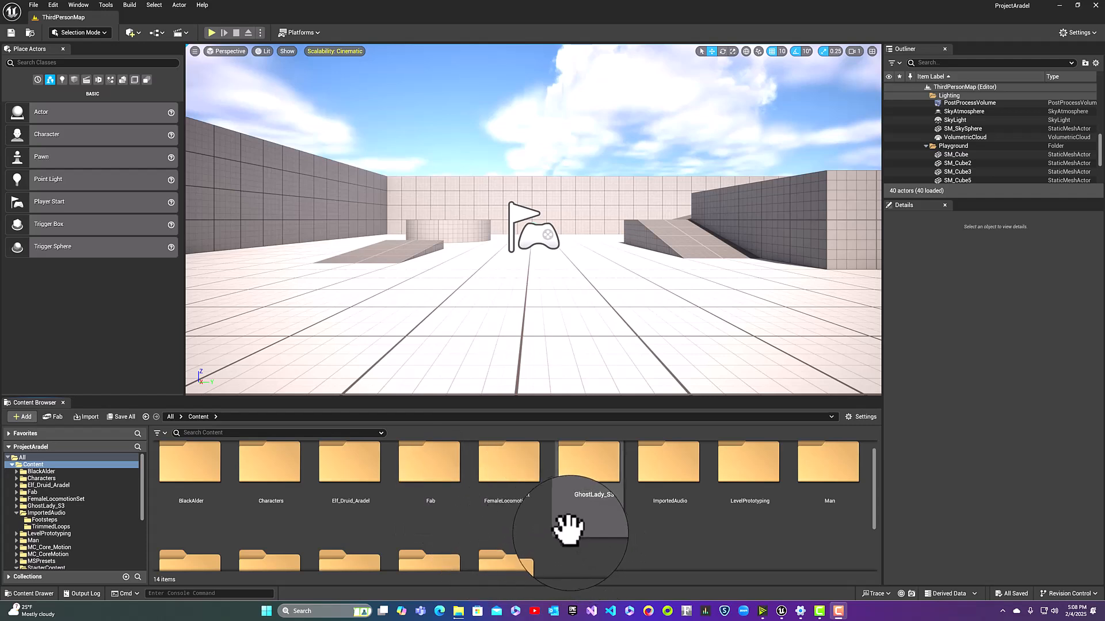
pyautogui.scroll(-1, 561, 527)
pyautogui.scroll(-2, 561, 526)
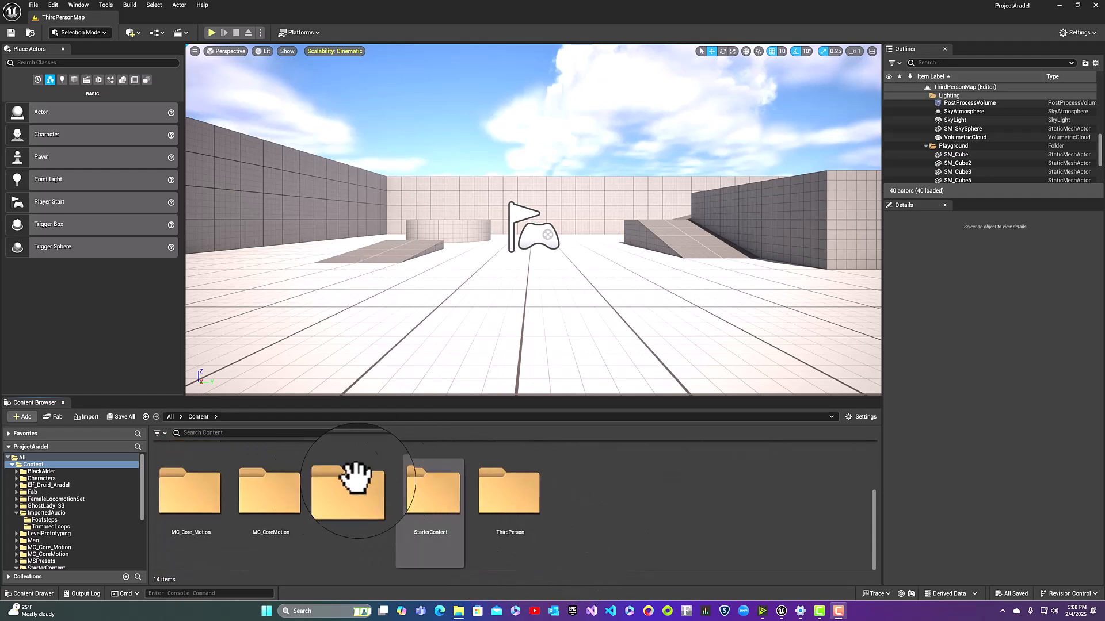
pyautogui.scroll(3, 551, 541)
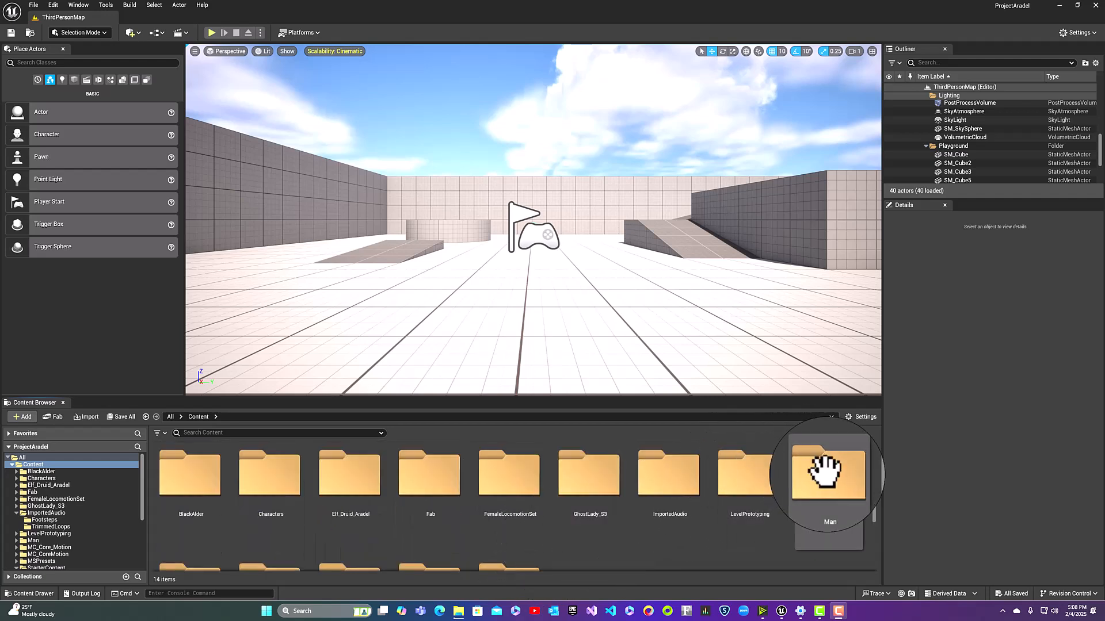
pyautogui.doubleClick(824, 470)
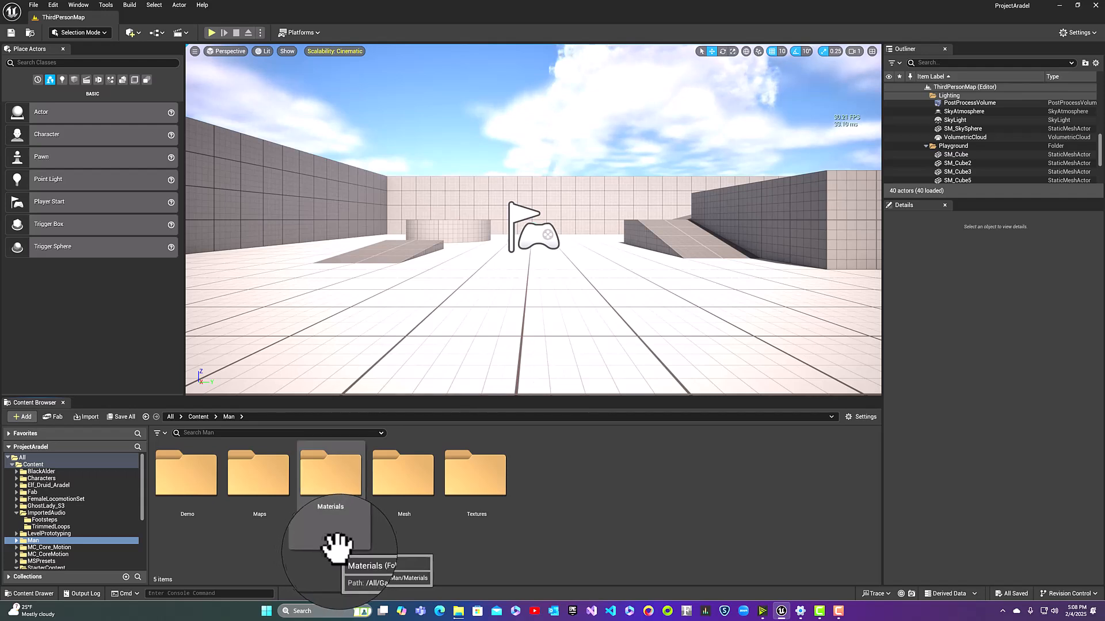
pyautogui.click(198, 417)
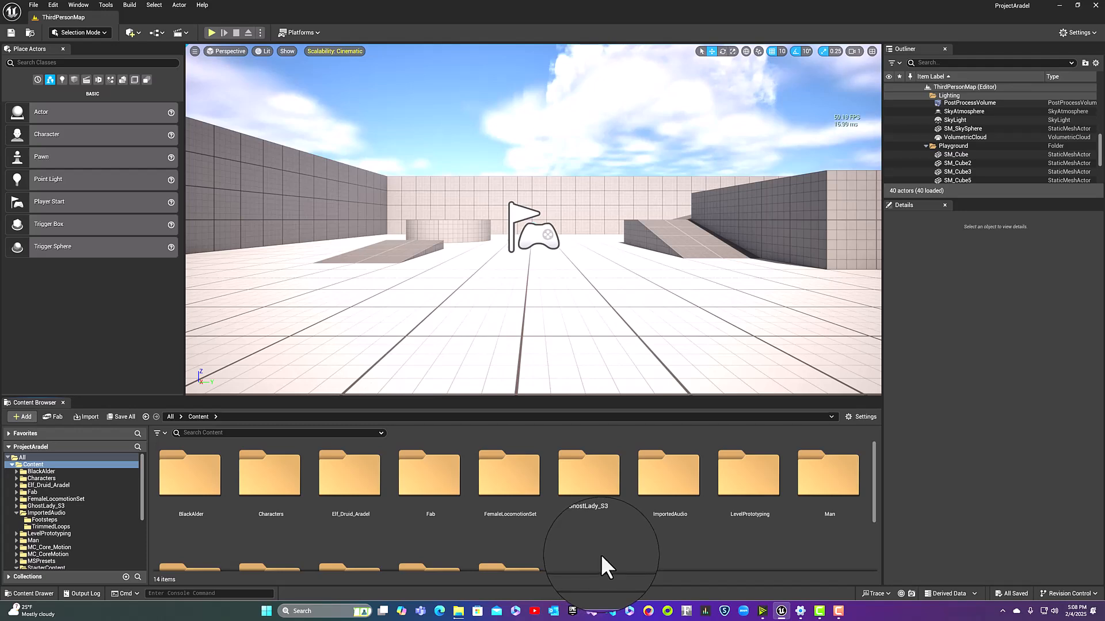
# Browse from the Content folder into Man, Mesh and open its Full folder
pyautogui.click(822, 477)
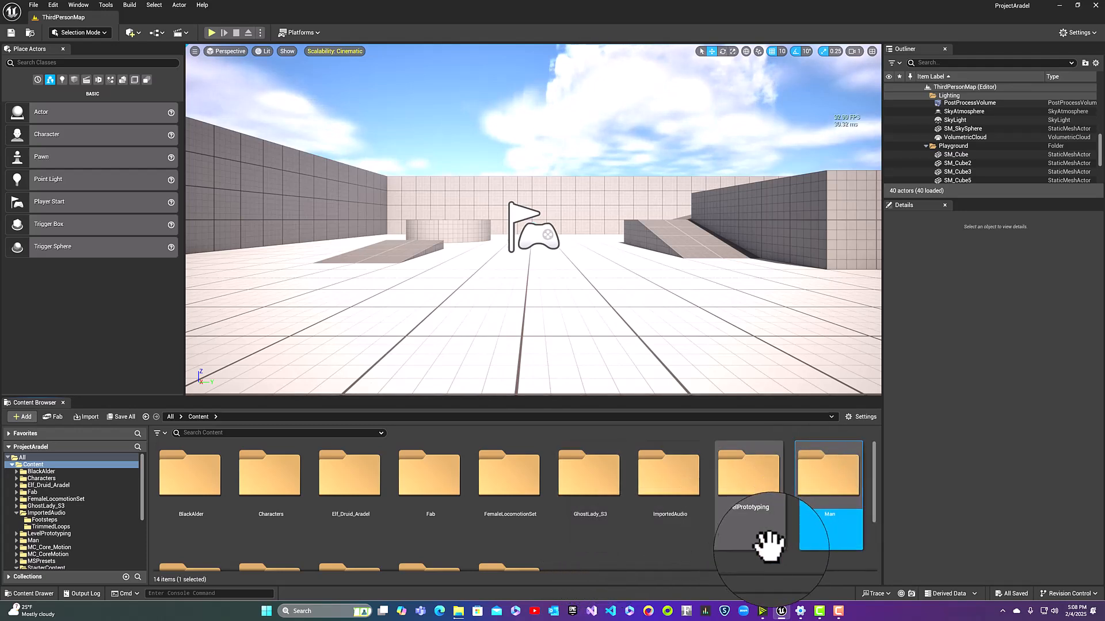
pyautogui.doubleClick(832, 468)
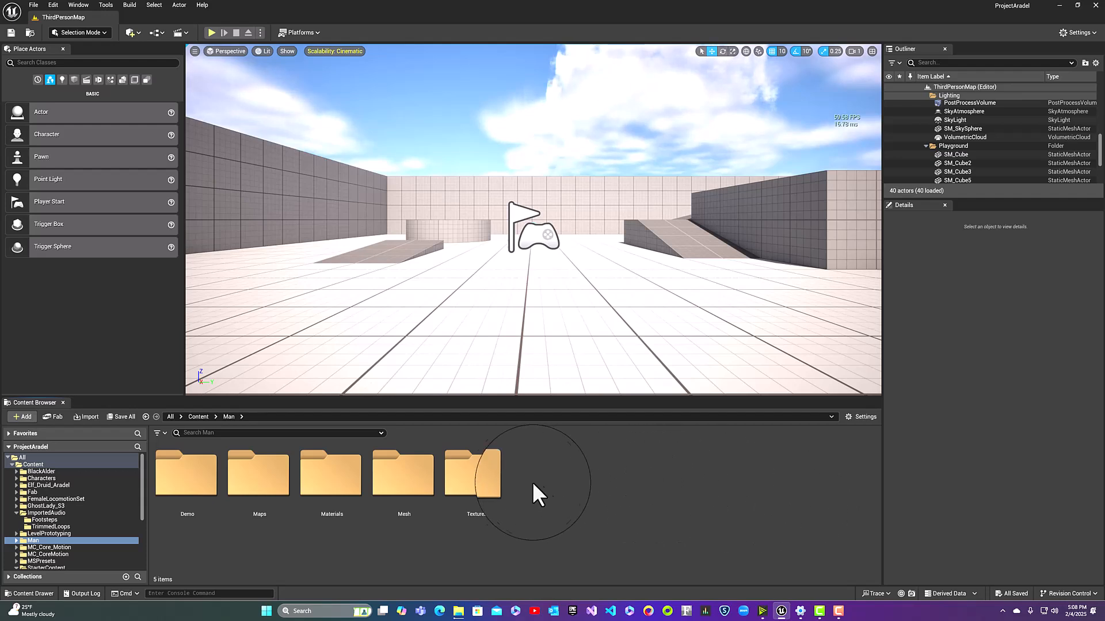
pyautogui.doubleClick(406, 479)
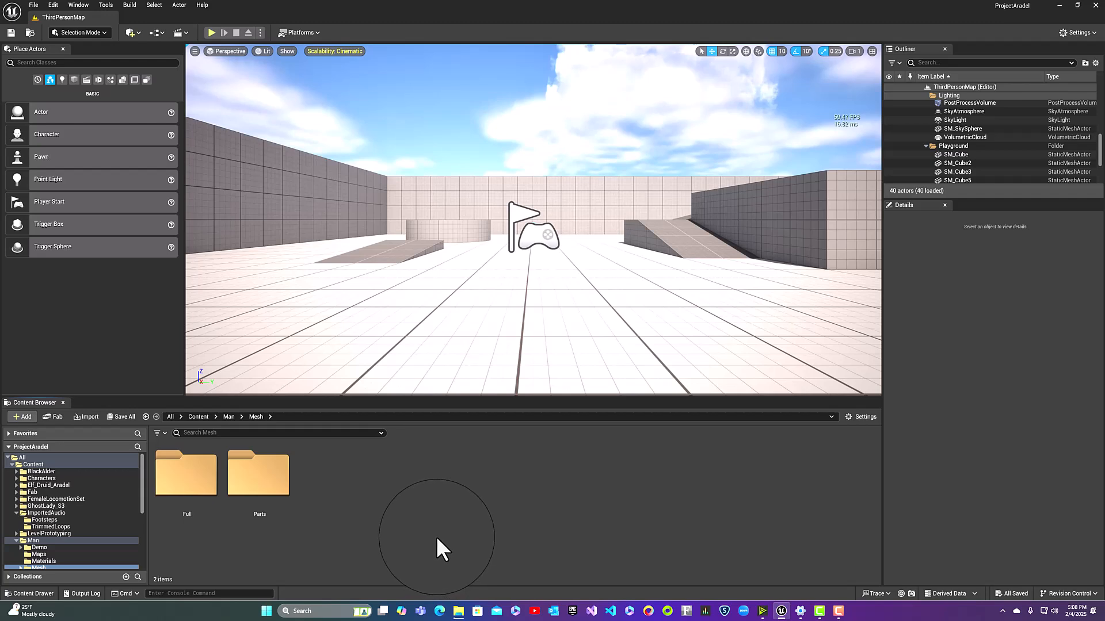
pyautogui.click(275, 478)
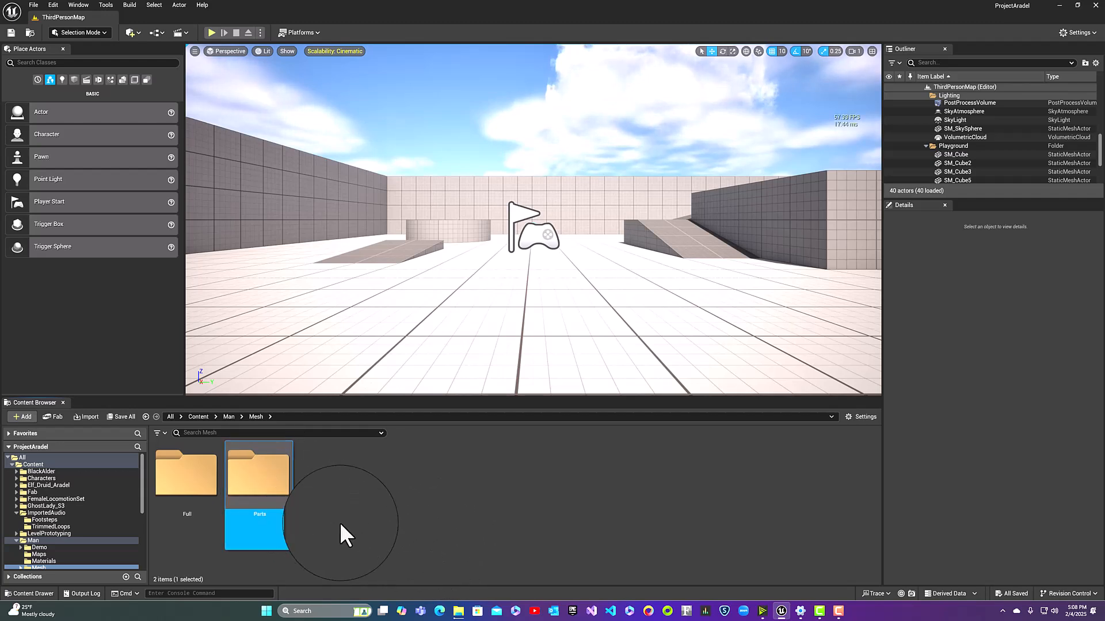
pyautogui.click(197, 475)
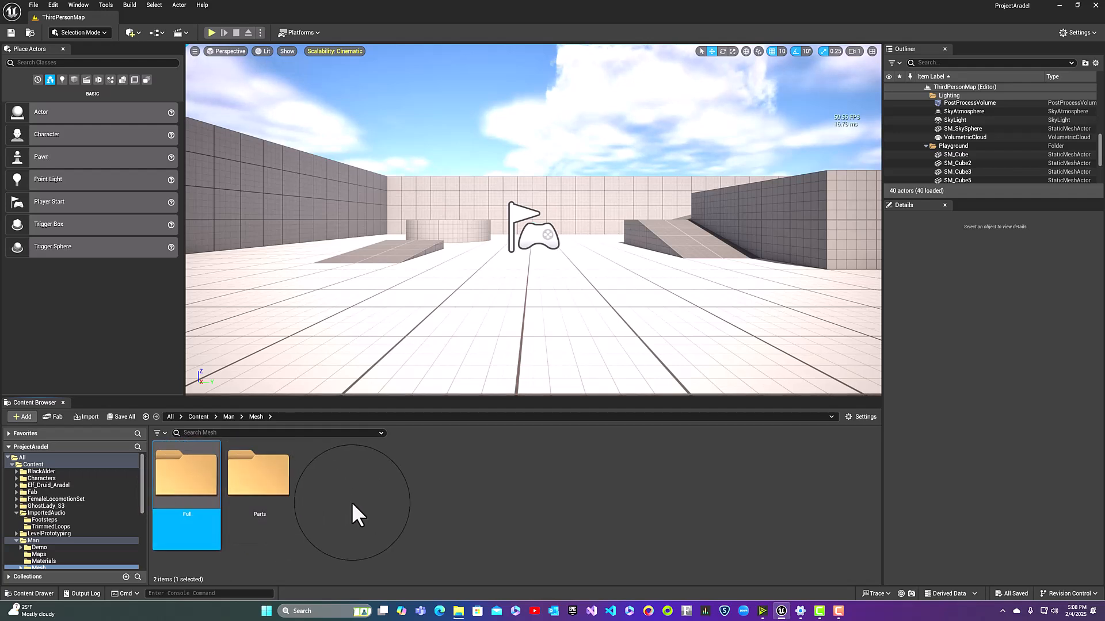
pyautogui.doubleClick(197, 475)
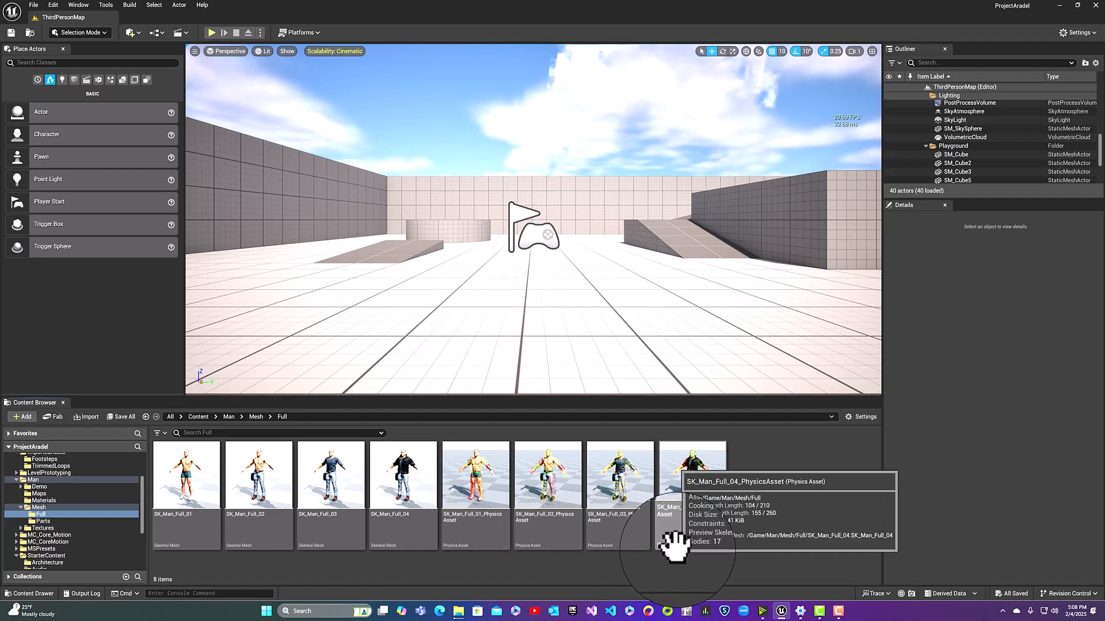
# Open the SK_Man_Full_04 skeletal mesh, inspect the character in its preview, and close the mesh editor
pyautogui.doubleClick(391, 512)
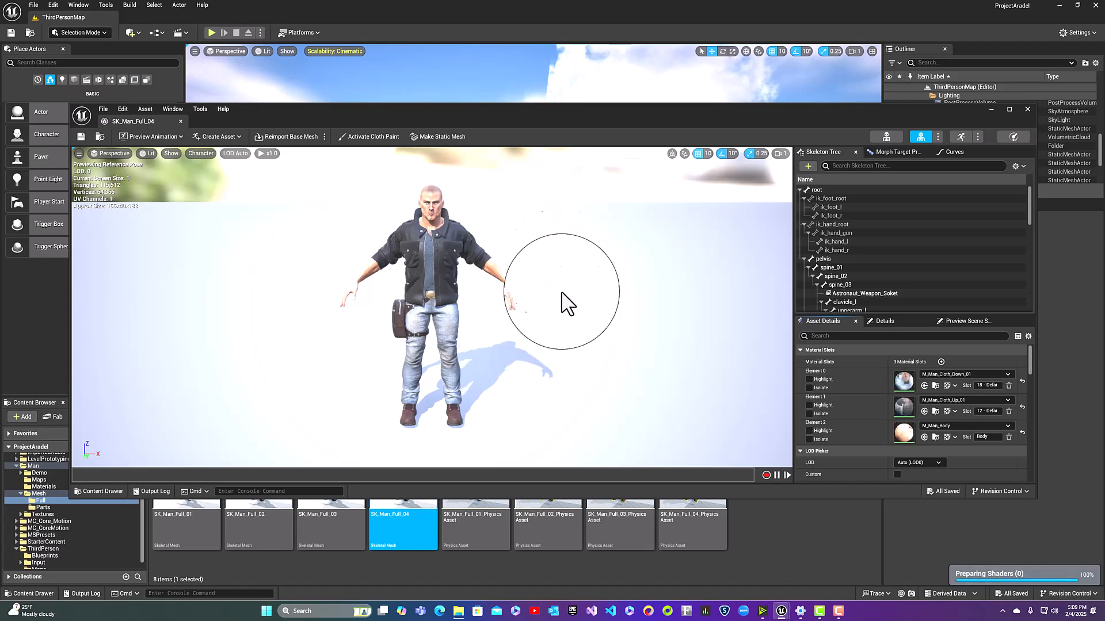
pyautogui.moveTo(543, 111); pyautogui.dragTo(546, 72)
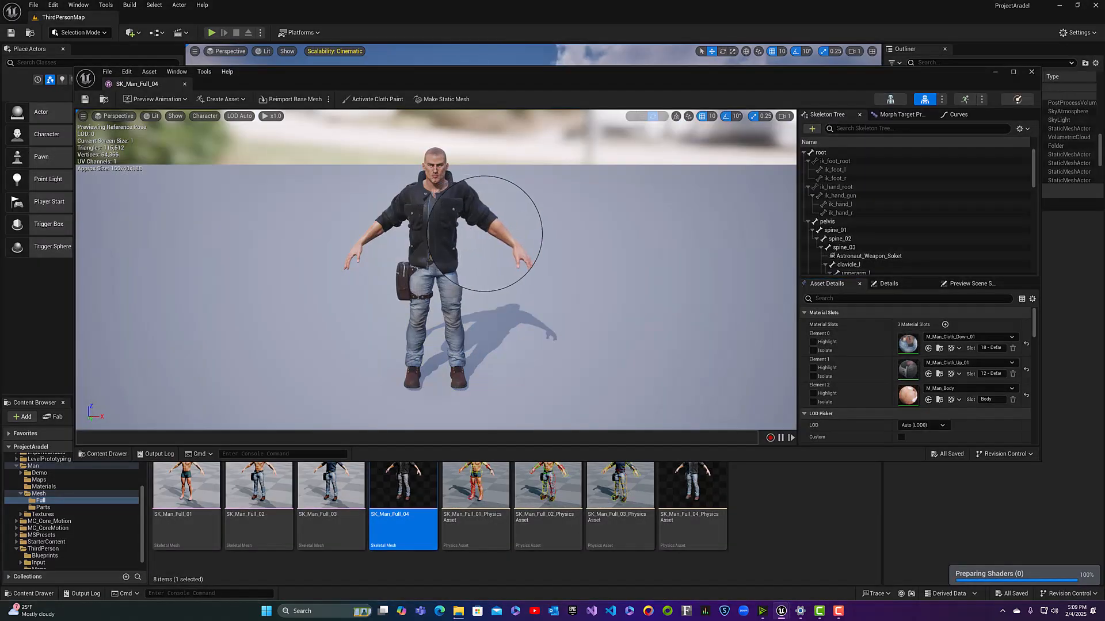
pyautogui.moveTo(506, 234); pyautogui.dragTo(460, 236)
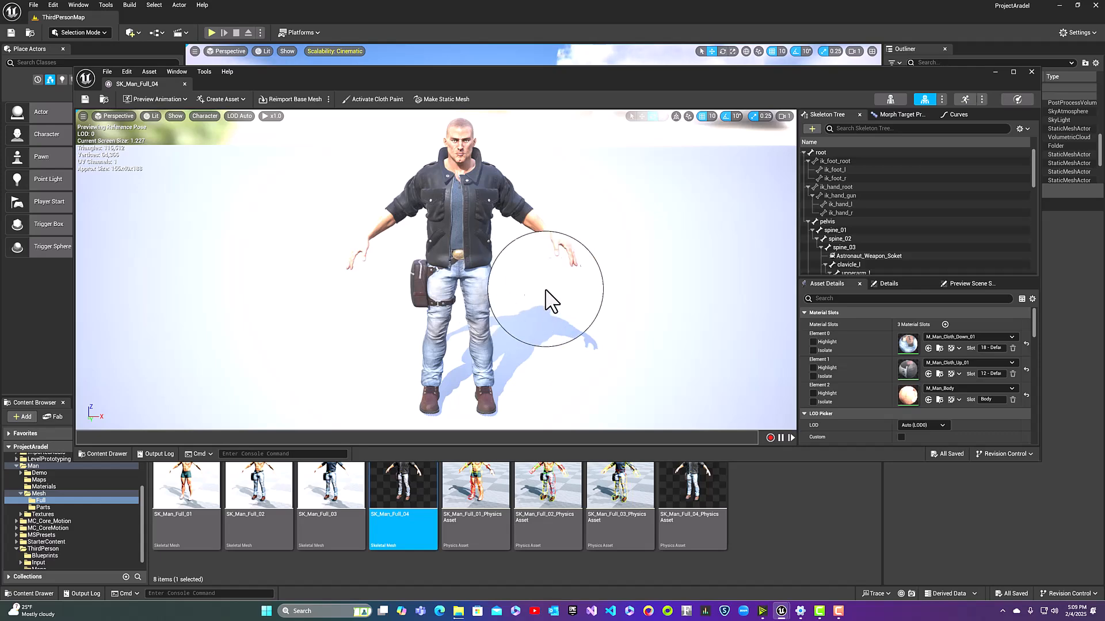
pyautogui.click(1031, 71)
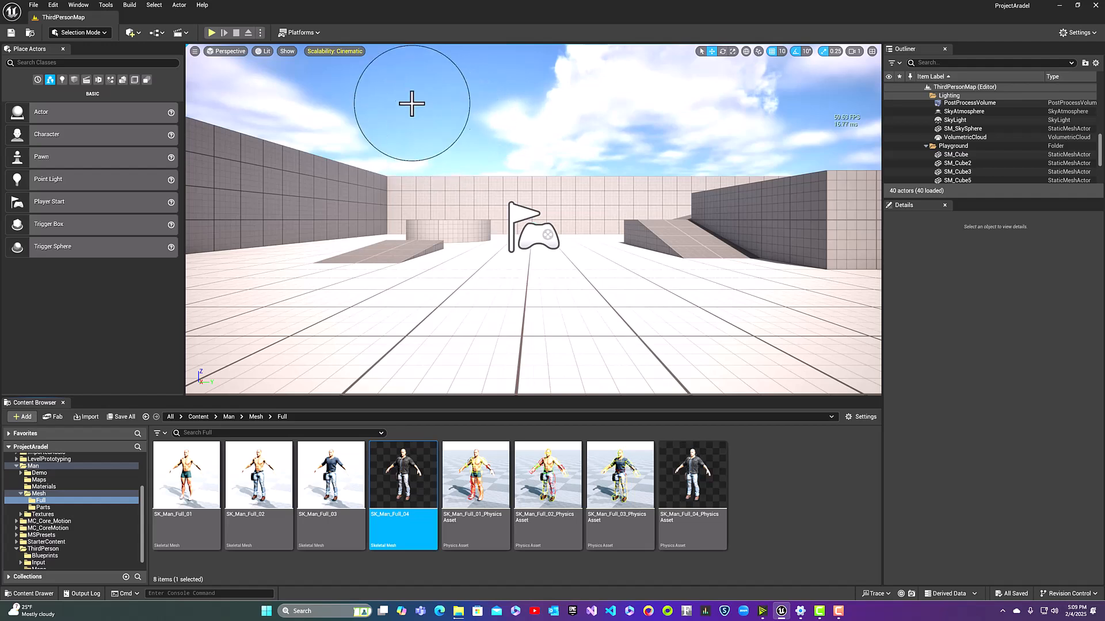
# Play the level in a New Editor Window (PIE) and maximize the preview window
pyautogui.click(261, 33)
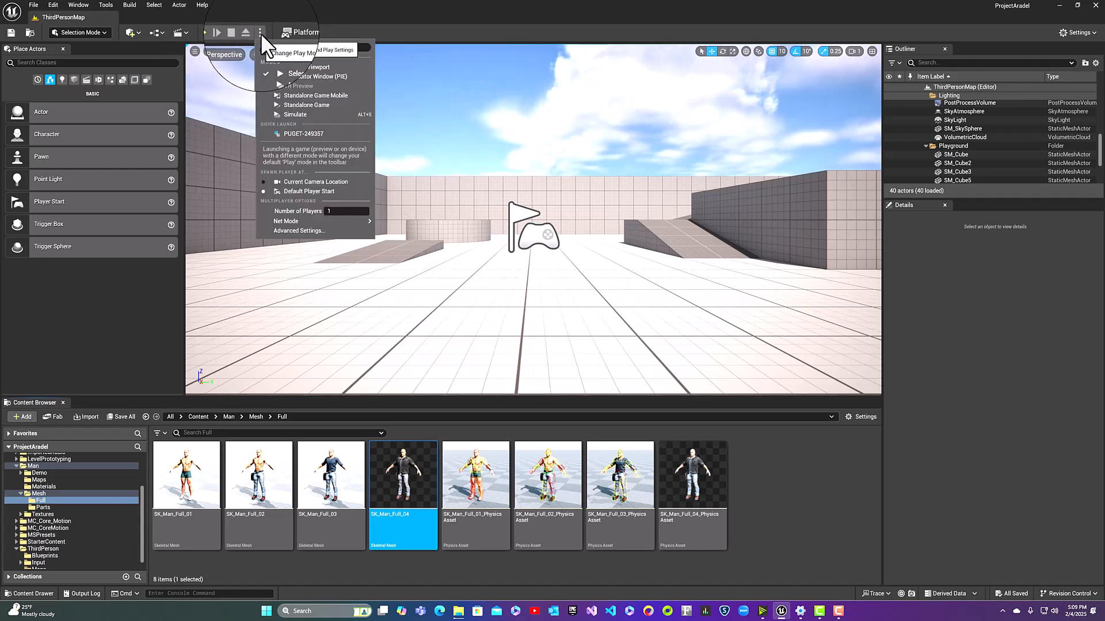
pyautogui.click(286, 77)
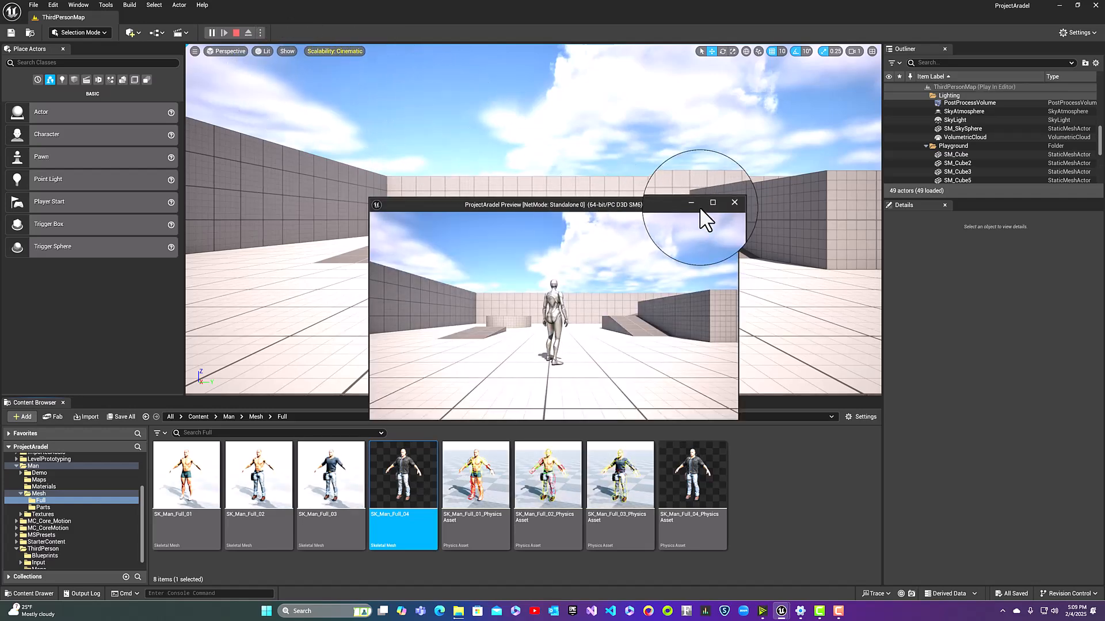
pyautogui.click(713, 205)
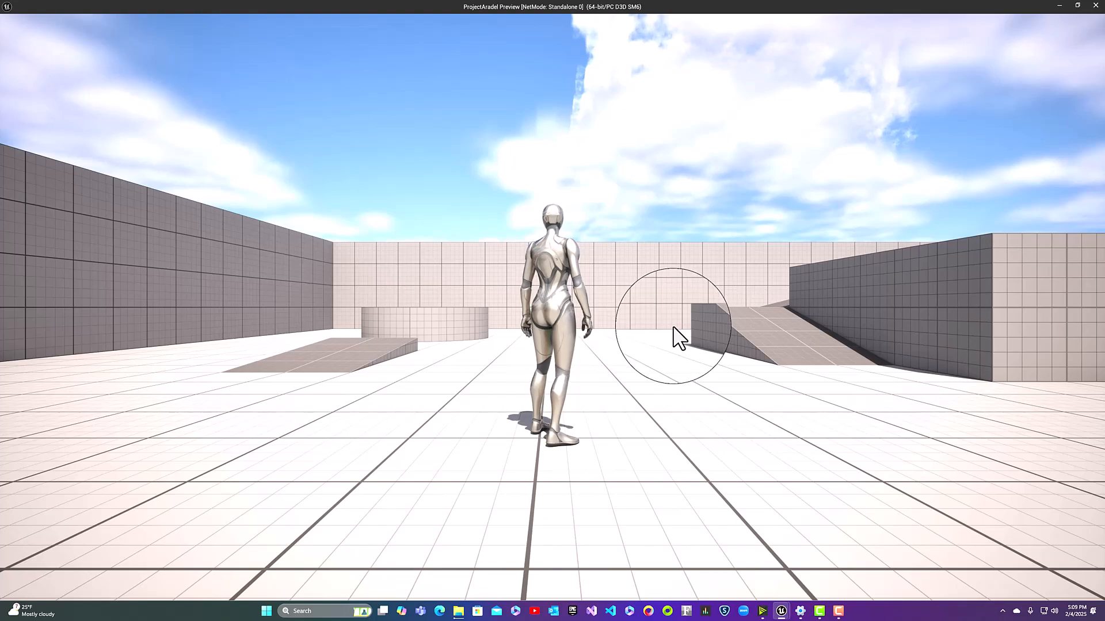
# Test the default third-person character by running and jumping around the level, and end the play session
pyautogui.click(673, 328)
pyautogui.press('w')
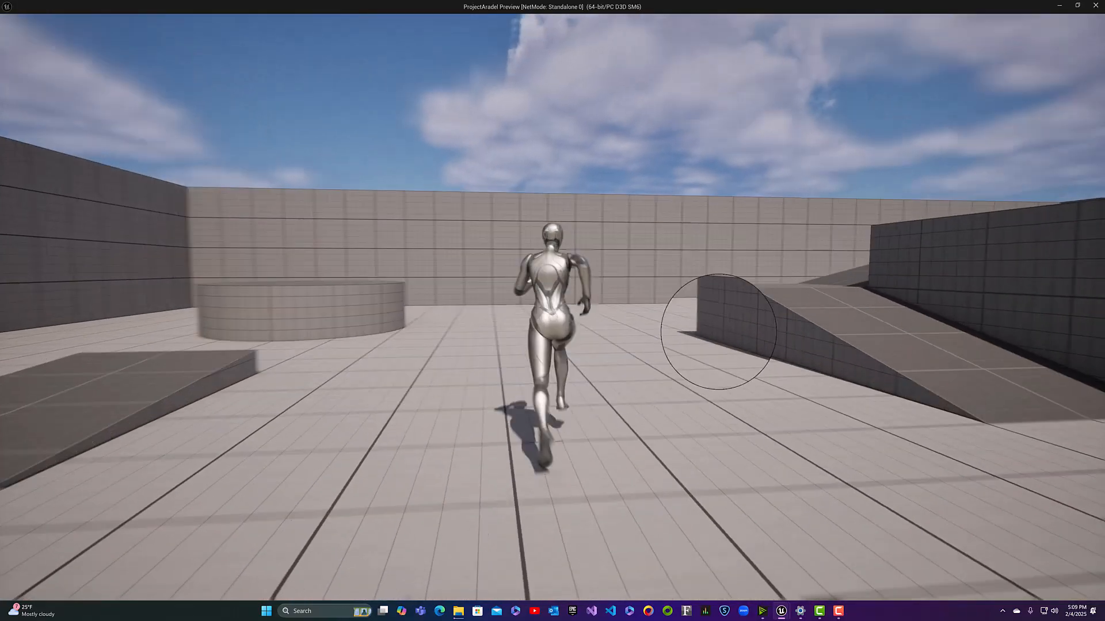
pyautogui.press('a')
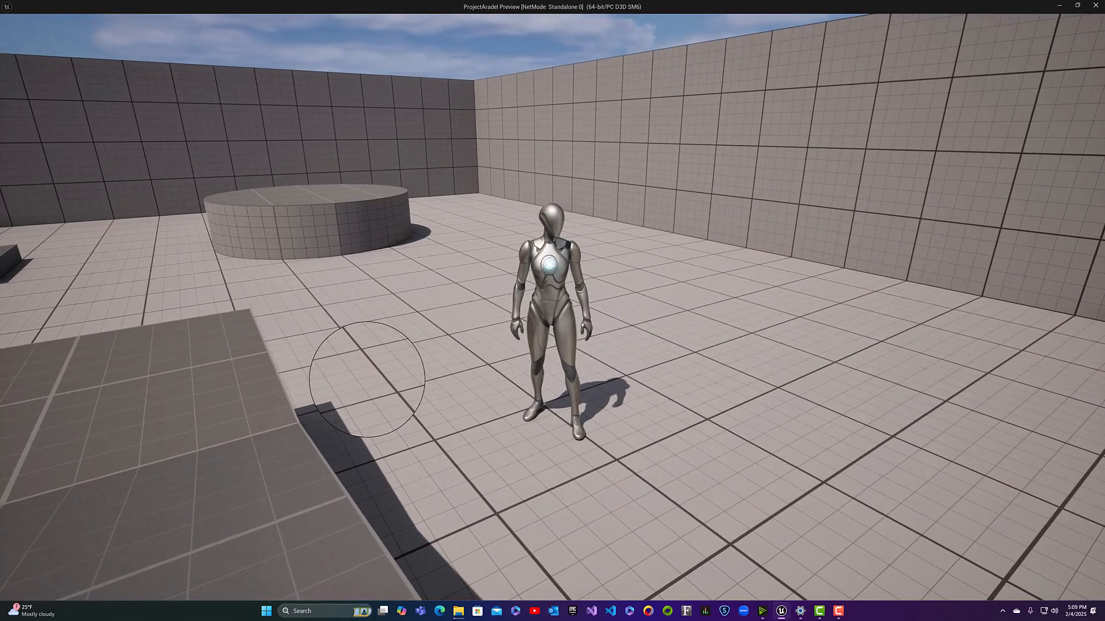
pyautogui.press('w')
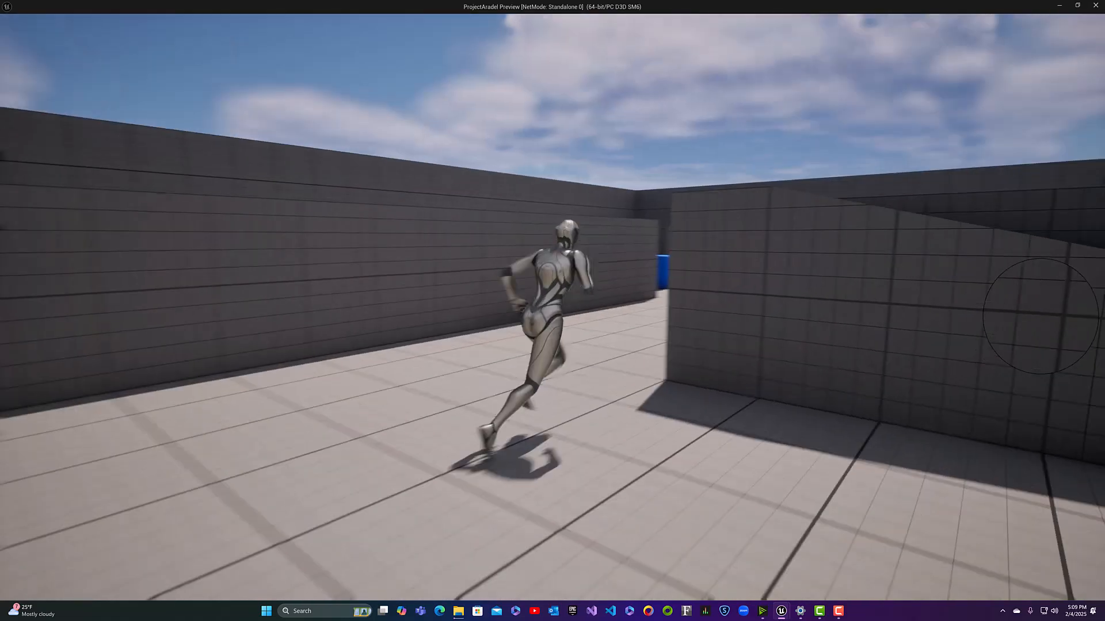
pyautogui.press('space')
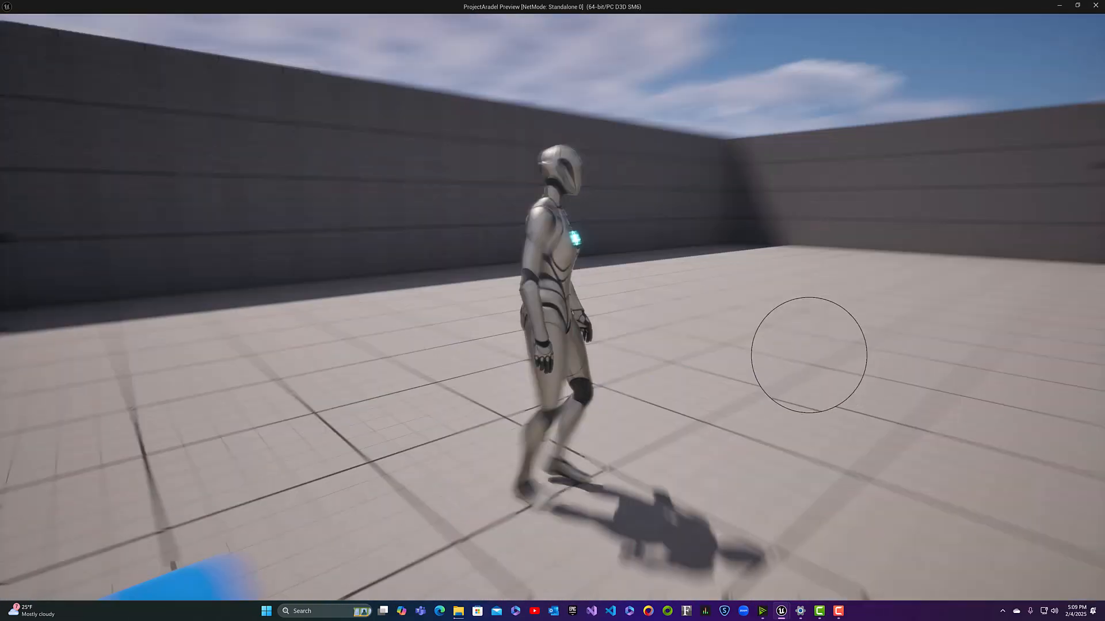
pyautogui.press('s')
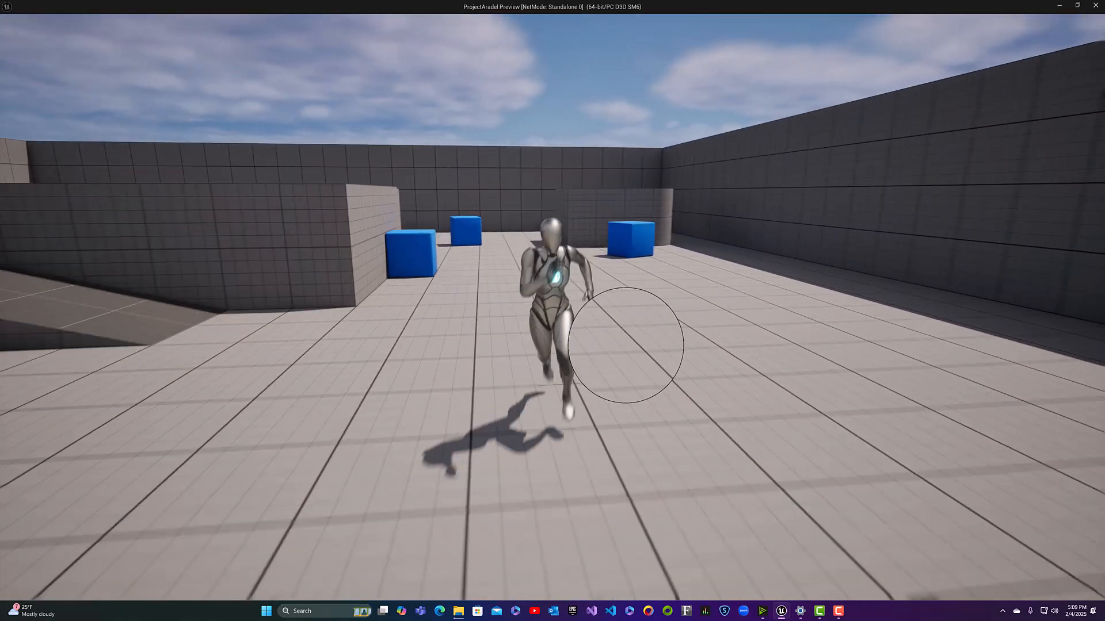
pyautogui.press('Escape')
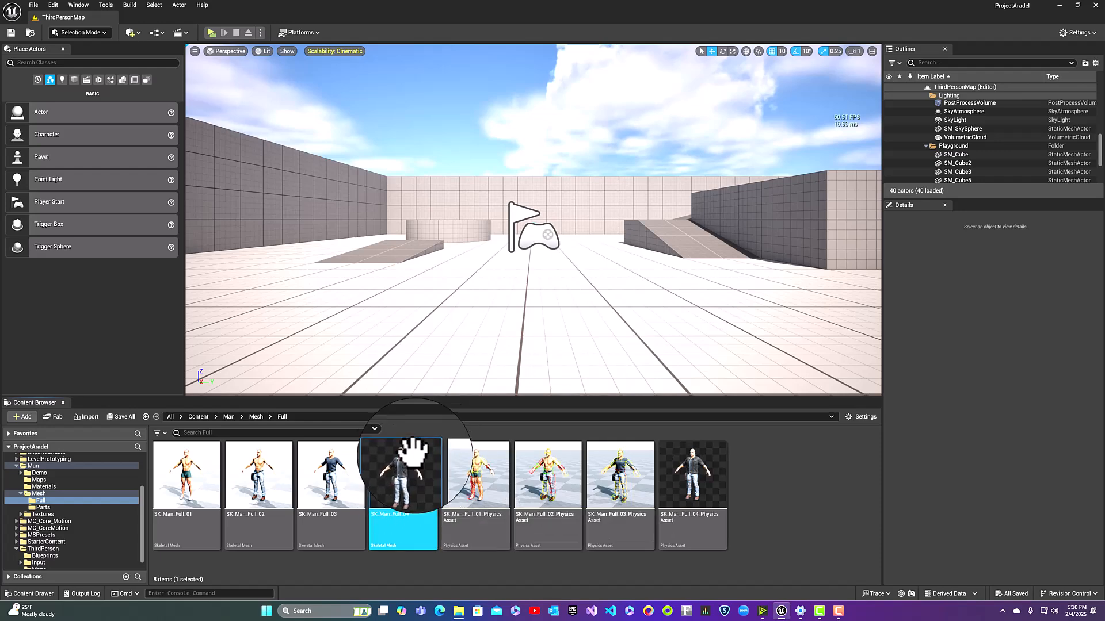
# Browse to the Content/ThirdPerson/Blueprints folder and select the BP_ThirdPersonCharacter blueprint
pyautogui.moveTo(404, 476)
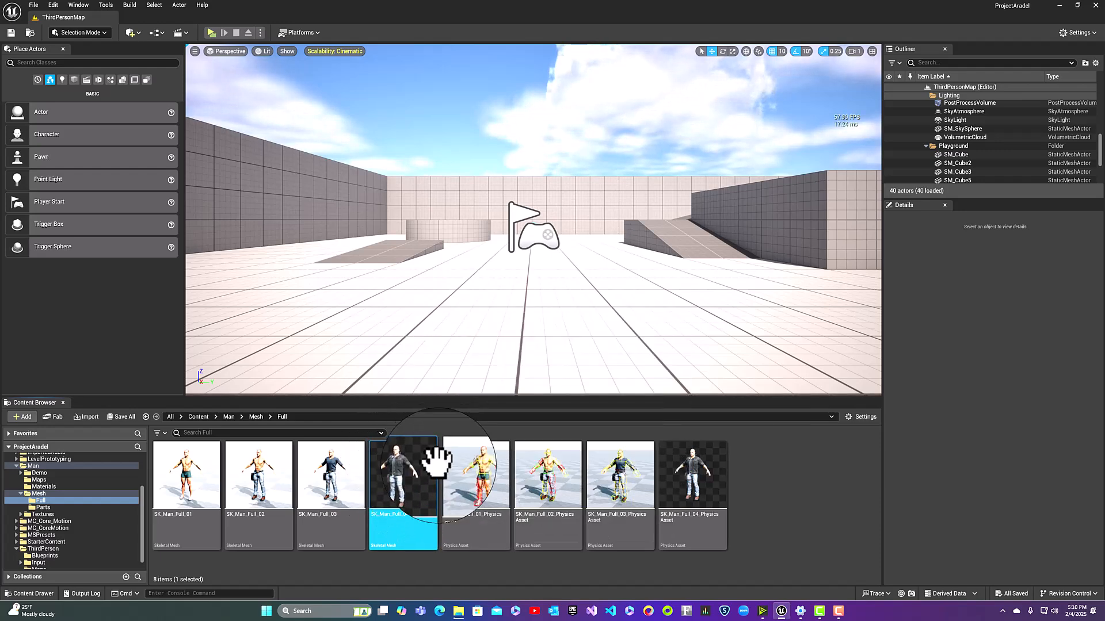
pyautogui.click(199, 416)
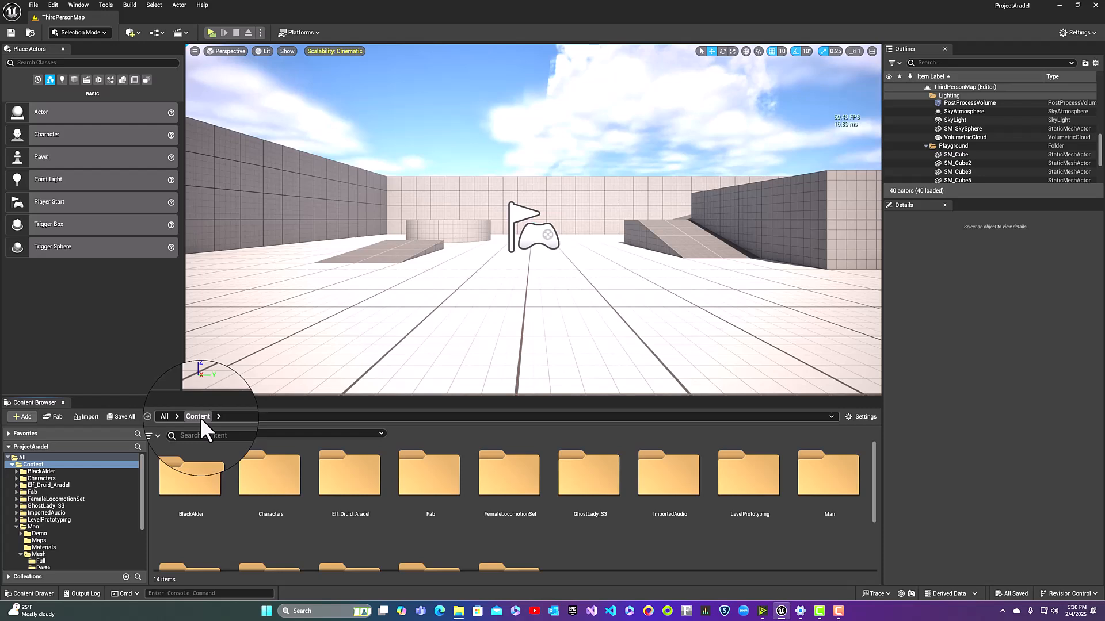
pyautogui.scroll(-2, 539, 478)
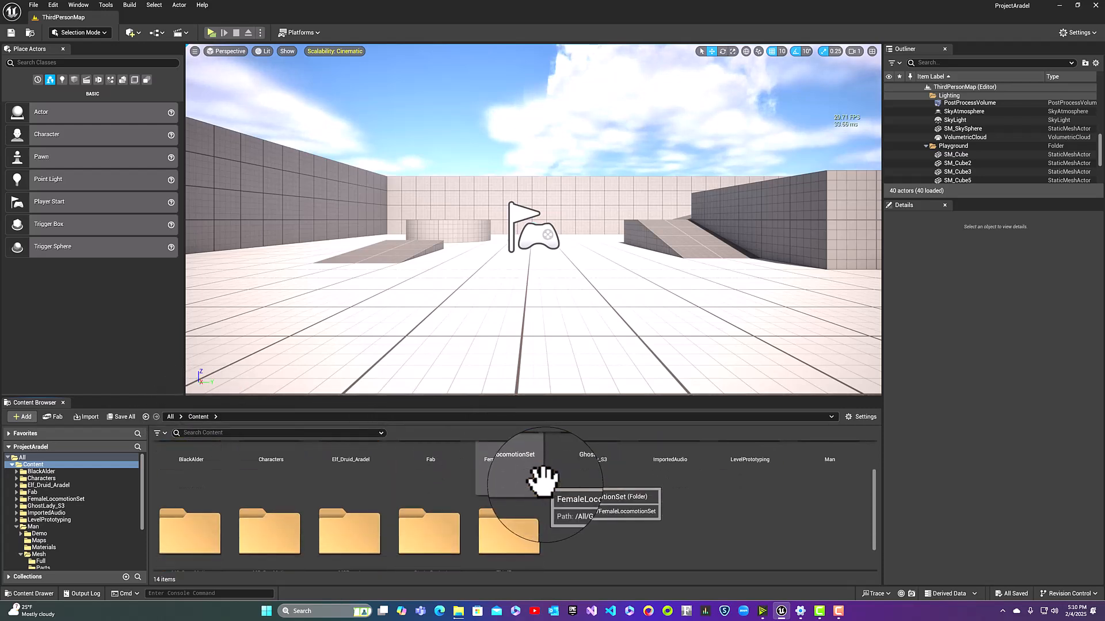
pyautogui.scroll(-1, 586, 497)
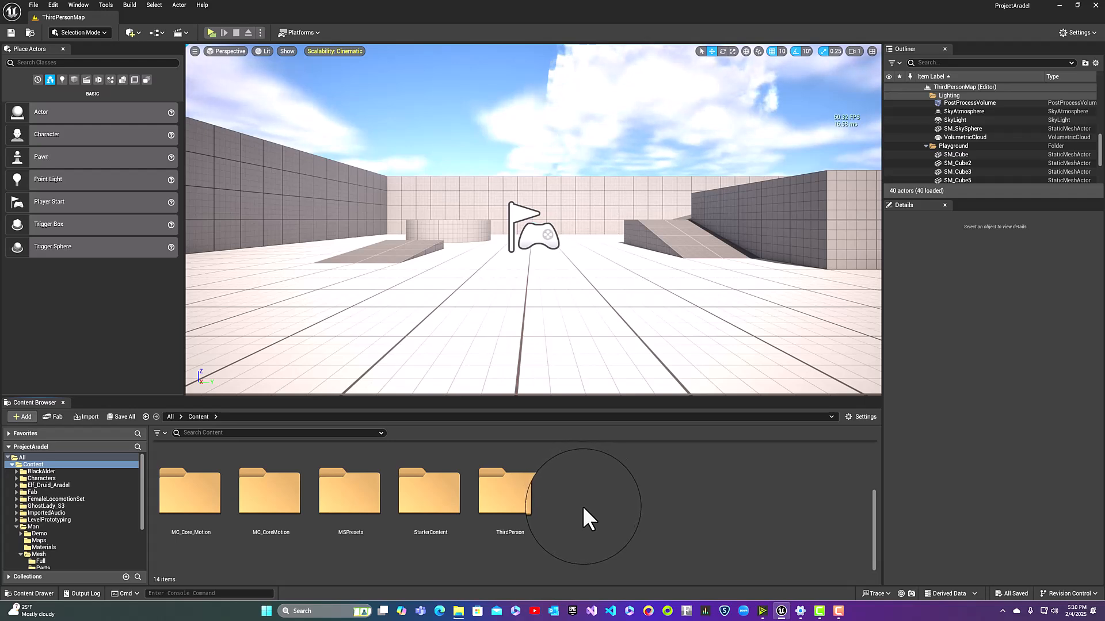
pyautogui.doubleClick(516, 495)
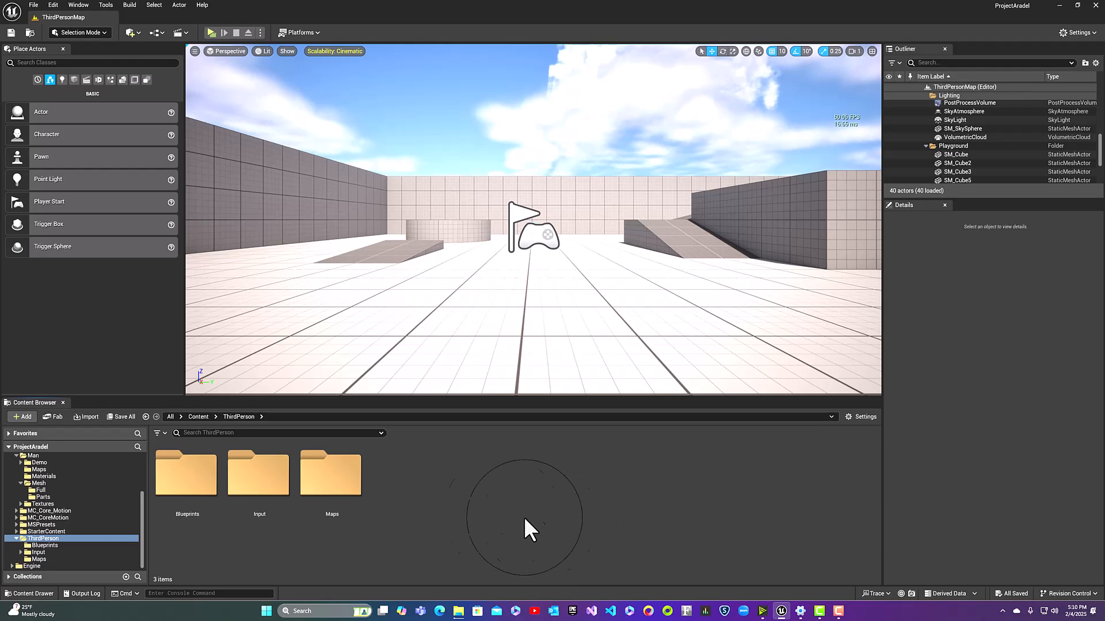
pyautogui.doubleClick(183, 475)
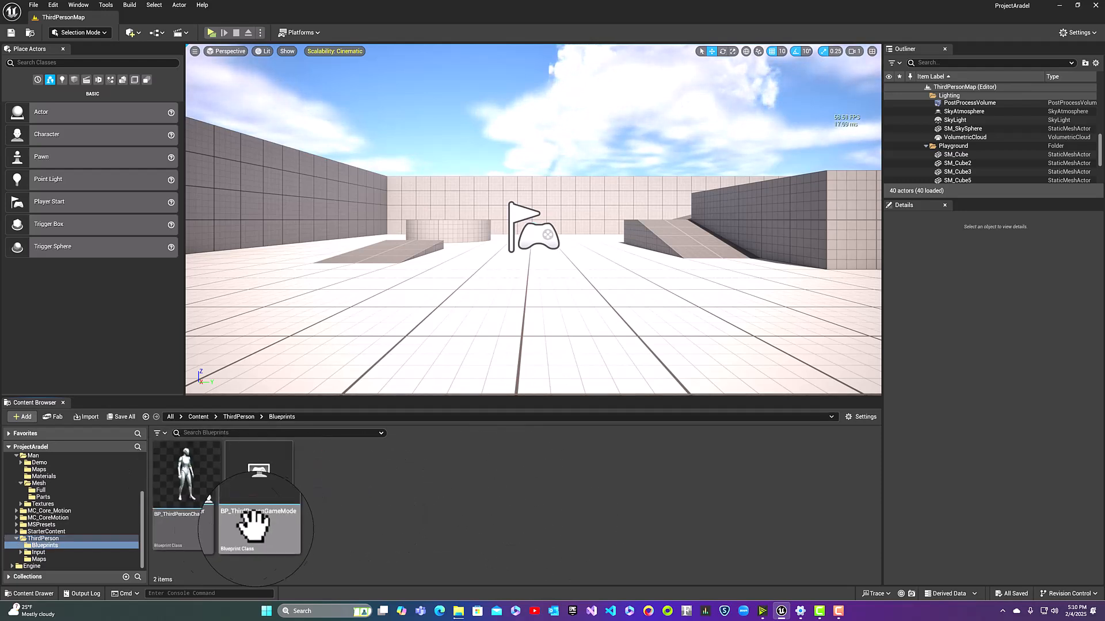
pyautogui.click(176, 521)
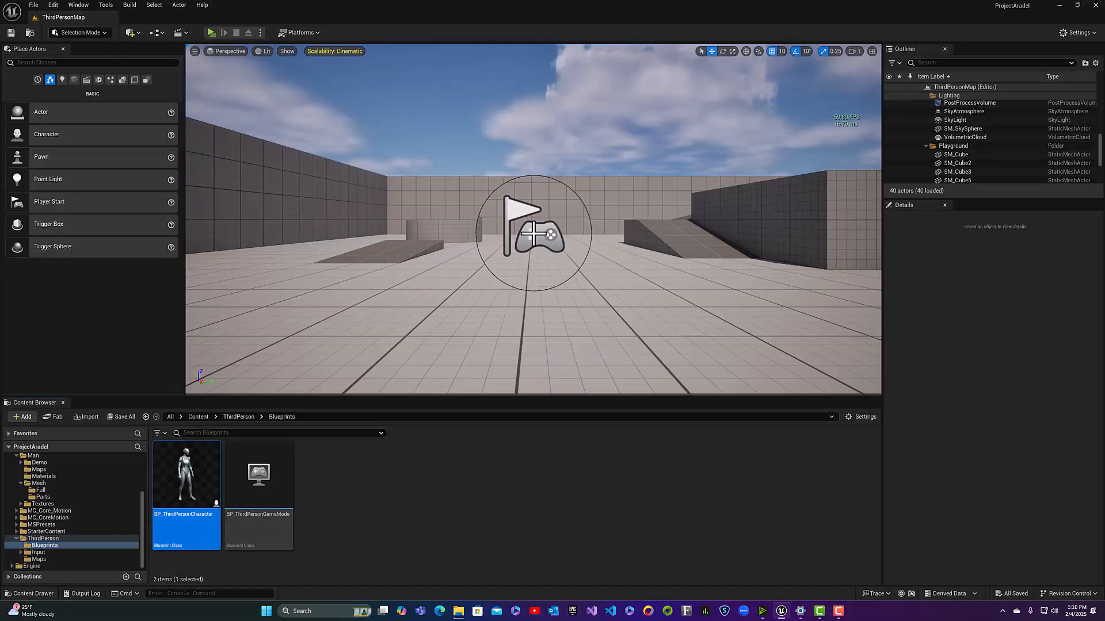
# Select the PlayerStart in the level and open World Settings
pyautogui.click(533, 233)
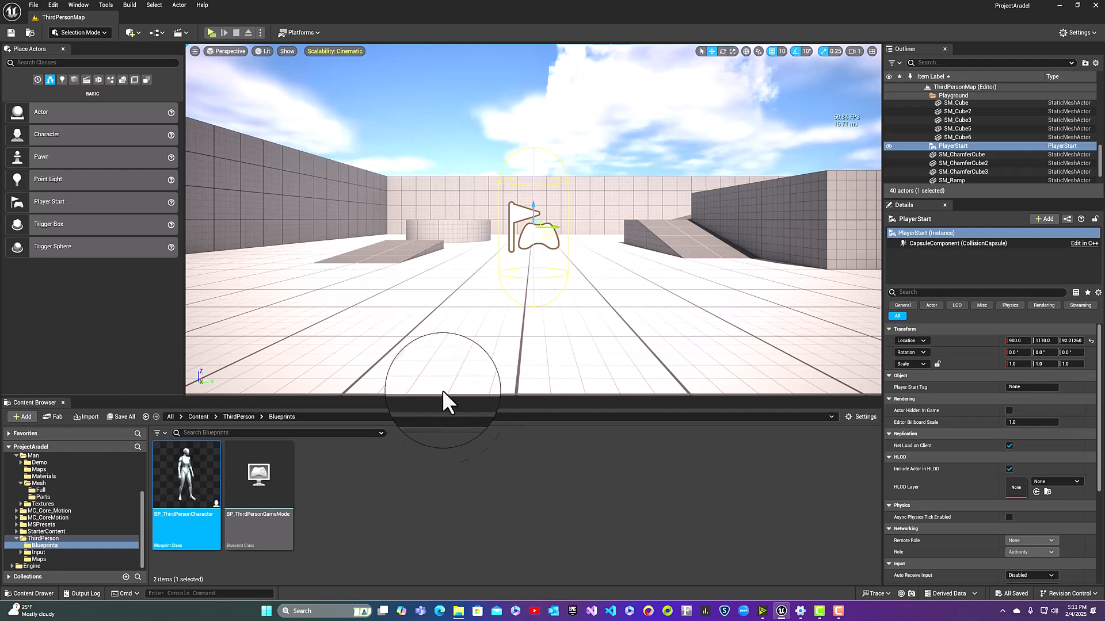
pyautogui.click(79, 5)
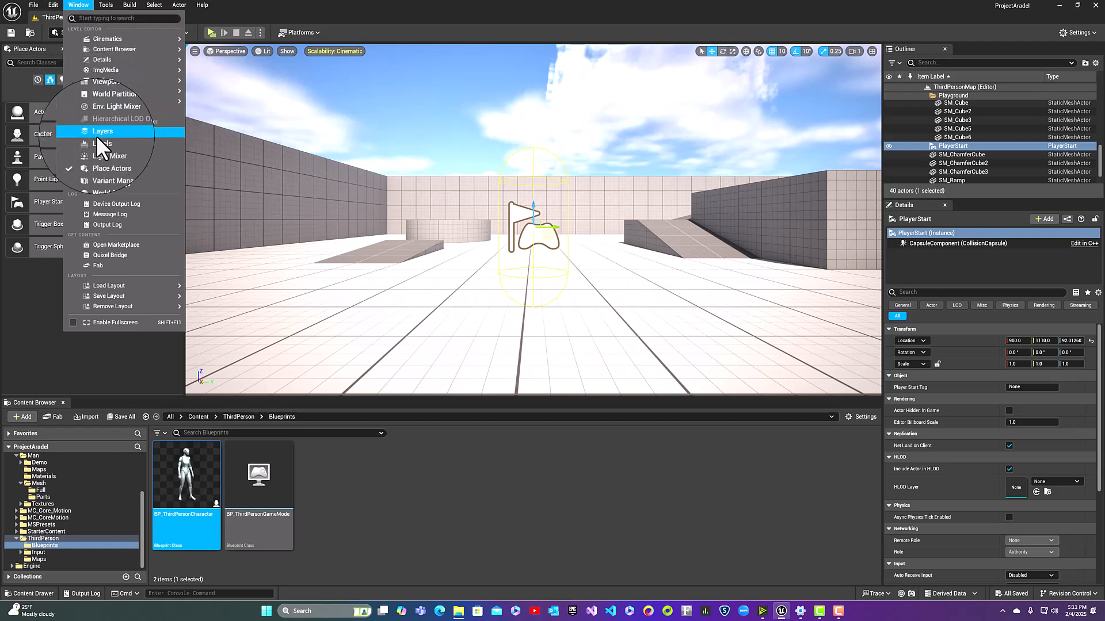
pyautogui.click(134, 183)
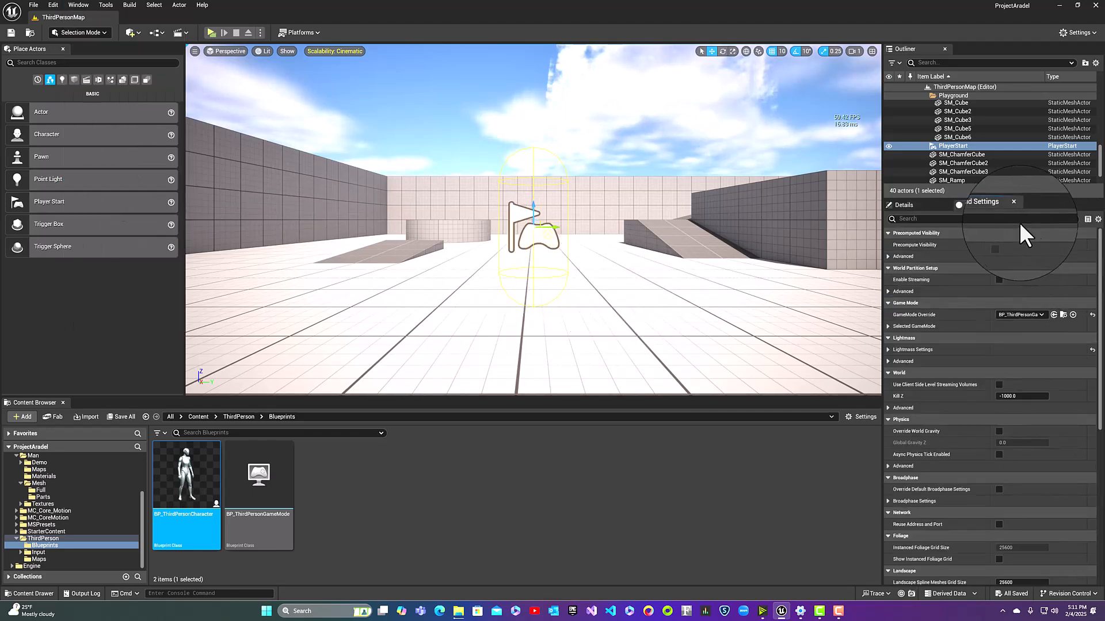
# Compare the PlayerStart's Details with World Settings, ending on World Settings to examine the GameMode Override
pyautogui.click(915, 206)
pyautogui.click(978, 204)
pyautogui.click(924, 205)
pyautogui.click(982, 203)
pyautogui.click(921, 205)
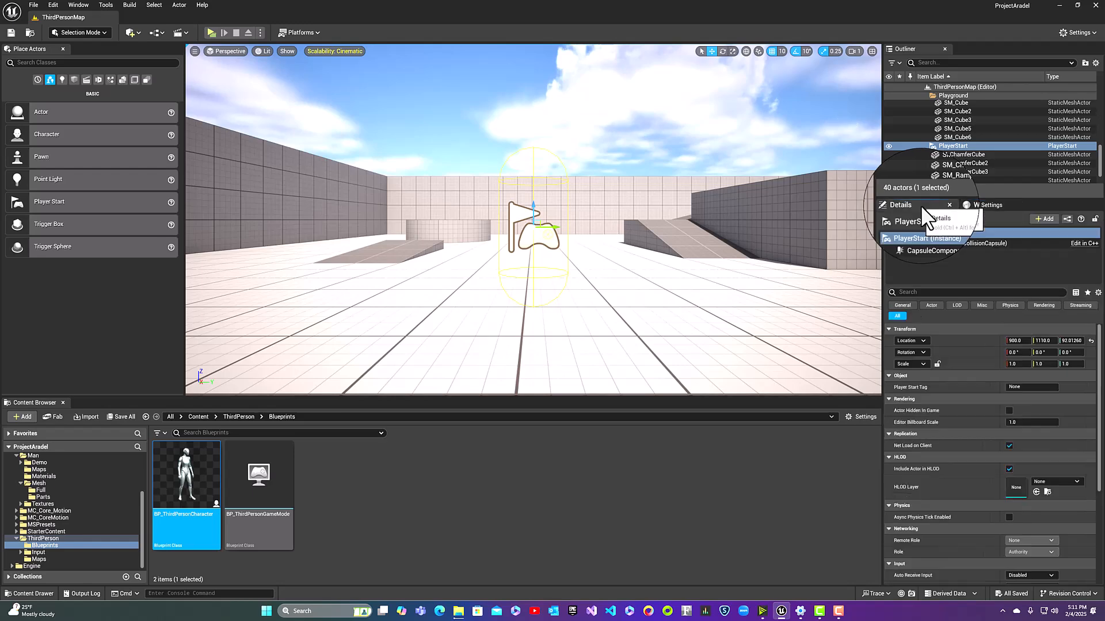
pyautogui.click(980, 205)
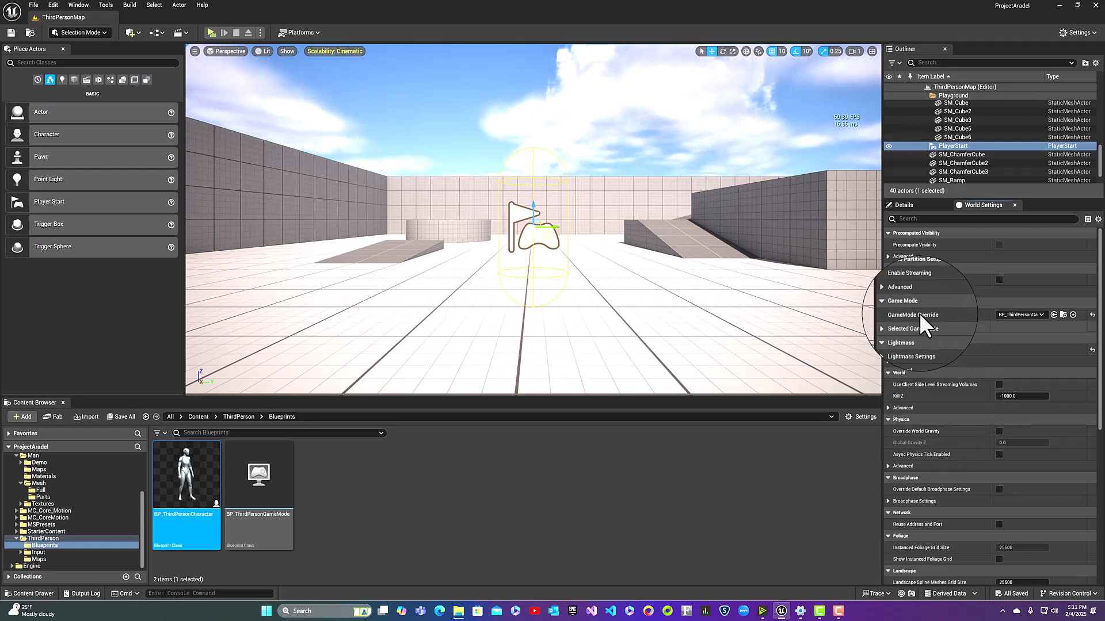
# Expand Selected GameMode in World Settings to examine its default classes, and select the BP_ThirdPersonGameMode blueprint in the Blueprints folder
pyautogui.click(914, 205)
pyautogui.click(977, 205)
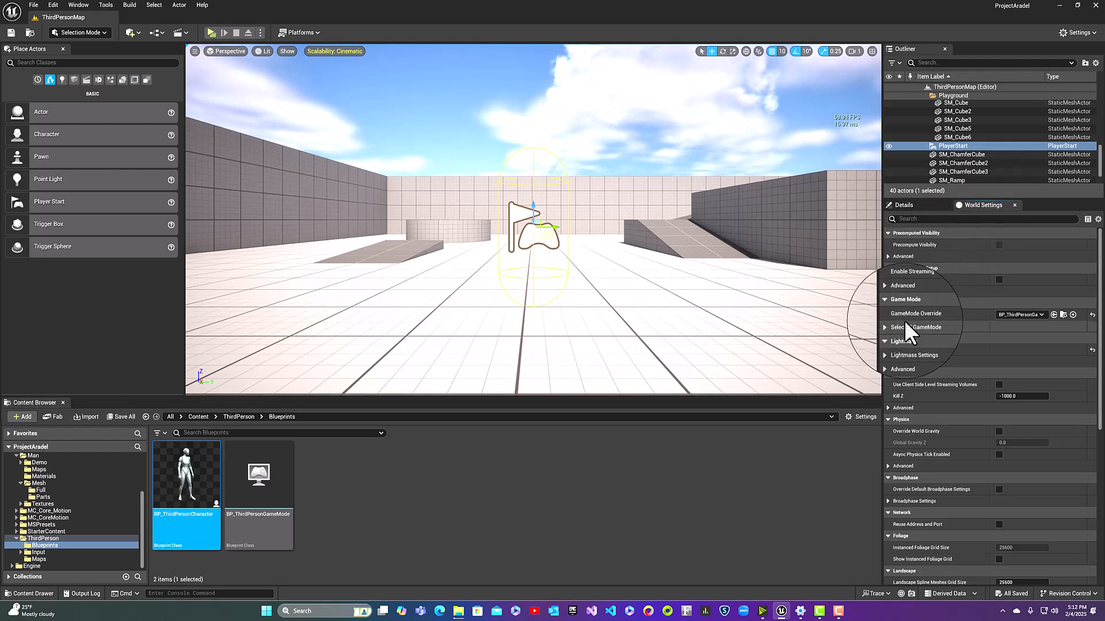
pyautogui.click(889, 326)
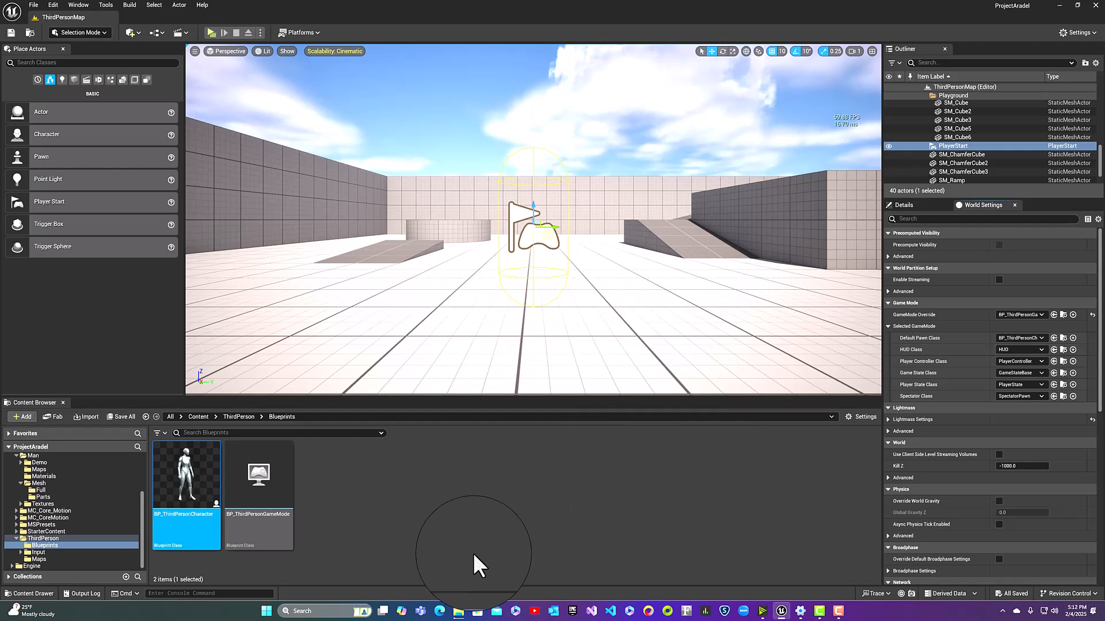
pyautogui.click(265, 527)
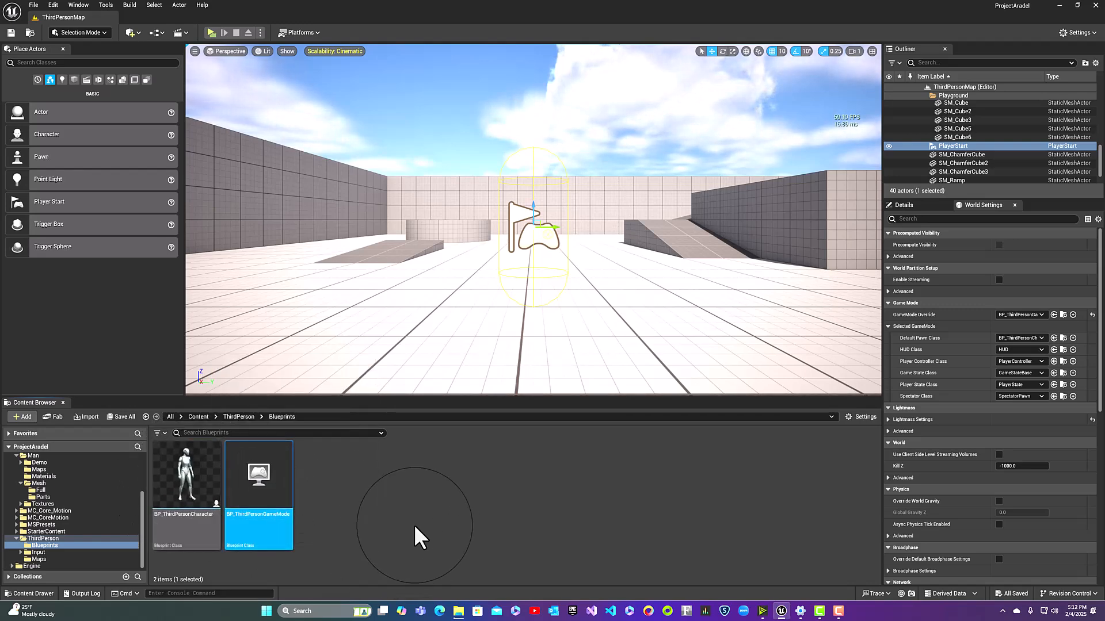
# Open the BP_ThirdPersonCharacter blueprint, dock its editor beside the ThirdPersonMap level, and show the character in the blueprint's viewport
pyautogui.doubleClick(191, 466)
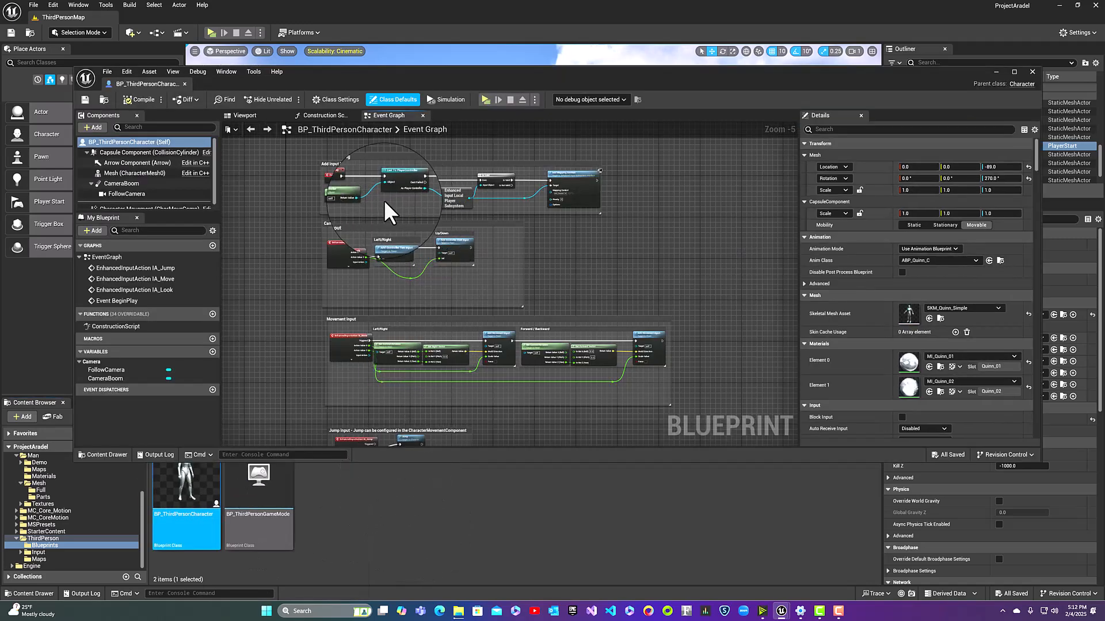
pyautogui.moveTo(419, 77); pyautogui.dragTo(415, 70)
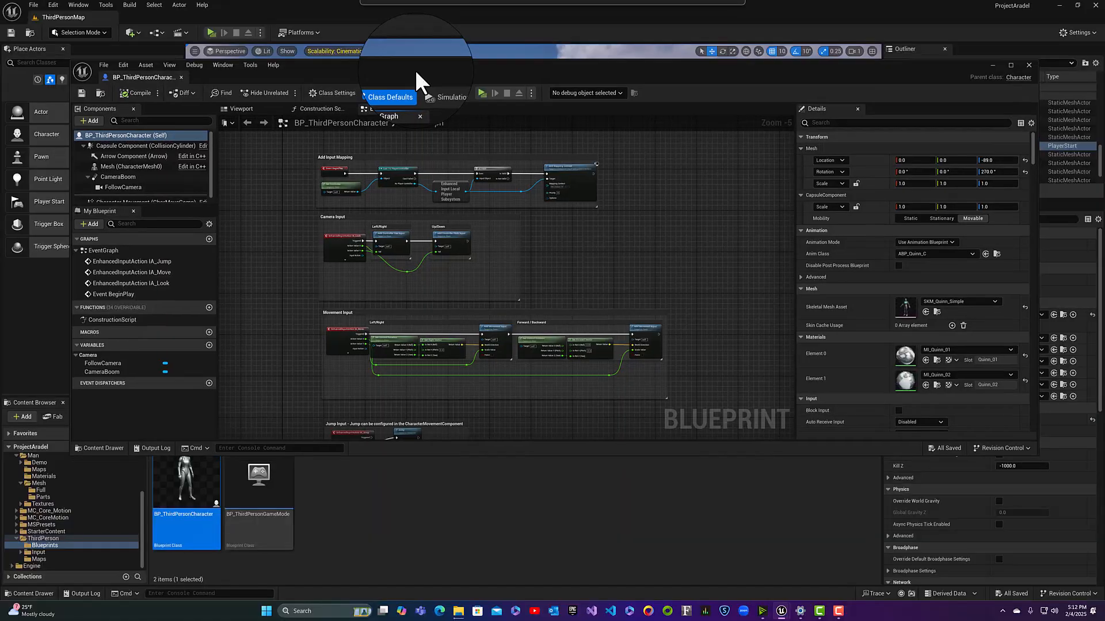
pyautogui.moveTo(156, 78); pyautogui.dragTo(193, 24)
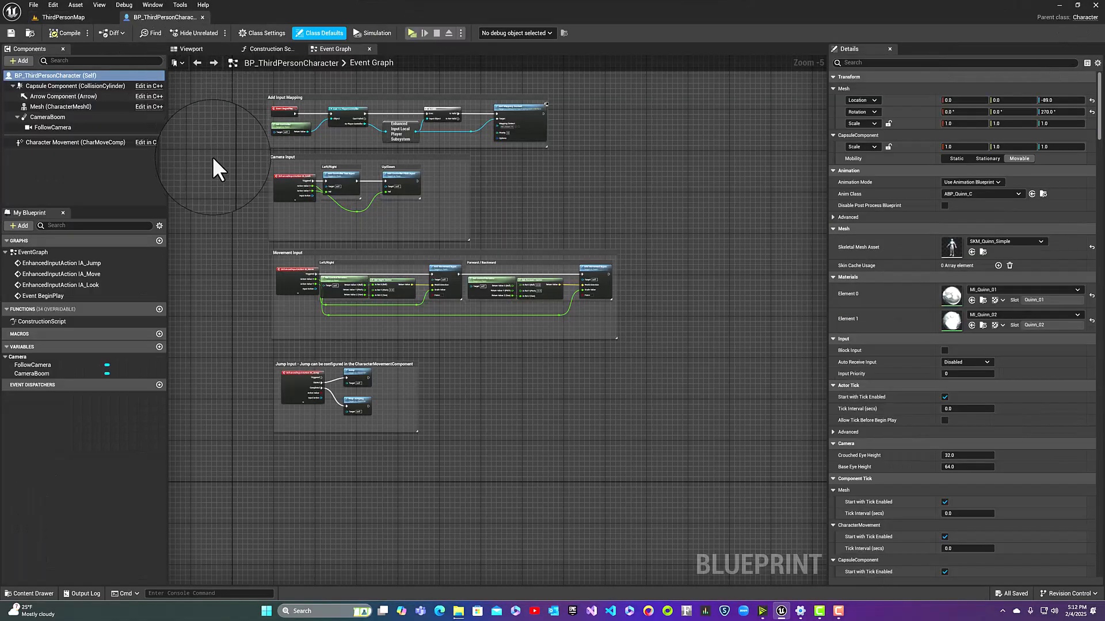
pyautogui.click(199, 50)
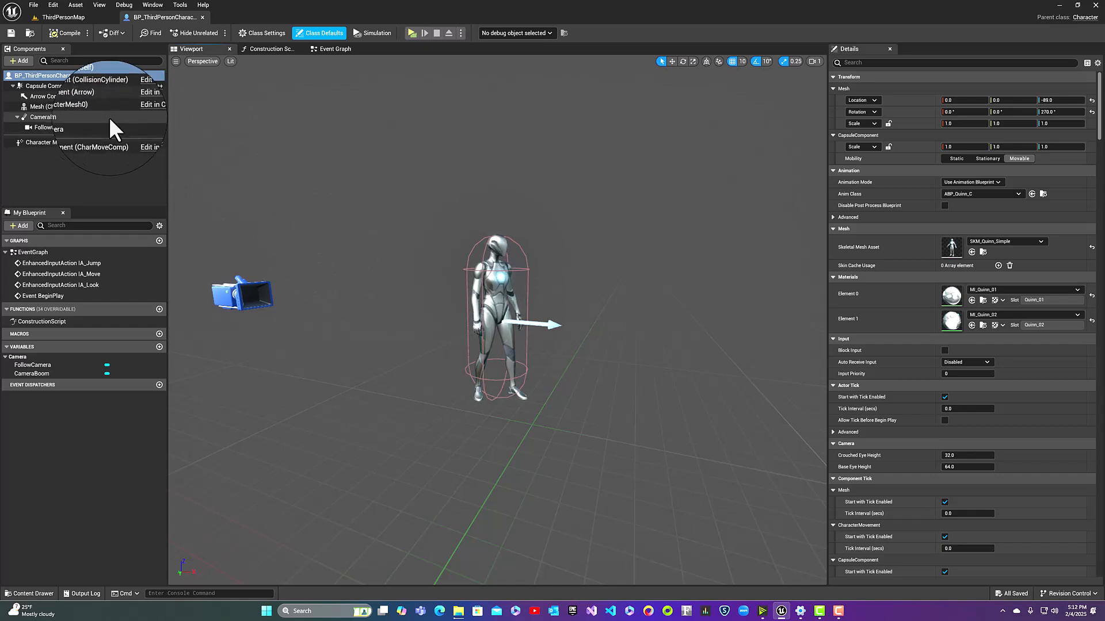
# Set the skeletal mesh asset of the character's Mesh component to SKM_Manny_Simple, searching the assets for "Manny"
pyautogui.click(68, 106)
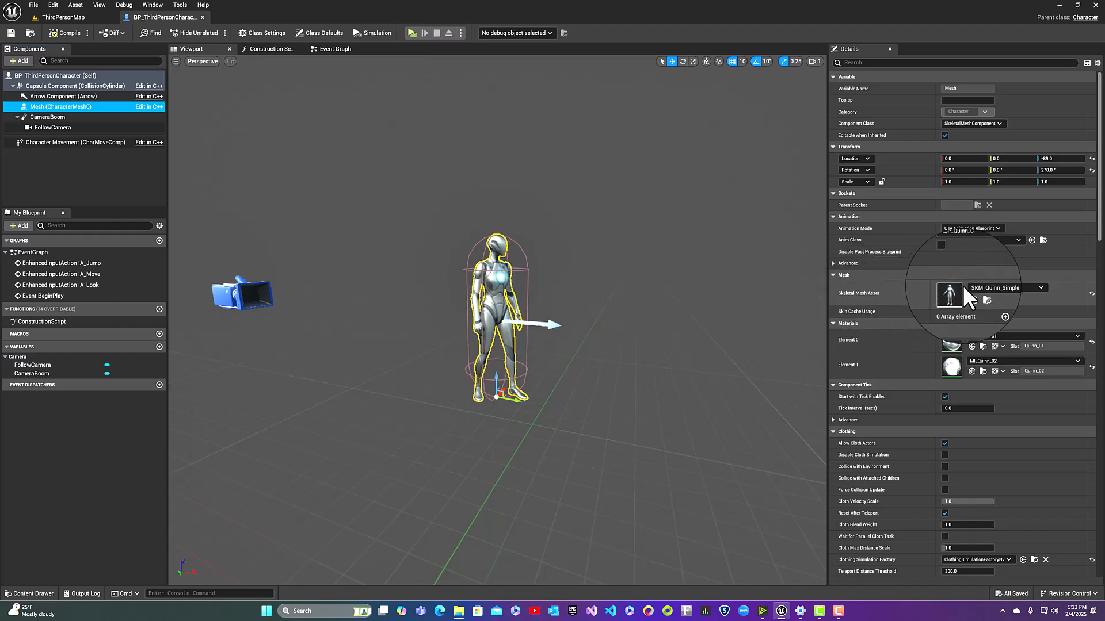
pyautogui.click(986, 289)
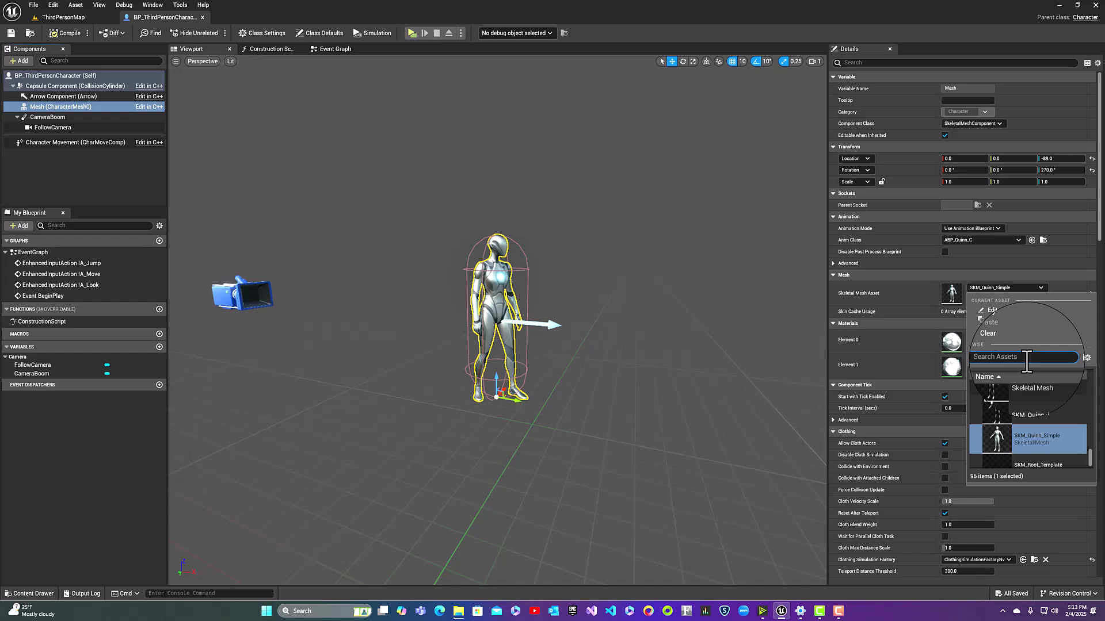
pyautogui.write('Mann')
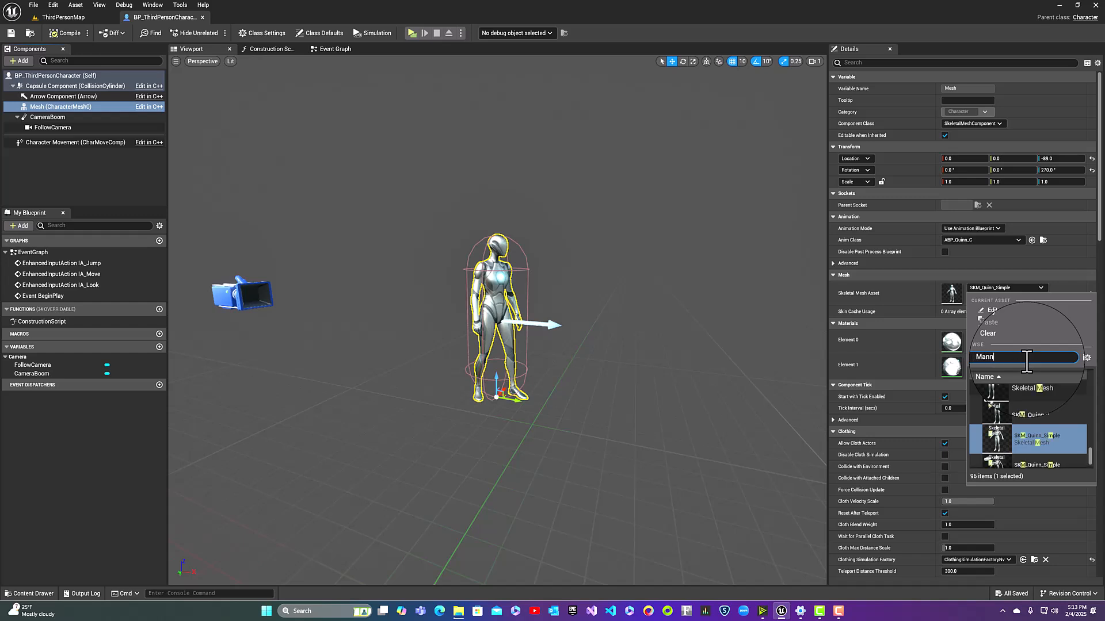
pyautogui.write('y')
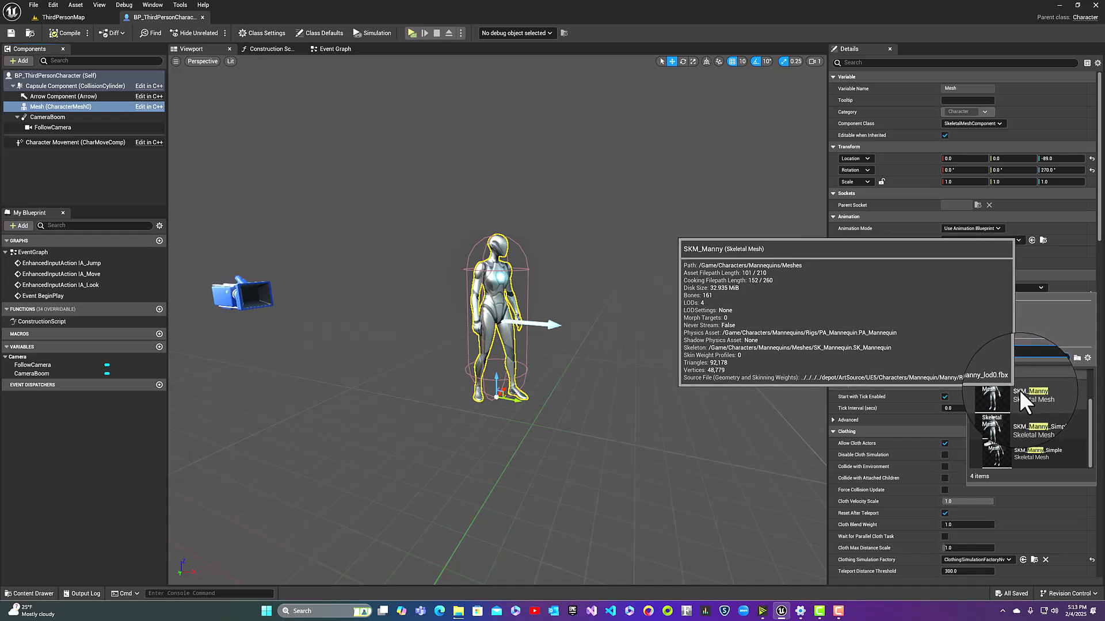
pyautogui.click(1028, 426)
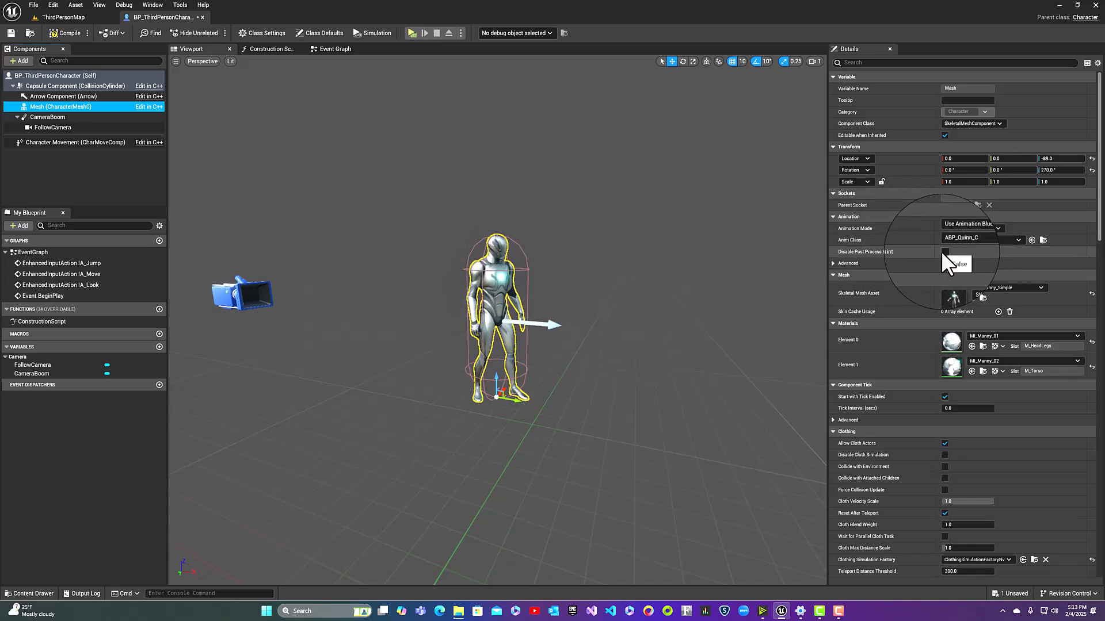
# Set the Mesh component's Anim Class to ABP_Manny, and compile and save the character blueprint
pyautogui.click(974, 240)
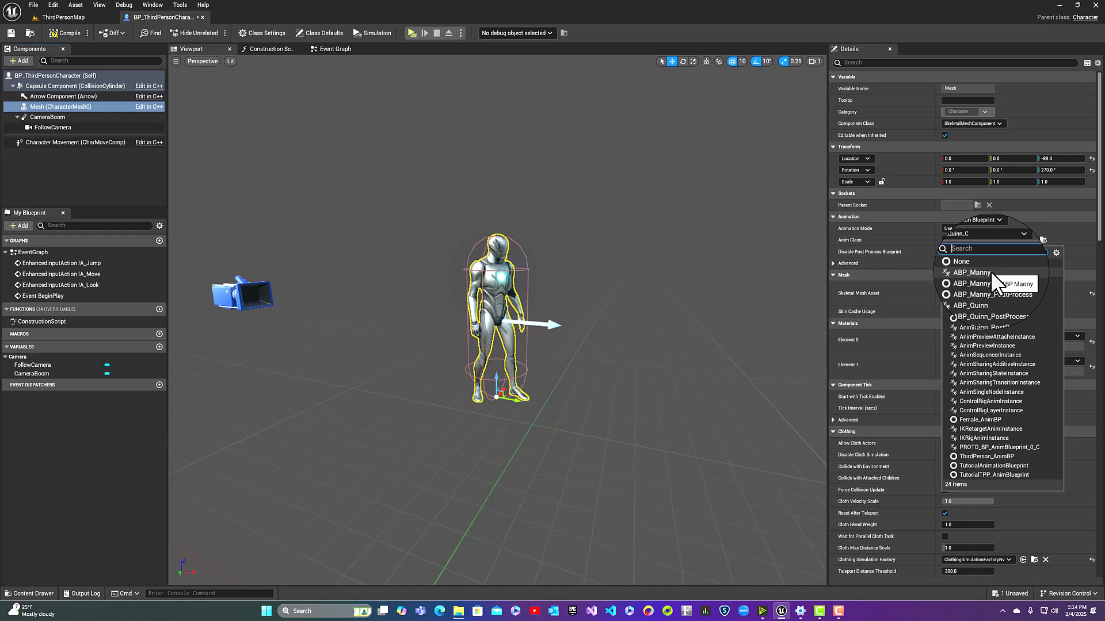
pyautogui.click(989, 272)
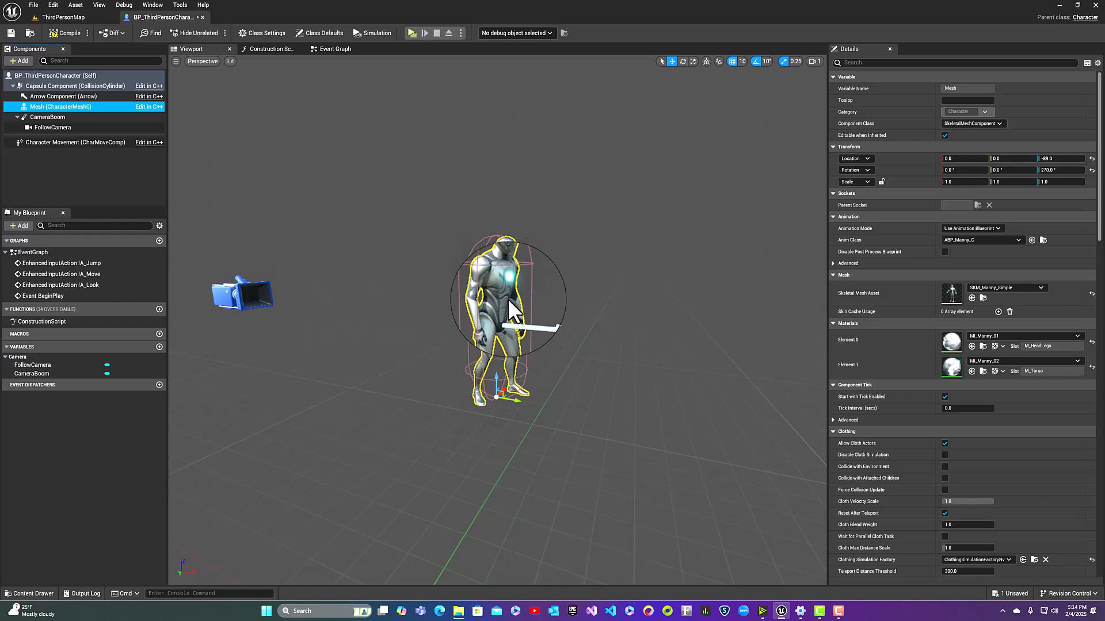
pyautogui.click(68, 34)
pyautogui.click(12, 35)
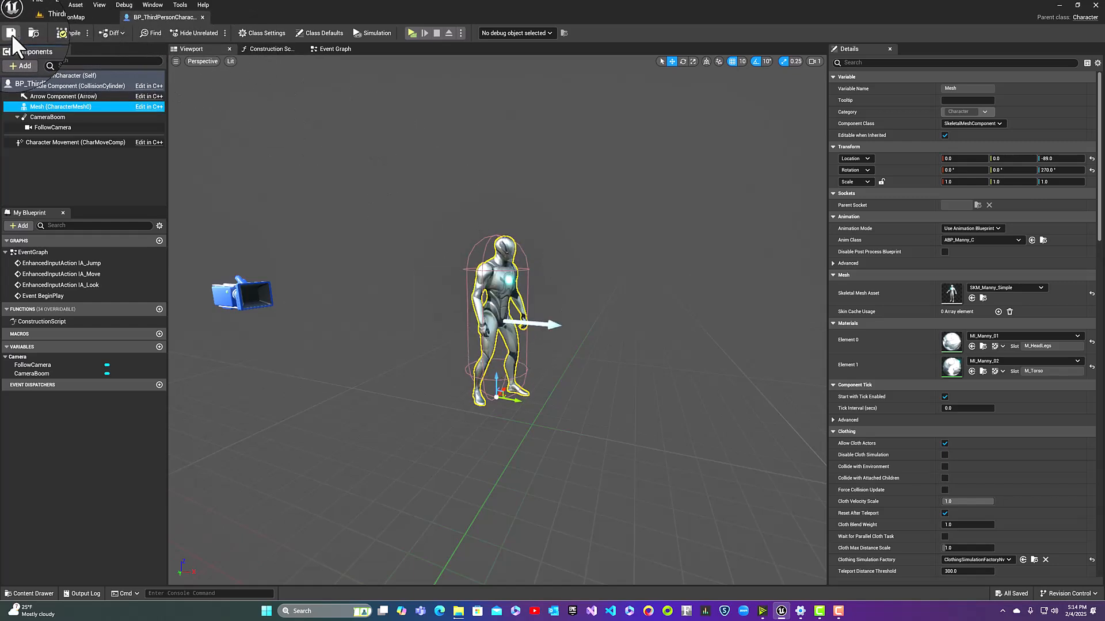
# Return to ThirdPersonMap, play-test the Manny character by running and jumping around the level, and end the play session
pyautogui.click(55, 16)
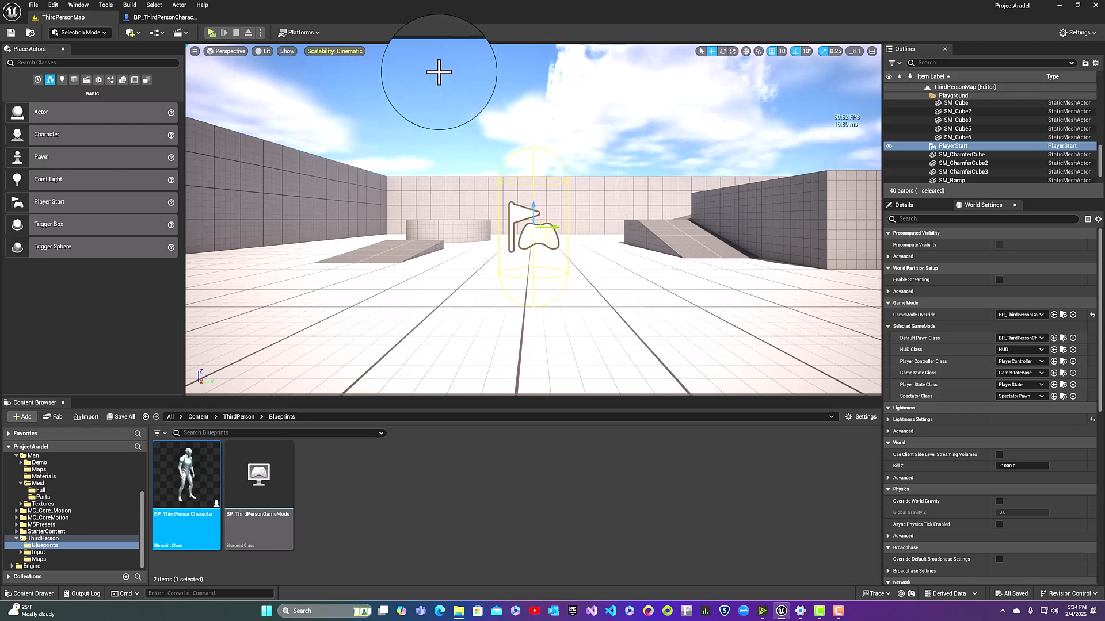
pyautogui.click(211, 32)
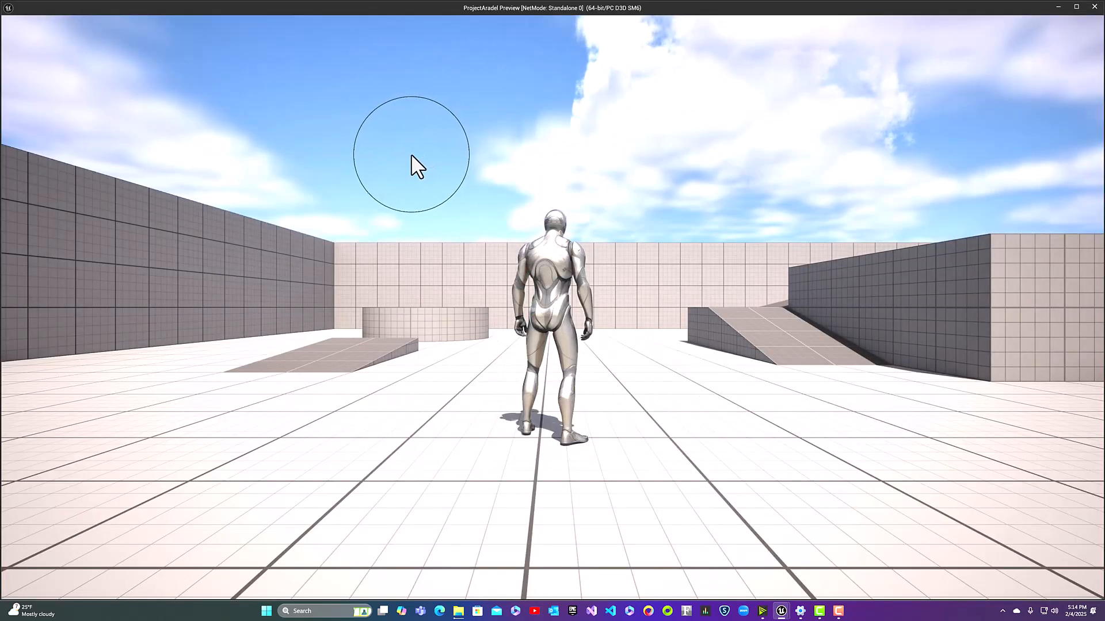
pyautogui.click(475, 228)
pyautogui.press('w')
pyautogui.press('space')
pyautogui.press('w')
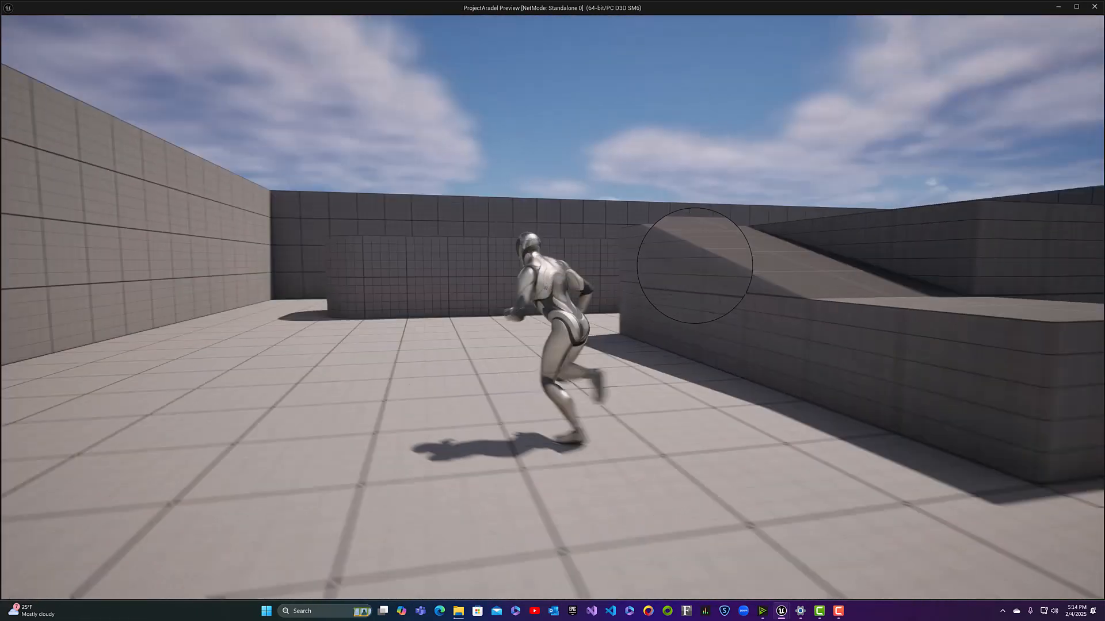
pyautogui.press('Escape')
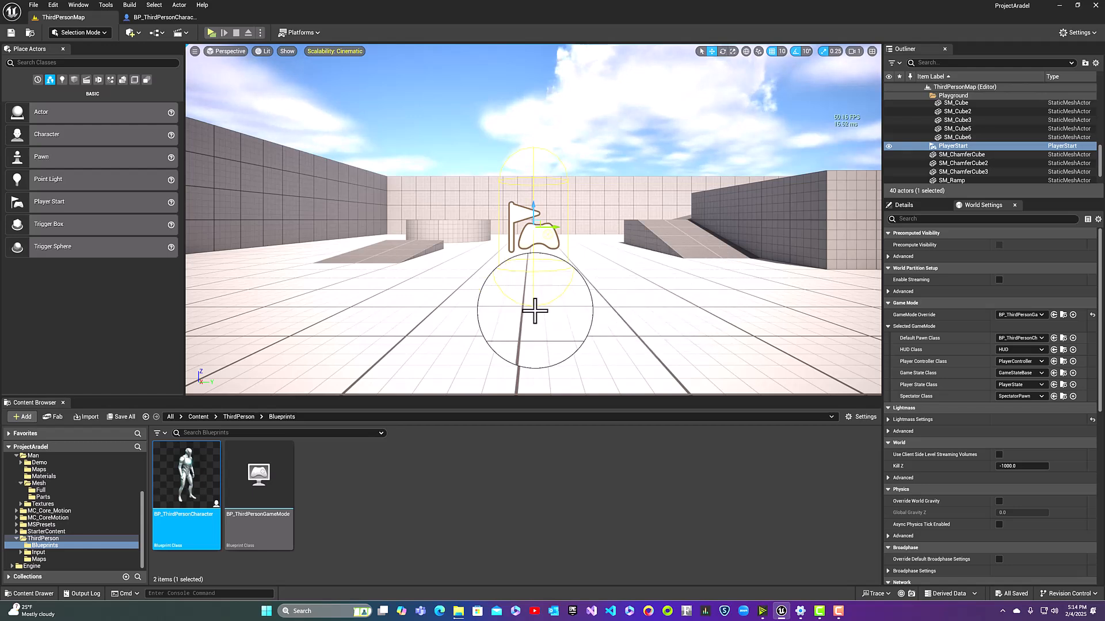
# Browse to the Content/Man/Mesh/Full folder and examine the full-body Man skeletal meshes, including SK_Man_Full_04
pyautogui.click(205, 417)
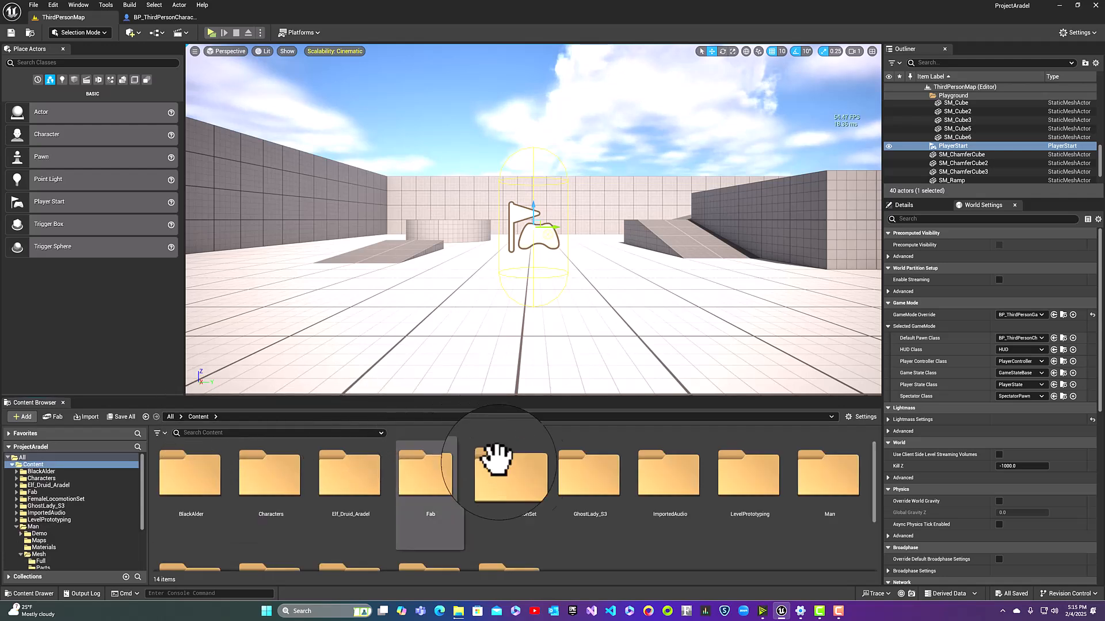
pyautogui.doubleClick(834, 474)
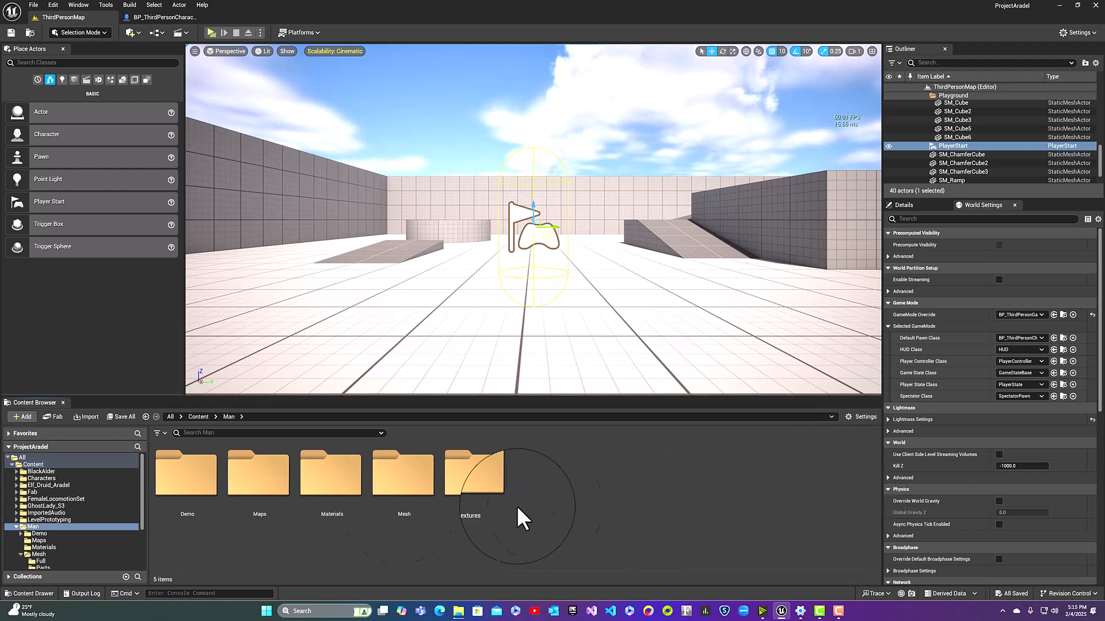
pyautogui.doubleClick(397, 471)
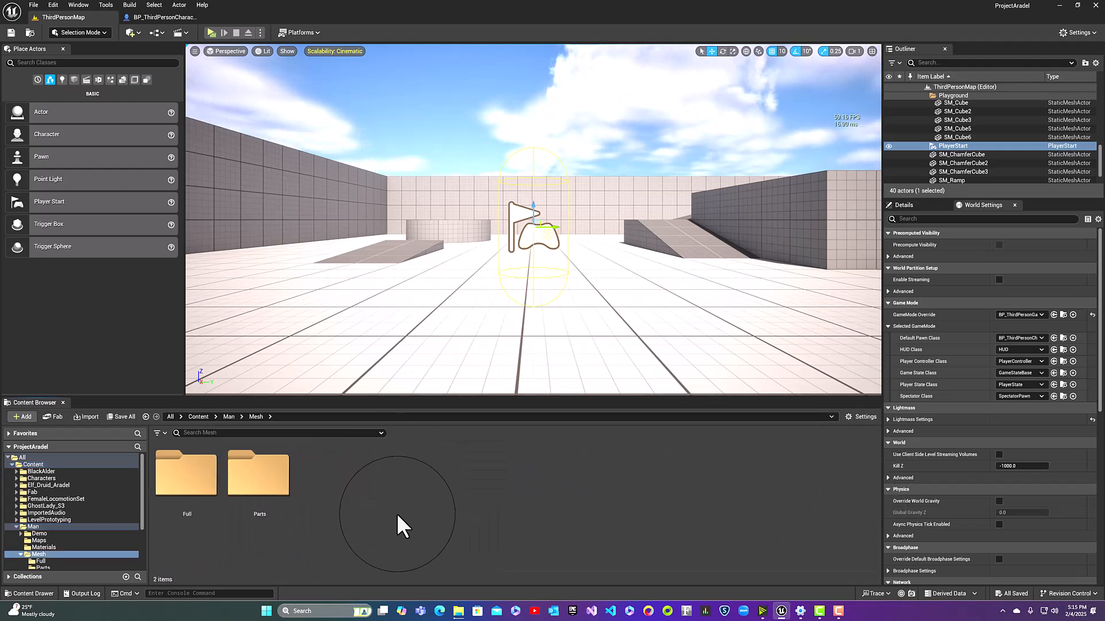
pyautogui.doubleClick(179, 474)
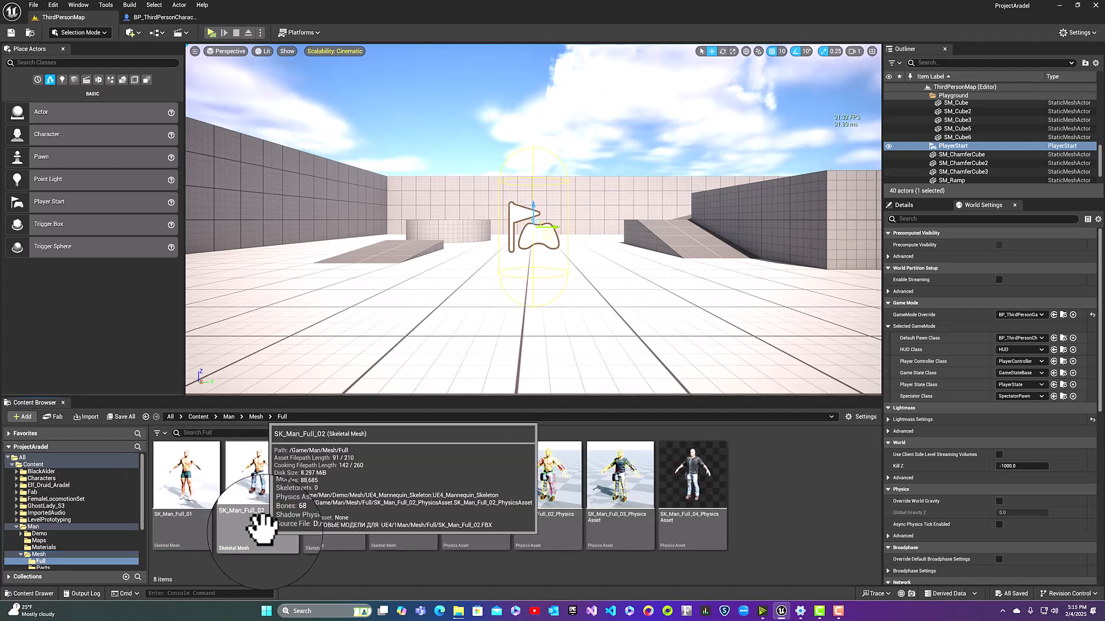
pyautogui.click(407, 506)
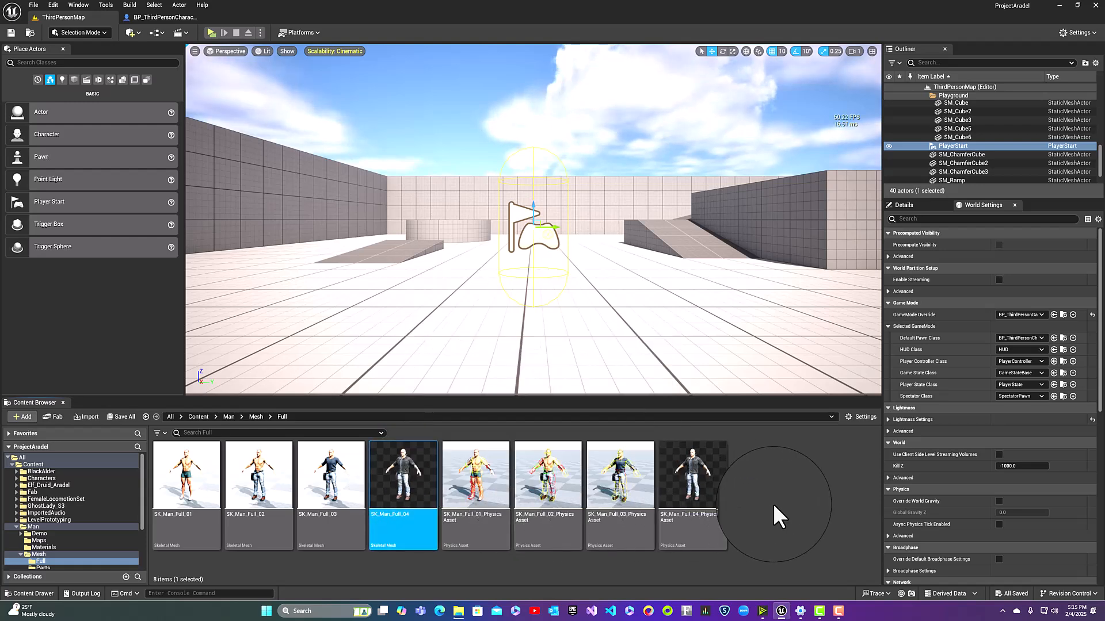
pyautogui.click(224, 433)
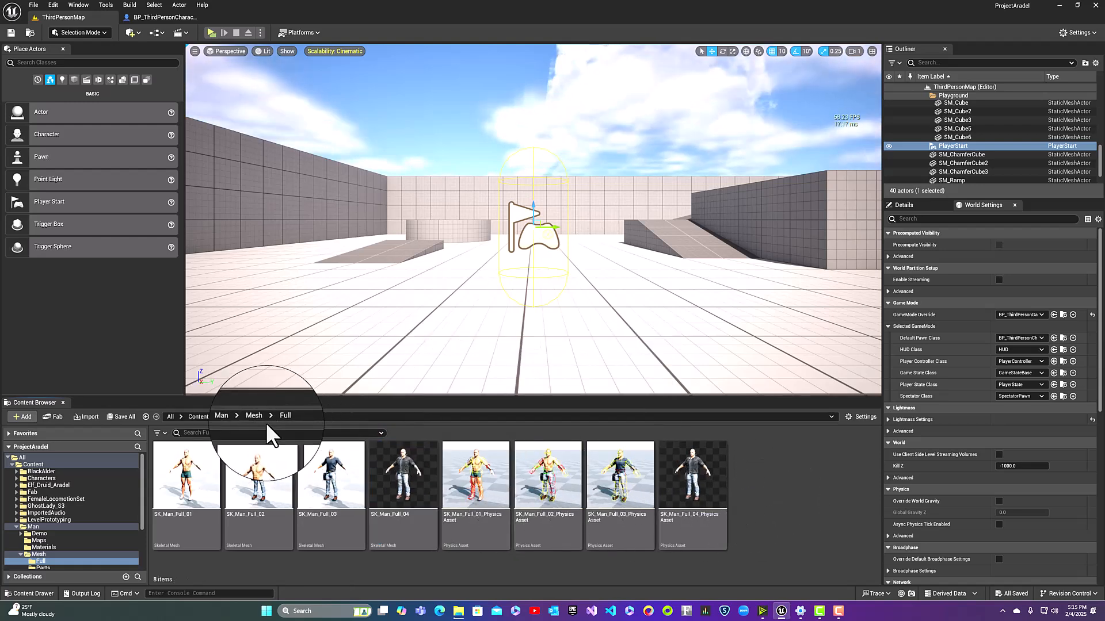
# Create a new folder named RetargetedAnimations inside the Content/Man folder
pyautogui.click(202, 416)
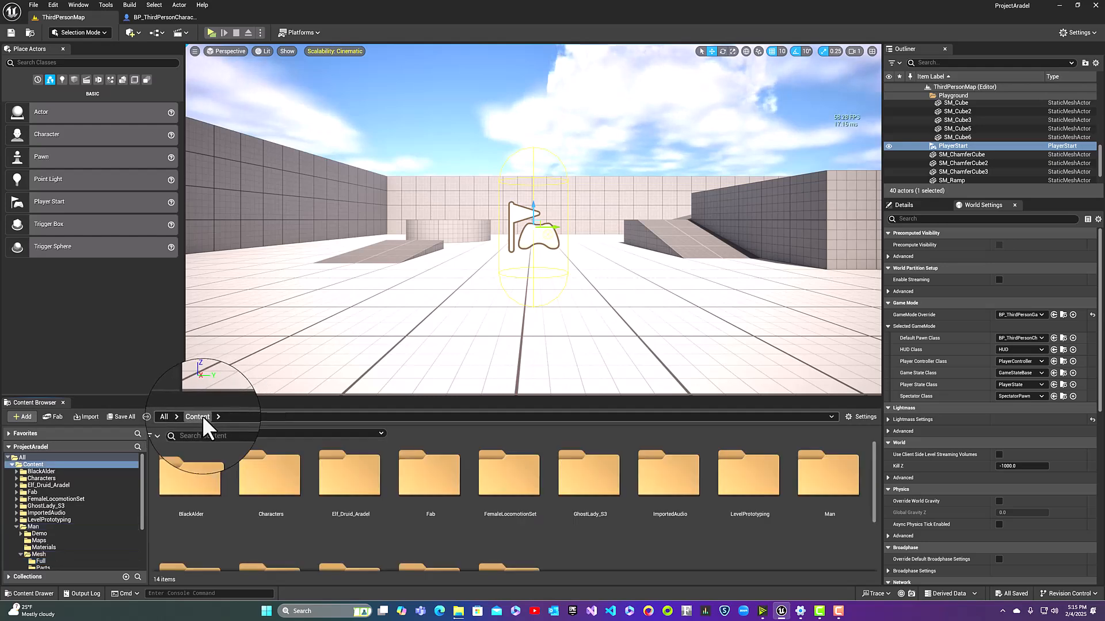
pyautogui.doubleClick(823, 476)
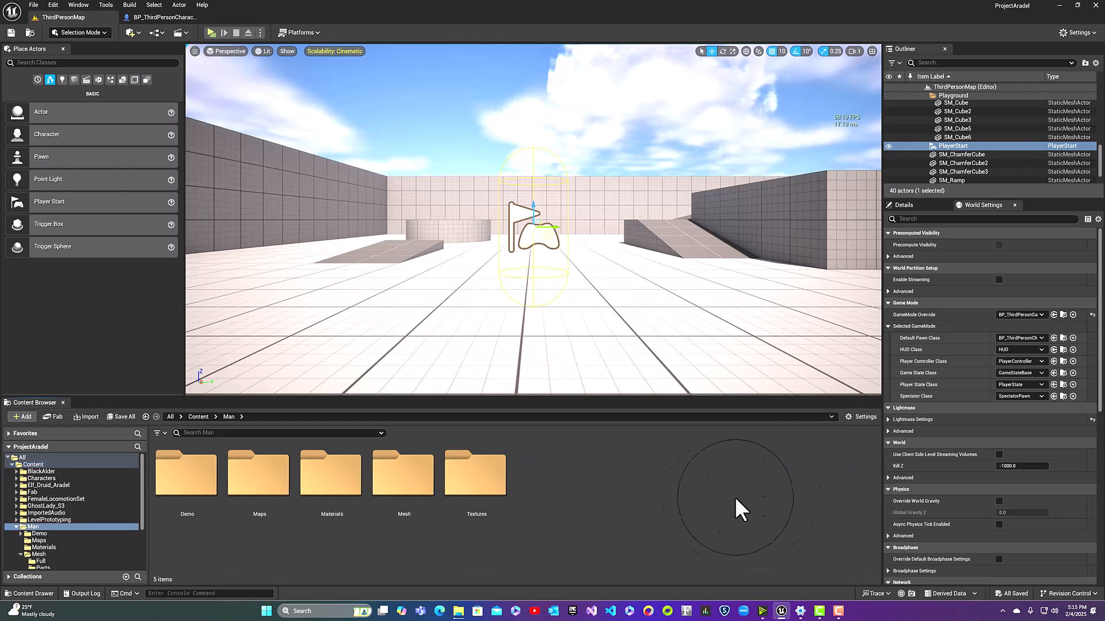
pyautogui.rightClick(532, 501)
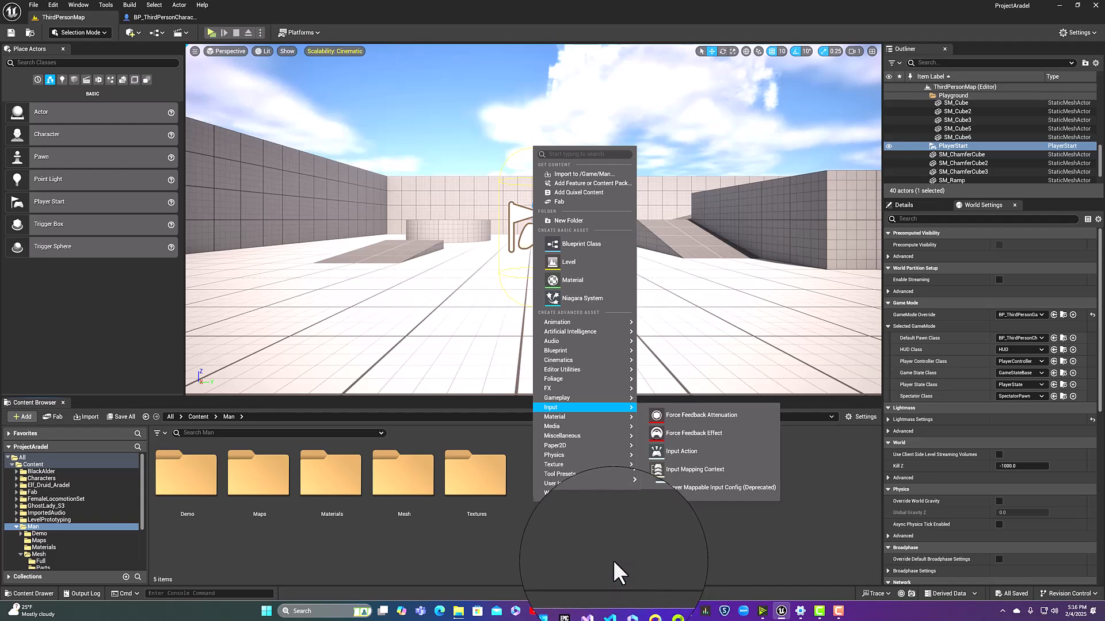
pyautogui.click(599, 550)
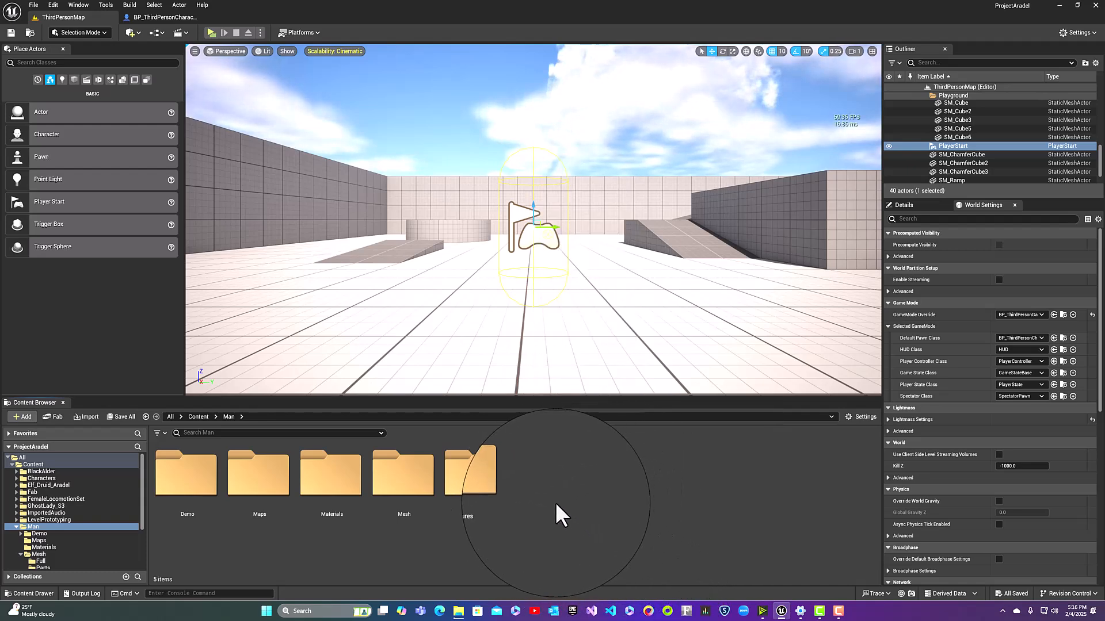
pyautogui.rightClick(556, 504)
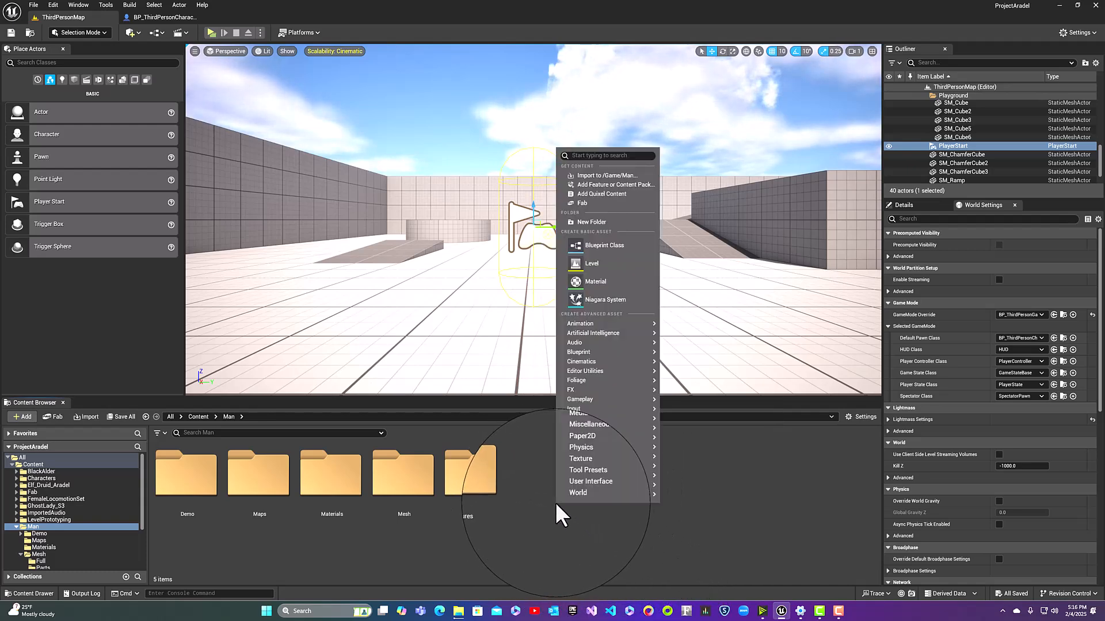
pyautogui.click(602, 221)
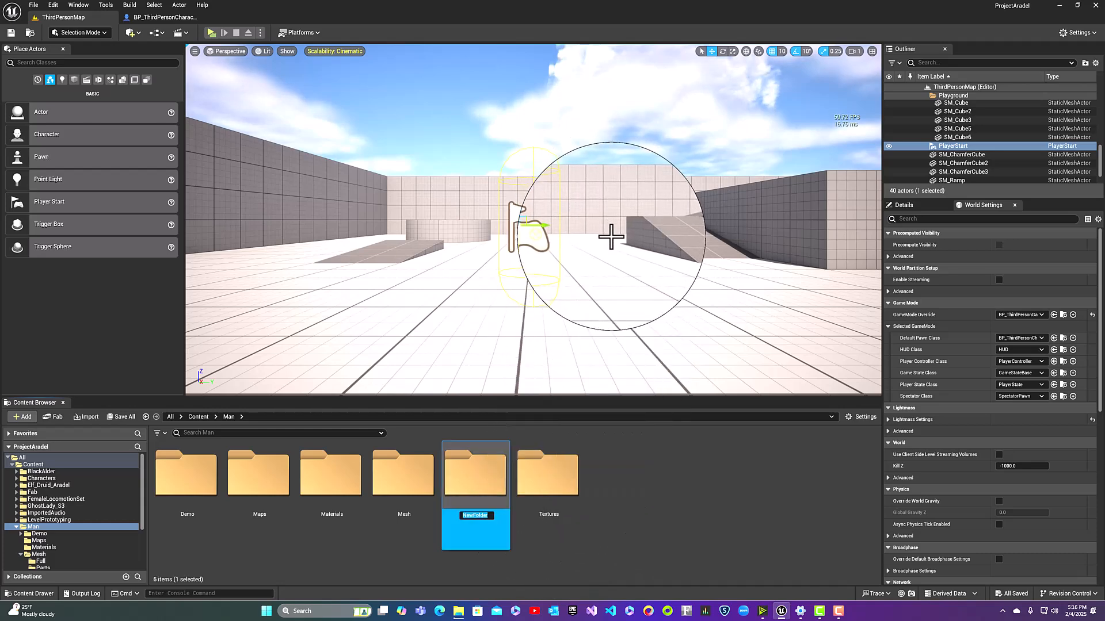
pyautogui.write('Retar')
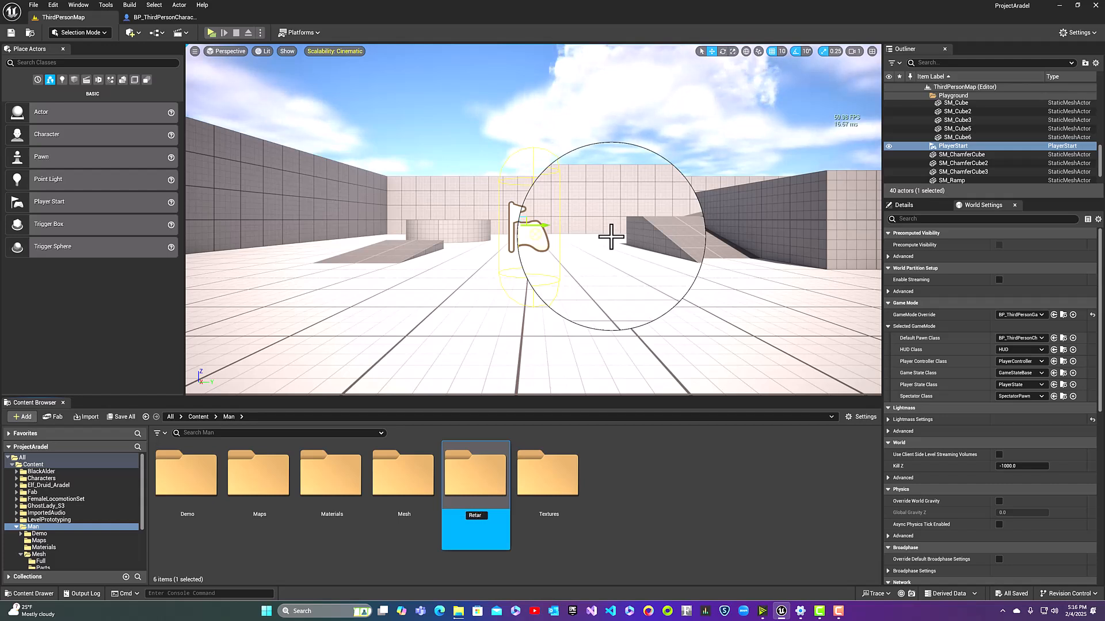
pyautogui.write('getedAn')
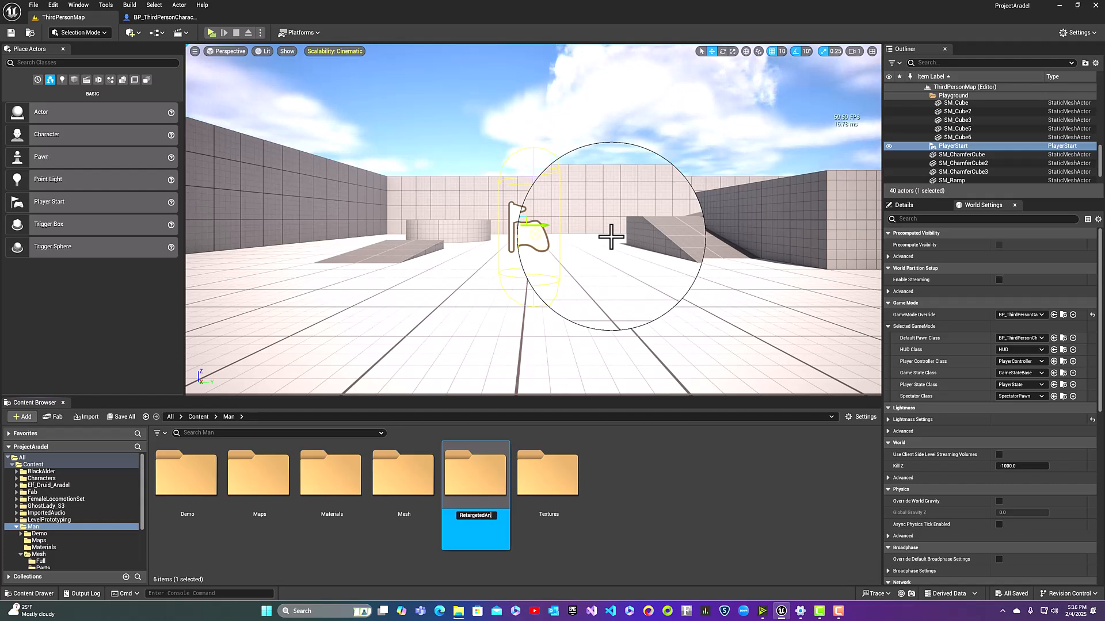
pyautogui.write('imations')
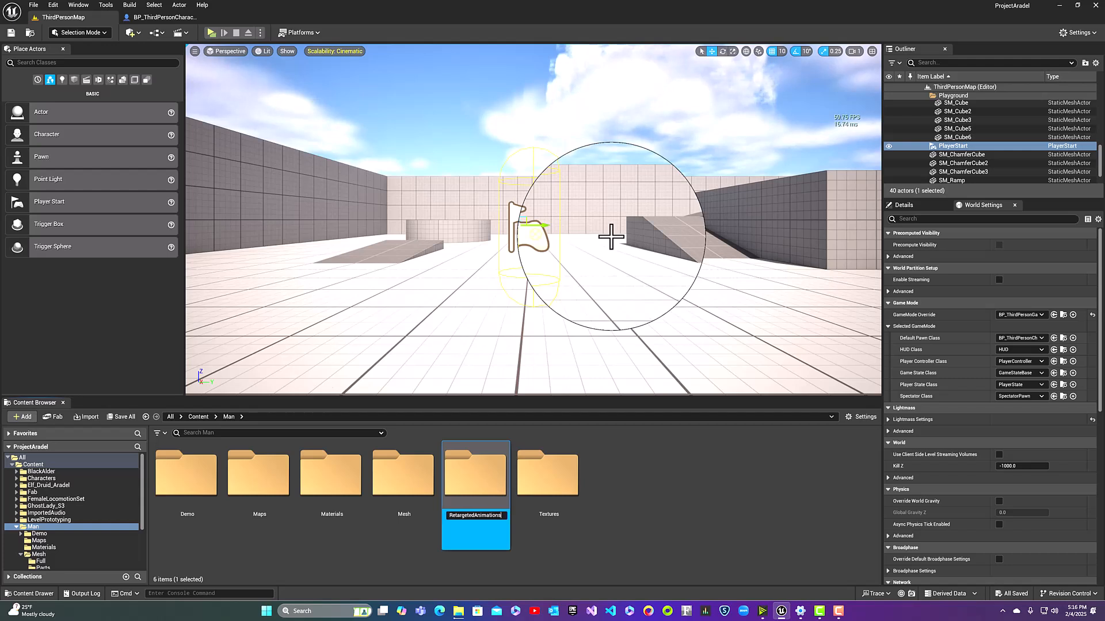
pyautogui.press('Return')
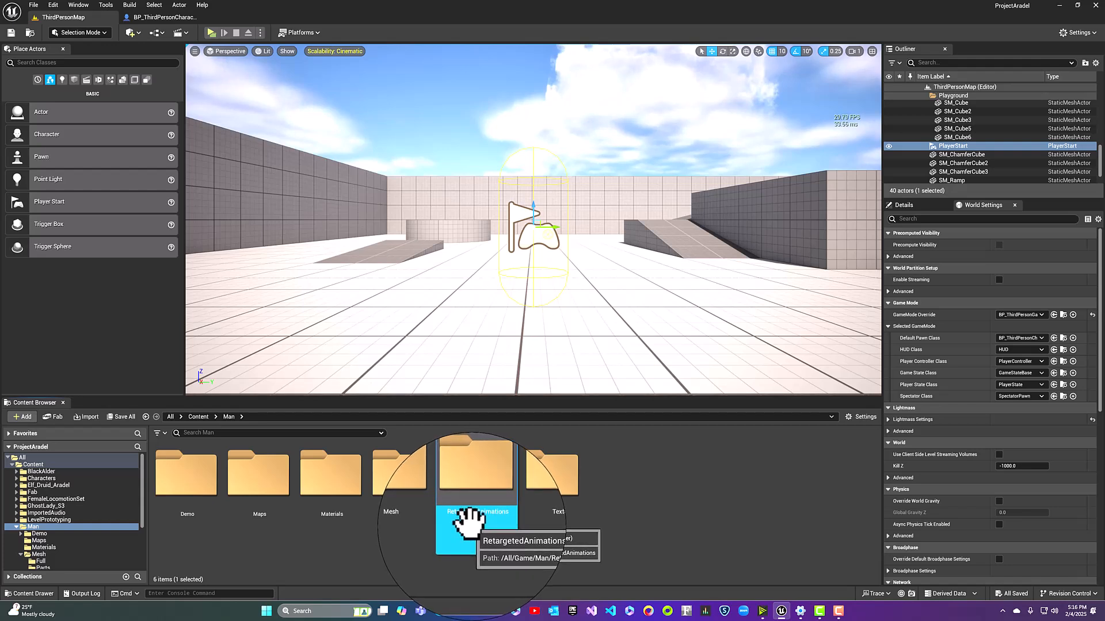
# Create a folder named Rigs inside the Man/RetargetedAnimations folder
pyautogui.doubleClick(475, 481)
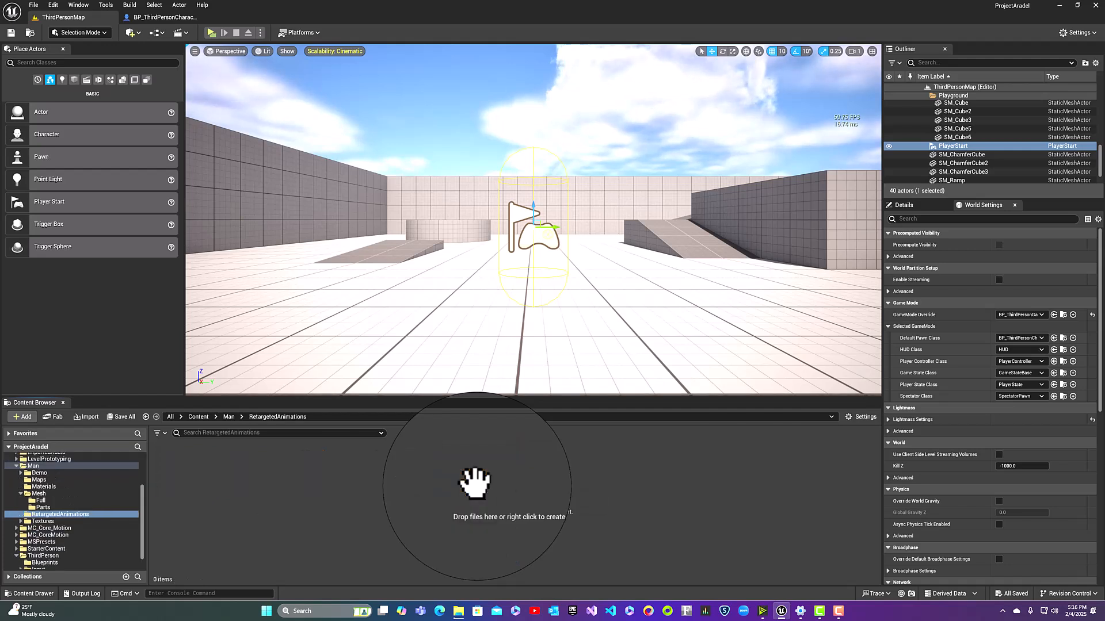
pyautogui.rightClick(167, 501)
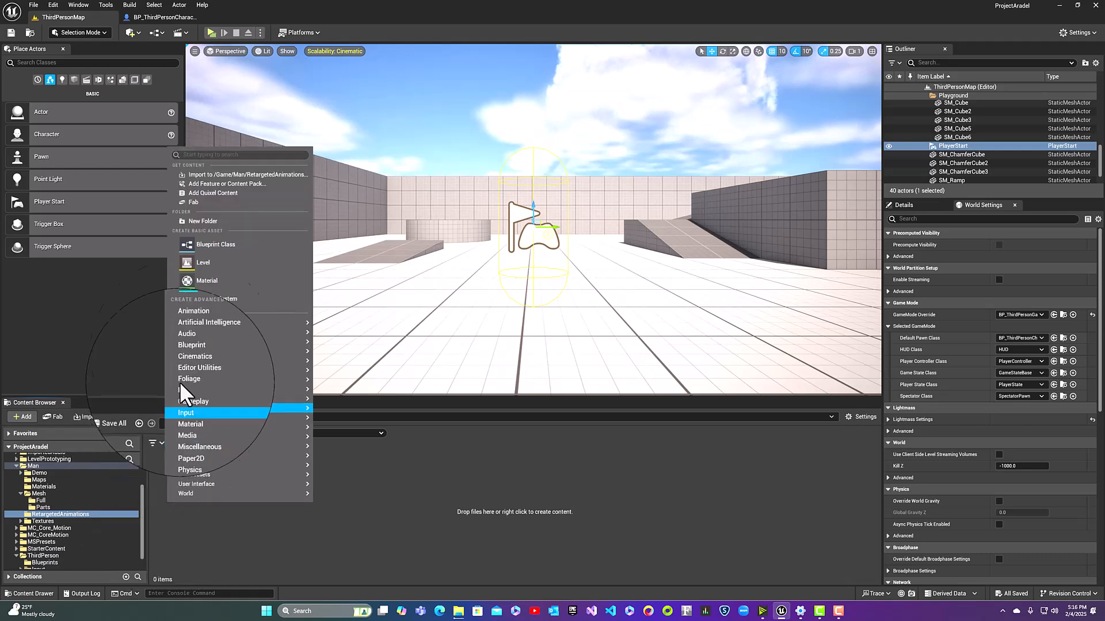
pyautogui.click(212, 222)
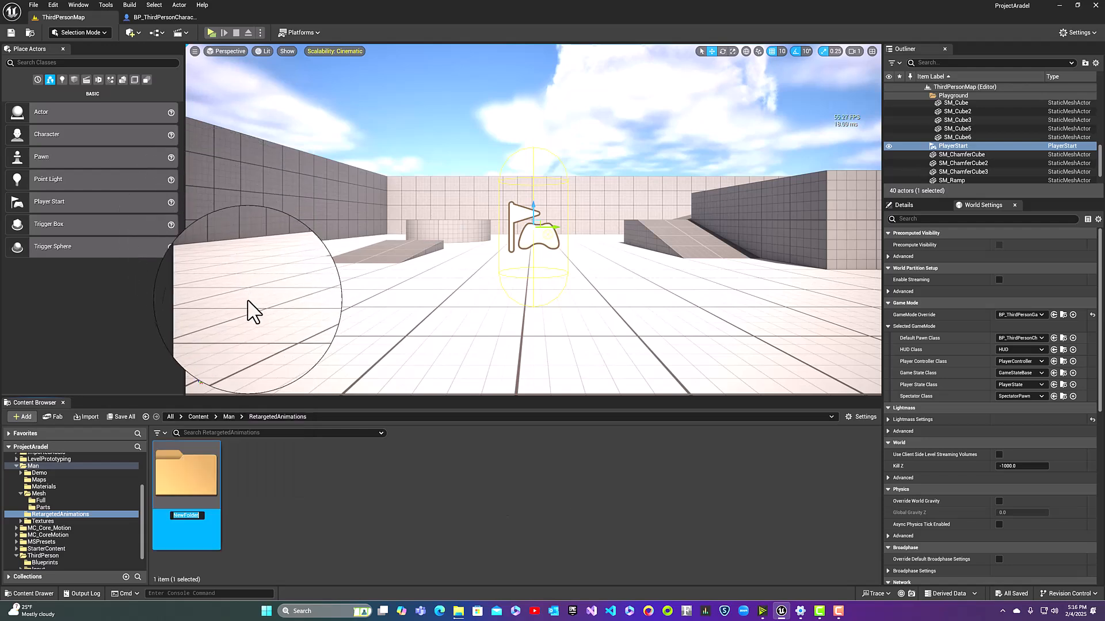
pyautogui.write('Rigs')
pyautogui.press('Return')
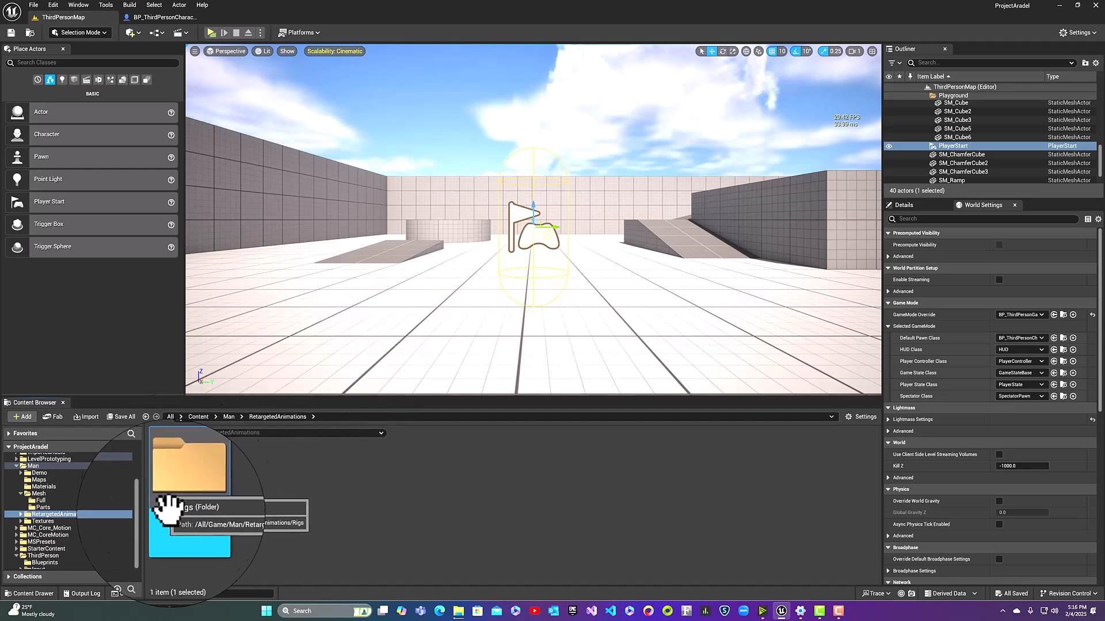
# Create a second folder named AnimationSequences inside RetargetedAnimations
pyautogui.rightClick(236, 546)
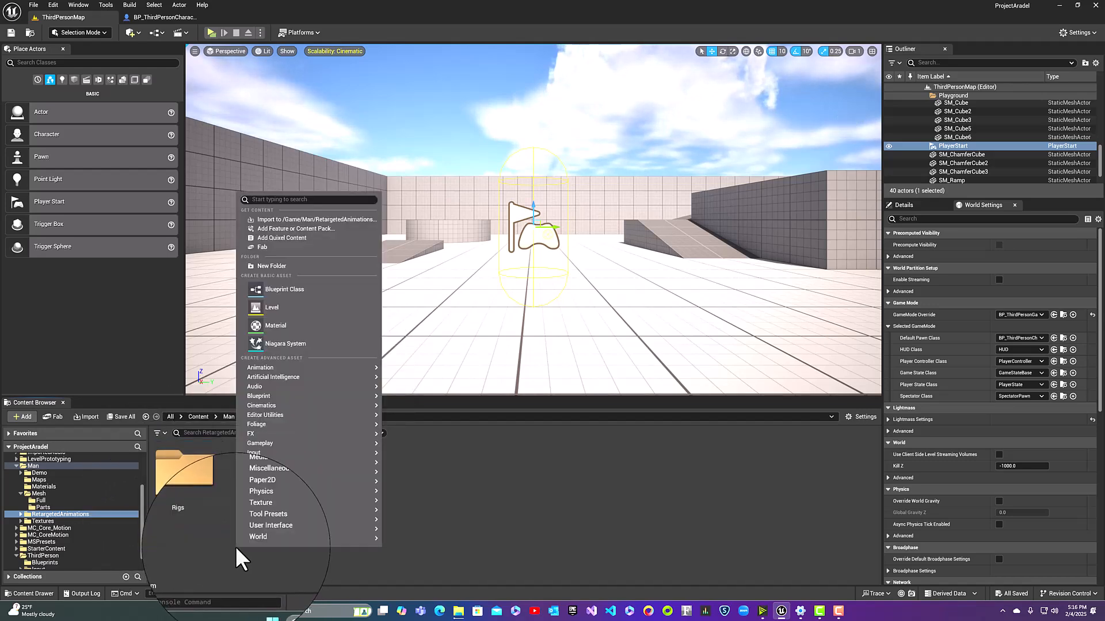
pyautogui.click(293, 265)
pyautogui.write('An')
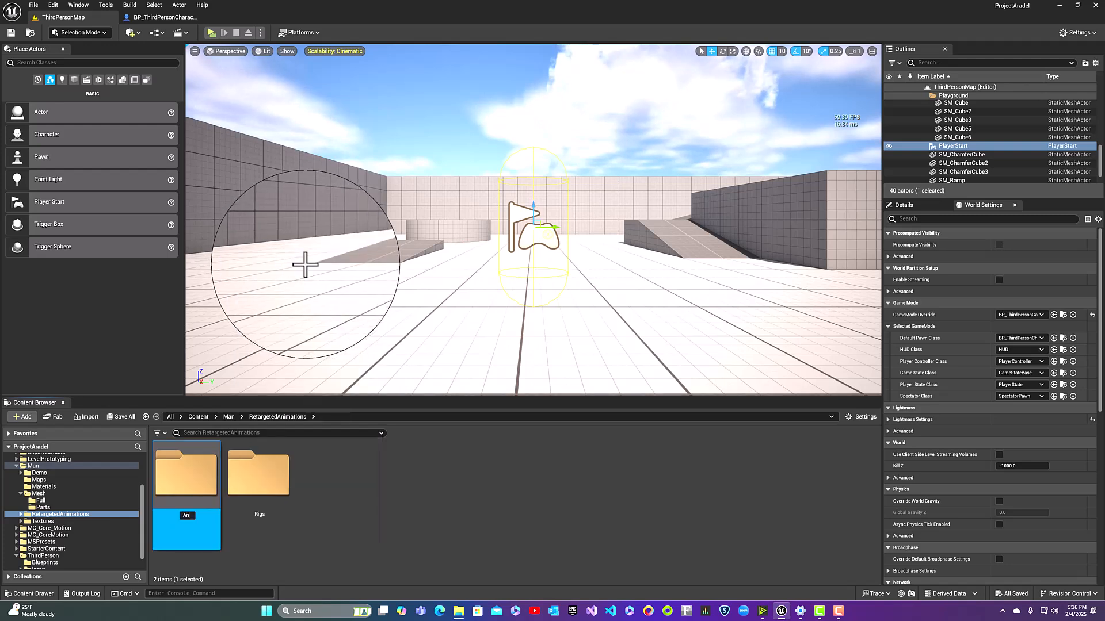
pyautogui.write('imationSequenc')
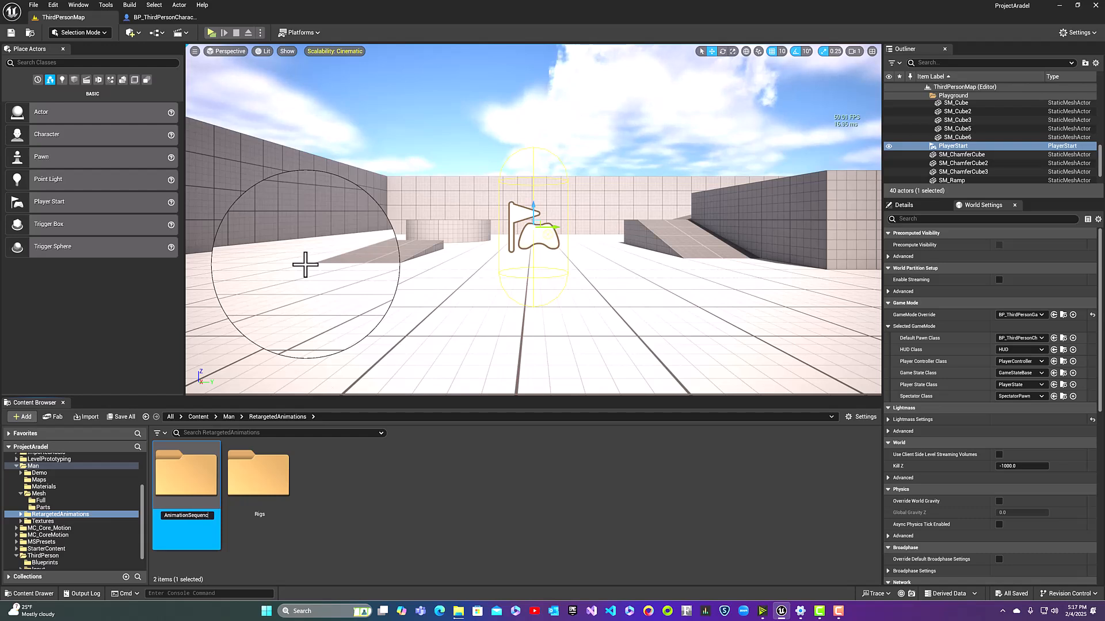
pyautogui.write('es')
pyautogui.press('Return')
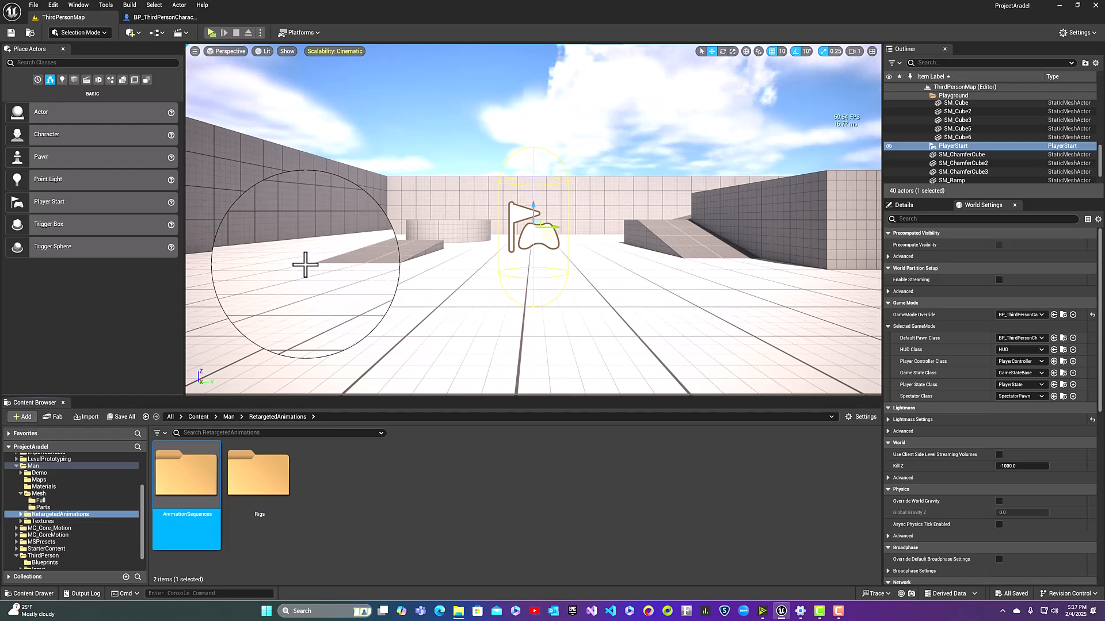
# Create a third folder named AnimationBlueprint inside RetargetedAnimations
pyautogui.rightClick(320, 514)
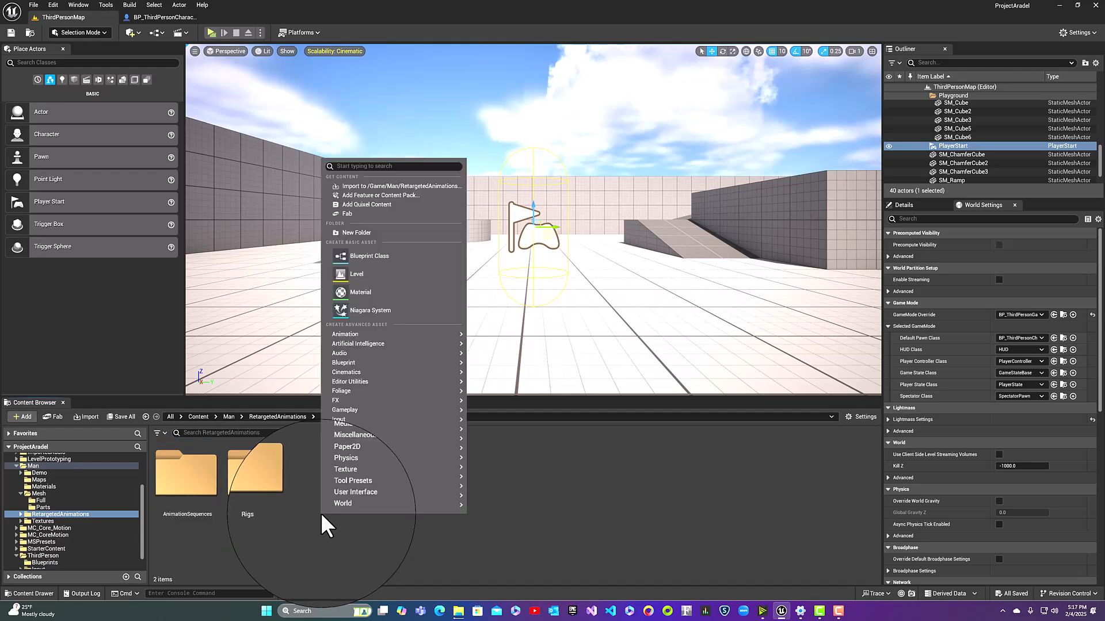
pyautogui.click(370, 232)
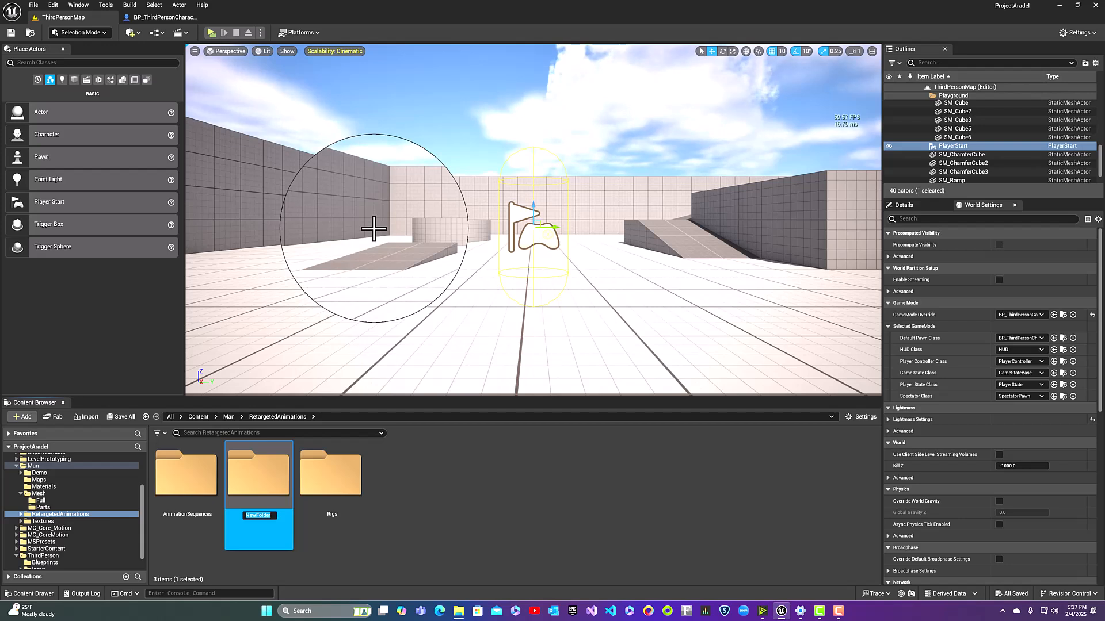
pyautogui.write('Animat')
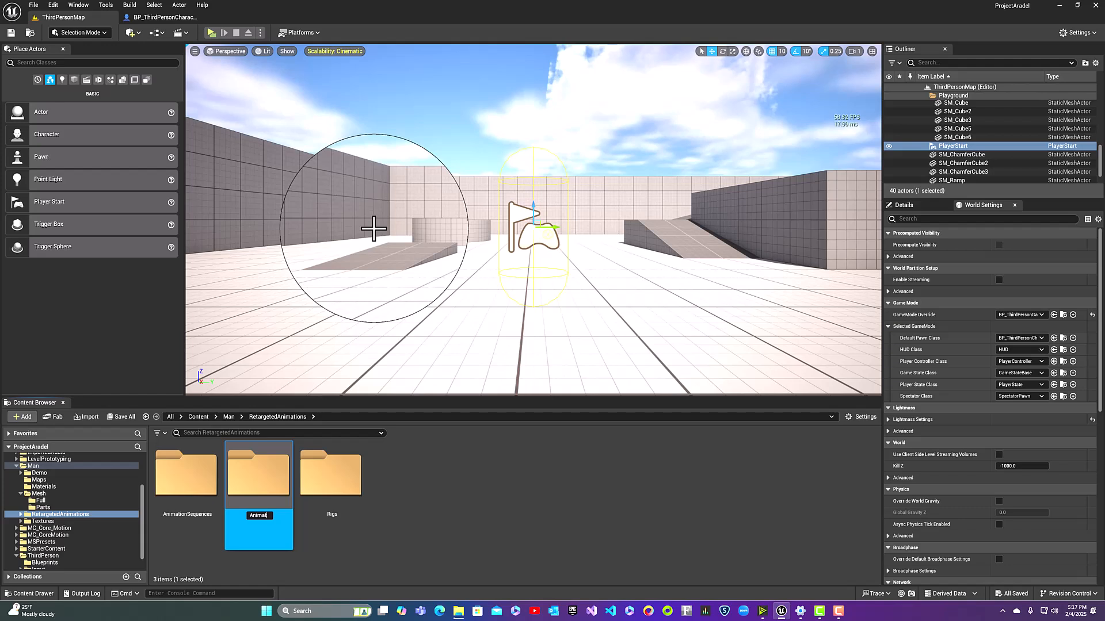
pyautogui.write('ionBlueprint')
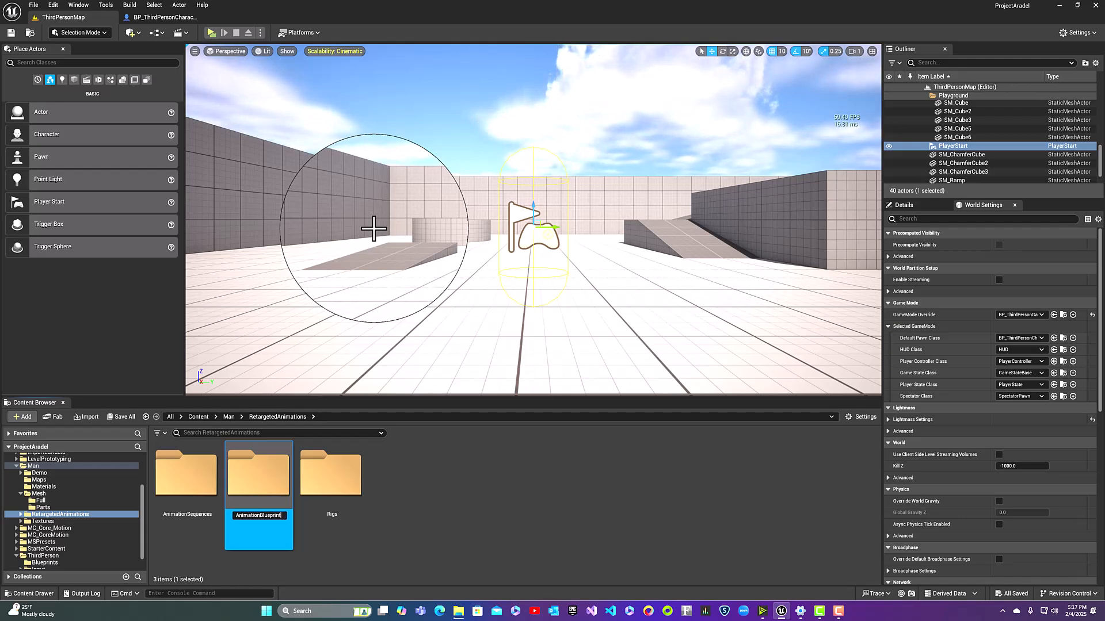
pyautogui.press('Return')
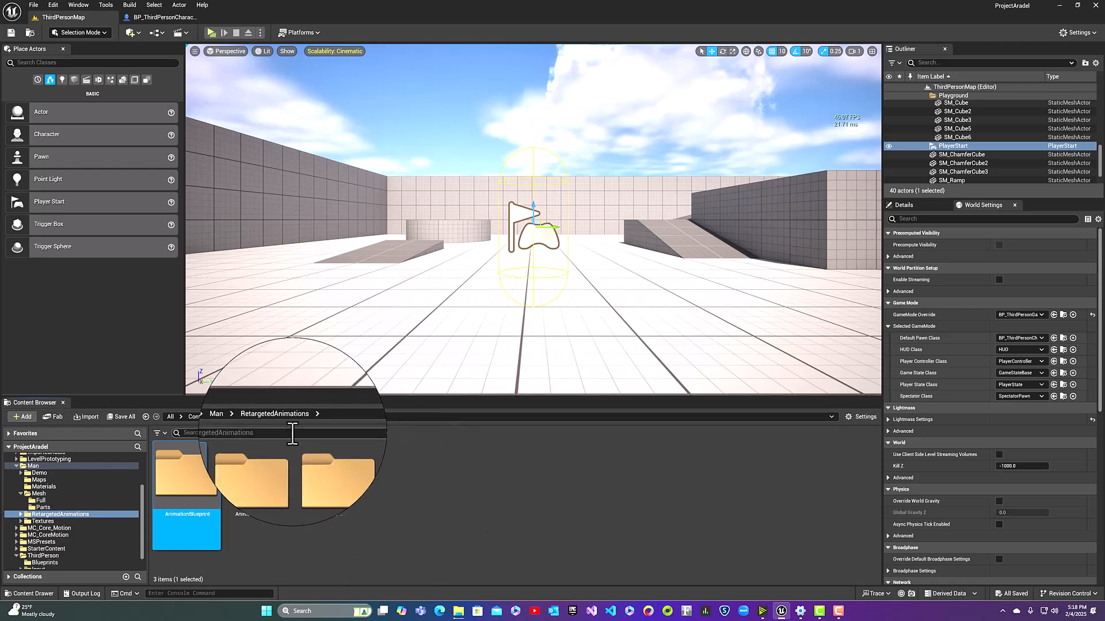
# Browse to the Content/Characters/Mannequins/Rigs folder and examine the mannequin rig assets
pyautogui.click(198, 417)
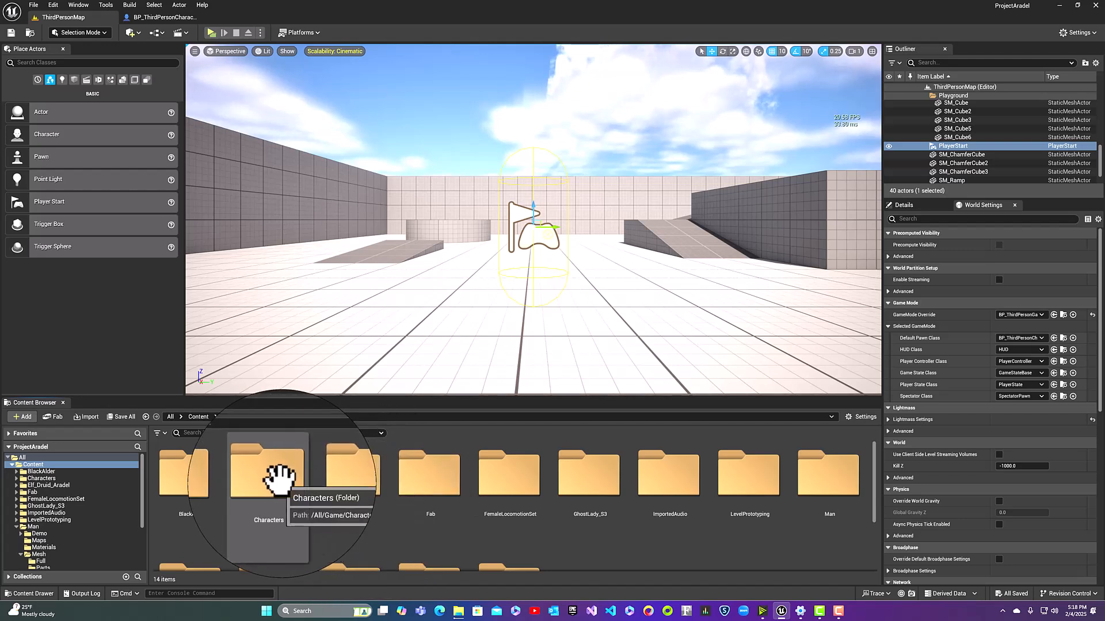
pyautogui.doubleClick(280, 478)
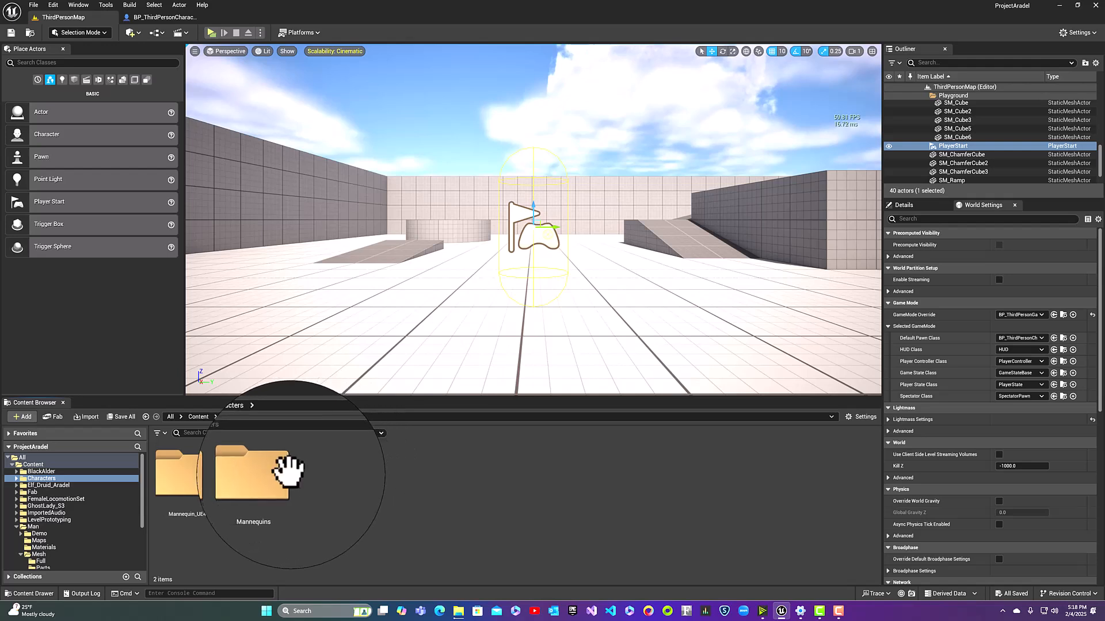
pyautogui.doubleClick(269, 472)
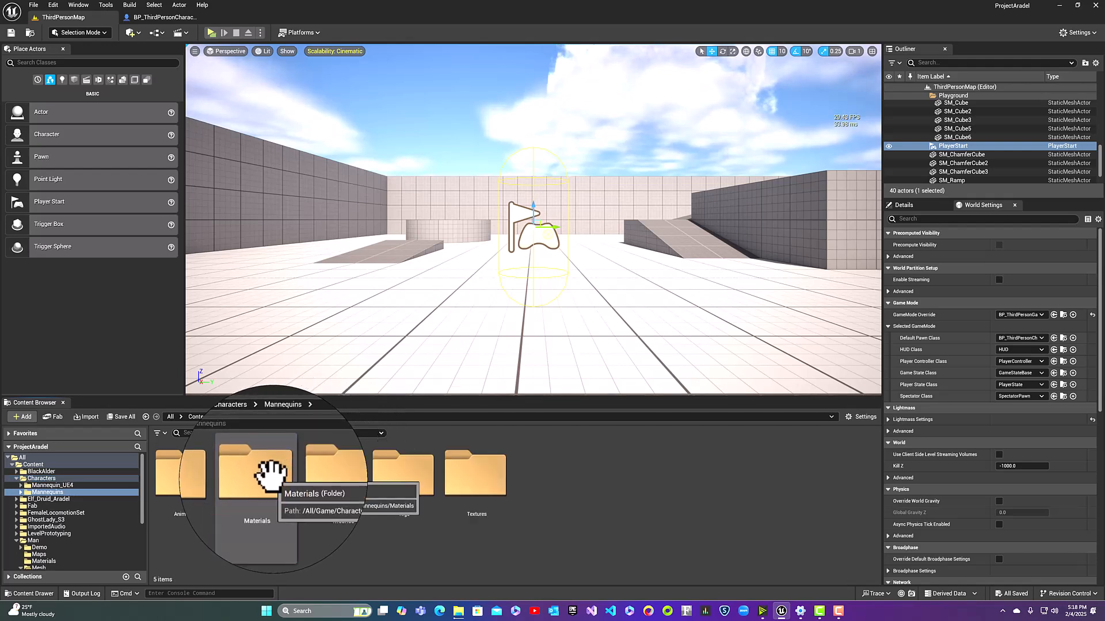
pyautogui.click(387, 506)
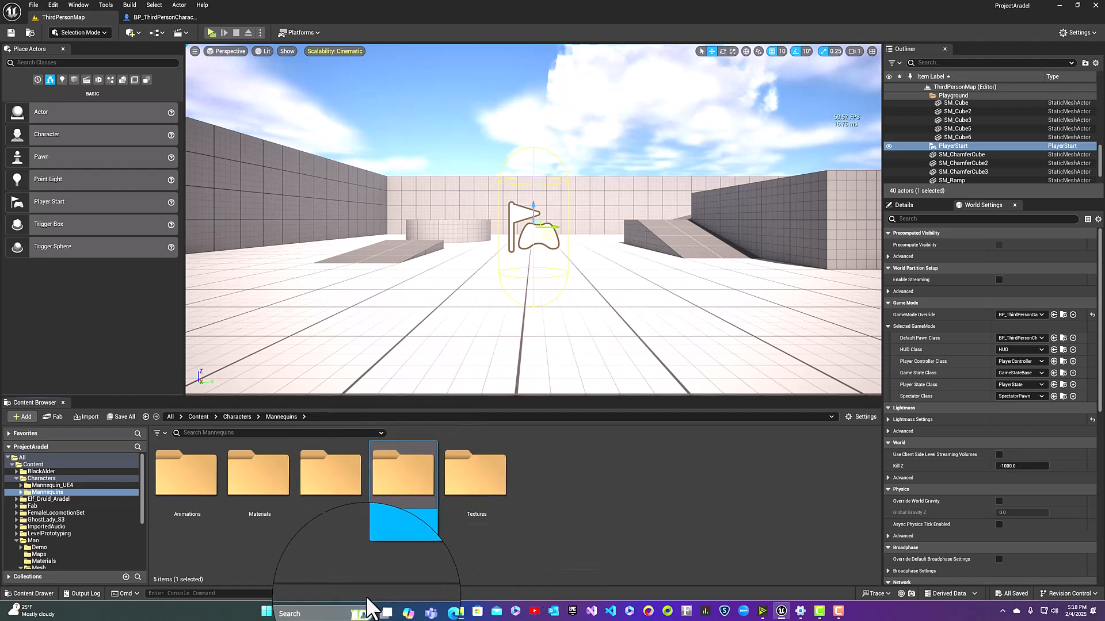
pyautogui.doubleClick(405, 472)
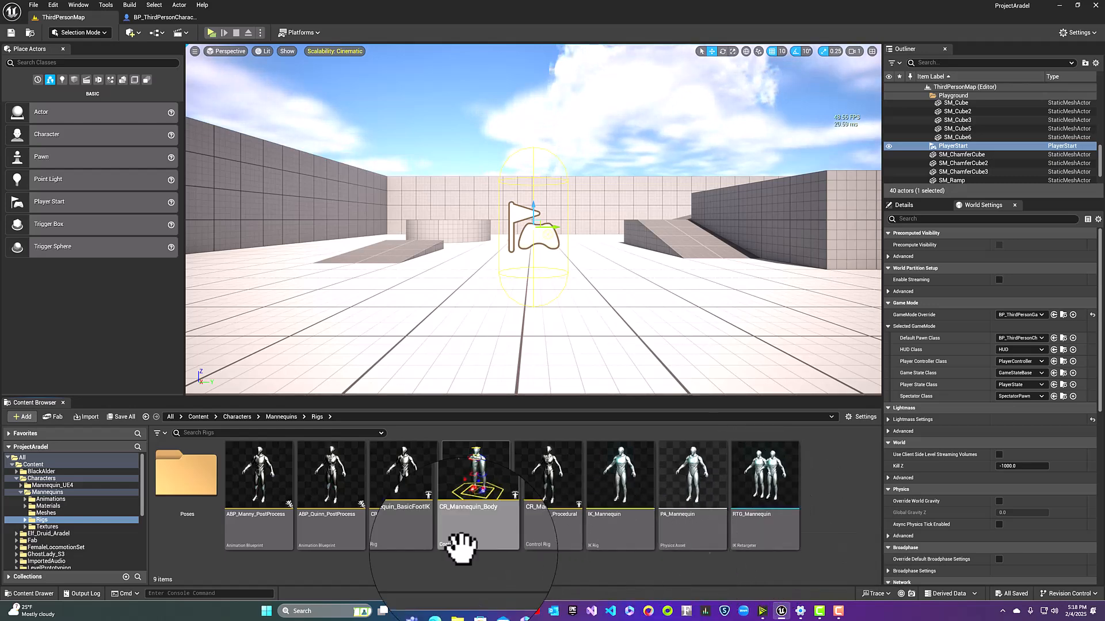
# Examine the ABP_Manny animation blueprint in the Mannequins Animations folder and the animation assets in its Manny subfolder
pyautogui.click(278, 416)
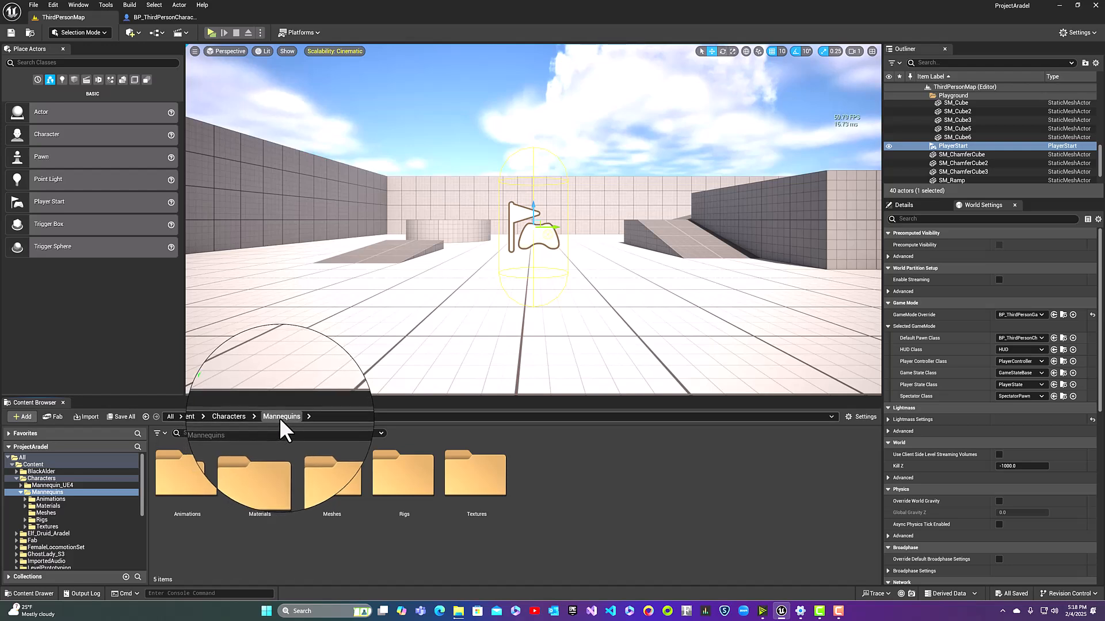
pyautogui.doubleClick(195, 481)
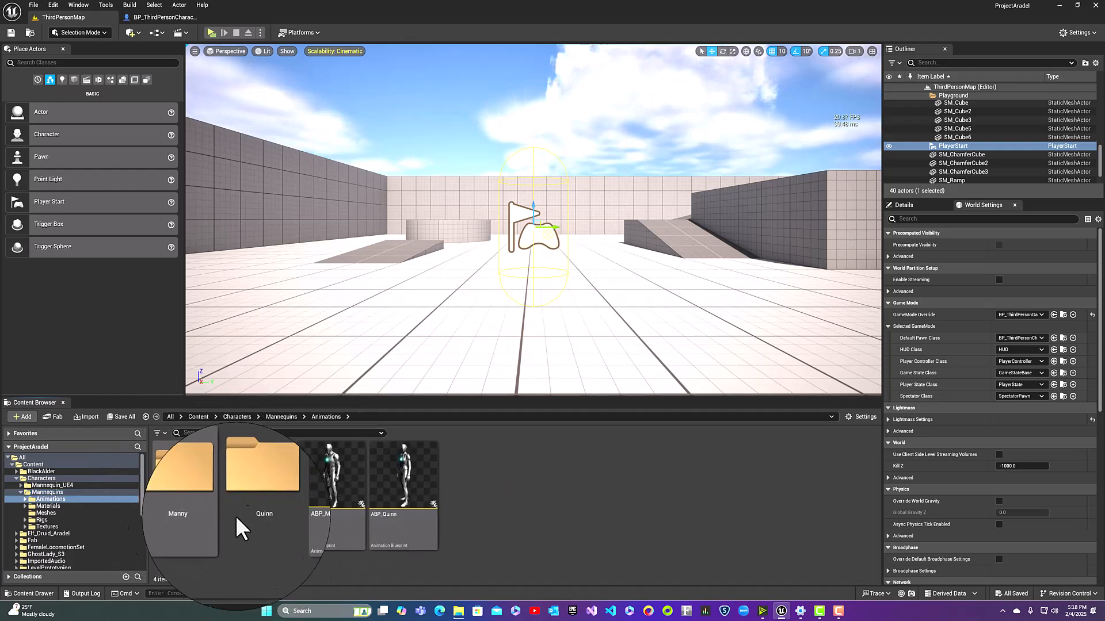
pyautogui.click(322, 521)
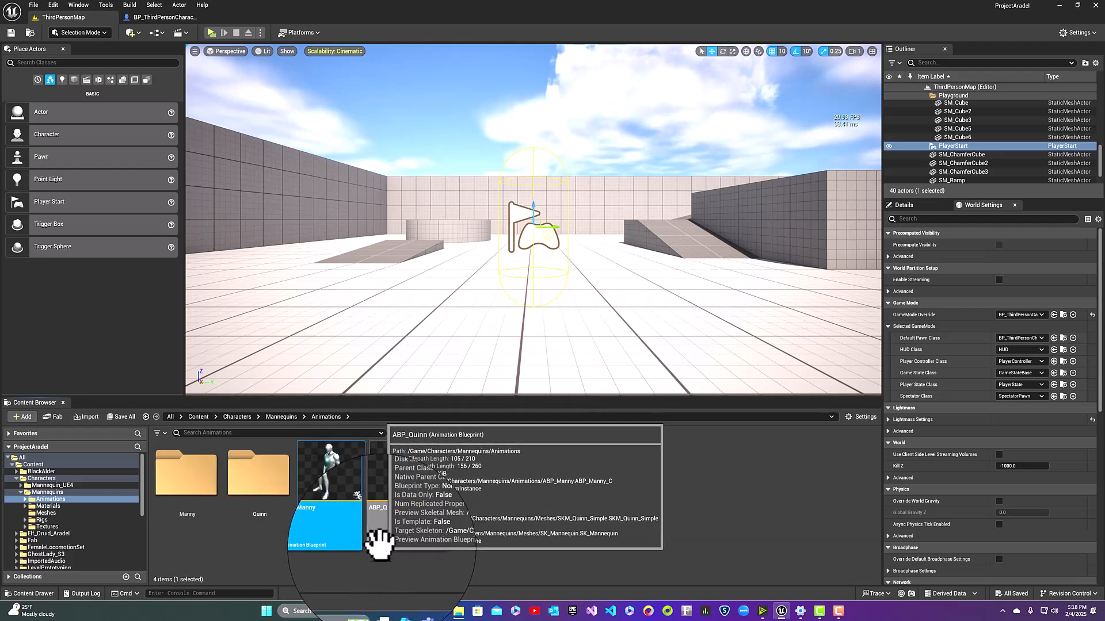
pyautogui.doubleClick(183, 478)
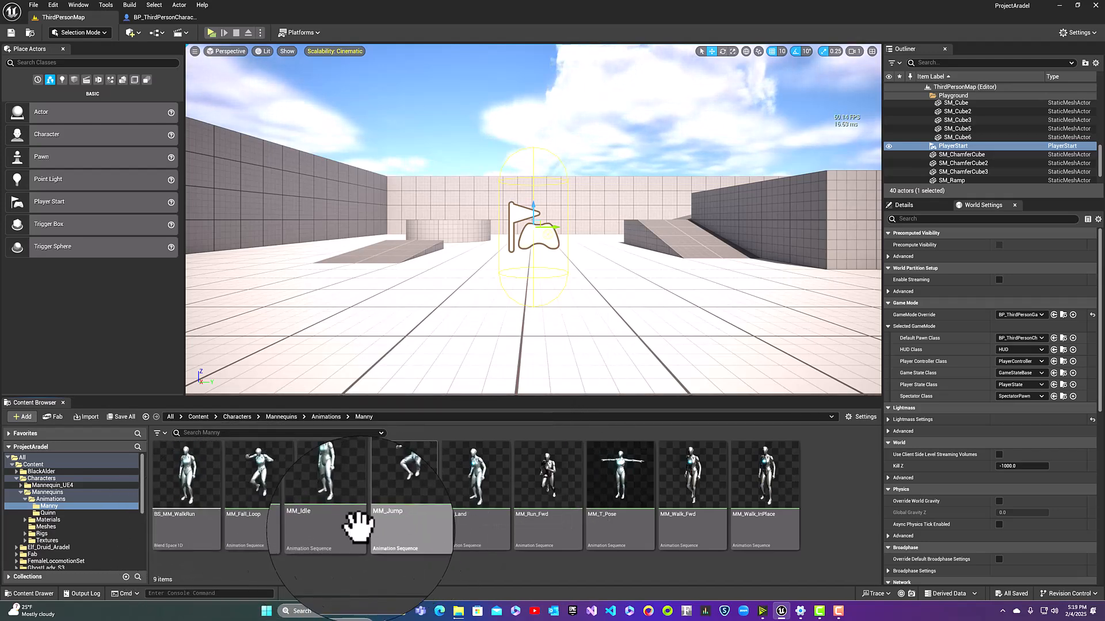
pyautogui.rightClick(180, 517)
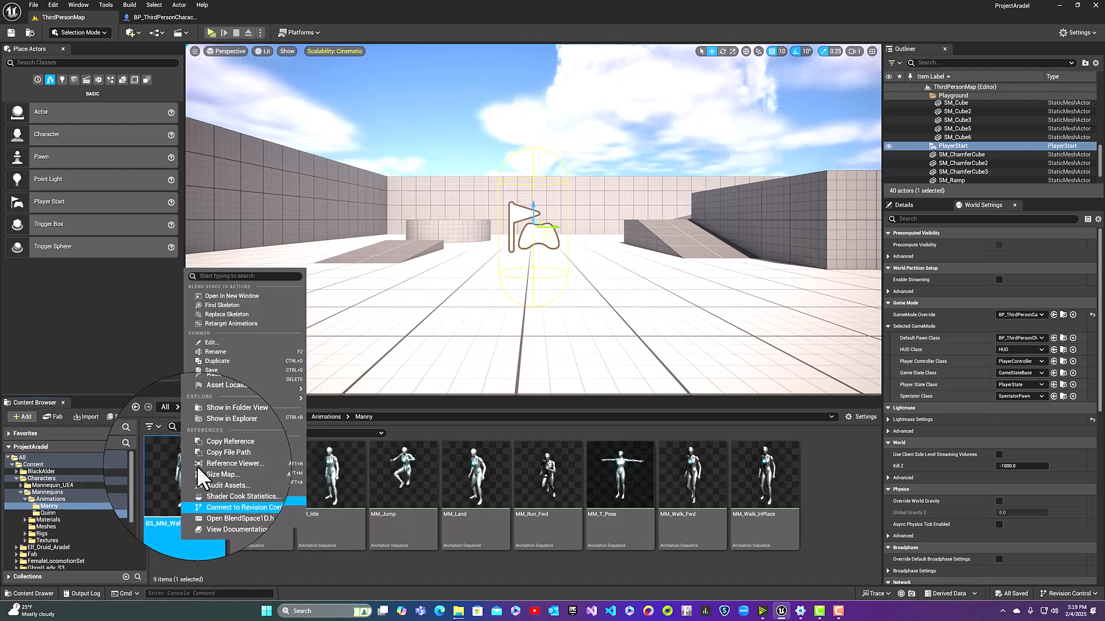
pyautogui.click(113, 549)
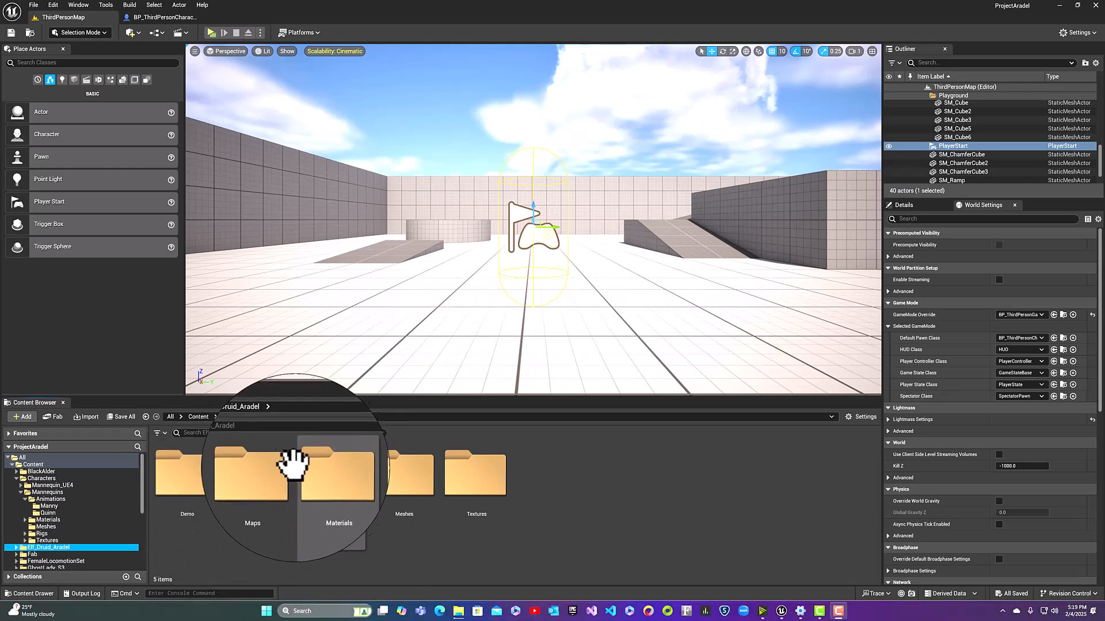
# Return to Characters/Mannequins/Animations/Manny and start Retarget Animations for the BS_MM_WalkRun blend space
pyautogui.click(201, 417)
pyautogui.doubleClick(268, 482)
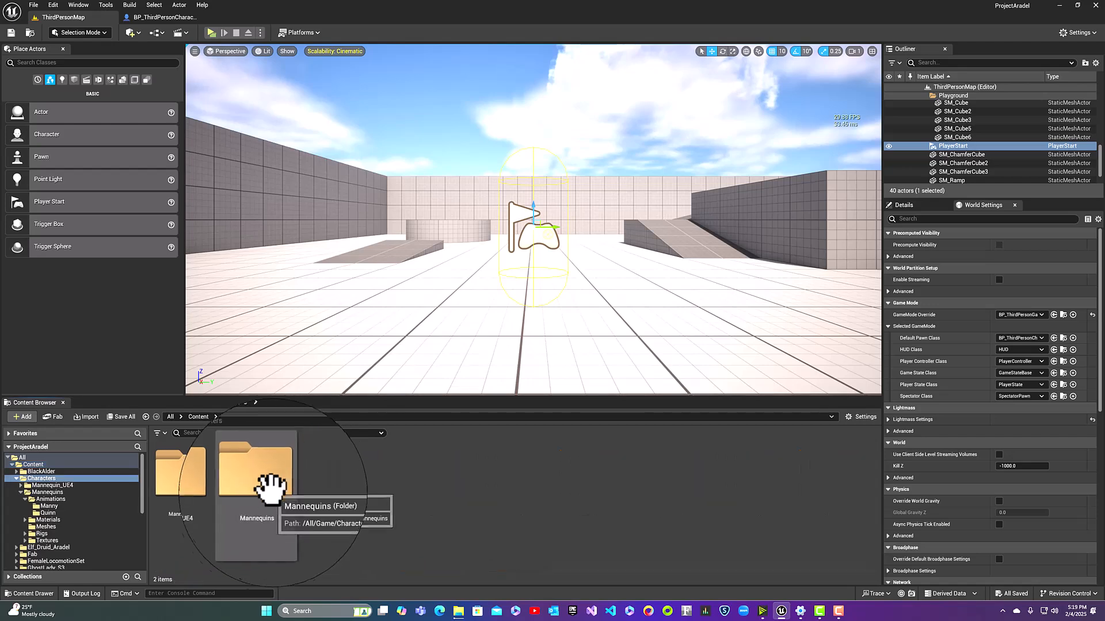
pyautogui.doubleClick(259, 477)
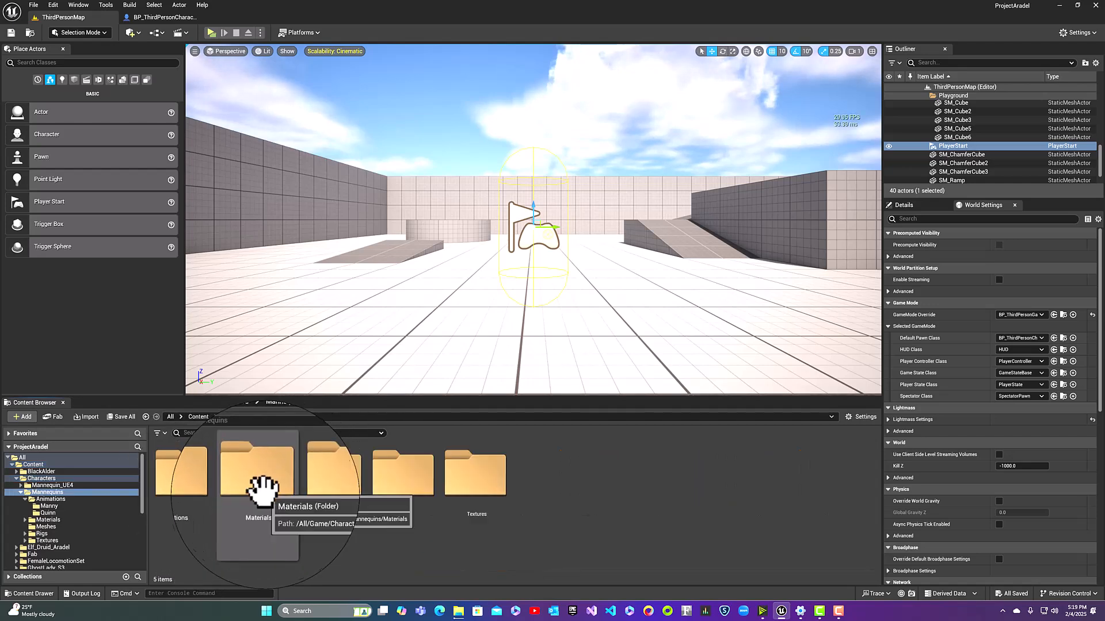
pyautogui.doubleClick(202, 472)
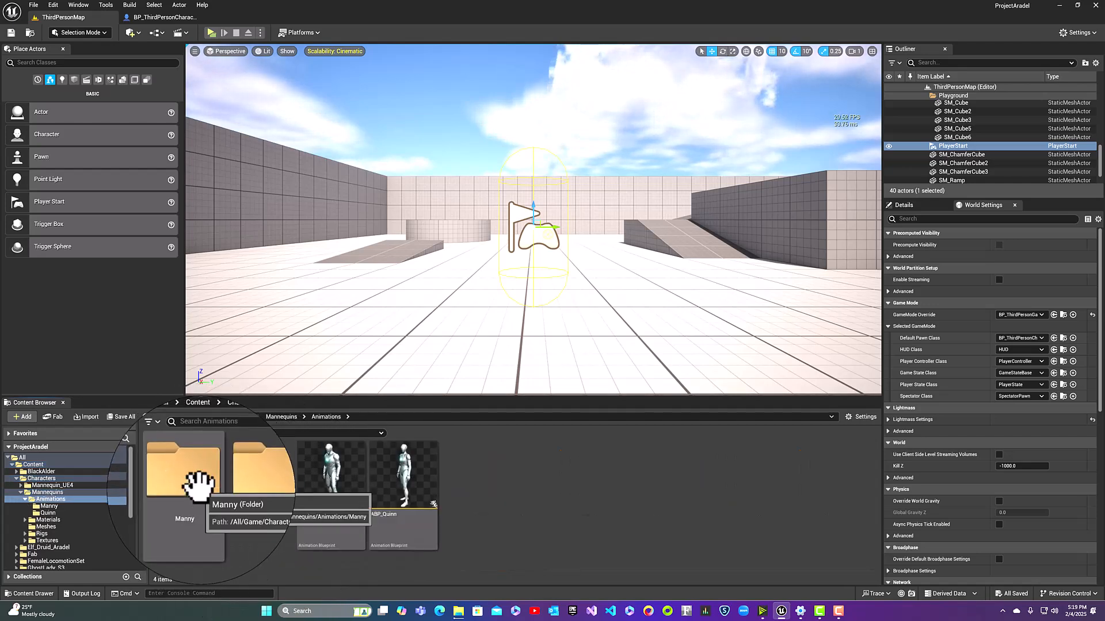
pyautogui.doubleClick(197, 482)
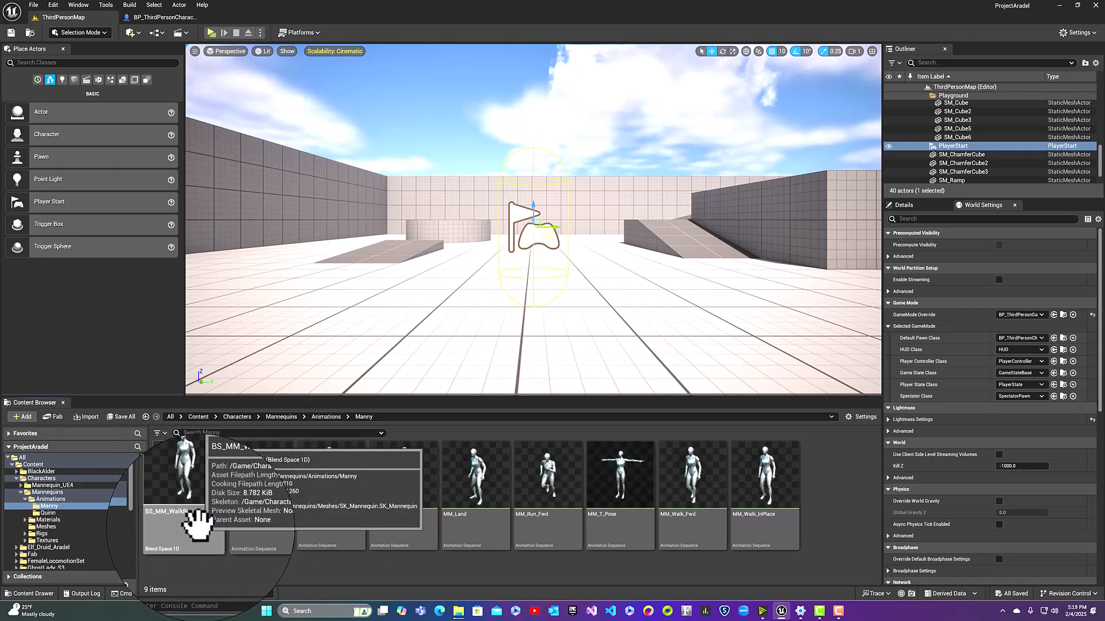
pyautogui.rightClick(204, 535)
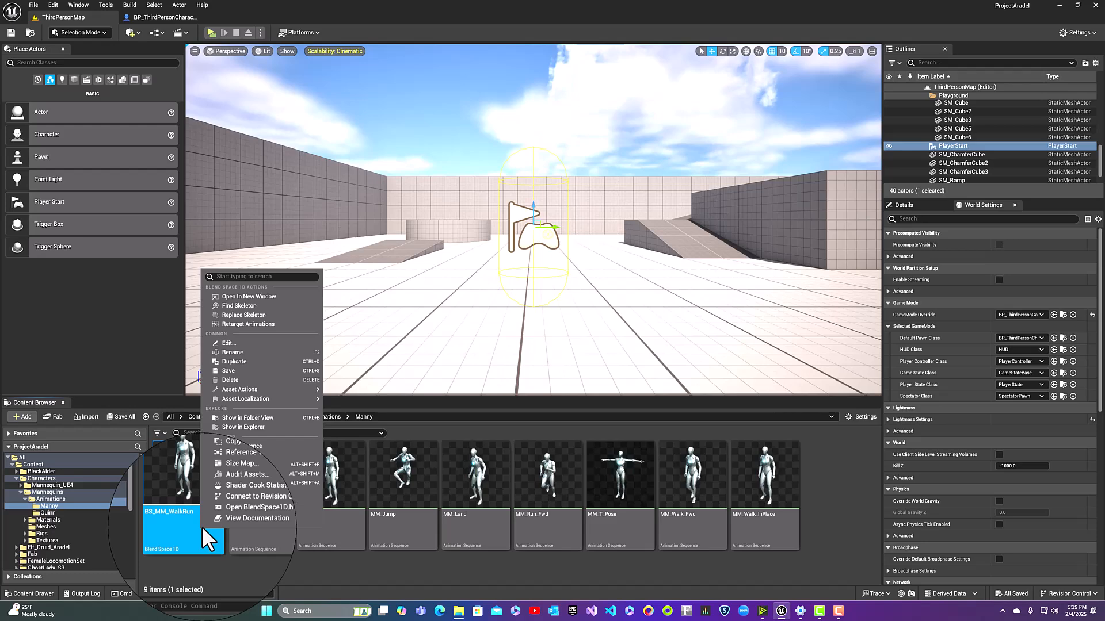
pyautogui.click(245, 324)
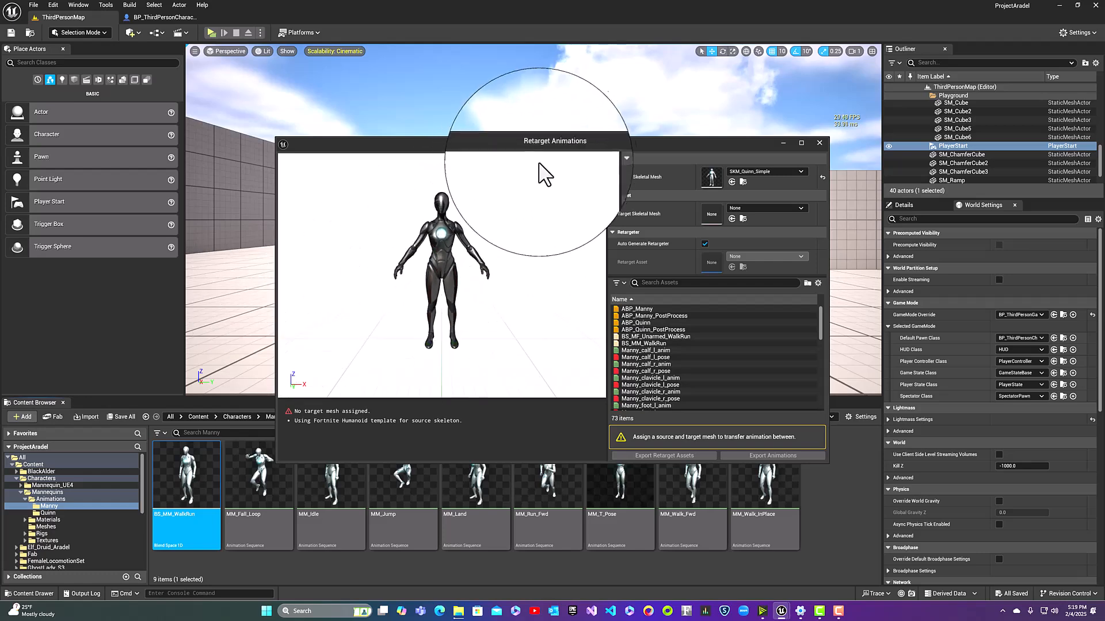
pyautogui.moveTo(557, 145); pyautogui.dragTo(533, 103)
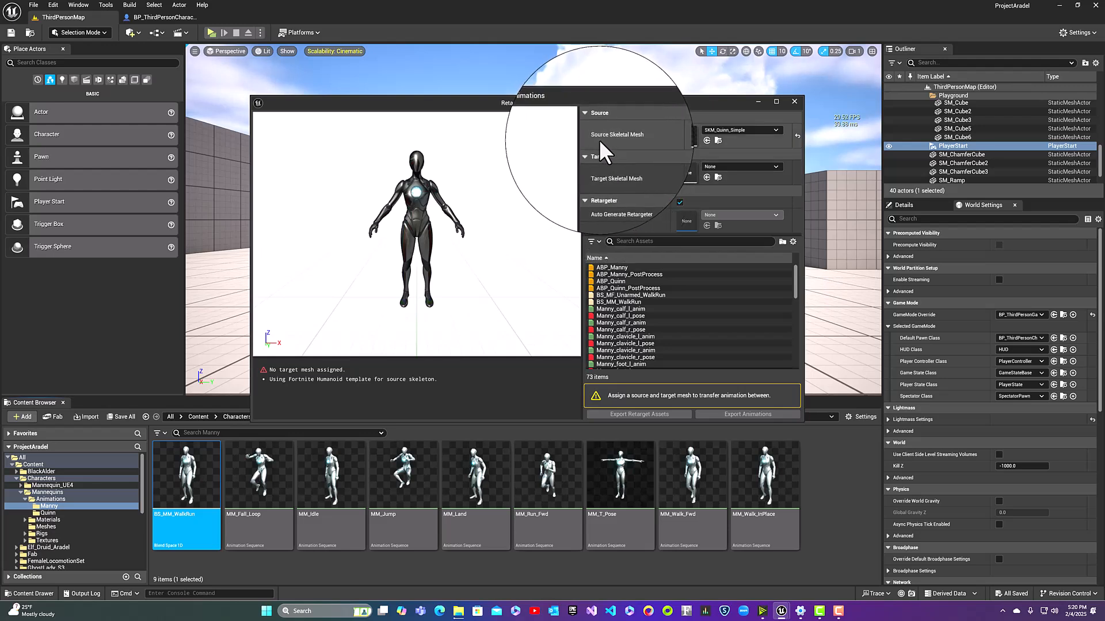
pyautogui.click(724, 130)
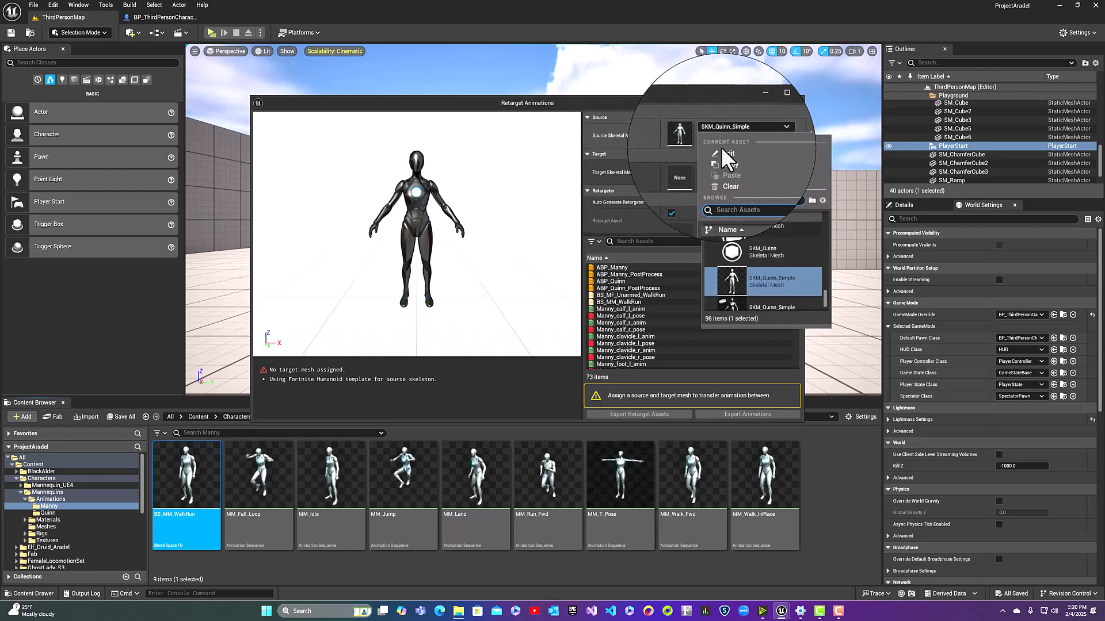
pyautogui.scroll(5, 722, 256)
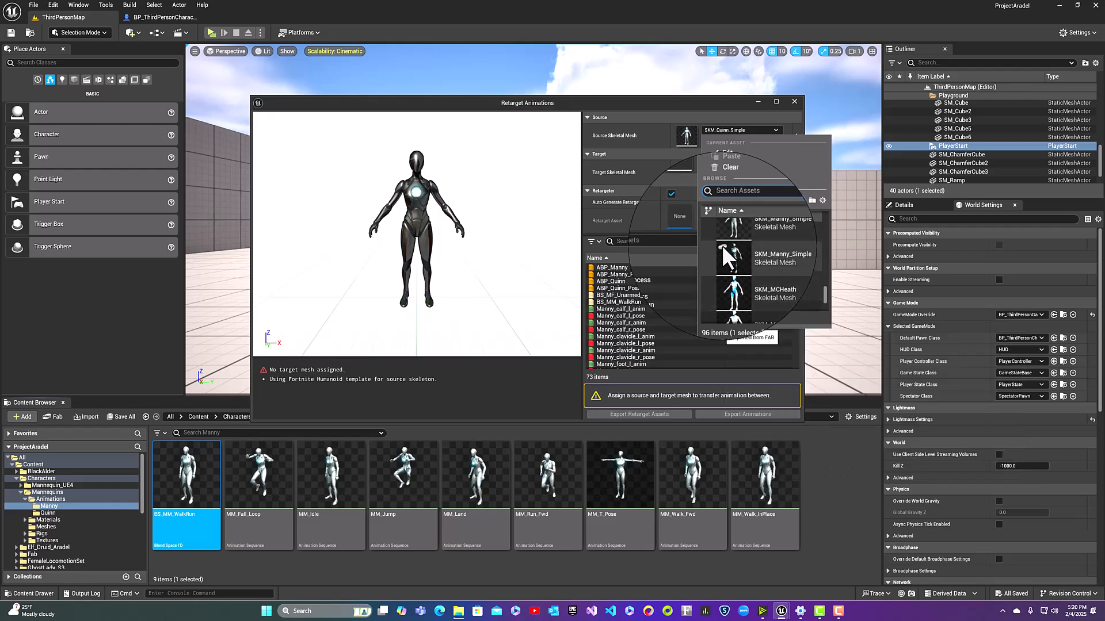
pyautogui.scroll(2, 718, 242)
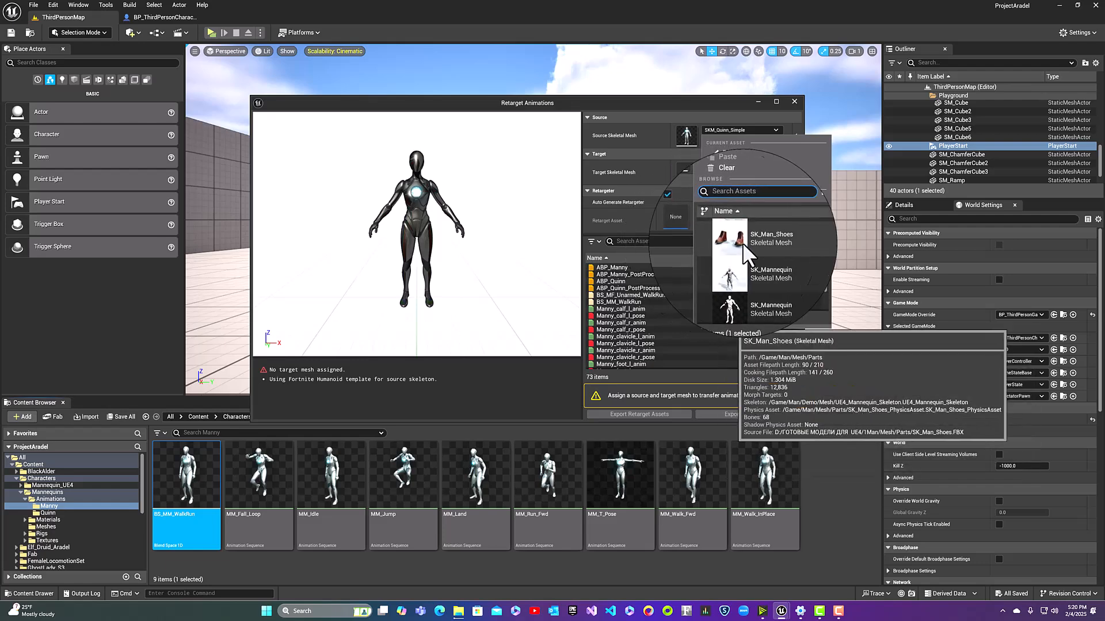
pyautogui.moveTo(825, 282); pyautogui.dragTo(827, 226)
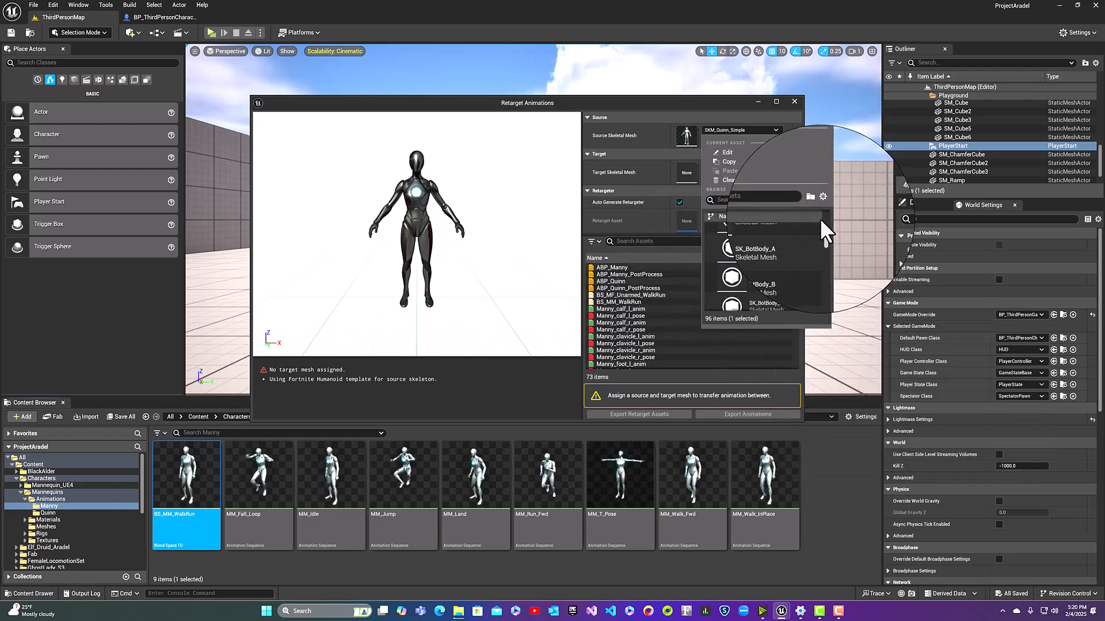
pyautogui.click(766, 199)
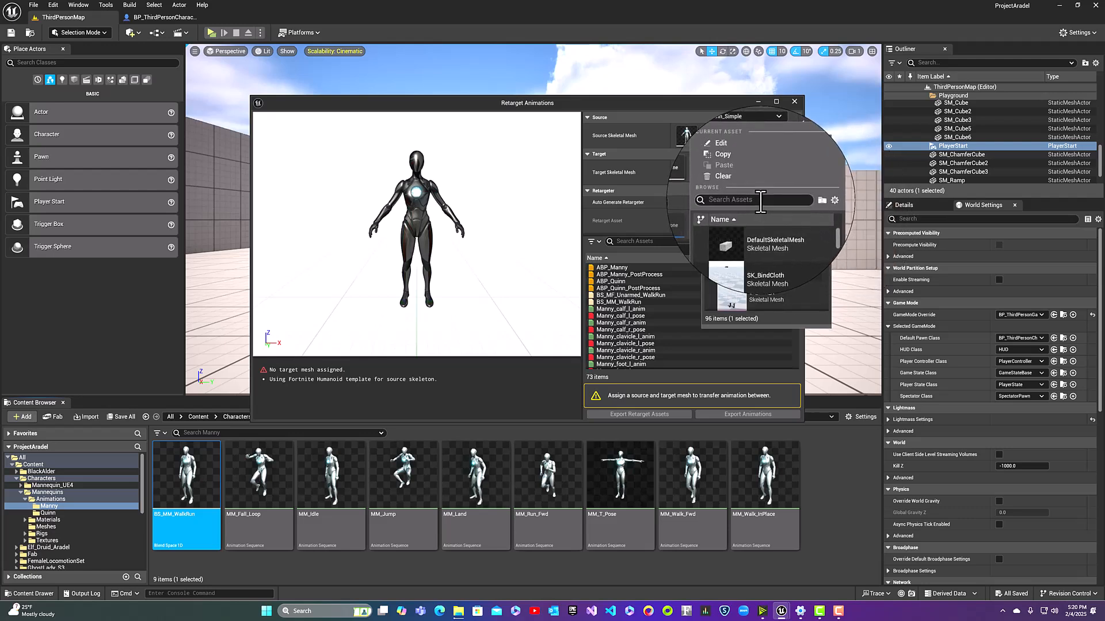
pyautogui.write('Manny')
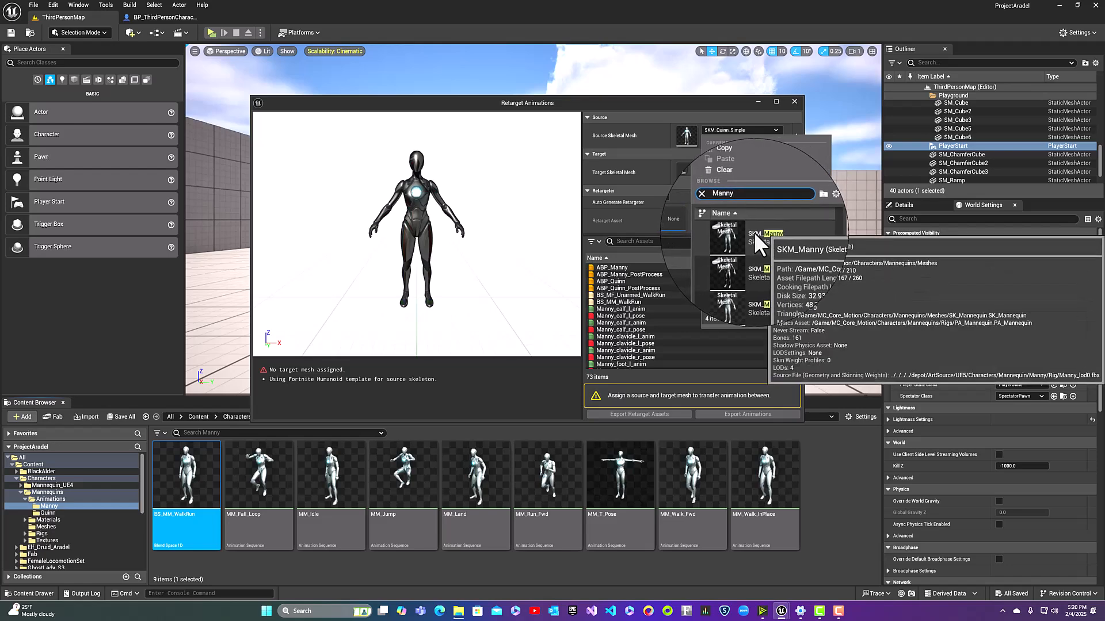
pyautogui.click(750, 233)
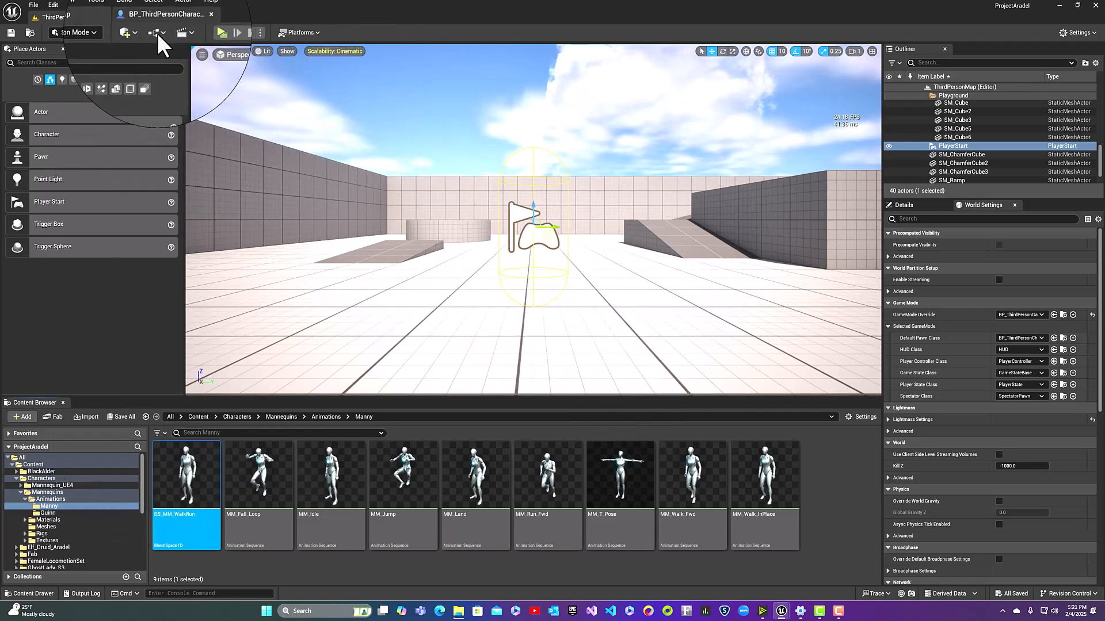
# Start Retarget Animations for BS_MM_WalkRun and set the source skeletal mesh to SKM_Manny_Simple
pyautogui.rightClick(158, 517)
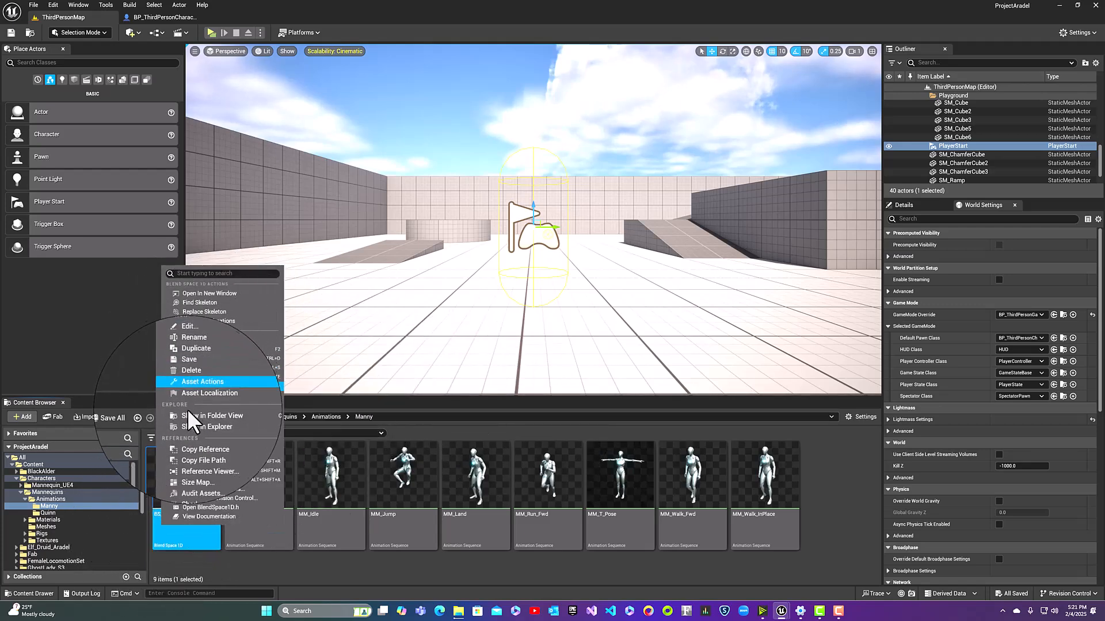
pyautogui.click(191, 323)
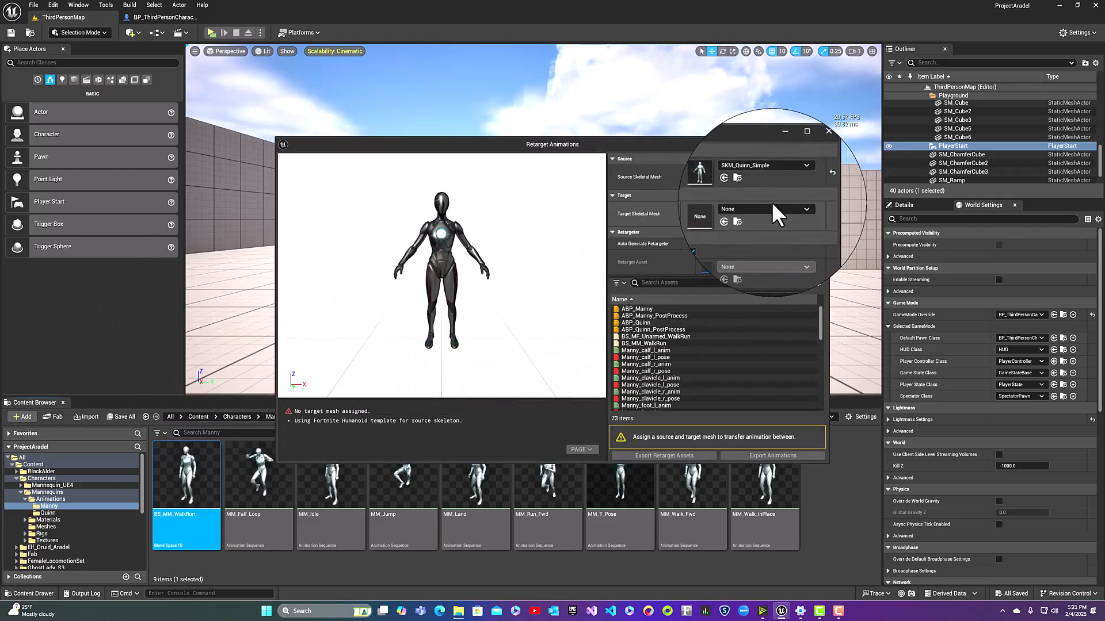
pyautogui.click(772, 168)
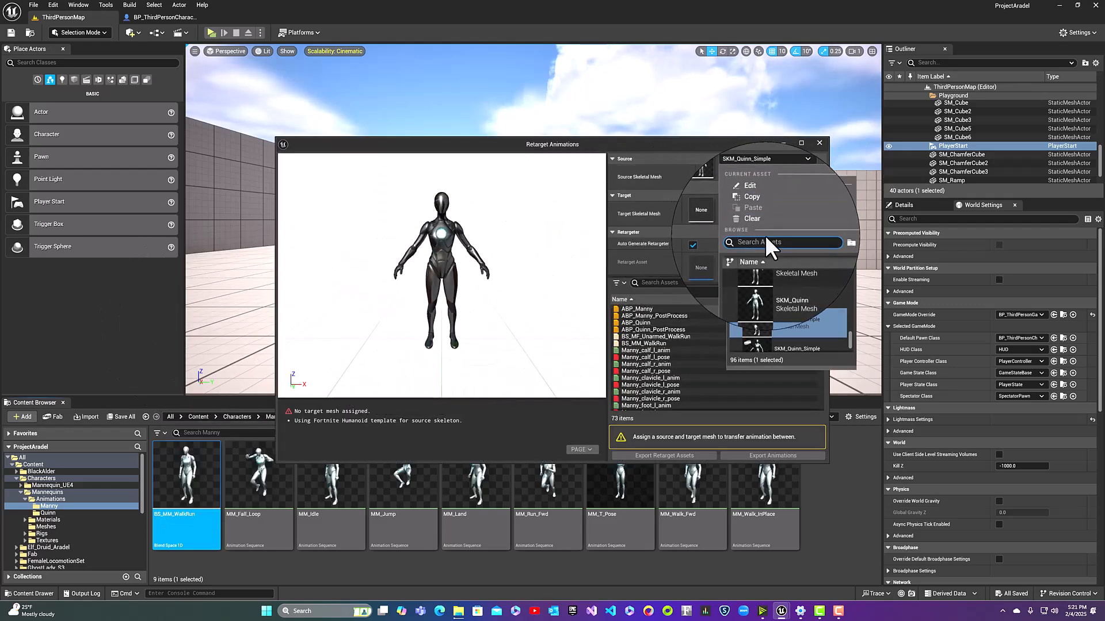
pyautogui.write('Manny')
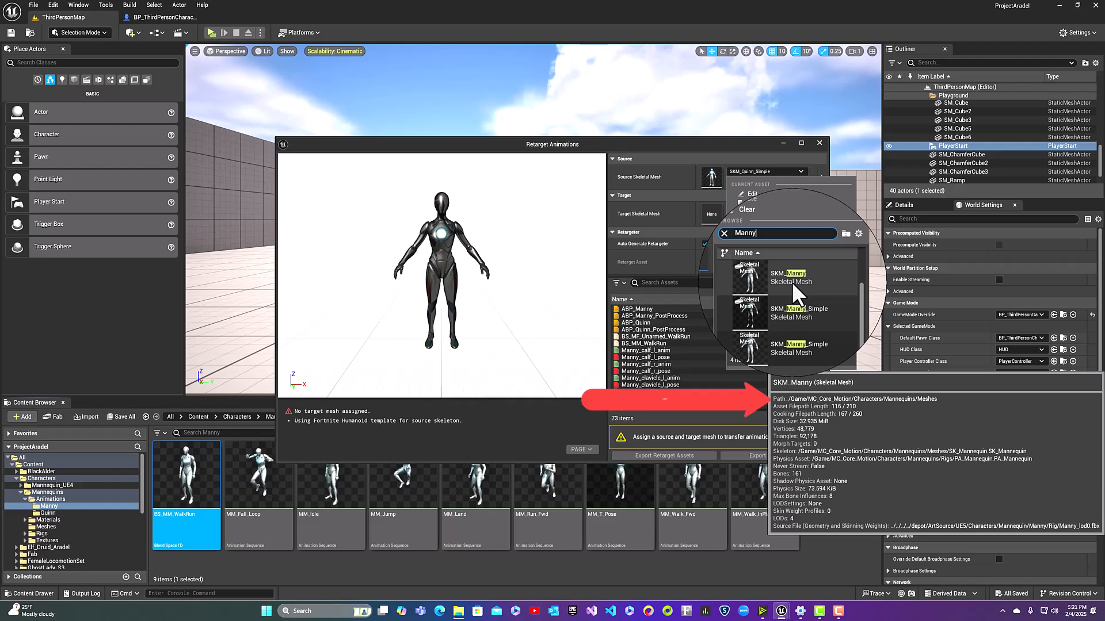
pyautogui.click(769, 337)
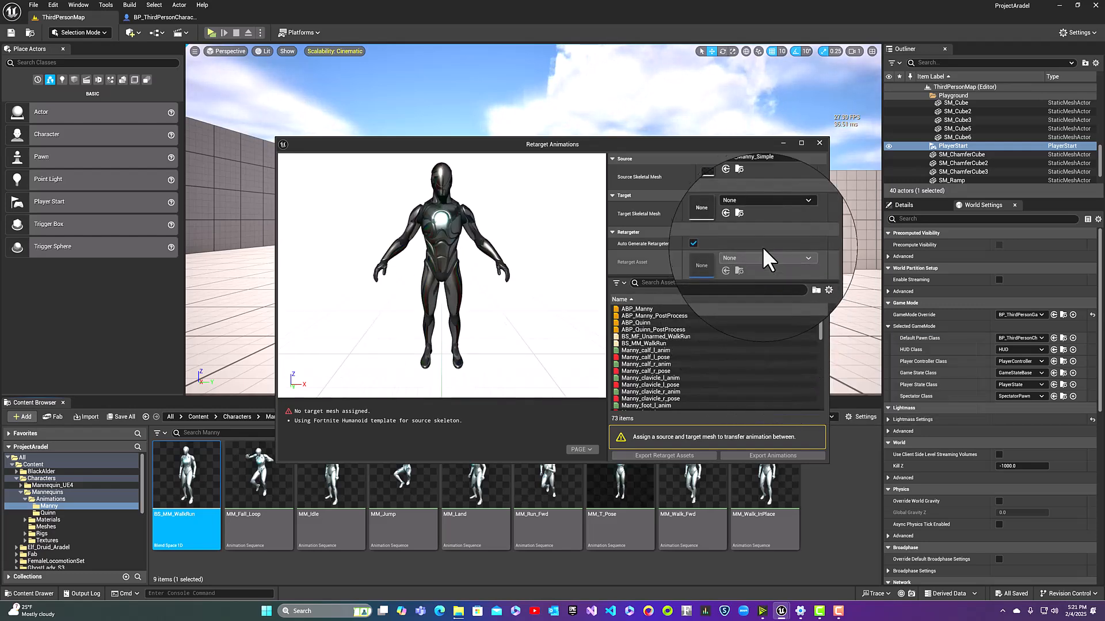
# Search the target skeletal meshes for "Full" and set the target skeletal mesh to SK_Man_Full_04
pyautogui.click(757, 209)
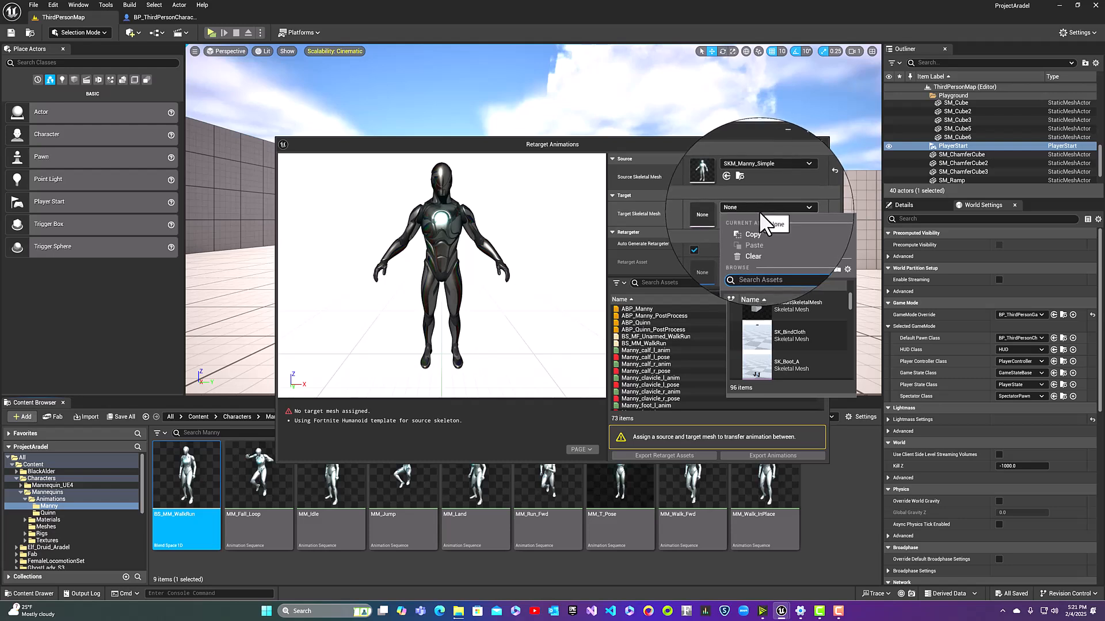
pyautogui.write('Full')
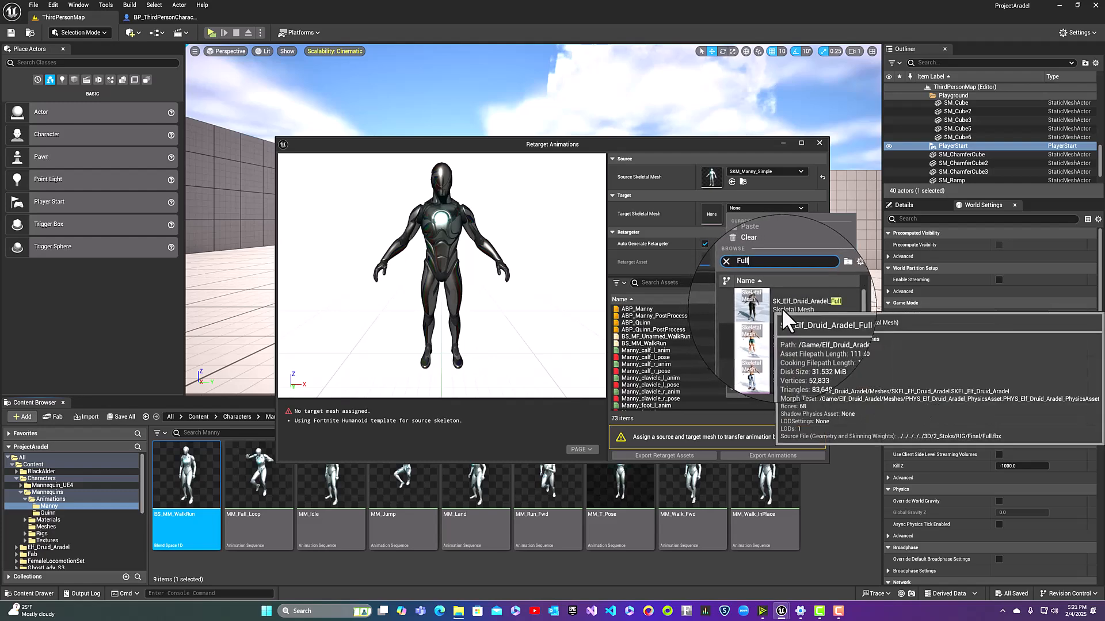
pyautogui.scroll(-2, 763, 348)
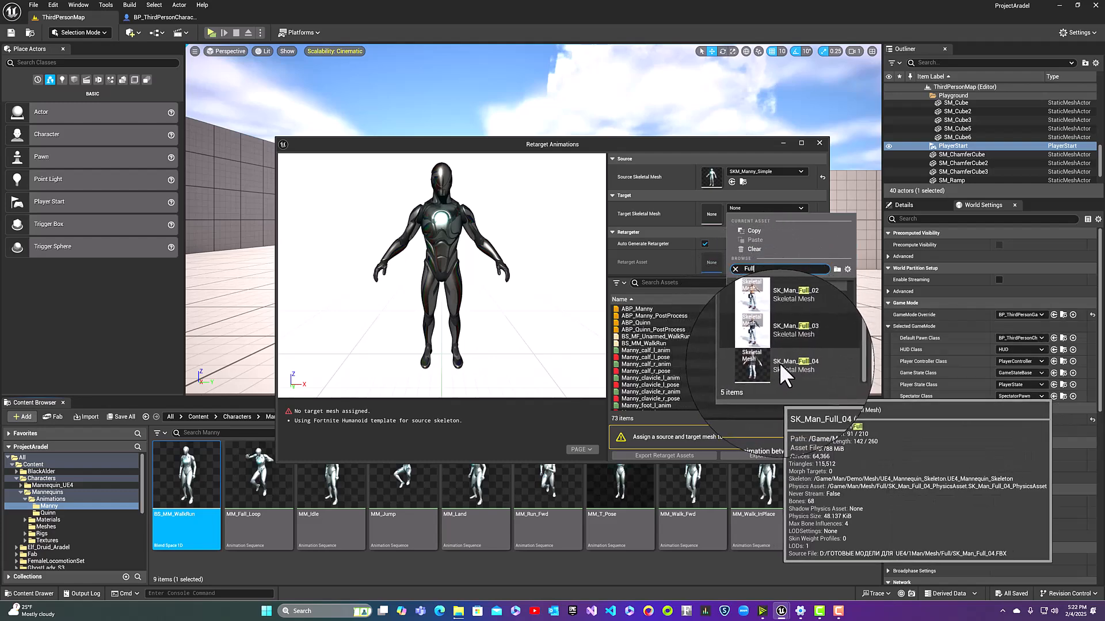
pyautogui.click(752, 359)
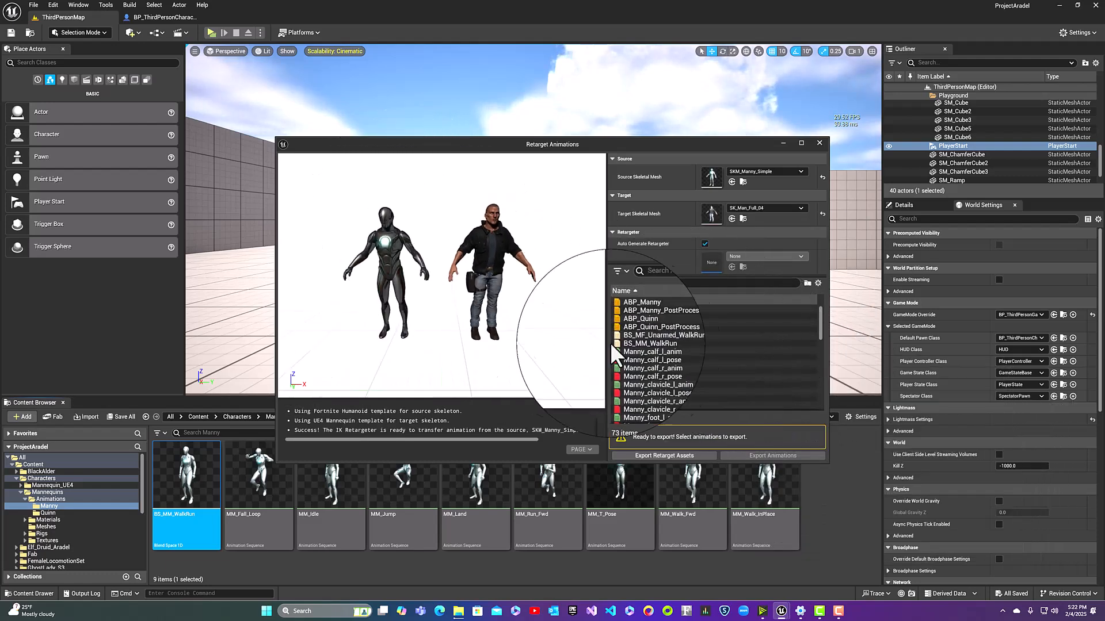
# Export the retarget assets to the Man/RetargetedAnimations/Rigs folder and close the Retarget Animations window
pyautogui.scroll(-10, 650, 344)
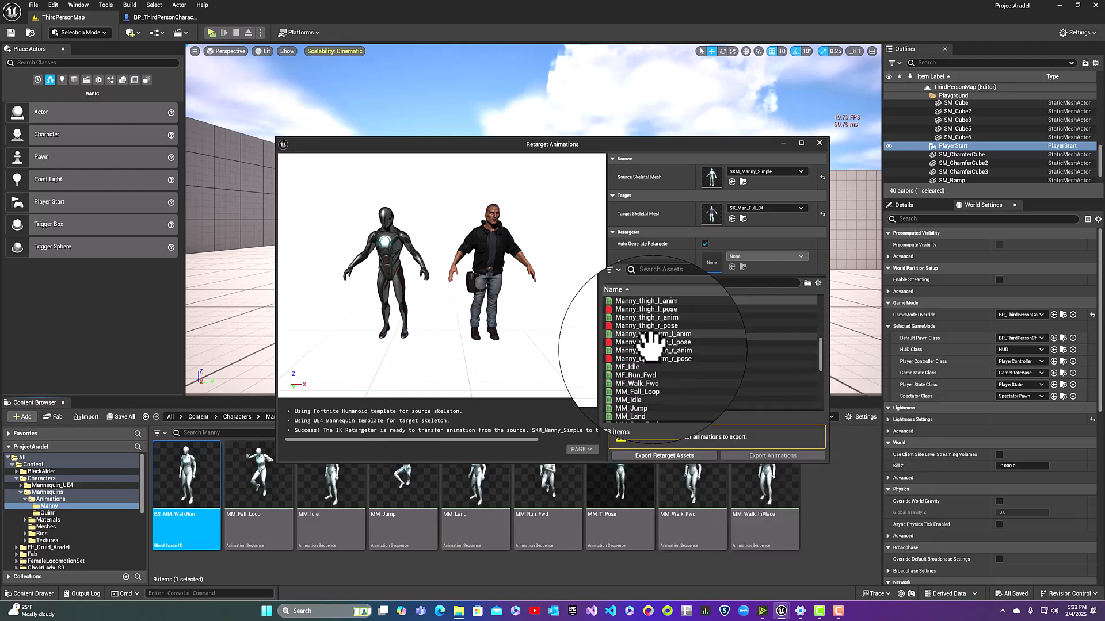
pyautogui.scroll(10, 650, 344)
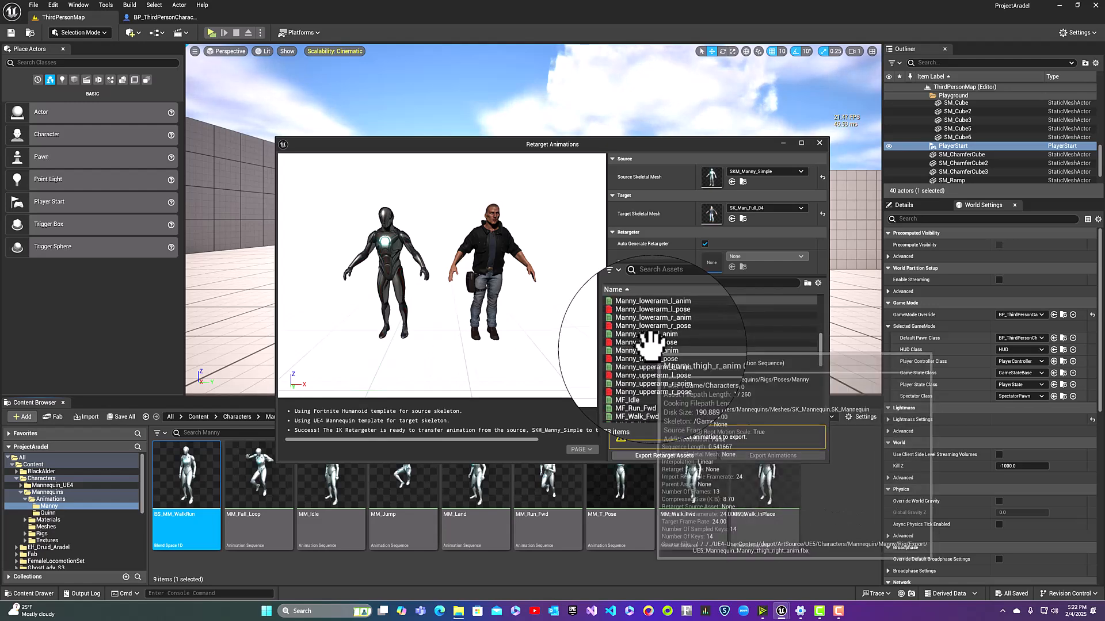
pyautogui.scroll(4, 651, 344)
pyautogui.scroll(-10, 650, 344)
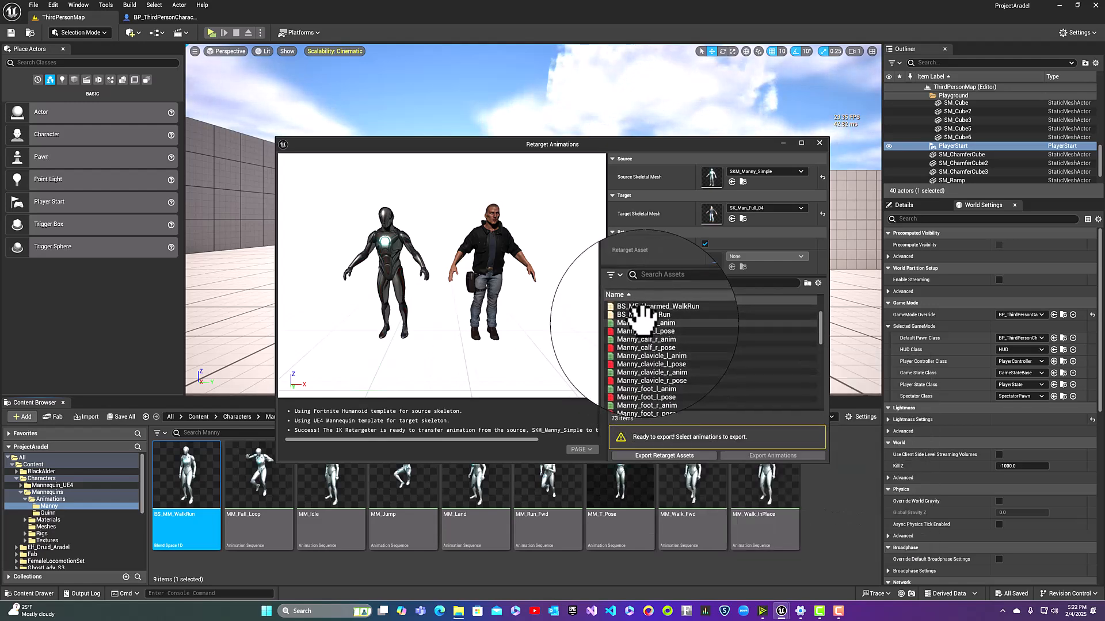
pyautogui.scroll(-6, 641, 325)
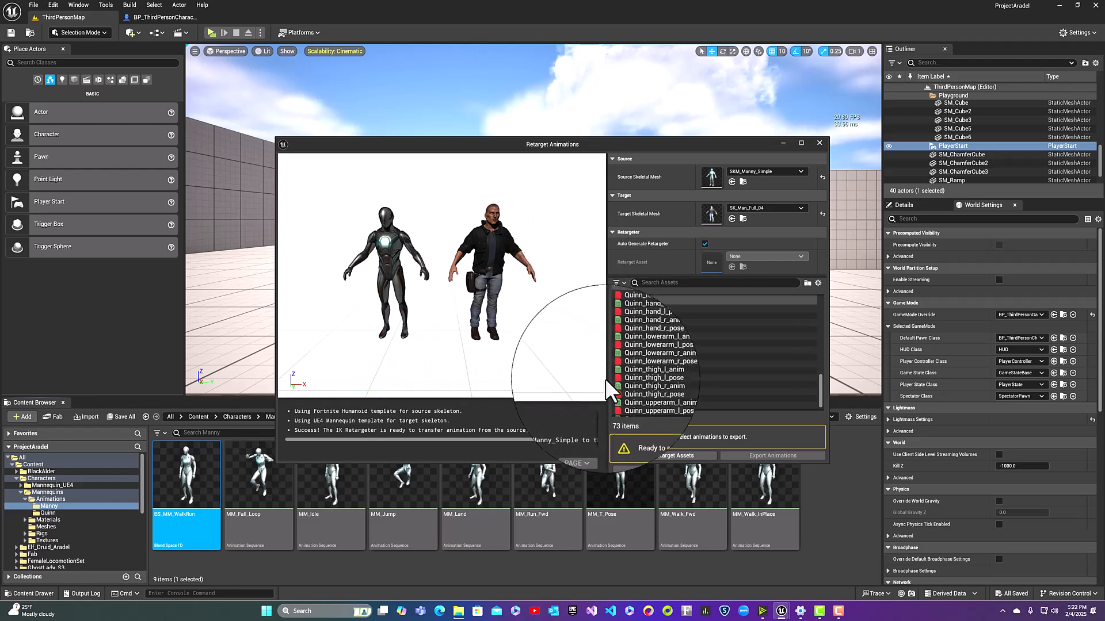
pyautogui.click(663, 455)
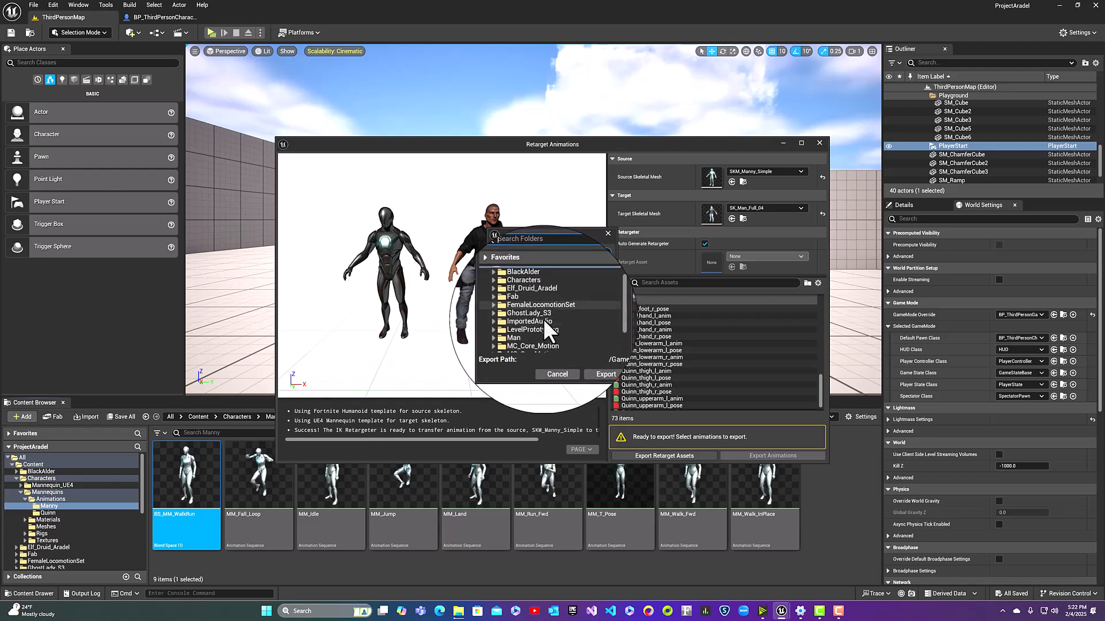
pyautogui.scroll(-2, 541, 326)
pyautogui.click(502, 321)
pyautogui.scroll(-2, 510, 319)
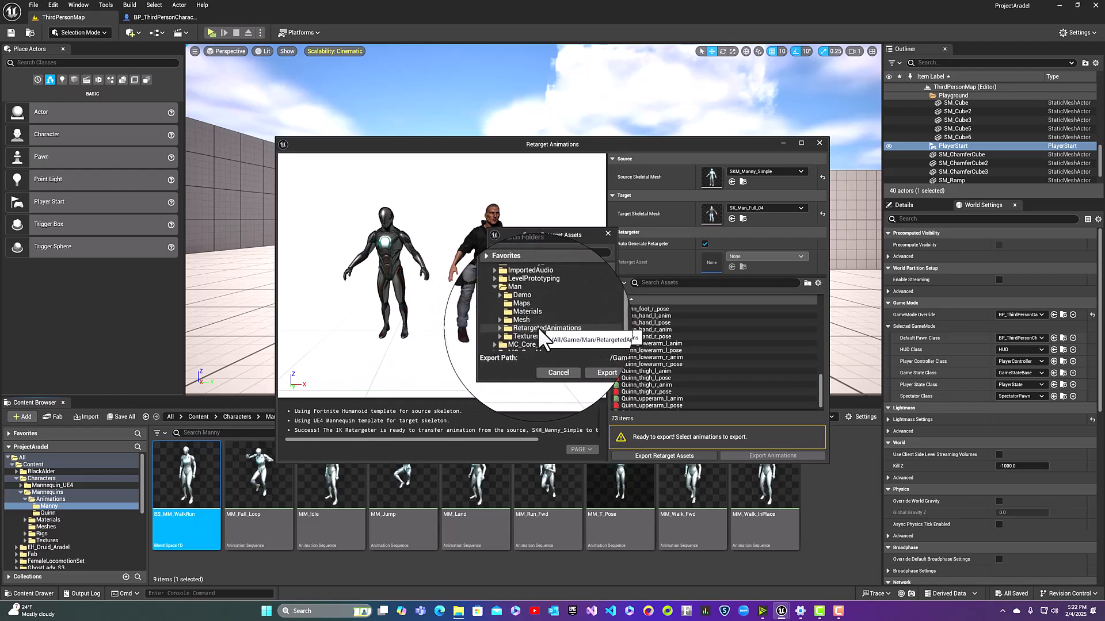
pyautogui.click(505, 327)
pyautogui.scroll(-2, 510, 326)
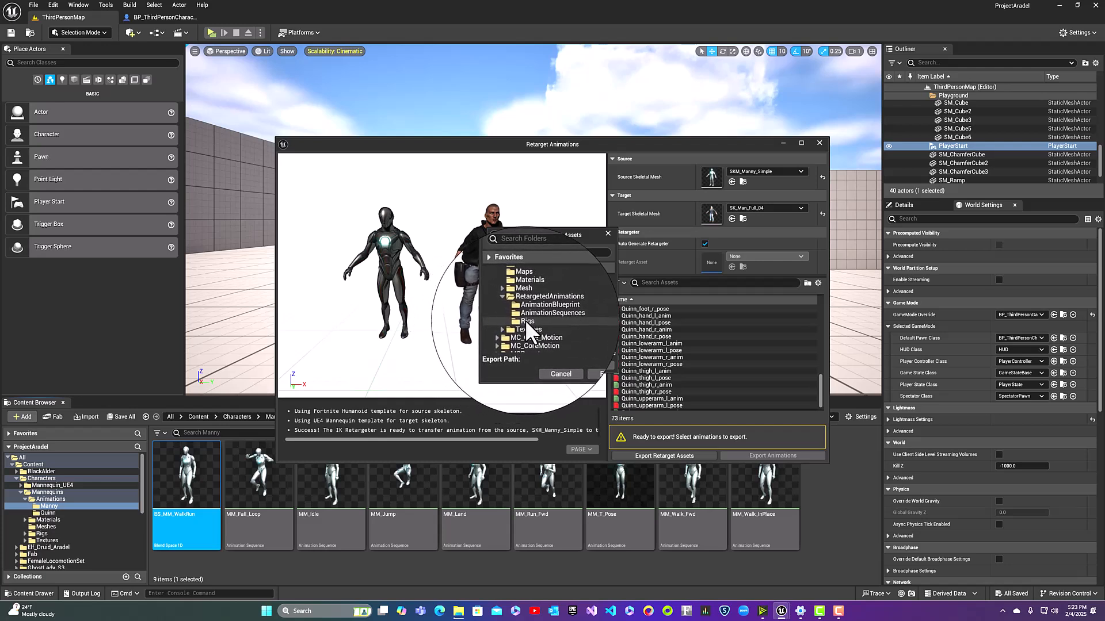
pyautogui.click(519, 321)
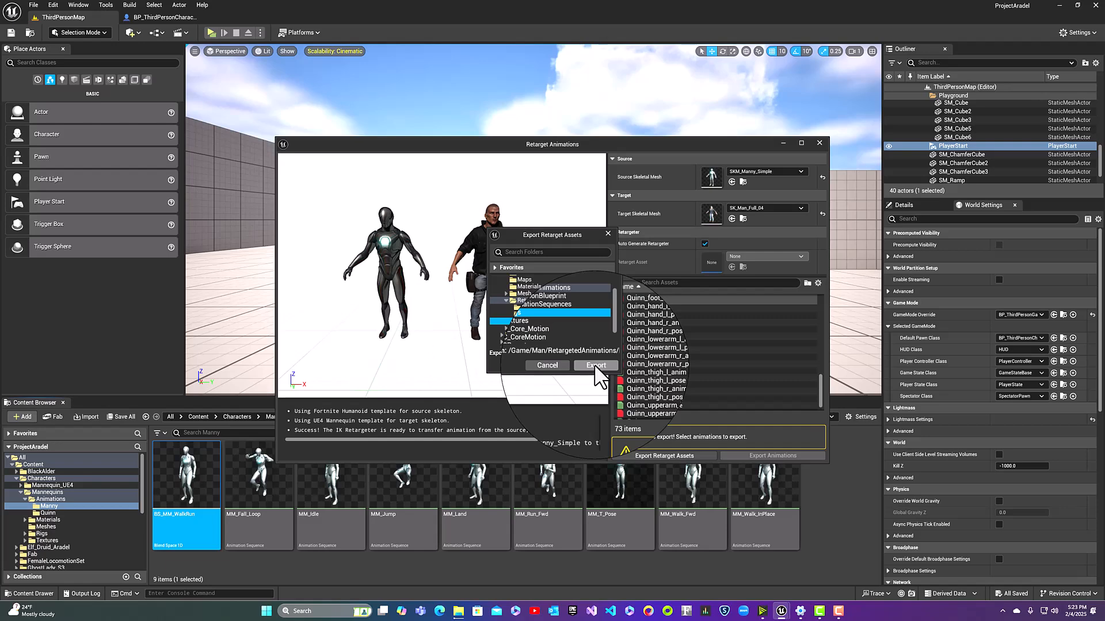
pyautogui.click(595, 367)
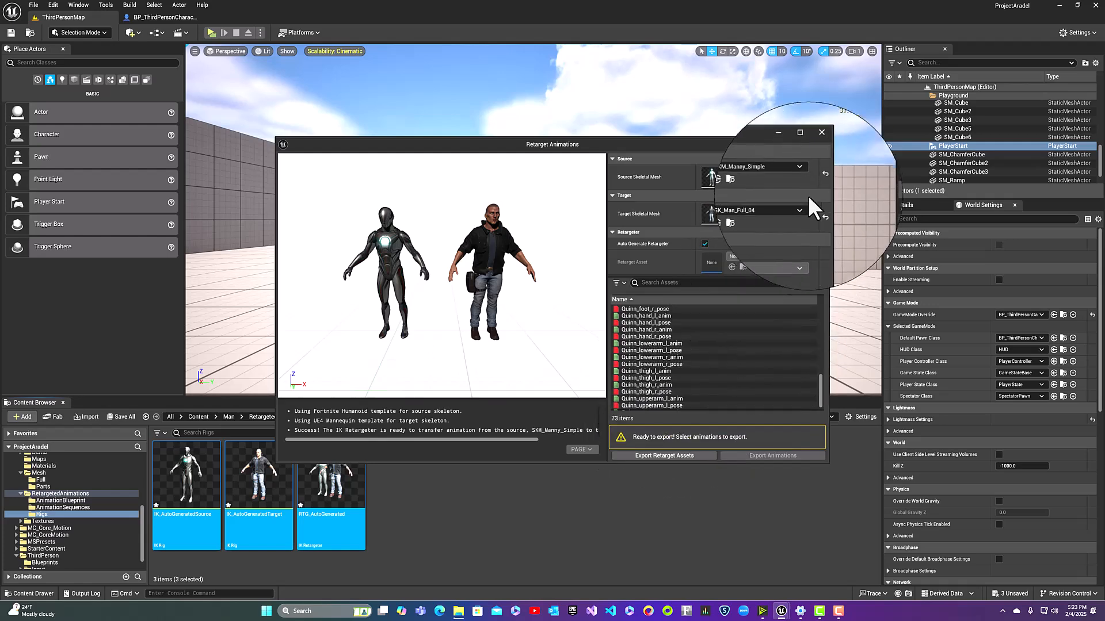
pyautogui.click(819, 143)
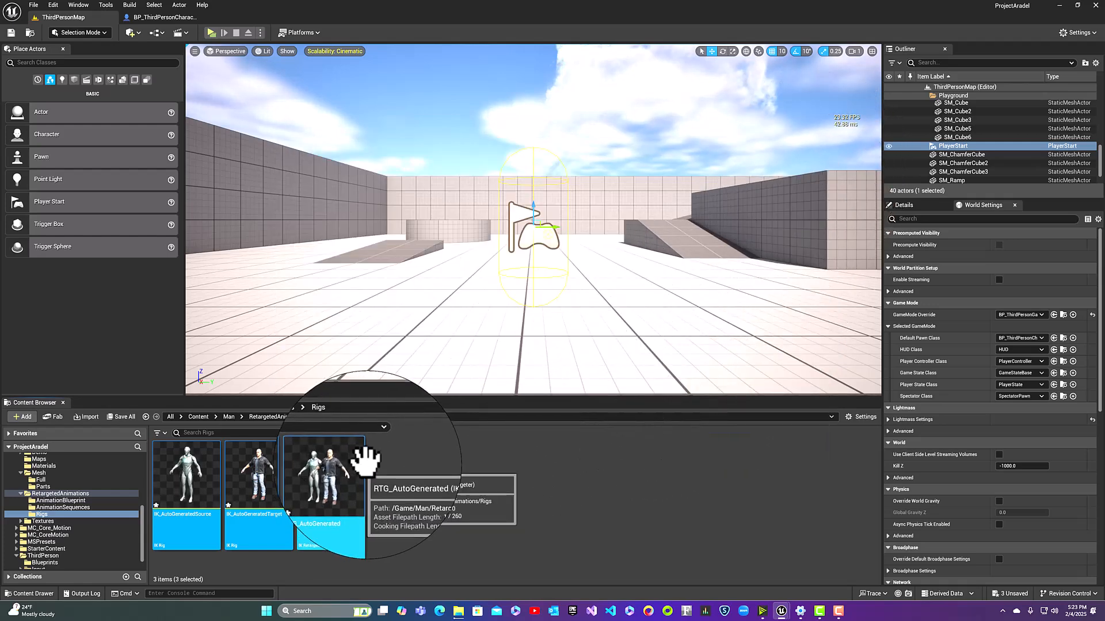
# Save the two exported IK rigs and the IK retargeter in the Rigs folder
pyautogui.click(187, 518)
pyautogui.keyDown('shift'); pyautogui.click(321, 518); pyautogui.keyUp('shift')
pyautogui.hotkey('ctrl', 's')
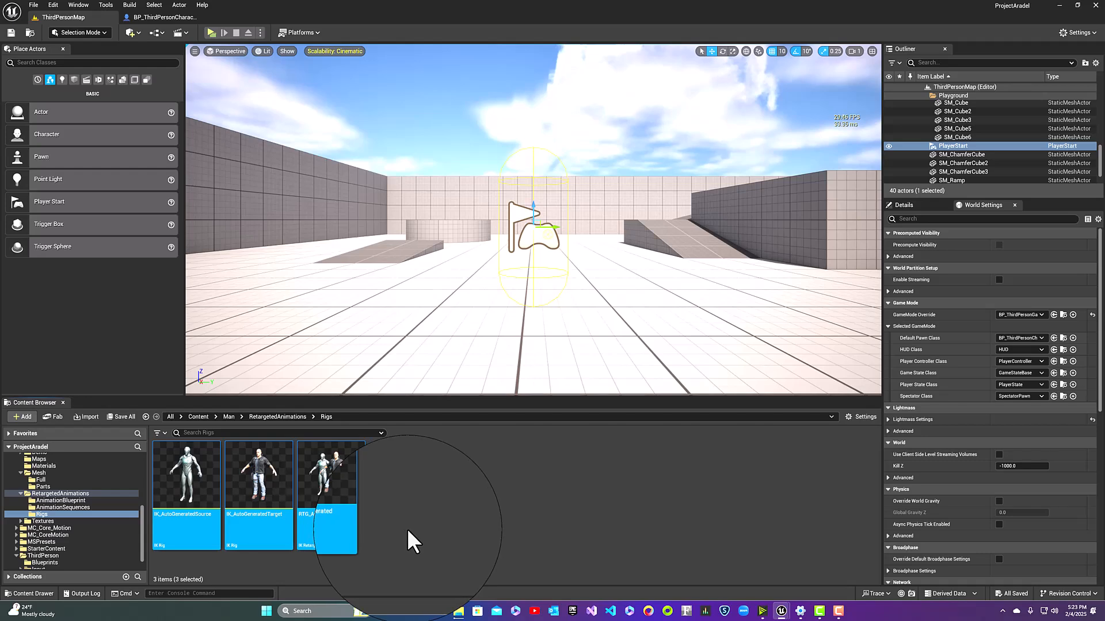
pyautogui.click(407, 529)
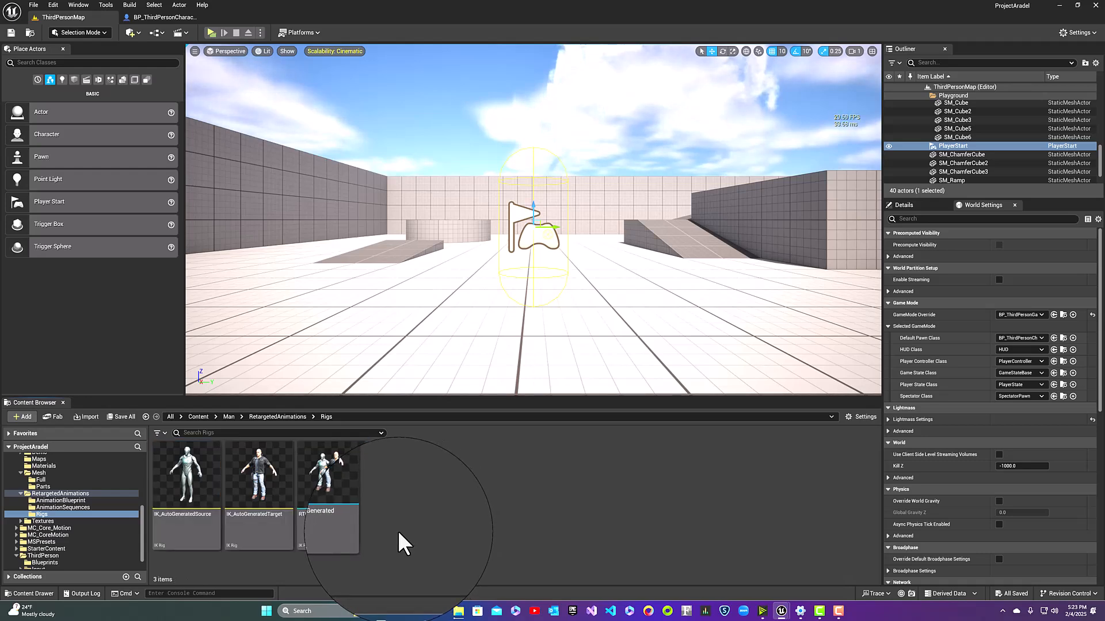
# Open the IK_AutoGeneratedTarget rig and examine its IK retargeting chains and the character preview
pyautogui.click(192, 525)
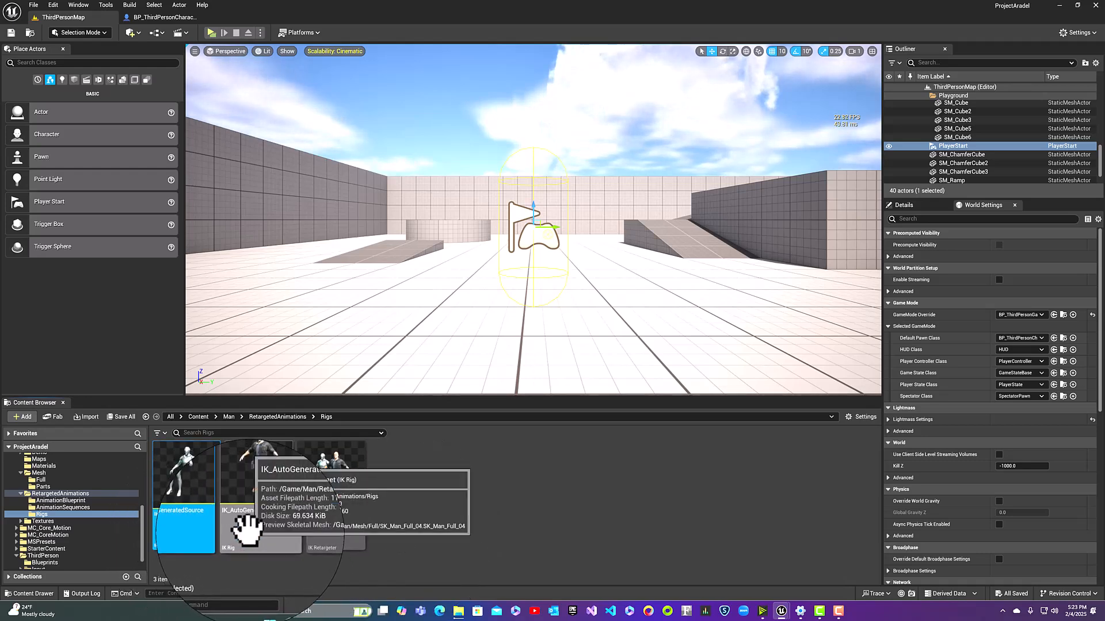
pyautogui.click(237, 529)
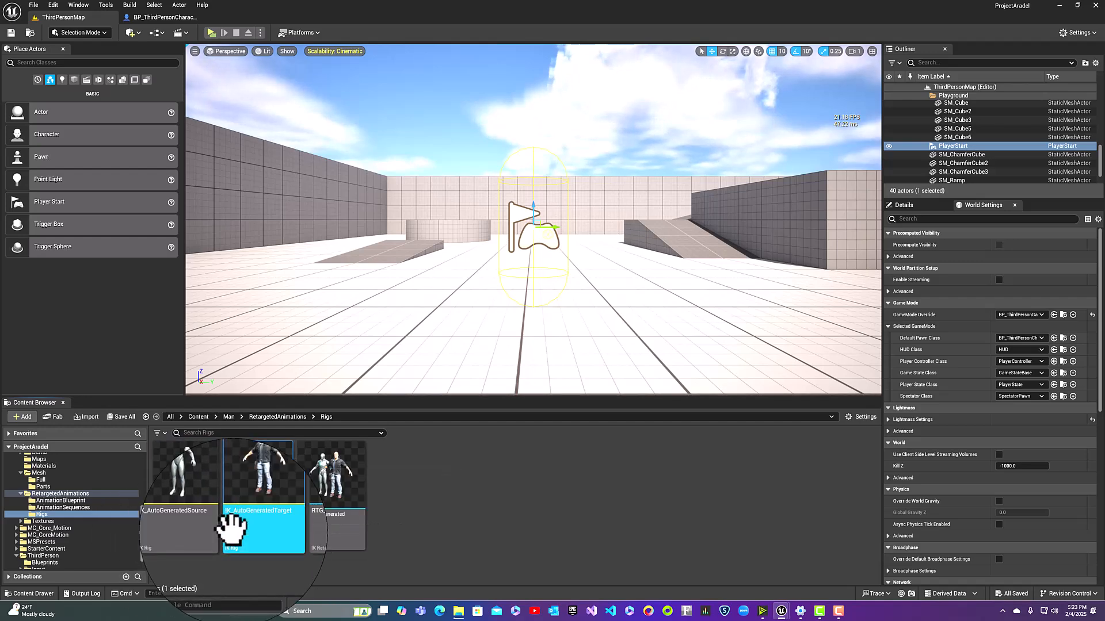
pyautogui.doubleClick(230, 521)
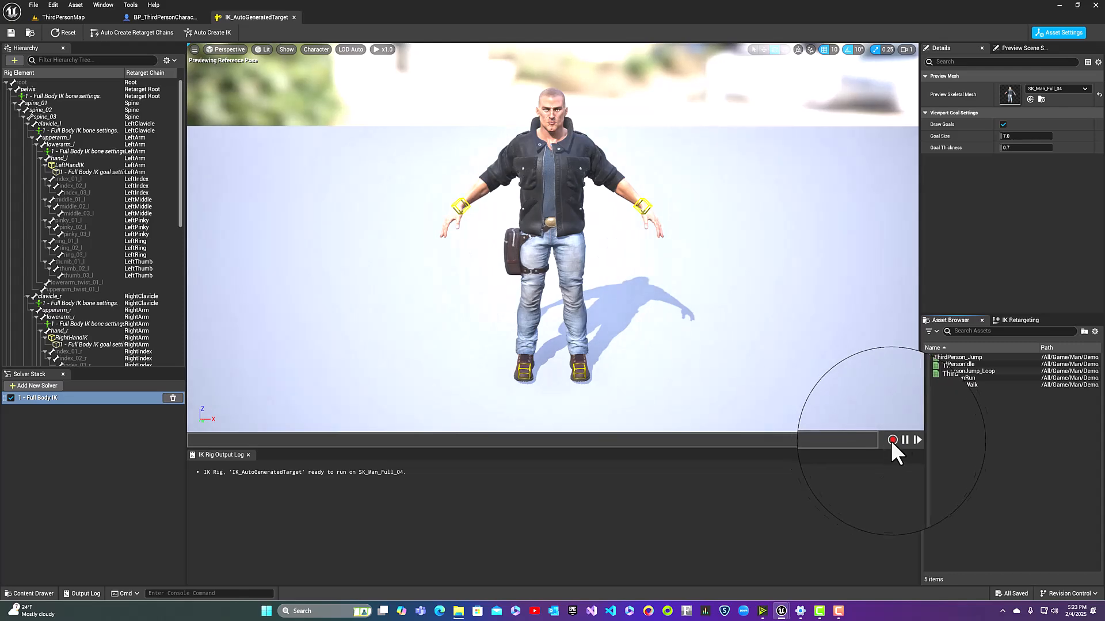
pyautogui.click(1006, 323)
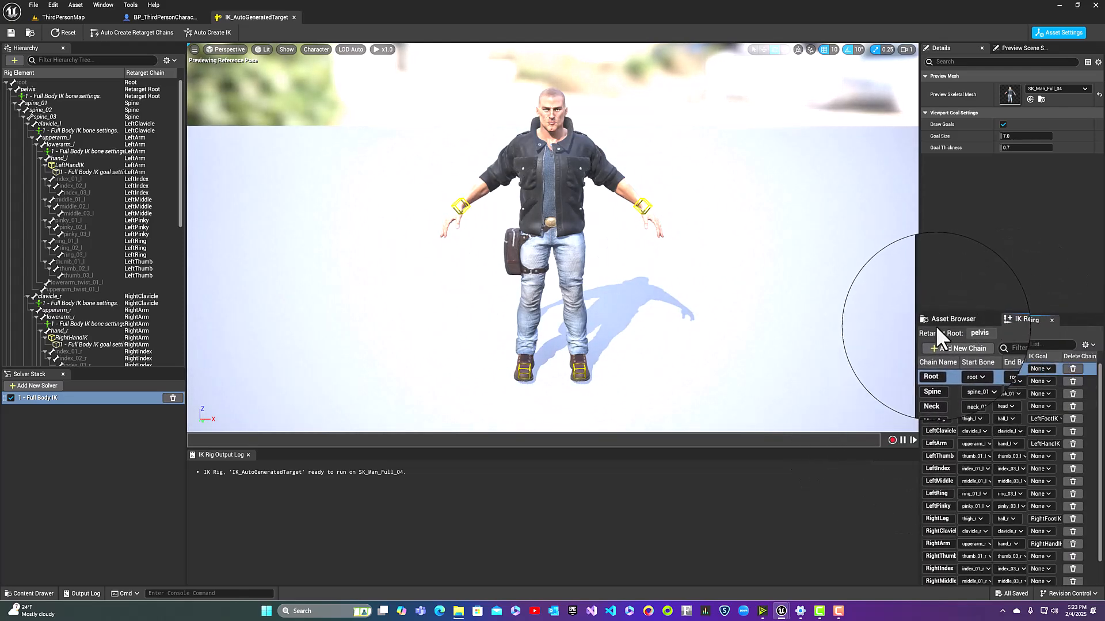
pyautogui.moveTo(914, 307); pyautogui.dragTo(791, 311)
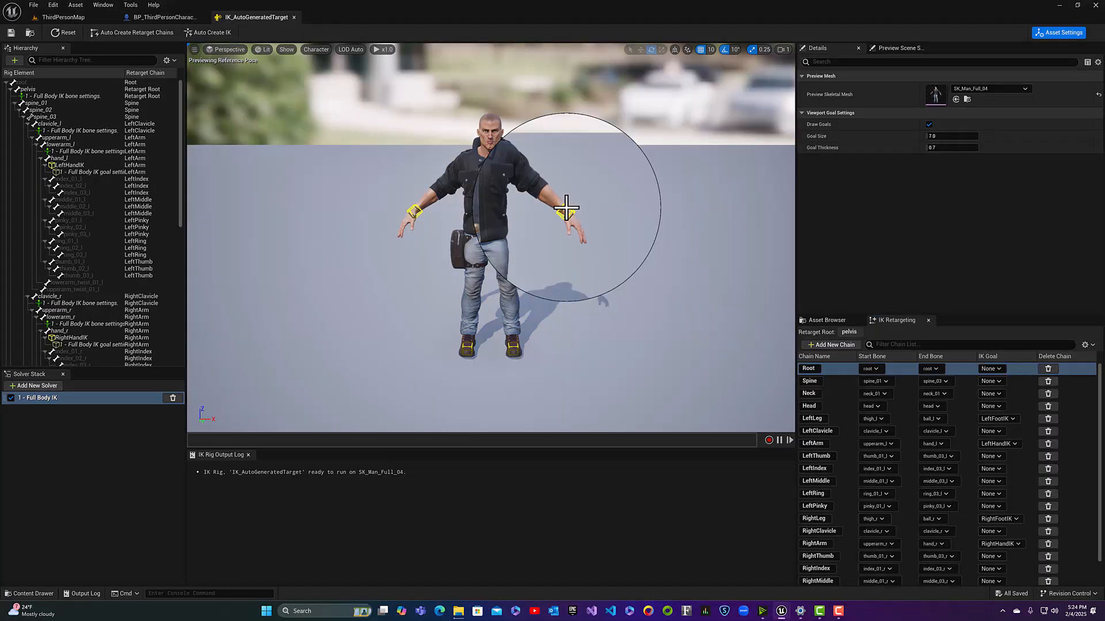
pyautogui.moveTo(566, 207); pyautogui.dragTo(574, 216)
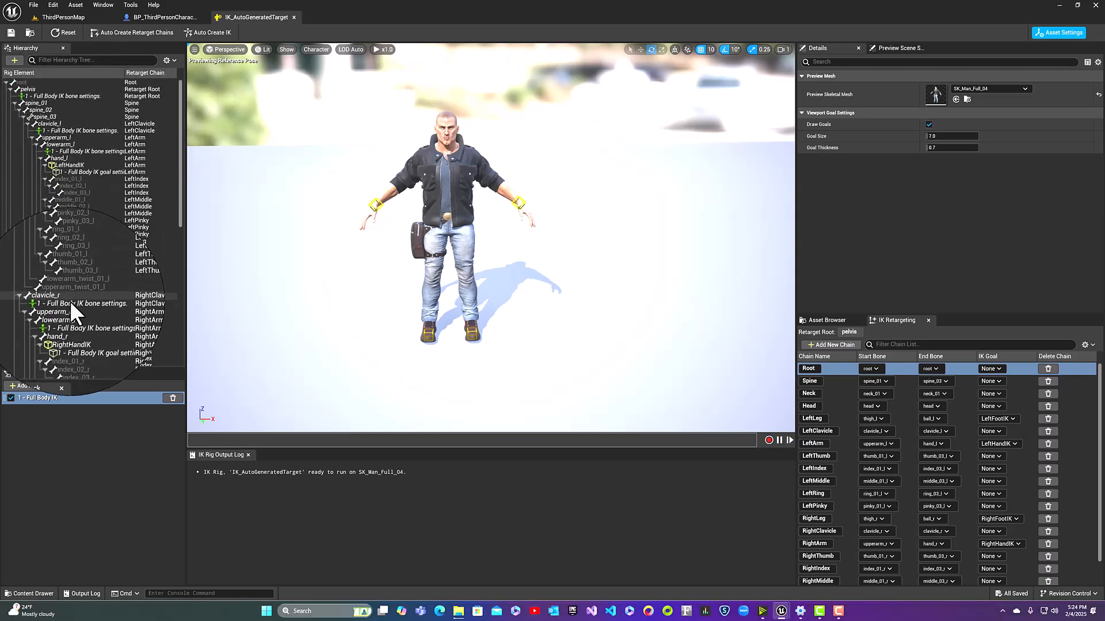
# Try moving the RightHandIK goal around the character to test the target rig's Full Body IK solver
pyautogui.scroll(-6, 70, 299)
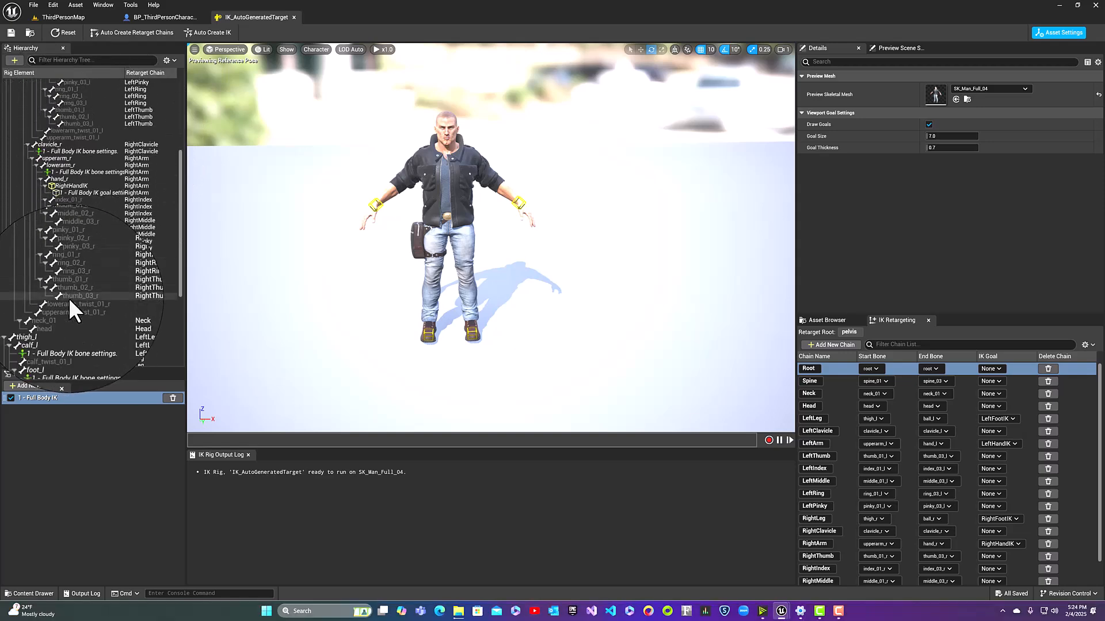
pyautogui.scroll(-5, 68, 298)
pyautogui.scroll(6, 68, 298)
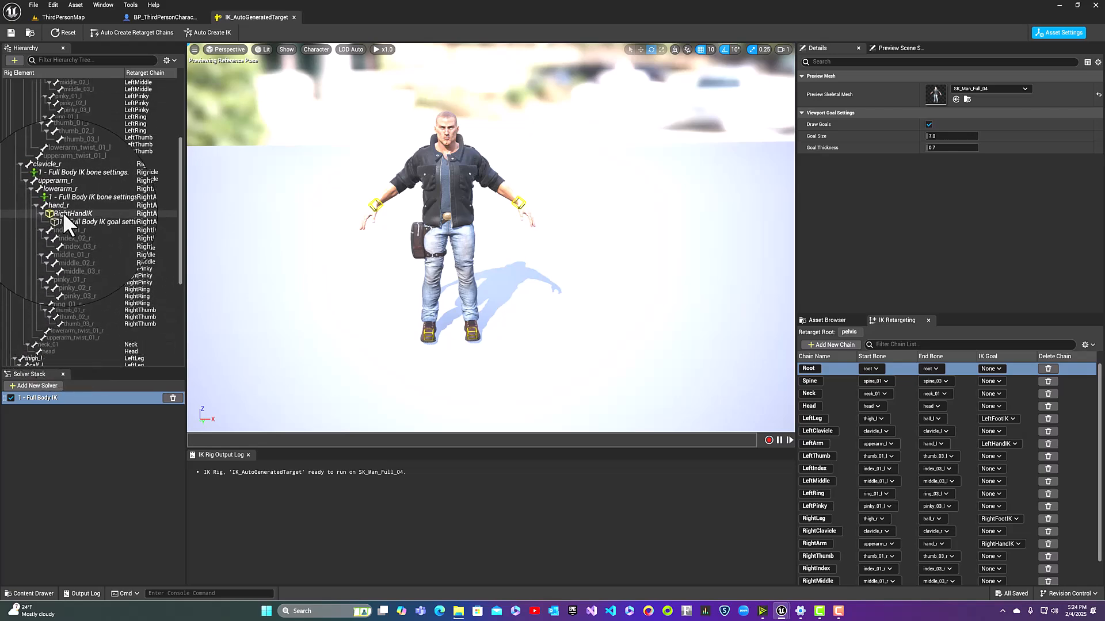
pyautogui.click(64, 212)
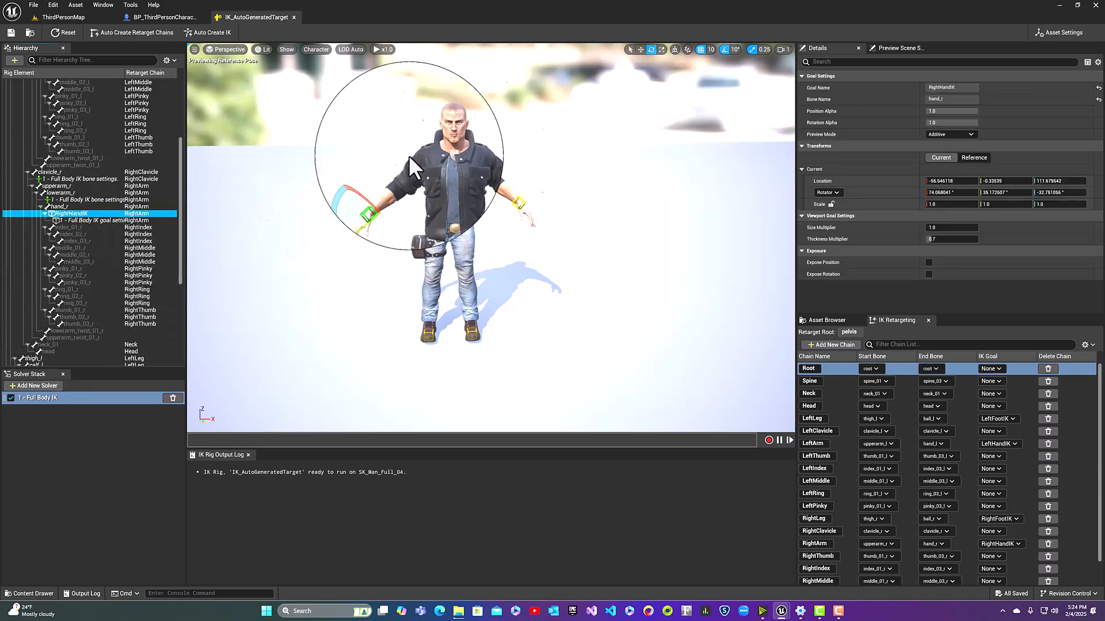
pyautogui.click(641, 49)
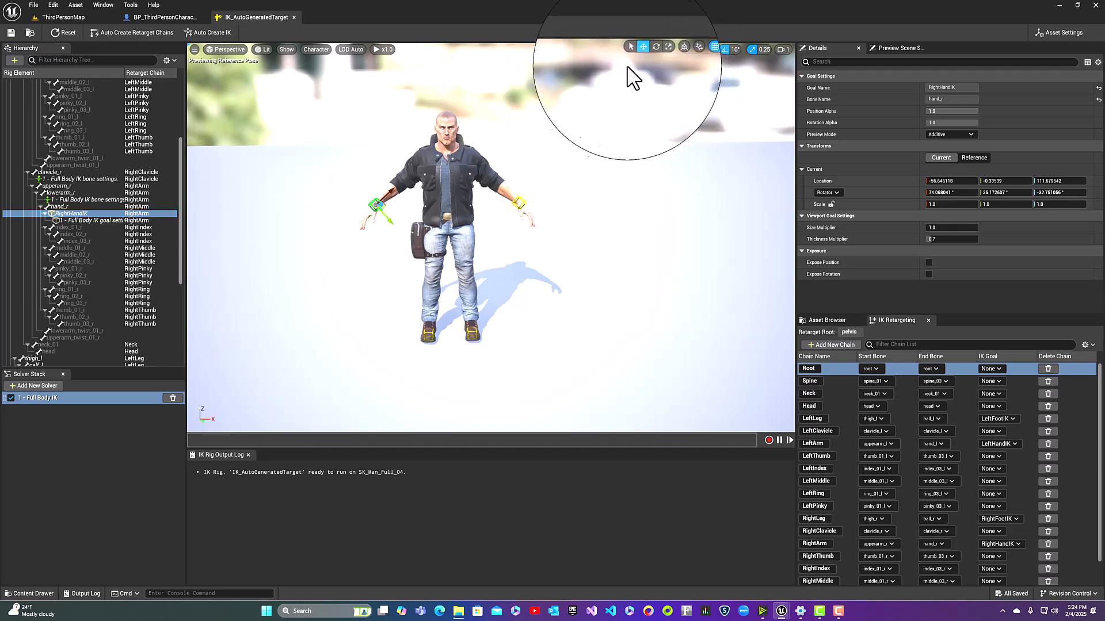
pyautogui.moveTo(384, 214); pyautogui.dragTo(358, 164)
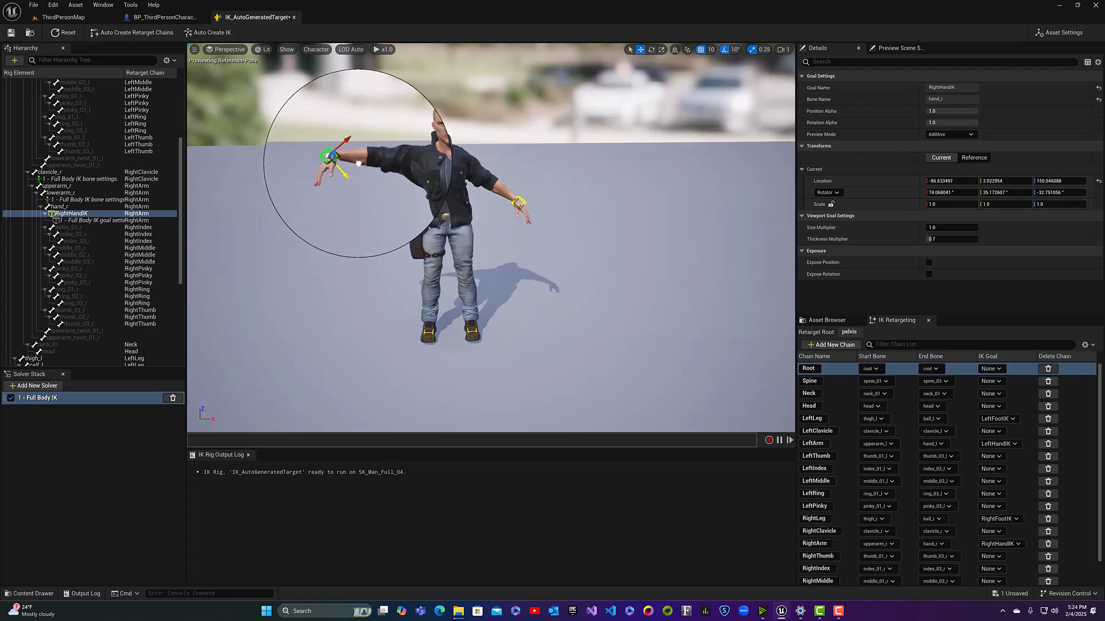
pyautogui.moveTo(357, 195); pyautogui.dragTo(437, 192, button='right')
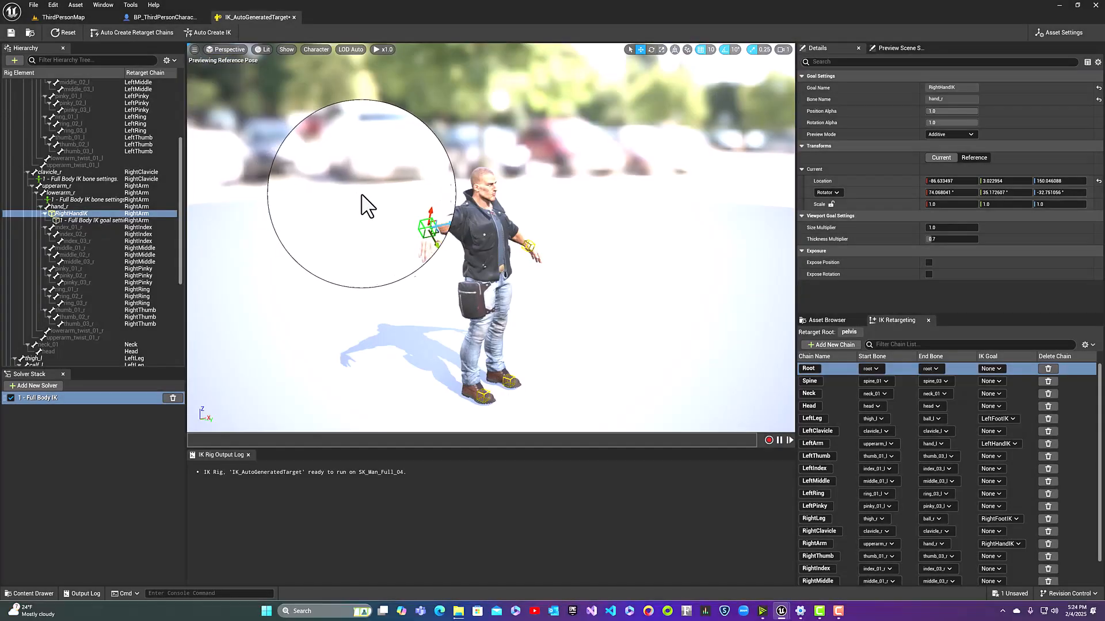
pyautogui.moveTo(439, 220); pyautogui.dragTo(460, 253)
pyautogui.moveTo(451, 240); pyautogui.dragTo(402, 241)
pyautogui.press('w')
pyautogui.moveTo(402, 241); pyautogui.dragTo(389, 239, button='right')
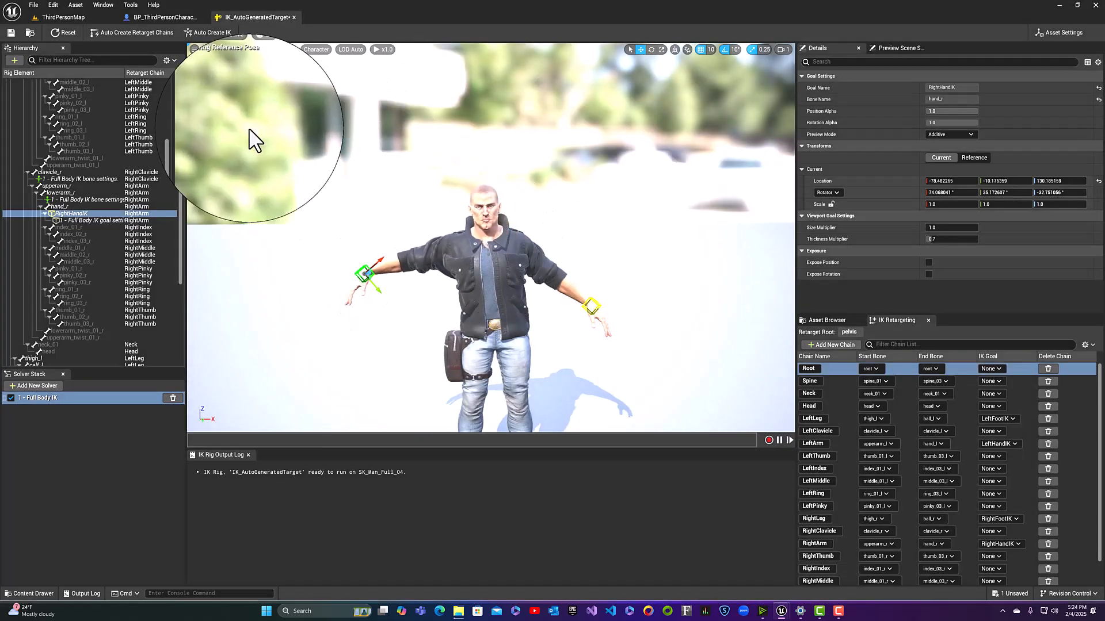
# Reset the target rig's goals to the reference pose and save IK_AutoGeneratedTarget
pyautogui.click(68, 32)
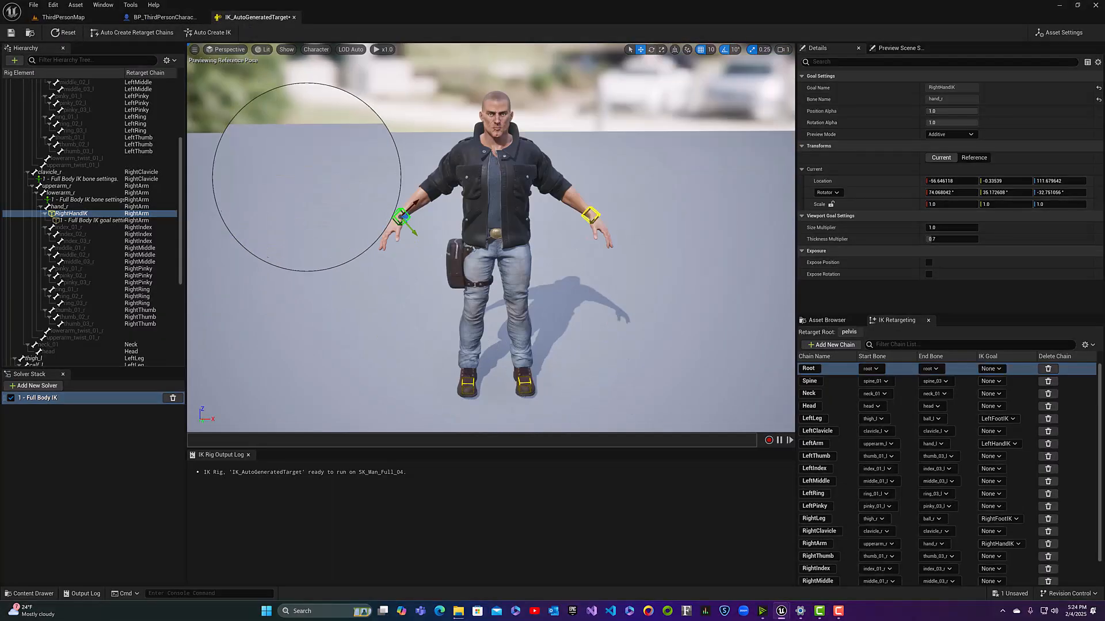
pyautogui.moveTo(307, 177); pyautogui.dragTo(306, 160, button='right')
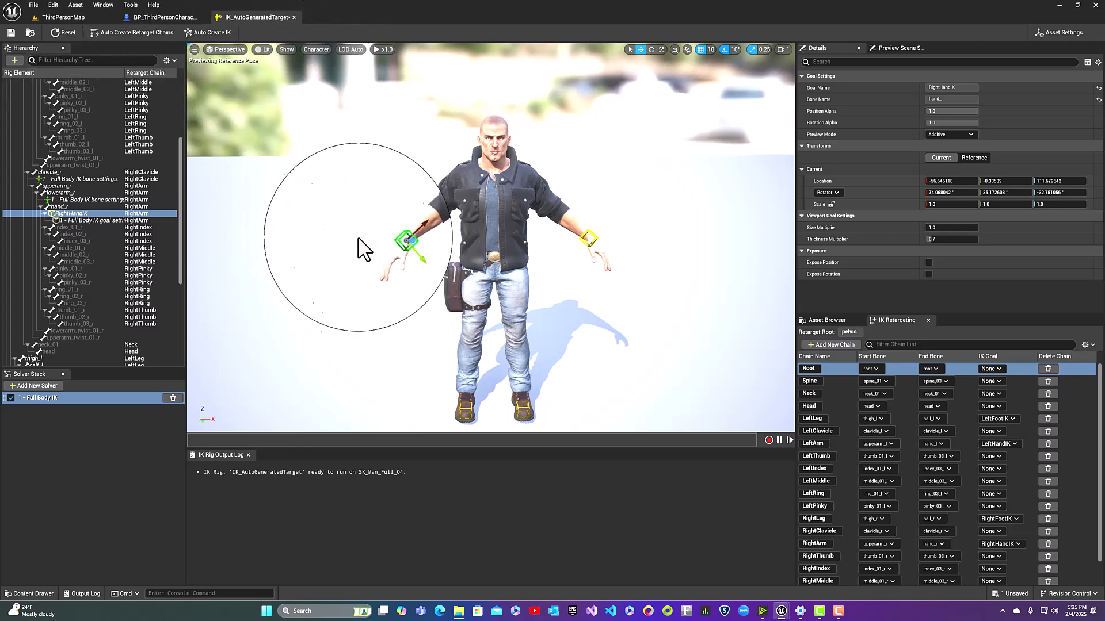
pyautogui.click(11, 33)
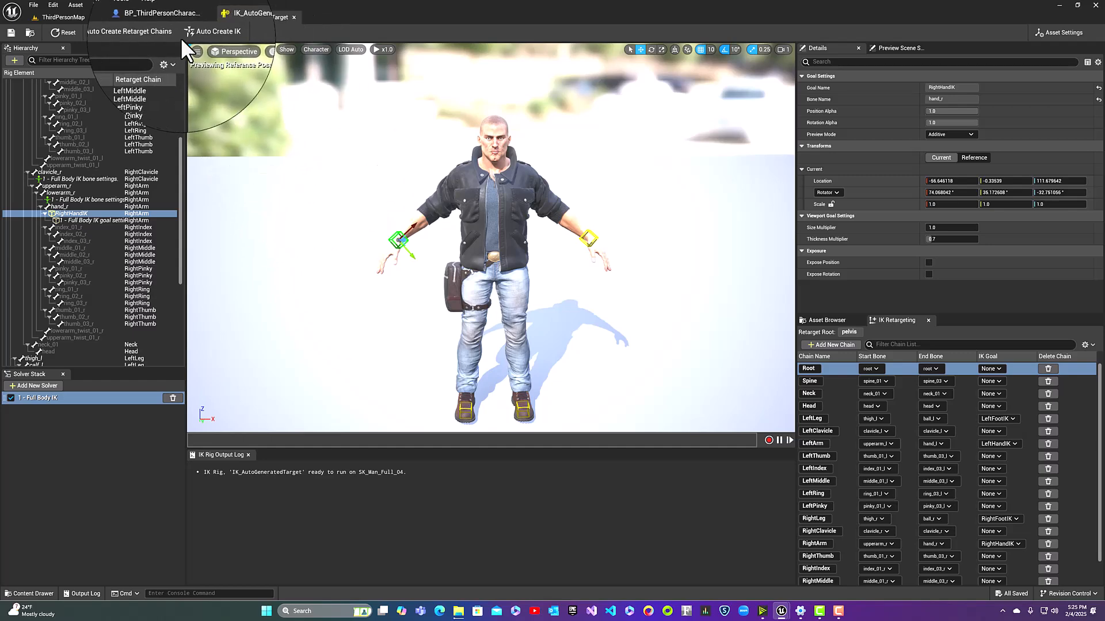
# Open the IK_AutoGeneratedSource rig from the Rigs folder, examine its hierarchy and retarget chains, and return to ThirdPersonMap
pyautogui.click(85, 19)
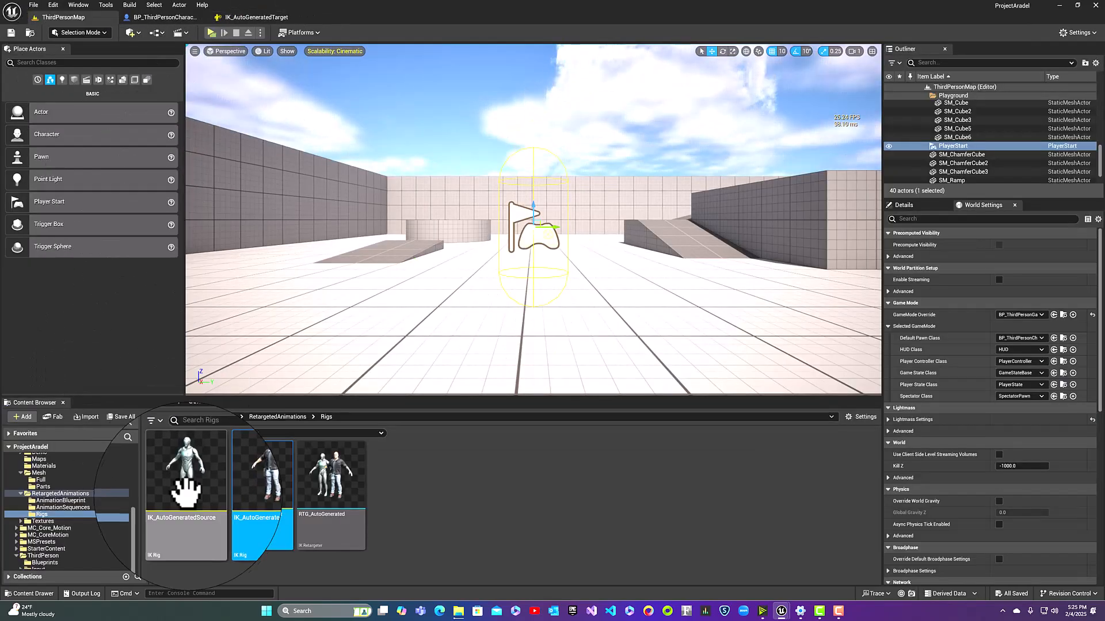
pyautogui.doubleClick(188, 507)
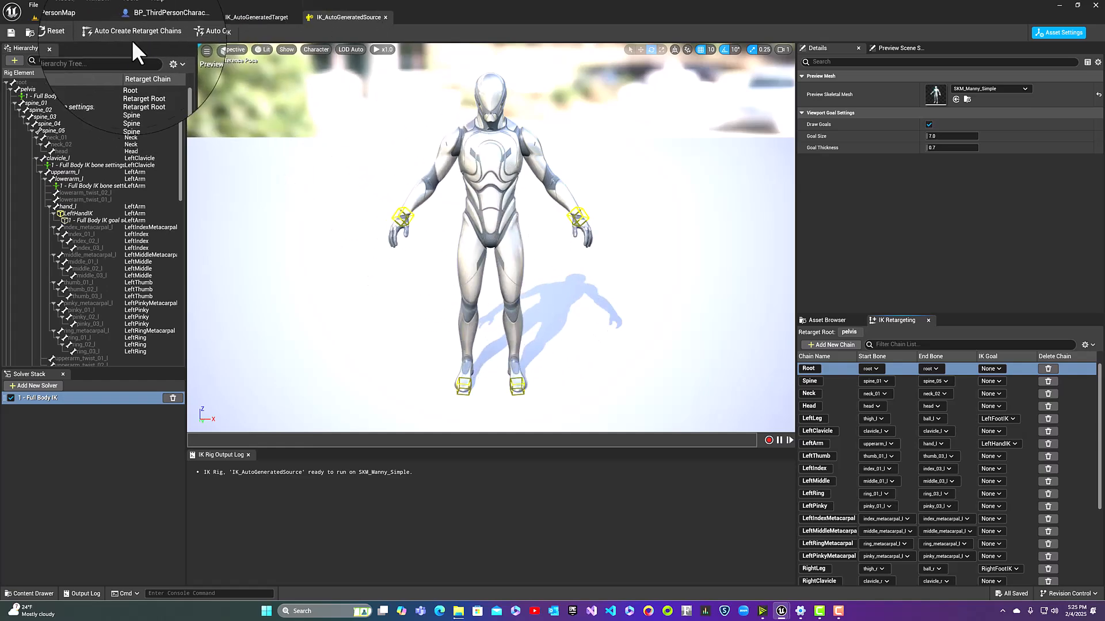
pyautogui.click(82, 19)
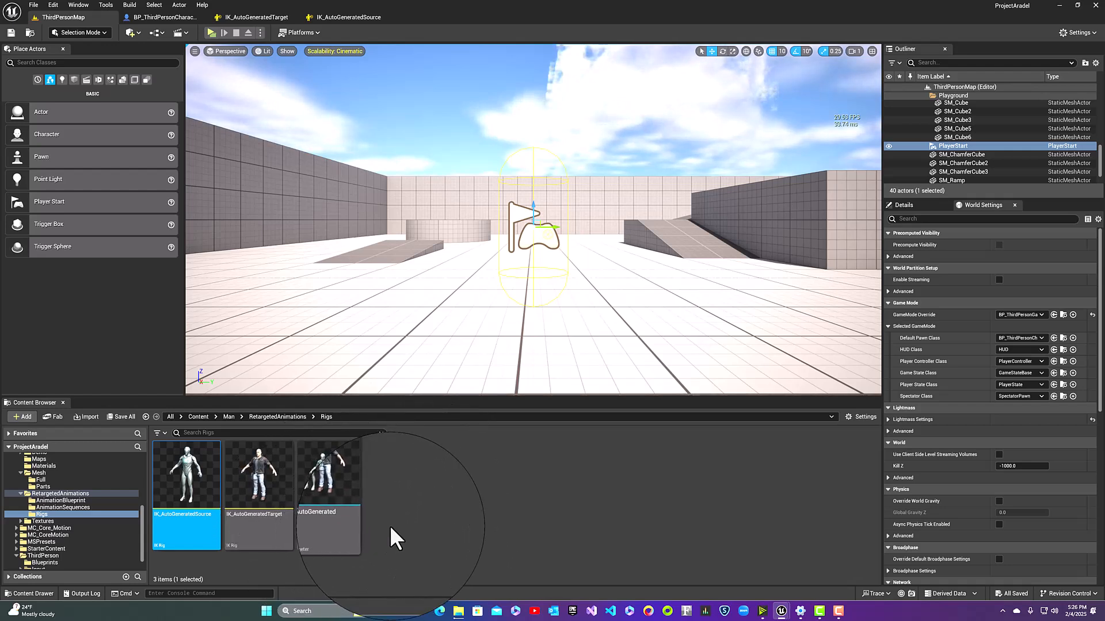
# Open the RTG_AutoGenerated retargeter and set the first Target Mesh Offset value to 140 to separate the two characters
pyautogui.click(335, 528)
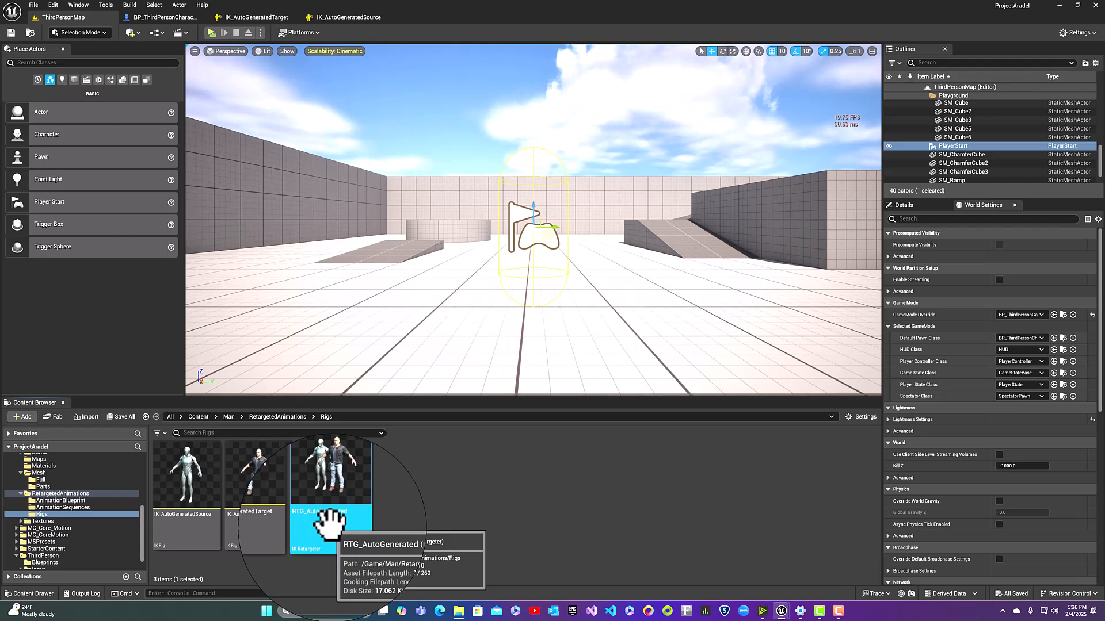
pyautogui.doubleClick(329, 521)
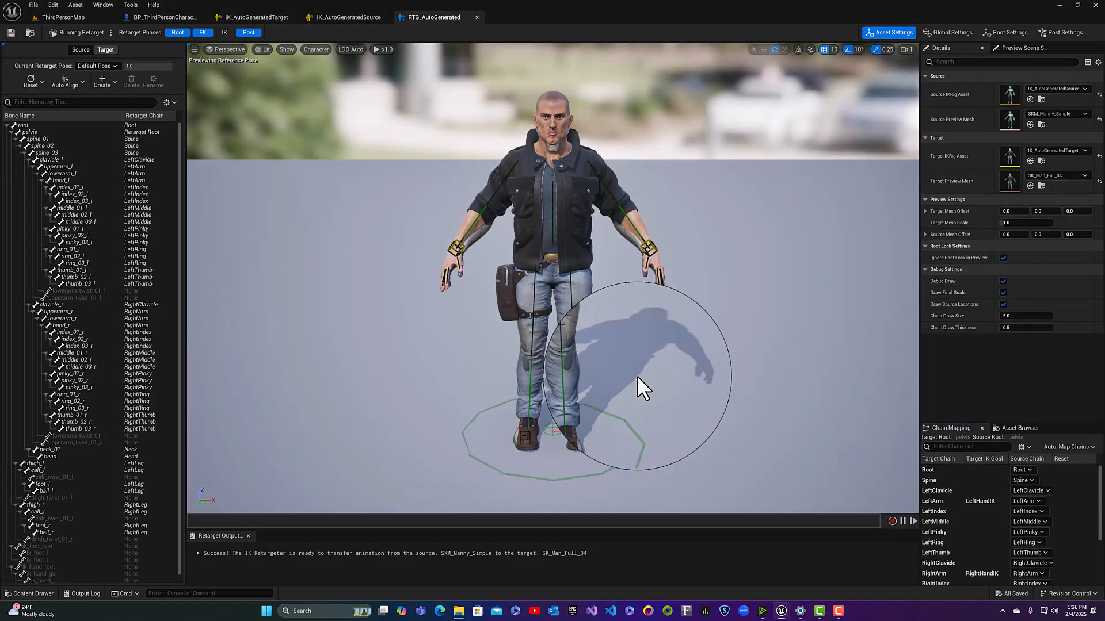
pyautogui.moveTo(637, 377); pyautogui.dragTo(668, 383, button='middle')
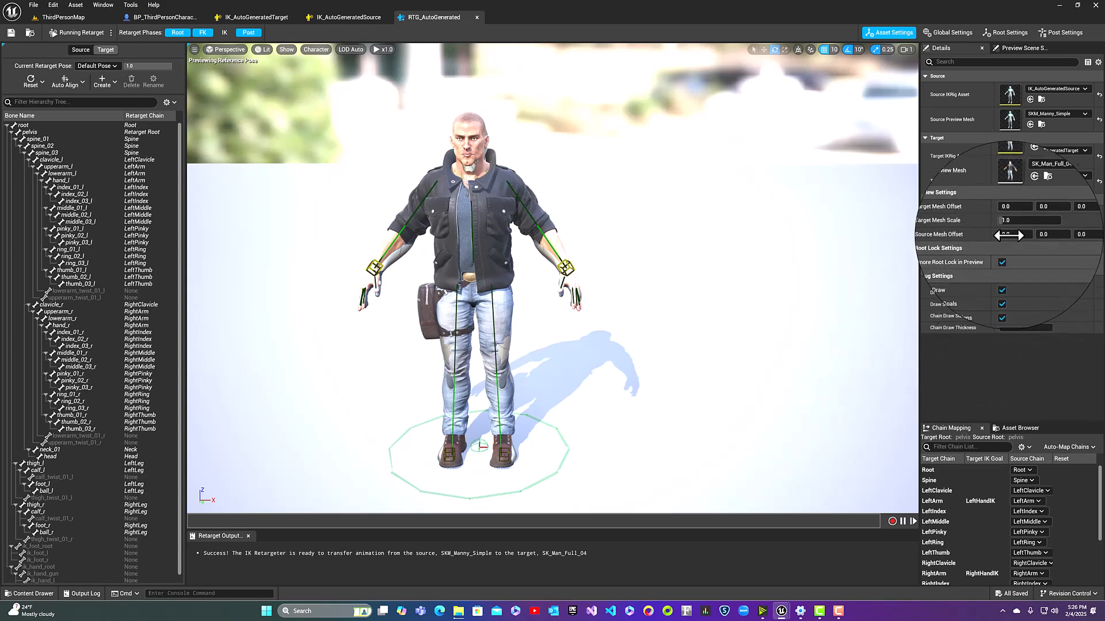
pyautogui.click(1006, 212)
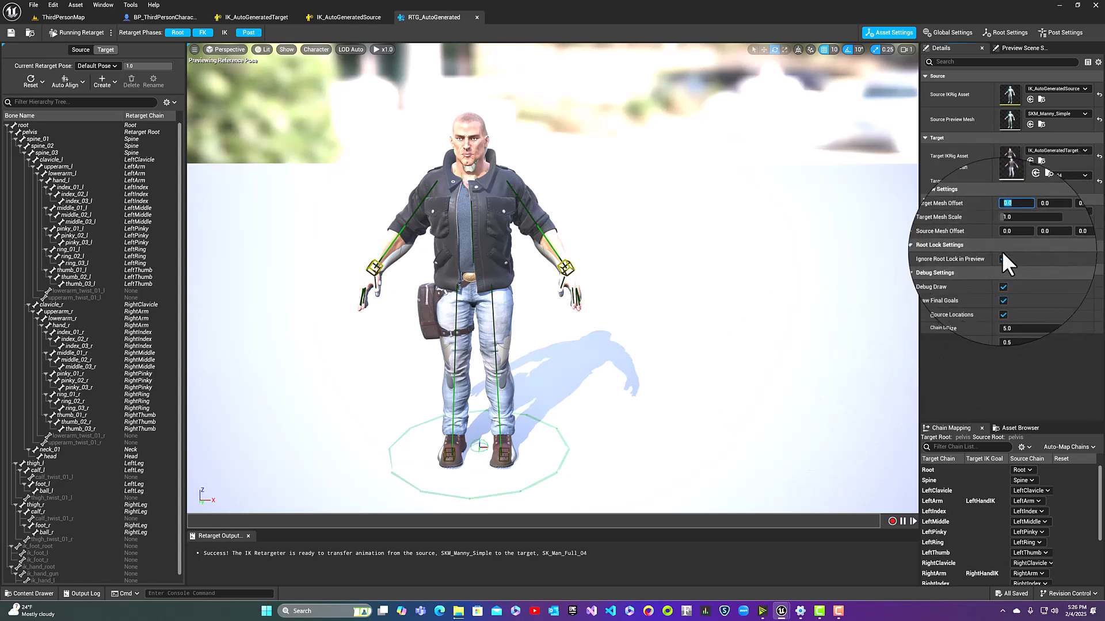
pyautogui.write('140')
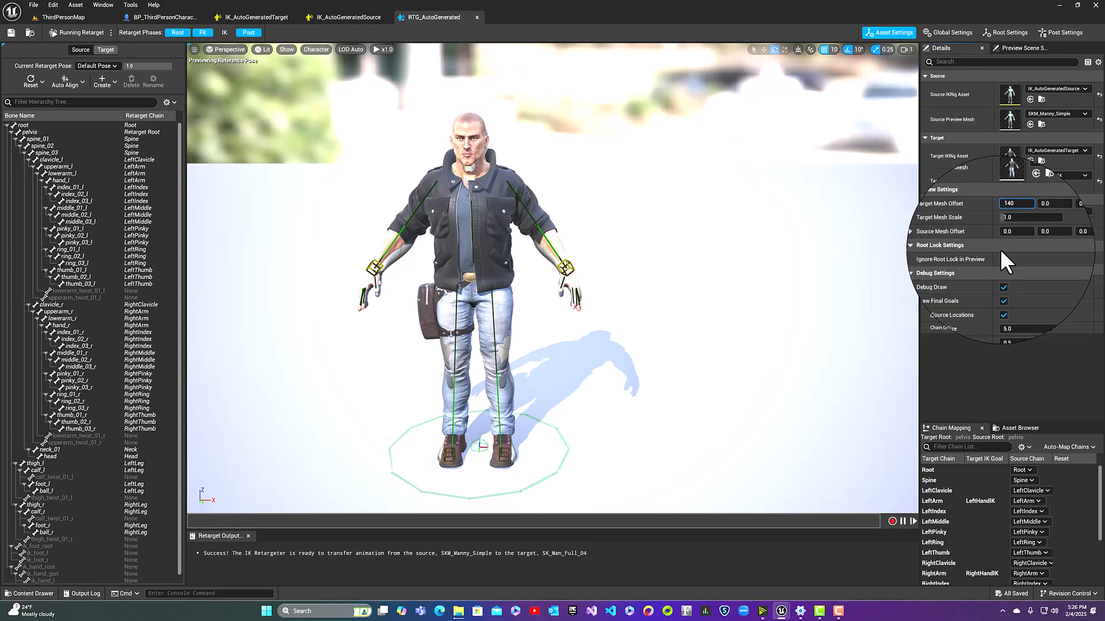
pyautogui.press('Return')
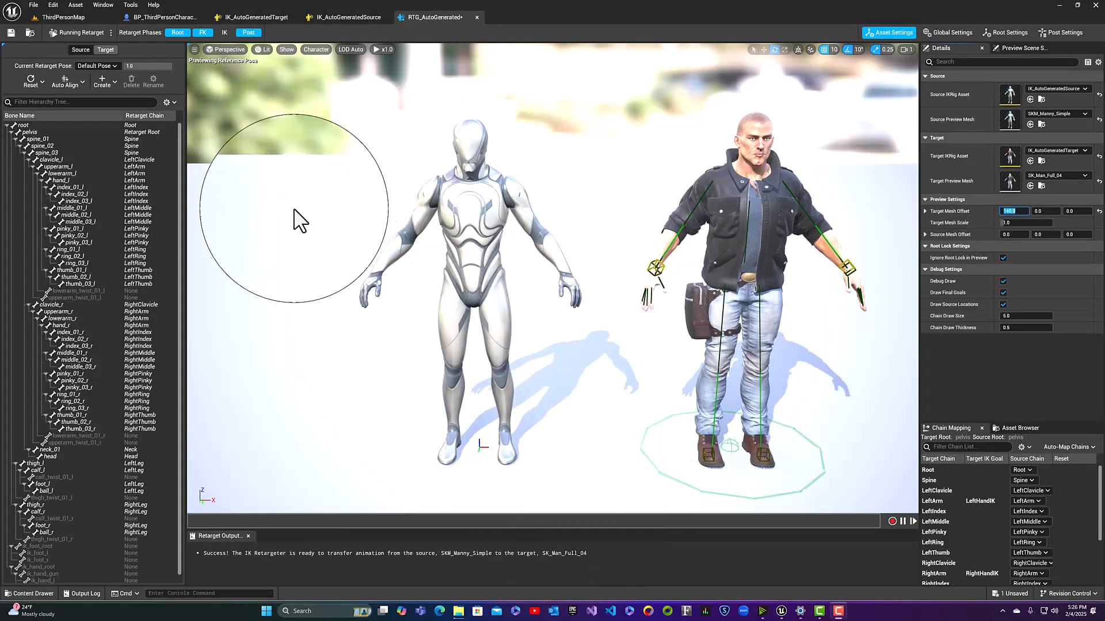
# Enable the IK retarget phase and switch to editing the retarget pose of the target character
pyautogui.click(224, 32)
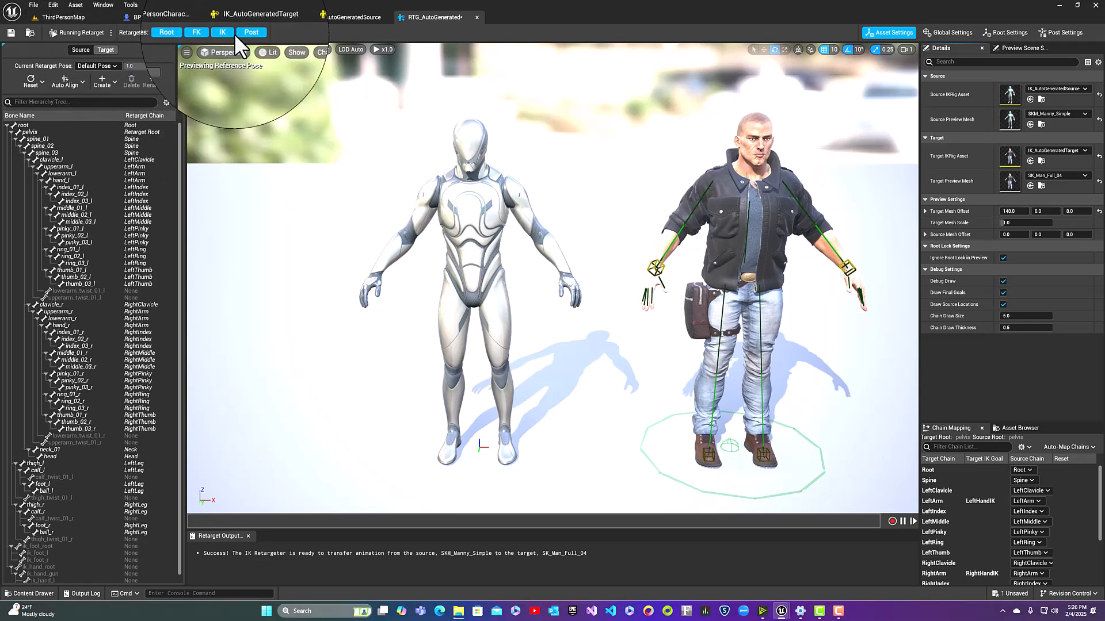
pyautogui.click(91, 33)
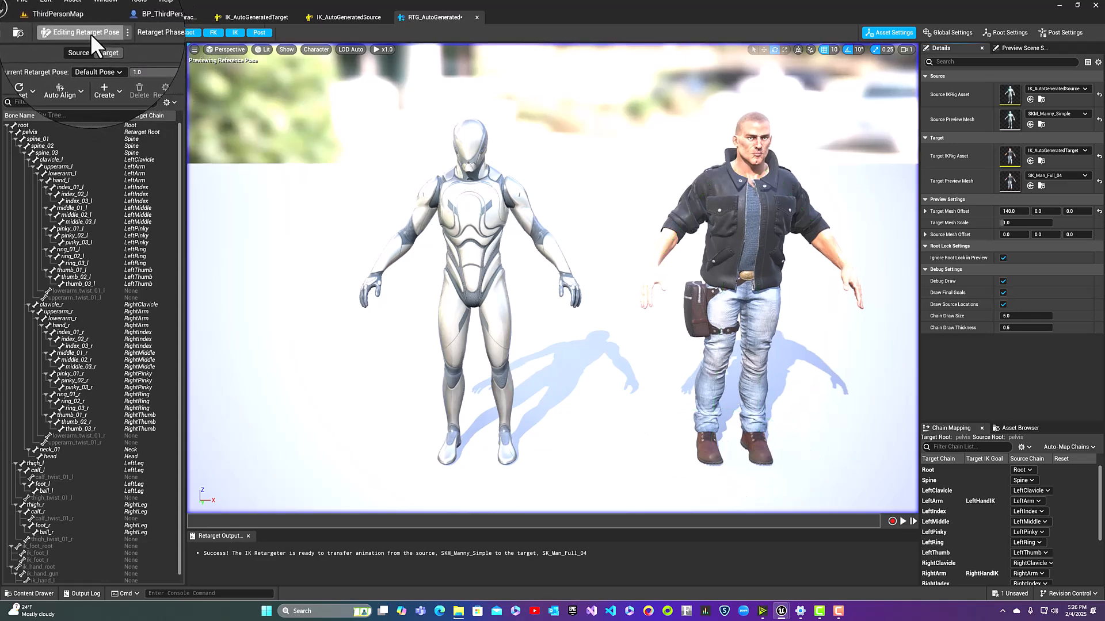
pyautogui.click(100, 49)
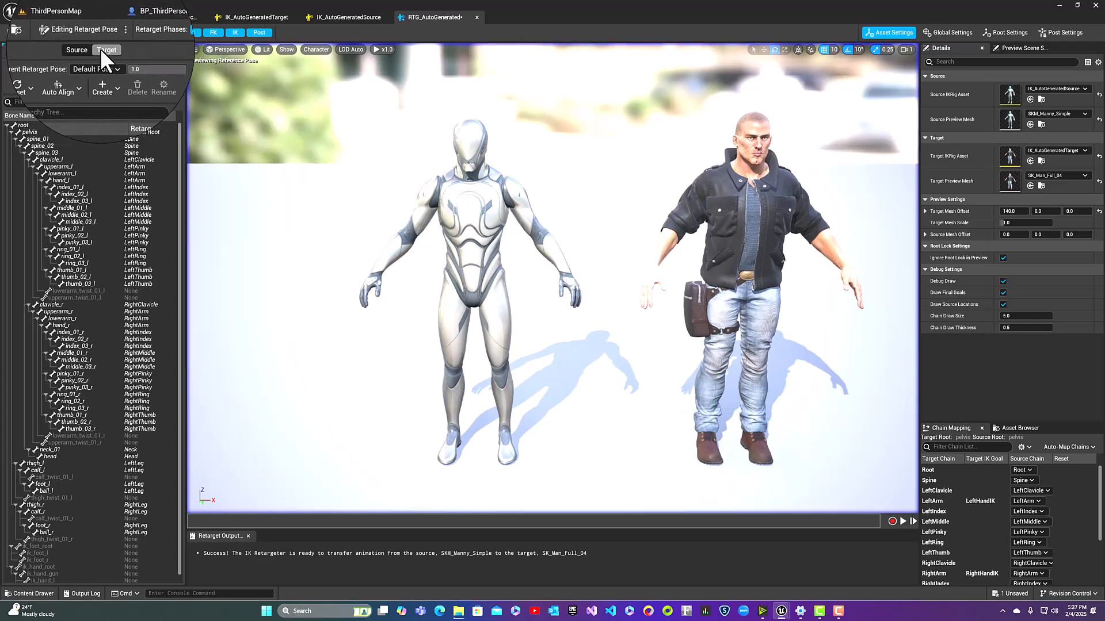
pyautogui.click(102, 49)
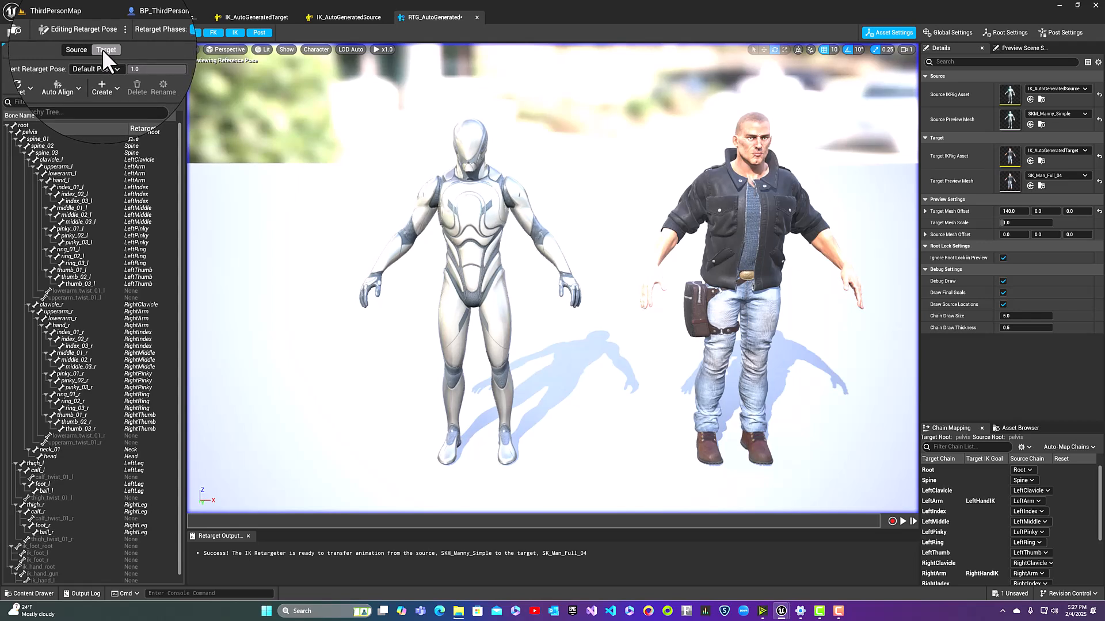
# Try Auto Align on all bones of the target retarget pose and undo the alignment
pyautogui.click(81, 82)
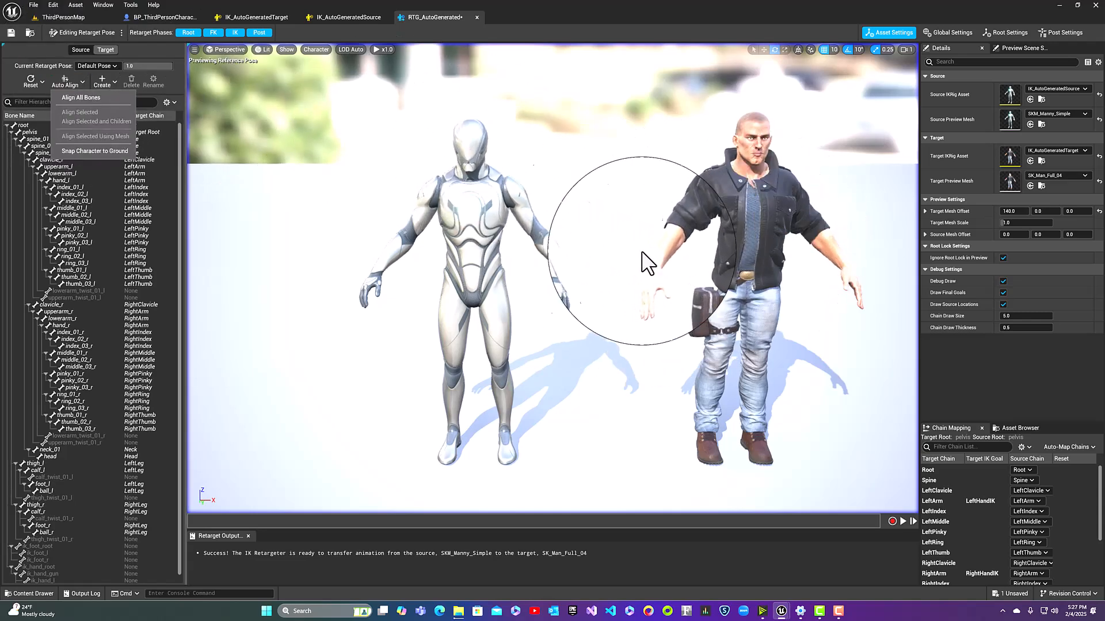
pyautogui.click(88, 96)
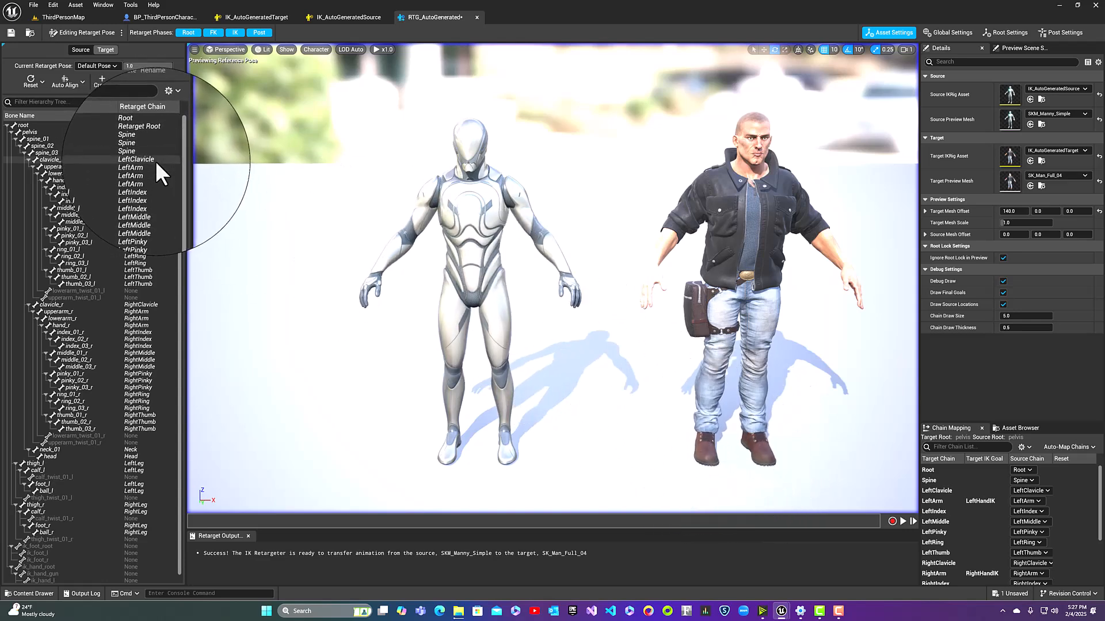
pyautogui.hotkey('ctrl', 'z')
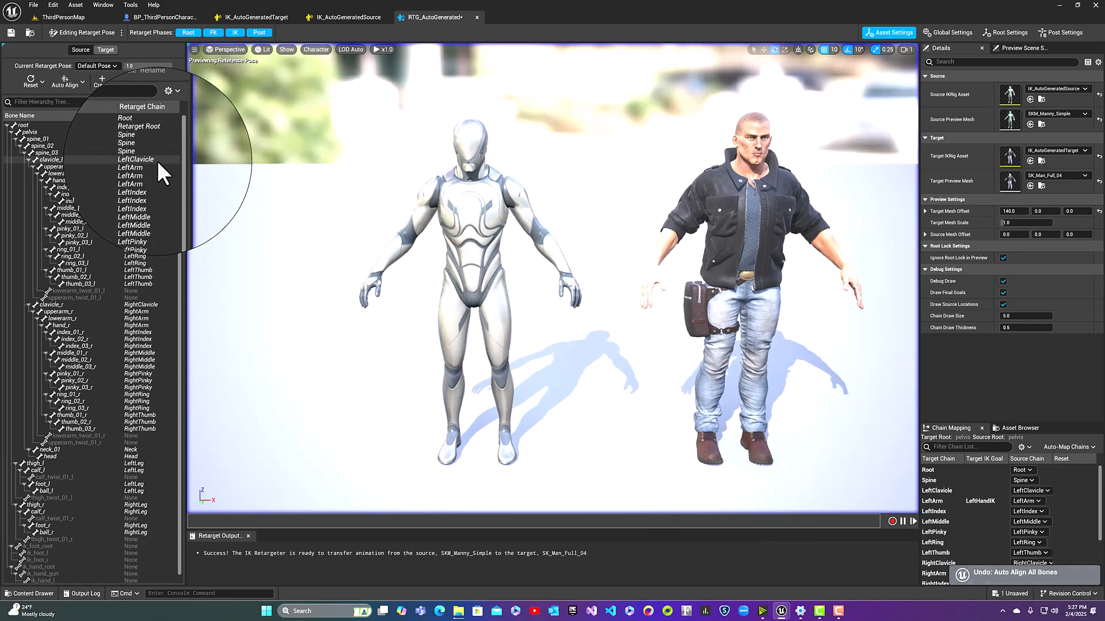
# Auto-align all bones of the target retarget pose and snap the character to the ground
pyautogui.click(80, 79)
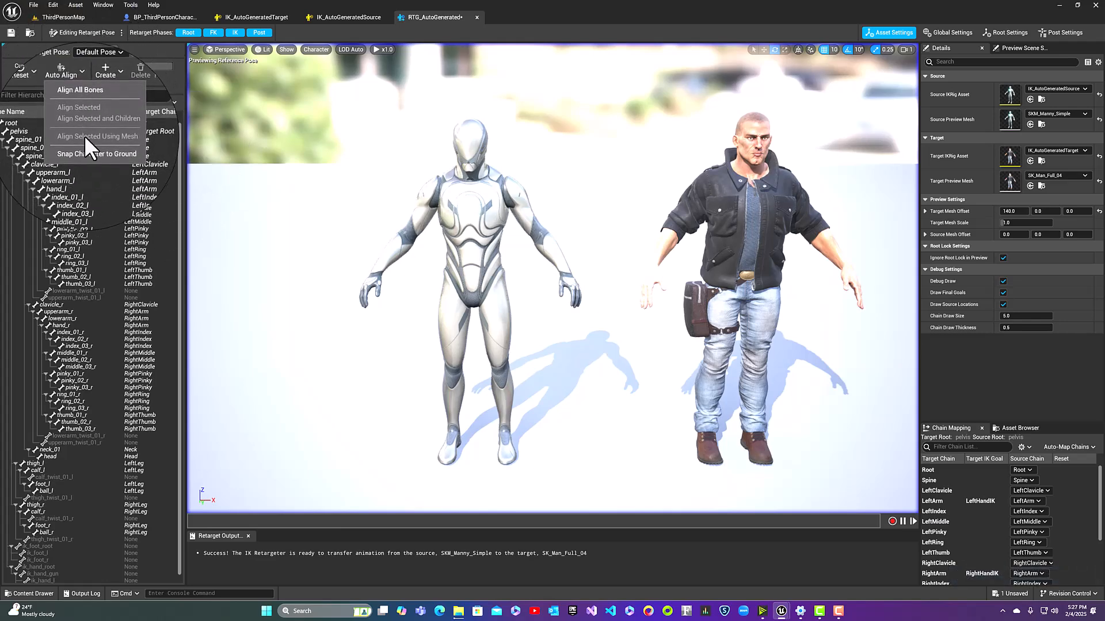
pyautogui.click(85, 98)
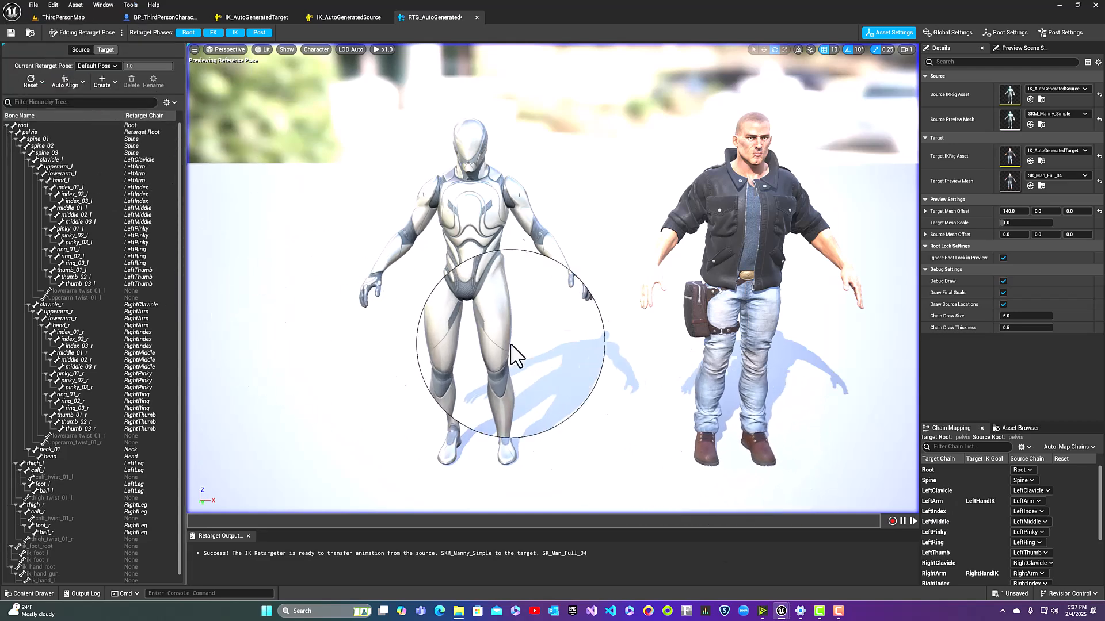
pyautogui.click(81, 80)
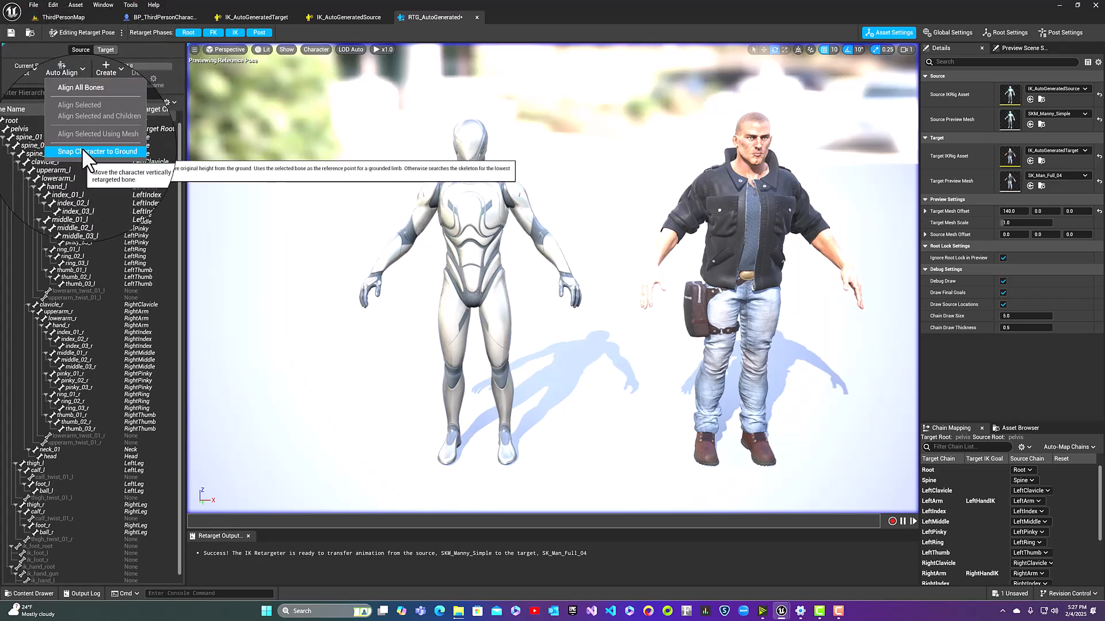
pyautogui.click(82, 150)
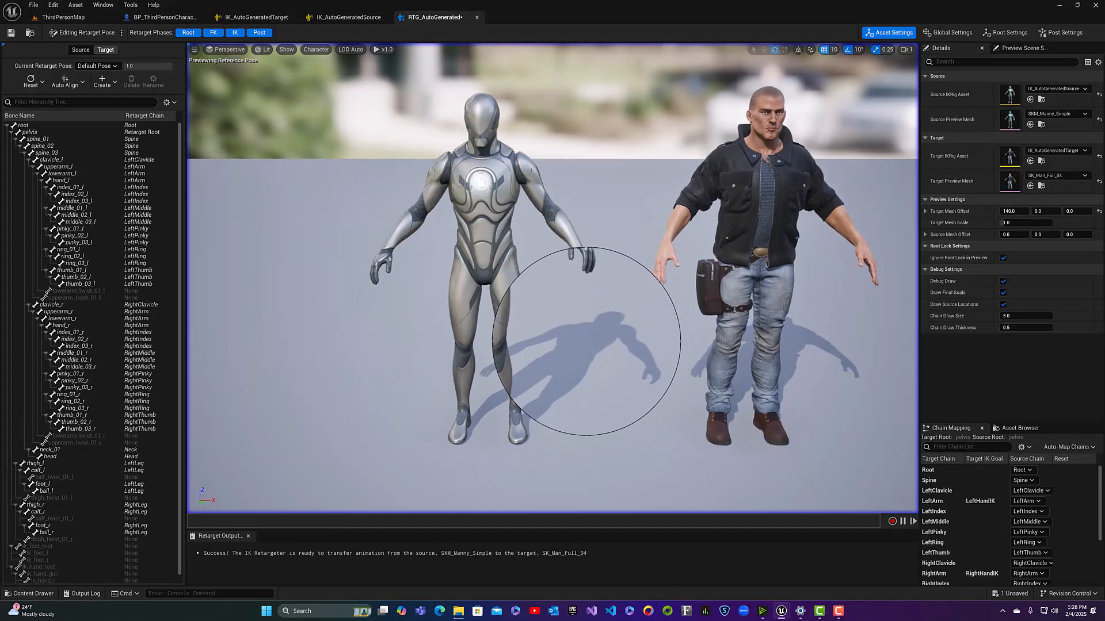
pyautogui.moveTo(588, 344); pyautogui.dragTo(600, 338, button='right')
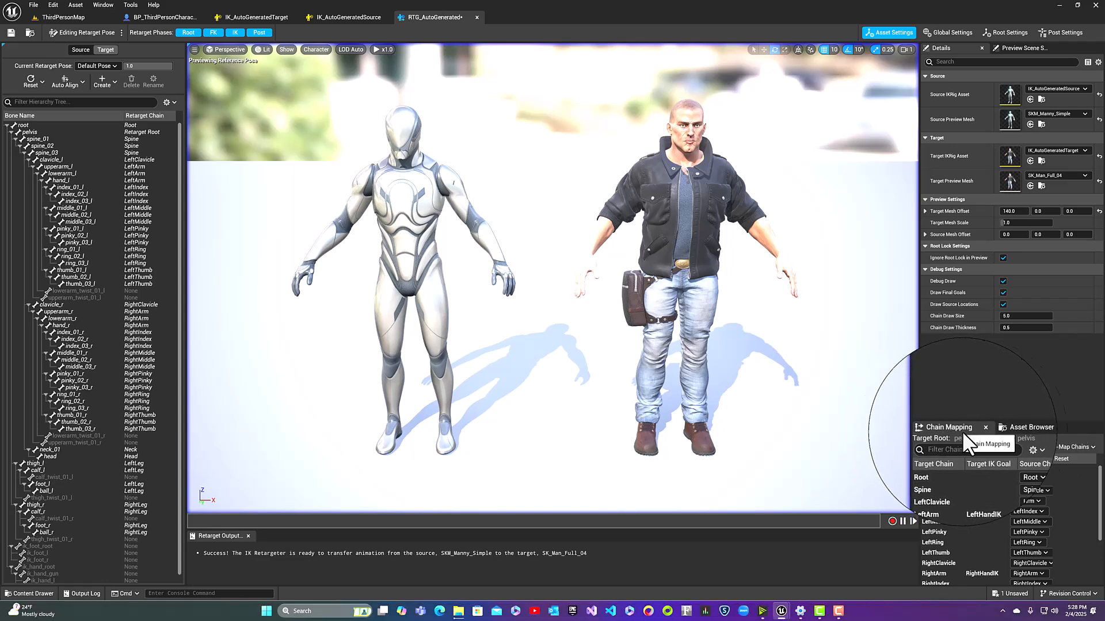
# Filter the retargeter's animation assets to Animation Sequence and search them for "idle"
pyautogui.click(1020, 428)
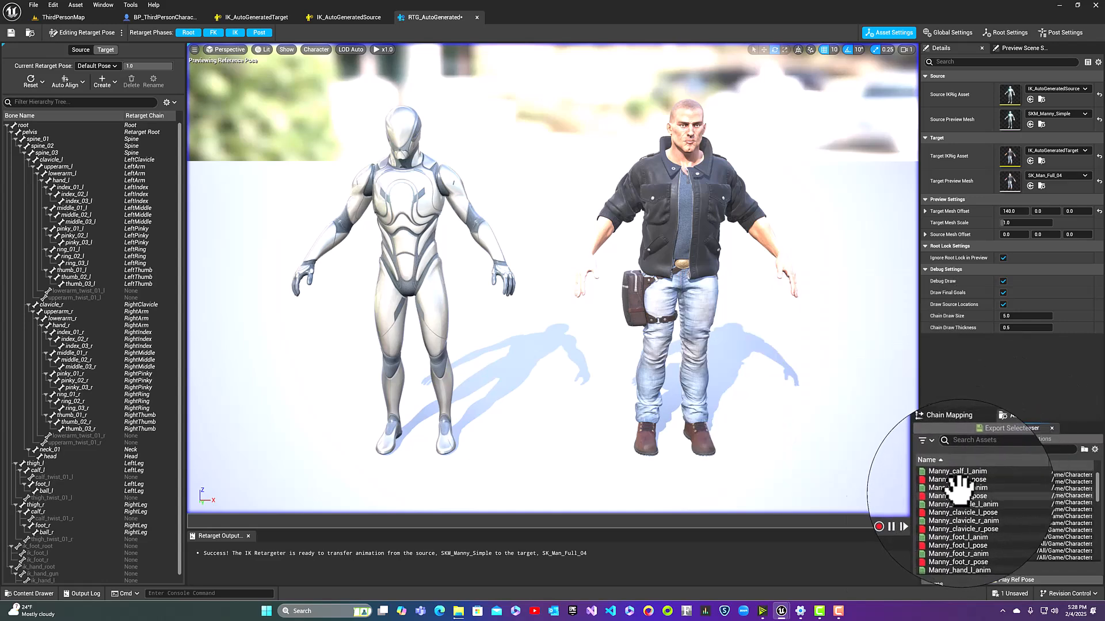
pyautogui.click(936, 450)
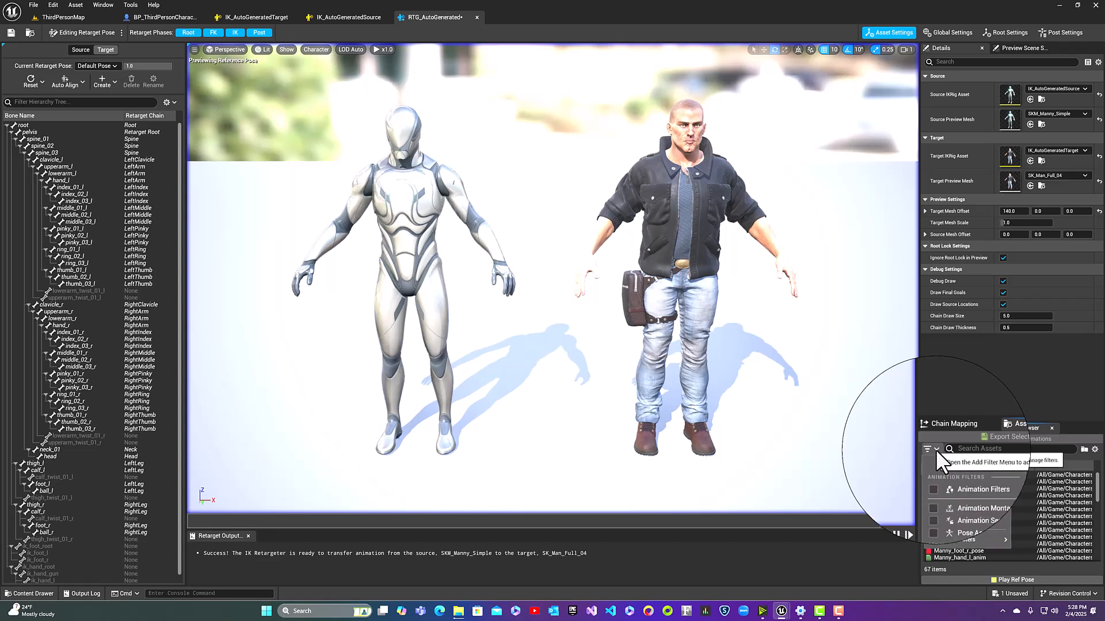
pyautogui.click(957, 507)
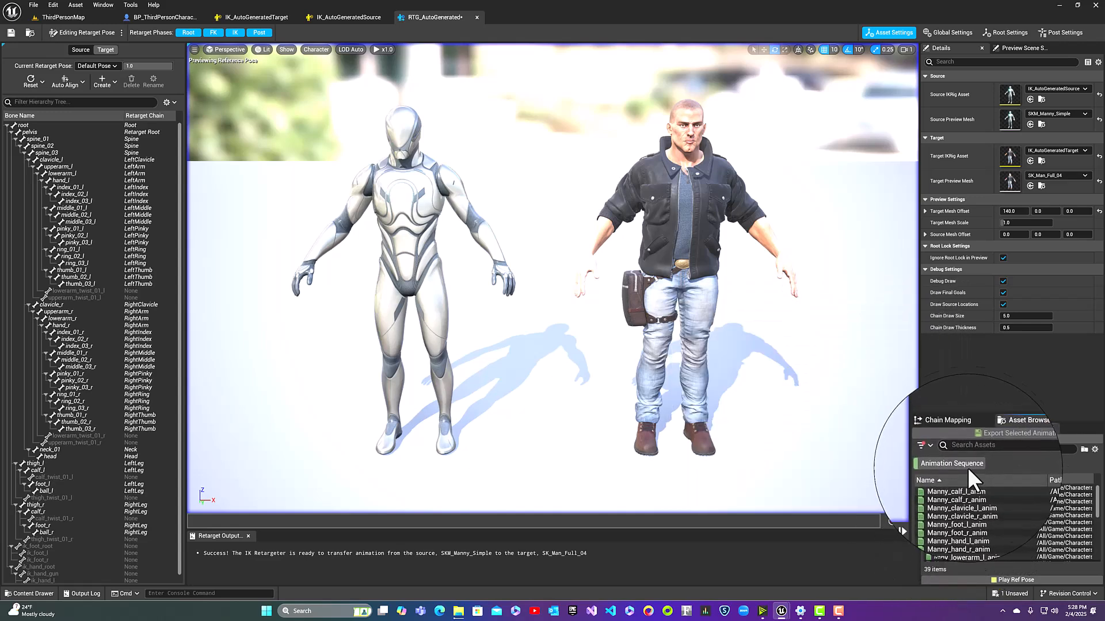
pyautogui.click(967, 449)
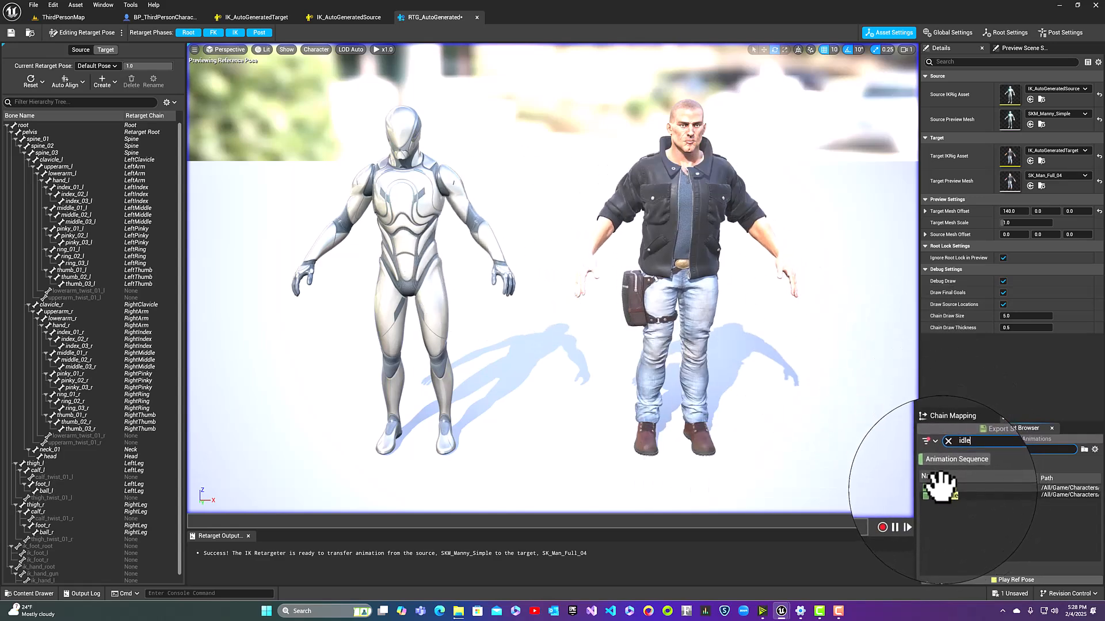
# Preview MM_Idle on both characters, then search for "walk" and preview MM_Walk_InPlace, MM_Walk_Fwd and MF_Walk_Fwd
pyautogui.doubleClick(937, 493)
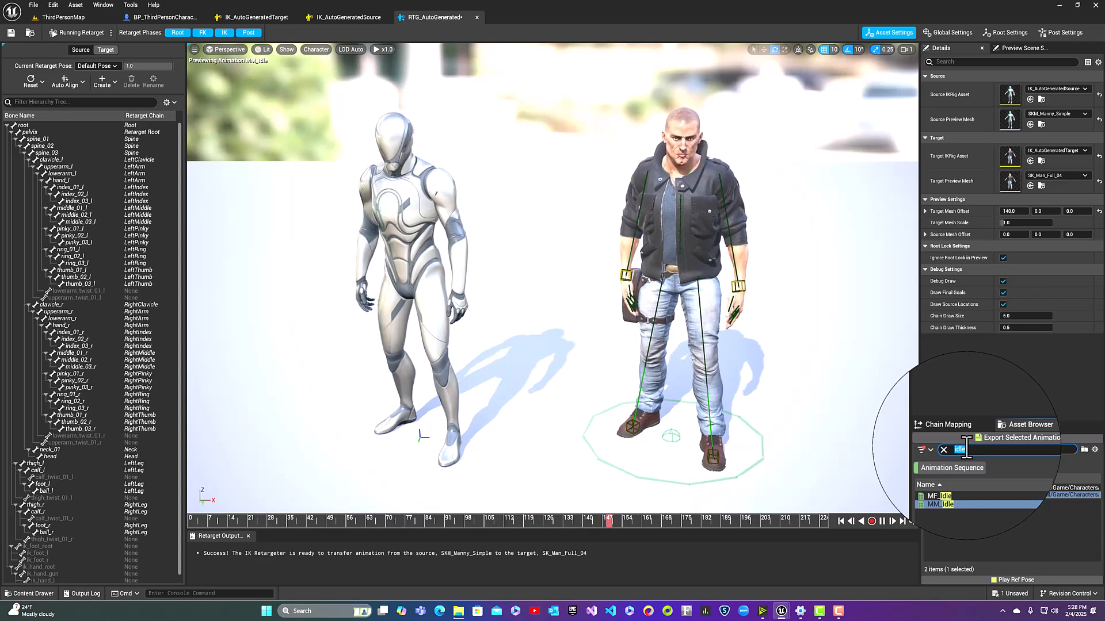
pyautogui.write('k')
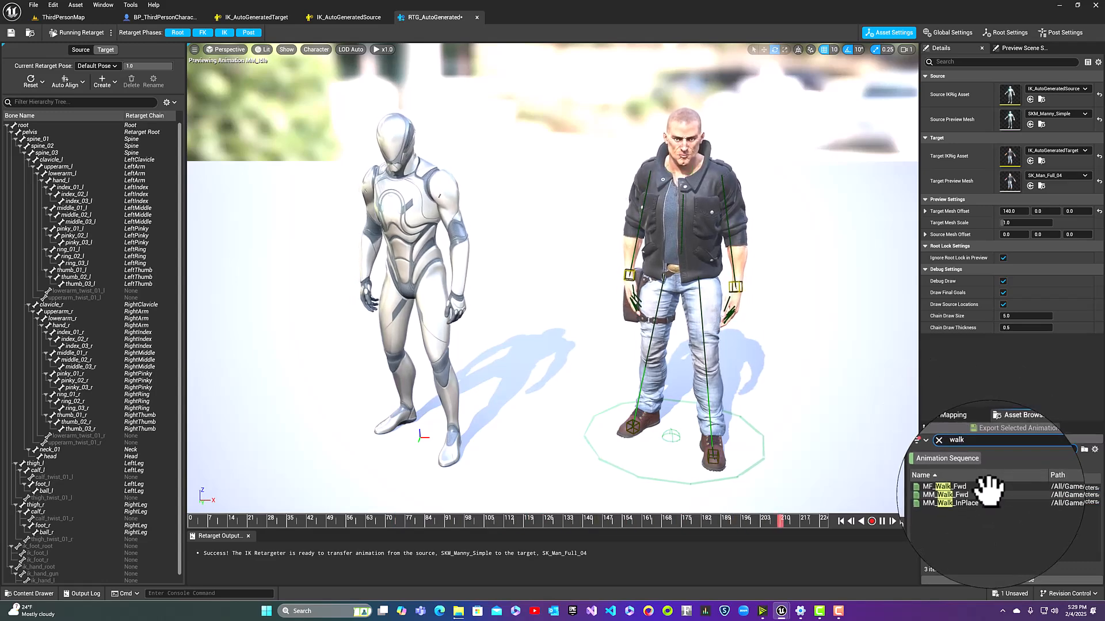
pyautogui.doubleClick(955, 501)
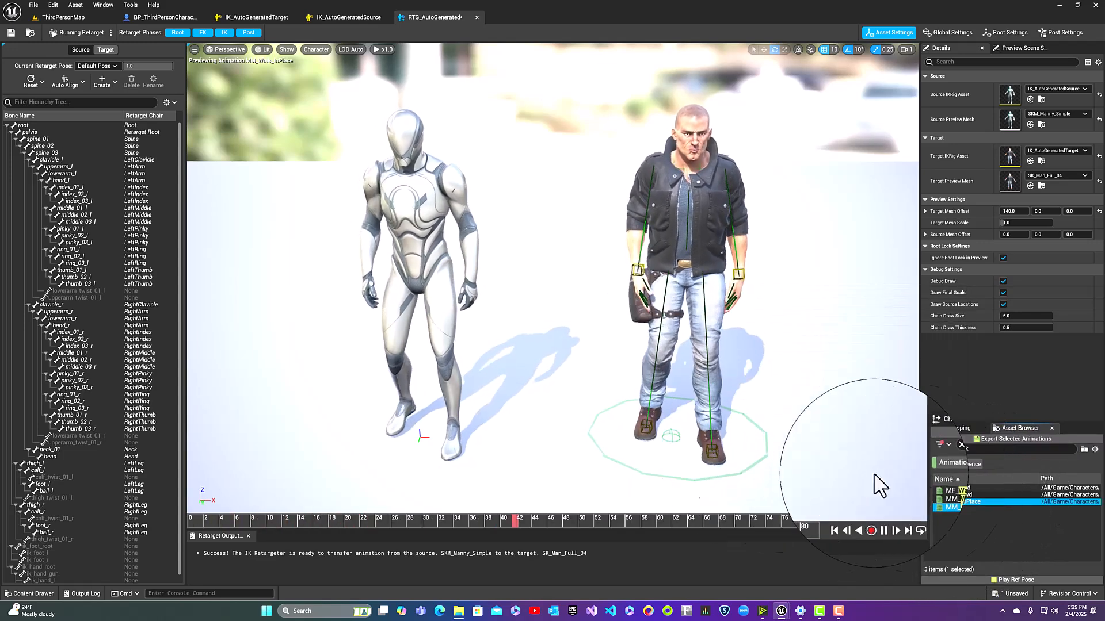
pyautogui.doubleClick(952, 495)
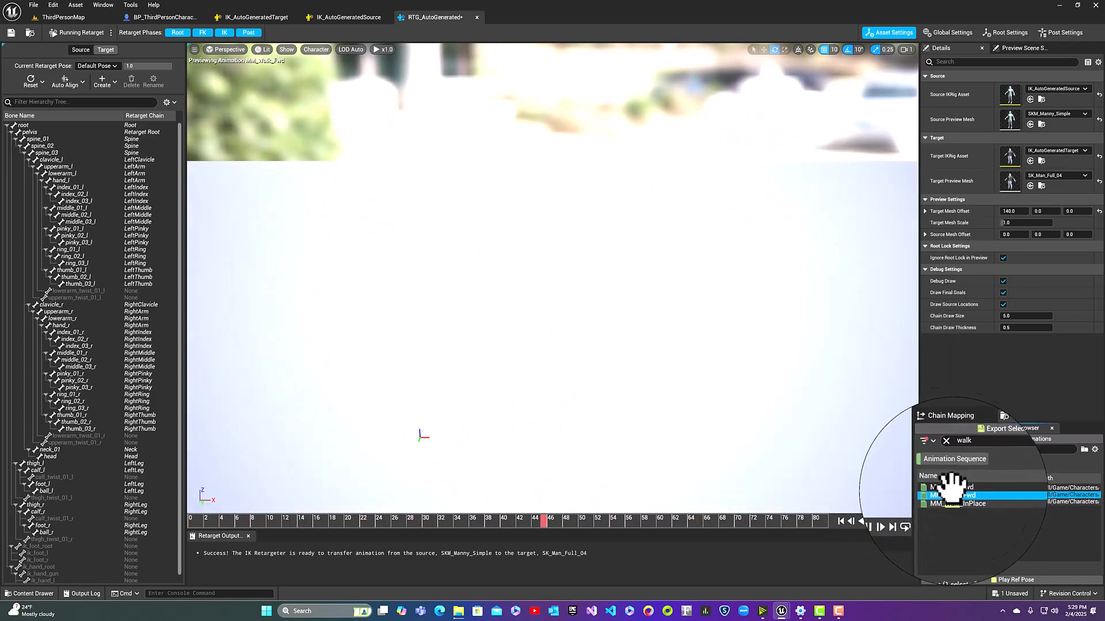
pyautogui.moveTo(944, 486)
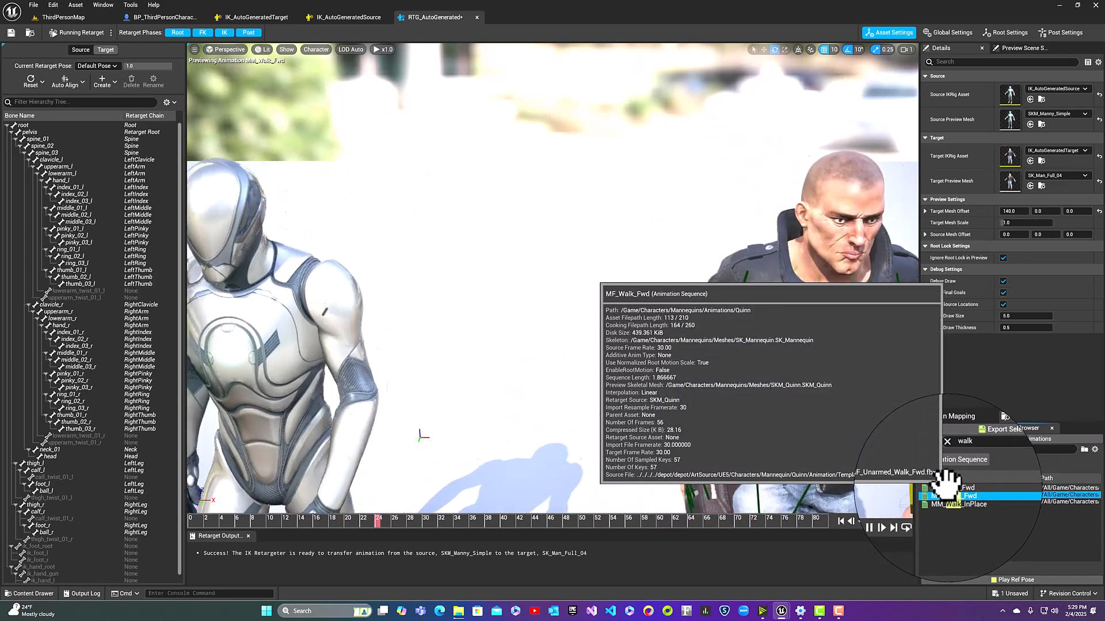
pyautogui.doubleClick(946, 488)
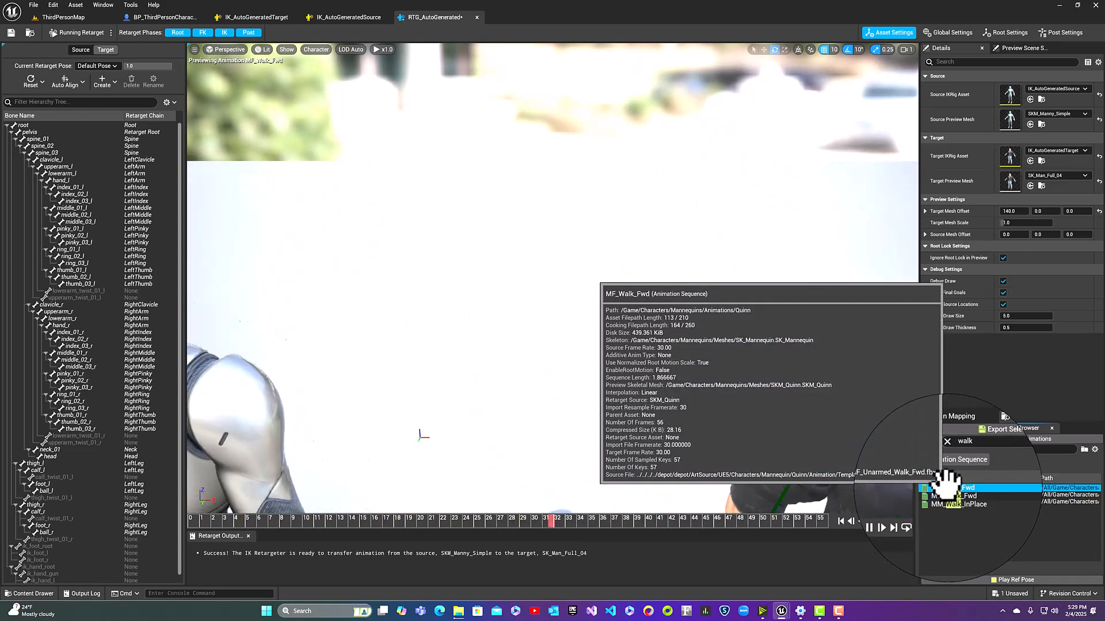
pyautogui.moveTo(949, 492)
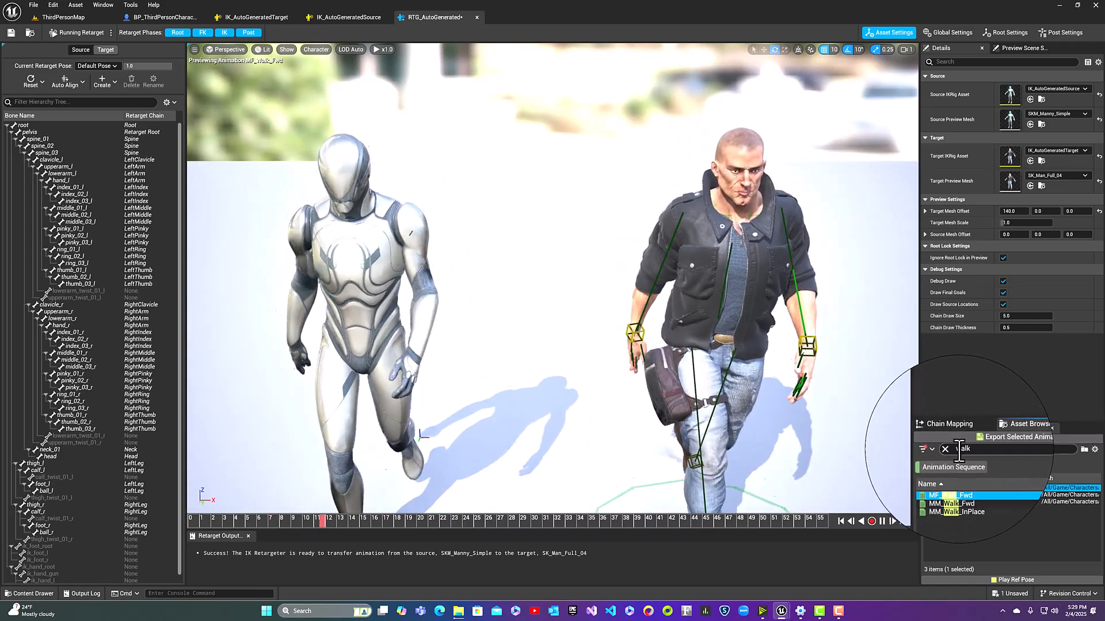
# Search the retargeter's animation assets for "jump" and preview MM_Jump on both characters
pyautogui.click(962, 451)
pyautogui.write('jump')
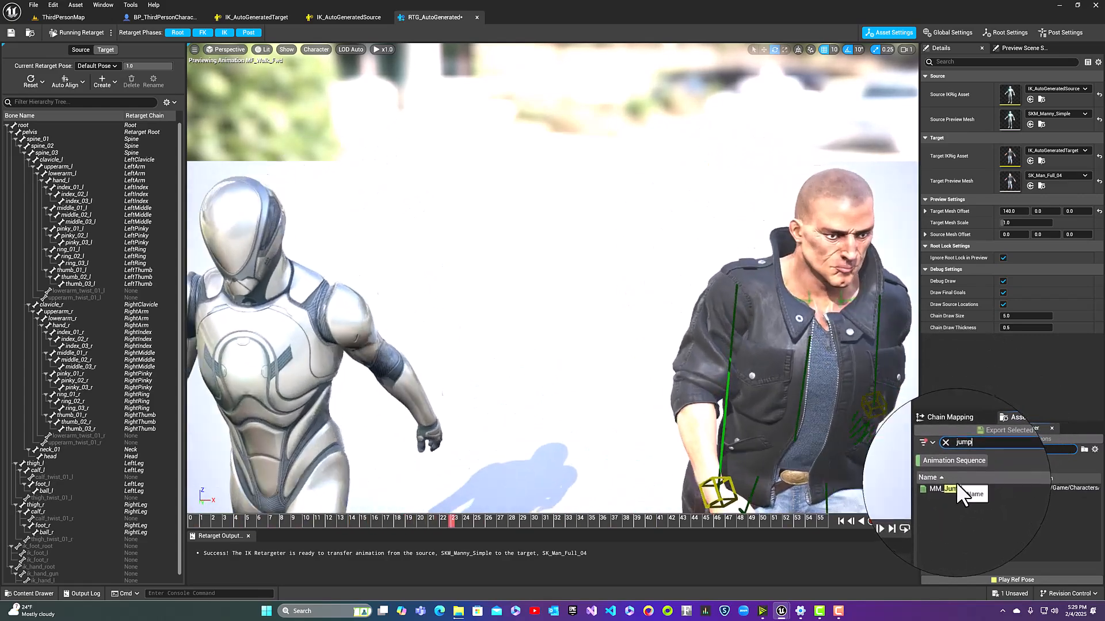
pyautogui.click(949, 488)
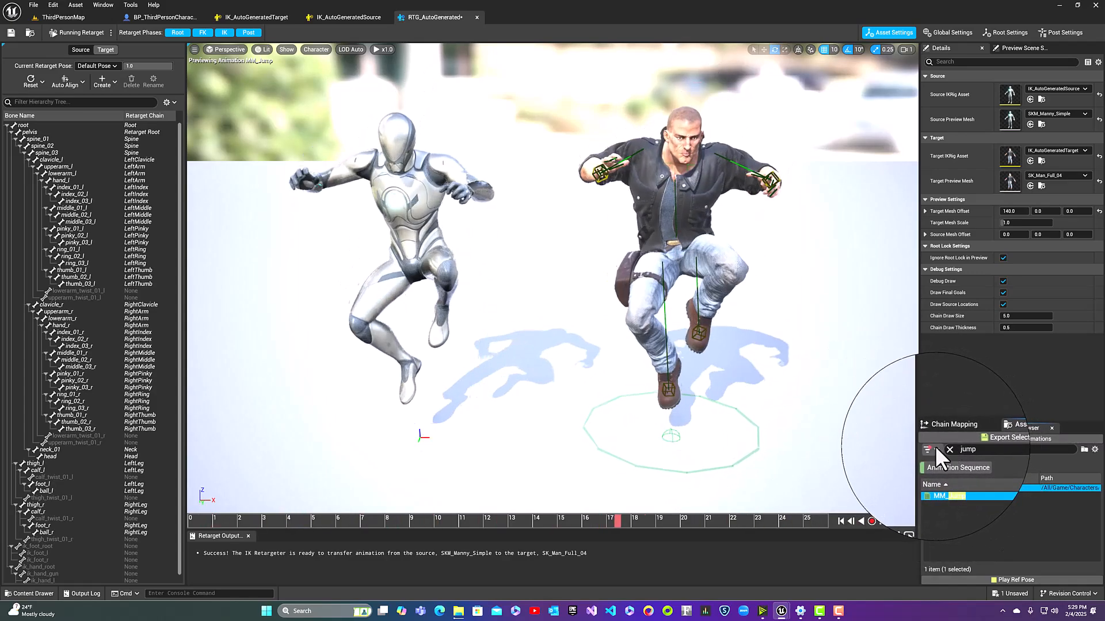
# Reset the asset filters, clear the search text, and filter the retargeter's assets to Animation Sequence again
pyautogui.click(934, 448)
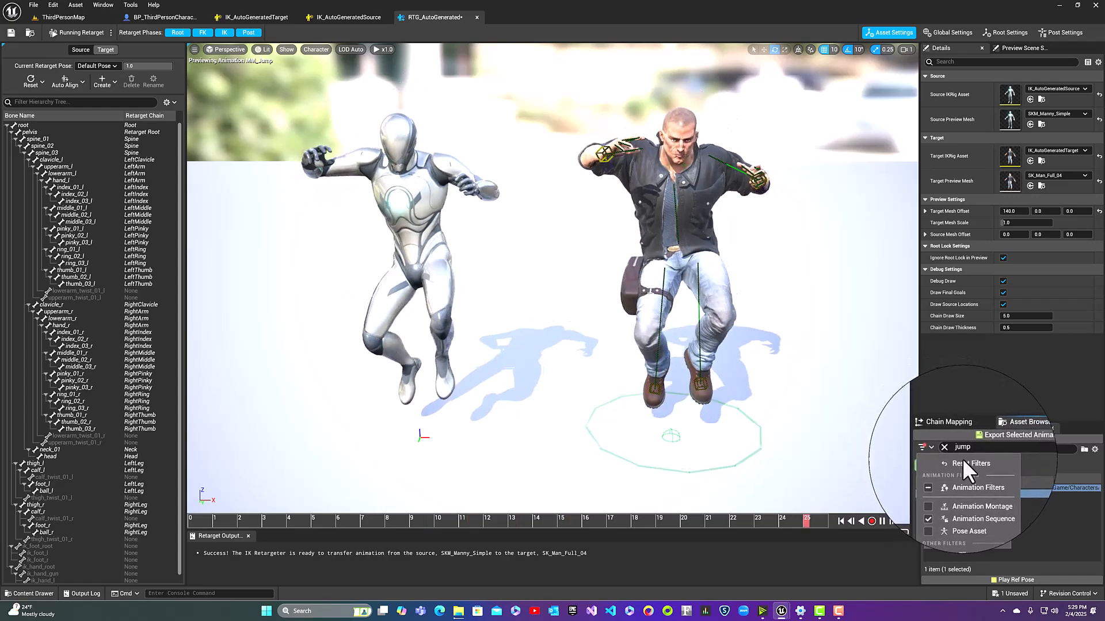
pyautogui.click(962, 461)
pyautogui.click(947, 449)
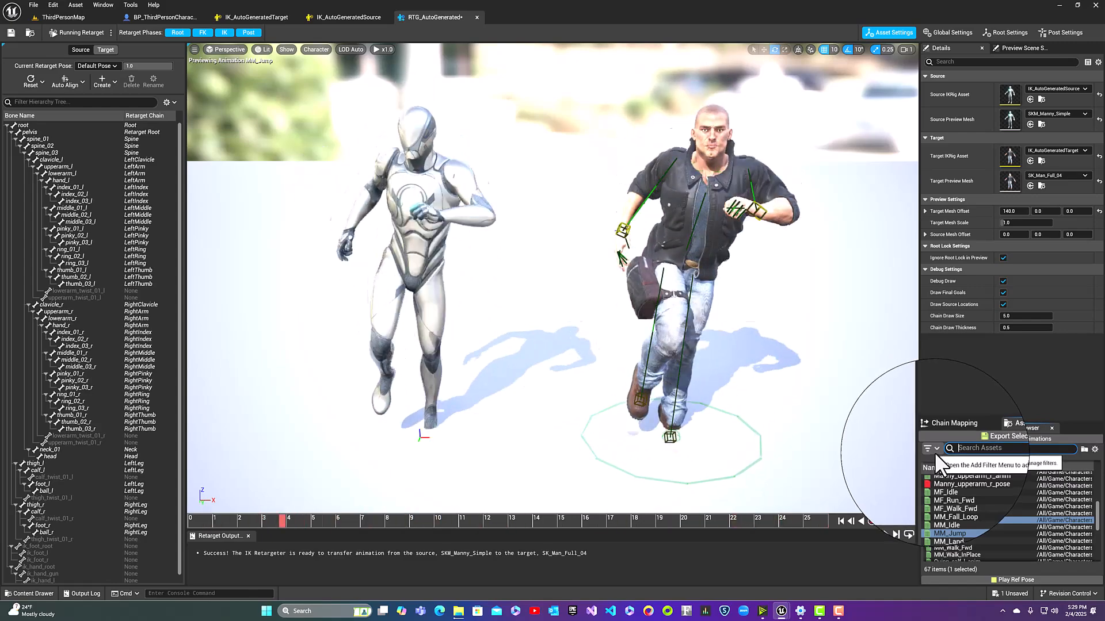
pyautogui.click(935, 448)
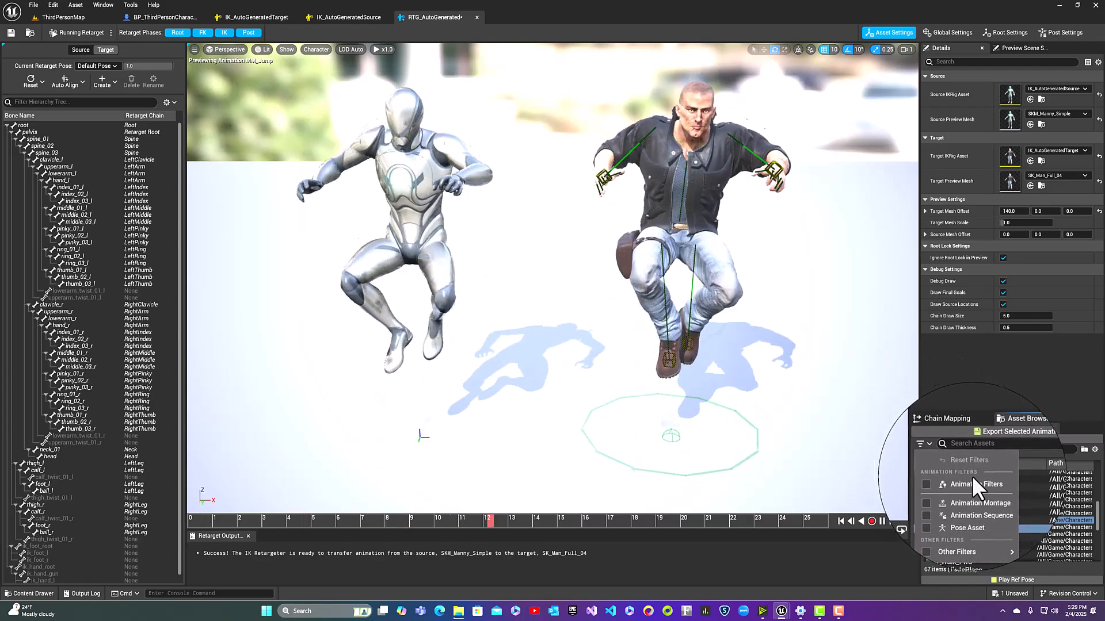
pyautogui.click(990, 508)
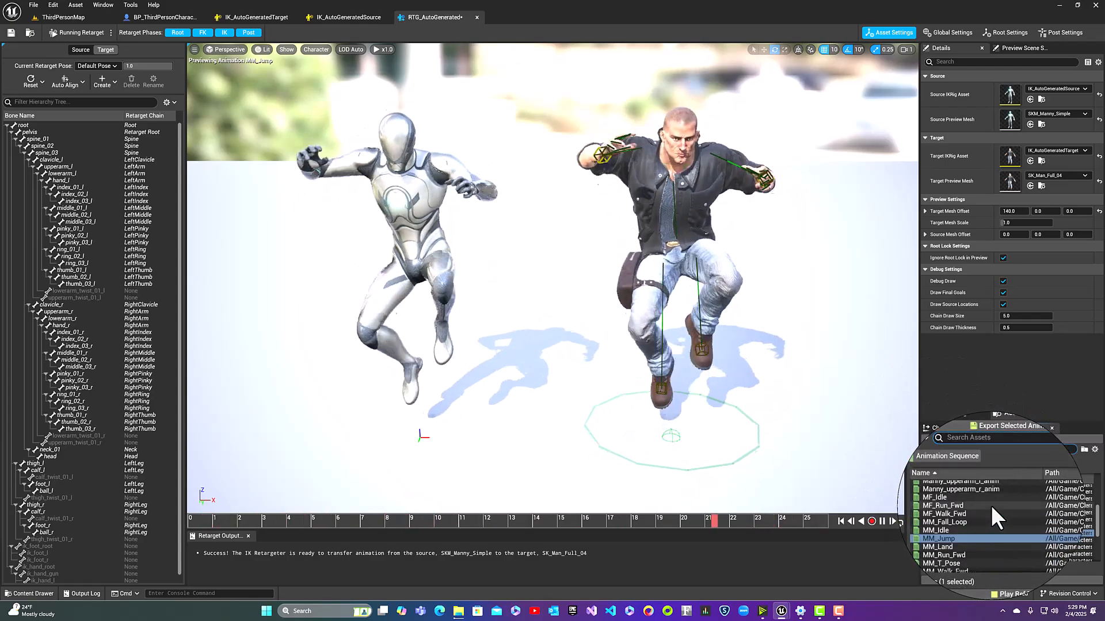
# Export all listed animation sequences as retargeted copies into the Man/RetargetedAnimations/AnimationSequences folder
pyautogui.click(950, 506)
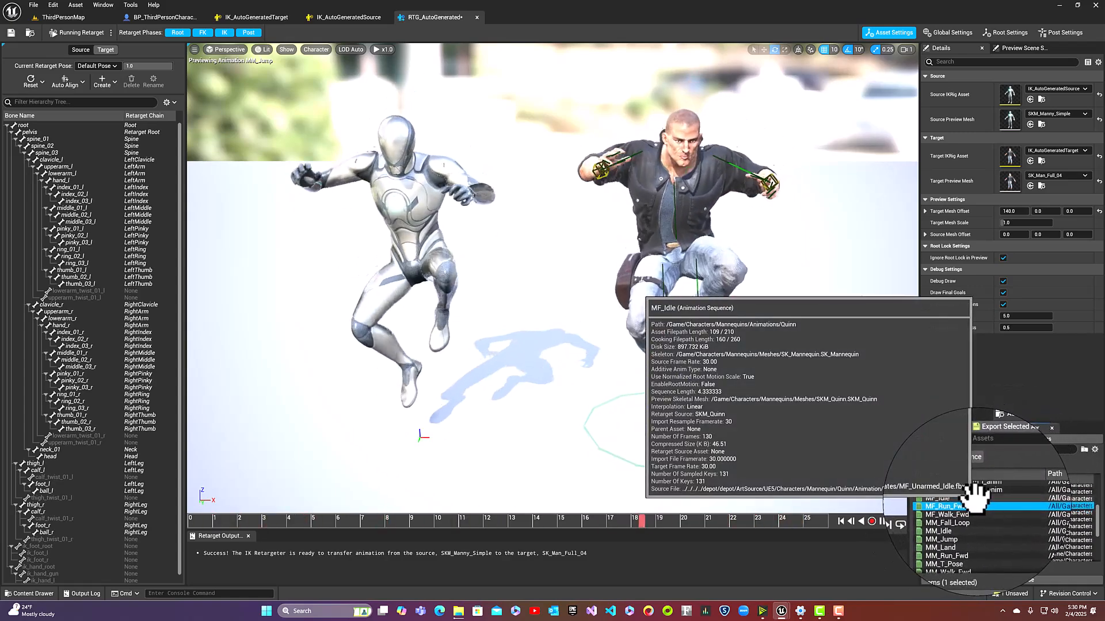
pyautogui.hotkey('ctrl', 'a')
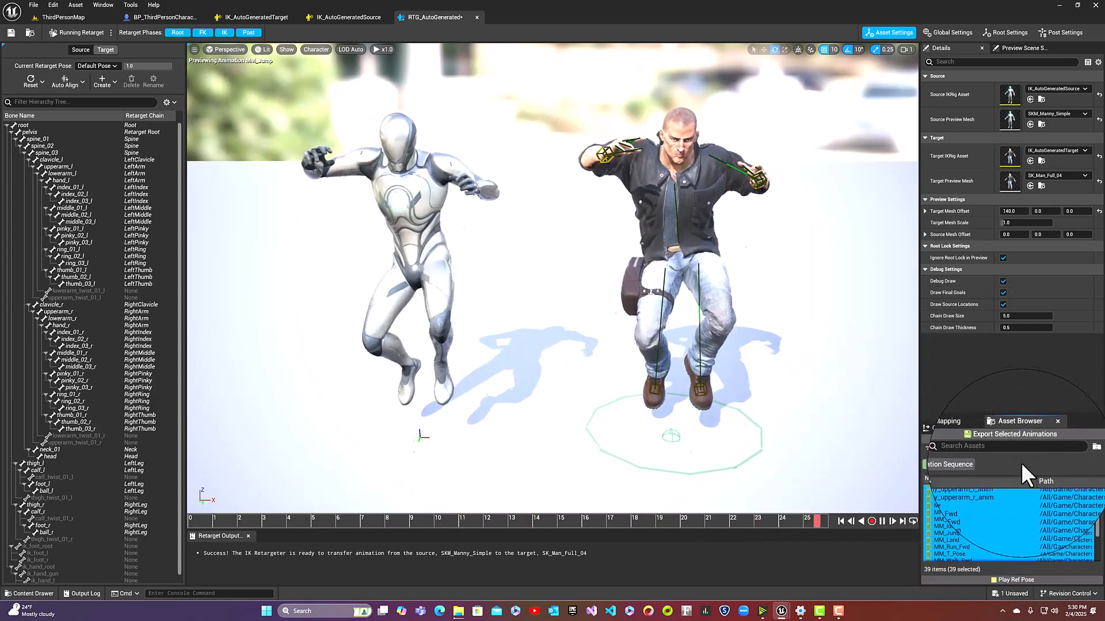
pyautogui.click(1011, 439)
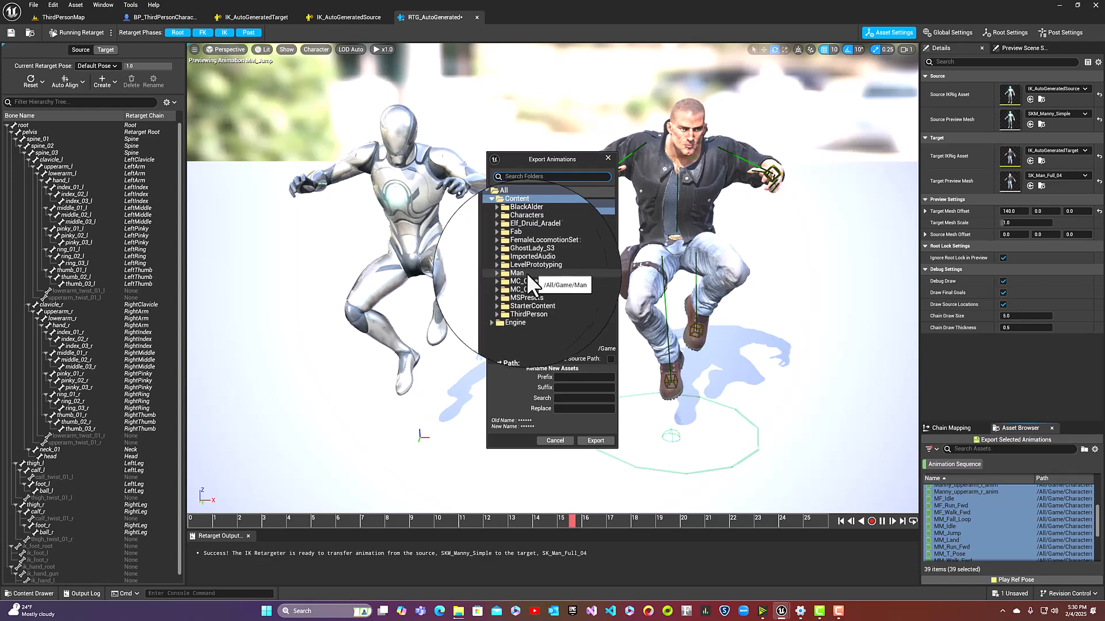
pyautogui.click(501, 272)
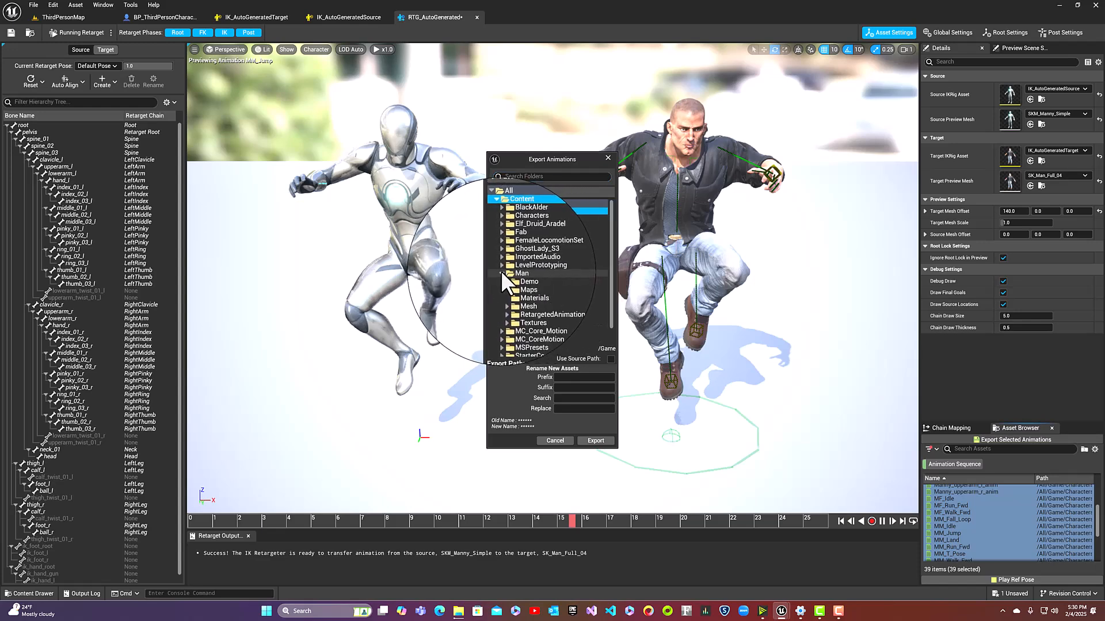
pyautogui.click(506, 309)
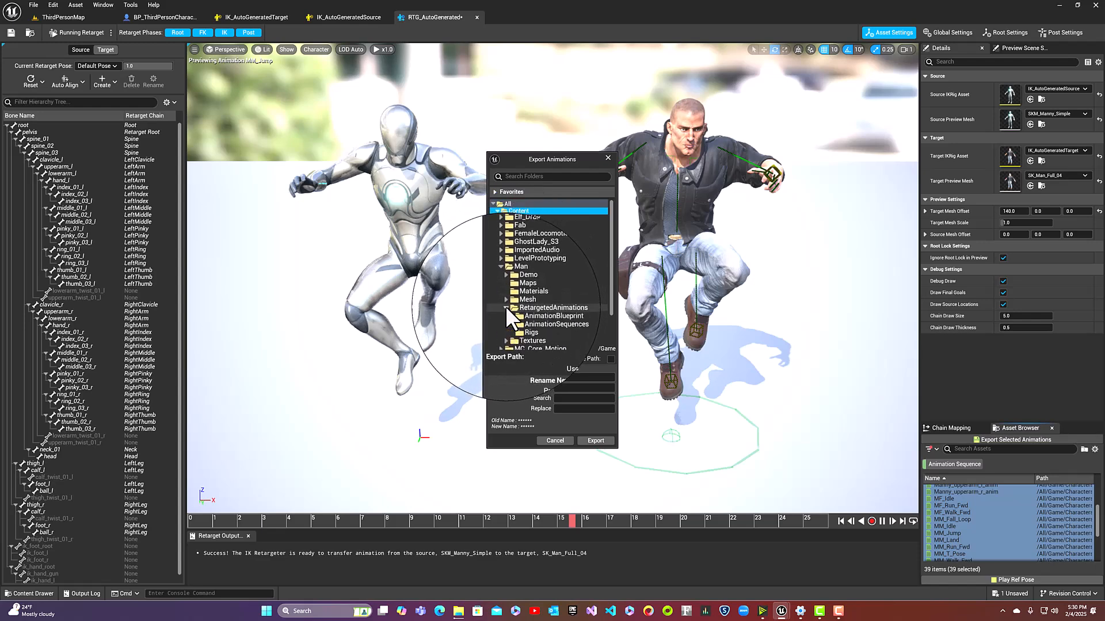
pyautogui.click(547, 322)
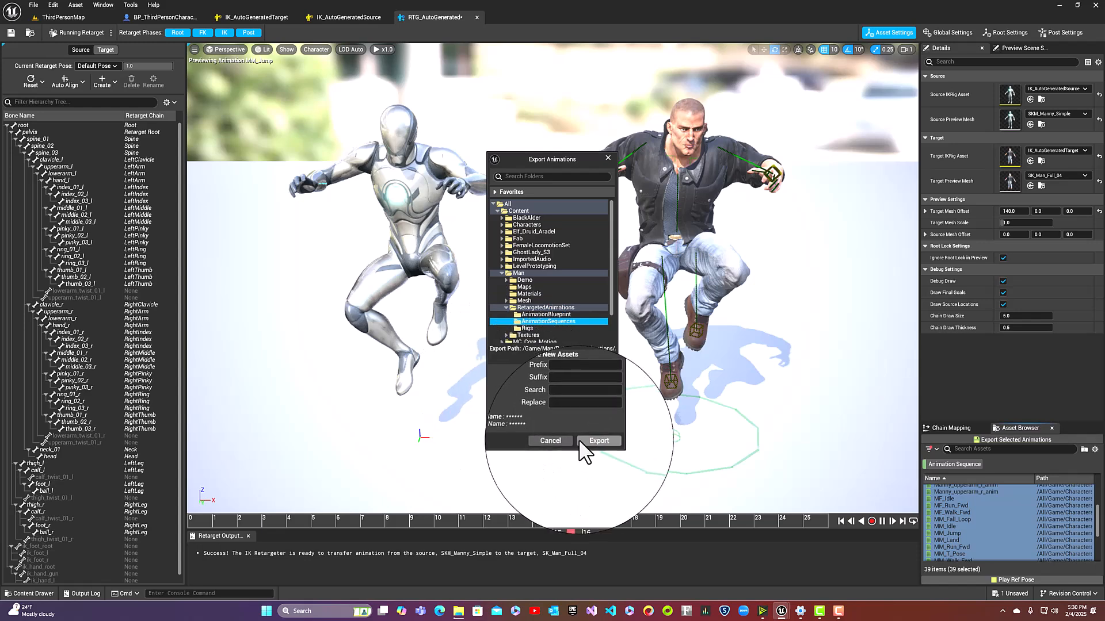
pyautogui.click(592, 441)
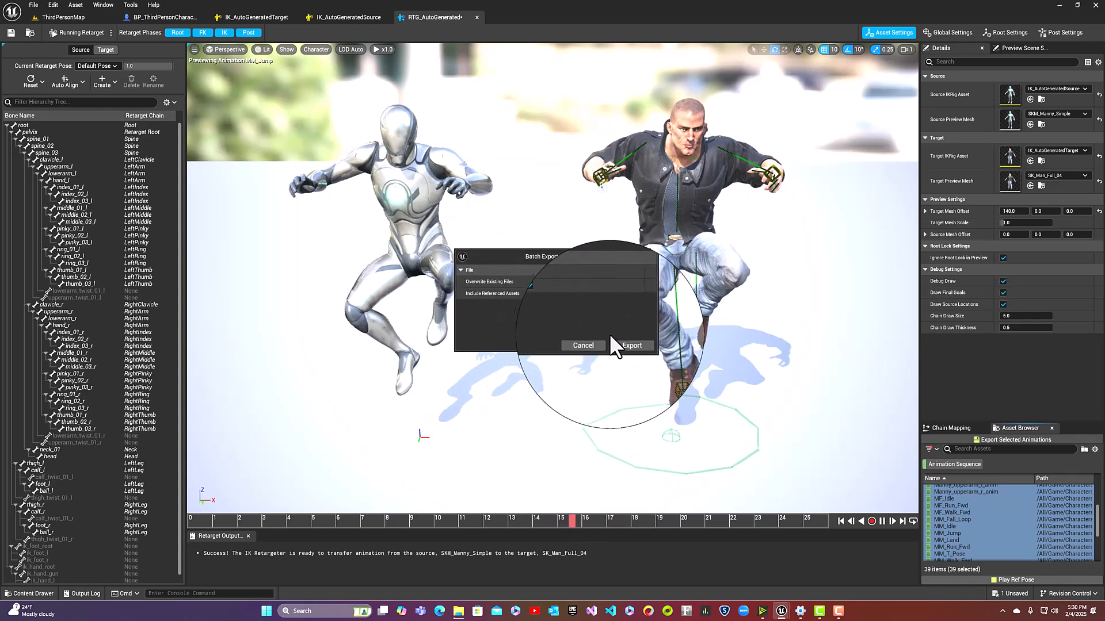
pyautogui.click(628, 344)
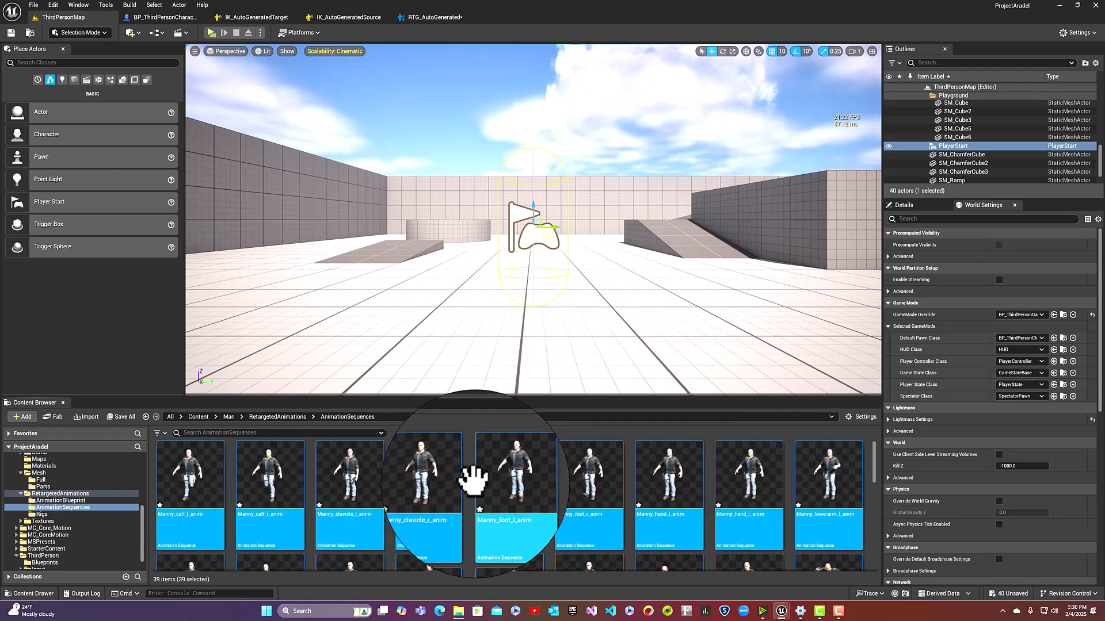
# Save the newly exported animation sequences and look through them in the AnimationSequences folder
pyautogui.scroll(-6, 462, 491)
pyautogui.scroll(6, 455, 492)
pyautogui.scroll(-1, 464, 488)
pyautogui.scroll(-3, 464, 485)
pyautogui.scroll(-3, 471, 482)
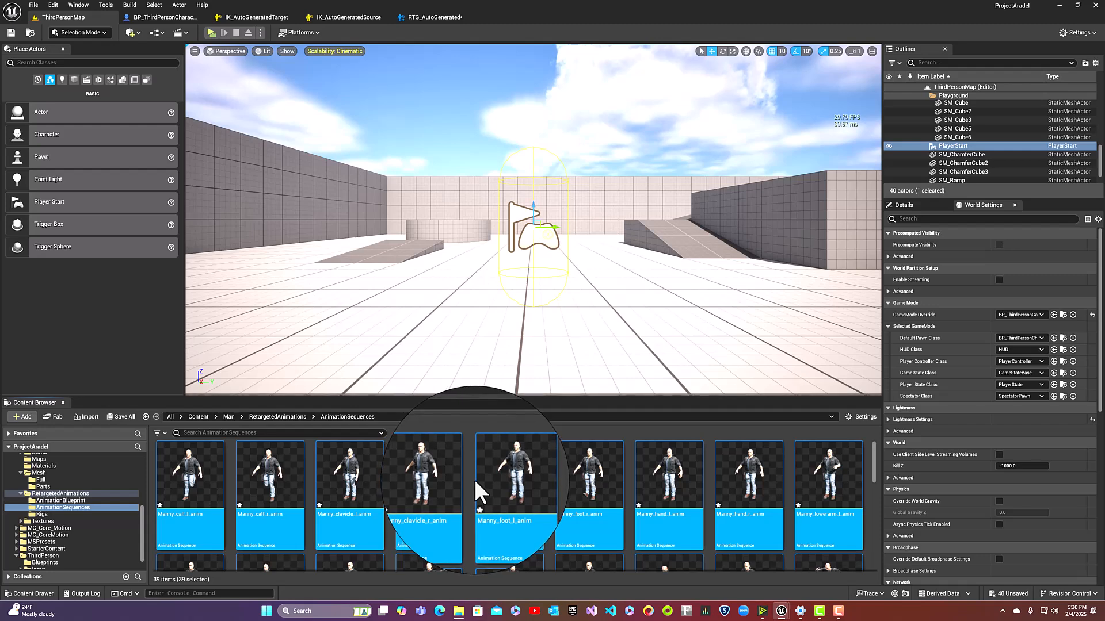
pyautogui.hotkey('ctrl', 's')
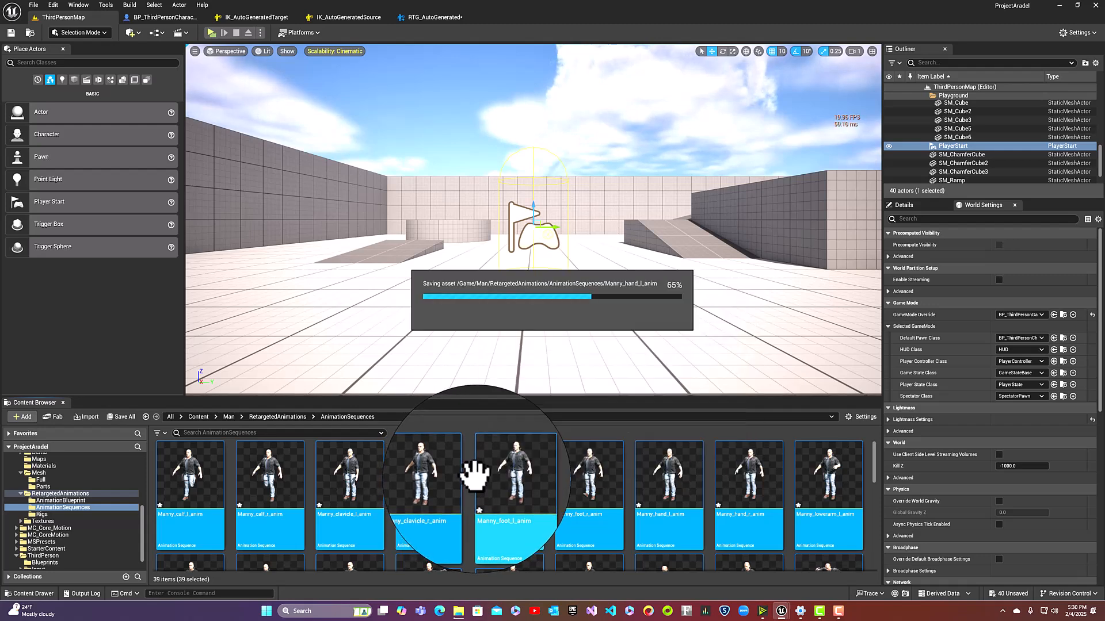
pyautogui.scroll(-3, 460, 476)
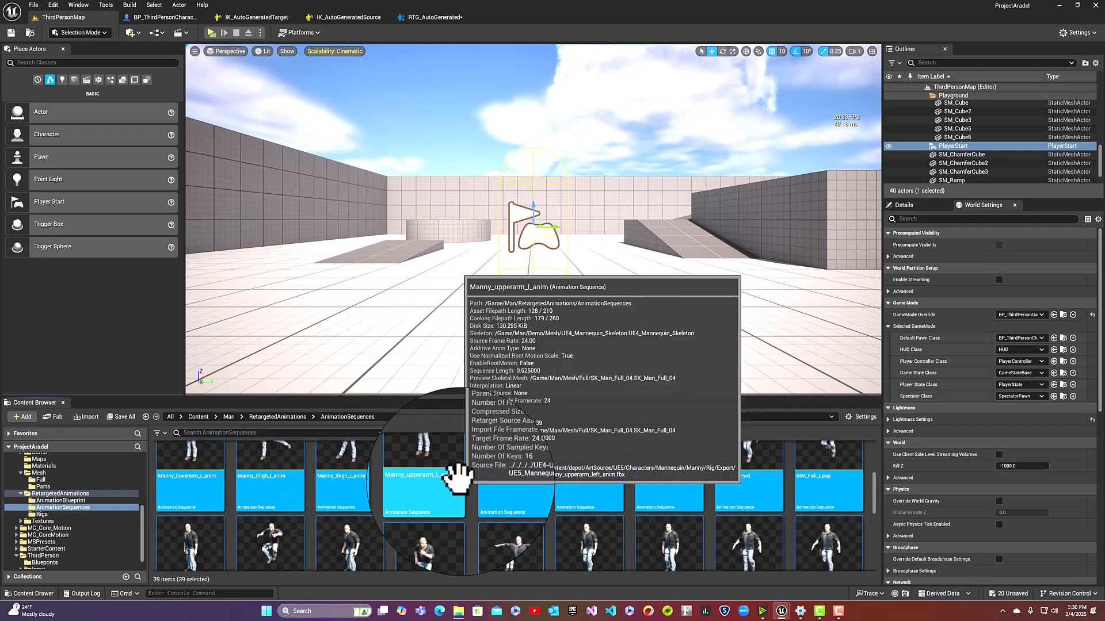
pyautogui.scroll(-3, 518, 478)
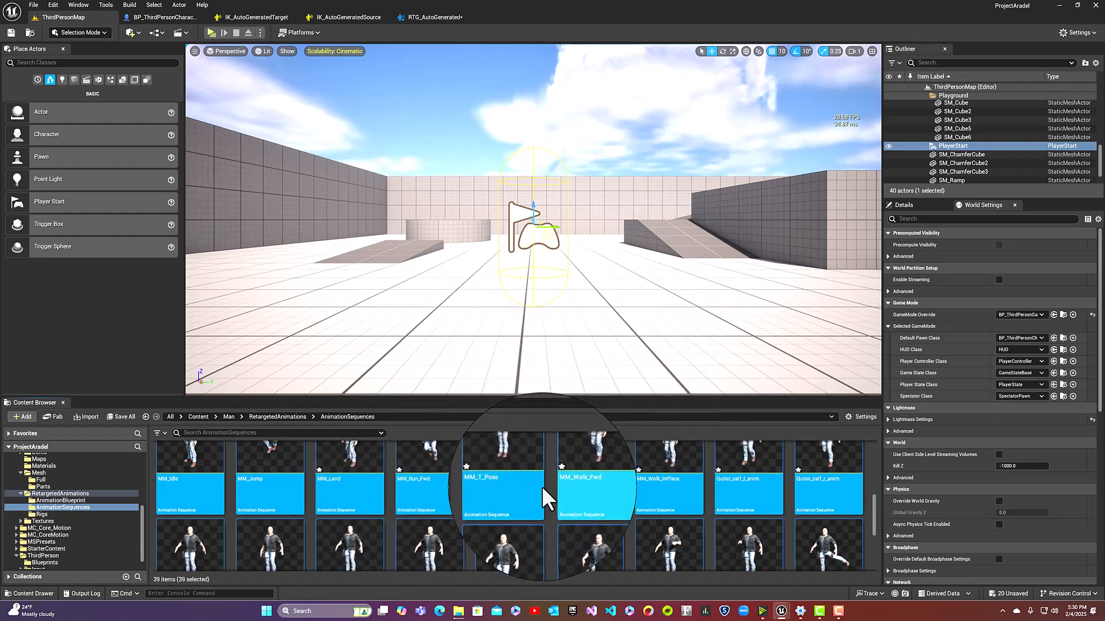
pyautogui.scroll(-3, 411, 496)
pyautogui.scroll(4, 411, 496)
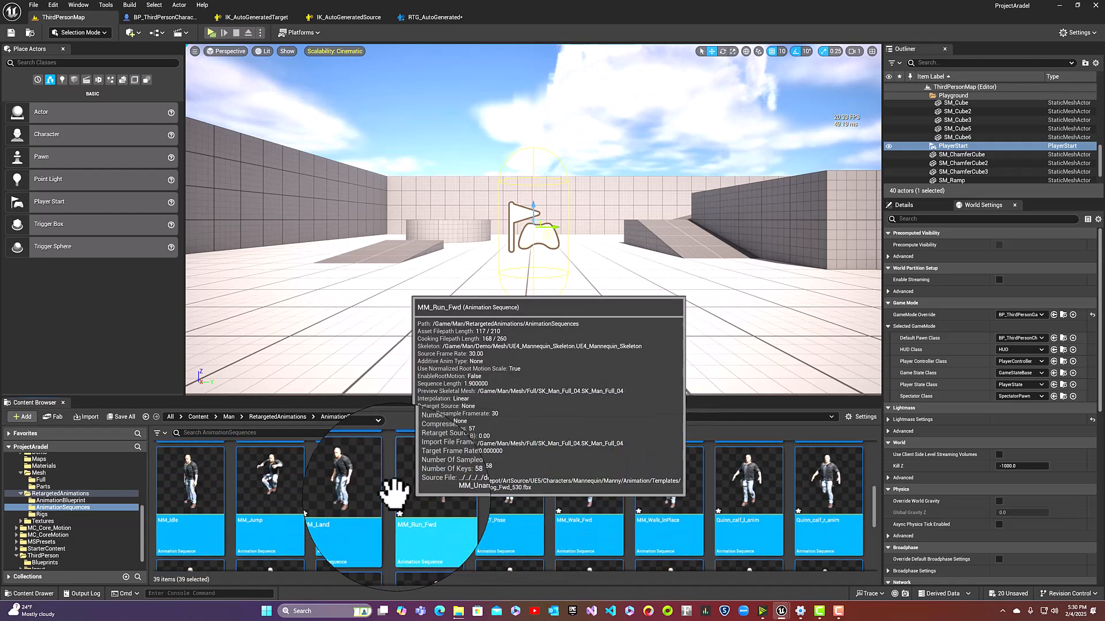
# Reselect every animation sequence in the AnimationSequences folder and save those still unsaved
pyautogui.click(380, 502)
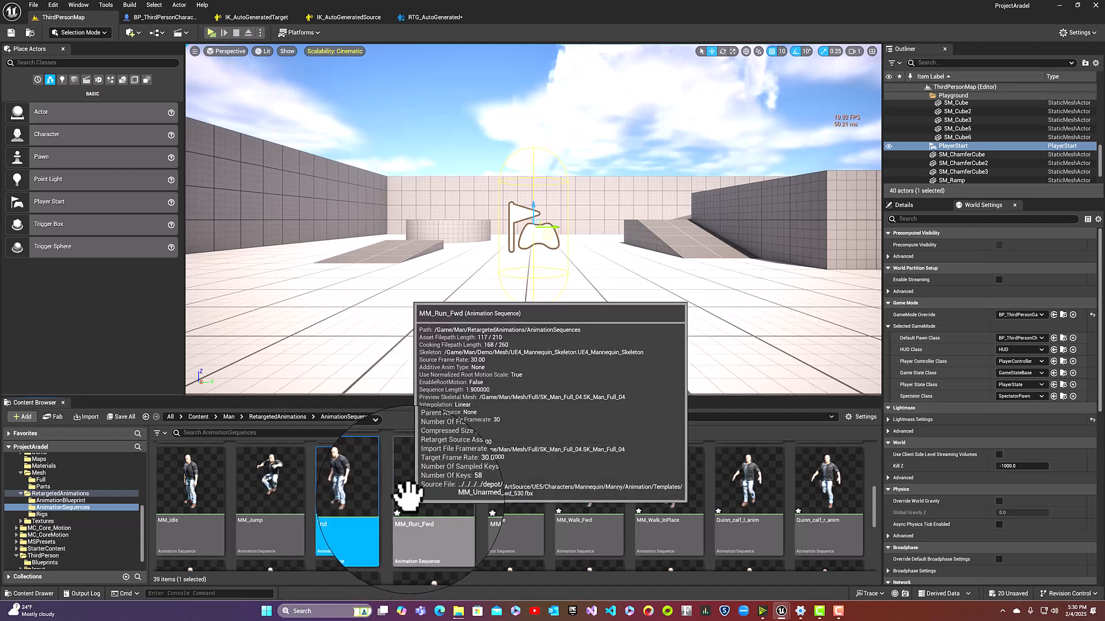
pyautogui.hotkey('ctrl', 'a')
pyautogui.hotkey('ctrl', 's')
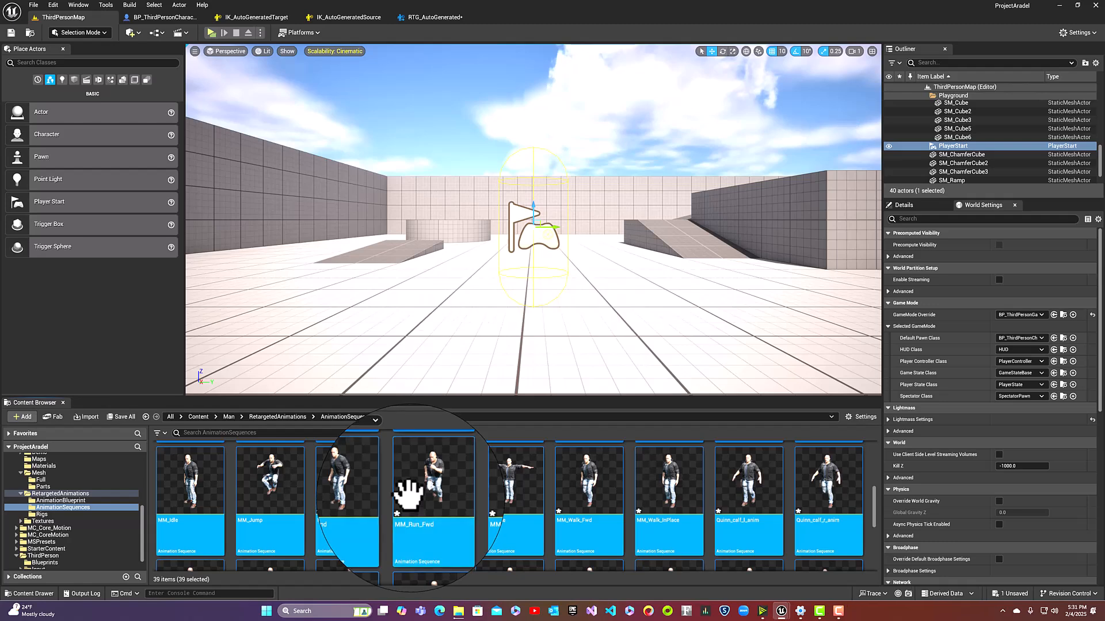
# Save all remaining modified content, including the RTG_AutoGenerated retargeter asset
pyautogui.scroll(-1, 408, 493)
pyautogui.scroll(2, 408, 493)
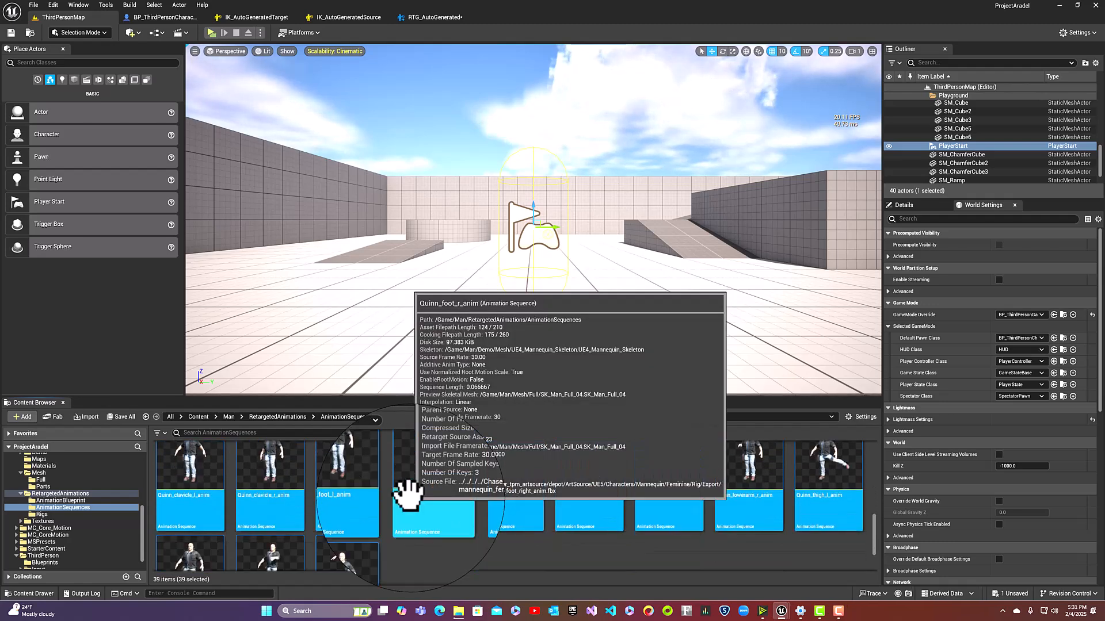
pyautogui.scroll(5, 409, 489)
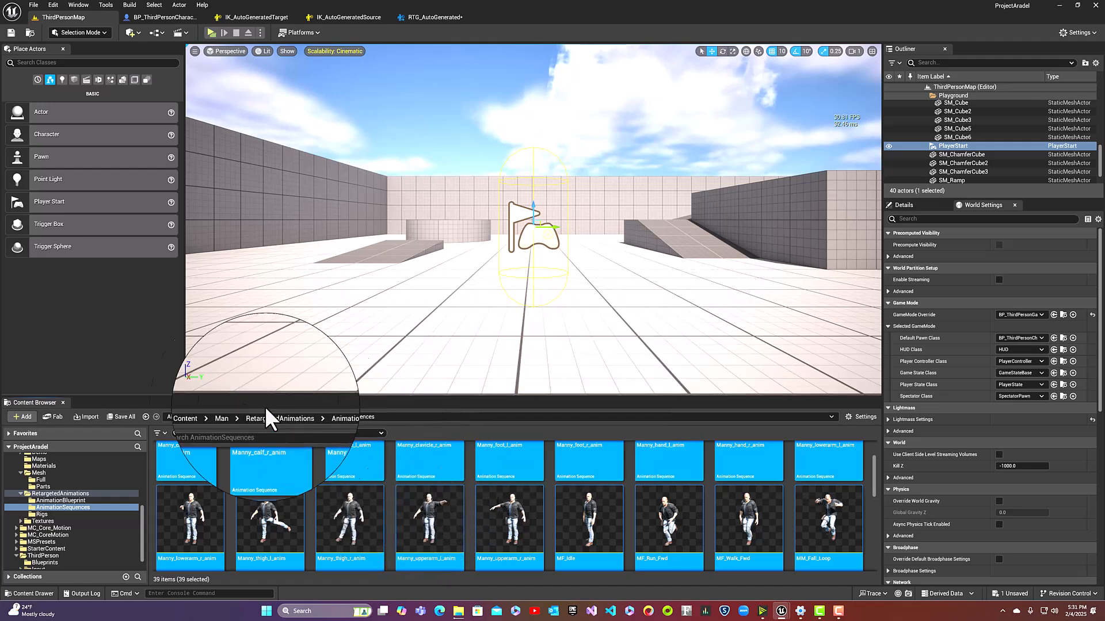
pyautogui.click(123, 416)
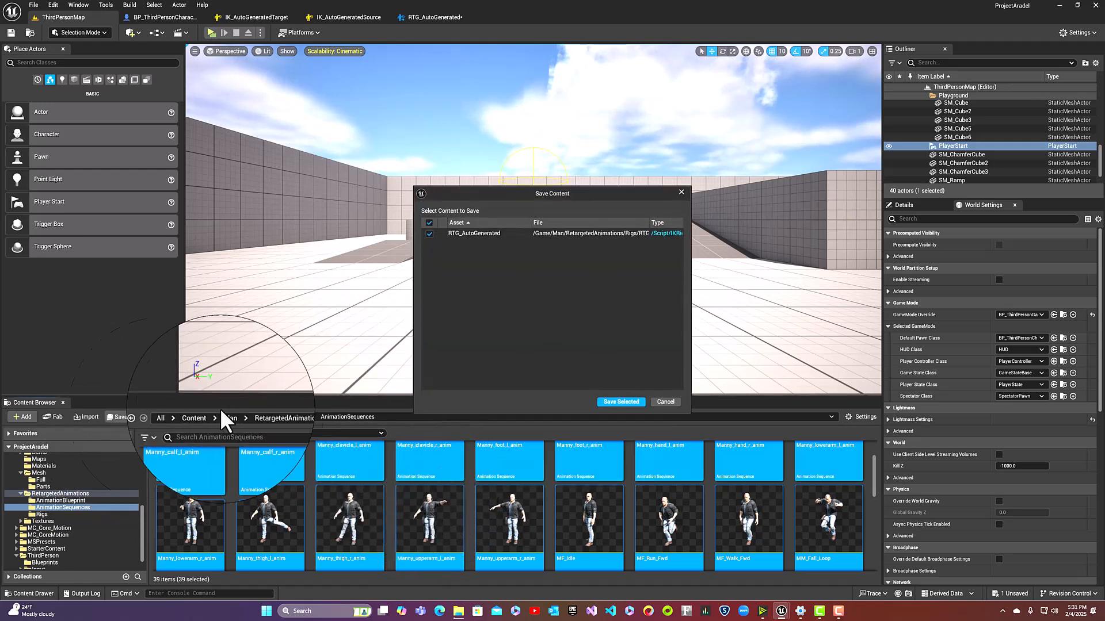
pyautogui.click(614, 403)
pyautogui.scroll(2, 573, 443)
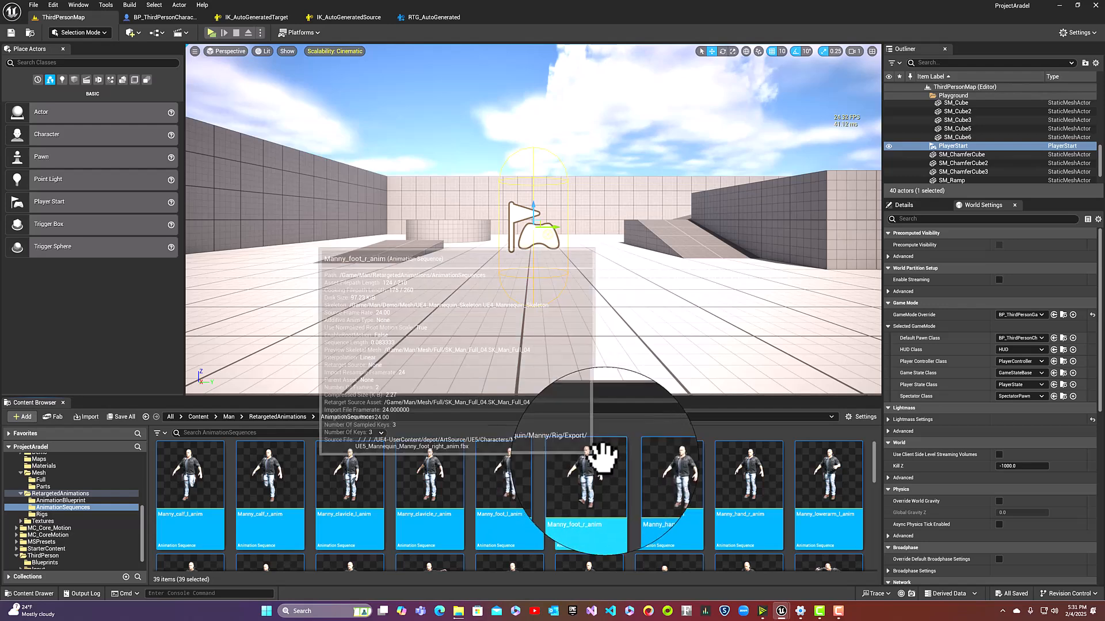
# Go to Content/Characters/Mannequins/Animations and start Retarget Animations for the ABP_Manny animation blueprint
pyautogui.moveTo(643, 464)
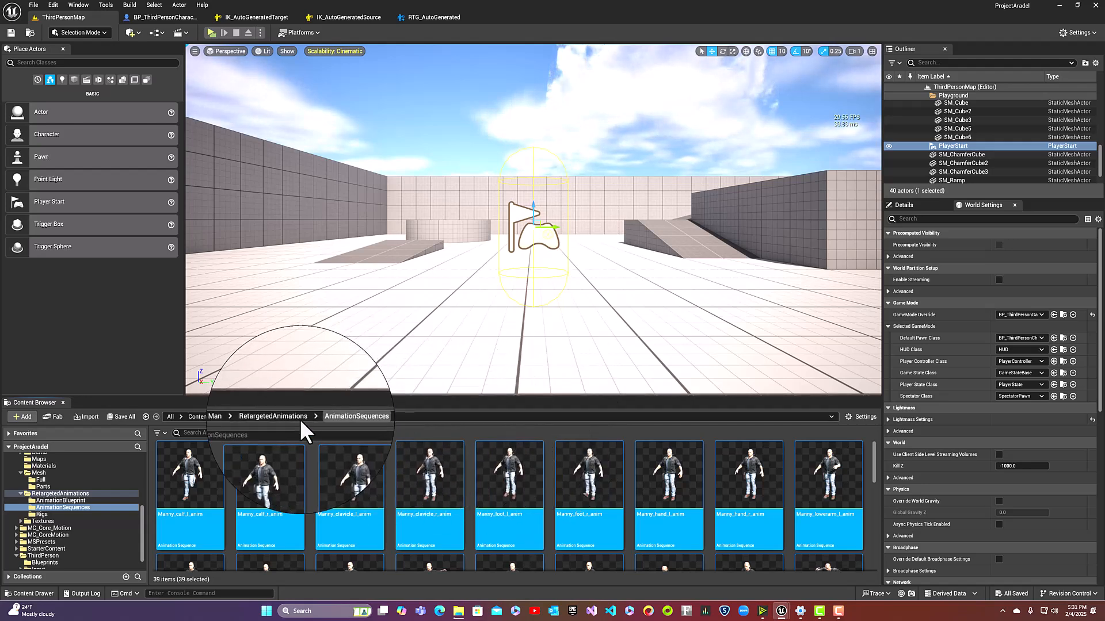
pyautogui.click(197, 416)
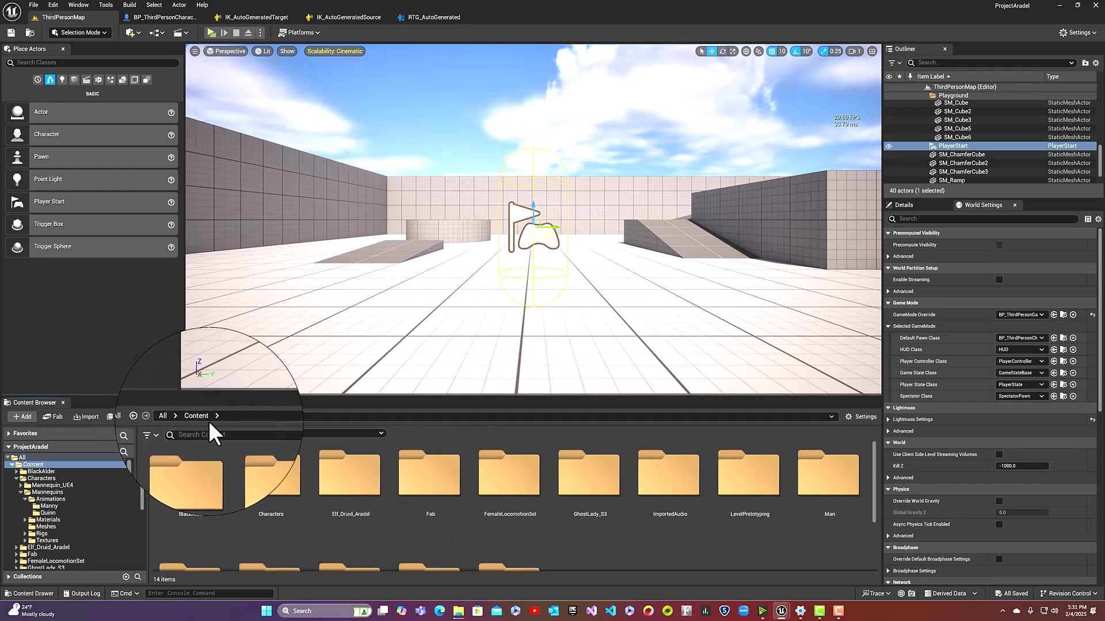
pyautogui.doubleClick(268, 477)
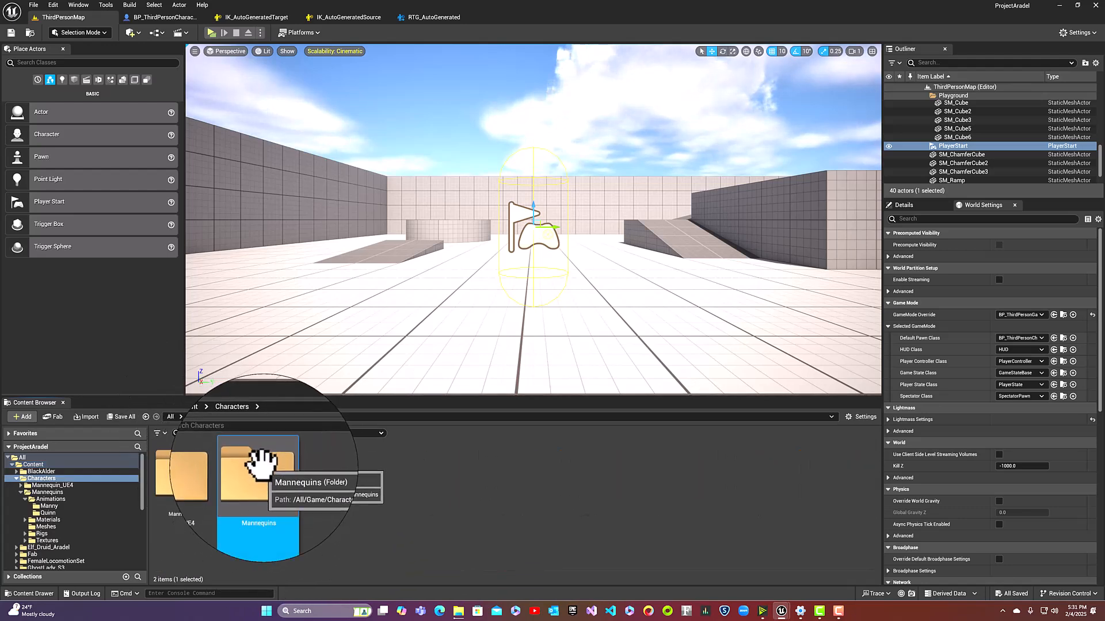
pyautogui.doubleClick(260, 462)
pyautogui.doubleClick(178, 469)
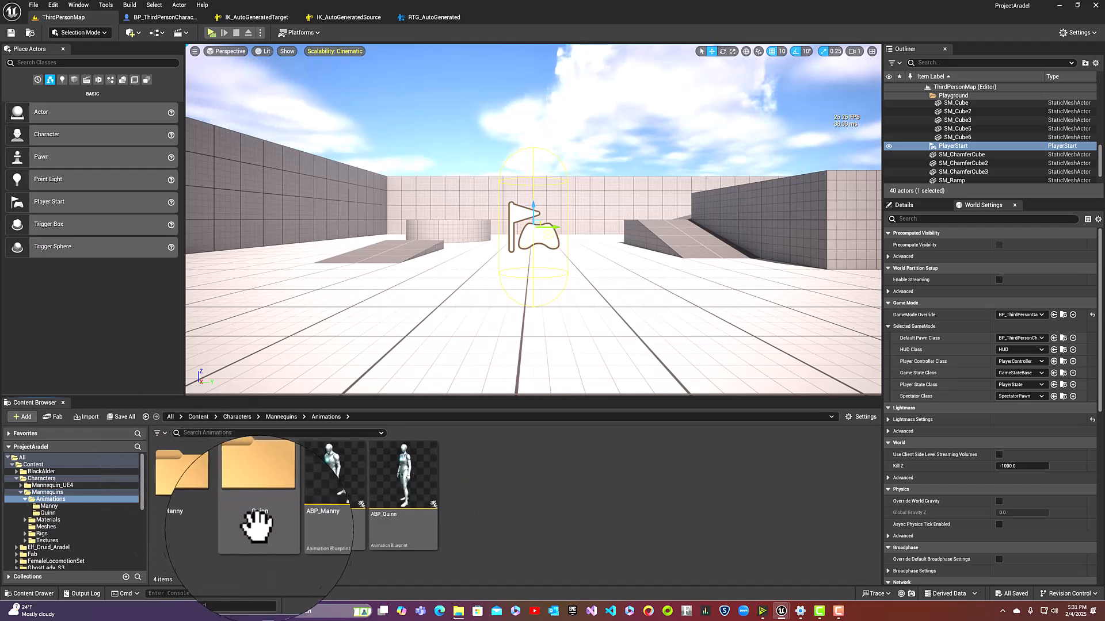
pyautogui.click(338, 509)
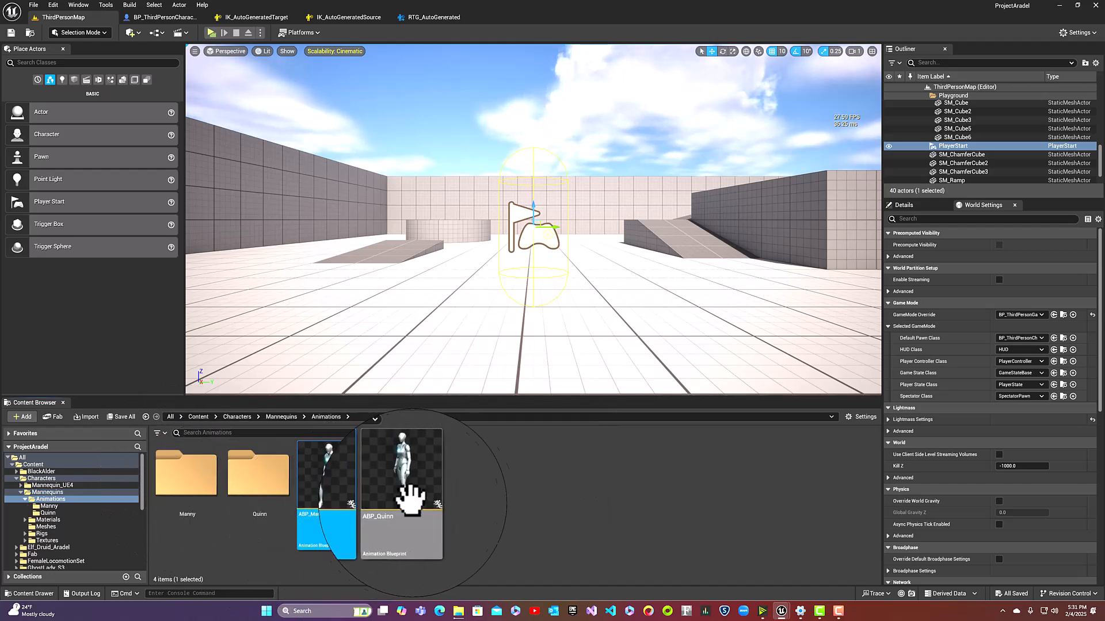
pyautogui.rightClick(318, 512)
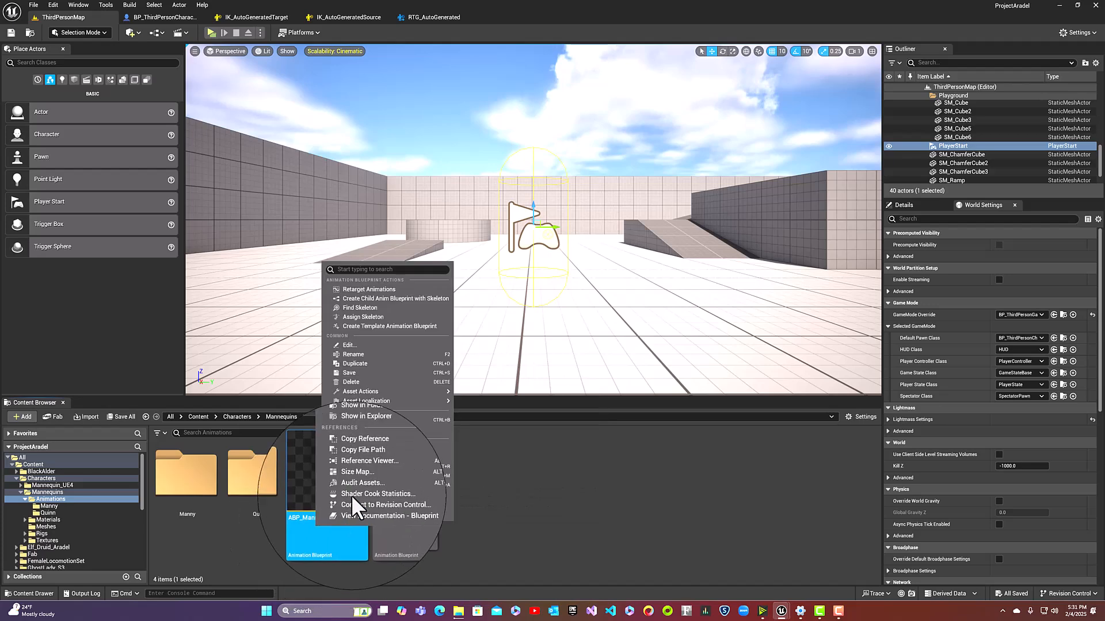
pyautogui.click(381, 288)
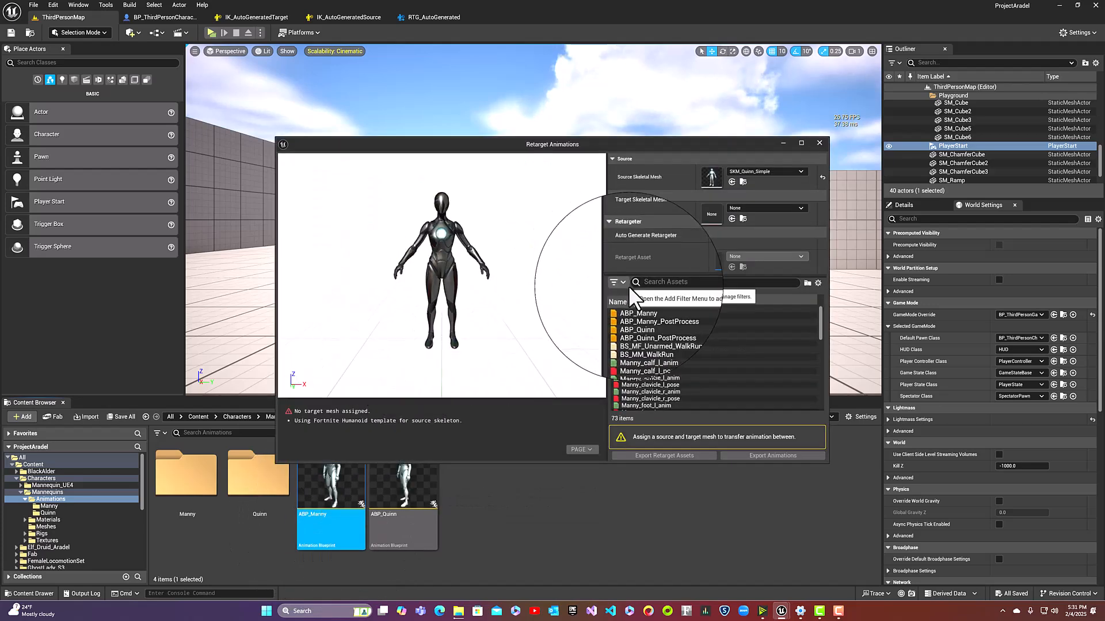
# Search the skeletal meshes for "Full" and set SK_Man_Full_04 as the retargeting's target skeletal mesh
pyautogui.click(761, 208)
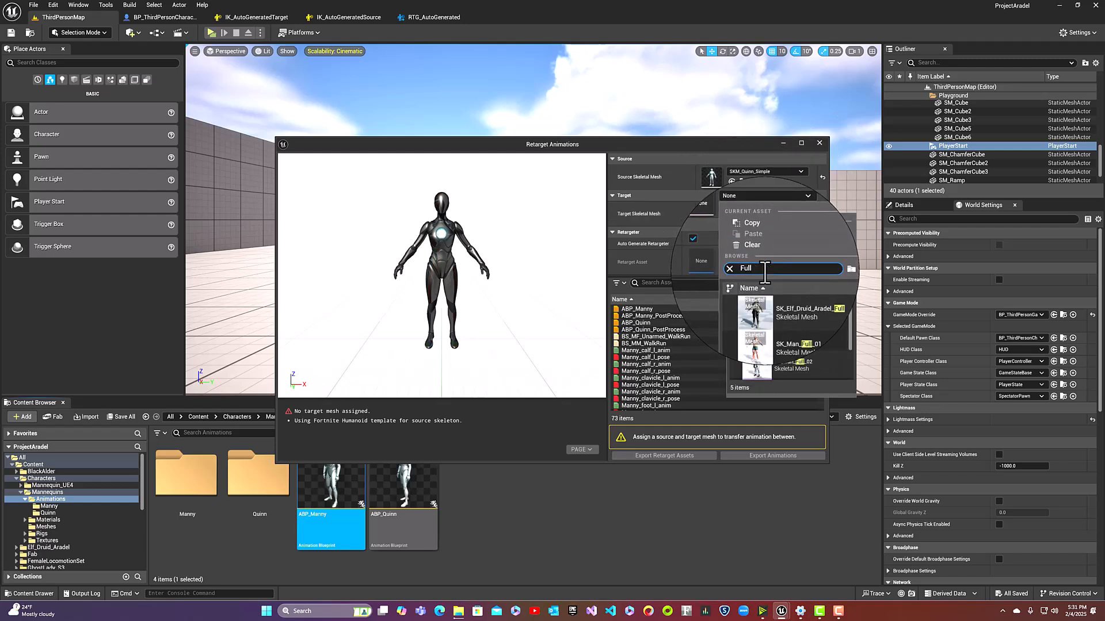
pyautogui.write('Full')
pyautogui.scroll(-2, 802, 313)
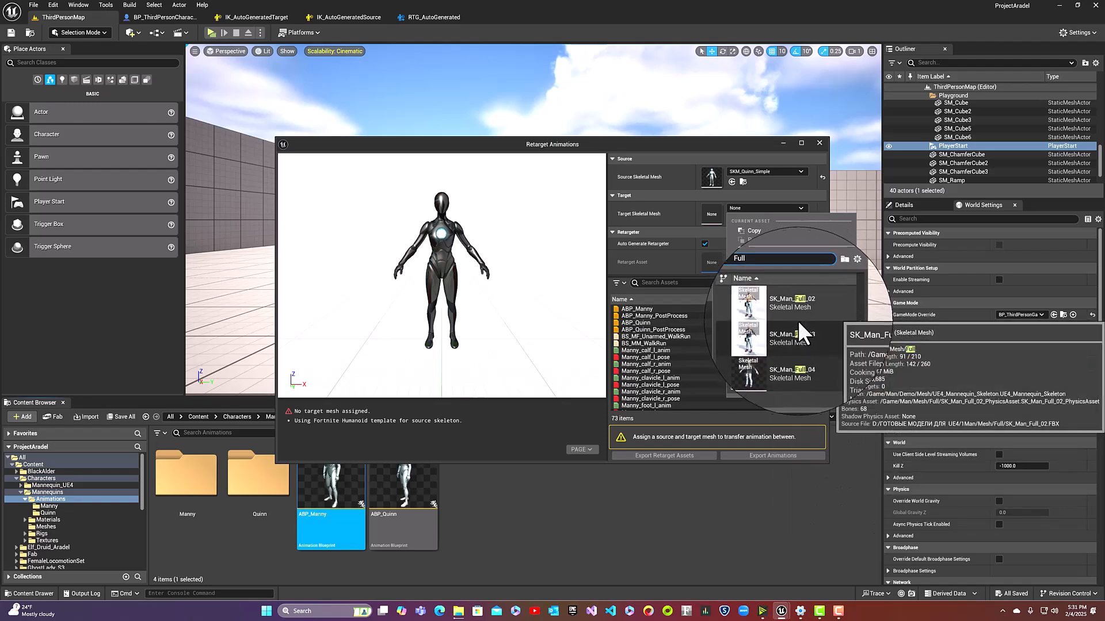
pyautogui.click(760, 359)
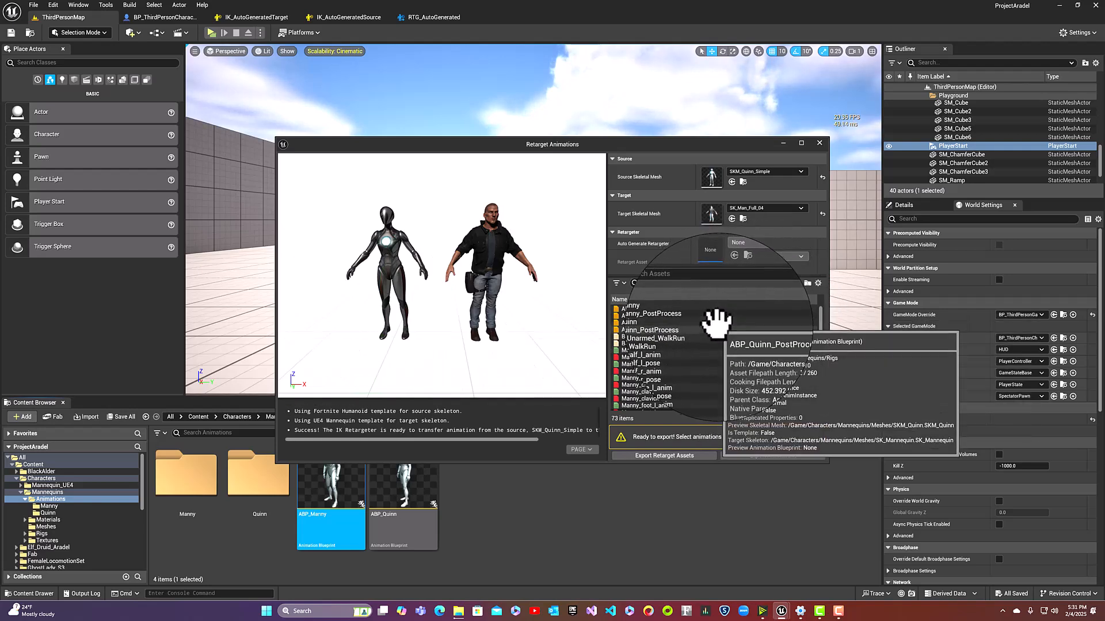
# Look through the retargetable assets and select ABP_Manny as the asset to export
pyautogui.scroll(-3, 689, 330)
pyautogui.scroll(-10, 689, 332)
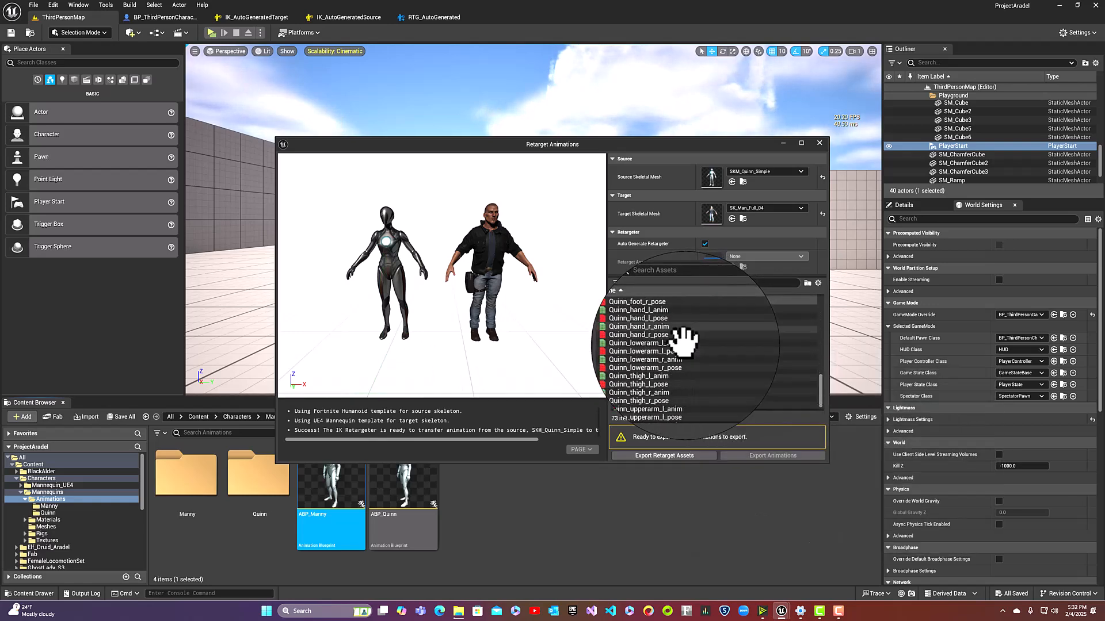
pyautogui.scroll(-3, 680, 341)
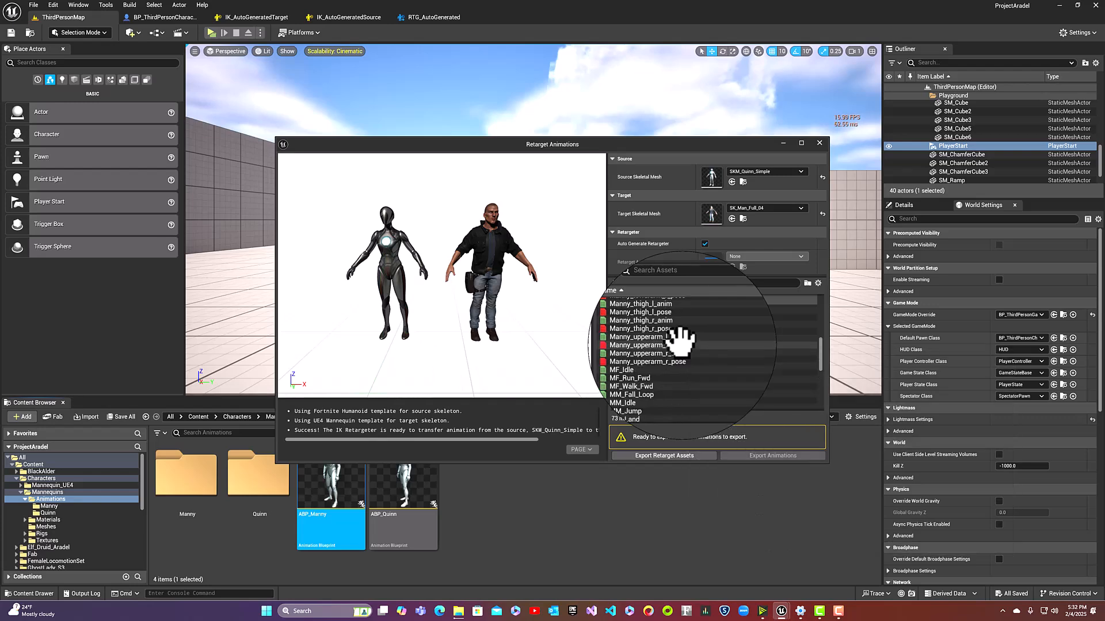
pyautogui.scroll(2, 680, 339)
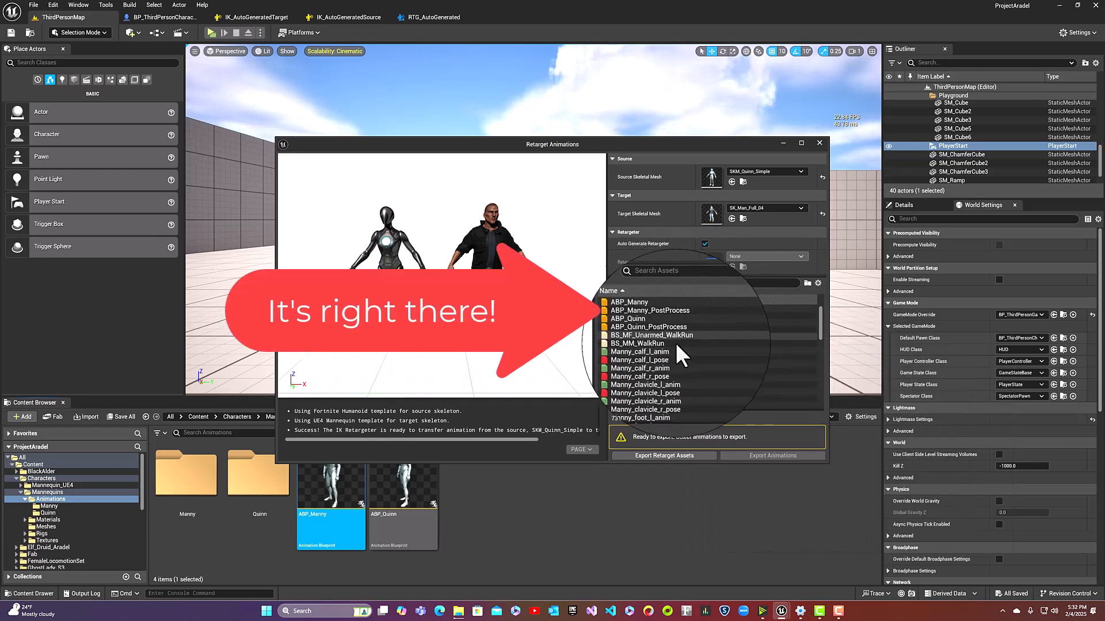
pyautogui.scroll(-7, 687, 343)
pyautogui.scroll(-5, 685, 344)
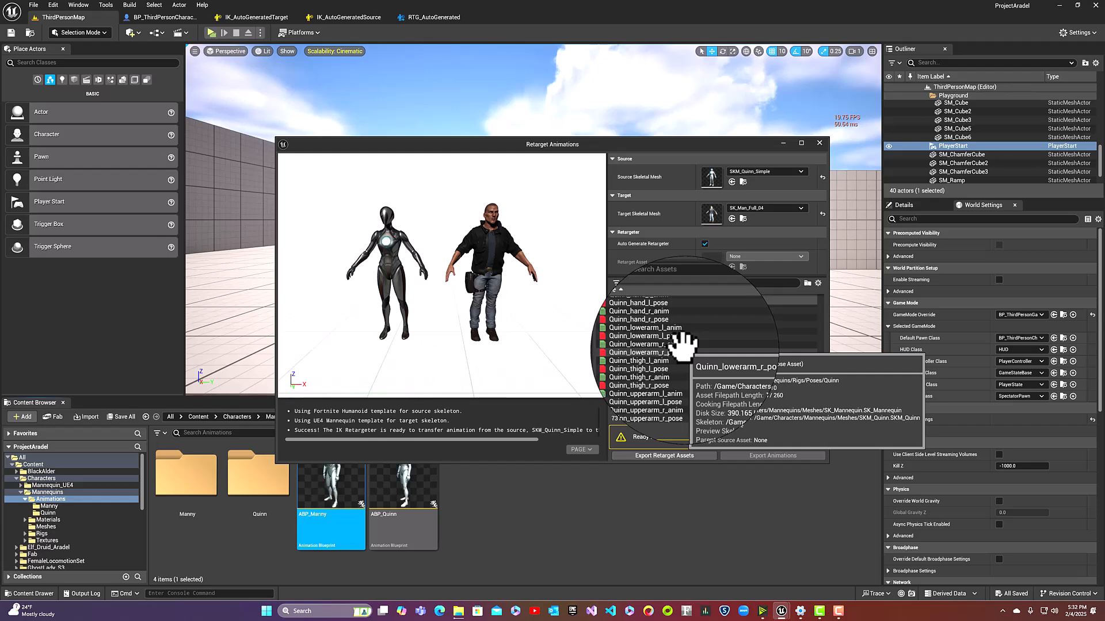
pyautogui.scroll(4, 685, 344)
pyautogui.scroll(8, 682, 343)
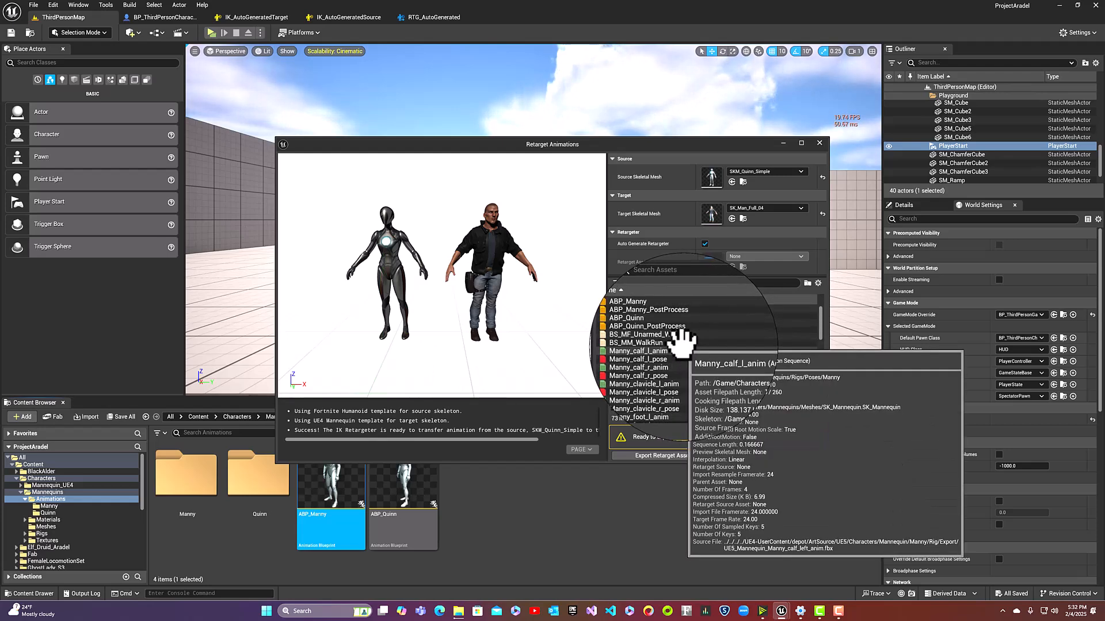
pyautogui.click(637, 309)
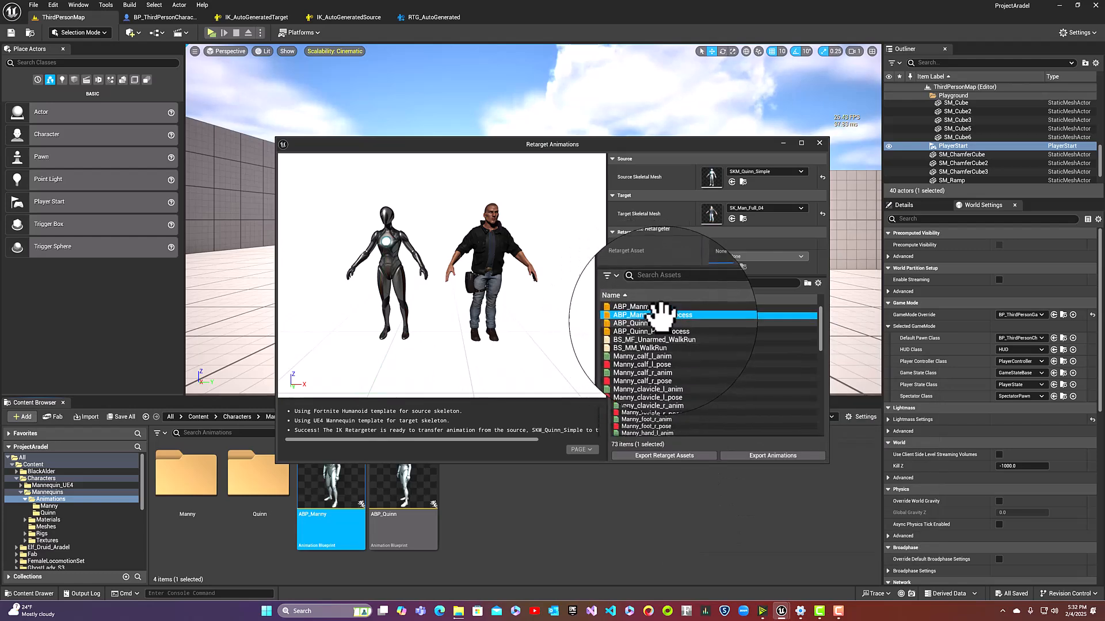
pyautogui.click(644, 308)
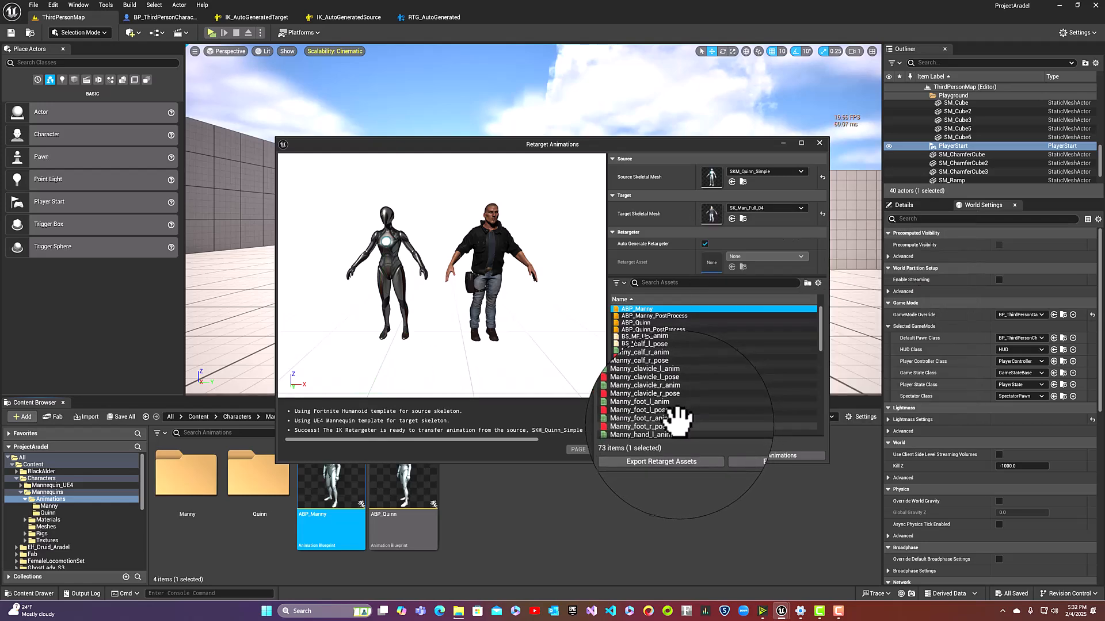
# Export the selected ABP_Manny blueprint to the Man/RetargetedAnimations/AnimationBlueprint folder
pyautogui.click(764, 454)
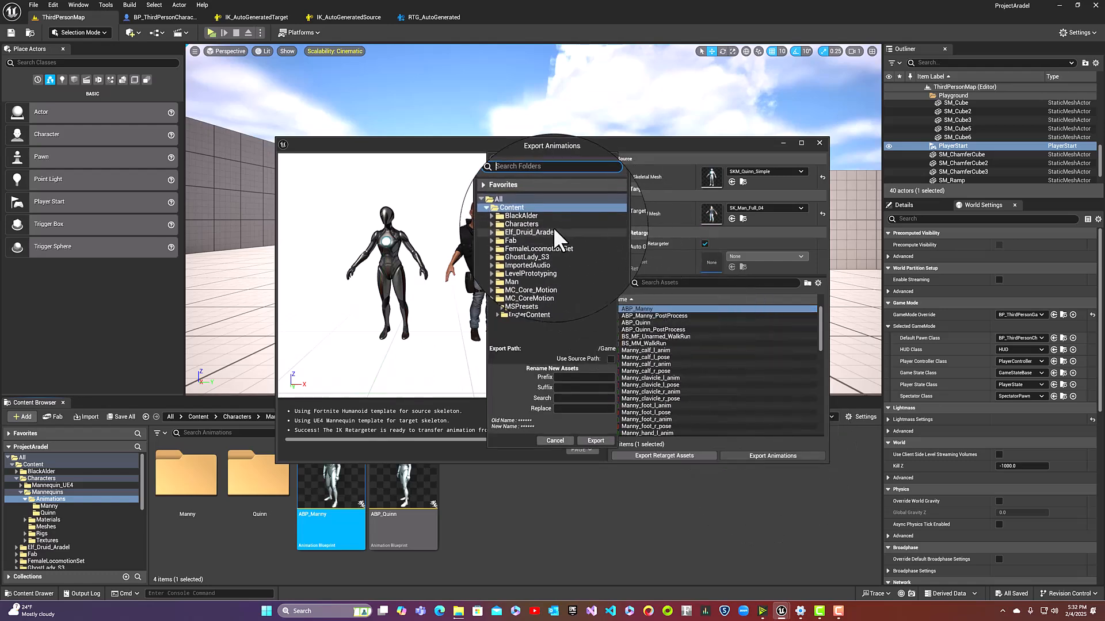
pyautogui.click(501, 274)
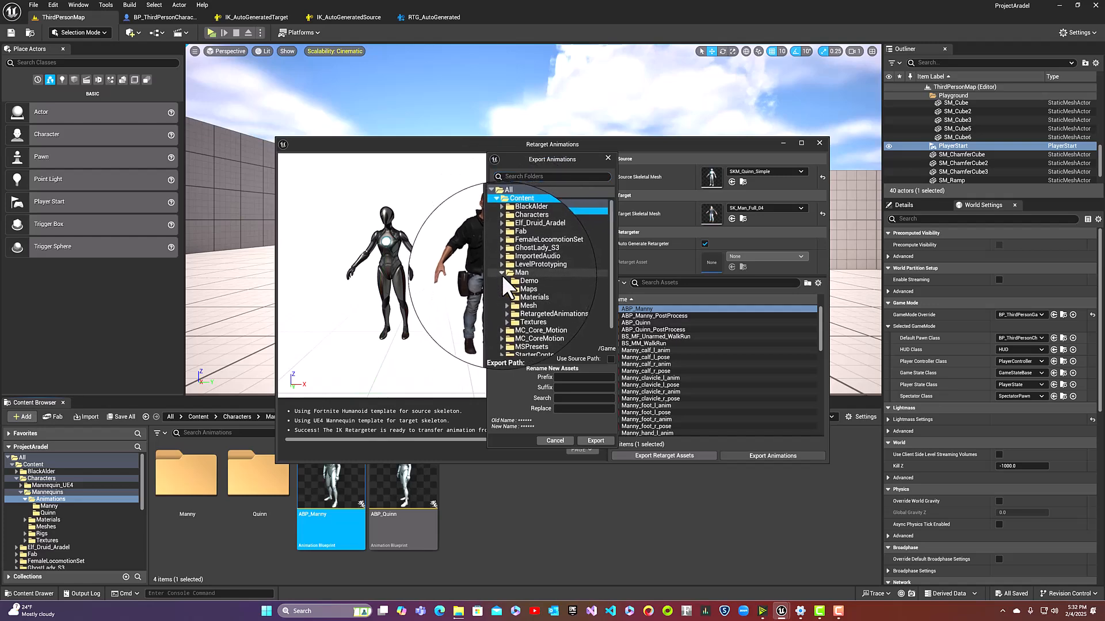
pyautogui.click(502, 306)
pyautogui.click(530, 315)
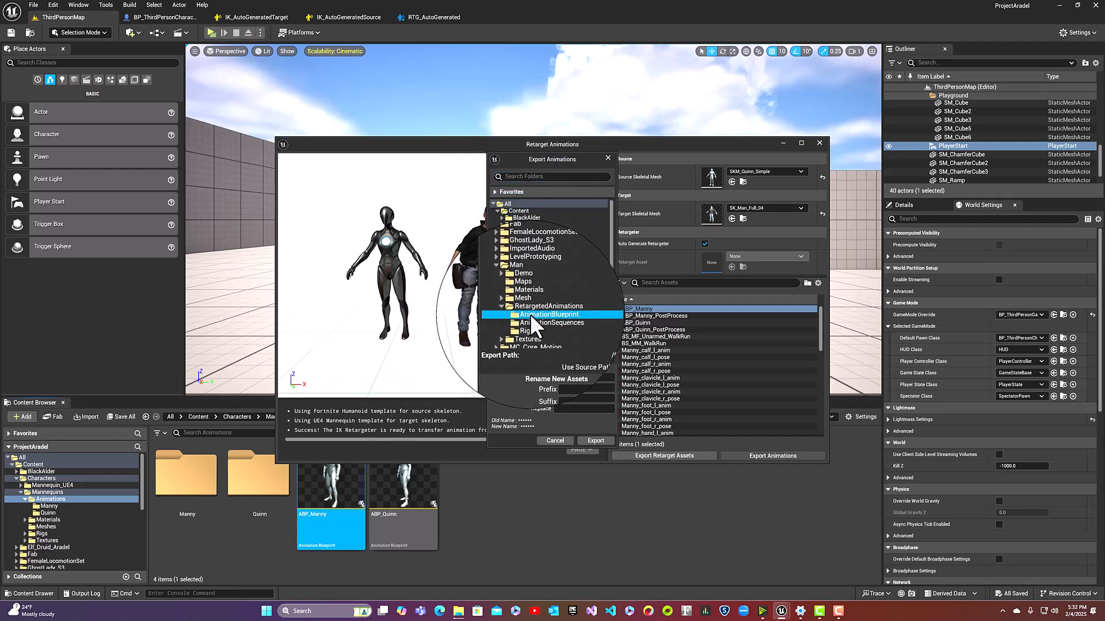
pyautogui.click(593, 441)
pyautogui.click(632, 343)
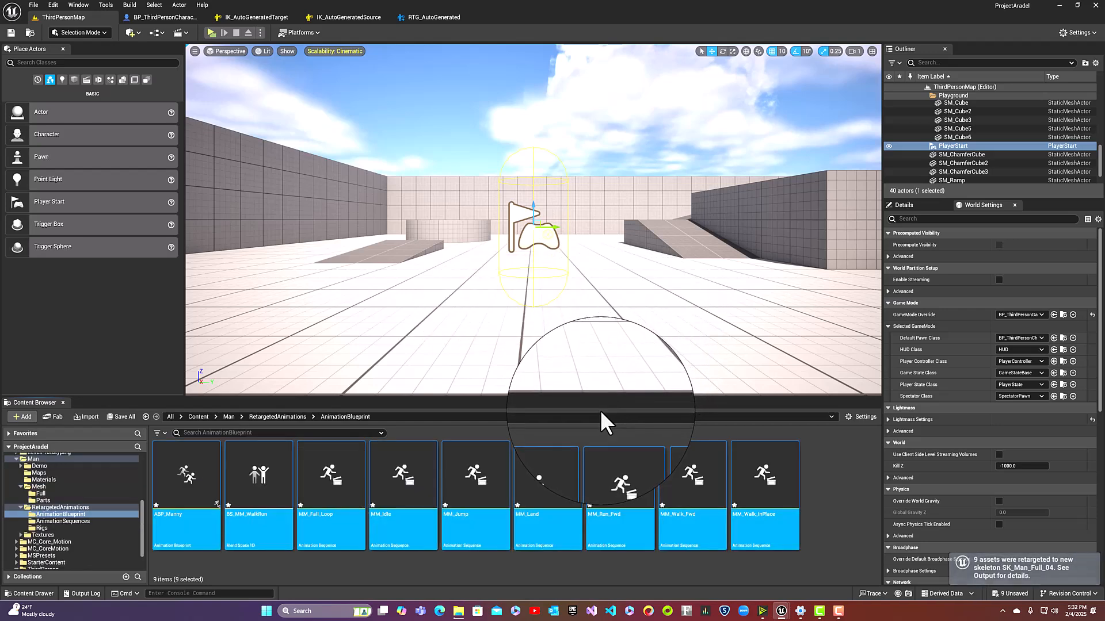
# Select all retargeted assets in the AnimationBlueprint folder, from ABP_Manny to MM_Walk_InPlace, and save them
pyautogui.click(810, 472)
pyautogui.click(199, 521)
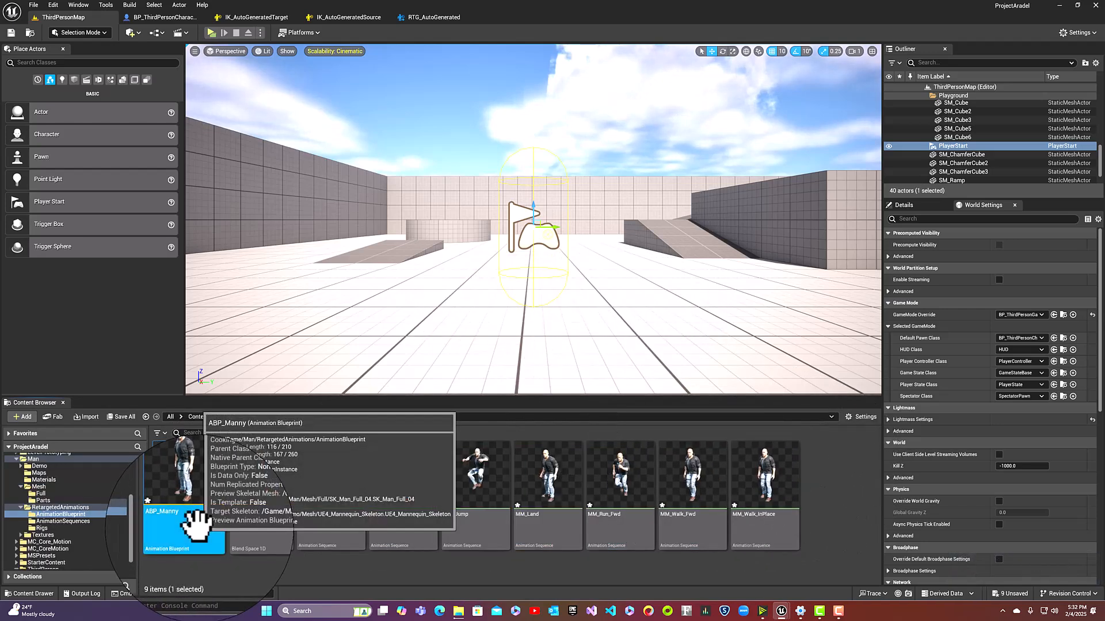
pyautogui.keyDown('shift'); pyautogui.click(760, 534); pyautogui.keyUp('shift')
pyautogui.hotkey('ctrl', 's')
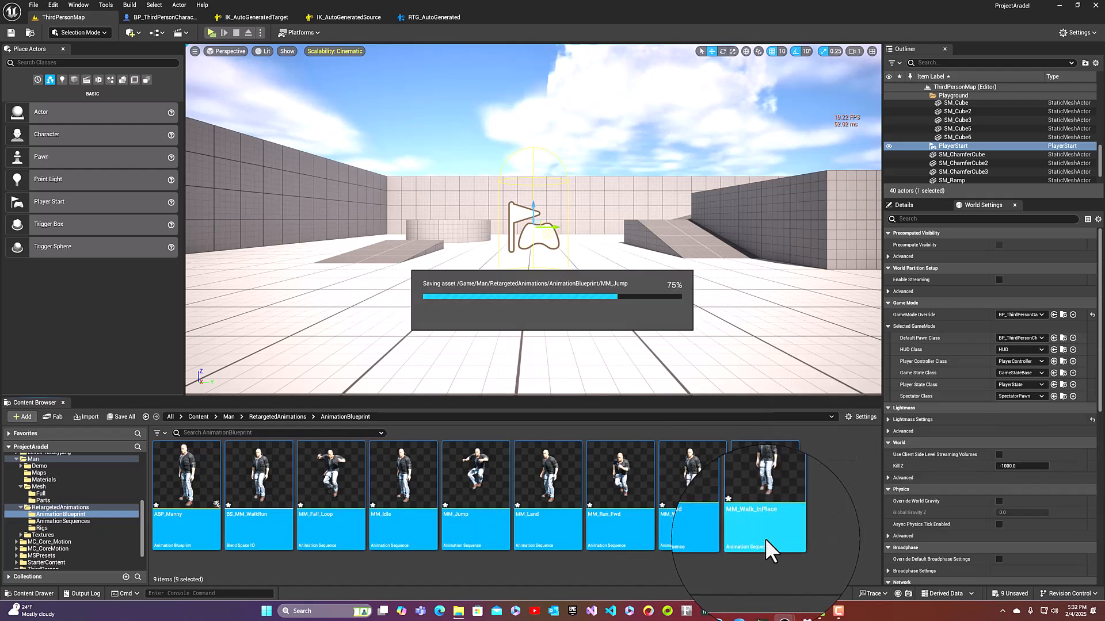
pyautogui.click(803, 476)
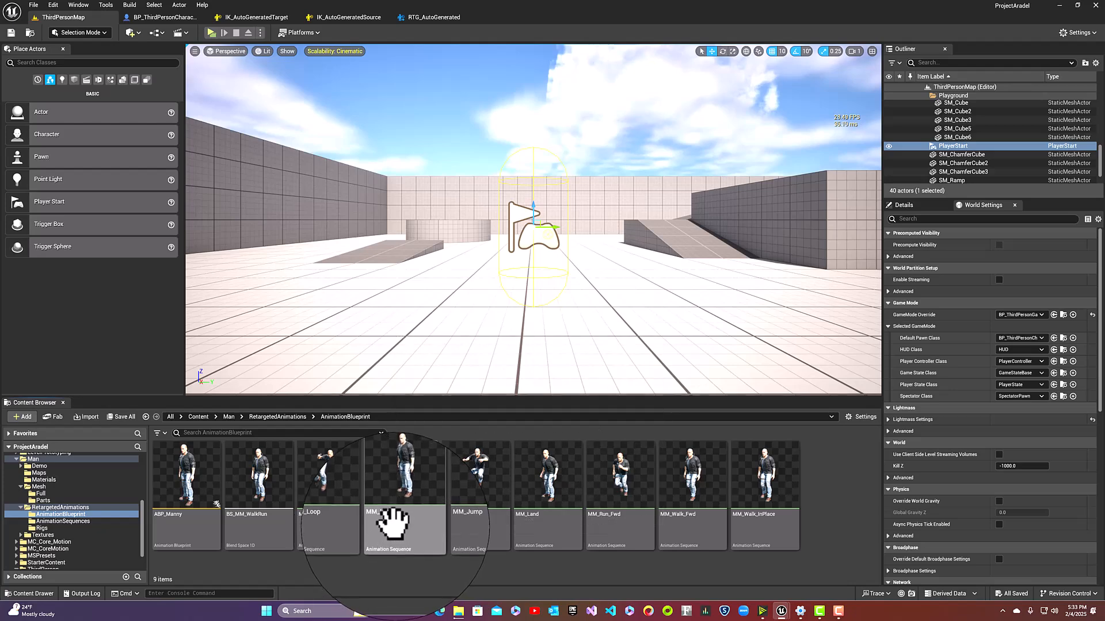
# Open the retargeted ABP_Manny blueprint and examine its compiler results and Event Graph
pyautogui.moveTo(183, 518)
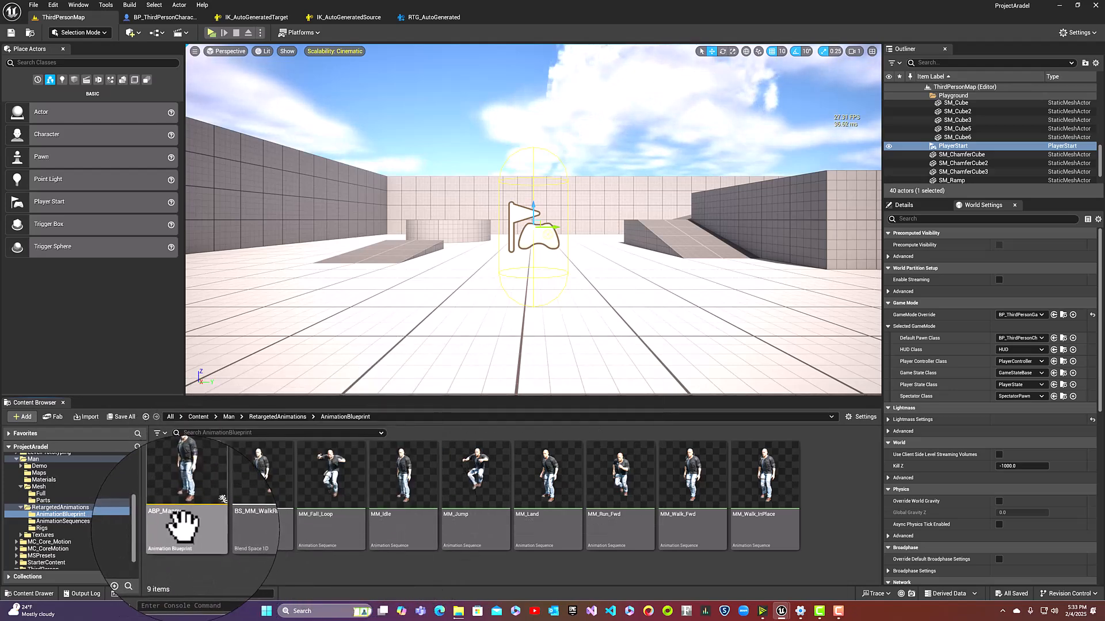
pyautogui.doubleClick(183, 520)
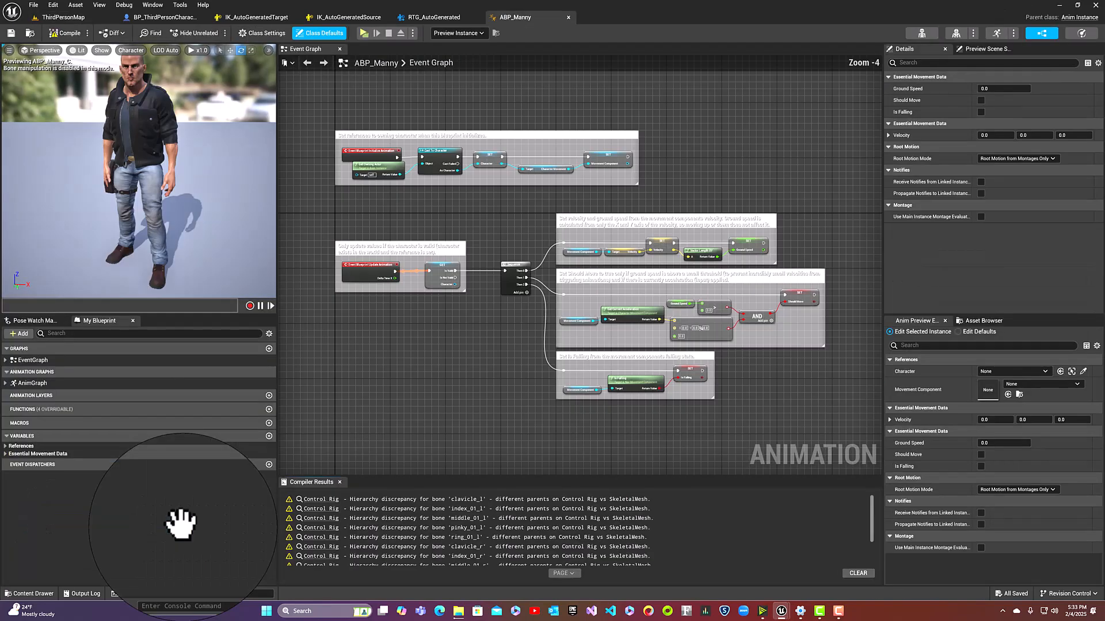
pyautogui.moveTo(375, 352); pyautogui.dragTo(427, 380, button='right')
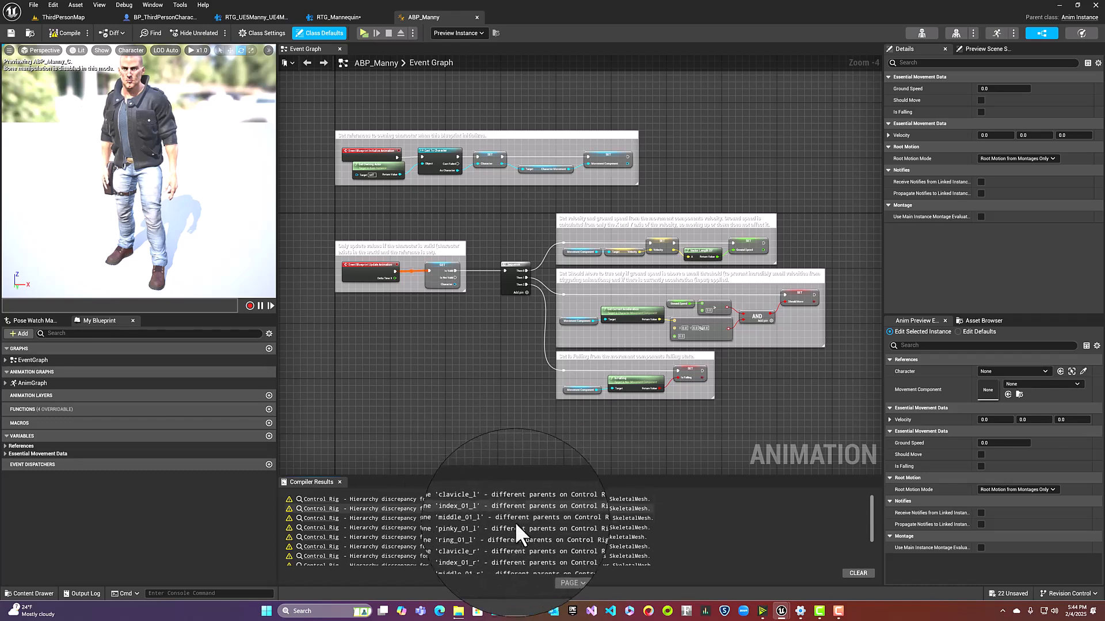
pyautogui.scroll(-3, 475, 519)
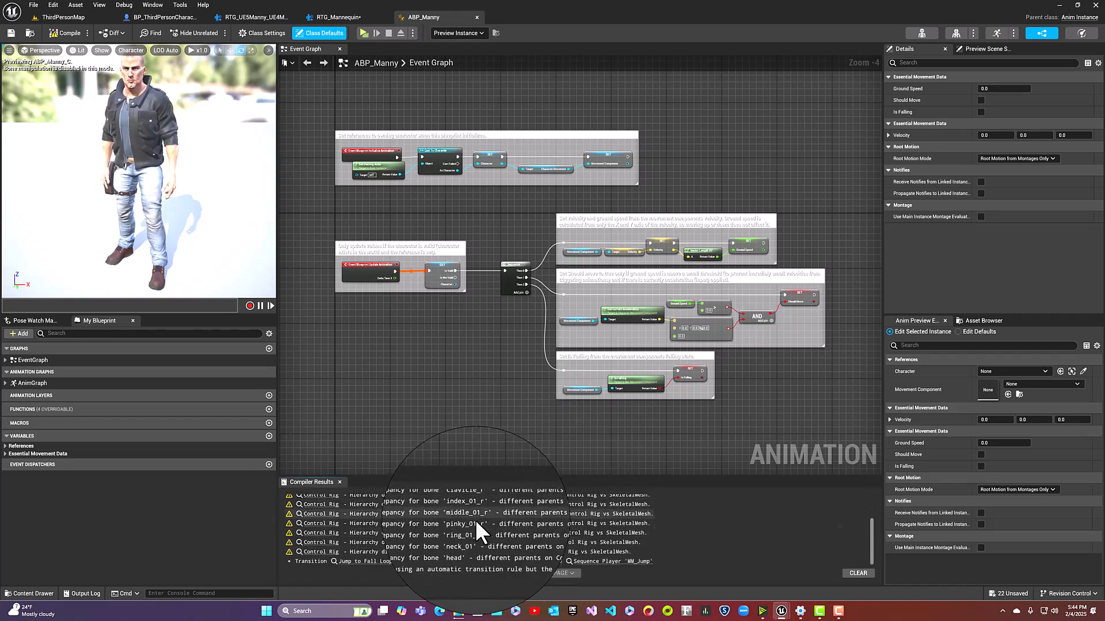
pyautogui.scroll(5, 473, 519)
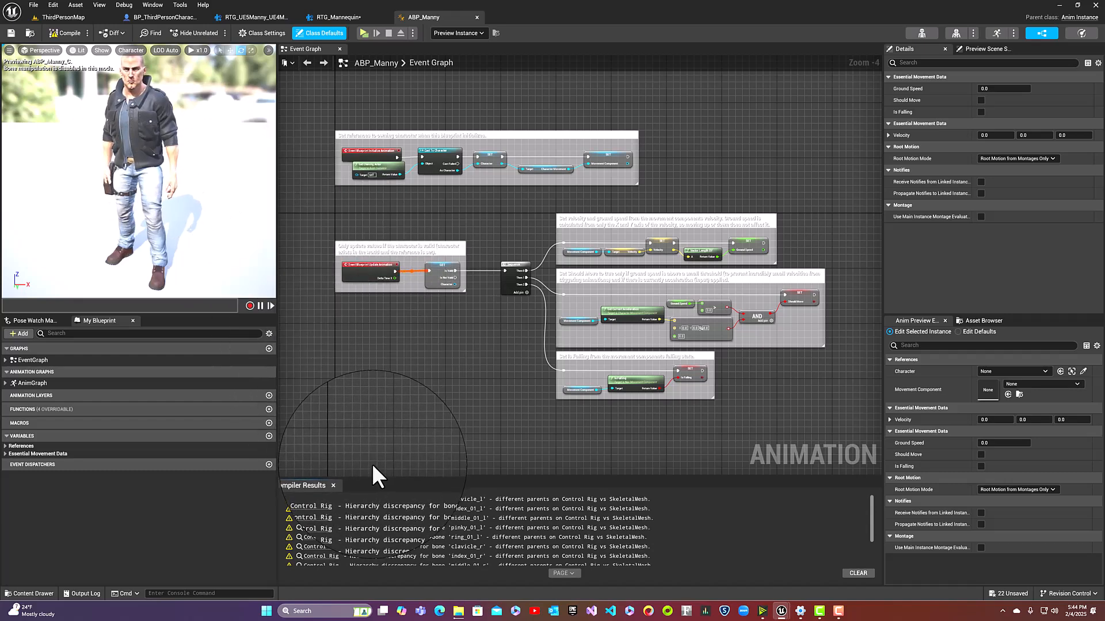
pyautogui.scroll(-2, 371, 464)
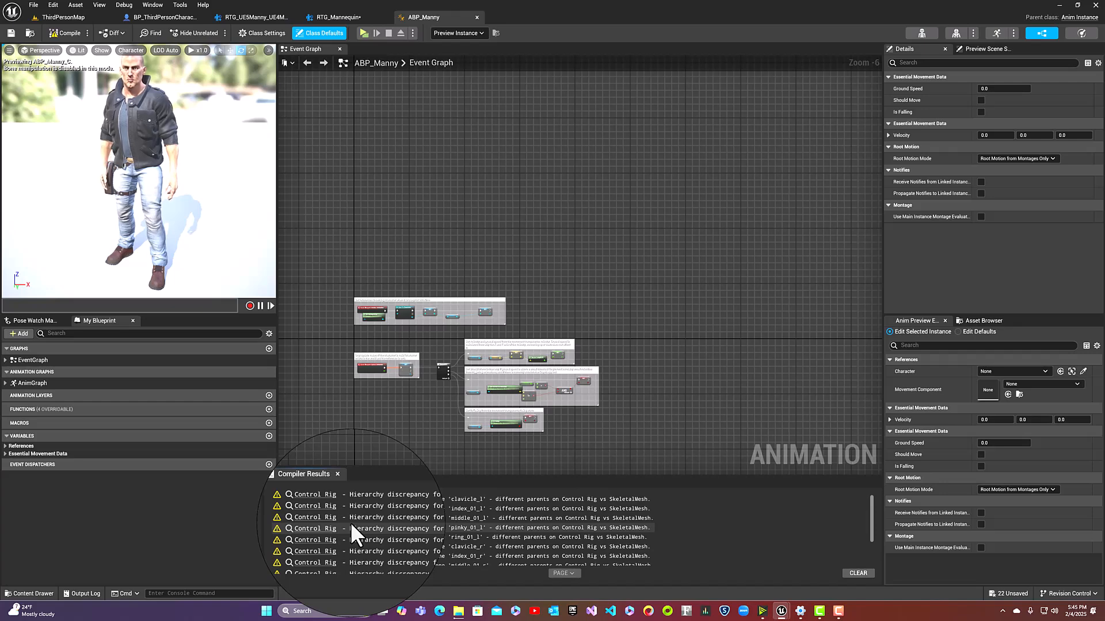
pyautogui.moveTo(332, 417); pyautogui.dragTo(411, 301, button='right')
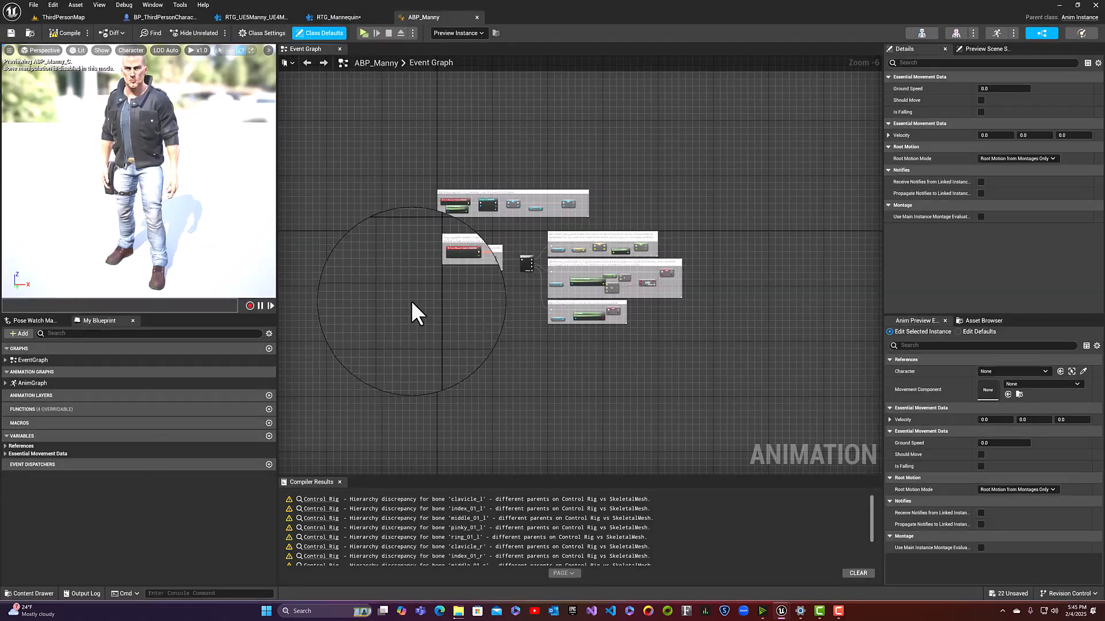
# Bypass the Control Rig in the AnimGraph by wiring Slot 'DefaultSlot' directly into Output Pose, then compile and save ABP_Manny
pyautogui.doubleClick(32, 383)
pyautogui.moveTo(367, 370); pyautogui.dragTo(372, 250, button='right')
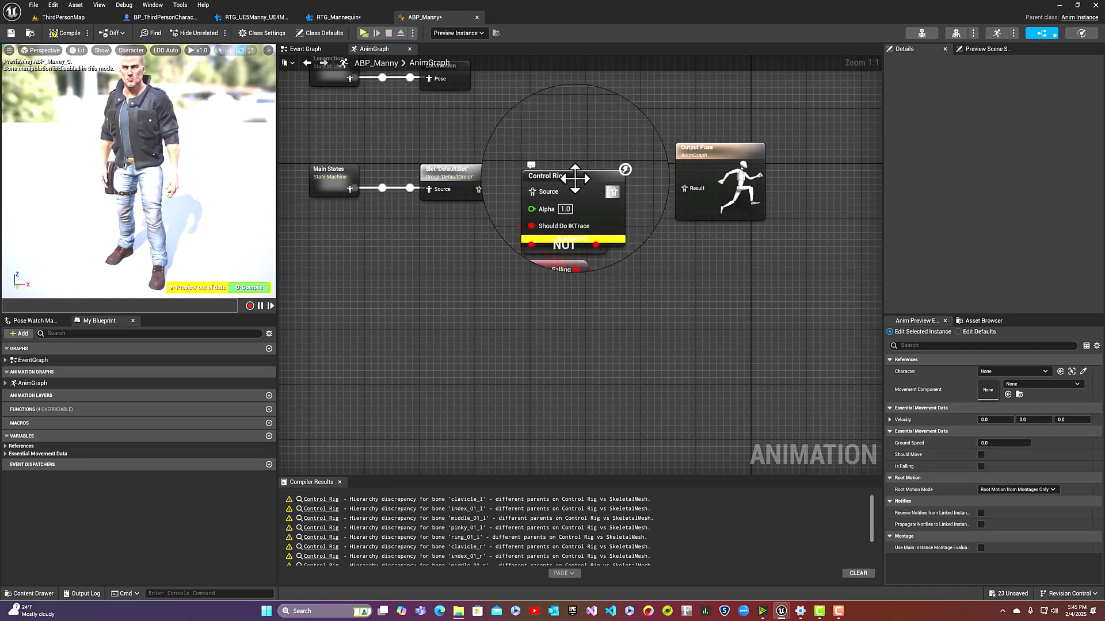
pyautogui.moveTo(580, 184); pyautogui.dragTo(460, 260)
pyautogui.moveTo(478, 190); pyautogui.dragTo(684, 190)
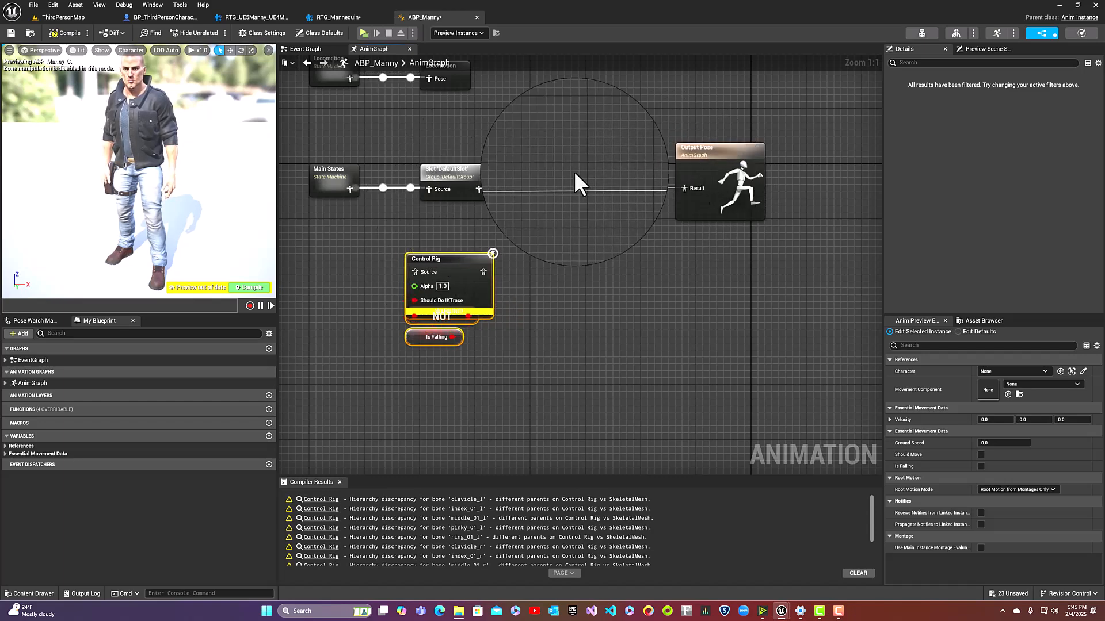
pyautogui.click(58, 32)
pyautogui.click(9, 32)
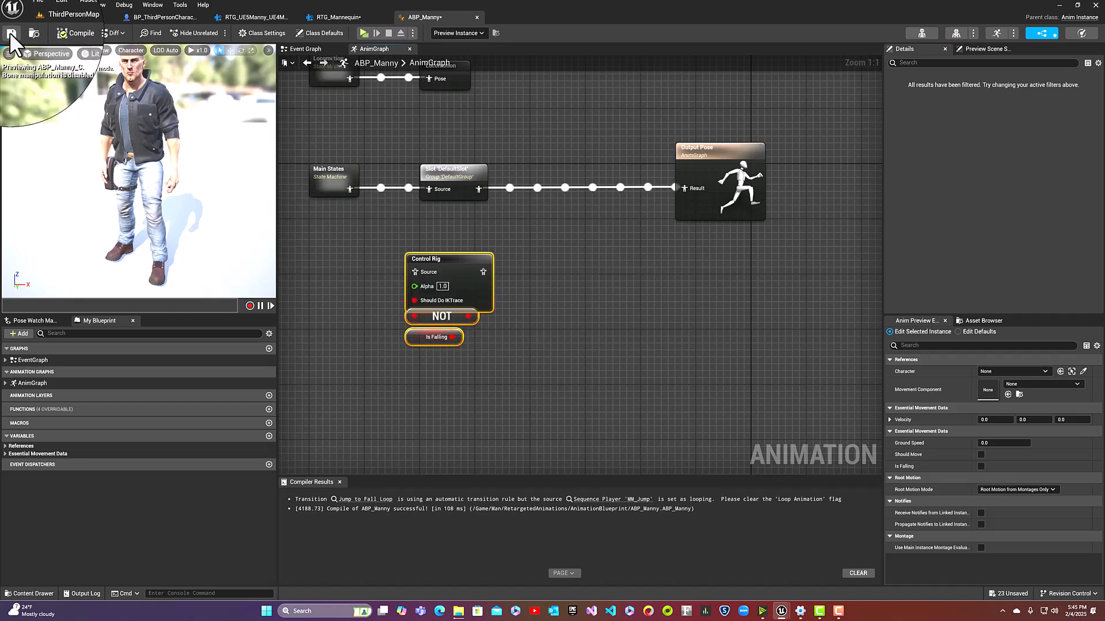
# Play-test ThirdPersonMap to check which character mesh is in use, then stop the preview
pyautogui.click(74, 16)
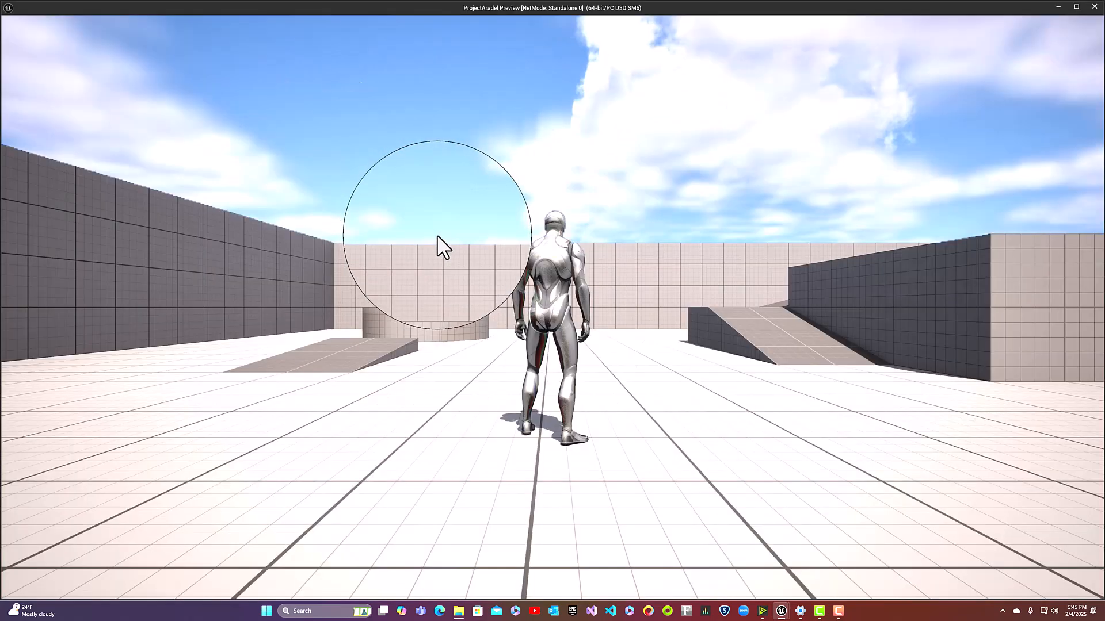
pyautogui.click(419, 259)
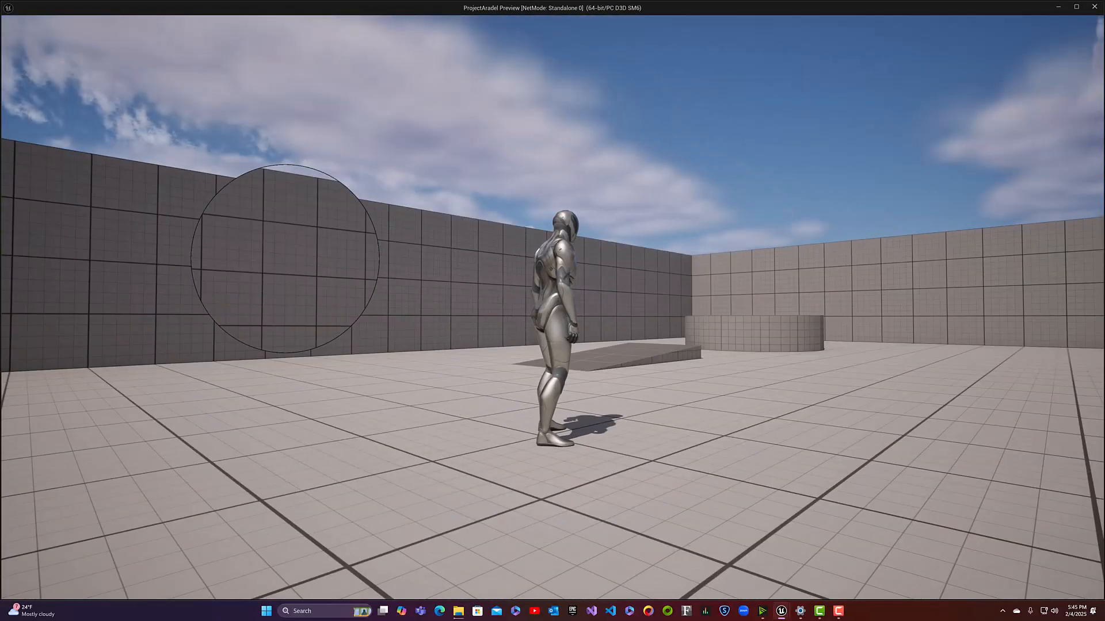
pyautogui.press('Escape')
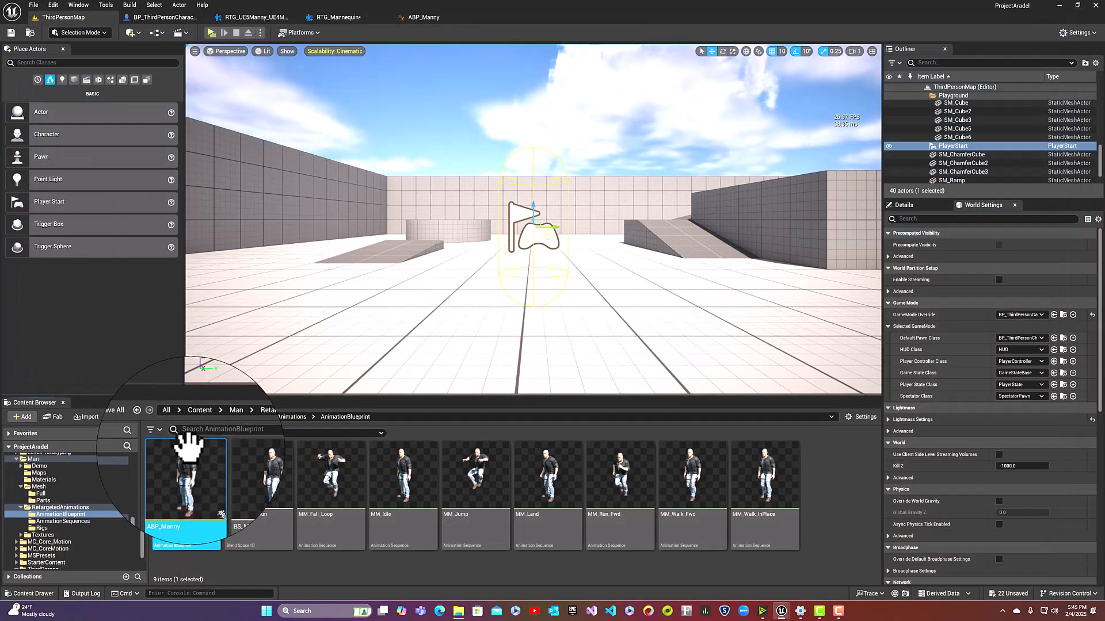
# Duplicate BP_ThirdPersonCharacter in the ThirdPerson/Blueprints folder and name the copy BP_Man
pyautogui.click(199, 416)
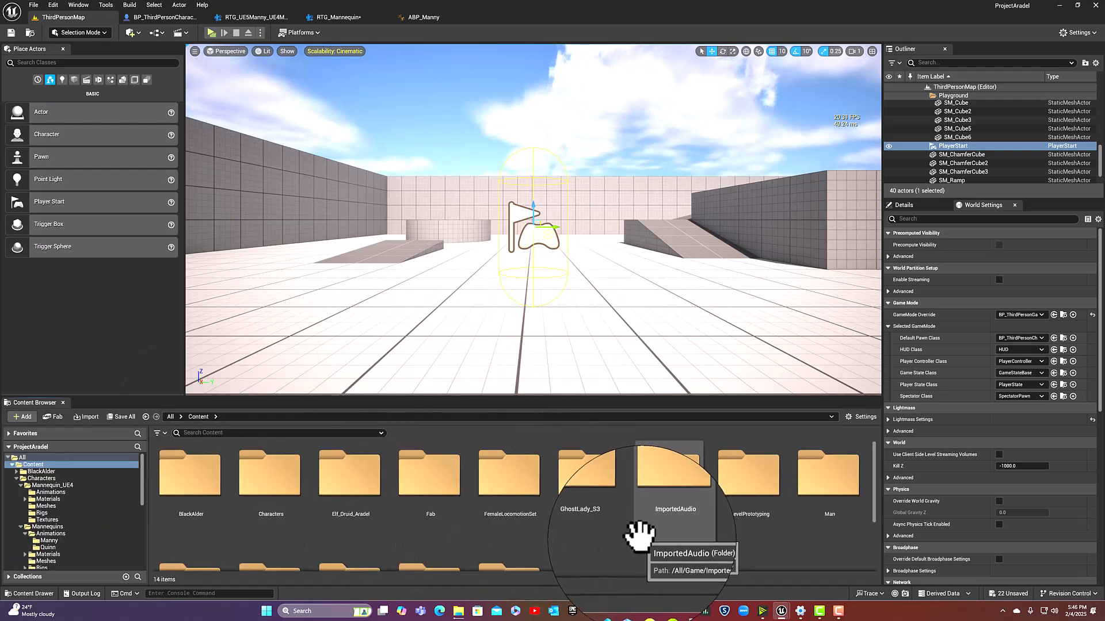
pyautogui.scroll(-3, 637, 538)
pyautogui.click(521, 494)
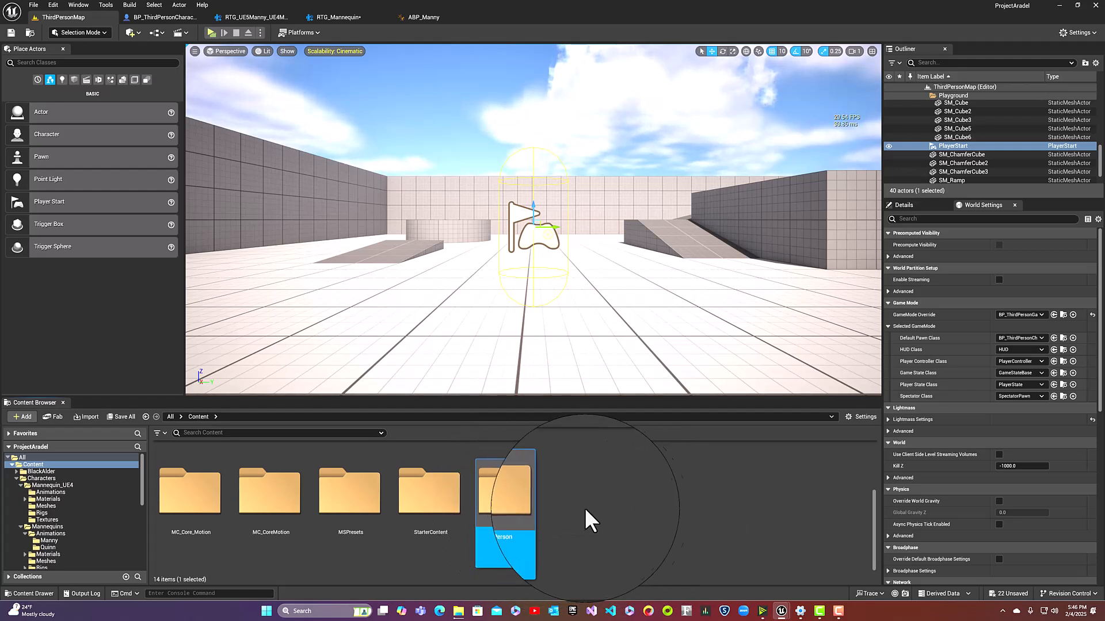
pyautogui.doubleClick(516, 496)
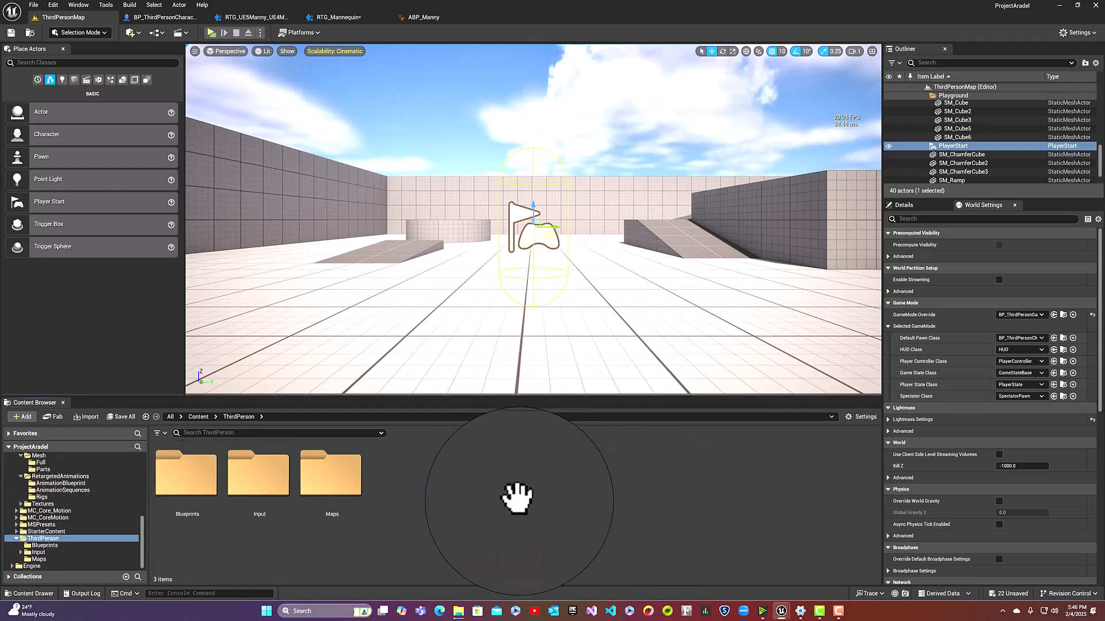
pyautogui.doubleClick(191, 479)
pyautogui.click(185, 506)
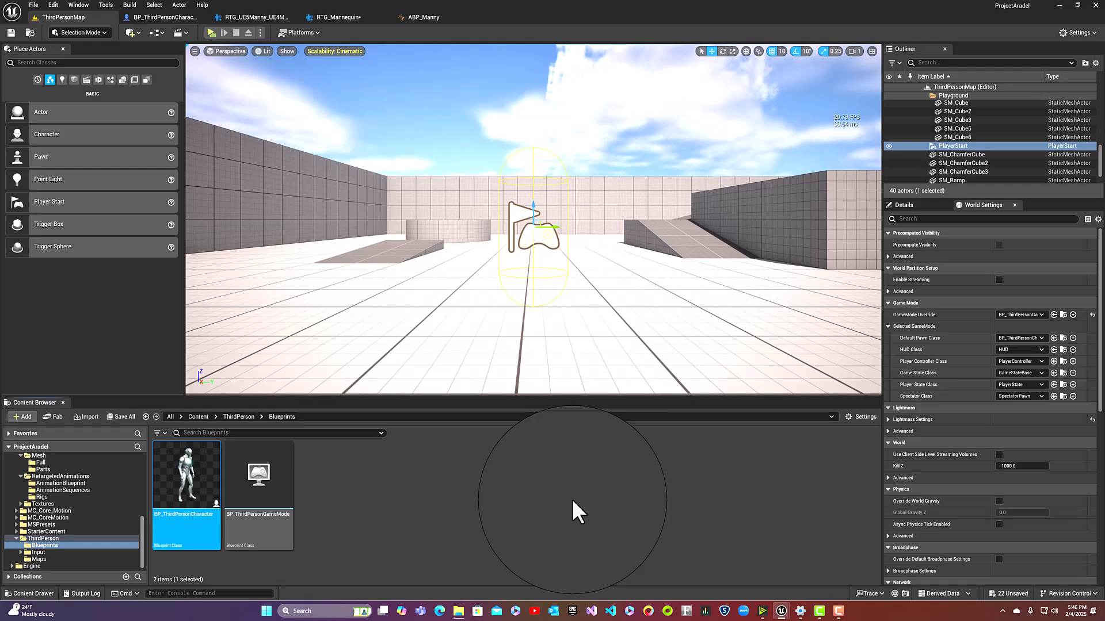
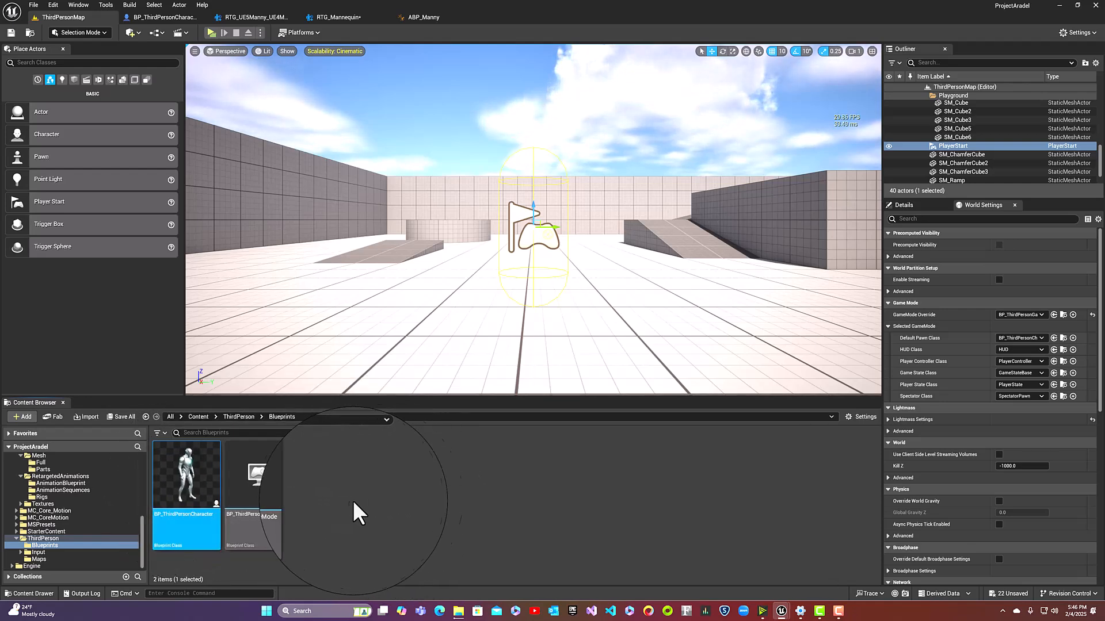
pyautogui.rightClick(179, 530)
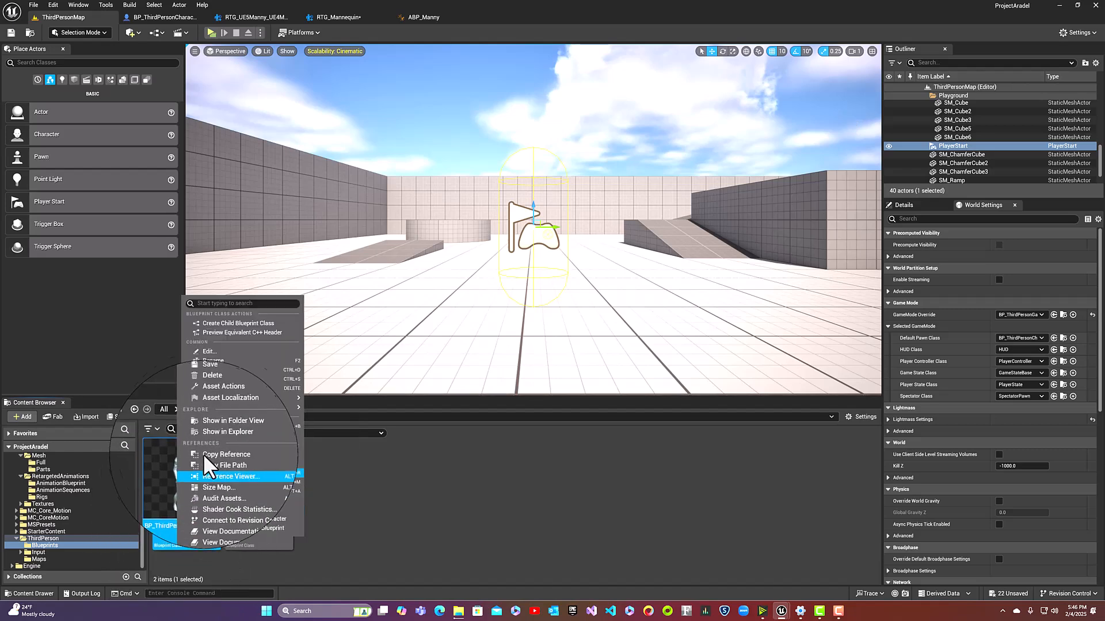
pyautogui.click(218, 369)
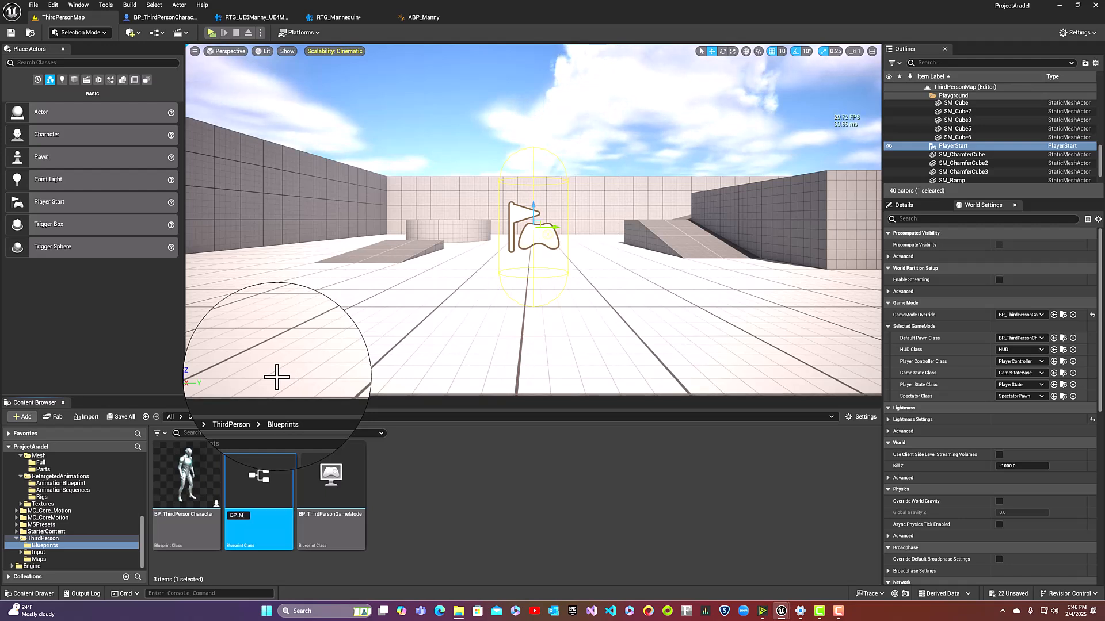
pyautogui.write('BP_Man')
pyautogui.press('Return')
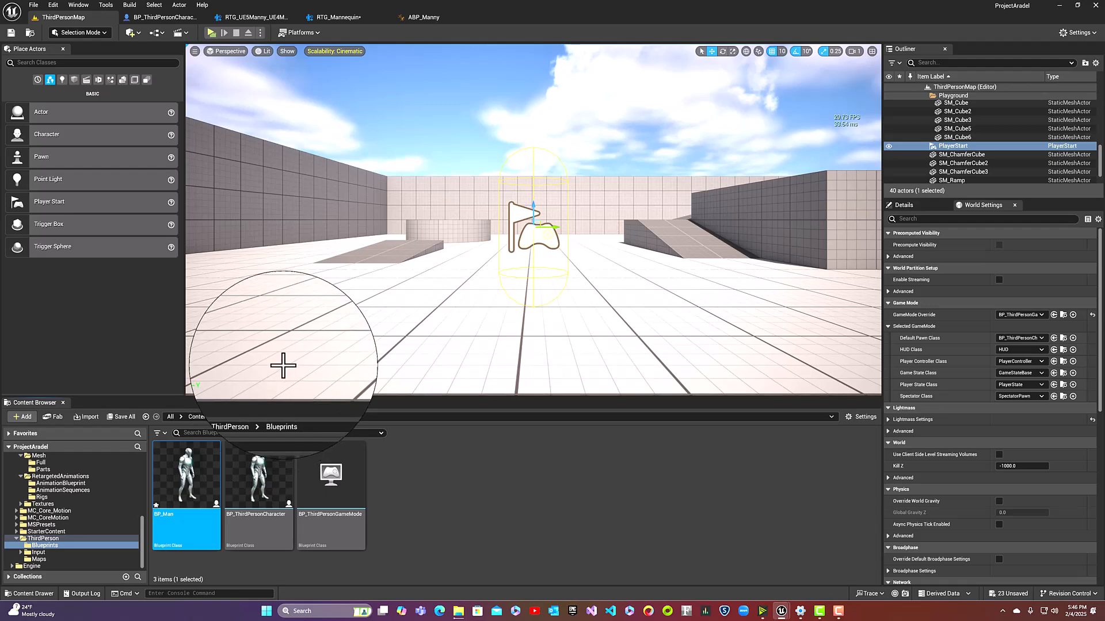
# Open BP_Man and set the skeletal mesh asset of its character mesh component to SK_Man_Full_04
pyautogui.doubleClick(178, 471)
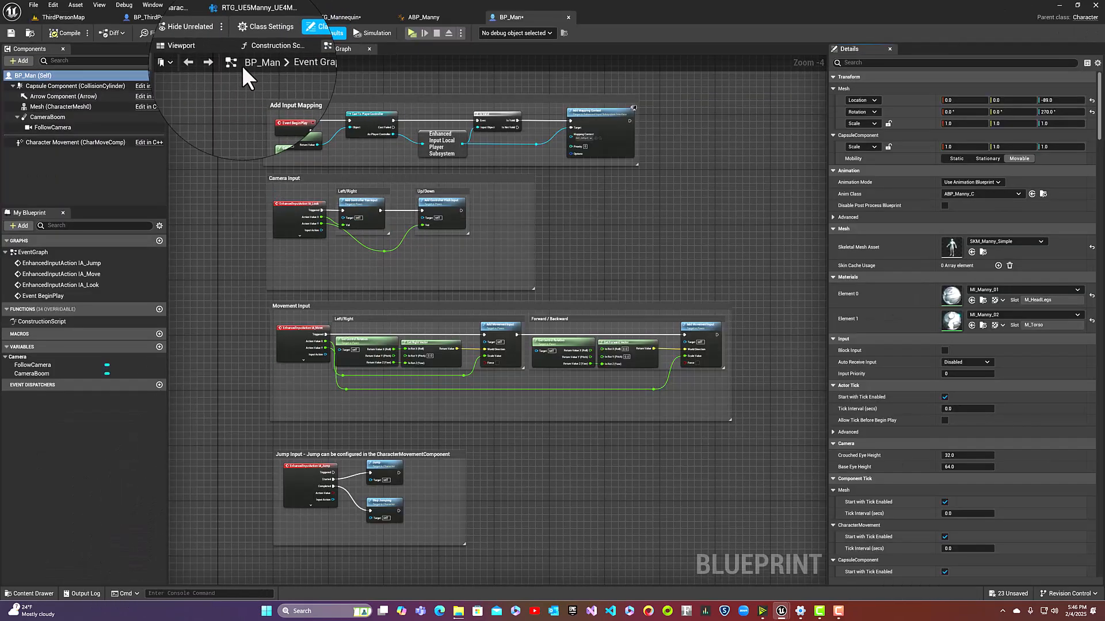
pyautogui.click(205, 51)
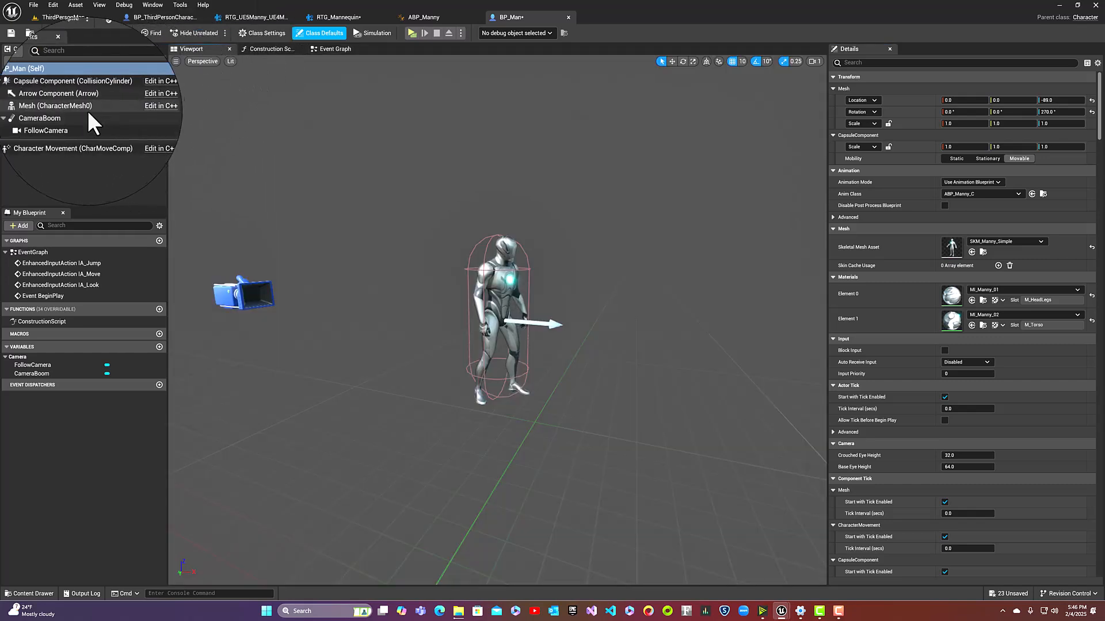
pyautogui.click(72, 107)
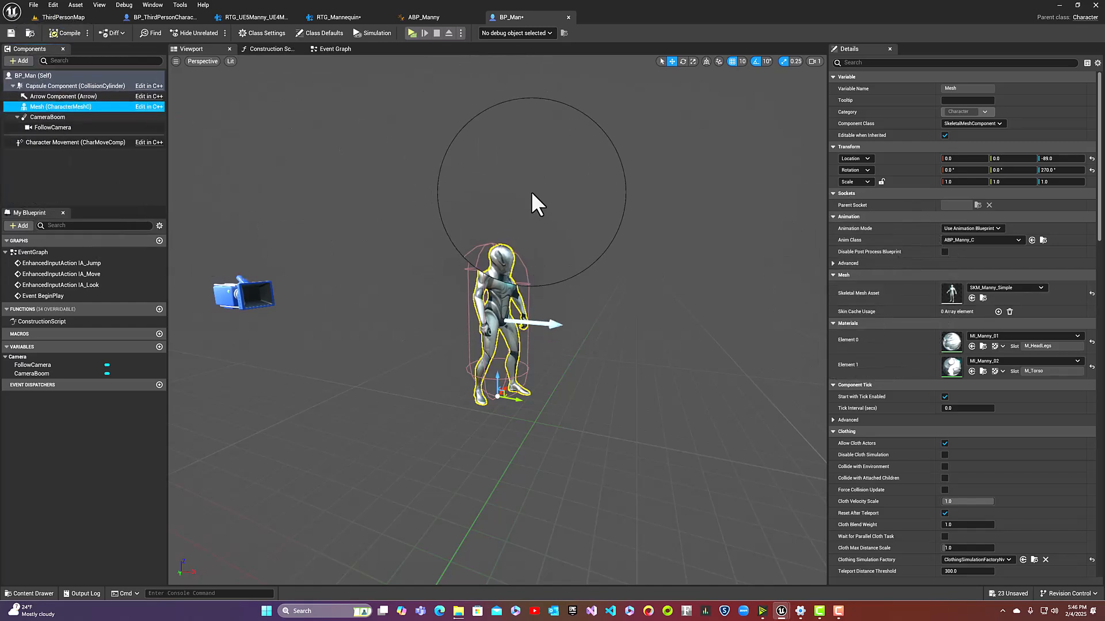
pyautogui.click(1010, 287)
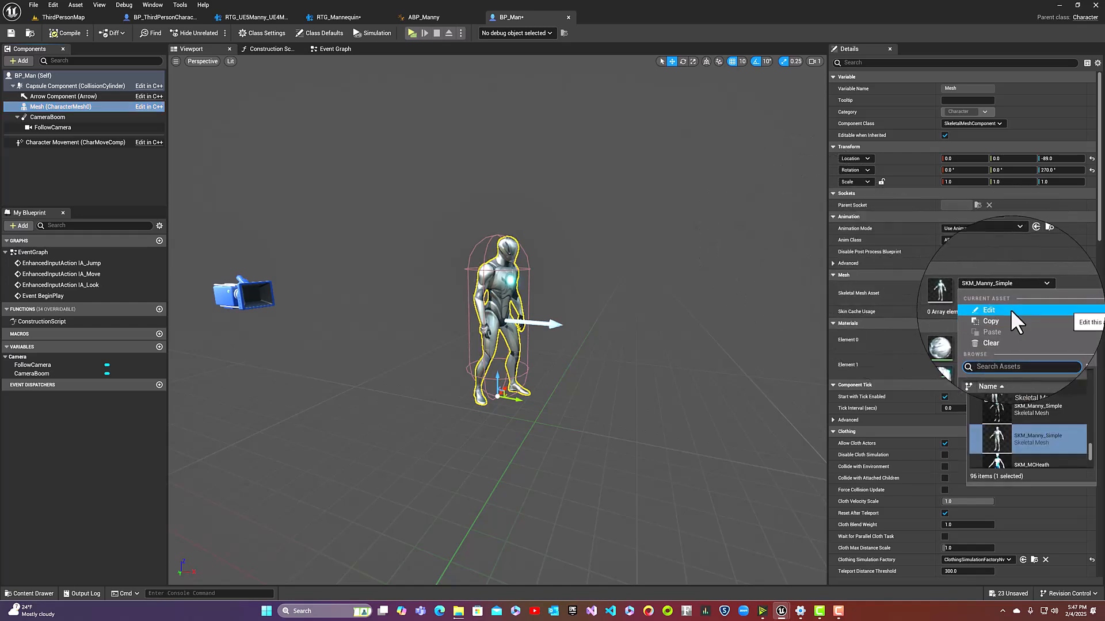
pyautogui.write('full')
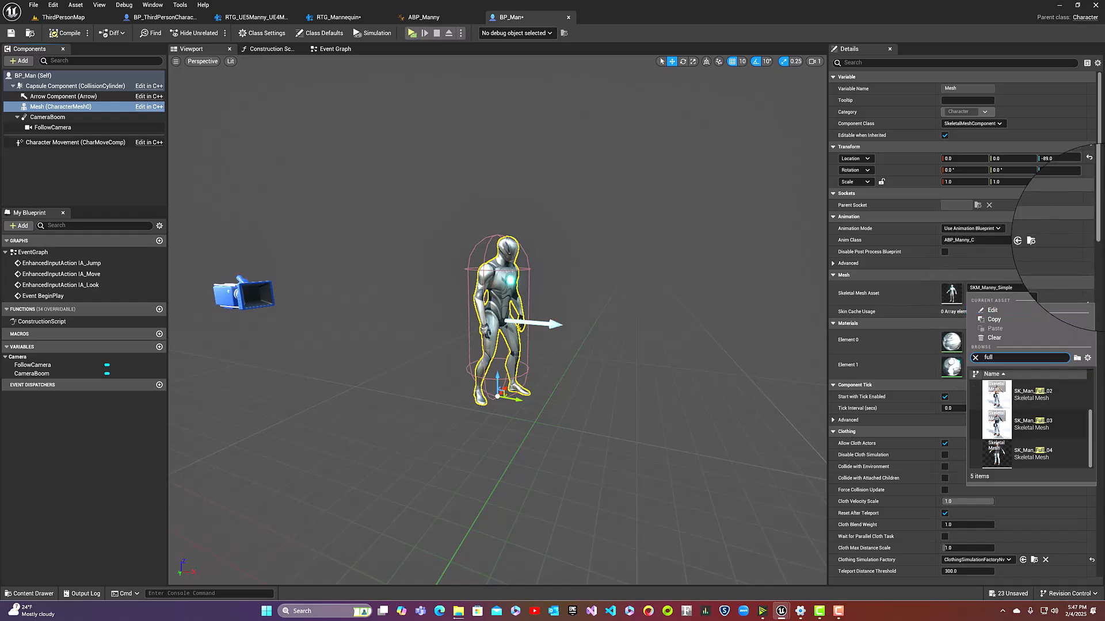
pyautogui.scroll(-1, 1034, 445)
pyautogui.click(1034, 453)
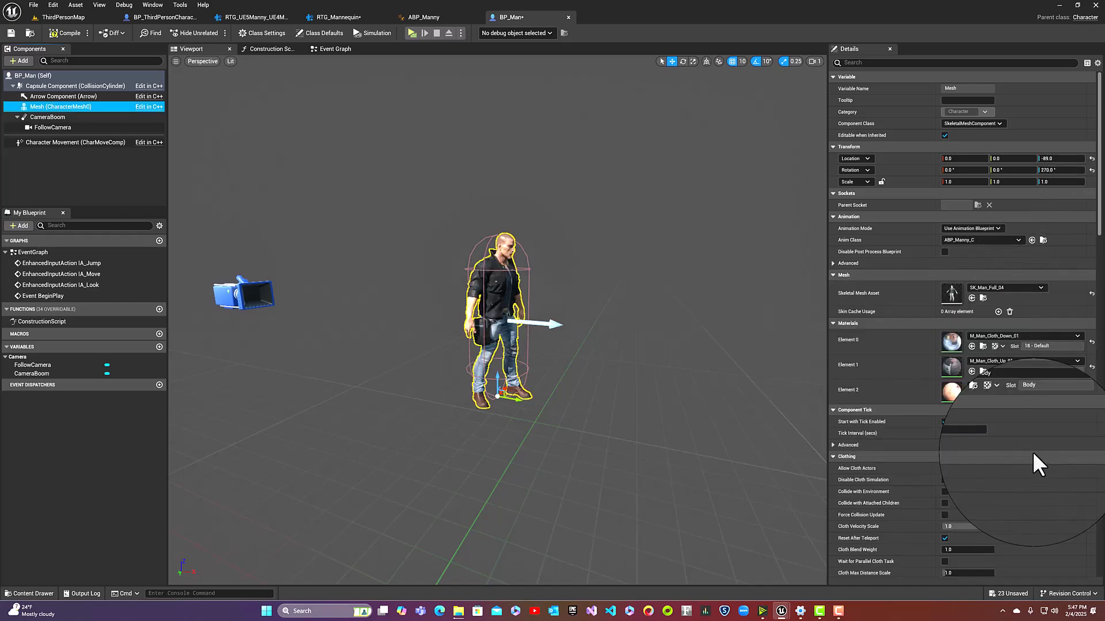
pyautogui.moveTo(674, 282); pyautogui.dragTo(723, 254, button='right')
pyautogui.press('w')
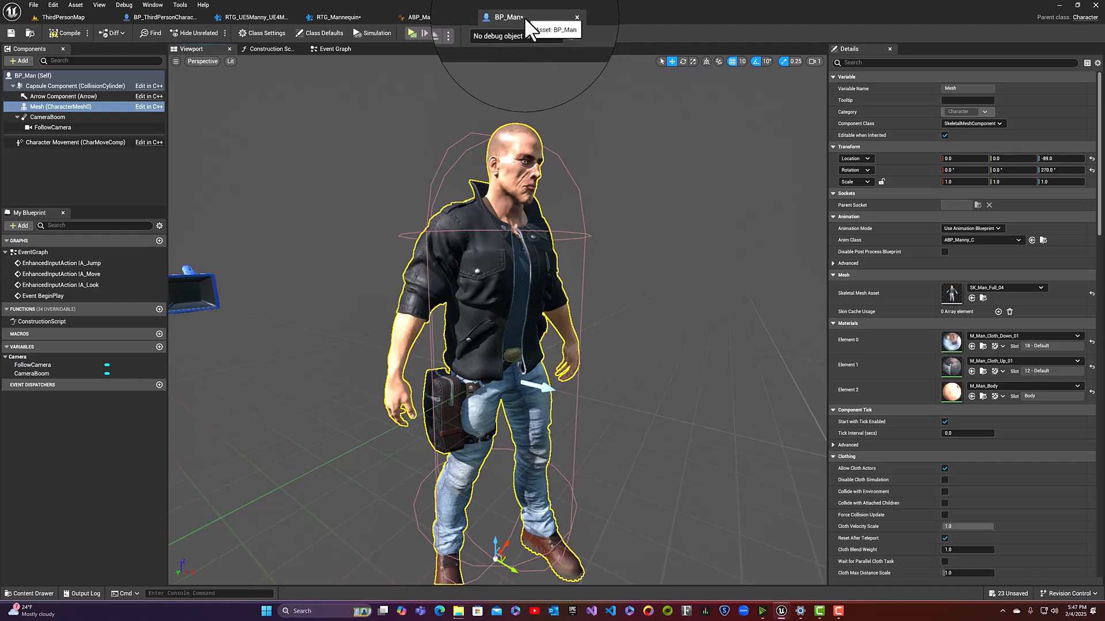
# Rename the retargeted ABP_Manny in Man/RetargetedAnimations/AnimationBlueprint as ABP_AdventureGuy
pyautogui.click(78, 17)
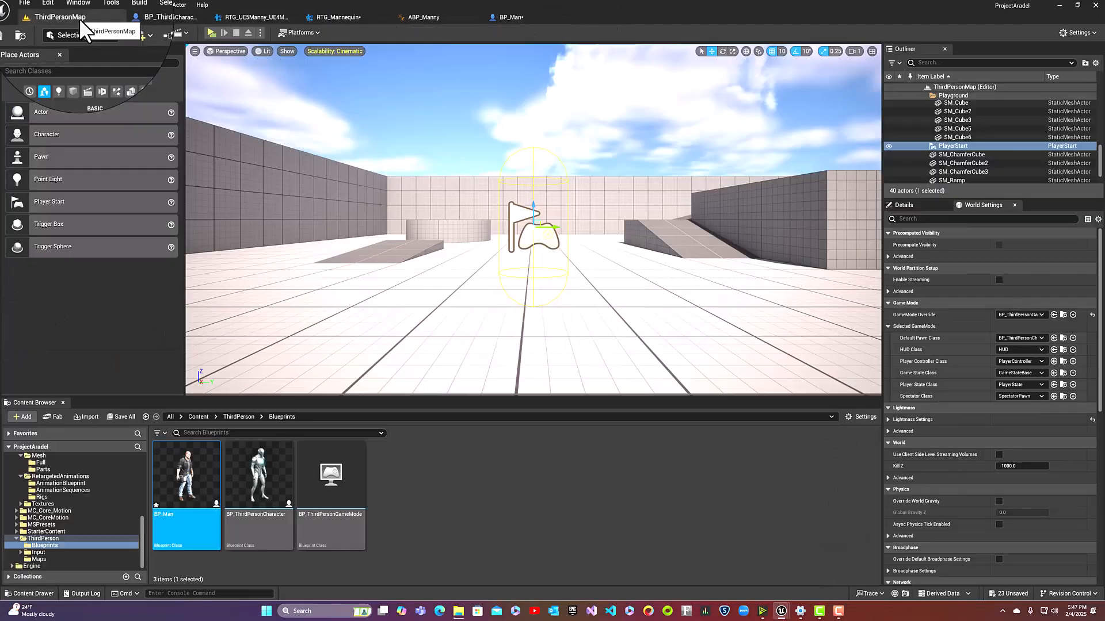
pyautogui.click(198, 419)
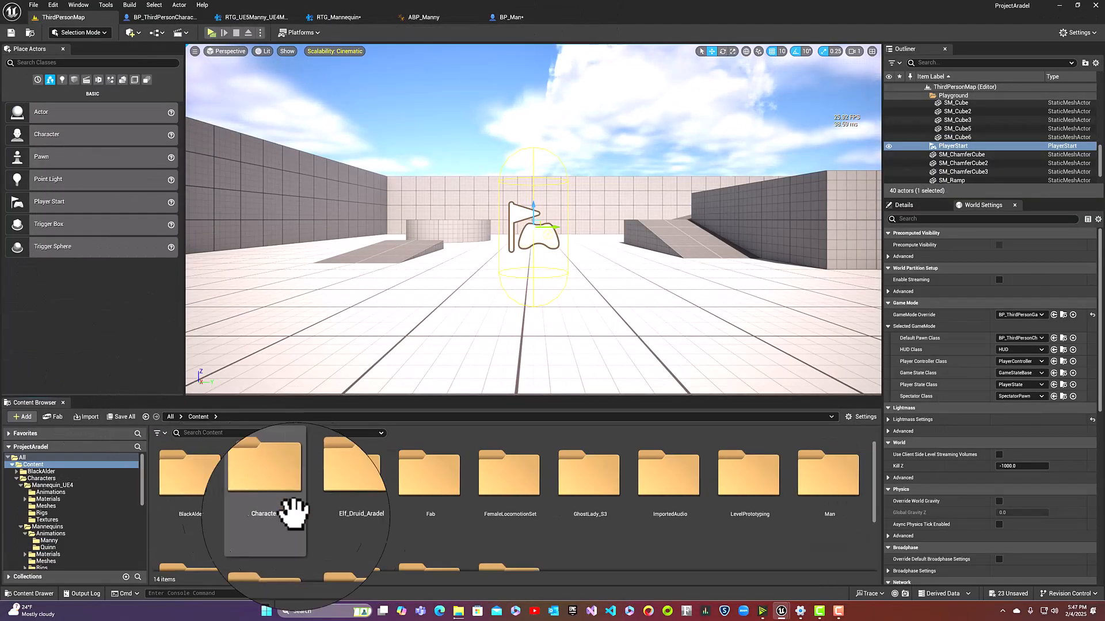
pyautogui.scroll(-2, 506, 521)
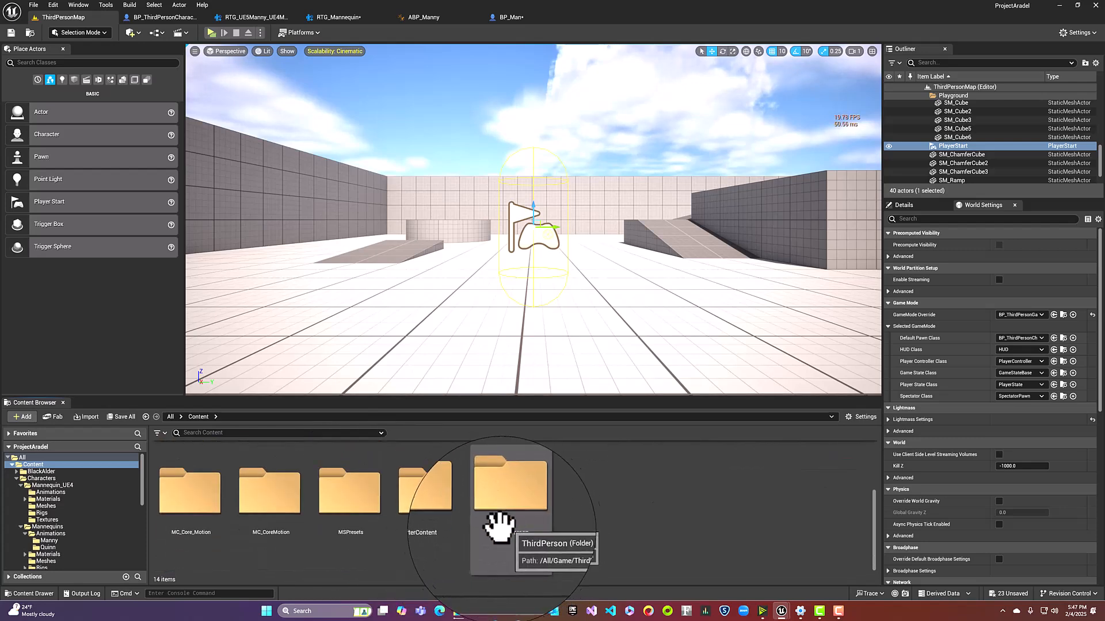
pyautogui.scroll(2, 595, 496)
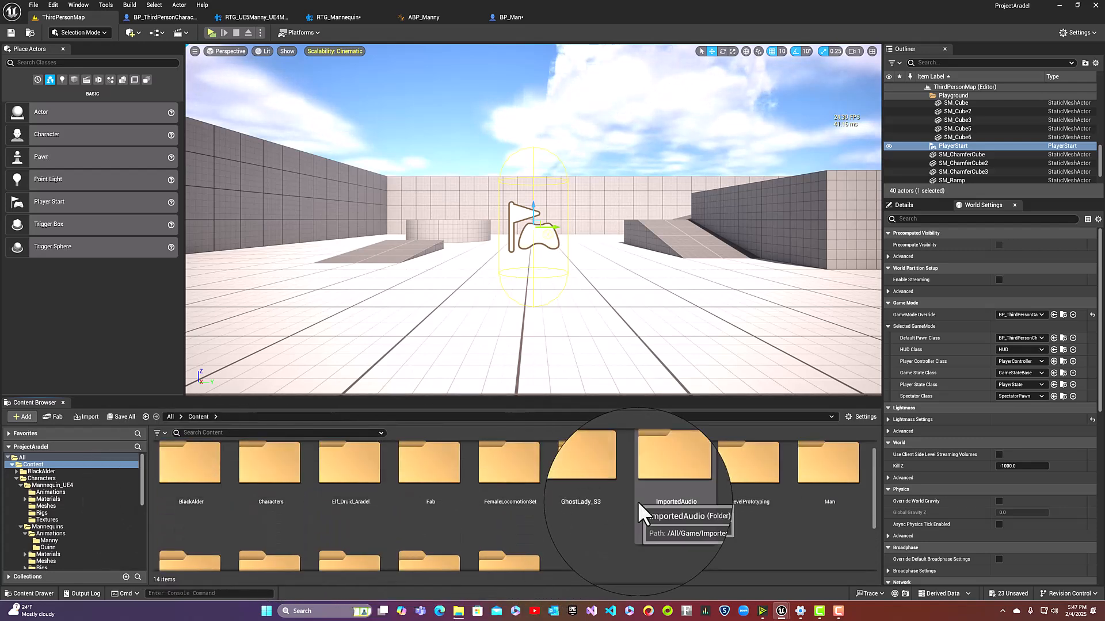
pyautogui.click(814, 465)
pyautogui.doubleClick(814, 465)
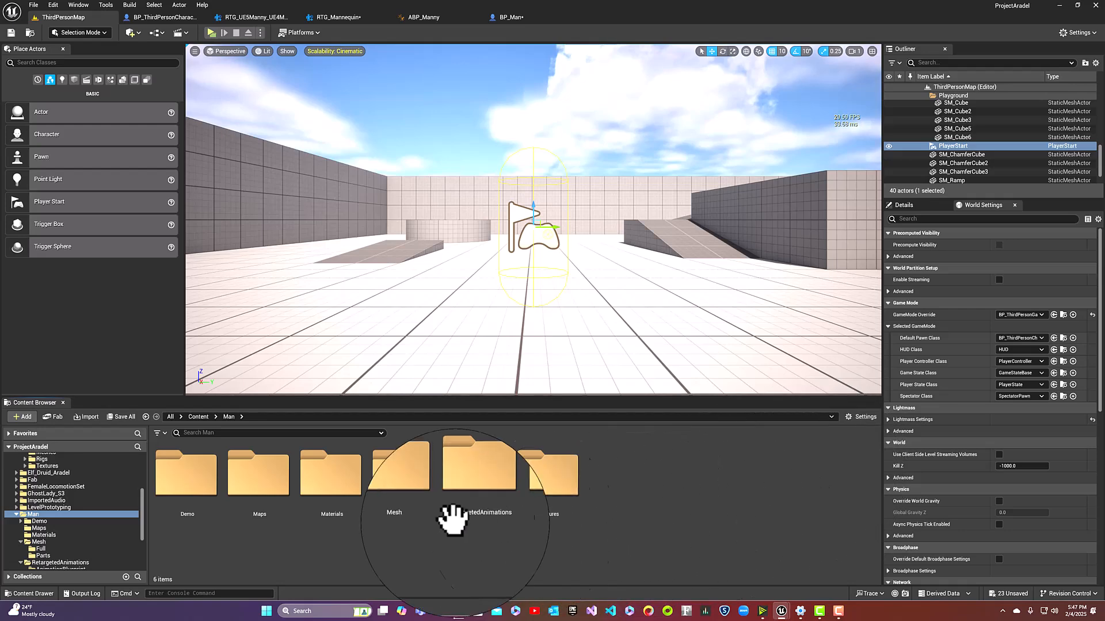
pyautogui.click(450, 478)
pyautogui.doubleClick(450, 477)
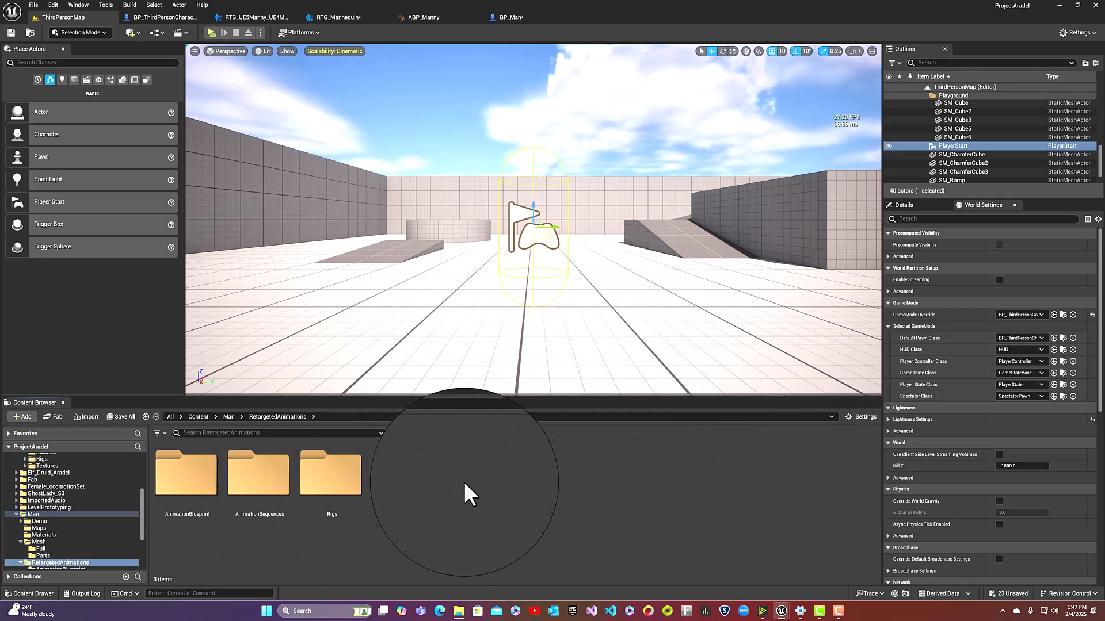
pyautogui.click(186, 473)
pyautogui.doubleClick(187, 473)
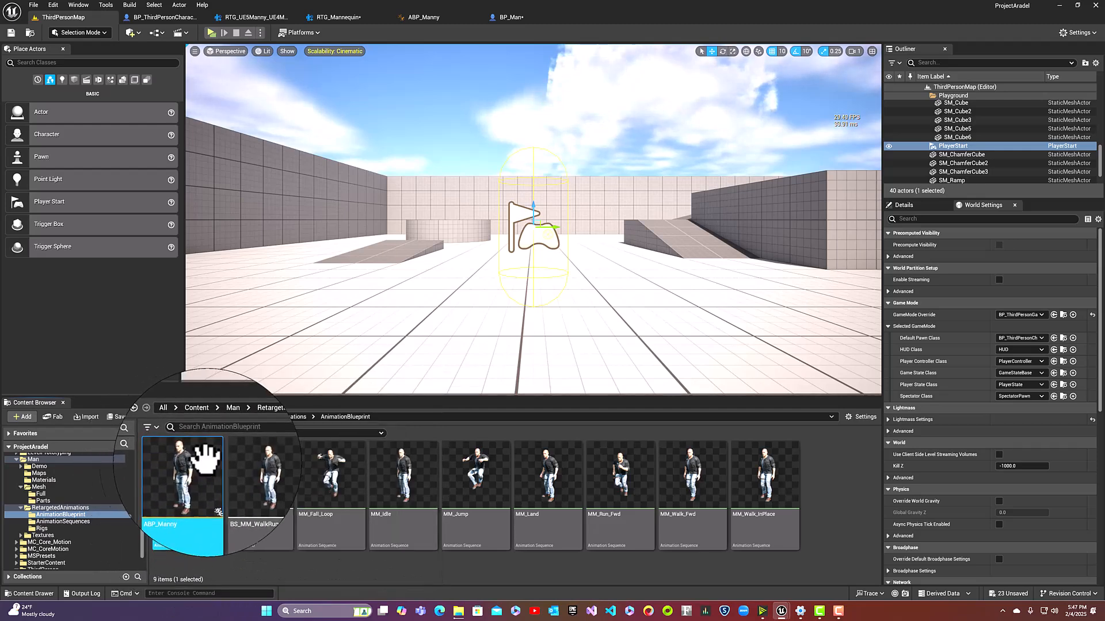
pyautogui.rightClick(174, 520)
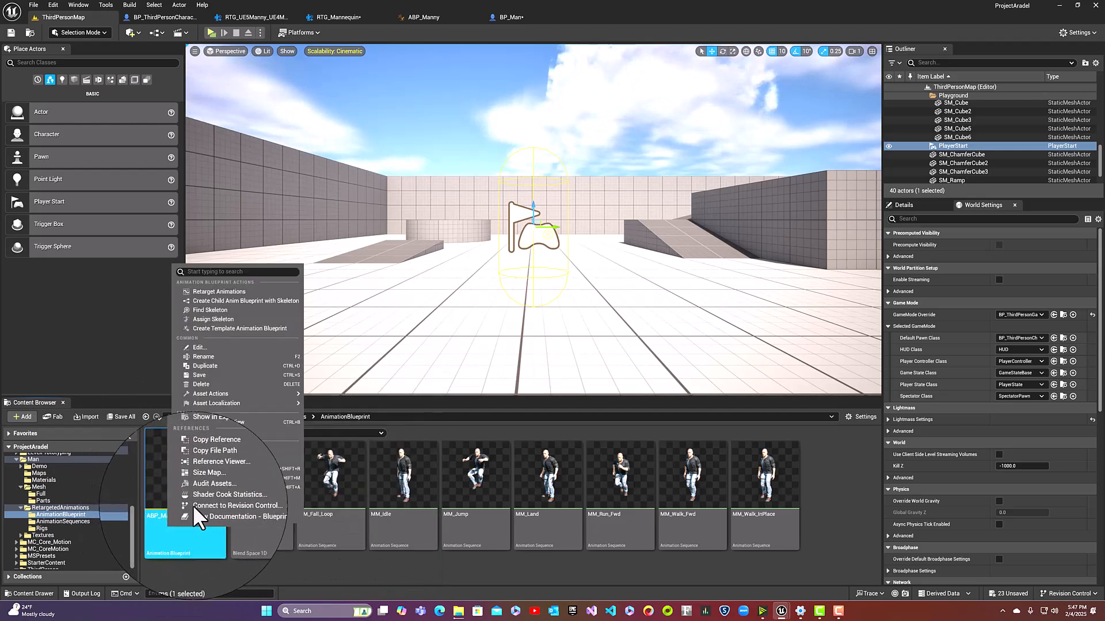
pyautogui.click(208, 355)
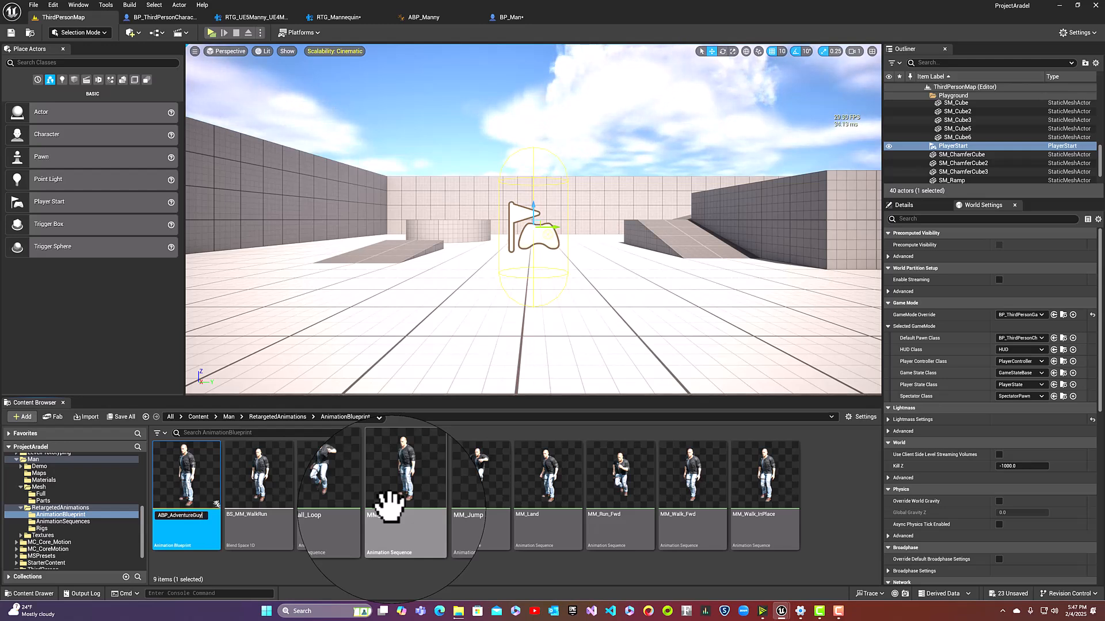
pyautogui.press('Return')
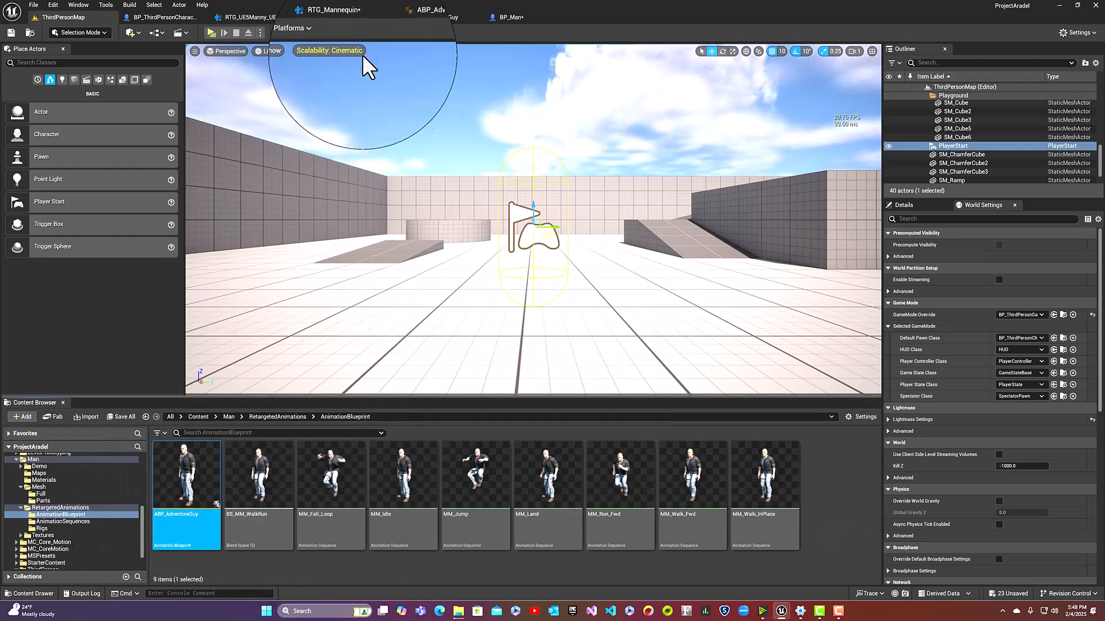
# Set the Anim Class of BP_Man's mesh to ABP_AdventureGuy and save BP_Man
pyautogui.click(516, 19)
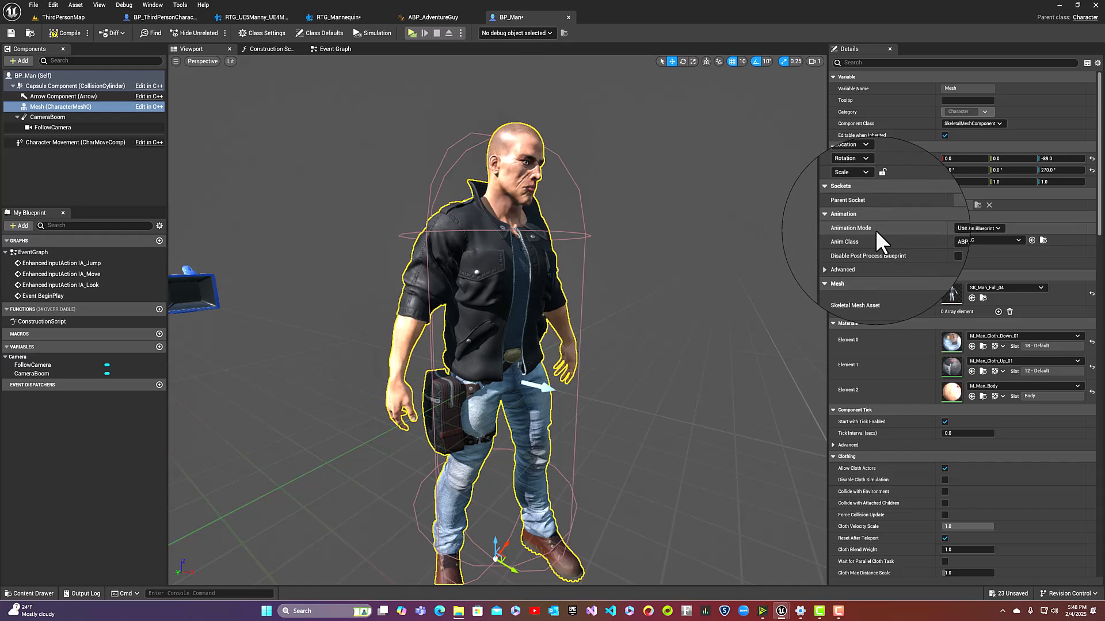
pyautogui.click(964, 241)
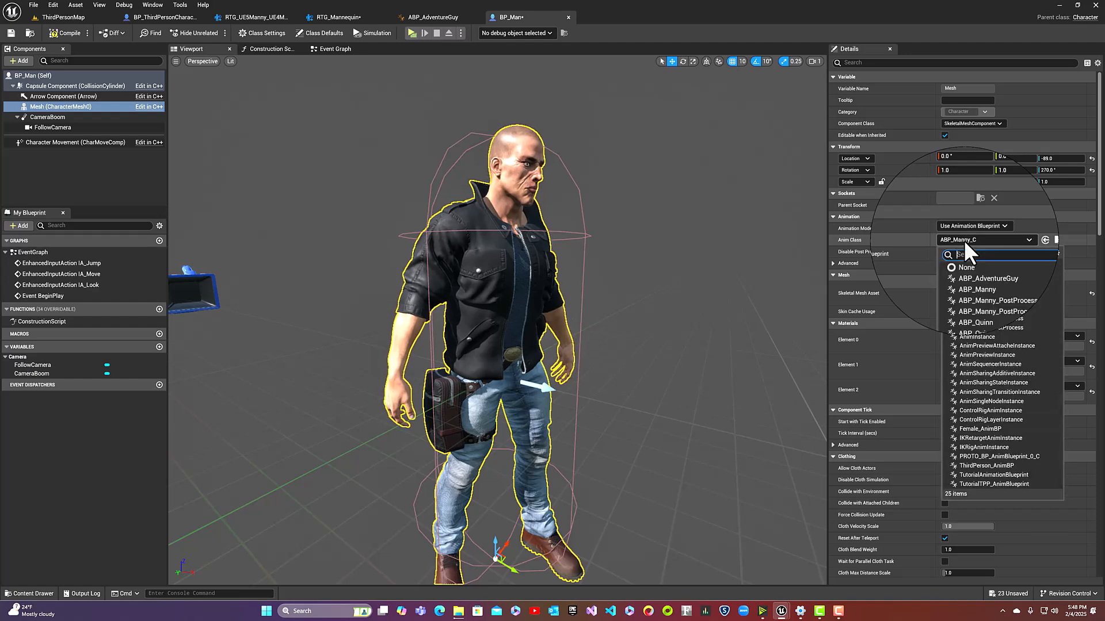
pyautogui.click(973, 275)
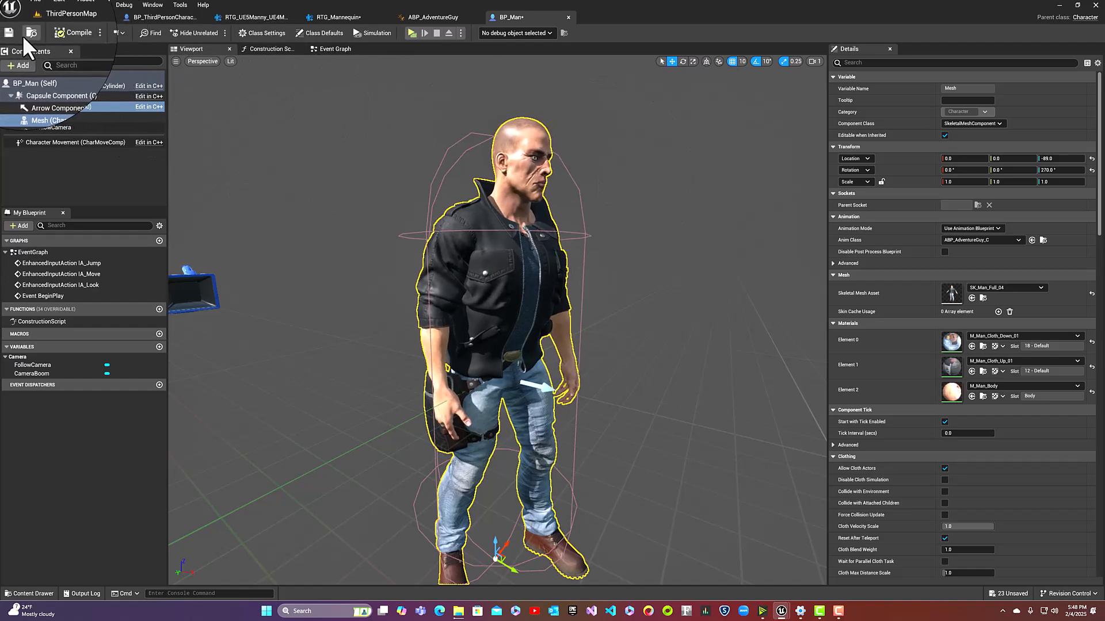
pyautogui.click(7, 32)
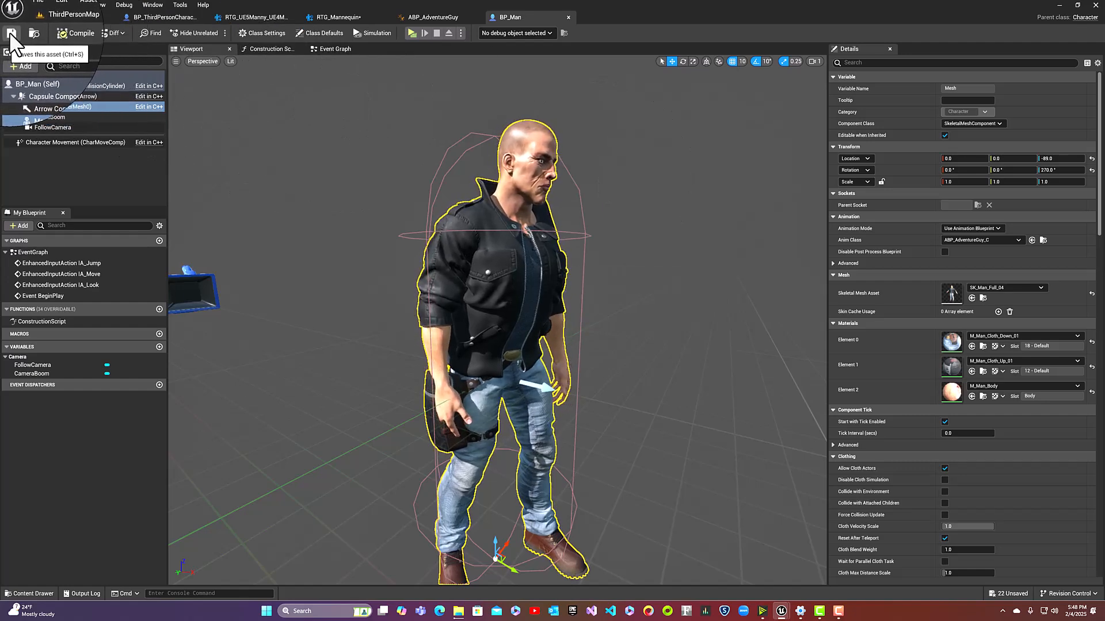
# Set the Default Pawn Class of ThirdPersonMap's game mode to BP_Man from the ThirdPerson/Blueprints folder
pyautogui.click(68, 16)
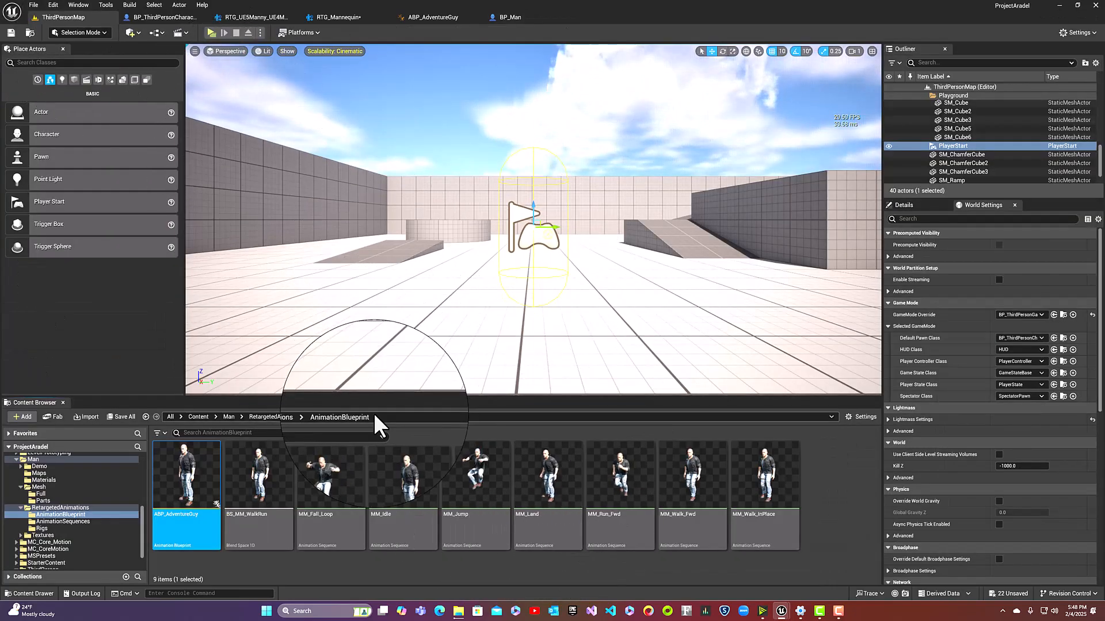
pyautogui.click(274, 417)
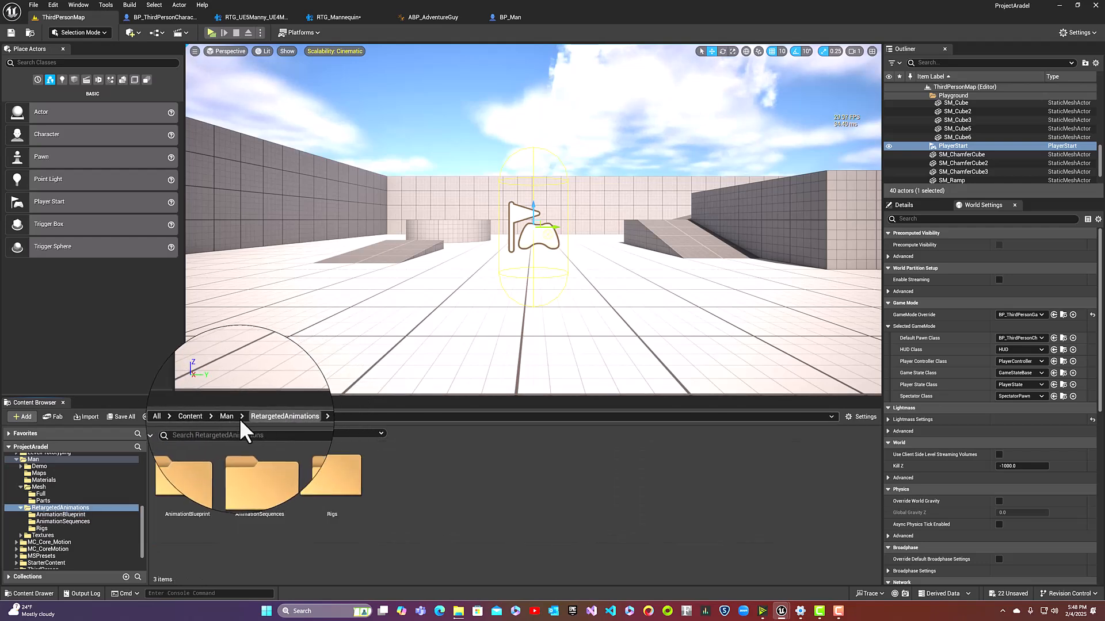
pyautogui.click(198, 416)
pyautogui.scroll(-2, 604, 535)
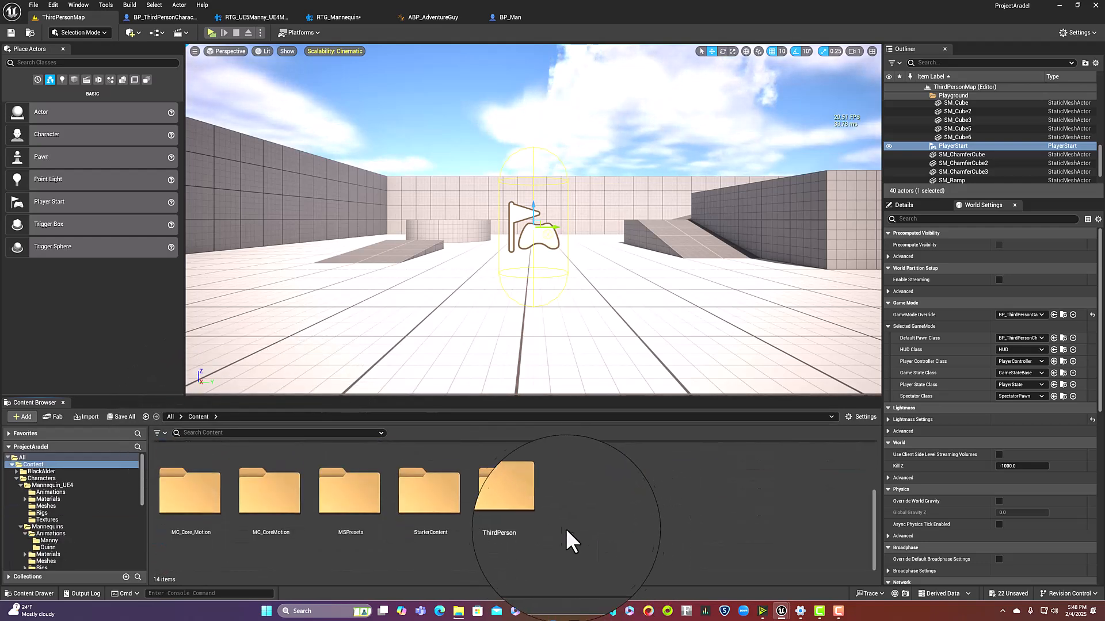
pyautogui.doubleClick(511, 496)
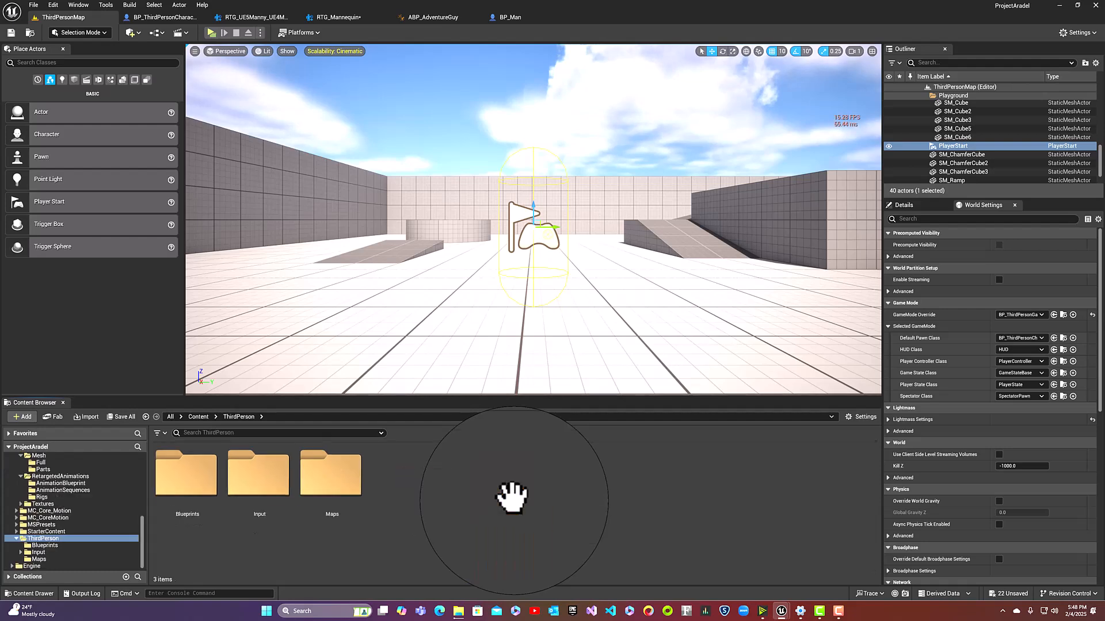
pyautogui.doubleClick(218, 495)
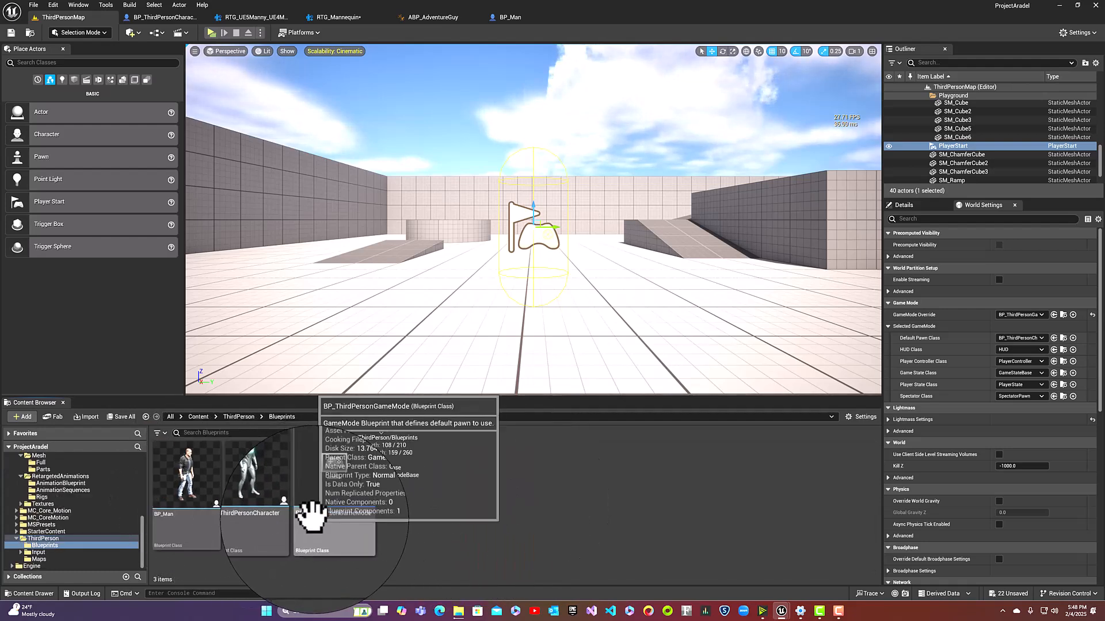
pyautogui.click(184, 527)
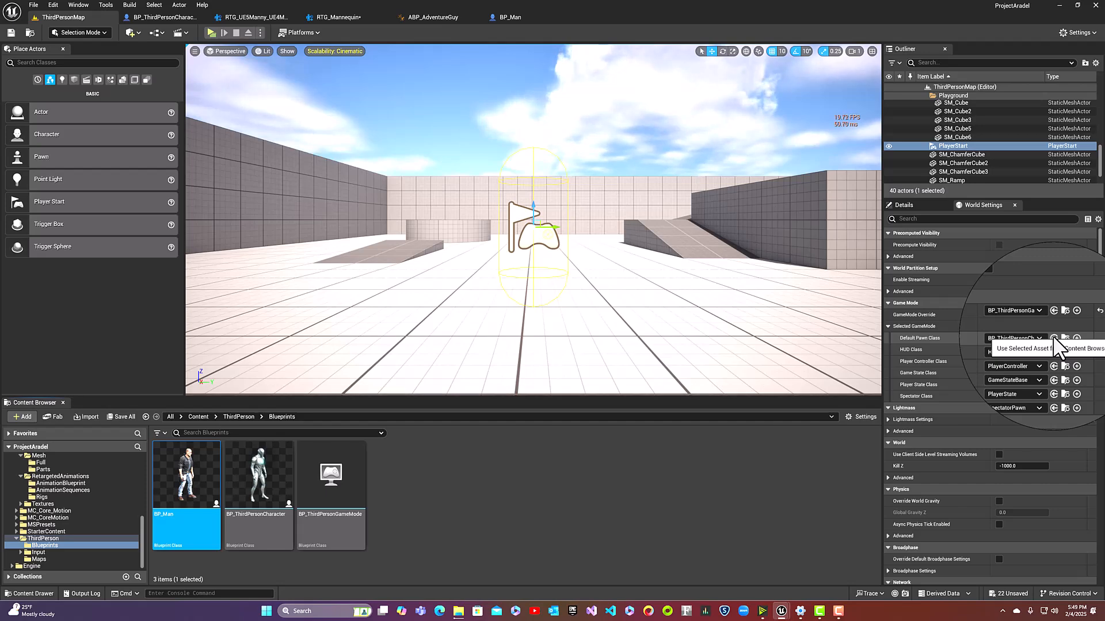
pyautogui.click(1051, 336)
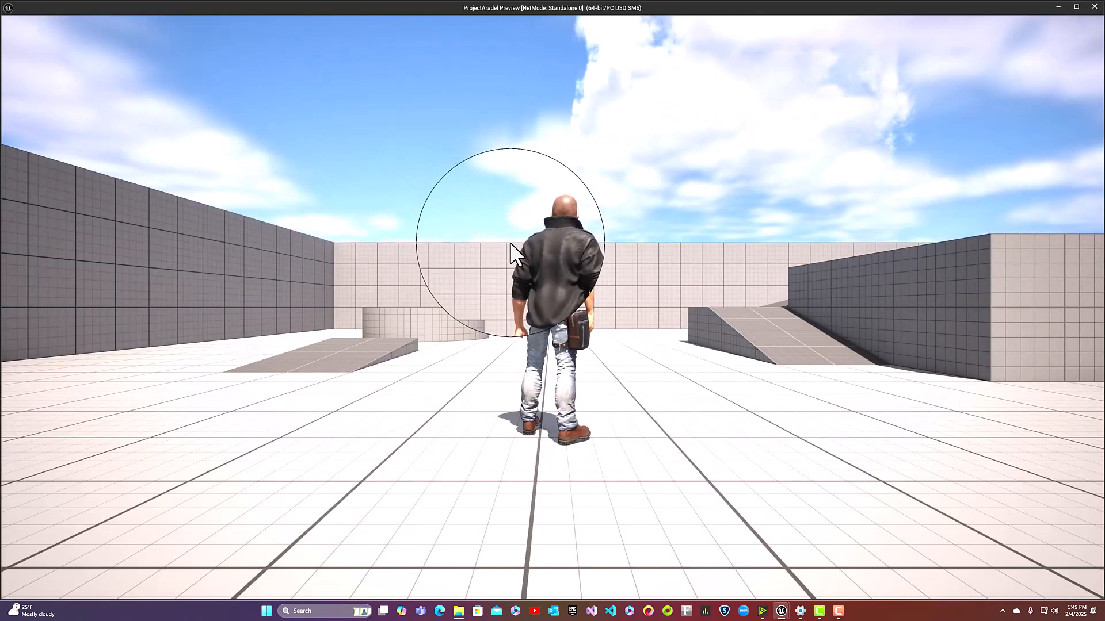
# Inspect the Man character up close in the running ThirdPersonMap preview and stop the play session
pyautogui.click(510, 242)
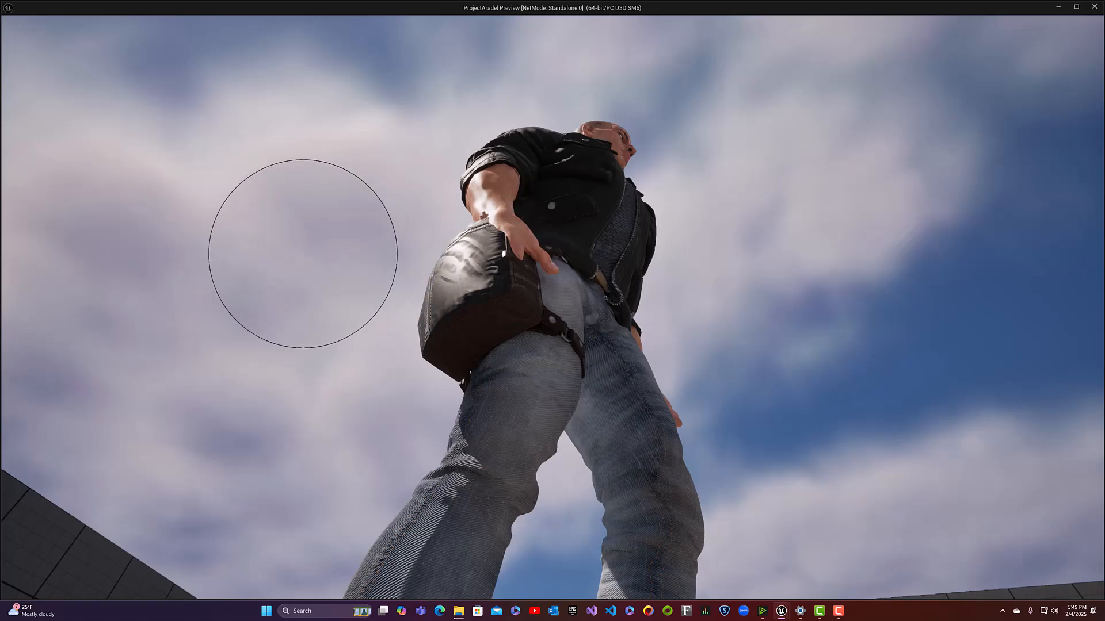
pyautogui.press('Escape')
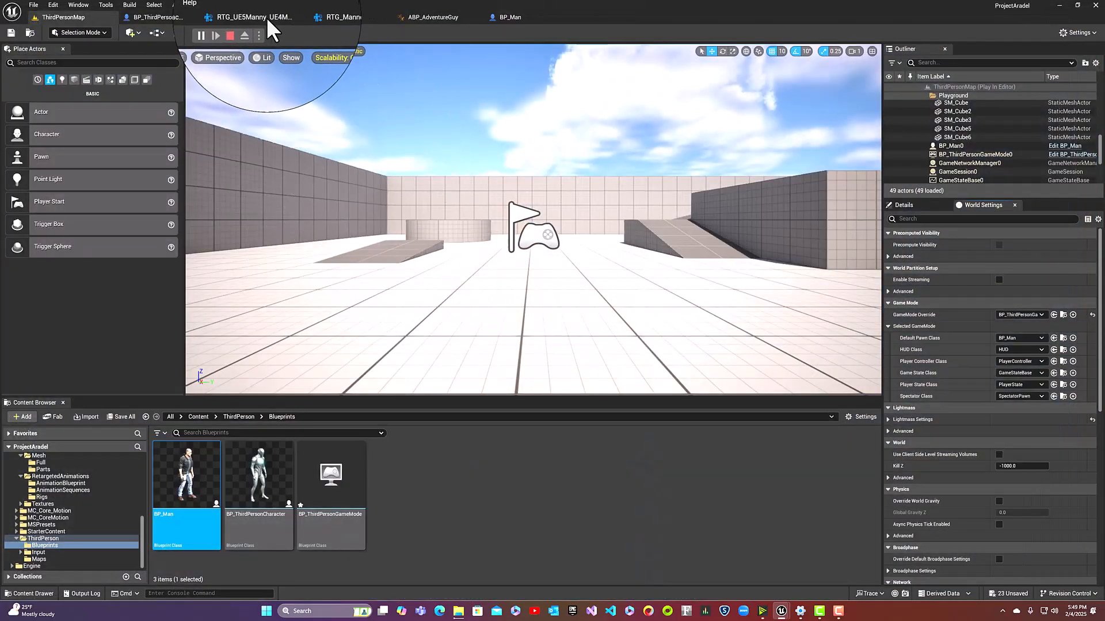
pyautogui.click(236, 33)
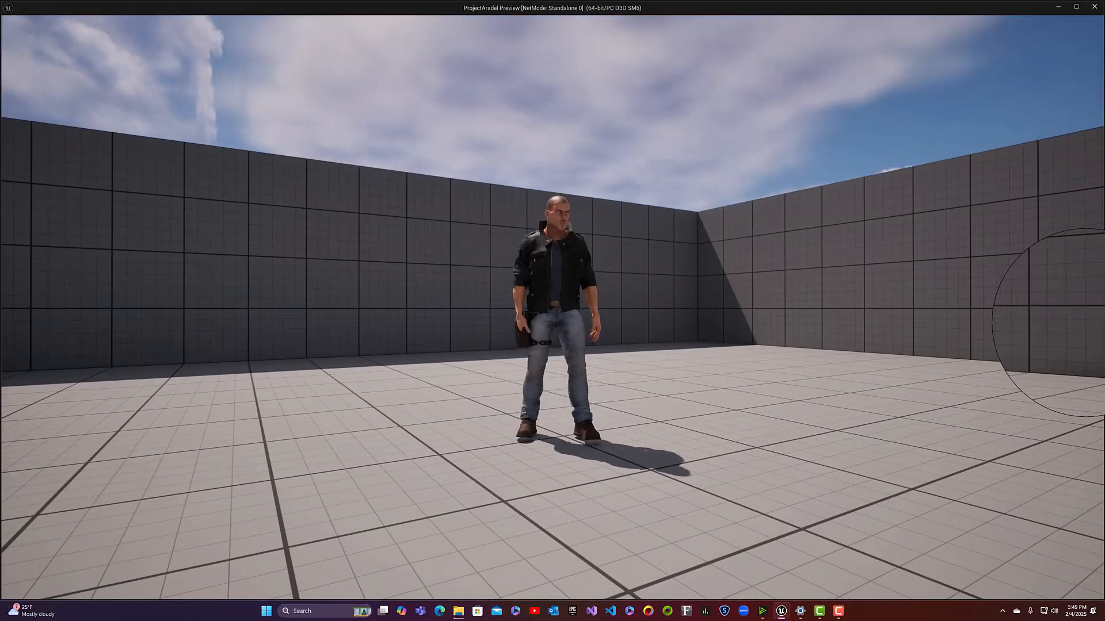
# Play-test ThirdPersonMap by running and jumping around the level with the Man character, and end the session
pyautogui.press('s')
pyautogui.press('d')
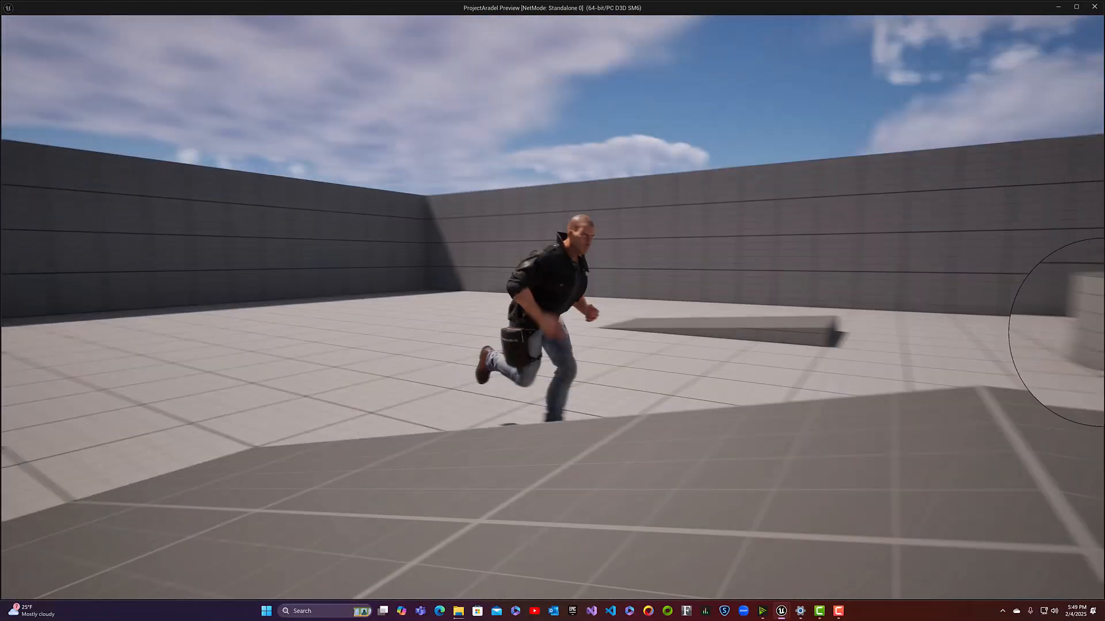
pyautogui.press('w')
pyautogui.press('space')
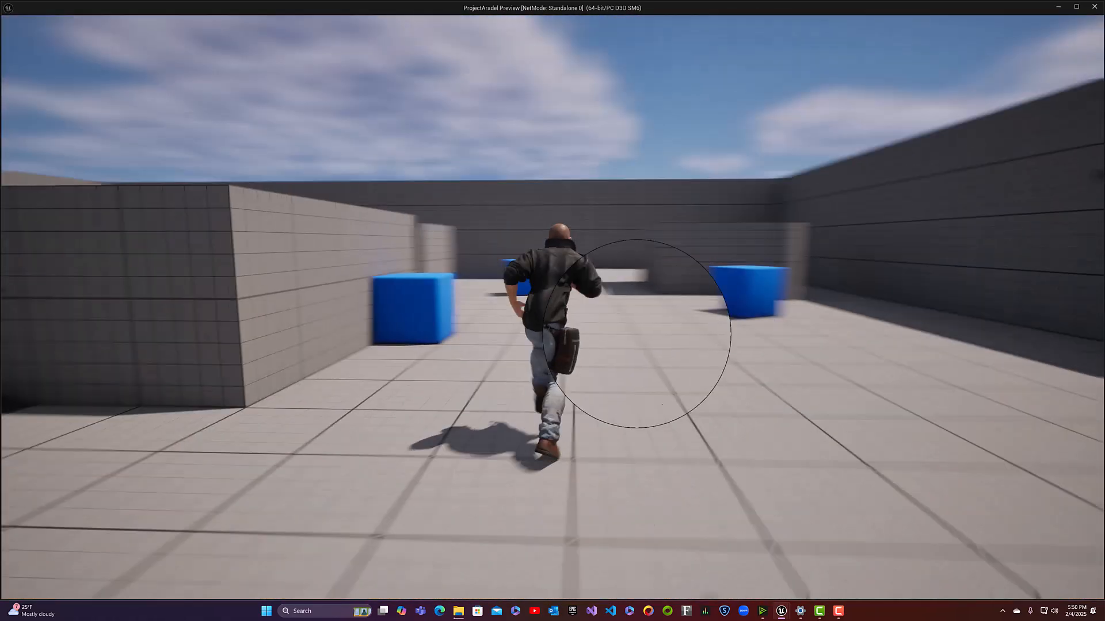
pyautogui.press('w')
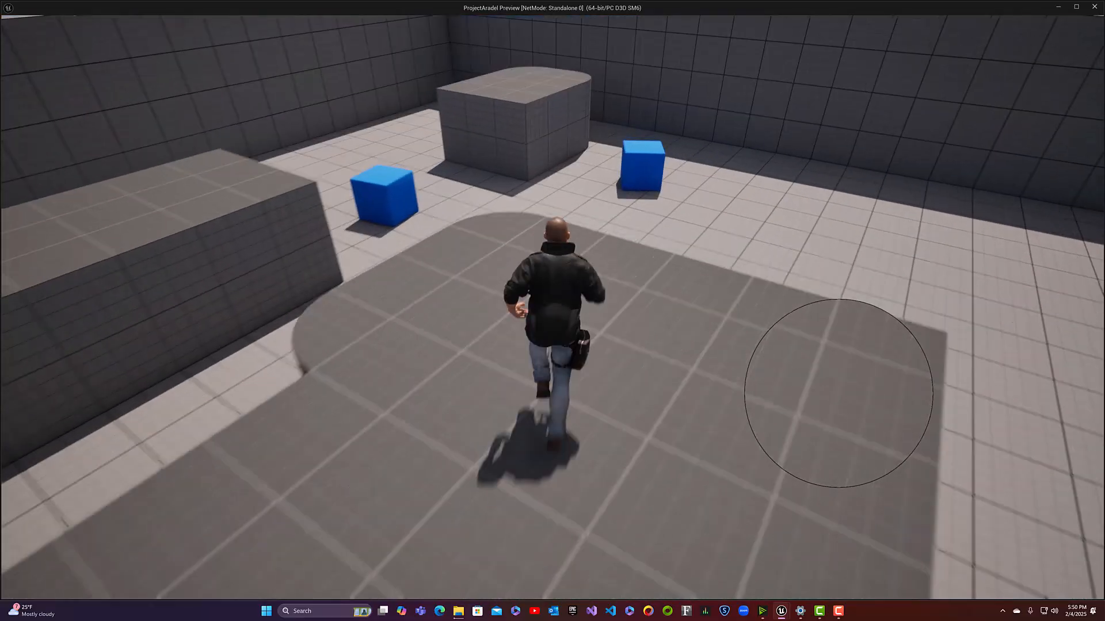
pyautogui.press('space')
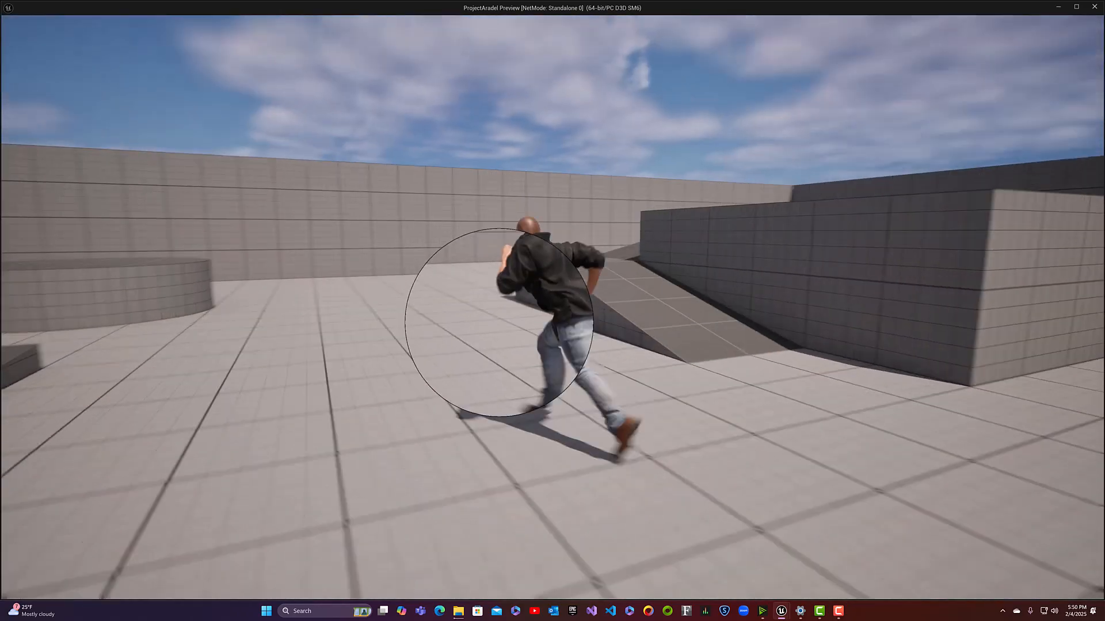
pyautogui.press('Escape')
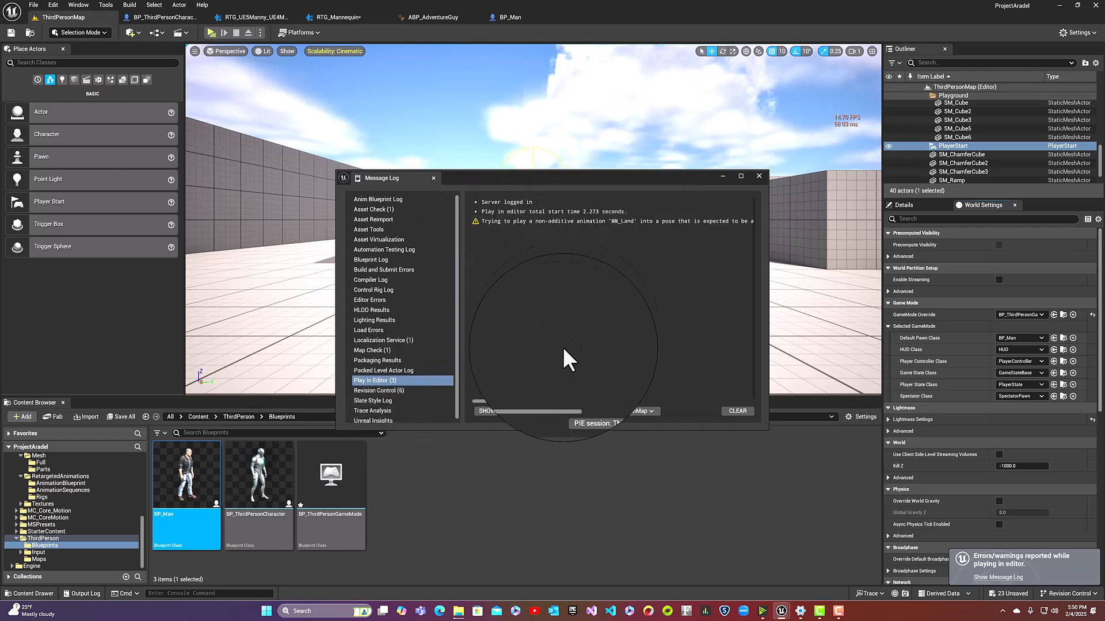
# Read the full Play In Editor warning in the Message Log and locate MM_Land in Man/RetargetedAnimations/AnimationBlueprint
pyautogui.moveTo(561, 403); pyautogui.dragTo(761, 402)
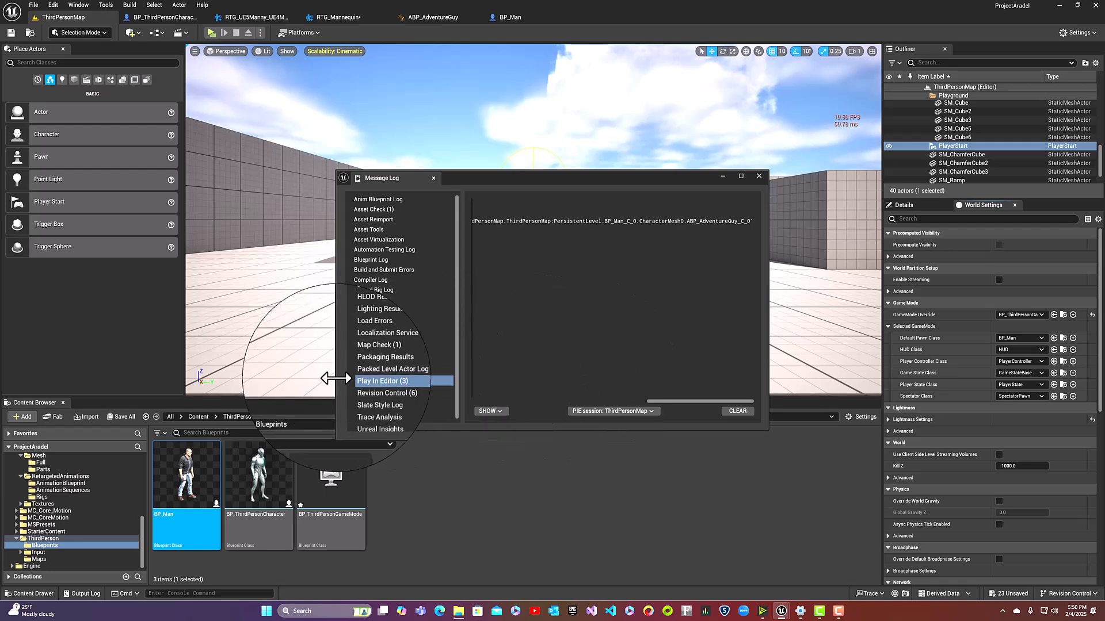
pyautogui.click(201, 417)
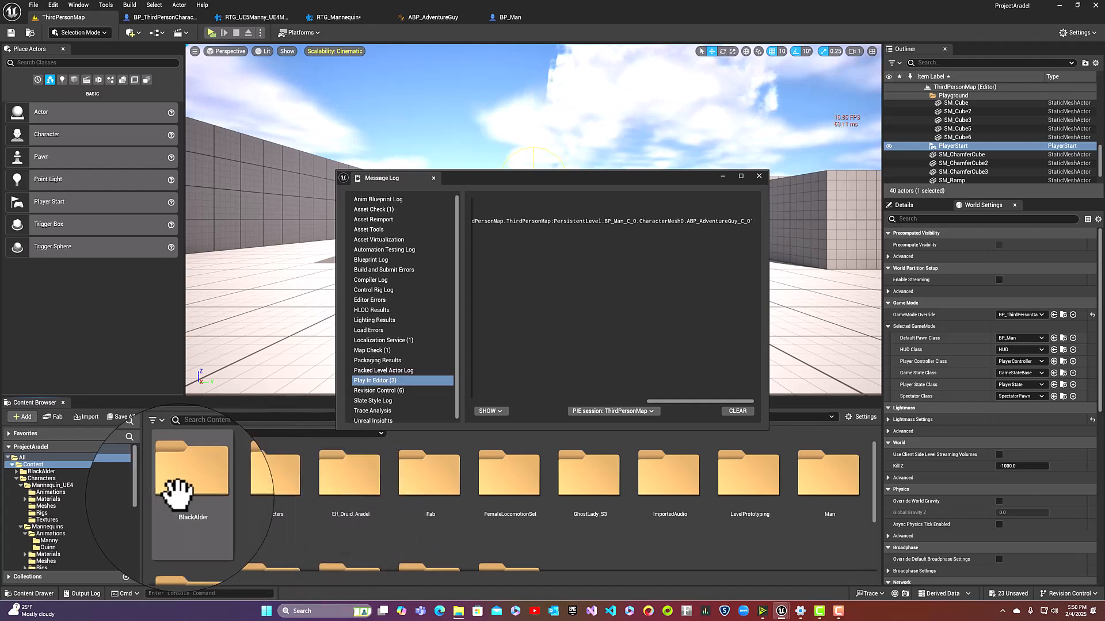
pyautogui.scroll(-2, 228, 503)
pyautogui.scroll(-2, 228, 503)
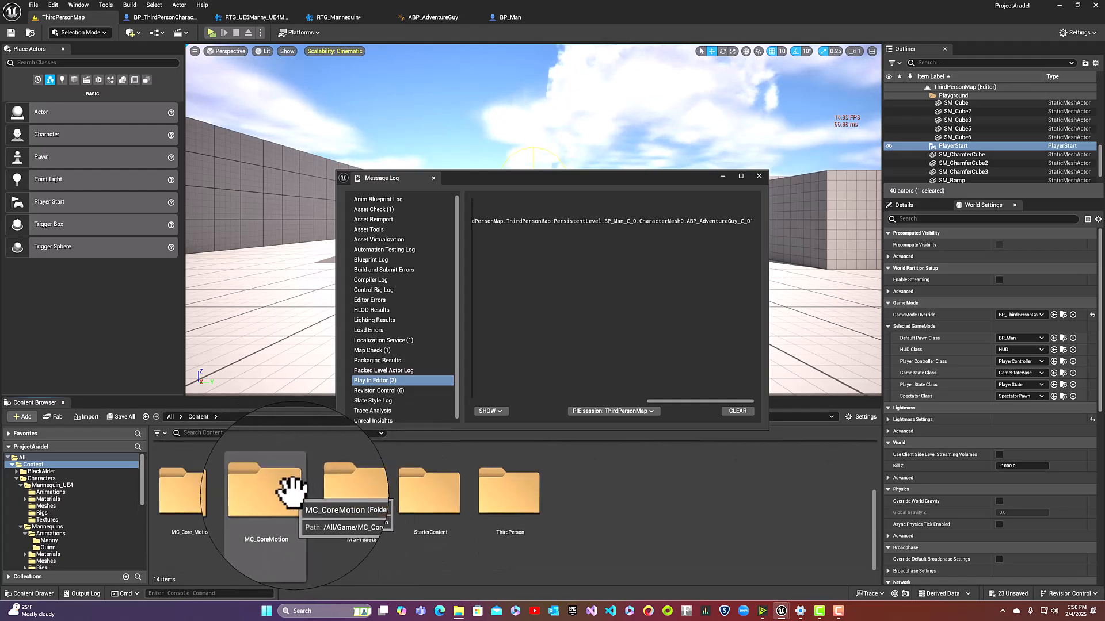
pyautogui.scroll(4, 290, 489)
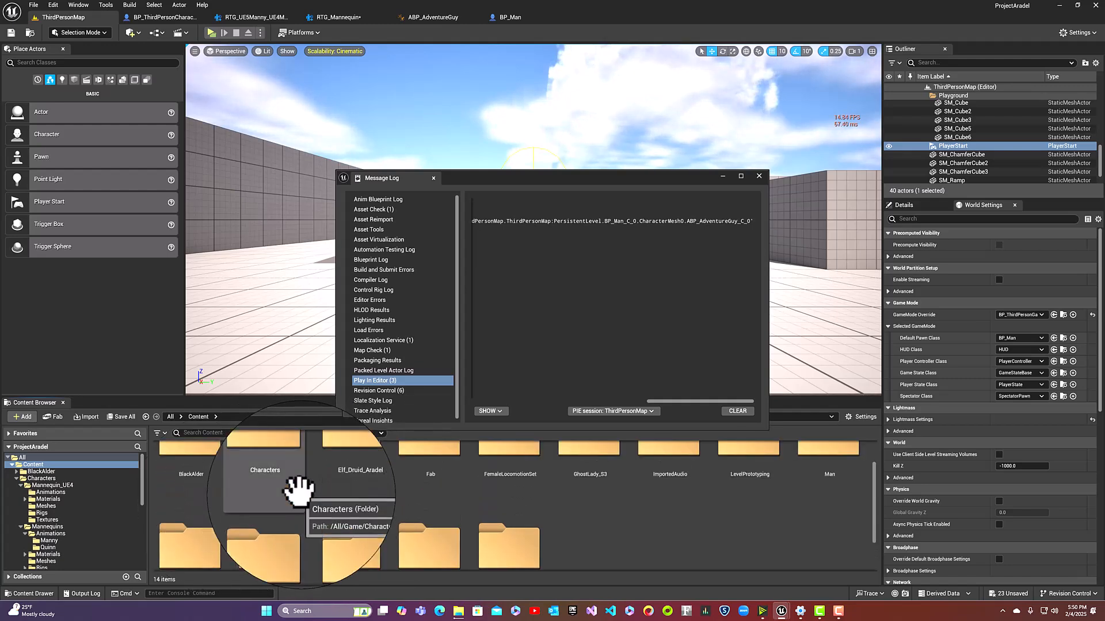
pyautogui.doubleClick(828, 460)
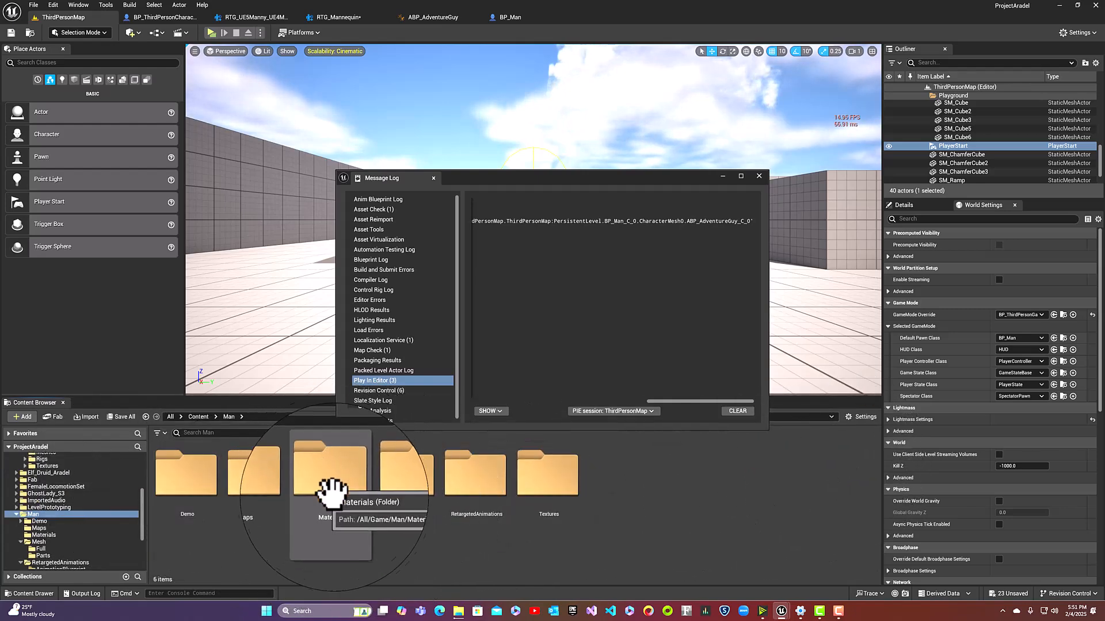
pyautogui.doubleClick(460, 489)
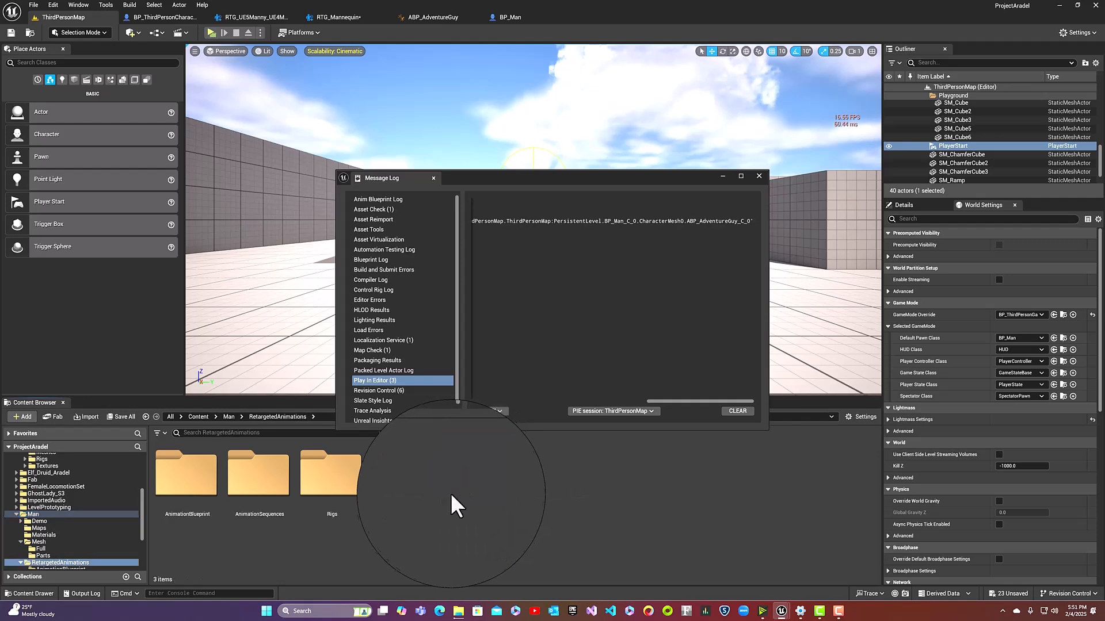
pyautogui.doubleClick(193, 472)
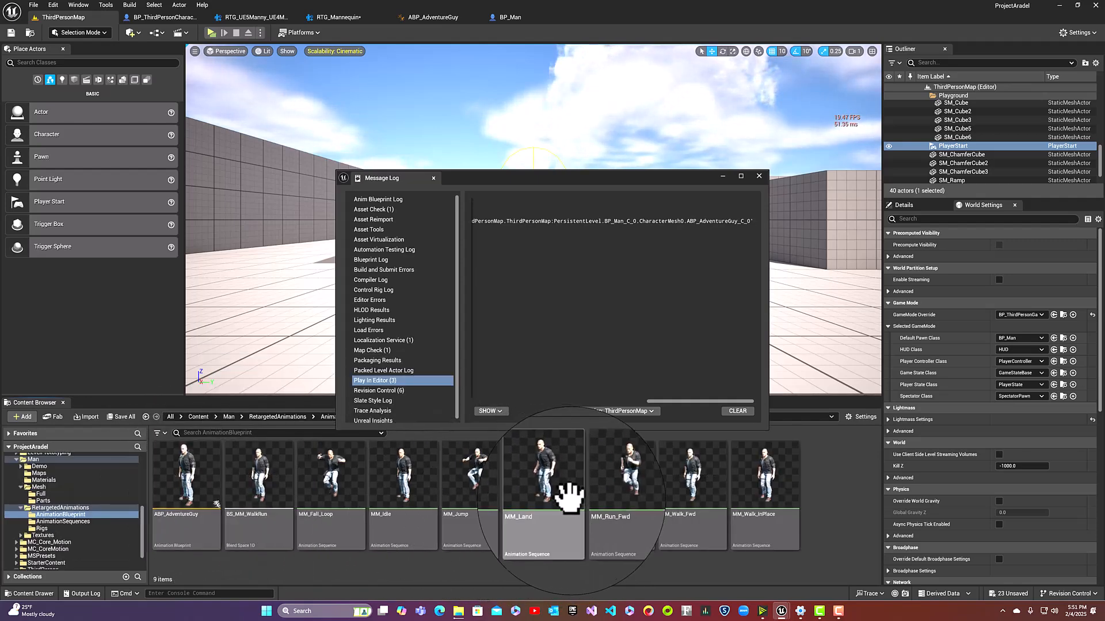
pyautogui.moveTo(572, 515)
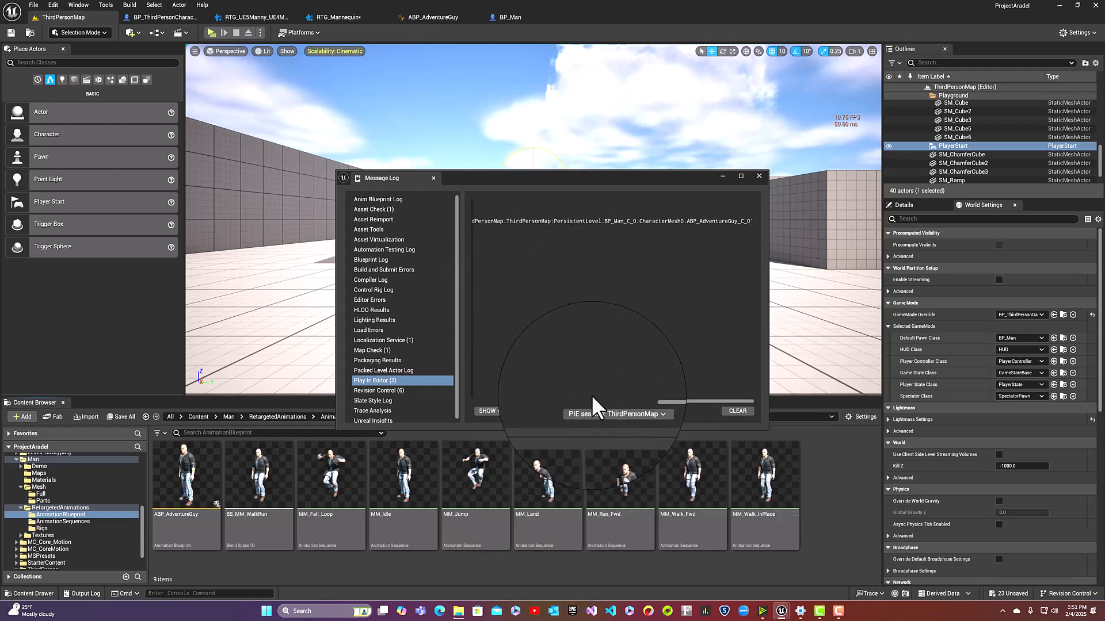
# Read the Play In Editor additive-pose warning, open the MM_Land animation it names, and move the Message Log aside
pyautogui.moveTo(654, 401); pyautogui.dragTo(492, 398)
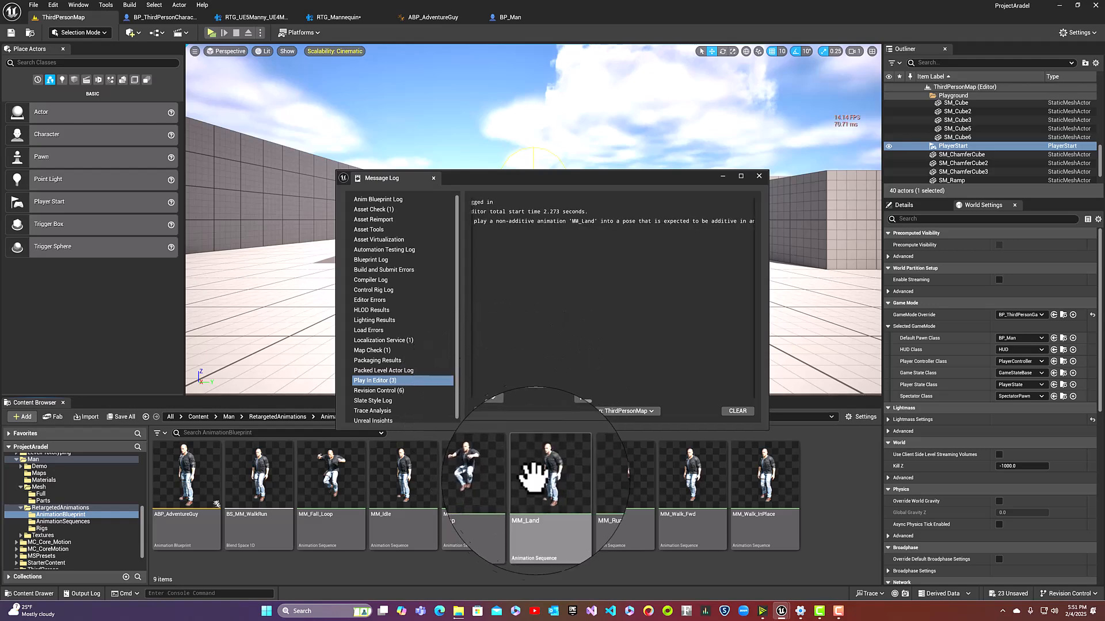
pyautogui.doubleClick(541, 523)
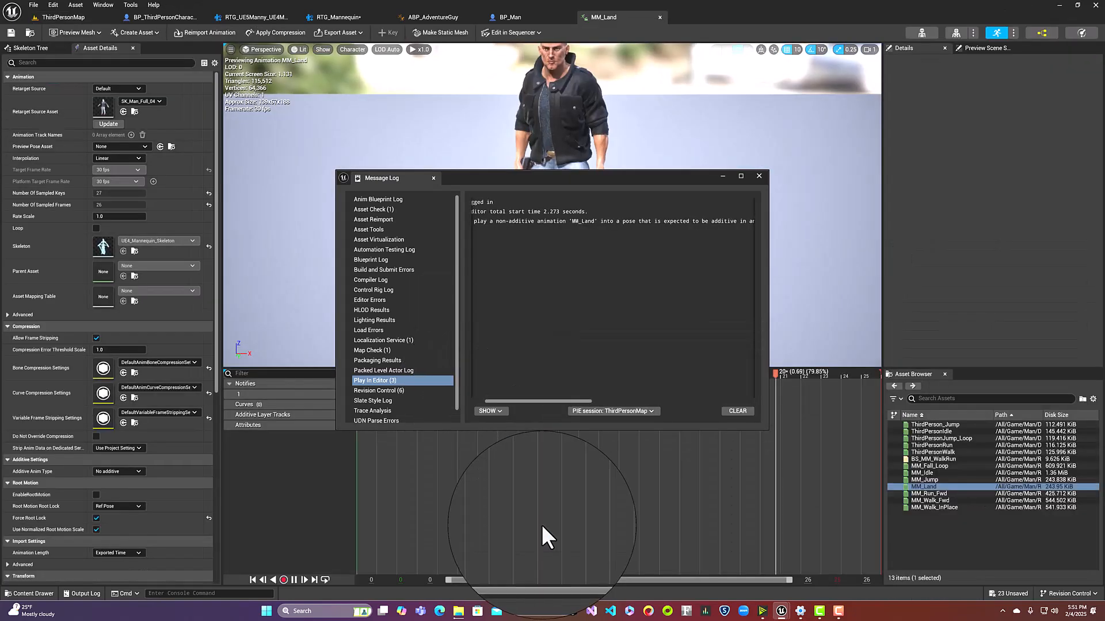
pyautogui.moveTo(565, 175); pyautogui.dragTo(714, 122)
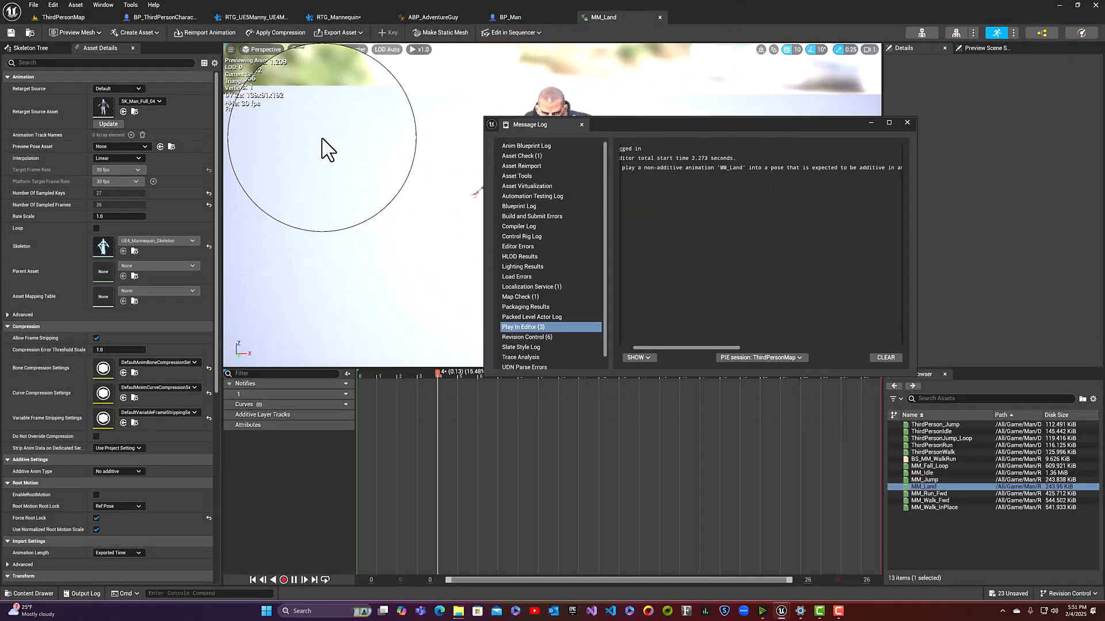
# Set MM_Land's Additive Anim Type to Local Space and save the animation
pyautogui.click(173, 63)
pyautogui.write('additive')
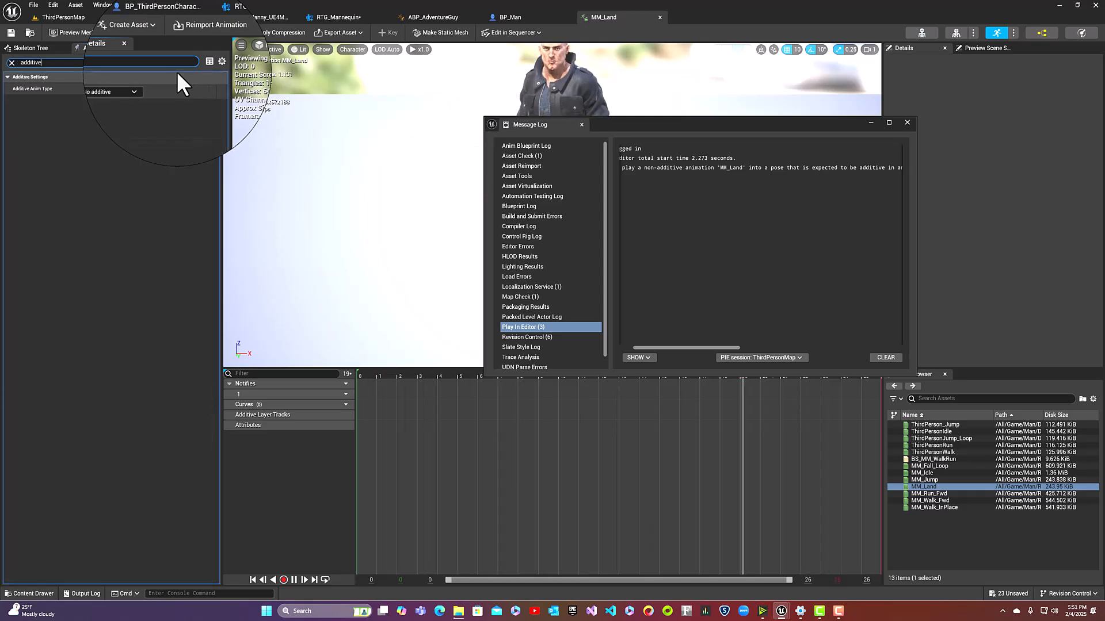
pyautogui.click(113, 89)
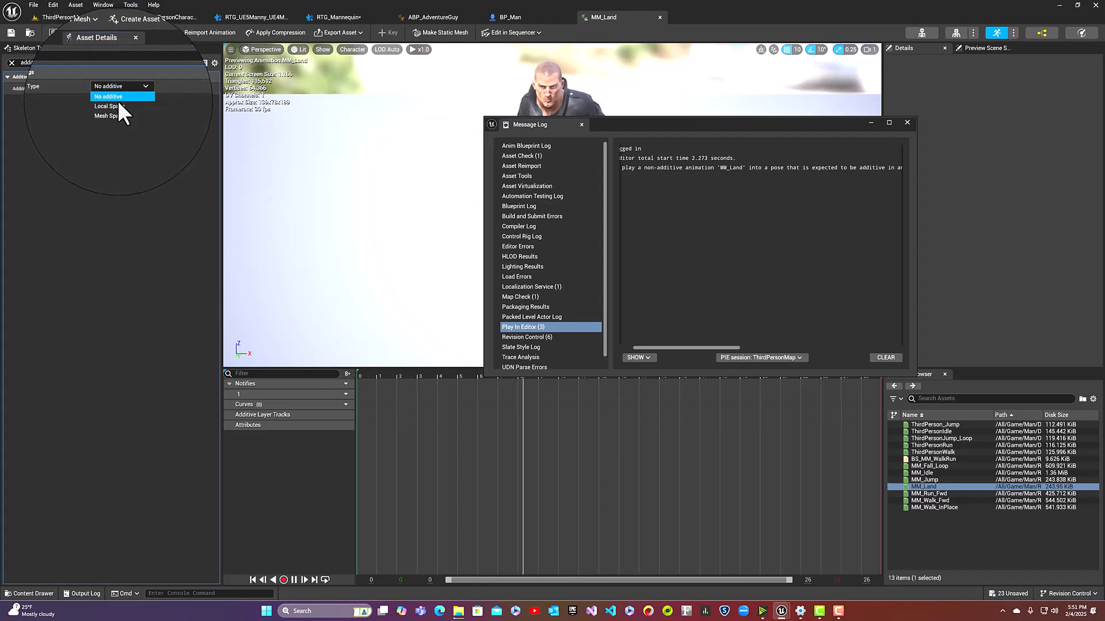
pyautogui.click(117, 106)
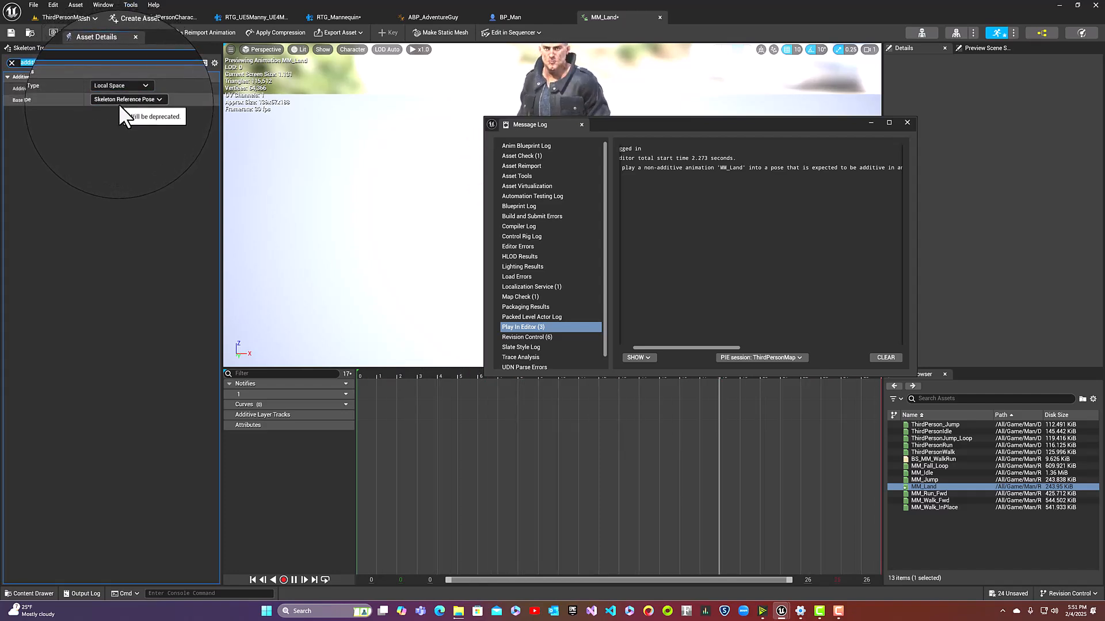
pyautogui.click(9, 32)
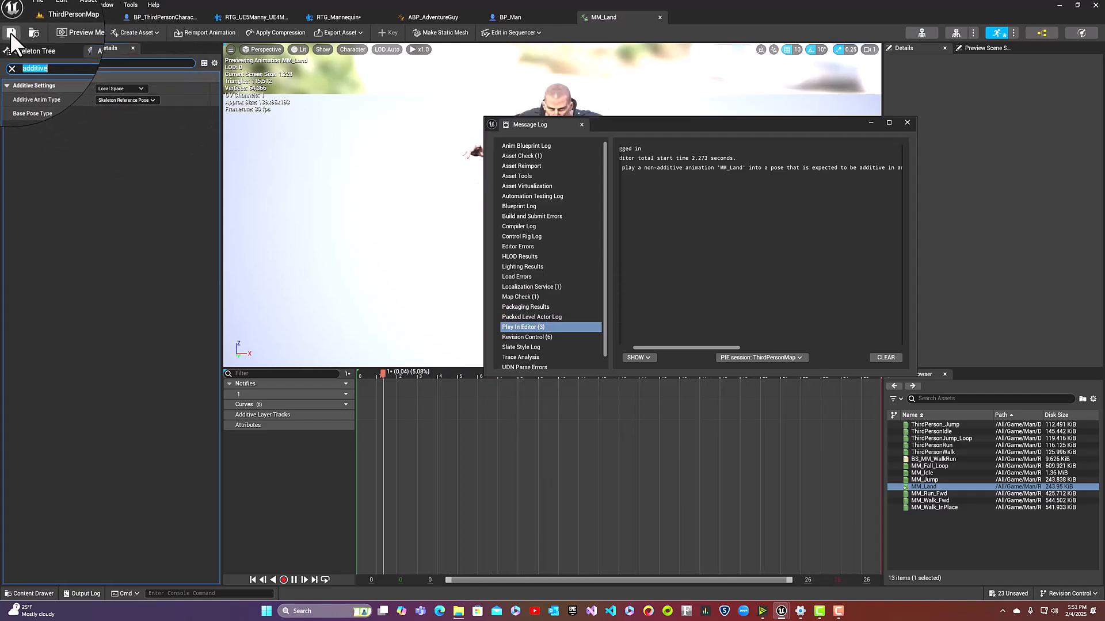
# Return to ThirdPersonMap, close the Message Log, and play-test the character's running and jumping
pyautogui.click(63, 16)
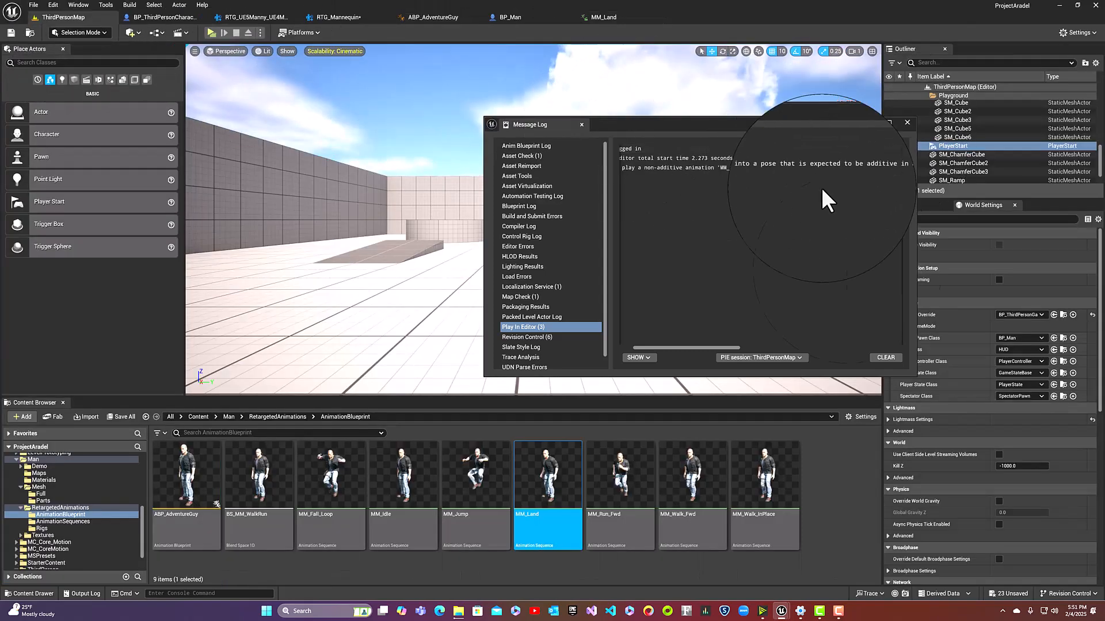
pyautogui.click(907, 122)
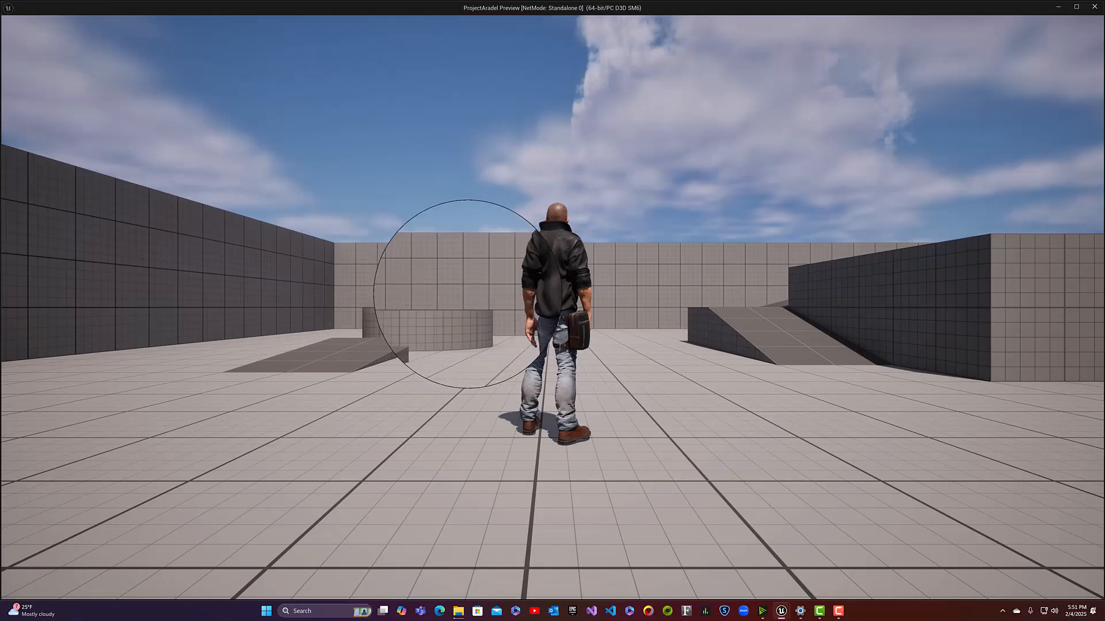
pyautogui.press('w')
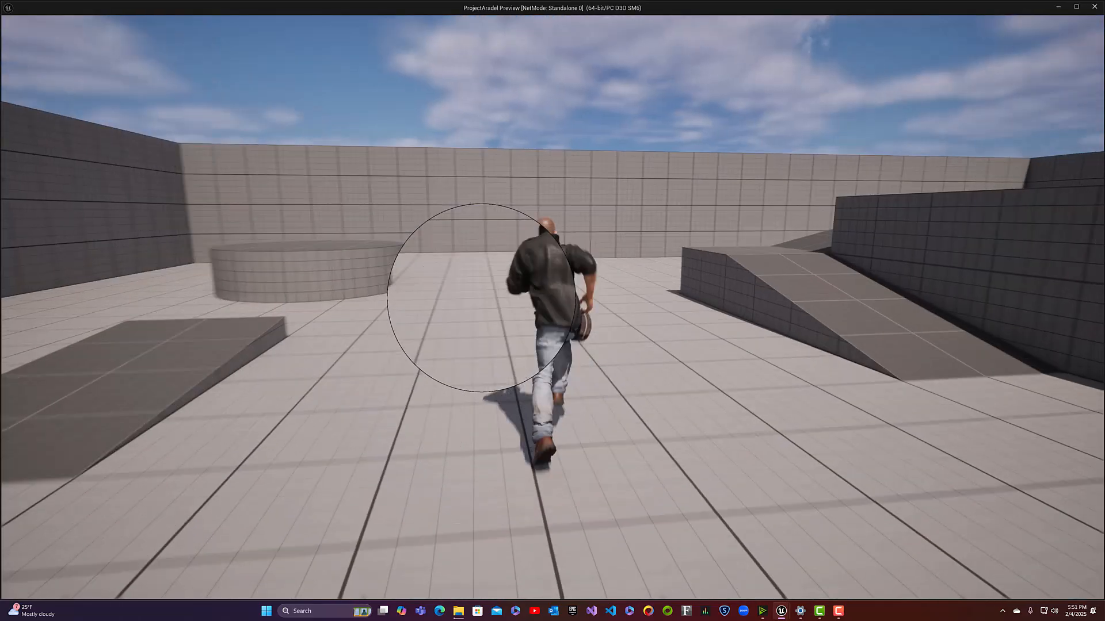
pyautogui.press('space')
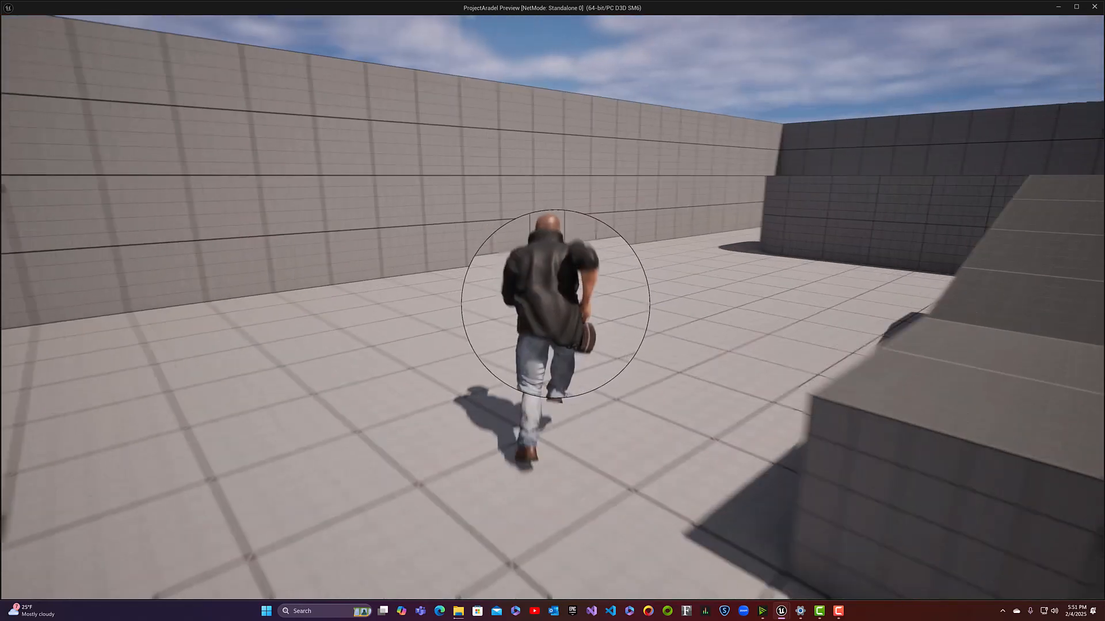
pyautogui.press('space')
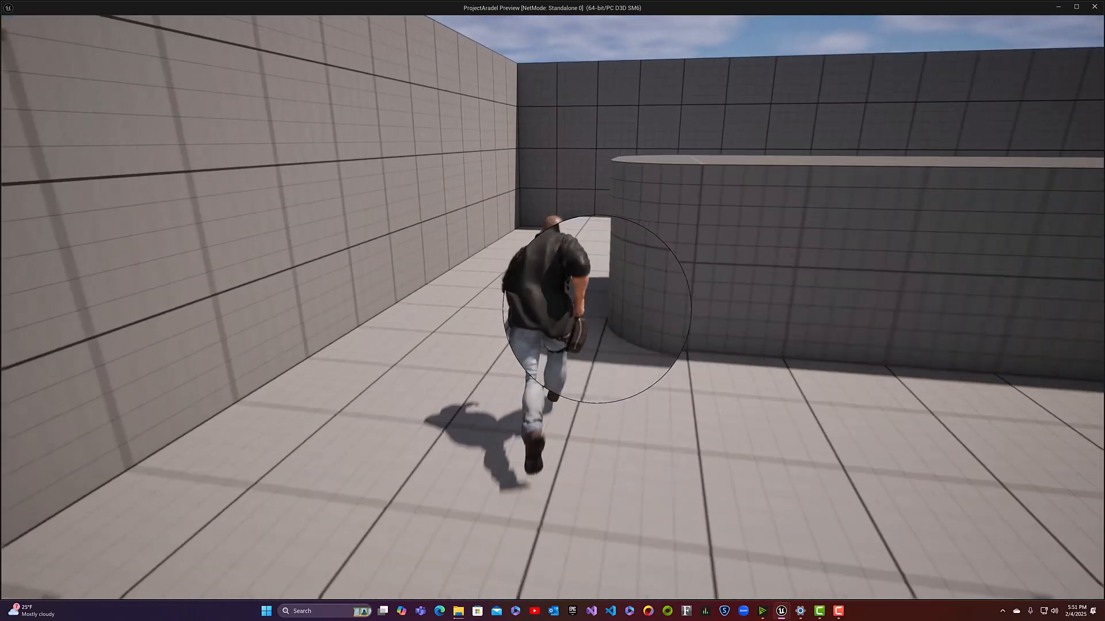
pyautogui.press('Escape')
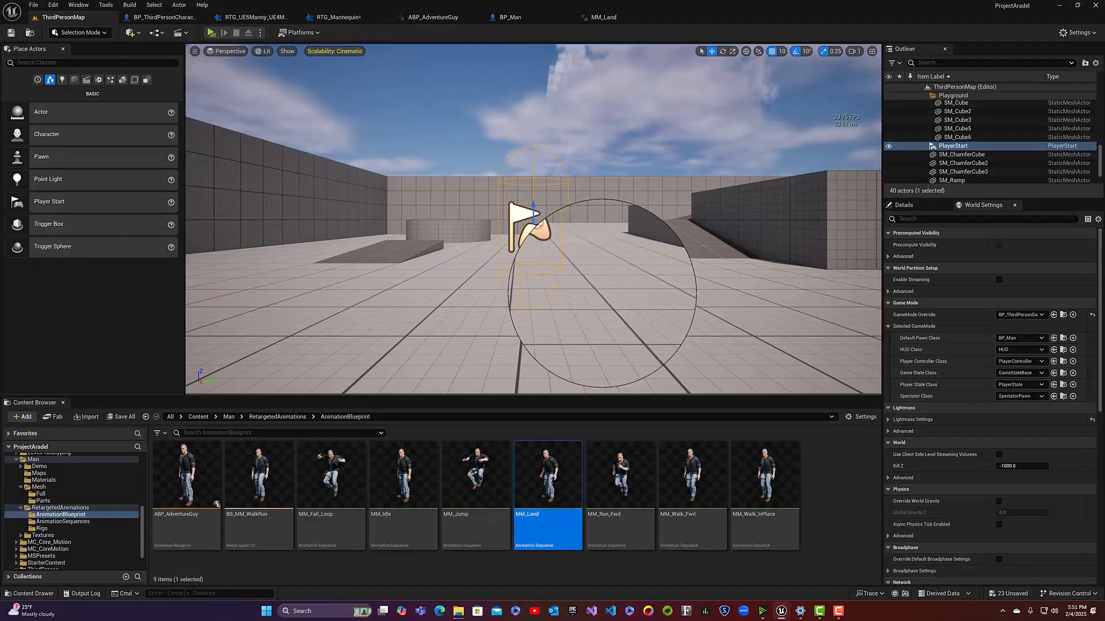
pyautogui.moveTo(602, 292); pyautogui.dragTo(331, 246, button='right')
pyautogui.press('s')
pyautogui.press('d')
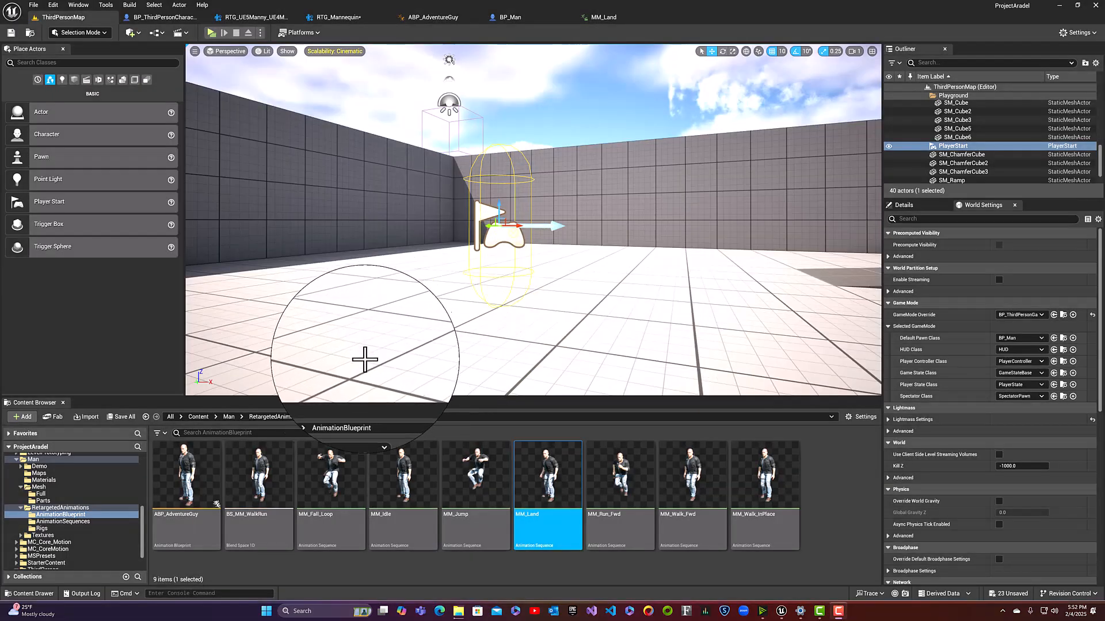
# Open the Footsteps folder inside ImportedAudio and preview the Footfall_4 sound wave
pyautogui.click(198, 416)
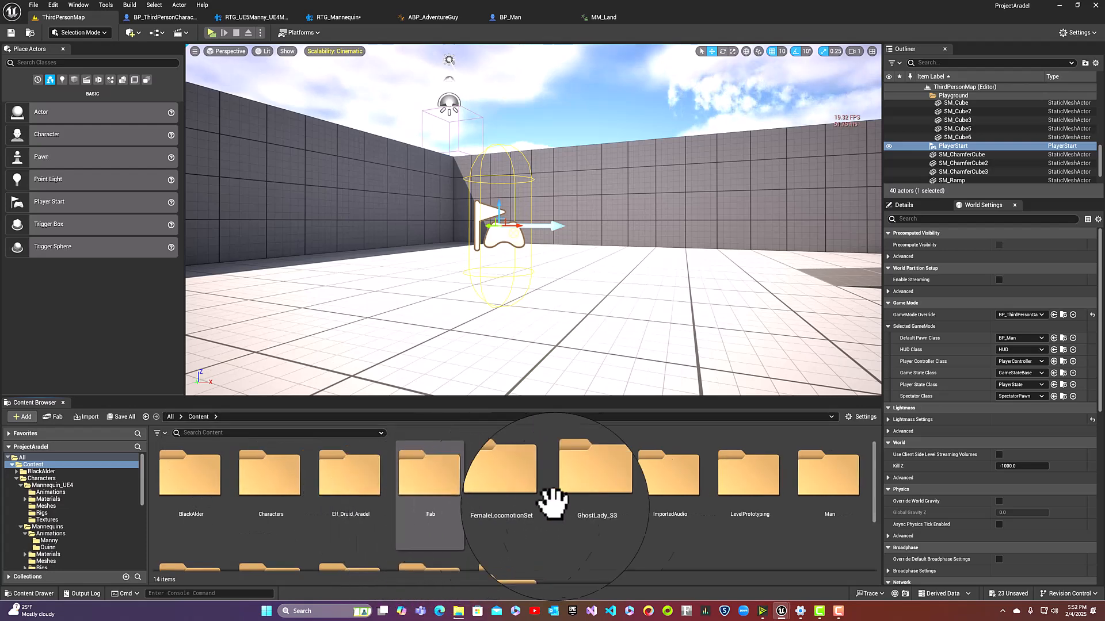
pyautogui.scroll(-3, 719, 515)
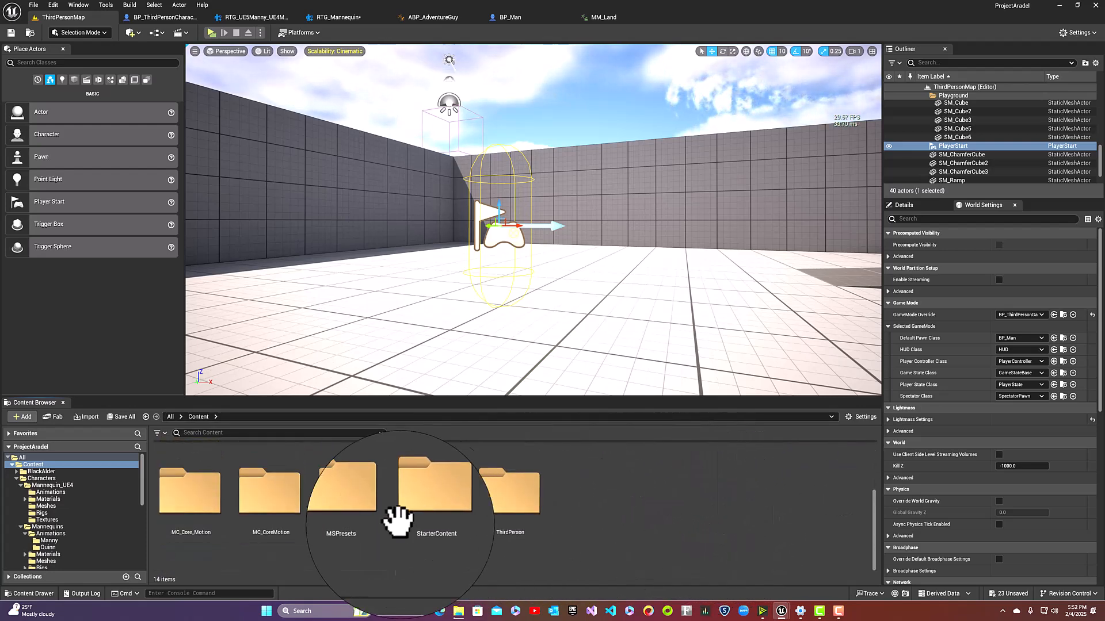
pyautogui.scroll(2, 561, 520)
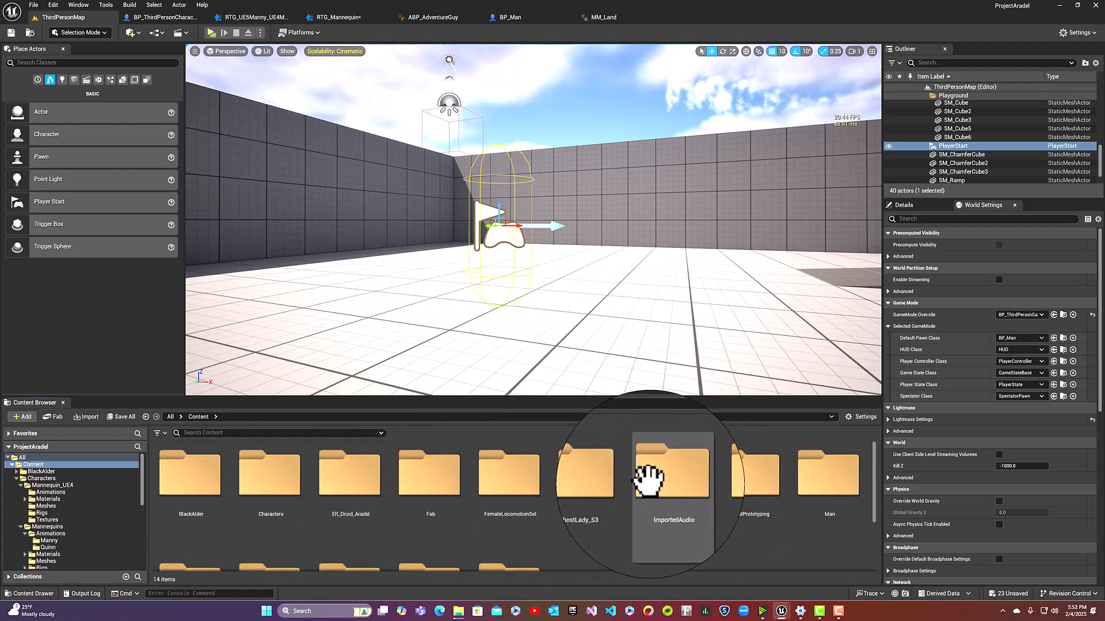
pyautogui.click(673, 473)
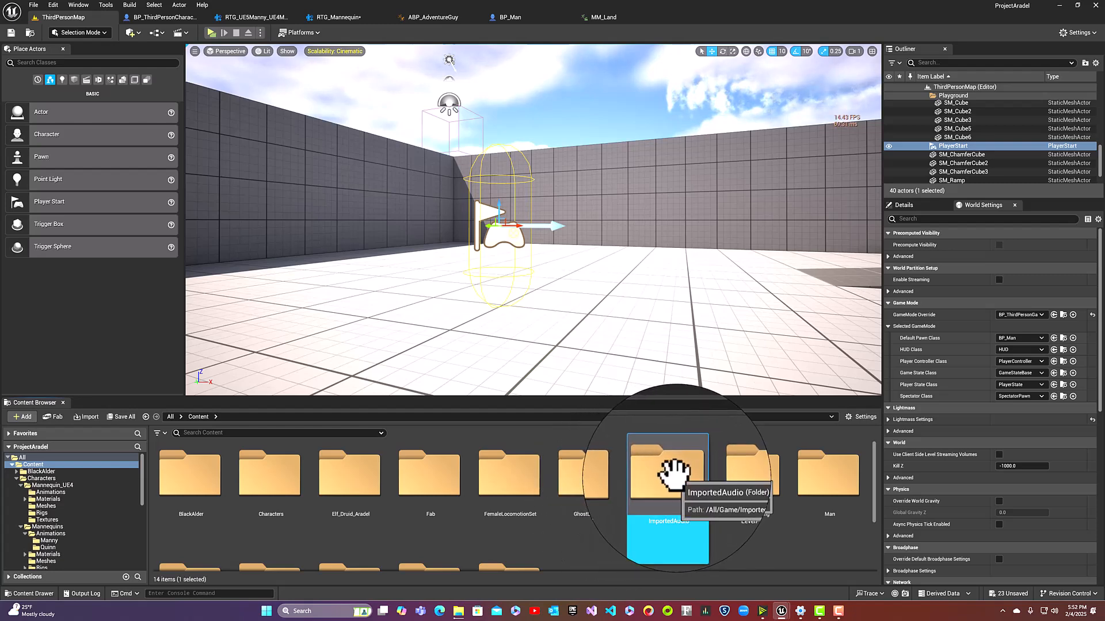
pyautogui.doubleClick(670, 478)
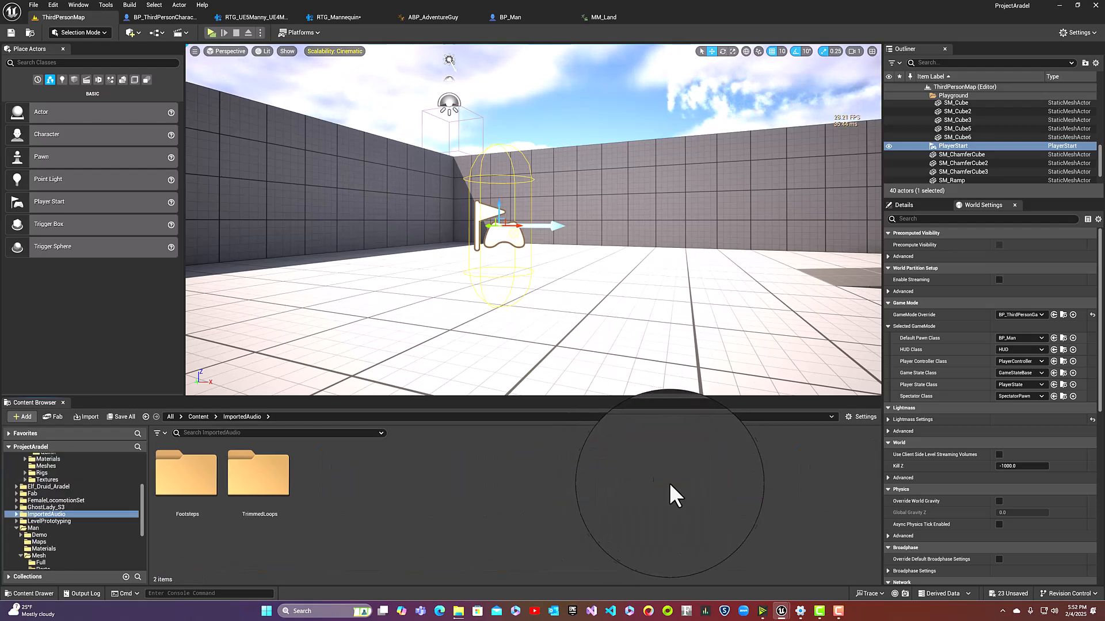
pyautogui.doubleClick(195, 479)
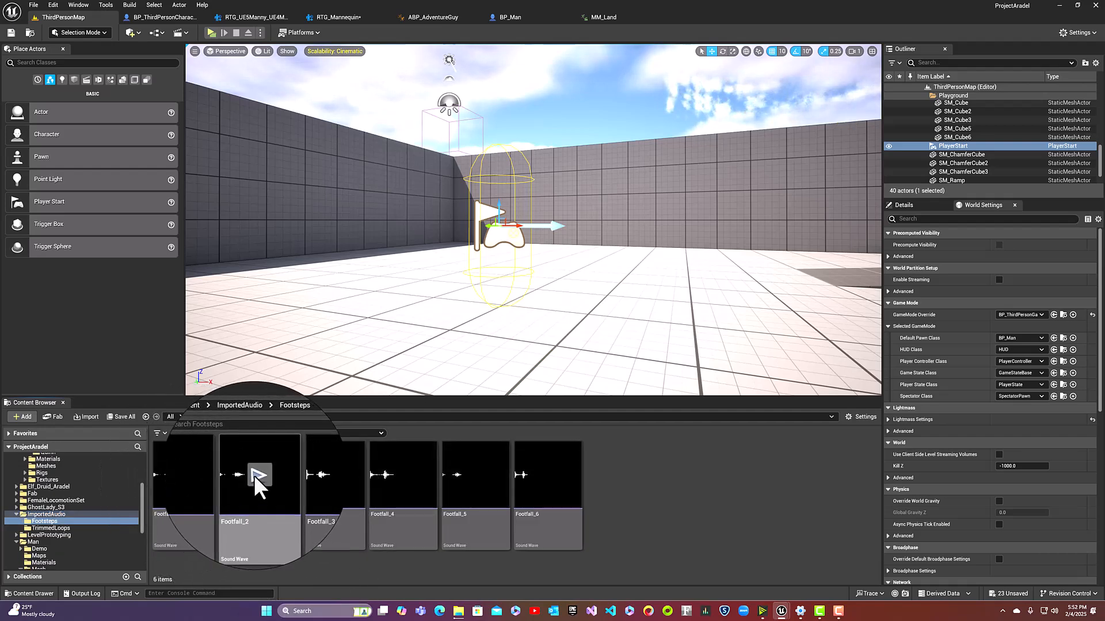
pyautogui.click(394, 469)
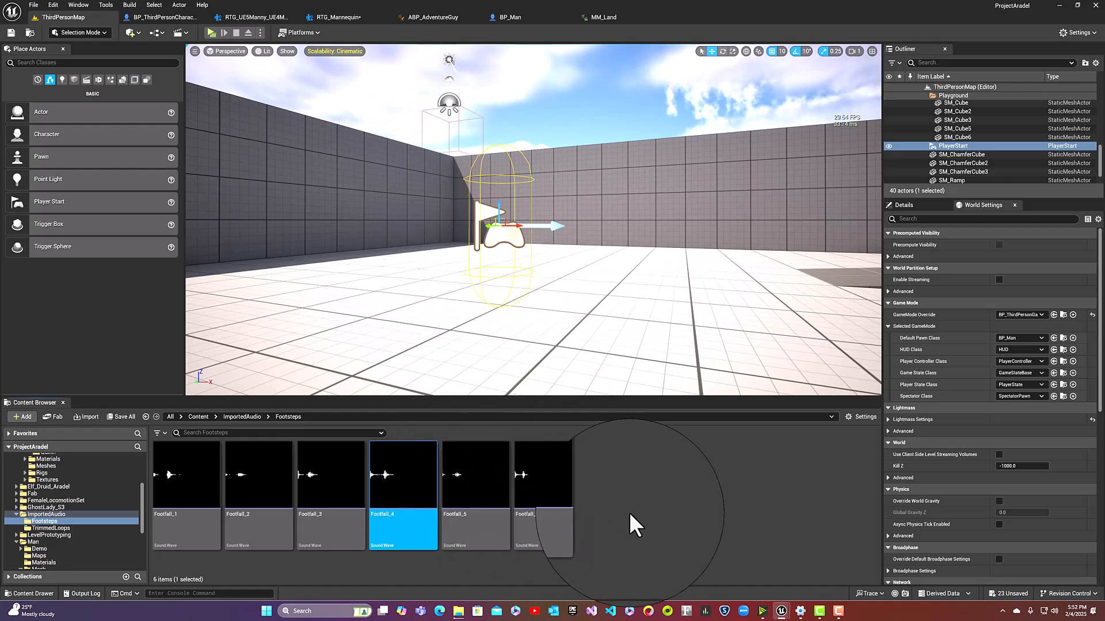
pyautogui.click(181, 532)
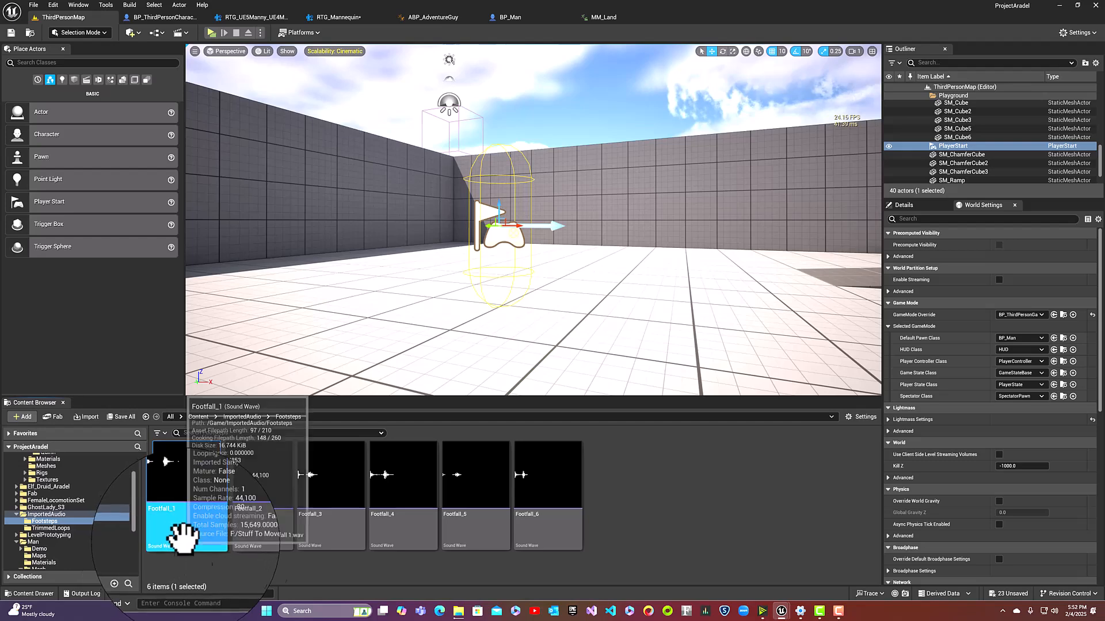
pyautogui.keyDown('shift'); pyautogui.click(520, 523); pyautogui.keyUp('shift')
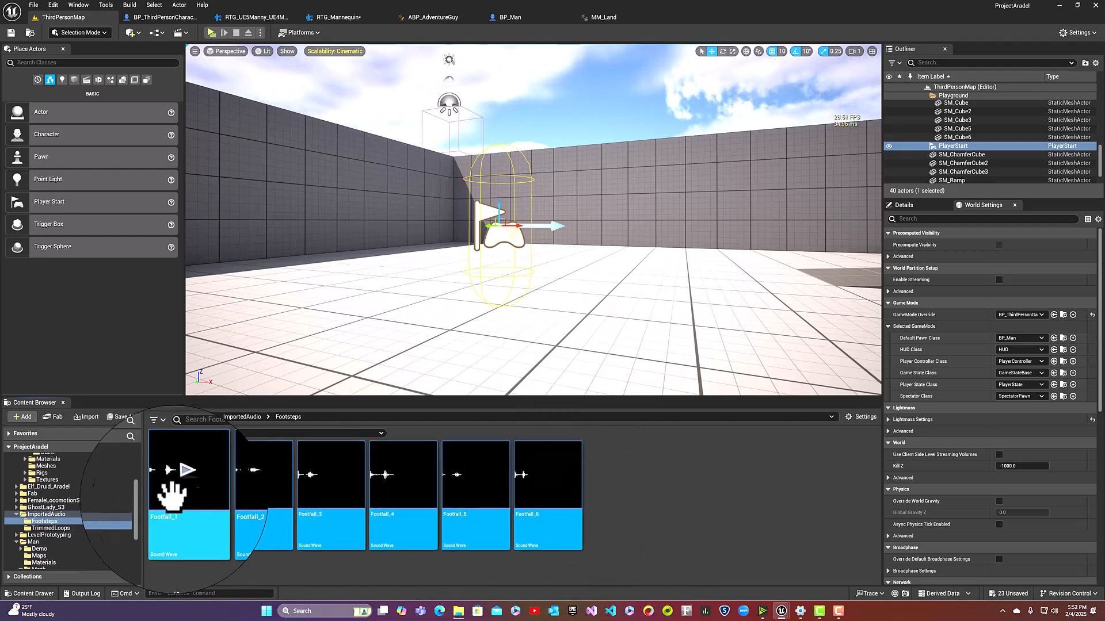
pyautogui.rightClick(629, 516)
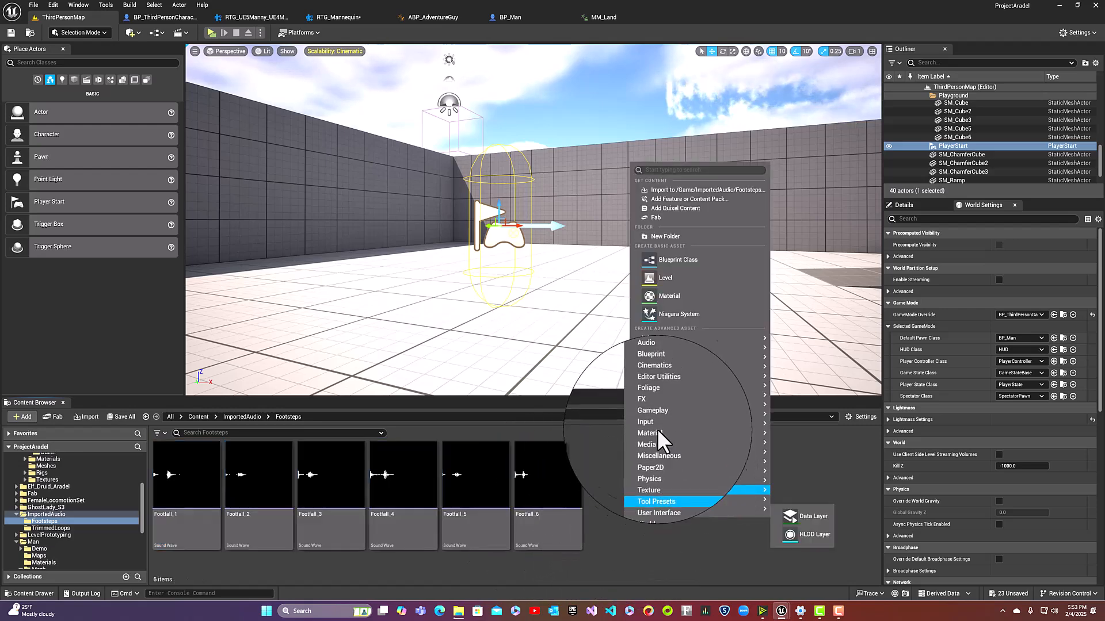
pyautogui.moveTo(669, 339)
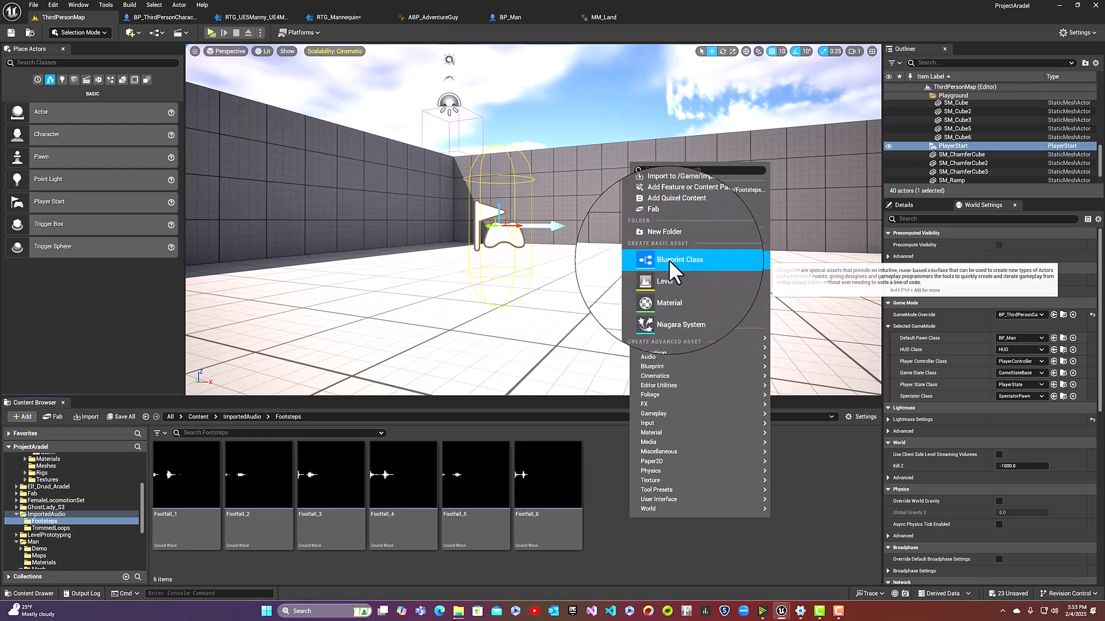
pyautogui.click(176, 521)
pyautogui.keyDown('shift'); pyautogui.click(535, 521); pyautogui.keyUp('shift')
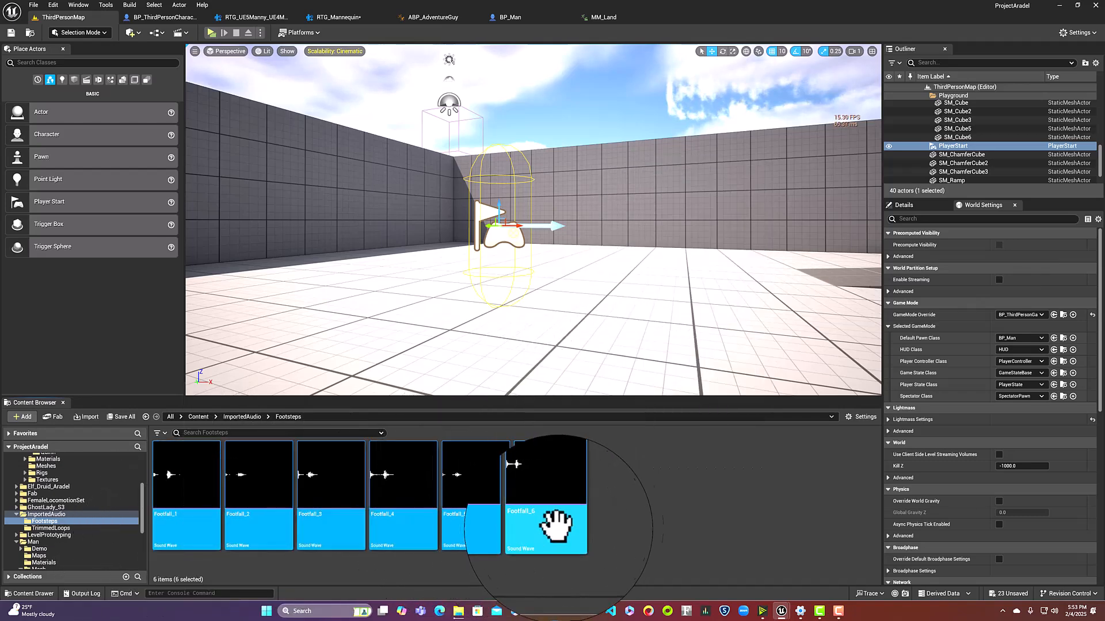
pyautogui.rightClick(603, 527)
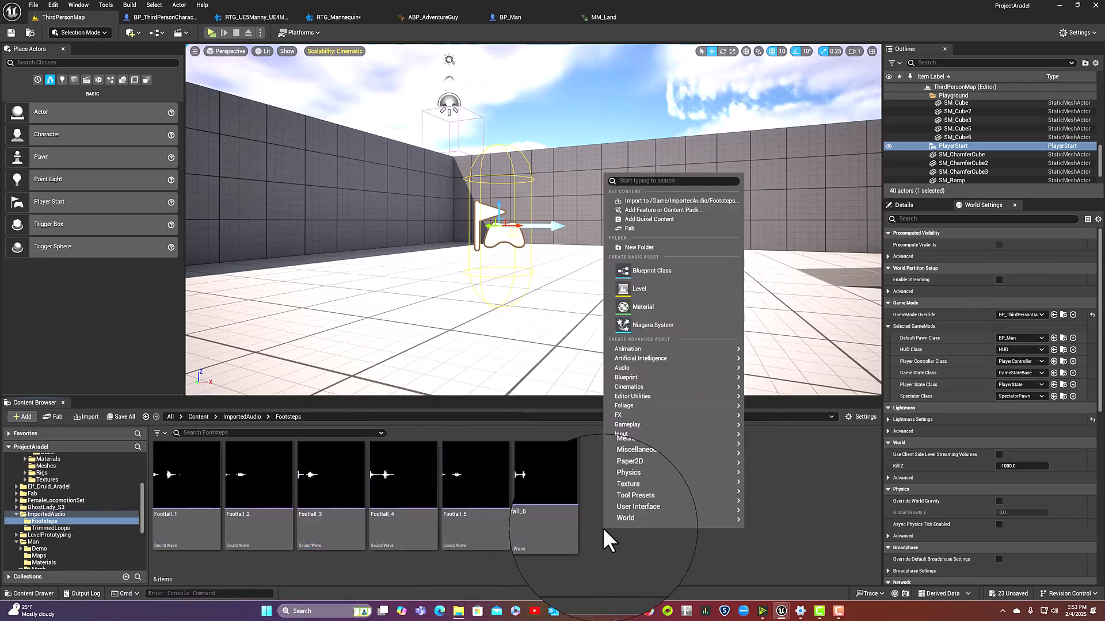
# Create a single sound cue from the Footfall_1 to Footfall_6 sound waves and open it for editing
pyautogui.click(191, 534)
pyautogui.keyDown('shift'); pyautogui.click(552, 525); pyautogui.keyUp('shift')
pyautogui.rightClick(555, 523)
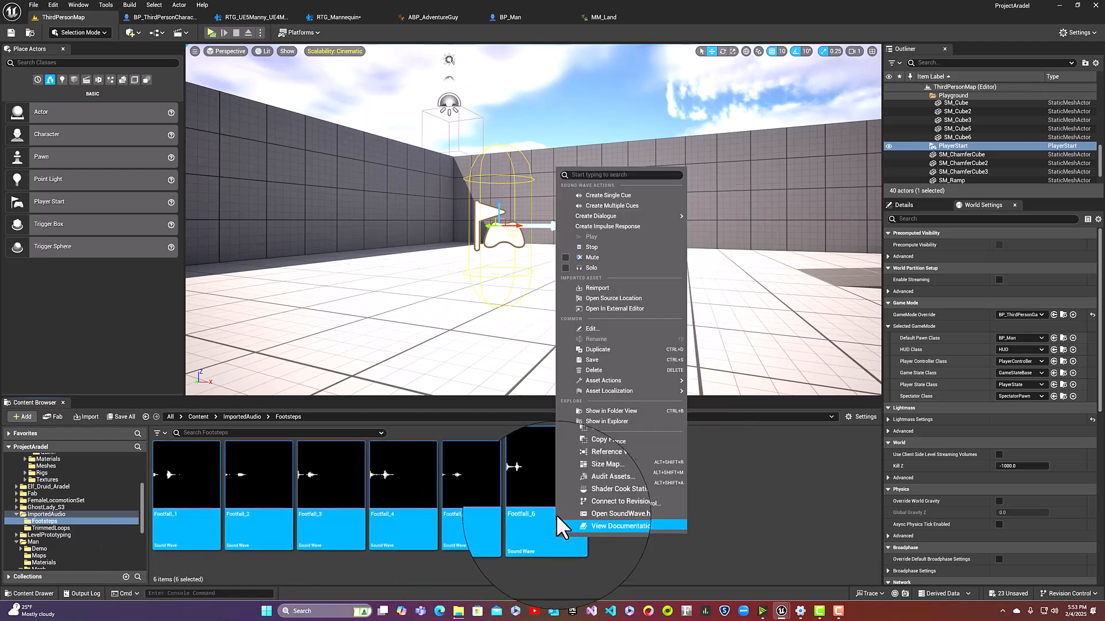
pyautogui.click(606, 195)
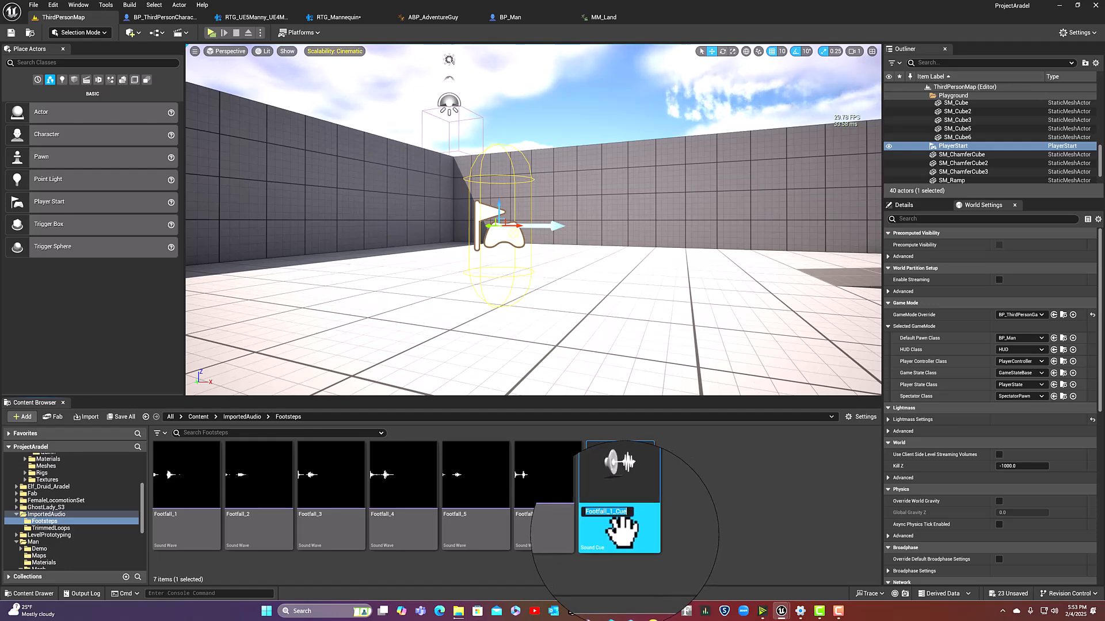
pyautogui.doubleClick(625, 535)
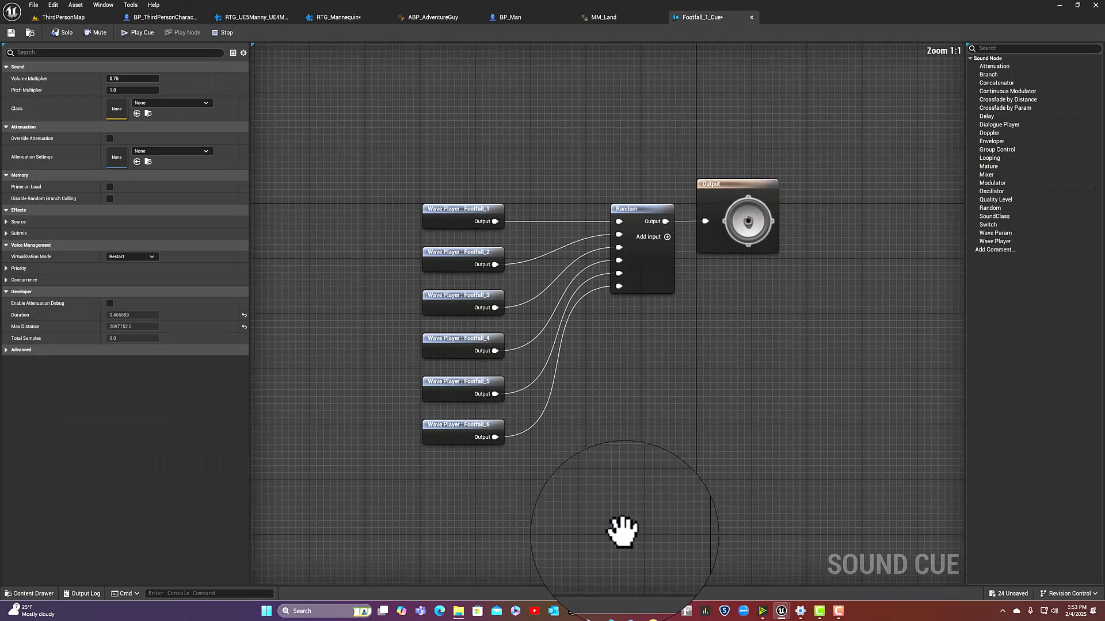
# Rearrange the six Wave Player nodes and the Output node around the Random node, and play the cue to hear it
pyautogui.moveTo(466, 151); pyautogui.dragTo(389, 106, button='right')
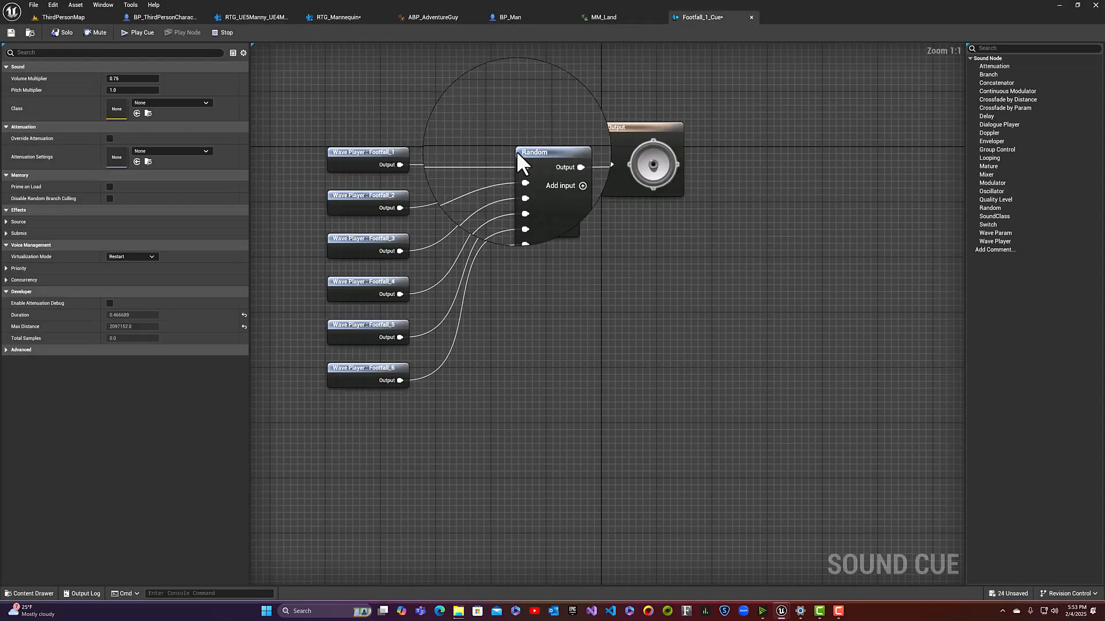
pyautogui.moveTo(371, 153); pyautogui.dragTo(370, 110)
pyautogui.moveTo(366, 191); pyautogui.dragTo(371, 157)
pyautogui.moveTo(377, 233); pyautogui.dragTo(376, 191)
pyautogui.moveTo(383, 271); pyautogui.dragTo(377, 244)
pyautogui.moveTo(387, 318); pyautogui.dragTo(375, 286)
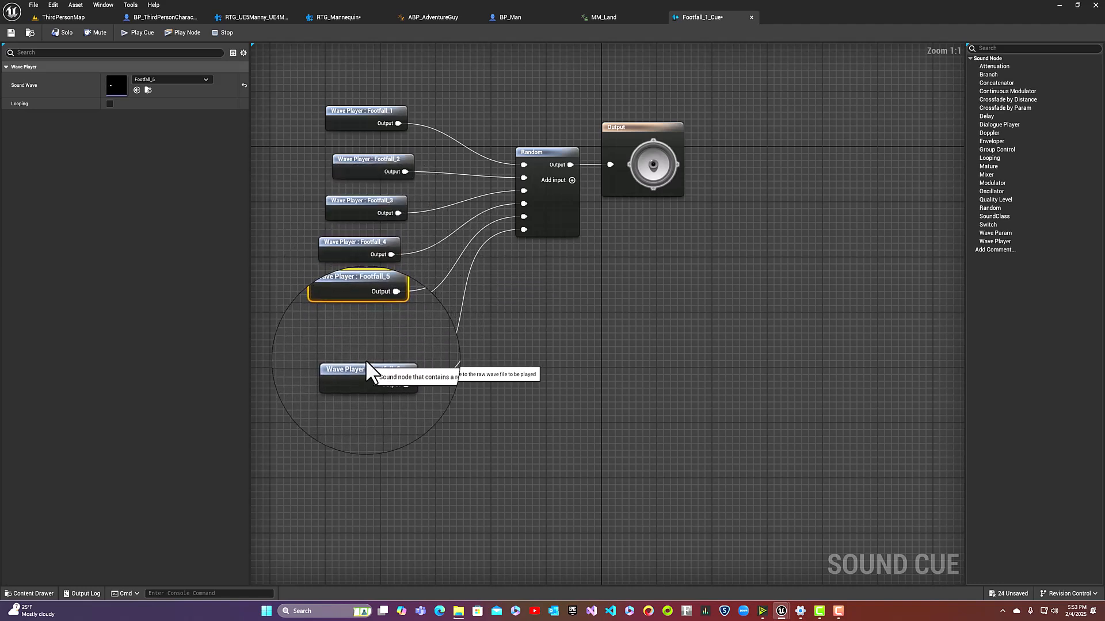
pyautogui.moveTo(367, 365); pyautogui.dragTo(357, 335)
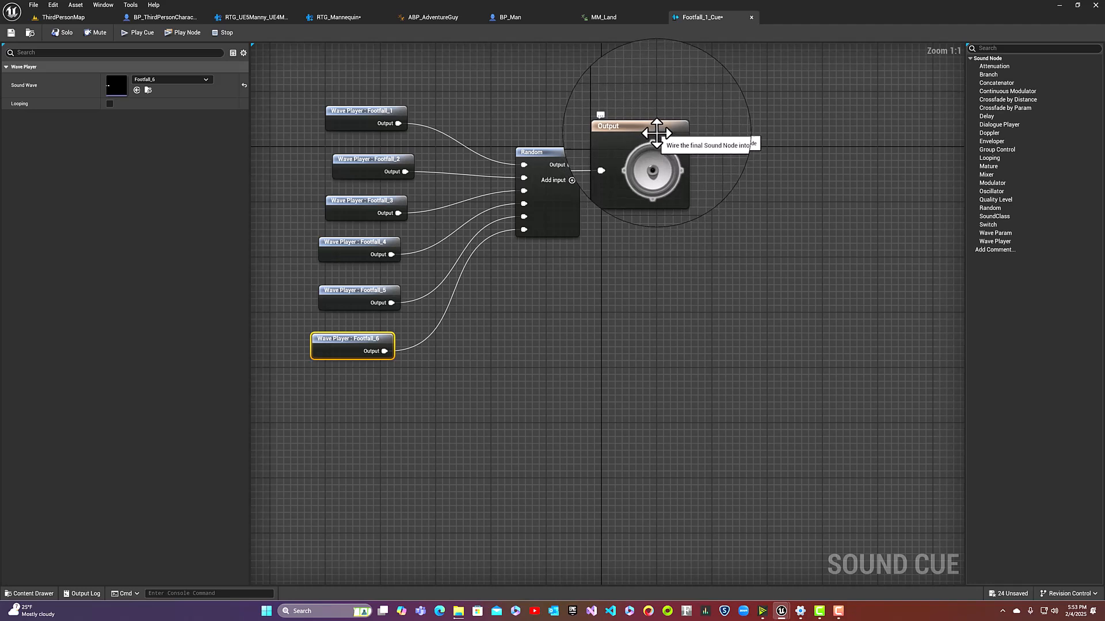
pyautogui.click(685, 135)
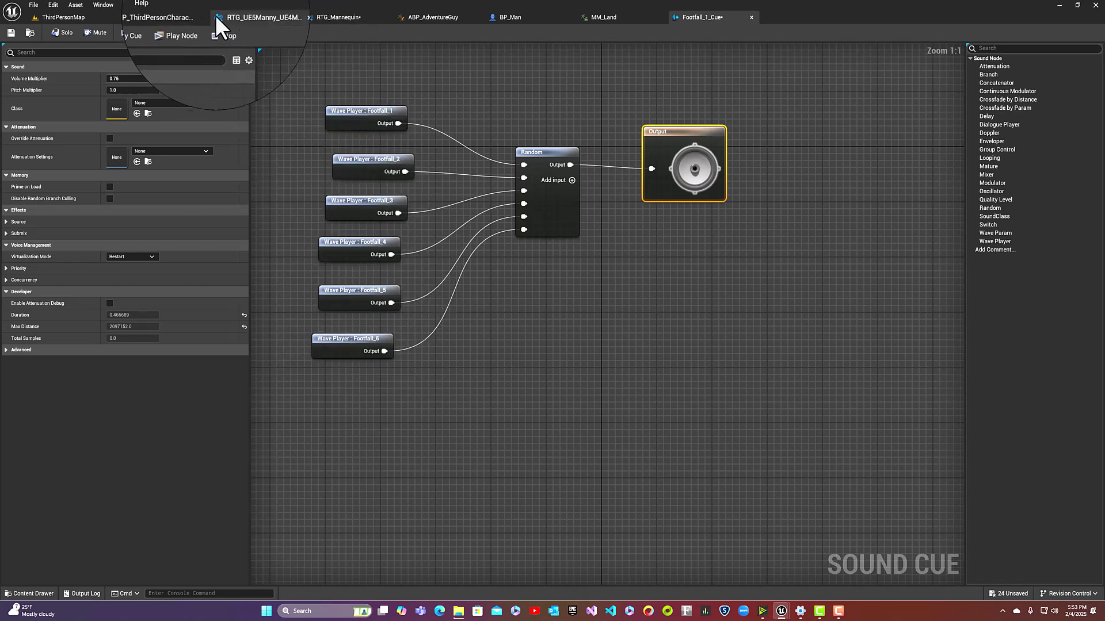
pyautogui.click(144, 33)
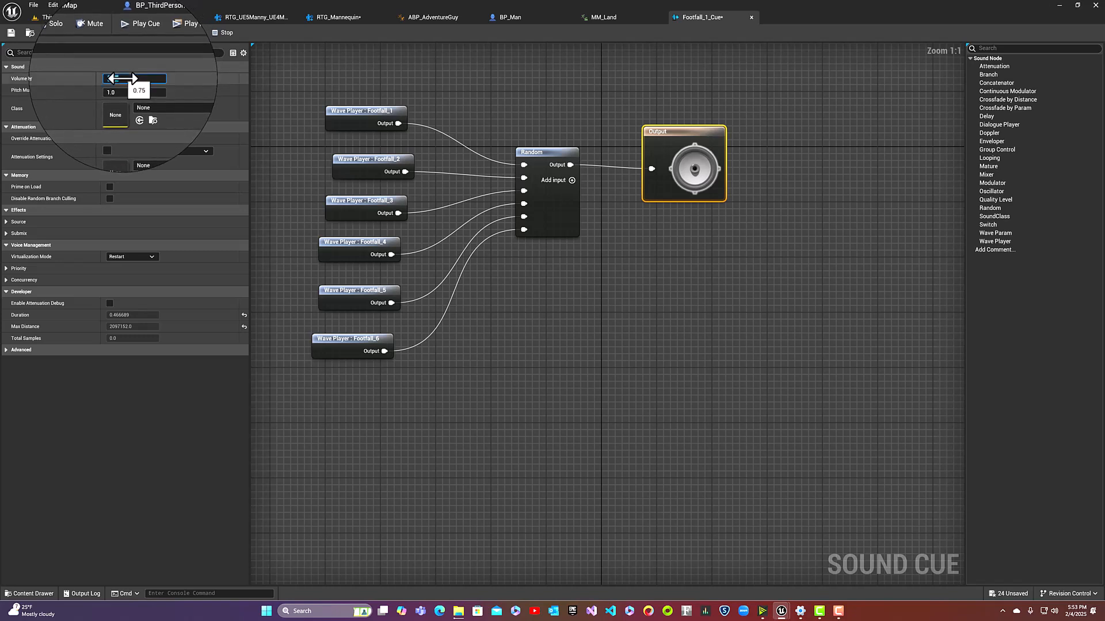
# Set the cue's Volume Multiplier to 2.0 and insert a Modulator node between the Random and Output nodes
pyautogui.write('2.0')
pyautogui.press('Return')
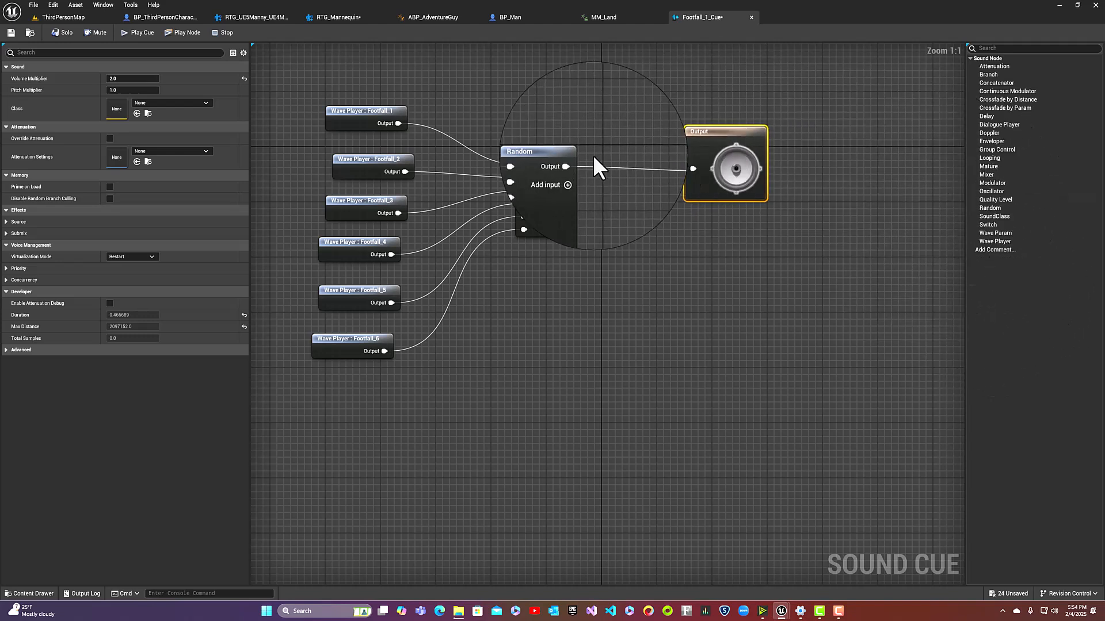
pyautogui.moveTo(1004, 182); pyautogui.dragTo(700, 170)
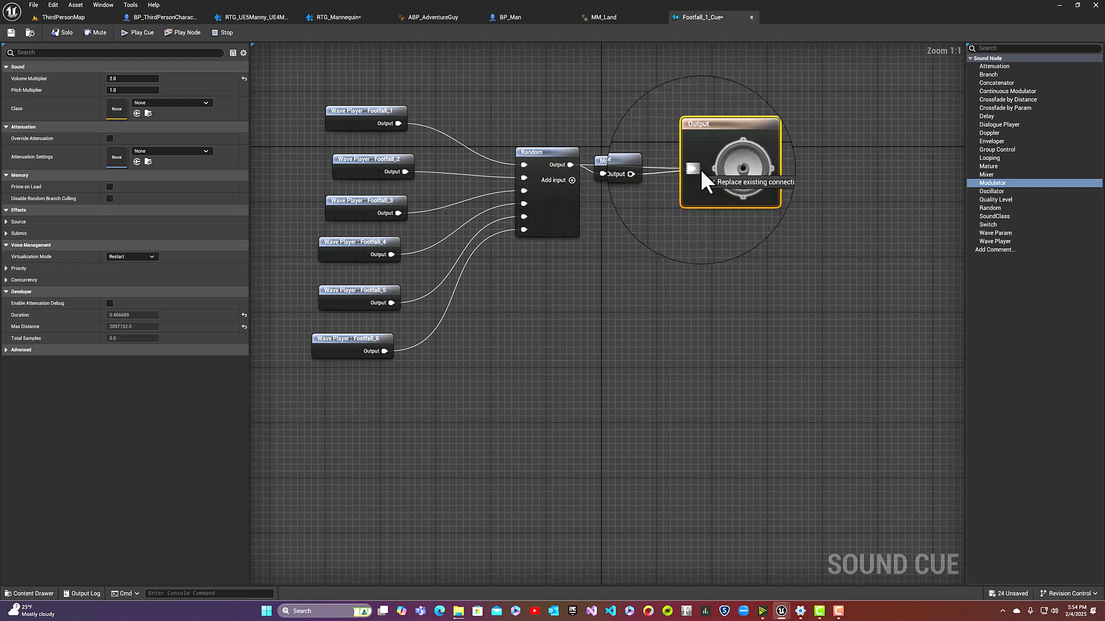
# Set the Modulator's Pitch Min to 0.9 and Pitch Max to 1.1, and play the cue to hear the variation
pyautogui.click(628, 162)
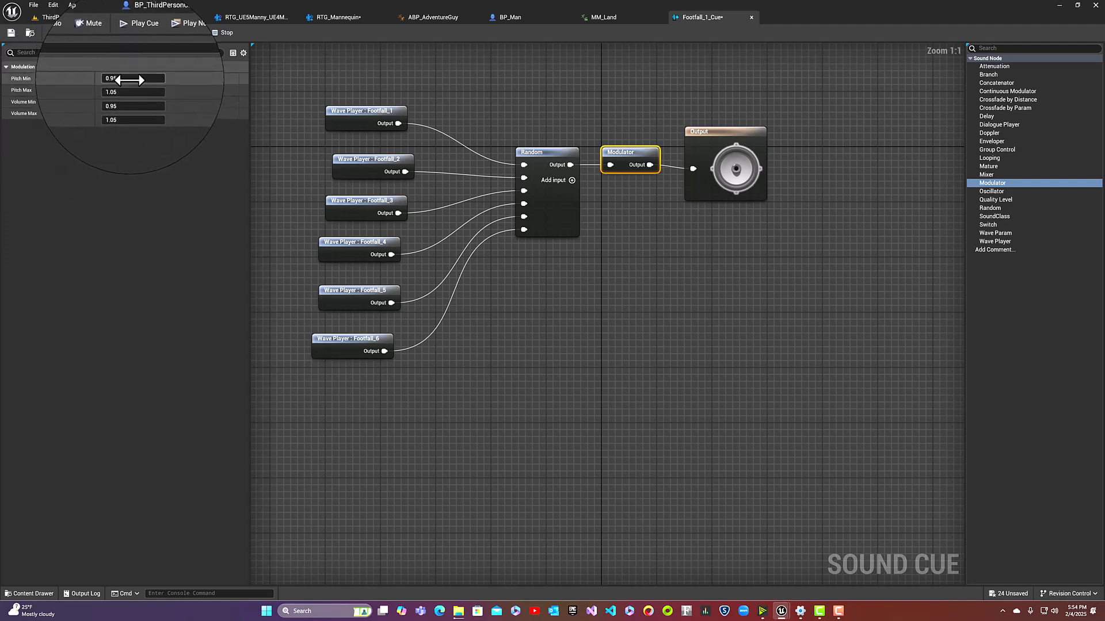
pyautogui.click(130, 80)
pyautogui.write('.9')
pyautogui.press('Return')
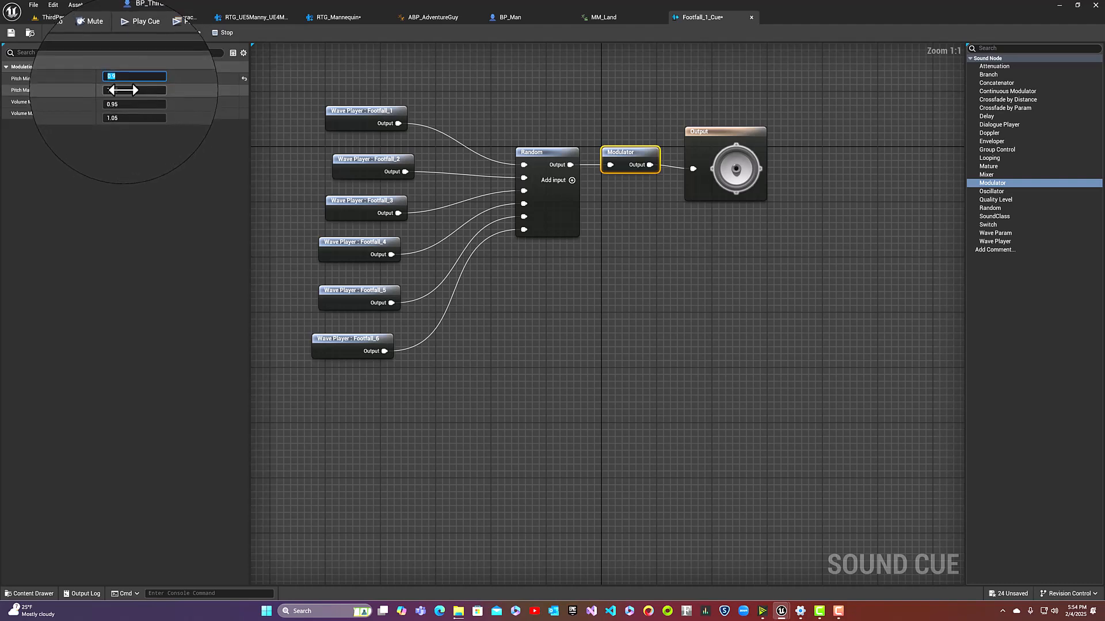
pyautogui.click(123, 91)
pyautogui.write('1.1')
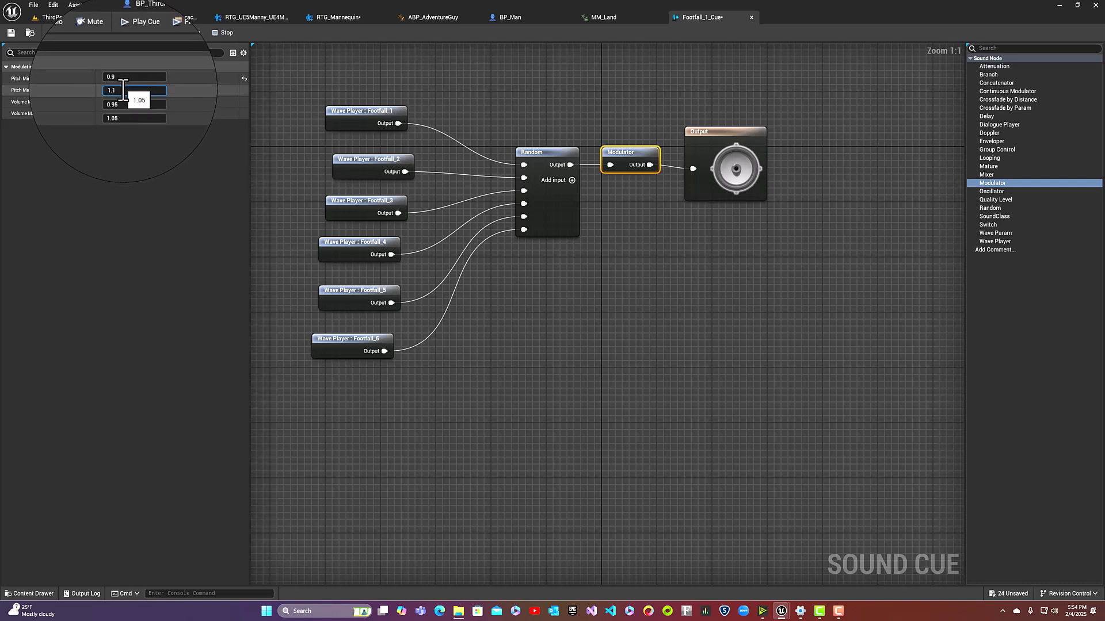
pyautogui.press('Return')
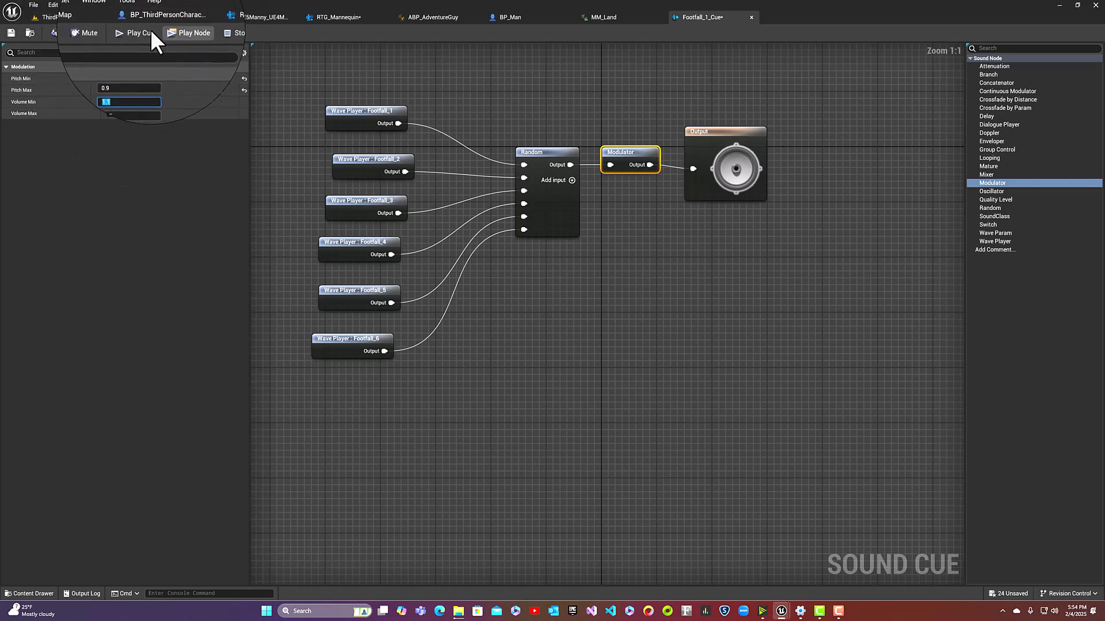
pyautogui.click(136, 31)
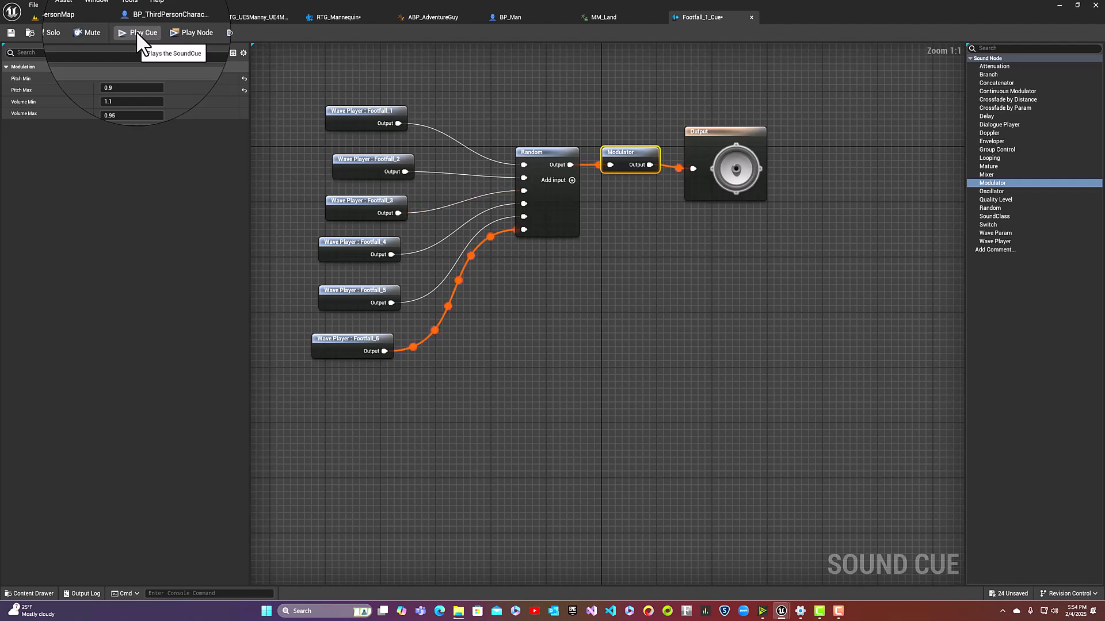
pyautogui.click(136, 31)
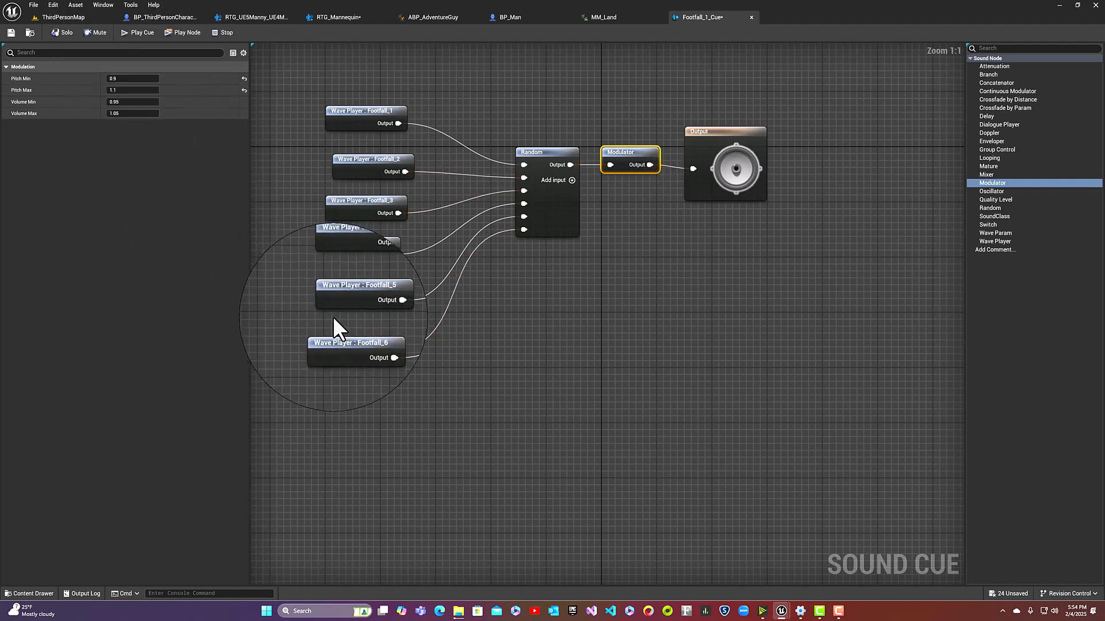
# Return the Modulator's Pitch Max to 1.05 and play the cue again
pyautogui.click(339, 334)
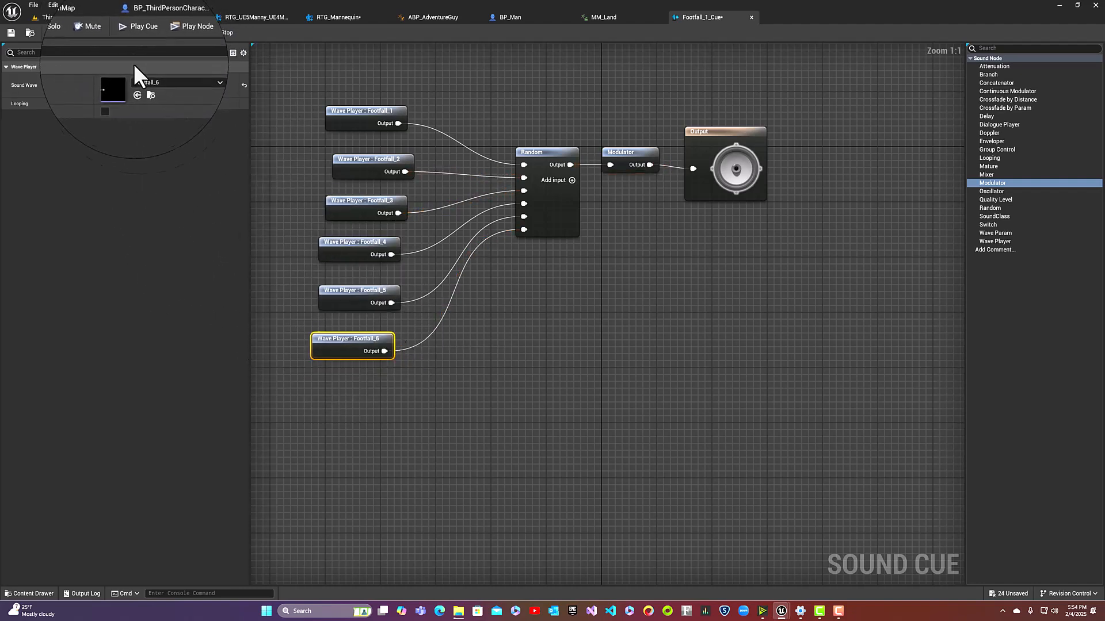
pyautogui.click(690, 161)
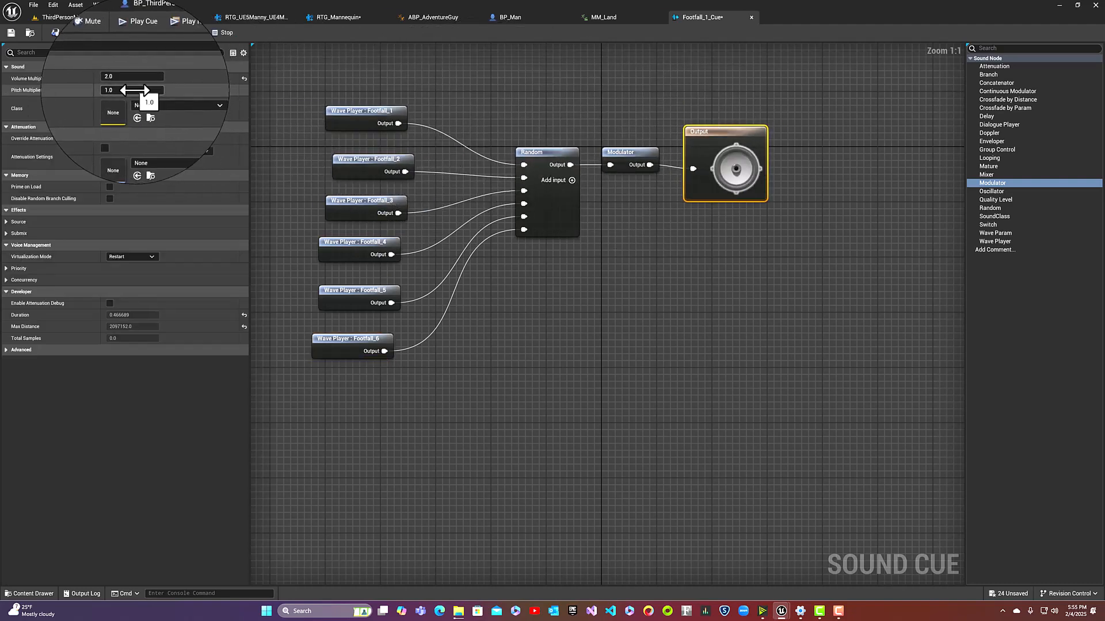
pyautogui.click(613, 155)
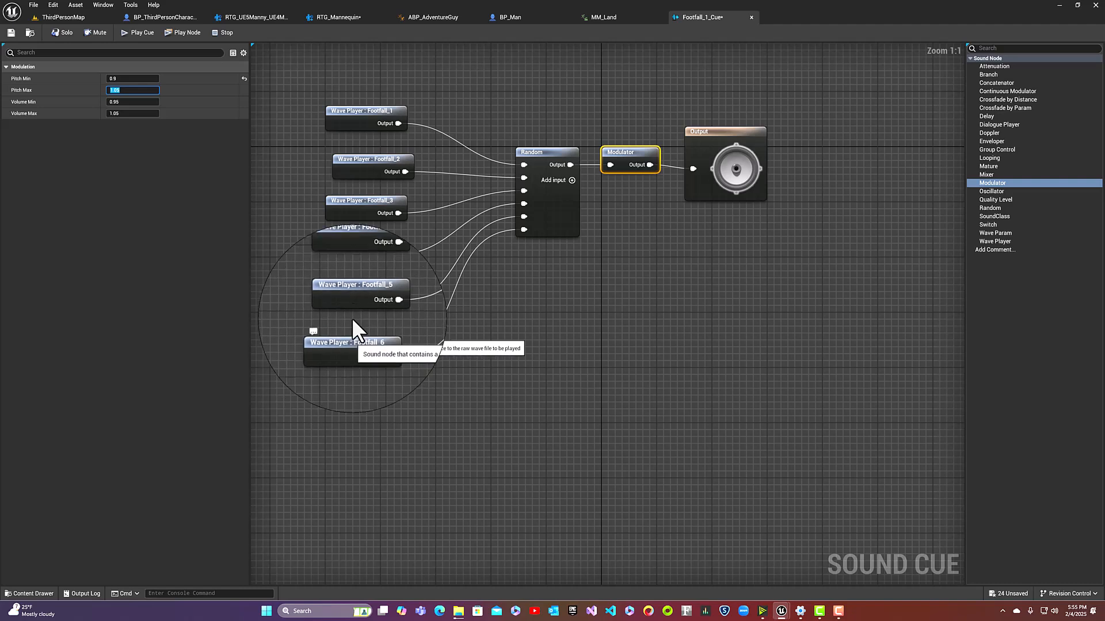
pyautogui.click(141, 32)
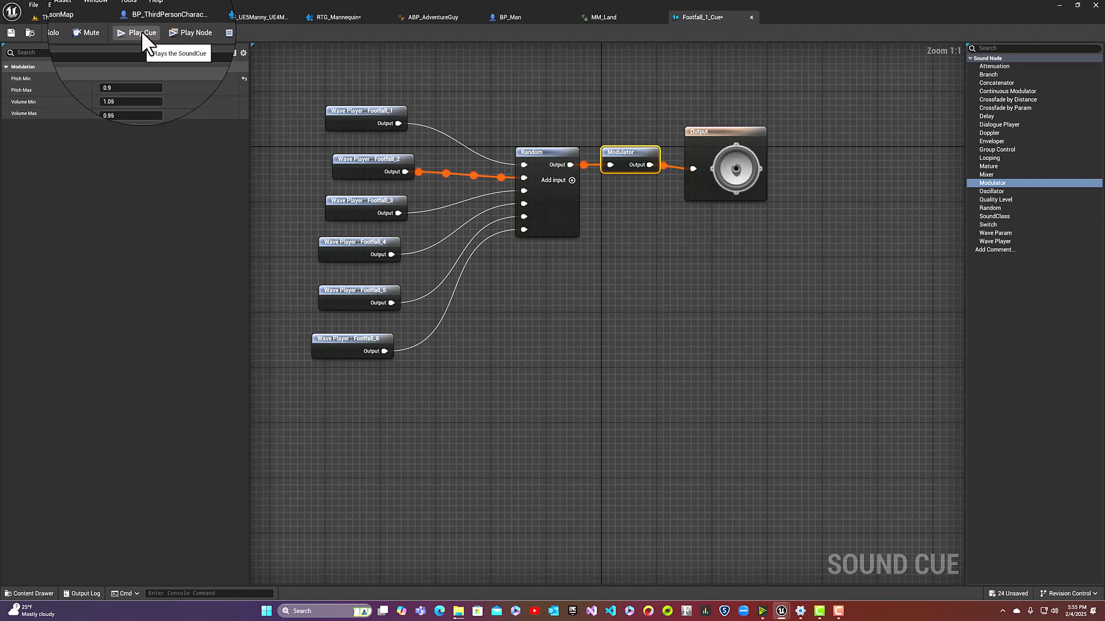
pyautogui.click(352, 116)
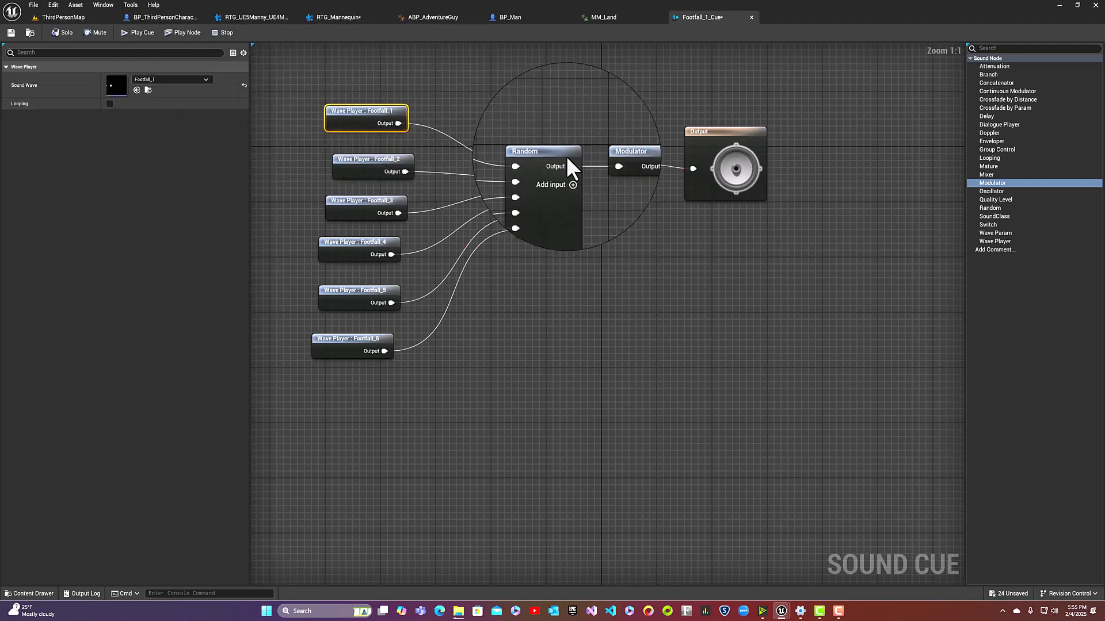
# Save the sound cue and open the ABP_AdventureGuy animation blueprint from Man > RetargetedAnimations > AnimationBlueprint
pyautogui.click(11, 33)
pyautogui.click(53, 17)
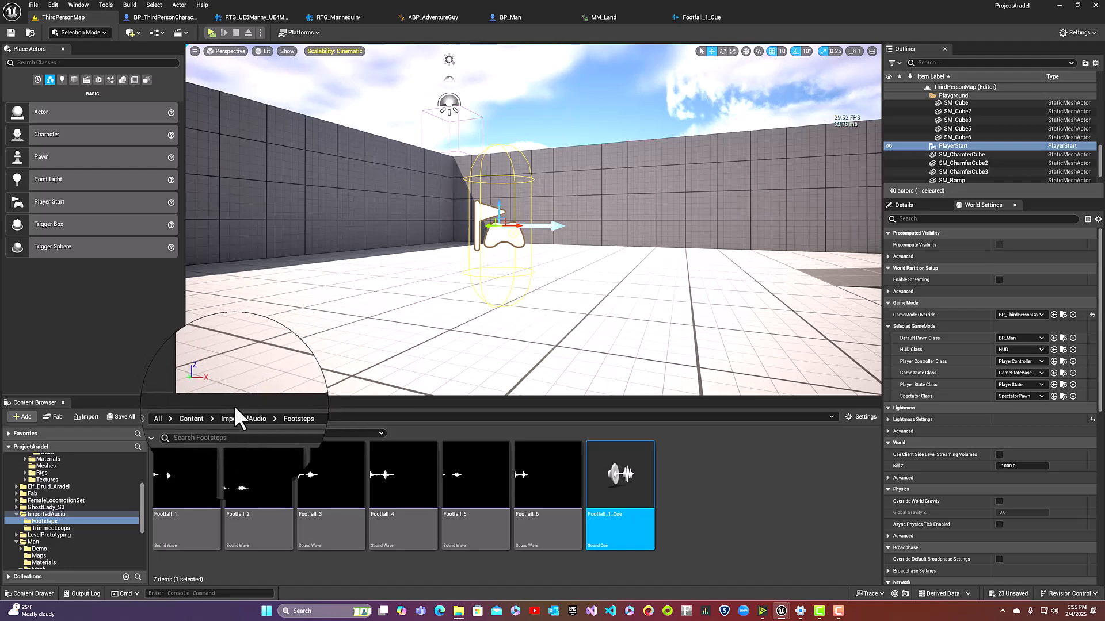
pyautogui.click(198, 418)
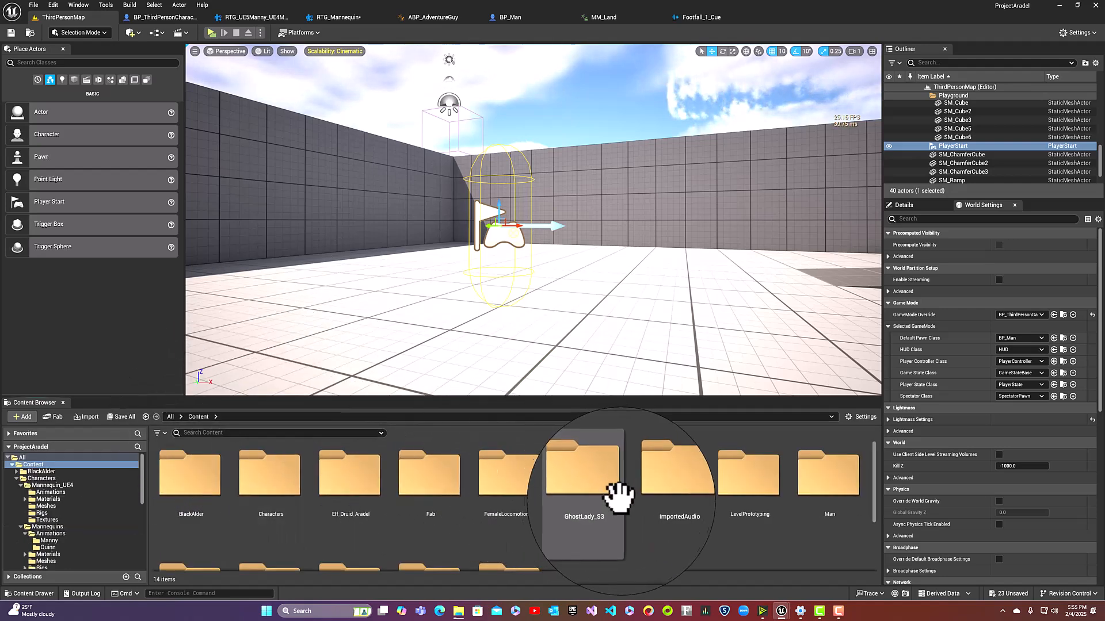
pyautogui.scroll(-3, 628, 502)
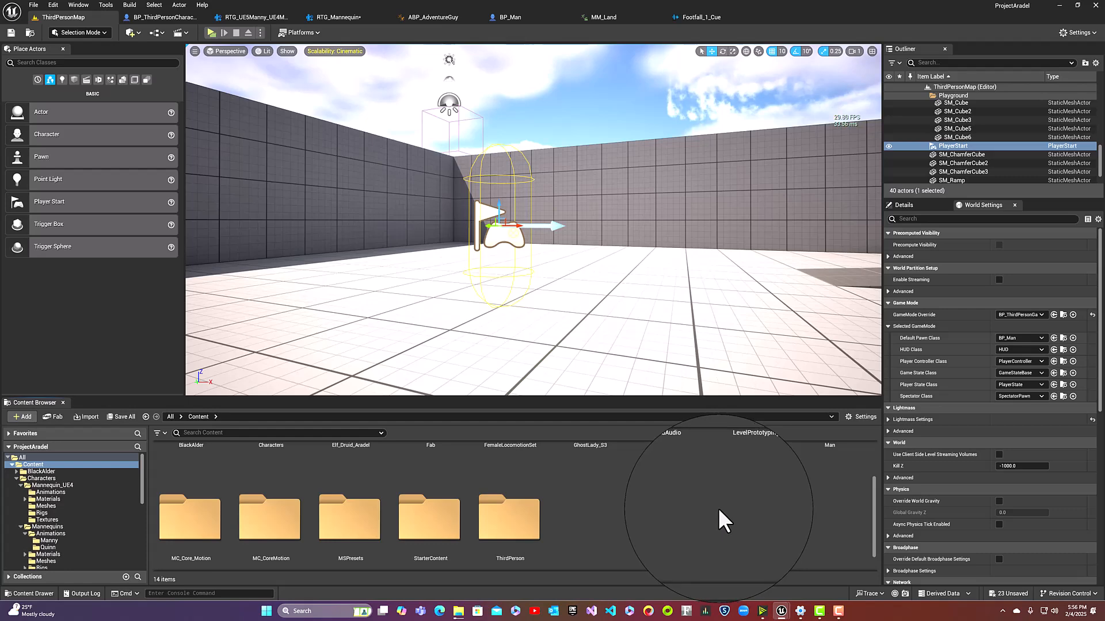
pyautogui.scroll(1, 719, 509)
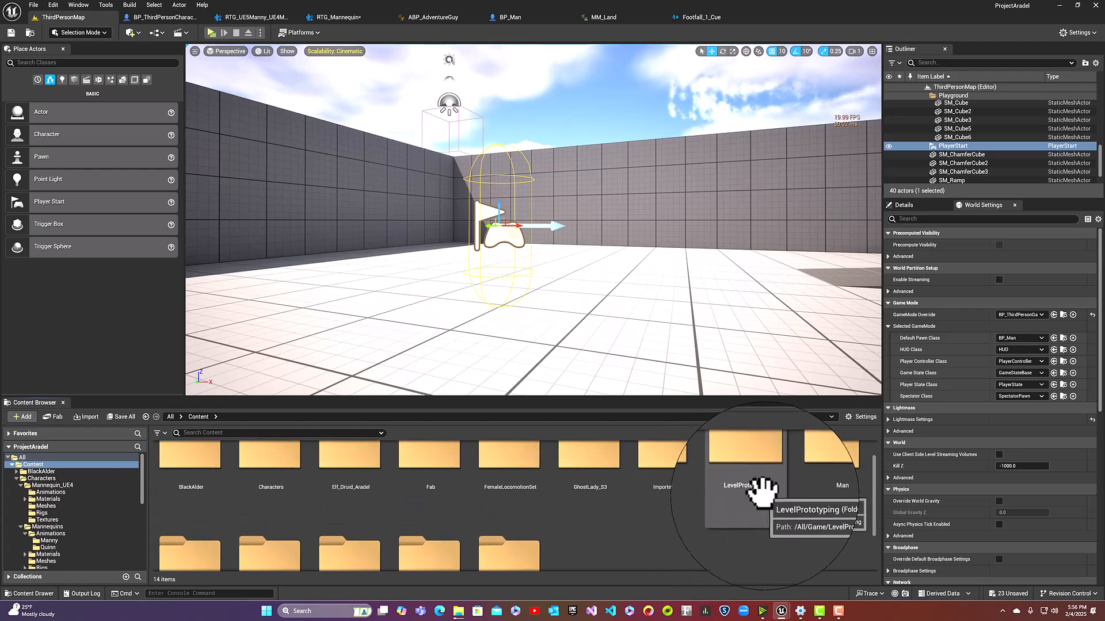
pyautogui.doubleClick(817, 461)
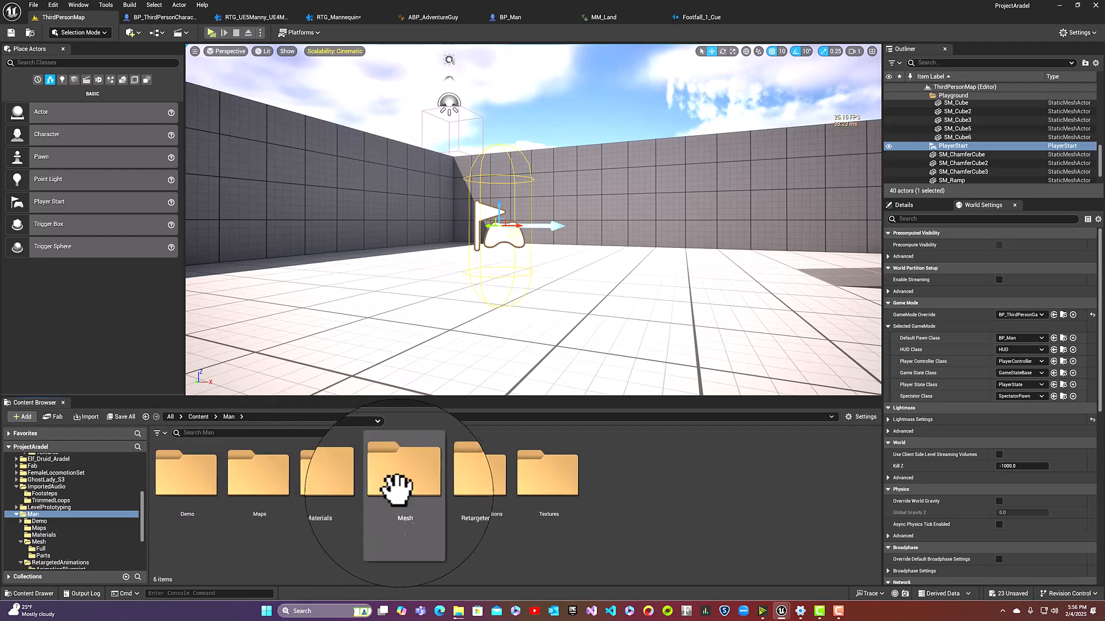
pyautogui.click(477, 485)
pyautogui.doubleClick(478, 485)
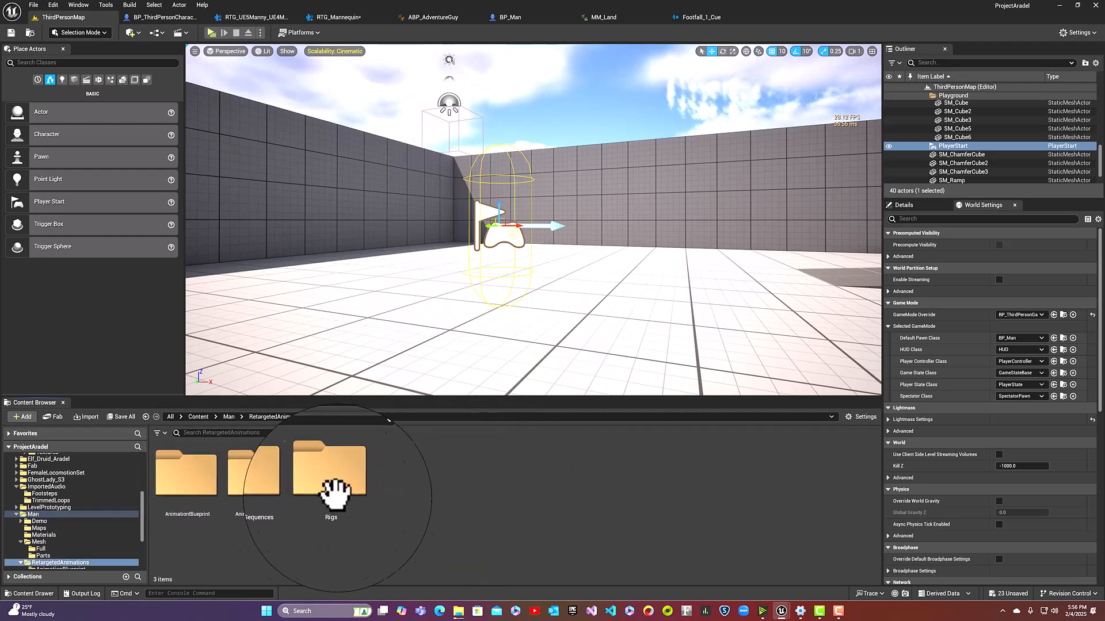
pyautogui.doubleClick(193, 463)
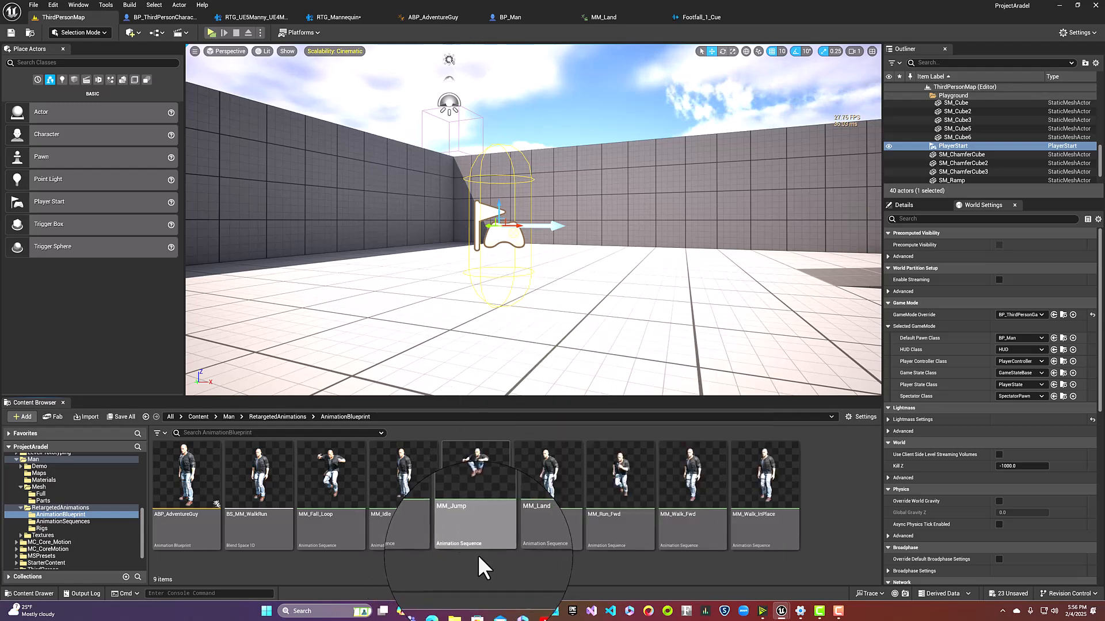
pyautogui.click(181, 536)
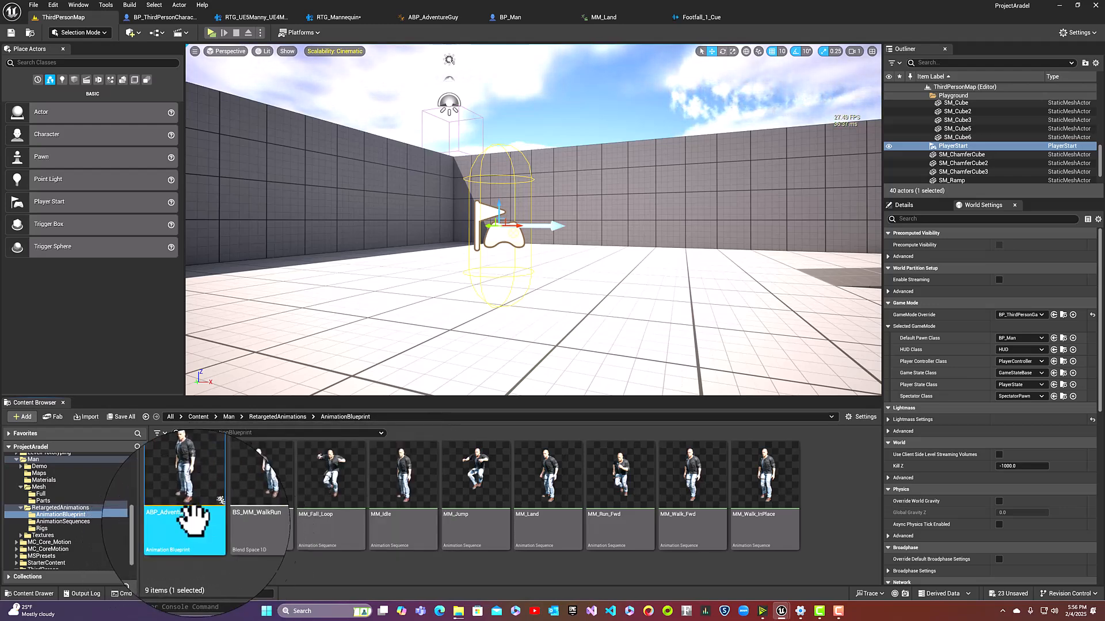
pyautogui.doubleClick(190, 532)
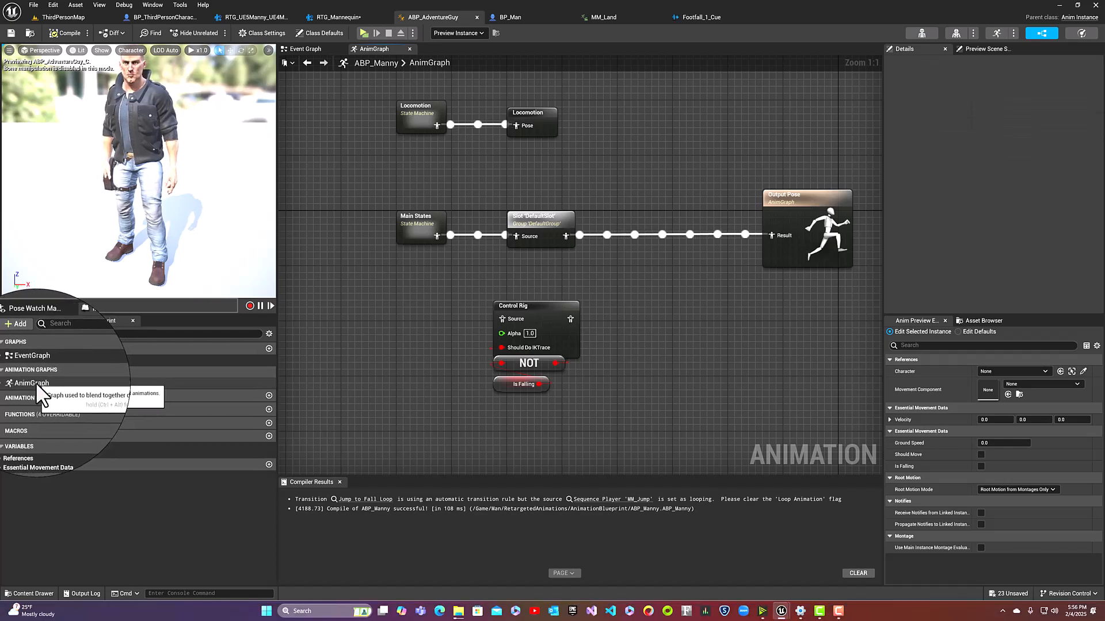
# Open the Main States state machine from the AnimGraph and look into its Jump state
pyautogui.moveTo(355, 184); pyautogui.dragTo(325, 250, button='right')
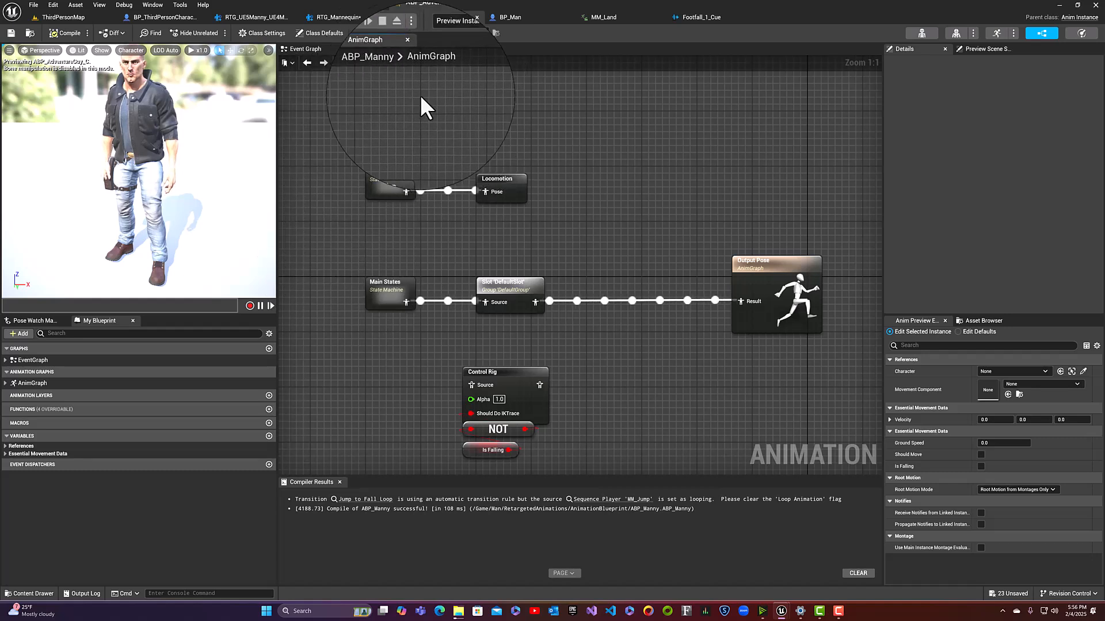
pyautogui.click(315, 48)
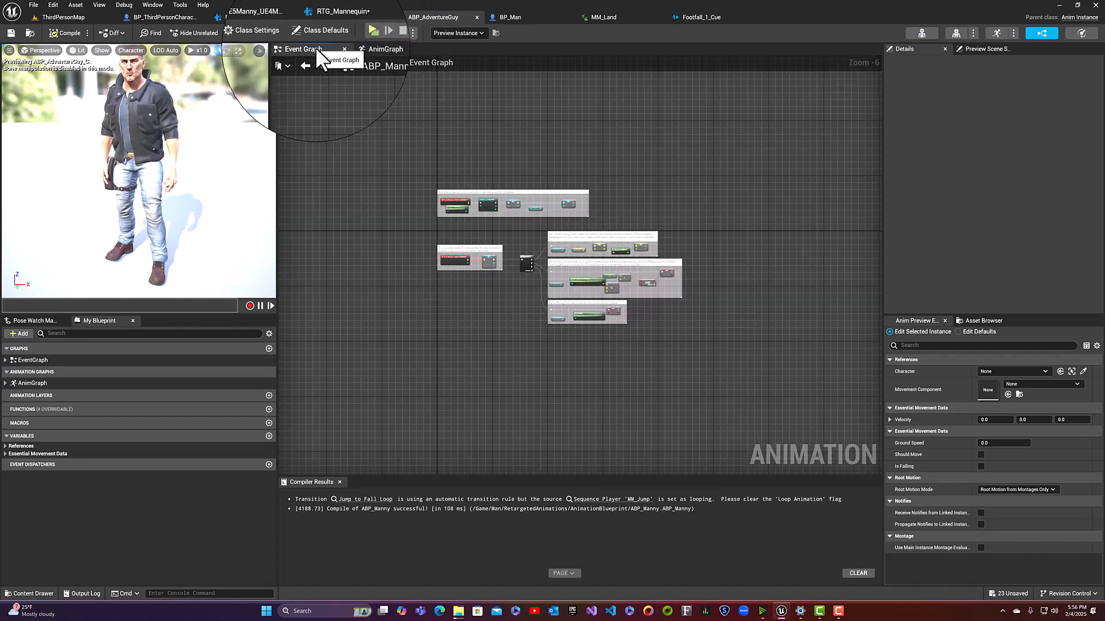
pyautogui.click(377, 48)
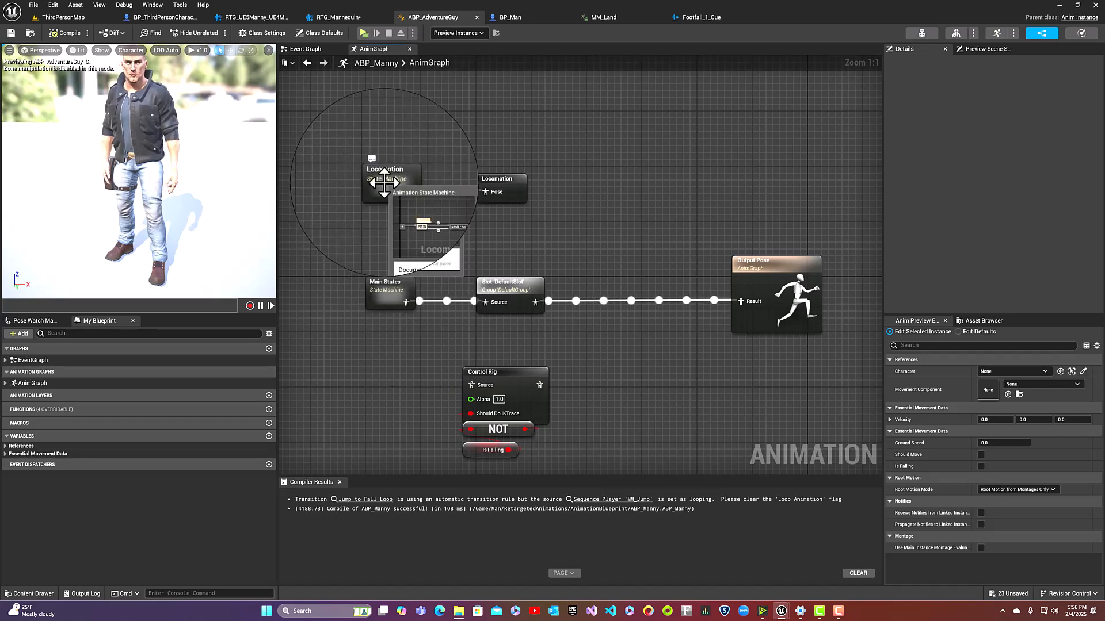
pyautogui.click(385, 284)
pyautogui.click(385, 284)
pyautogui.click(382, 299)
pyautogui.click(384, 300)
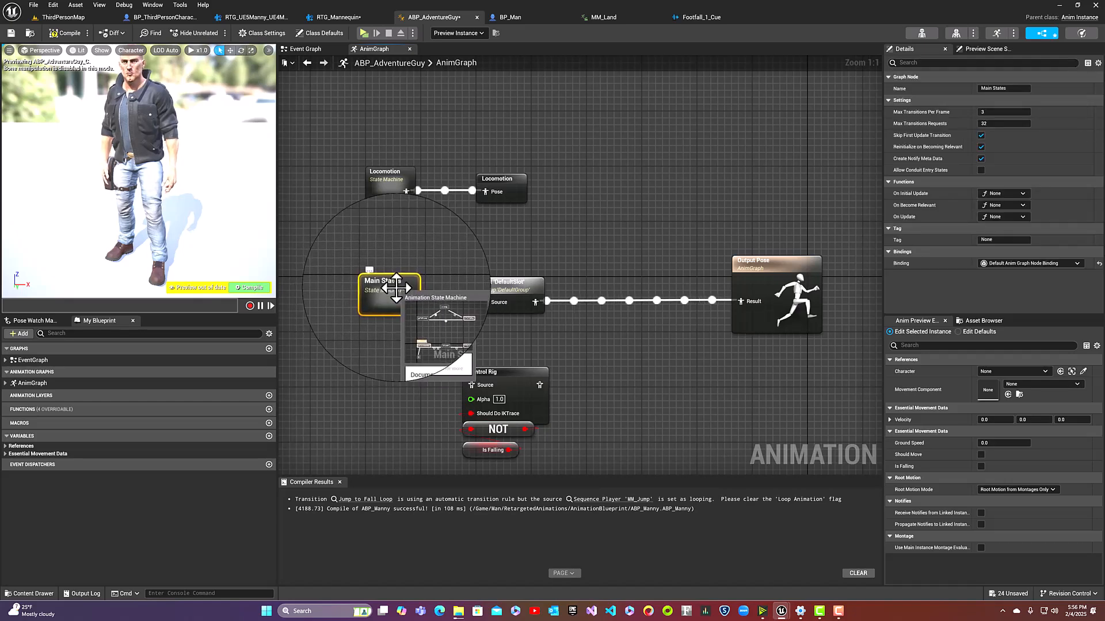
pyautogui.doubleClick(388, 299)
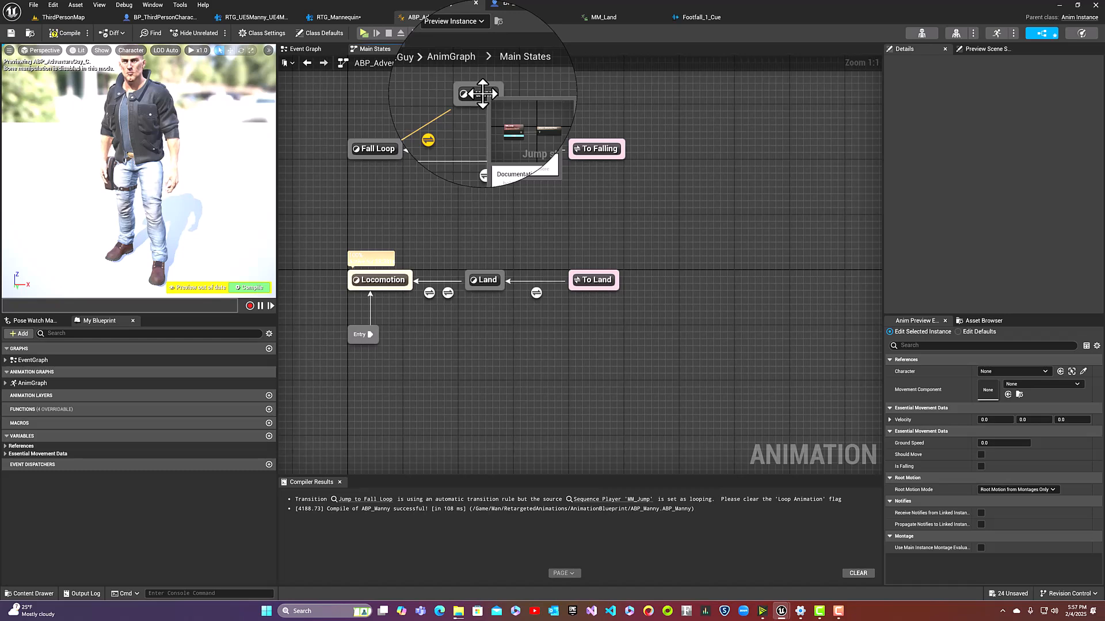
pyautogui.doubleClick(482, 93)
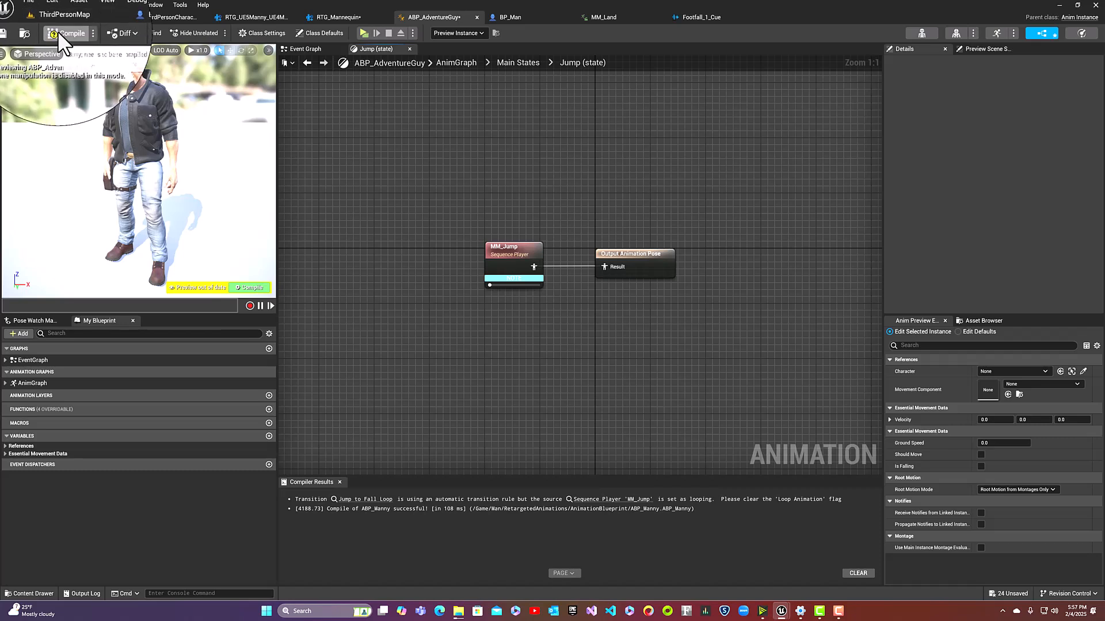
# Compile ABP_AdventureGuy and review its Event Graph and the Main States state machine
pyautogui.click(316, 49)
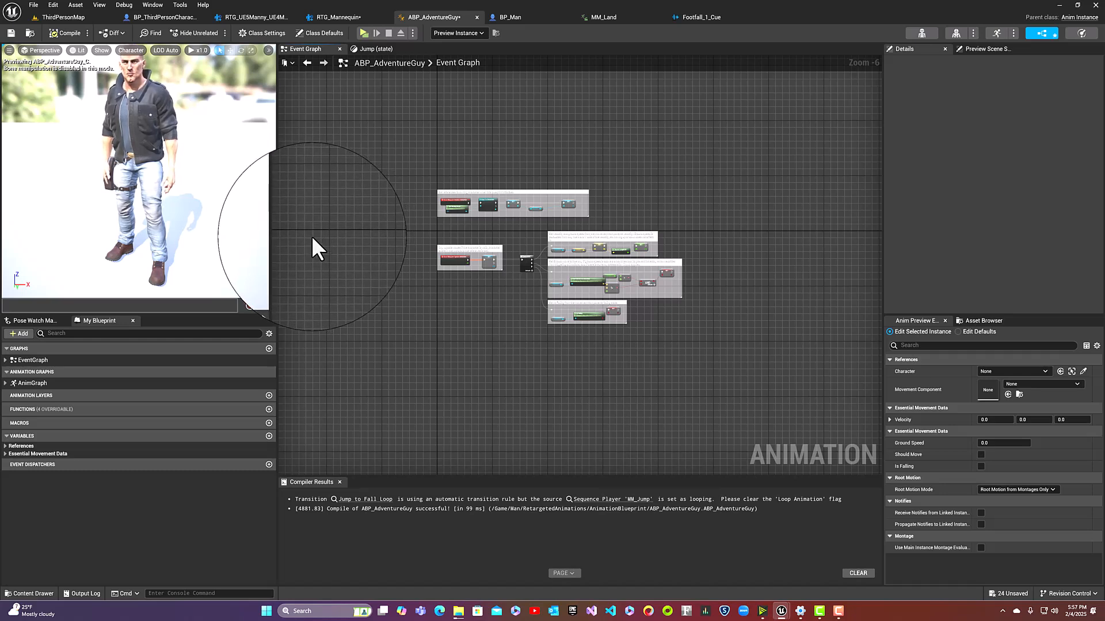
pyautogui.click(369, 49)
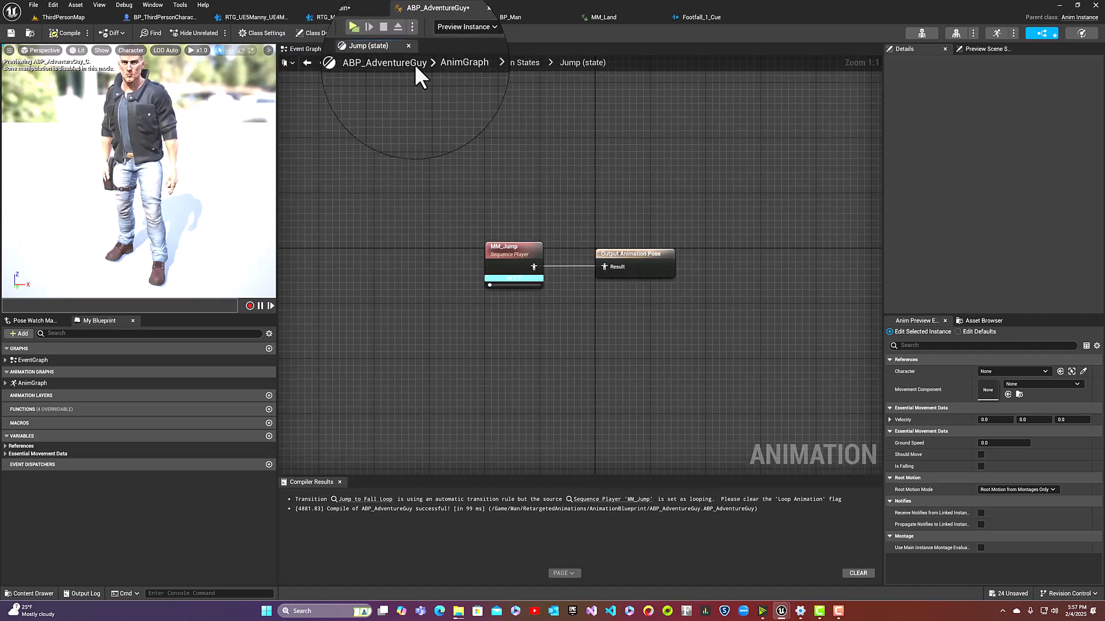
pyautogui.click(441, 62)
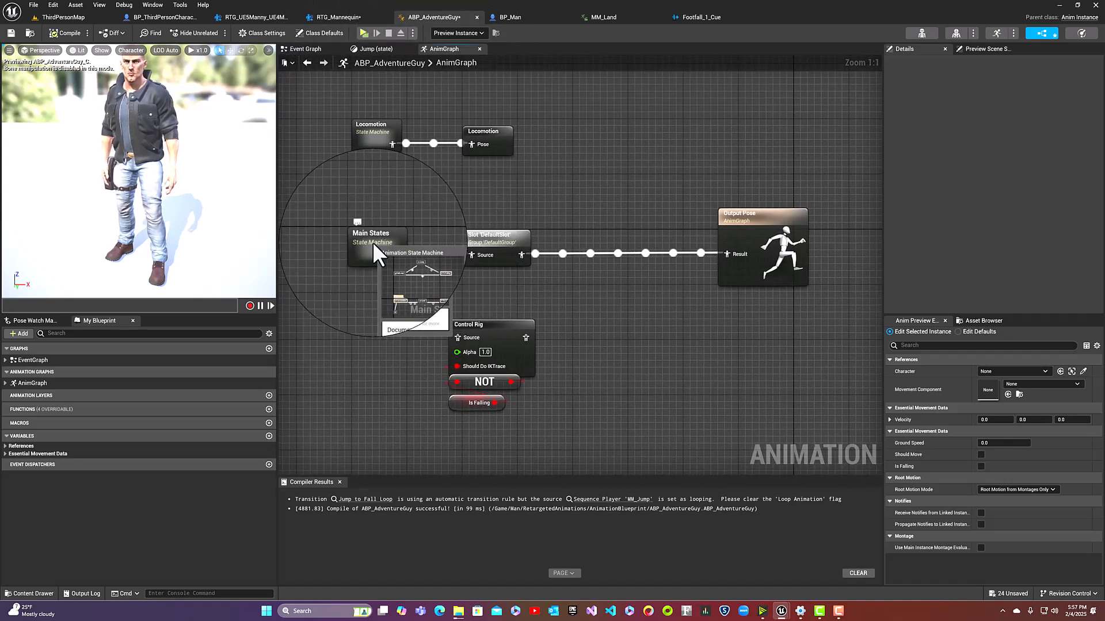
pyautogui.doubleClick(327, 226)
pyautogui.moveTo(521, 281); pyautogui.dragTo(402, 255, button='right')
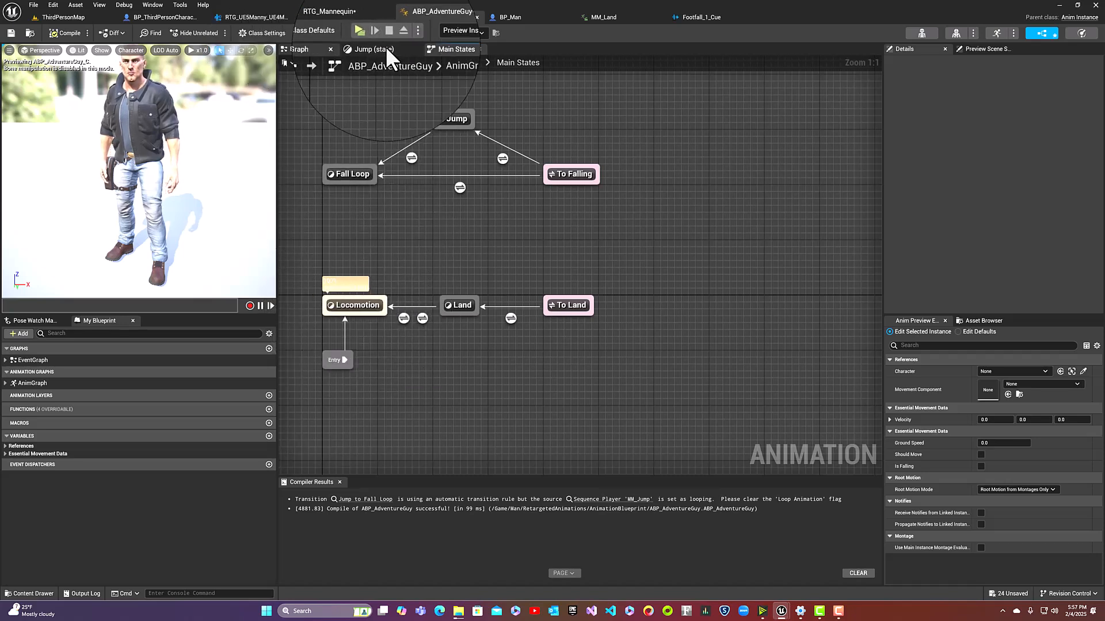
pyautogui.click(296, 49)
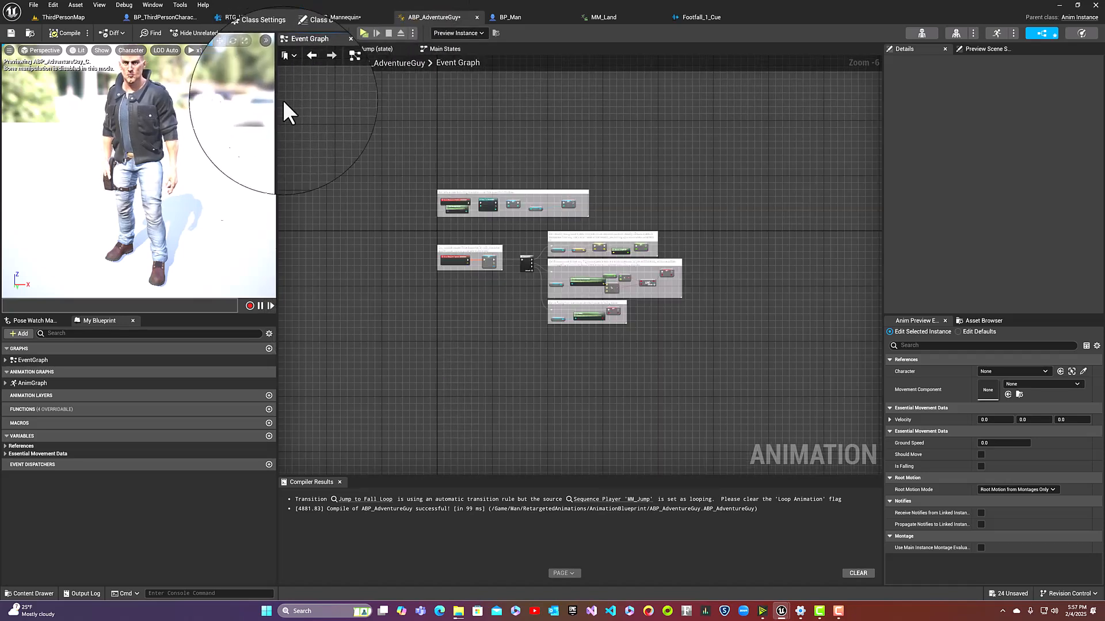
# Open the Locomotion state machine from the AnimGraph
pyautogui.click(34, 385)
pyautogui.doubleClick(34, 385)
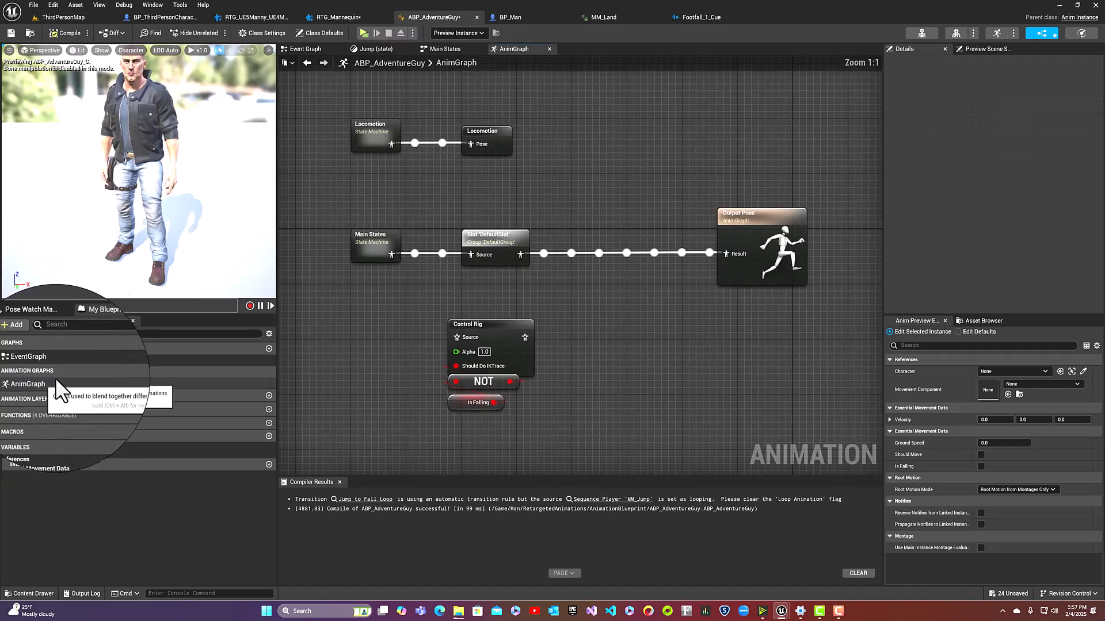
pyautogui.doubleClick(378, 130)
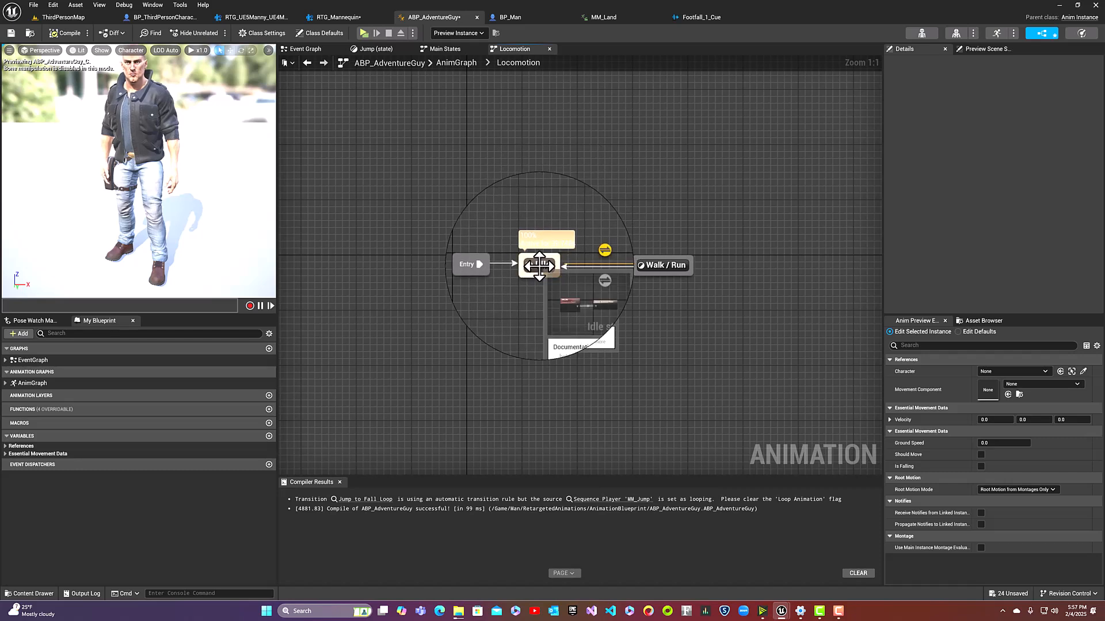
# Look into the Idle state of the Locomotion state machine and the Locomotion state of Main States
pyautogui.doubleClick(539, 265)
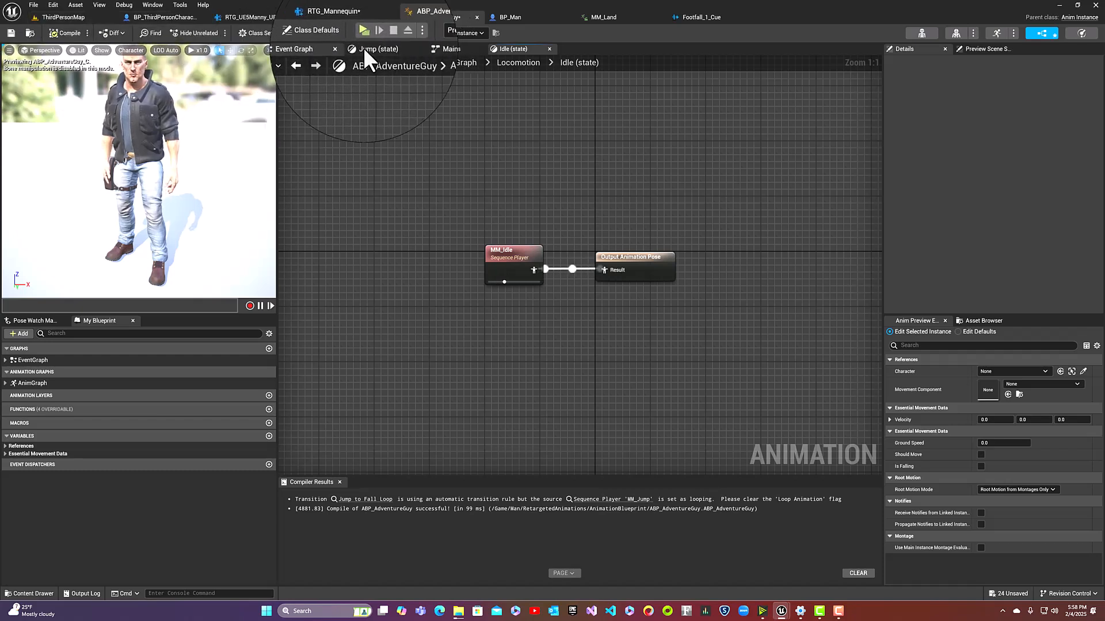
pyautogui.click(437, 49)
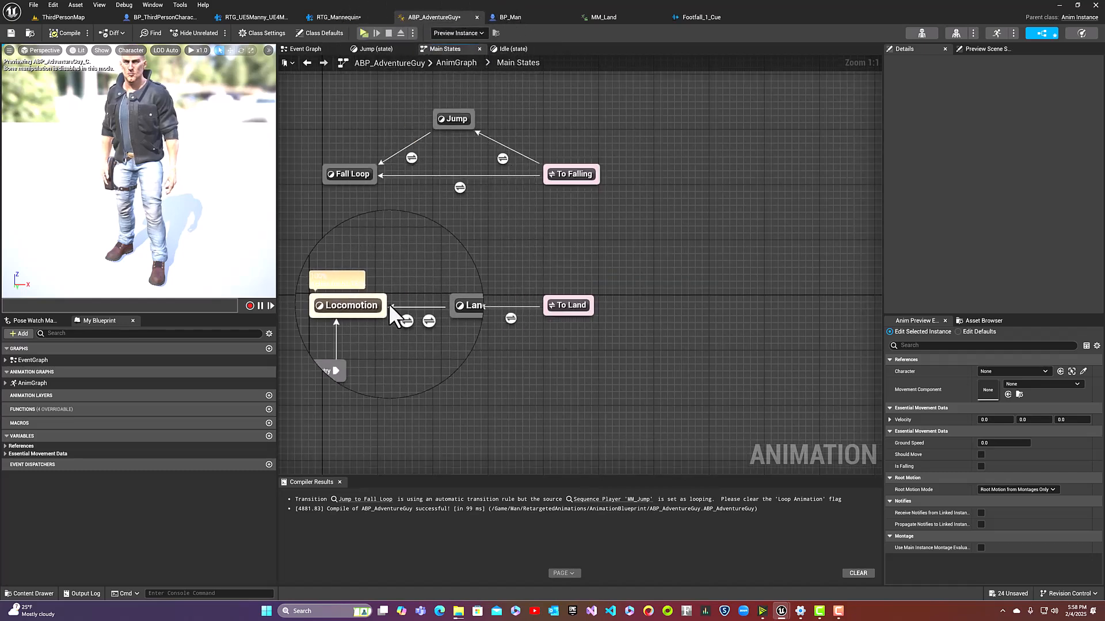
pyautogui.doubleClick(367, 305)
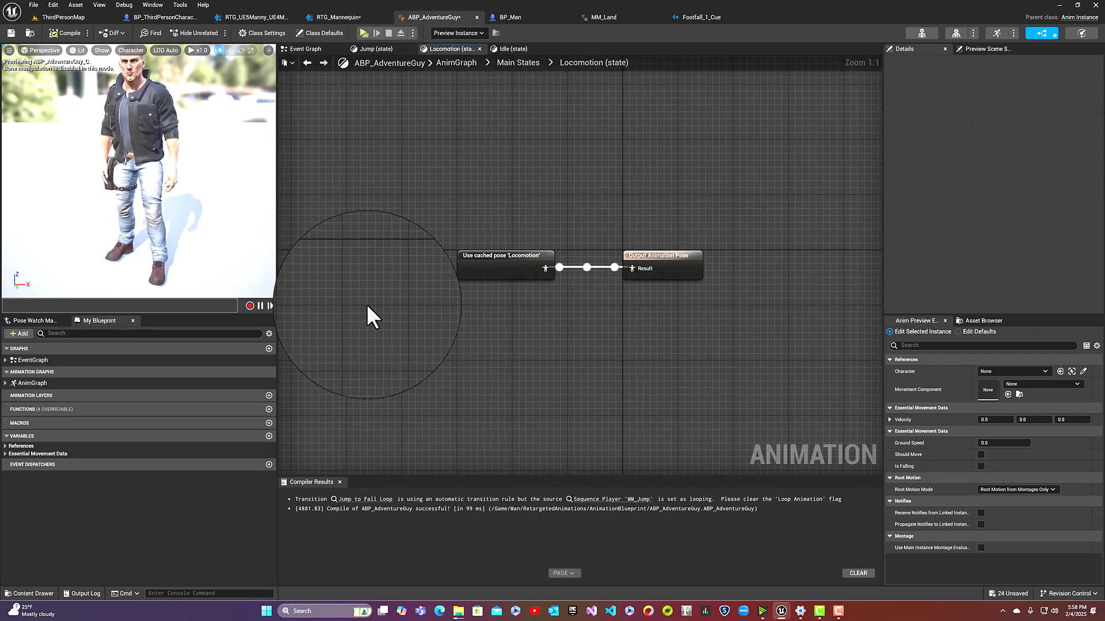
# Reopen the Locomotion state machine from the AnimGraph and examine the blendspace player in its Walk / Run state
pyautogui.doubleClick(30, 382)
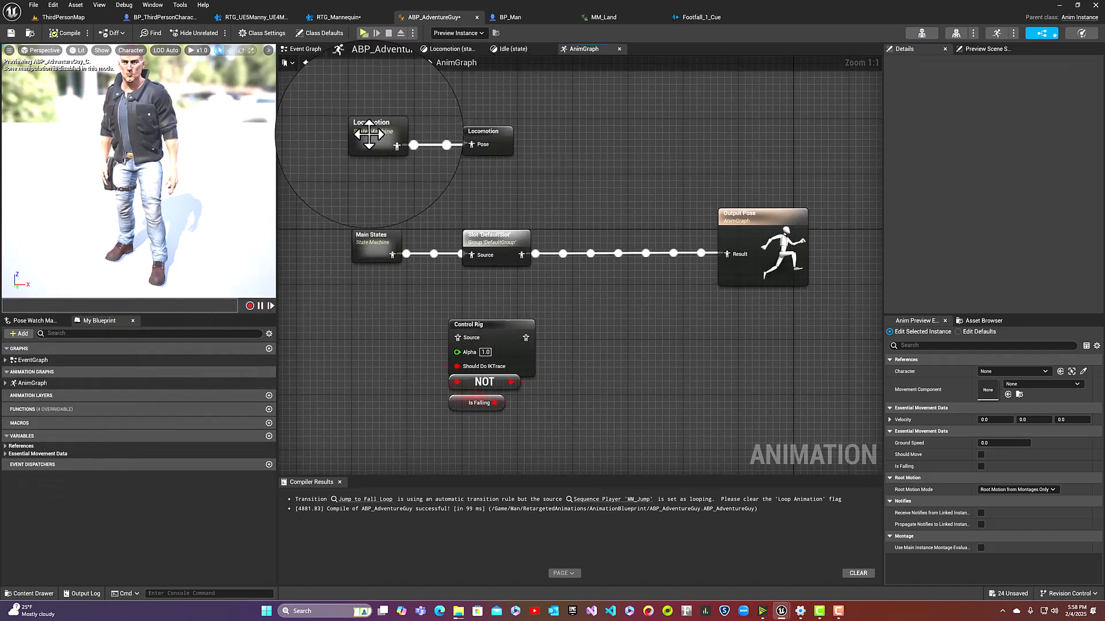
pyautogui.doubleClick(368, 133)
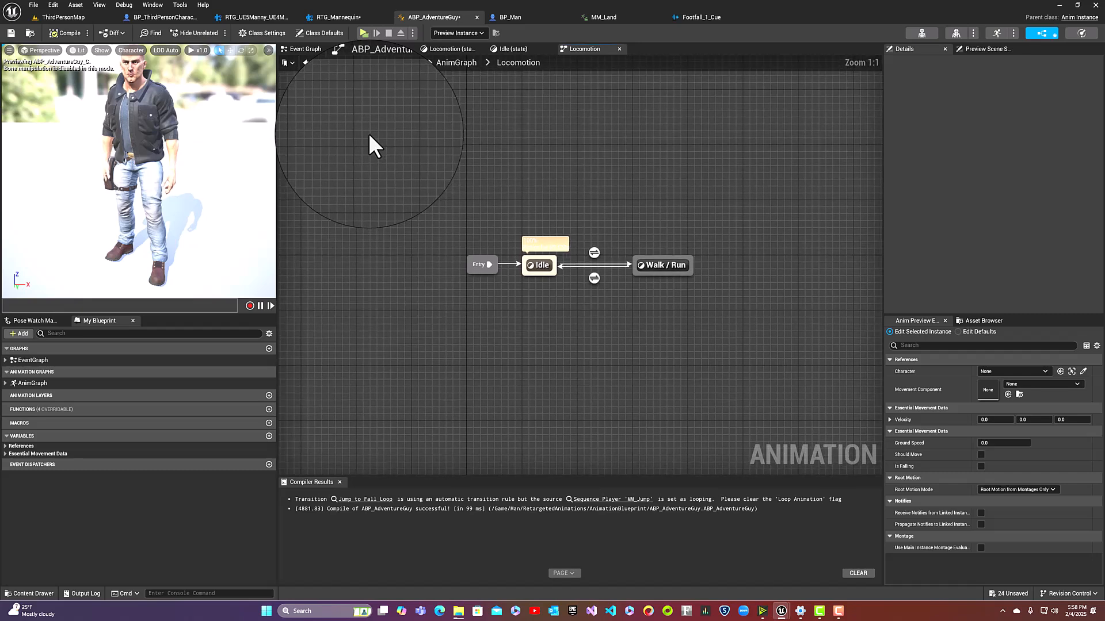
pyautogui.doubleClick(656, 262)
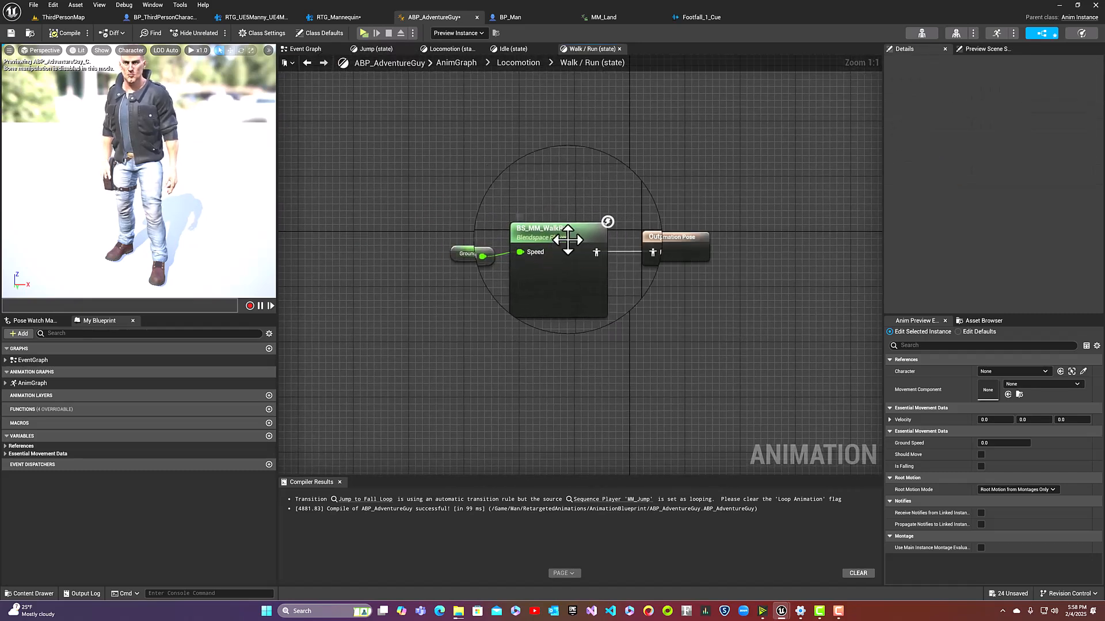
pyautogui.moveTo(570, 239); pyautogui.dragTo(571, 233)
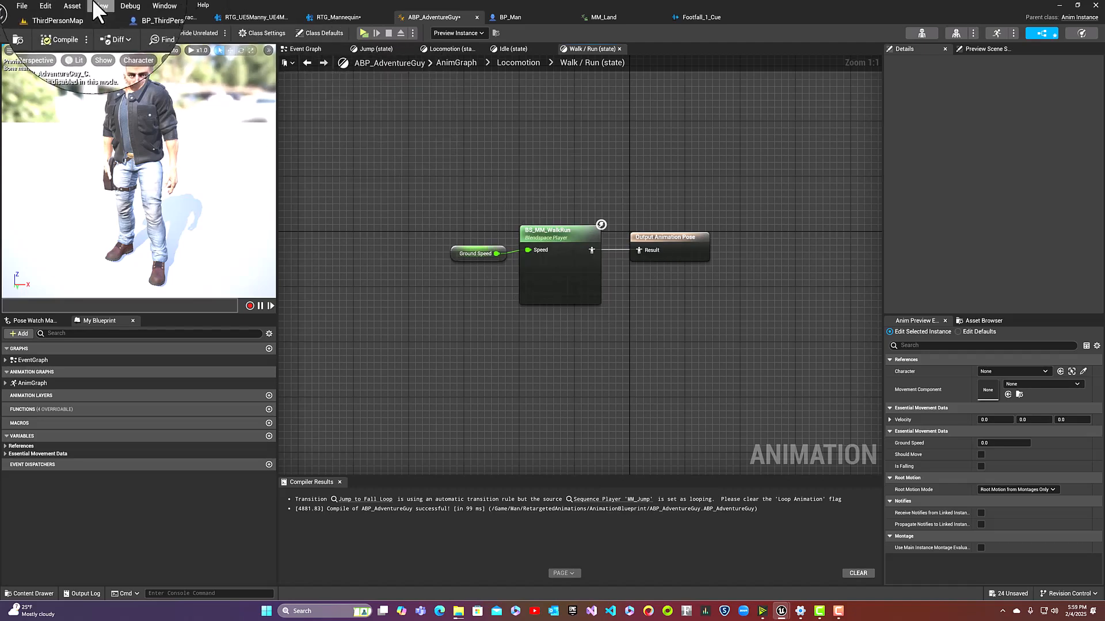
# Open the BS_MM_WalkRun blend space from the AnimationBlueprint folder, scrub its preview playback and view the character at an angle
pyautogui.click(508, 16)
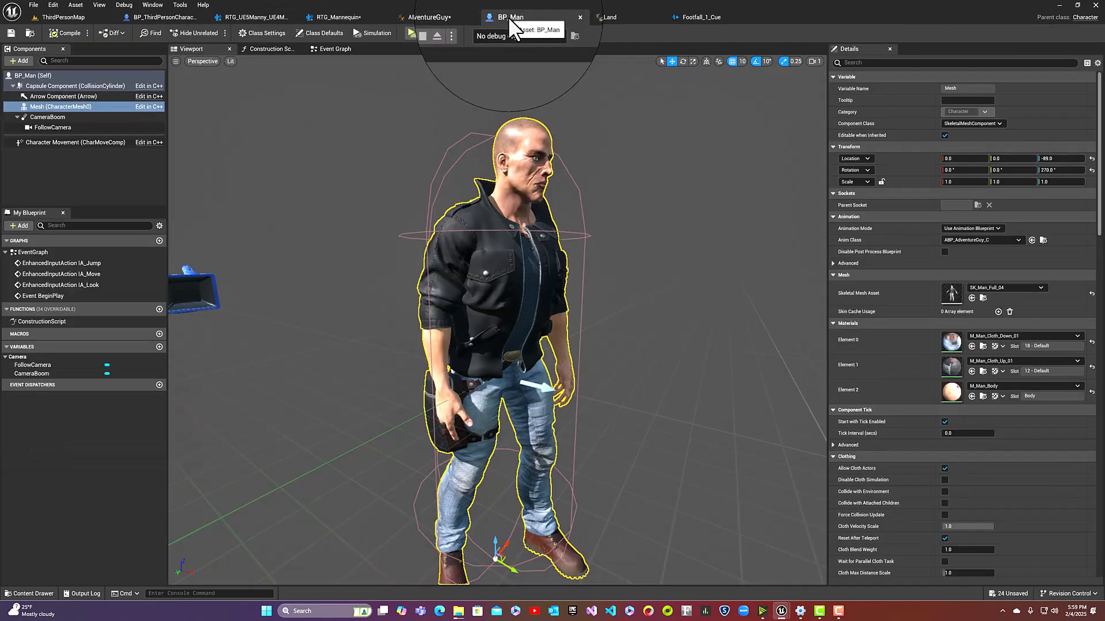
pyautogui.click(86, 18)
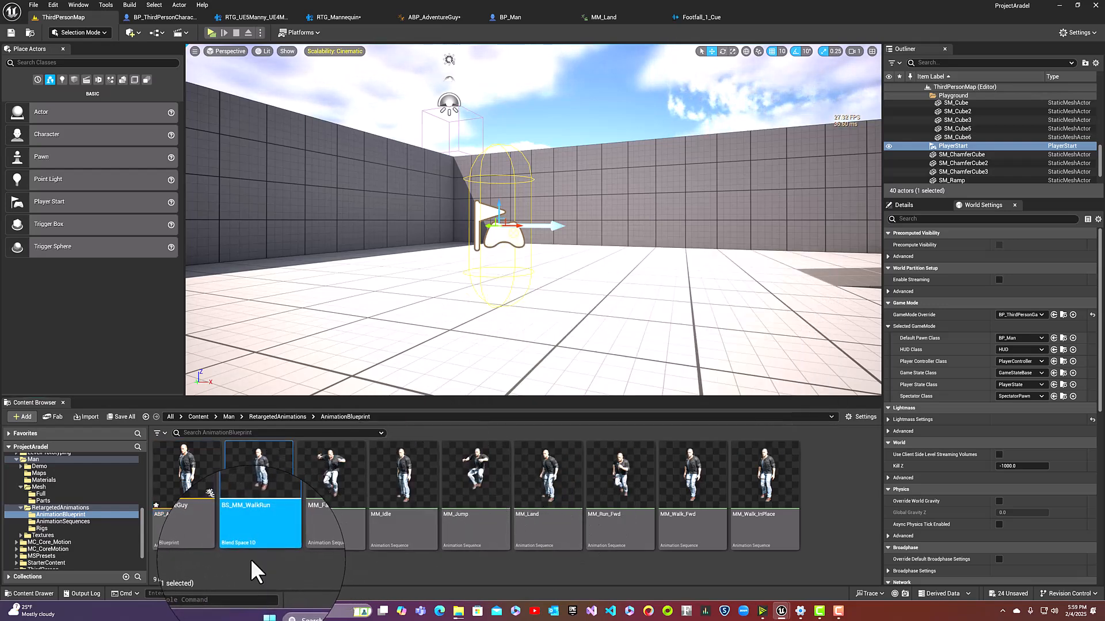
pyautogui.doubleClick(245, 532)
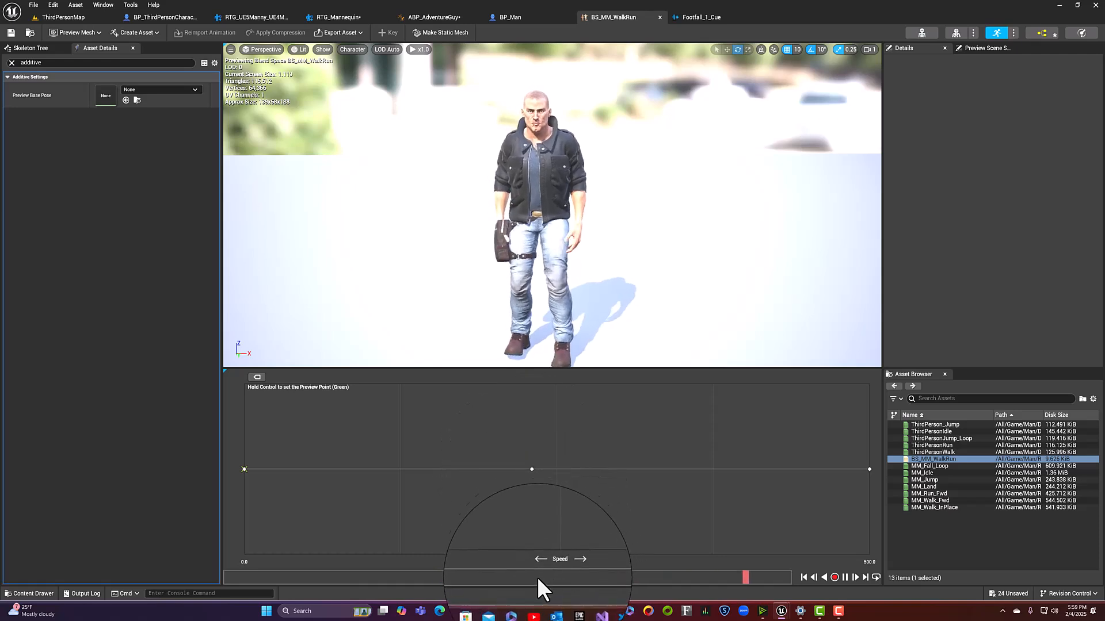
pyautogui.click(526, 578)
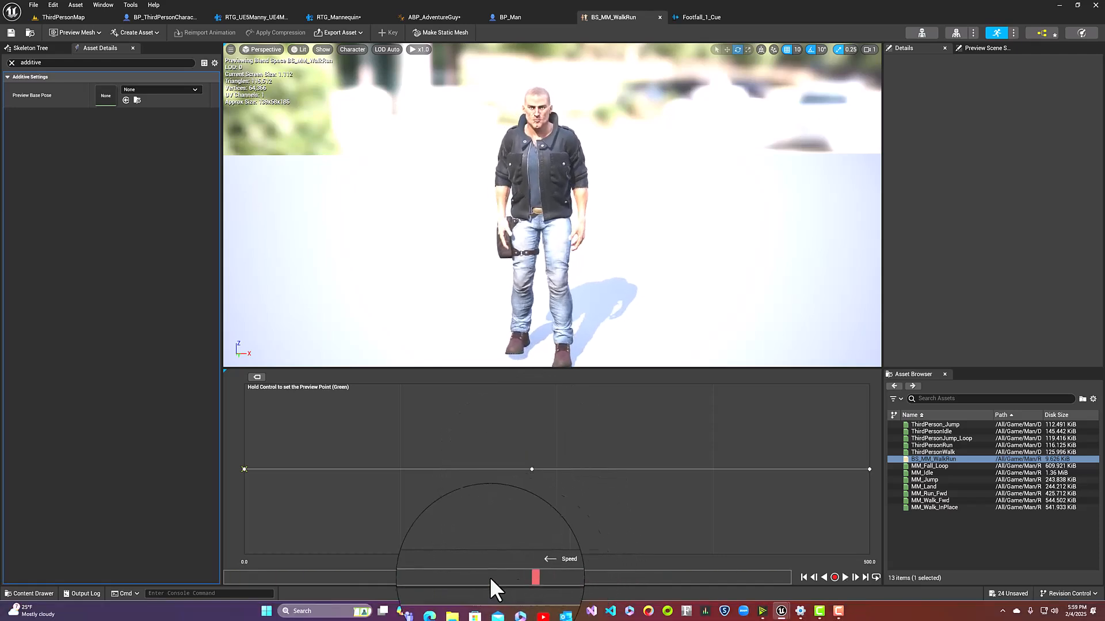
pyautogui.moveTo(525, 581); pyautogui.dragTo(379, 577)
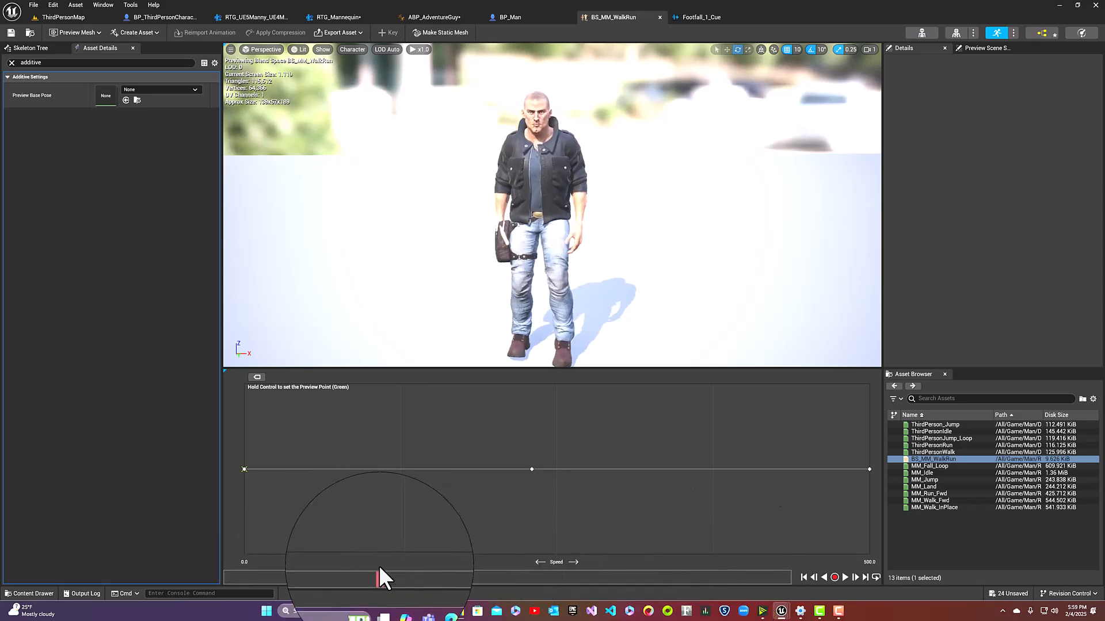
pyautogui.moveTo(501, 75); pyautogui.dragTo(558, 116, button='right')
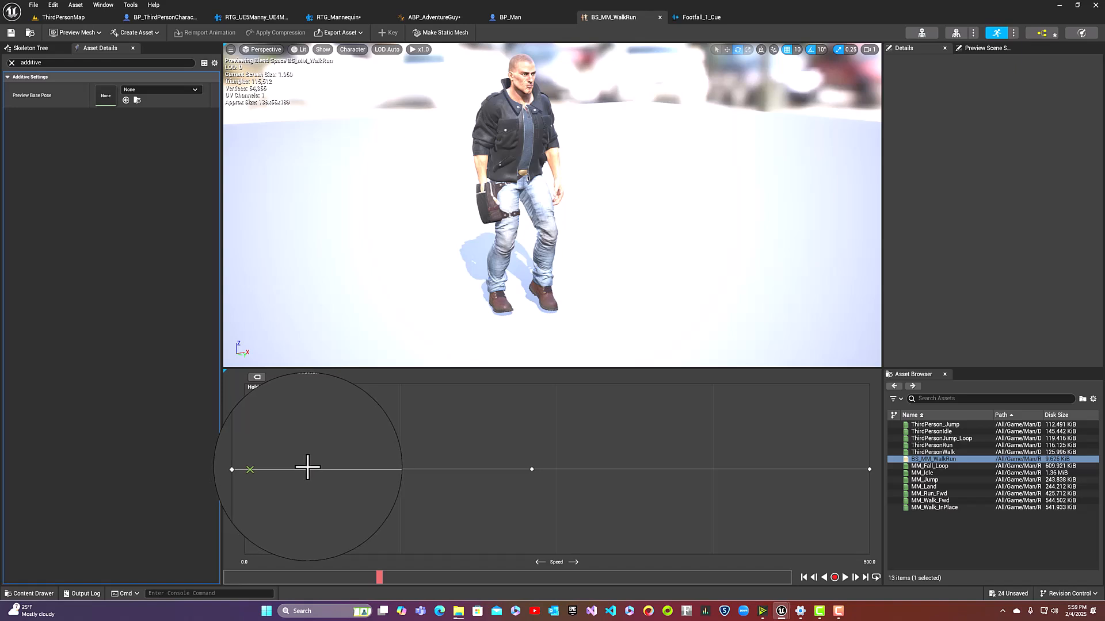
# Play the blend space and sweep its preview point across the Speed axis from 0 to 500 to compare idle, walk and run
pyautogui.keyDown('ctrl'); pyautogui.moveTo(306, 469); pyautogui.dragTo(577, 487); pyautogui.keyUp('ctrl')
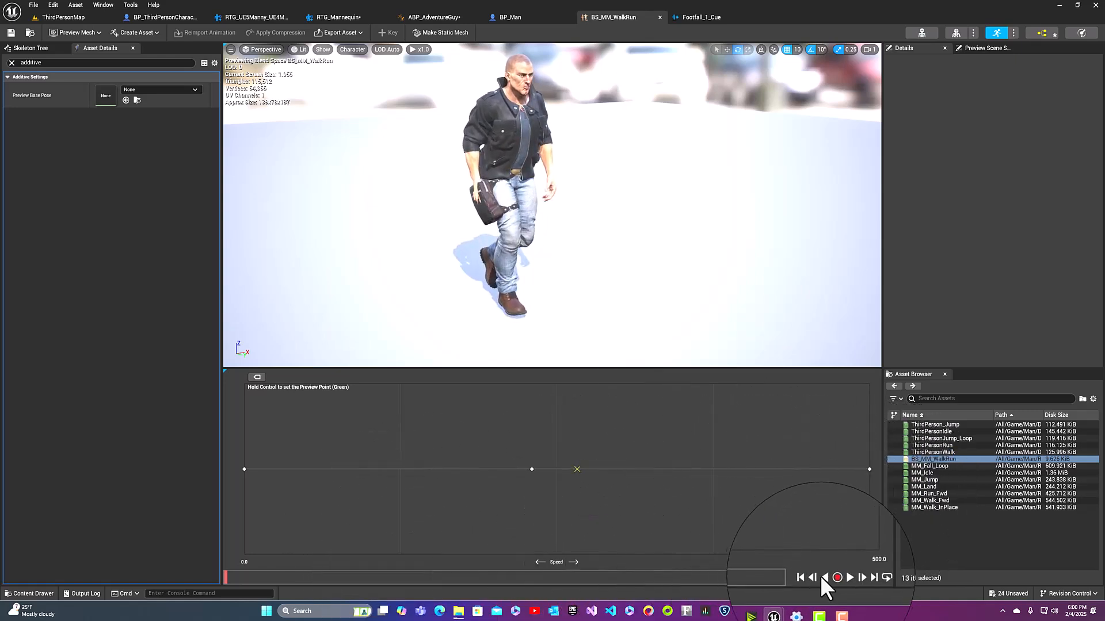
pyautogui.click(842, 576)
pyautogui.keyDown('ctrl'); pyautogui.moveTo(342, 454); pyautogui.dragTo(527, 475); pyautogui.keyUp('ctrl')
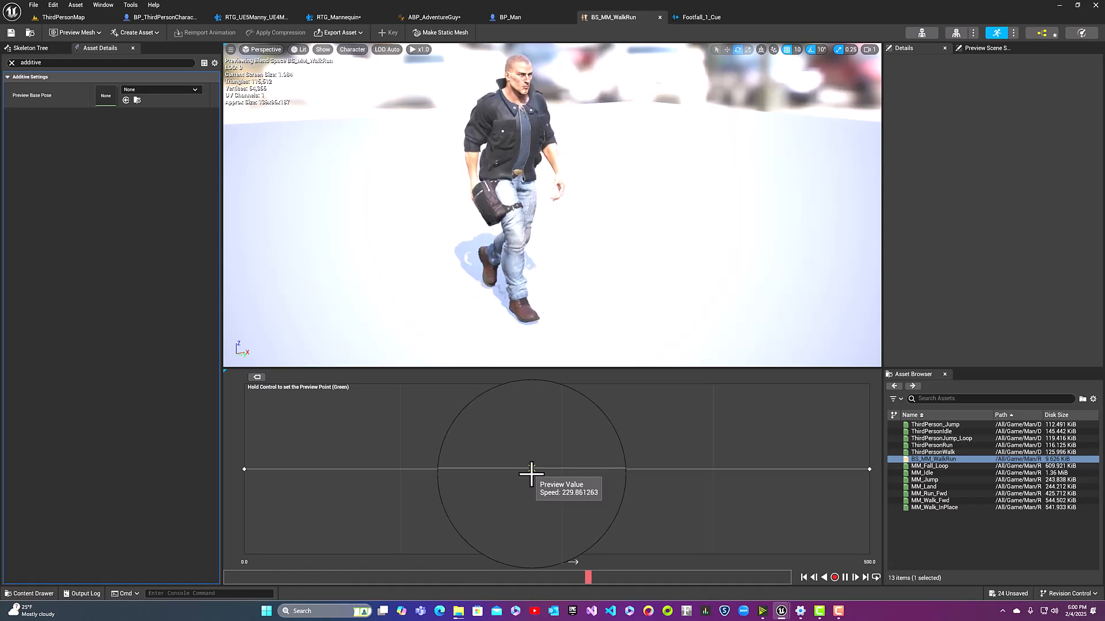
pyautogui.keyDown('ctrl'); pyautogui.moveTo(530, 473); pyautogui.dragTo(874, 482); pyautogui.keyUp('ctrl')
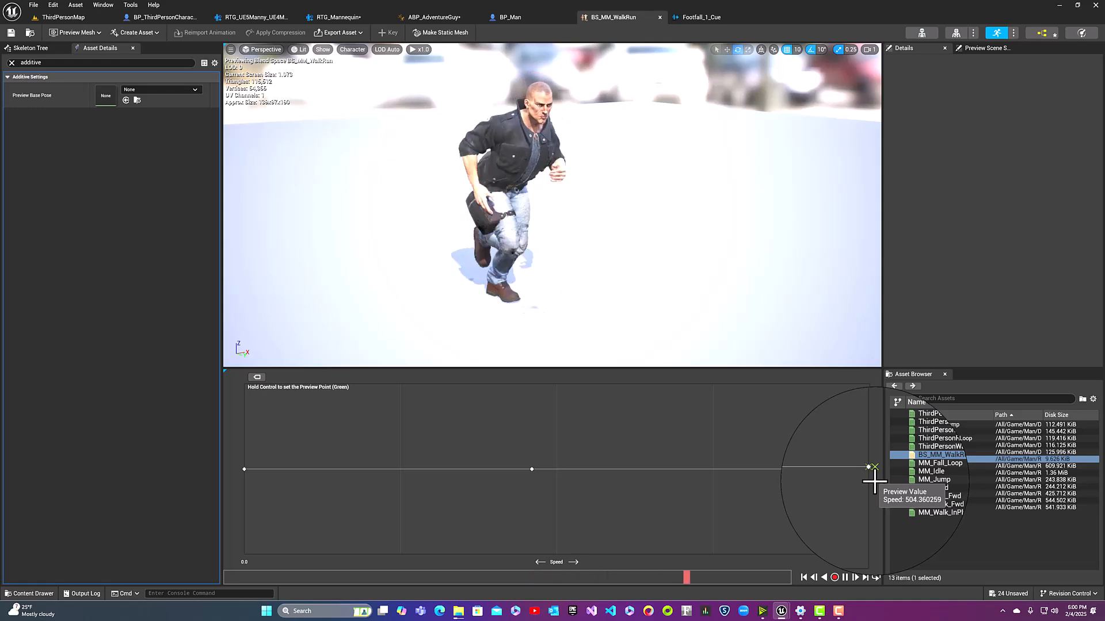
pyautogui.keyDown('ctrl'); pyautogui.moveTo(874, 482); pyautogui.dragTo(206, 488); pyautogui.keyUp('ctrl')
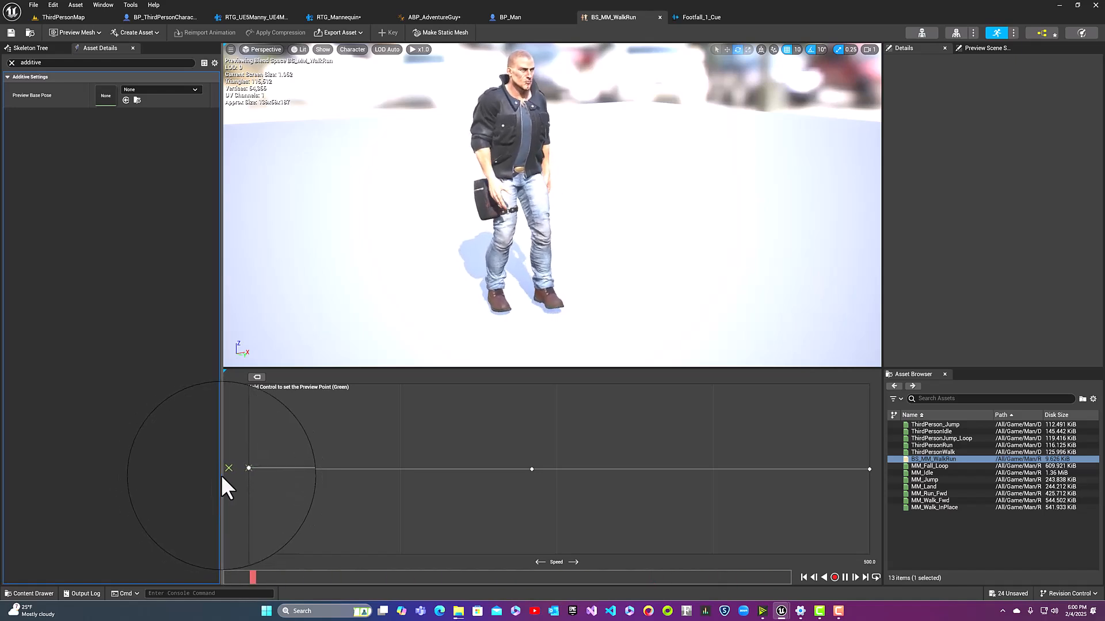
pyautogui.keyDown('ctrl'); pyautogui.moveTo(225, 476); pyautogui.dragTo(246, 475); pyautogui.keyUp('ctrl')
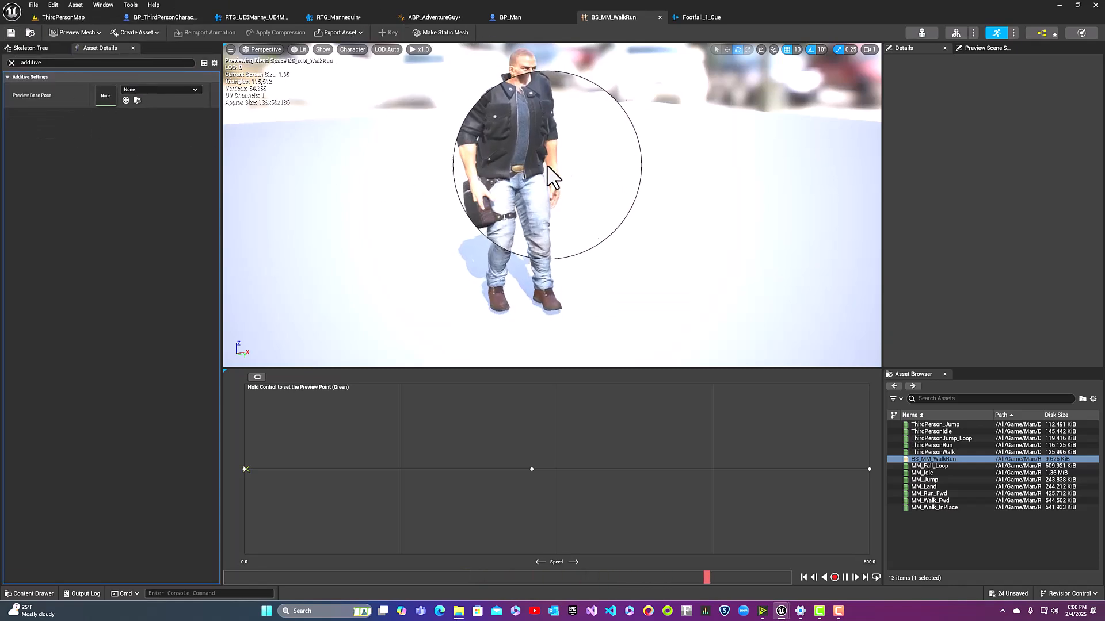
# Return to ThirdPersonMap's AnimationBlueprint folder and open the MM_Walk_Fwd animation sequence
pyautogui.click(94, 18)
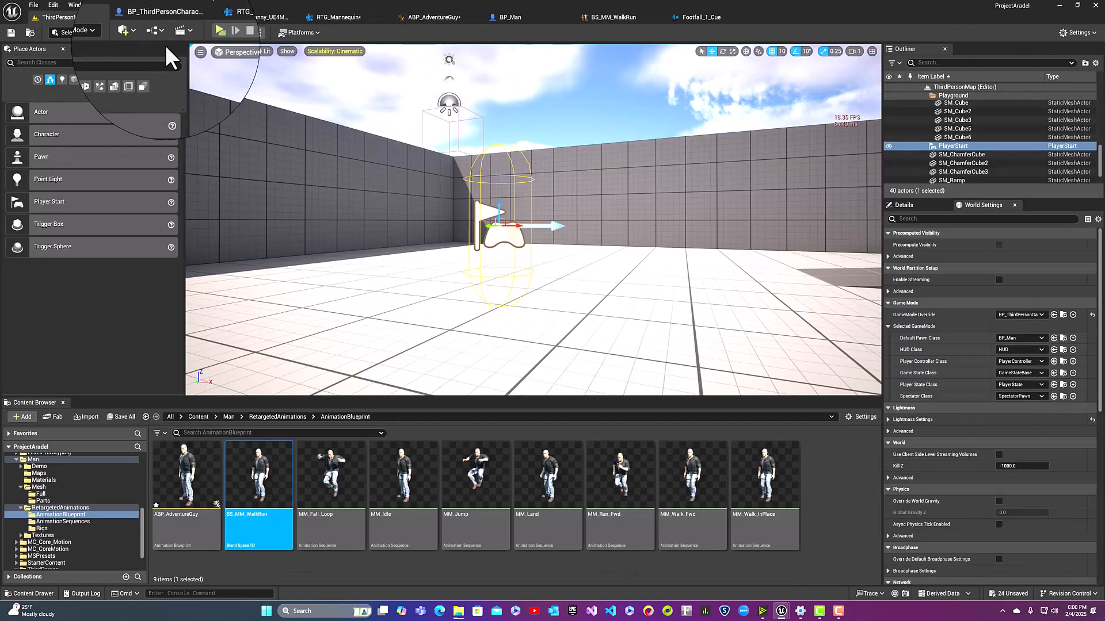
pyautogui.click(184, 515)
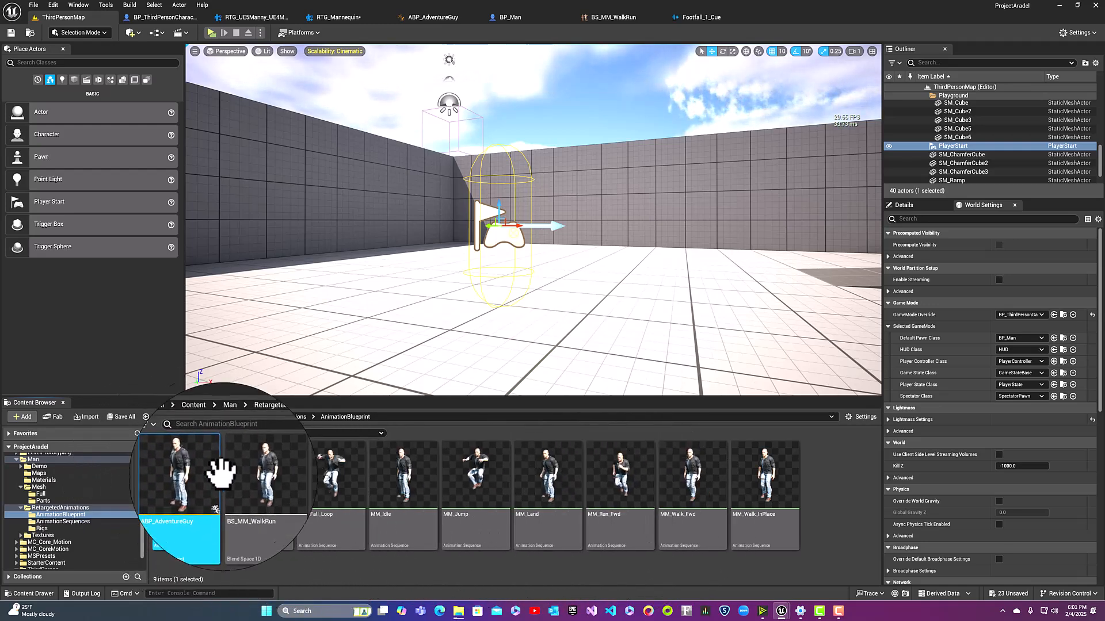
pyautogui.moveTo(192, 481)
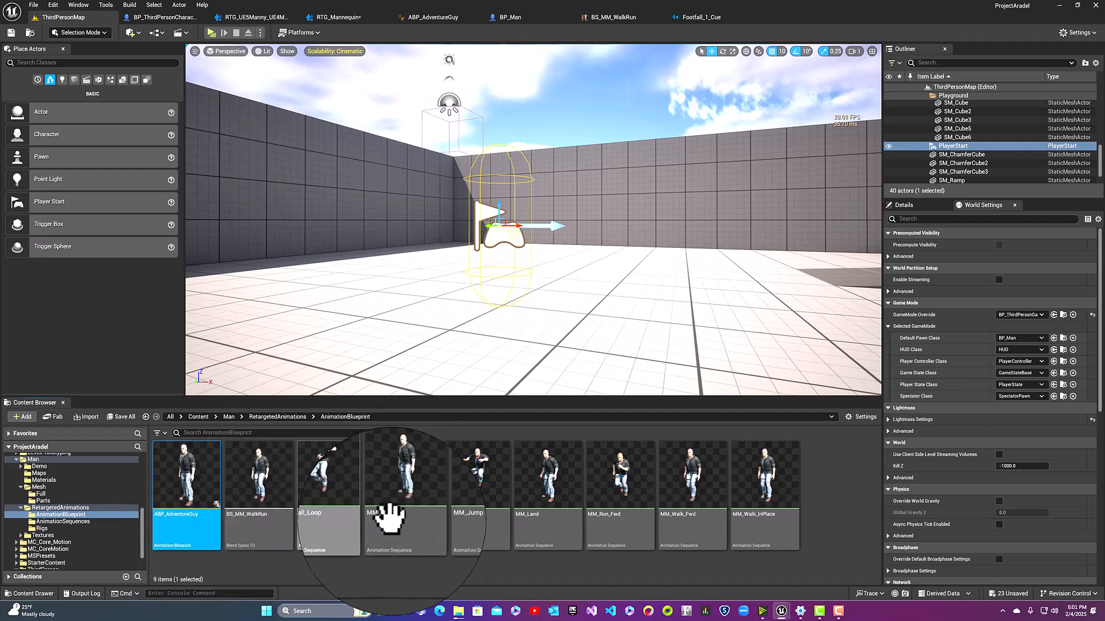
pyautogui.moveTo(175, 521)
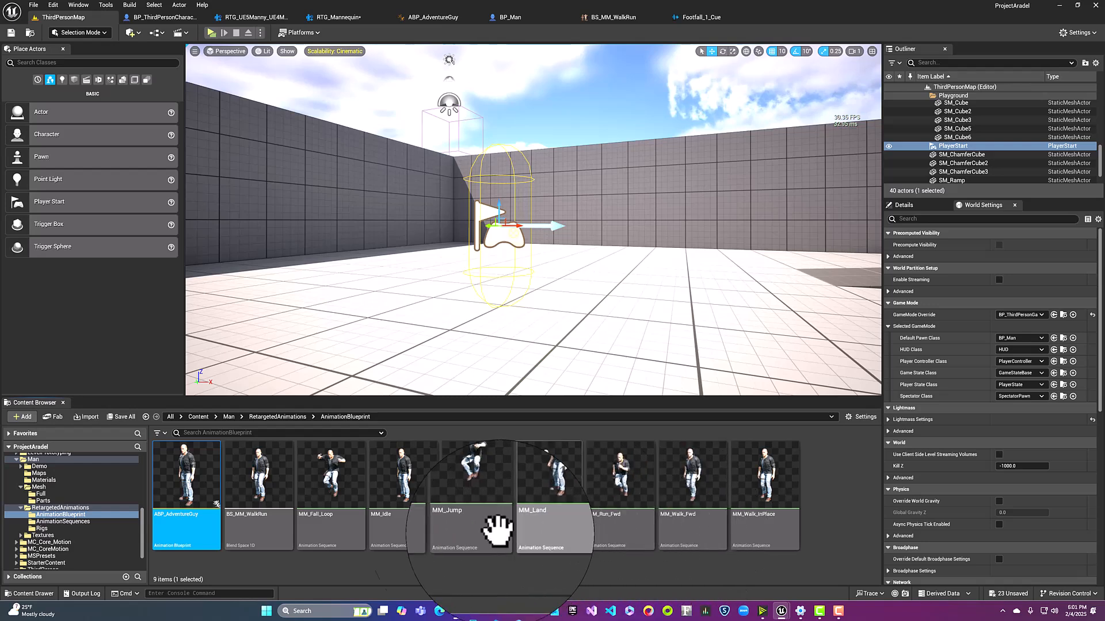
pyautogui.moveTo(241, 532)
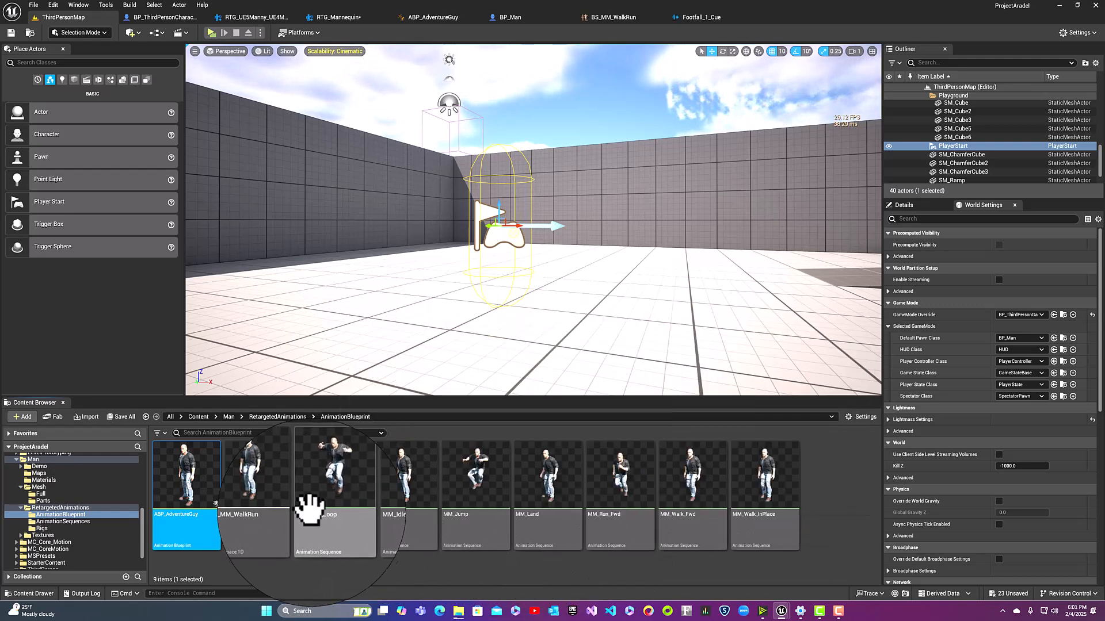
pyautogui.doubleClick(690, 517)
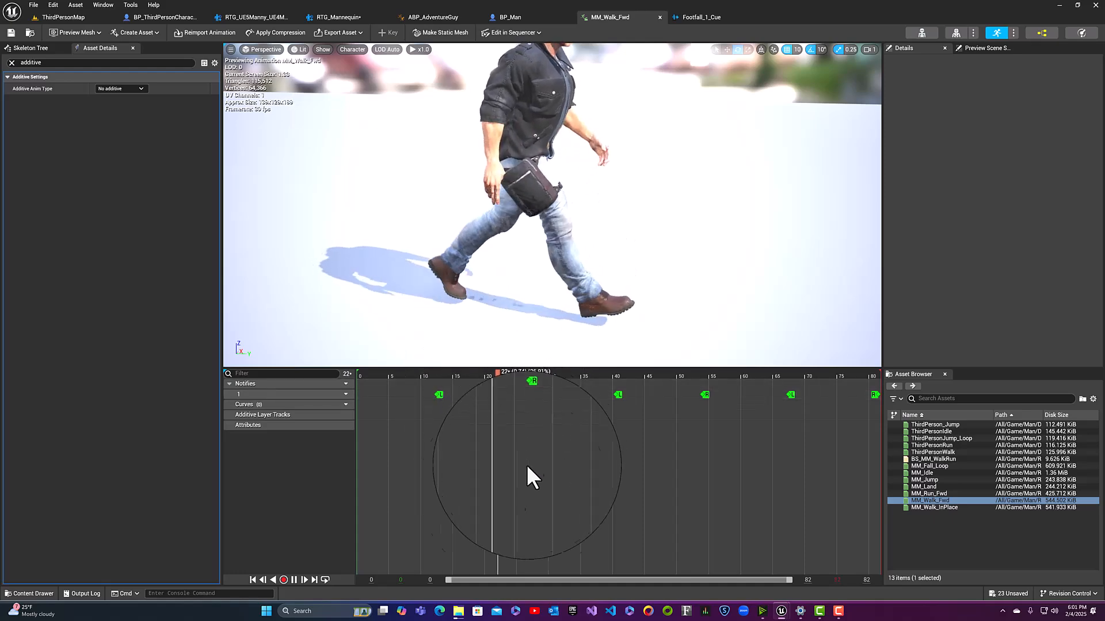
# Rewind MM_Walk_Fwd to frame 0 and add a second notify track with its default name
pyautogui.click(474, 371)
pyautogui.moveTo(472, 373); pyautogui.dragTo(348, 386)
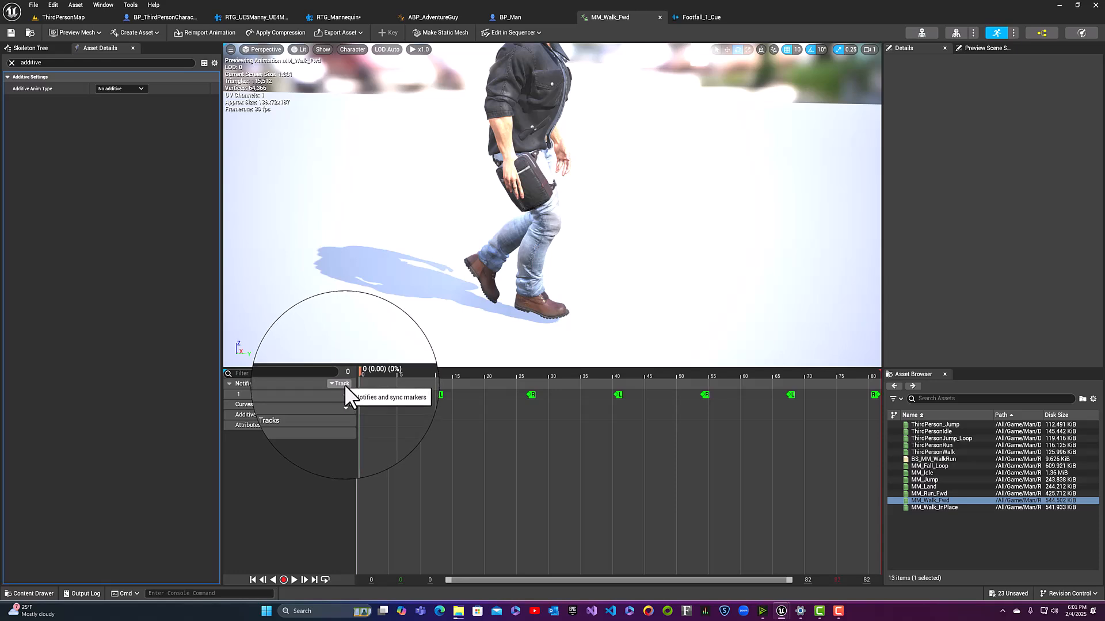
pyautogui.click(344, 384)
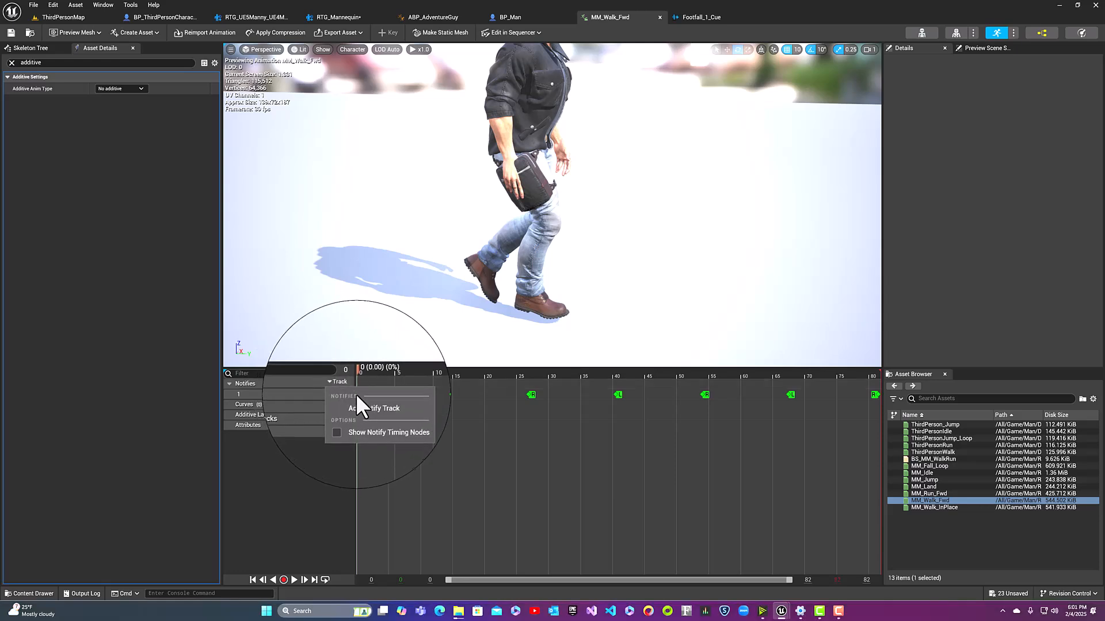
pyautogui.click(361, 406)
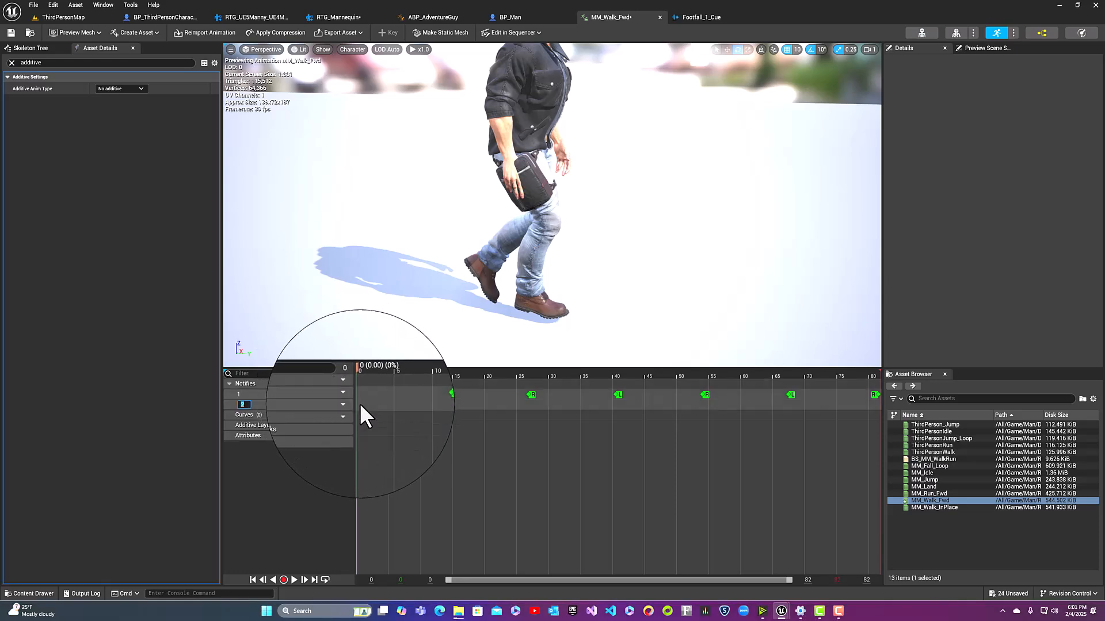
pyautogui.click(320, 406)
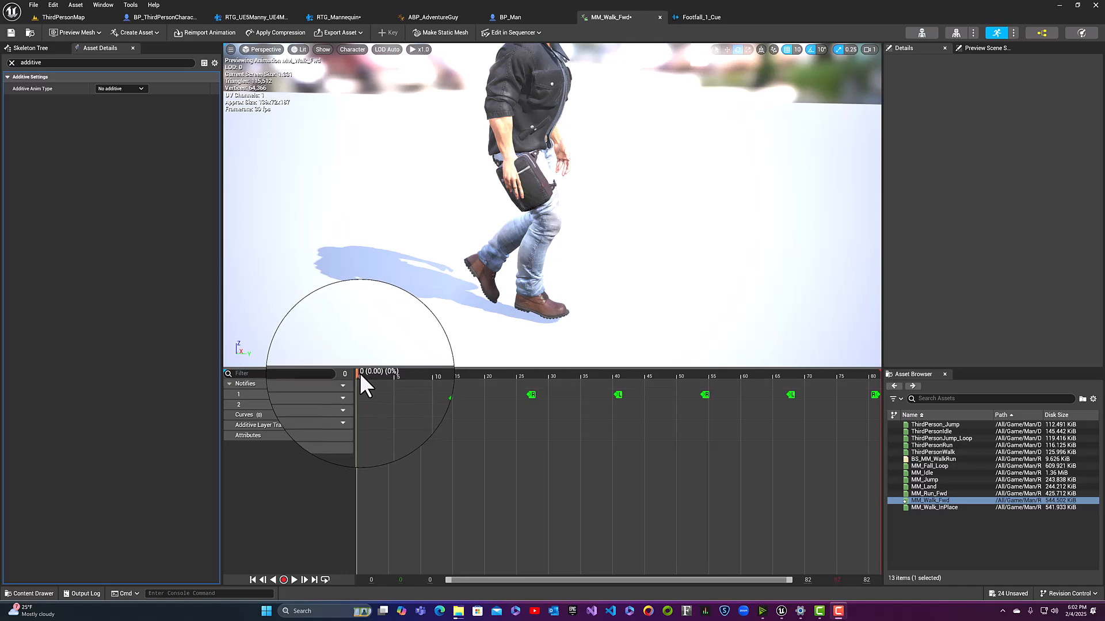
# Create a new notify named Footfall on track 2 of MM_Walk_Fwd where the first foot lands, at about frame 9
pyautogui.moveTo(357, 371); pyautogui.dragTo(417, 401)
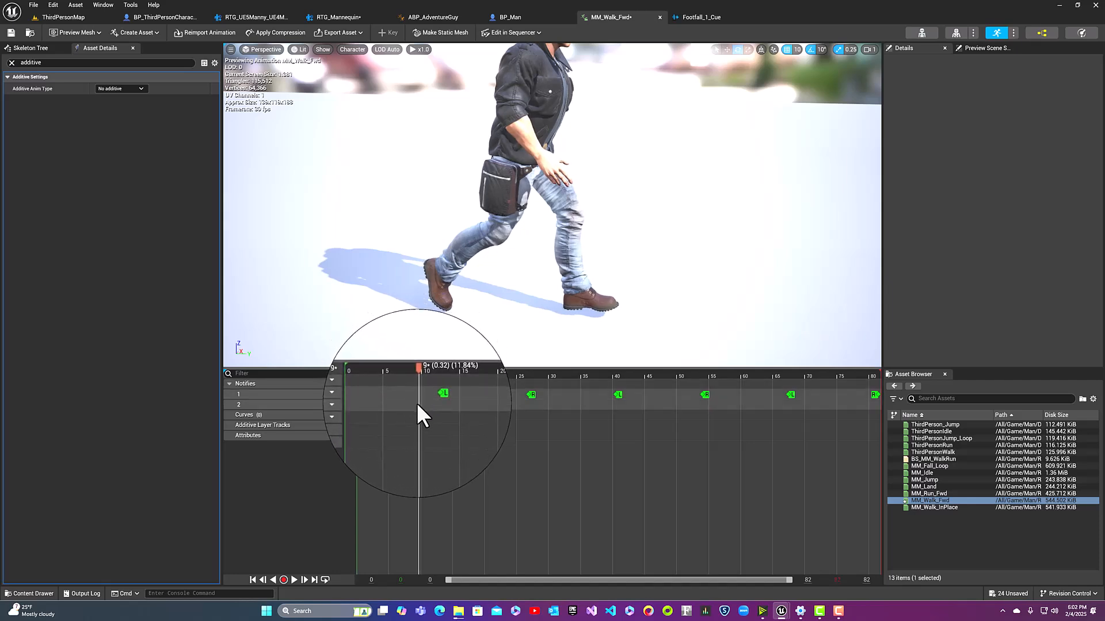
pyautogui.rightClick(418, 414)
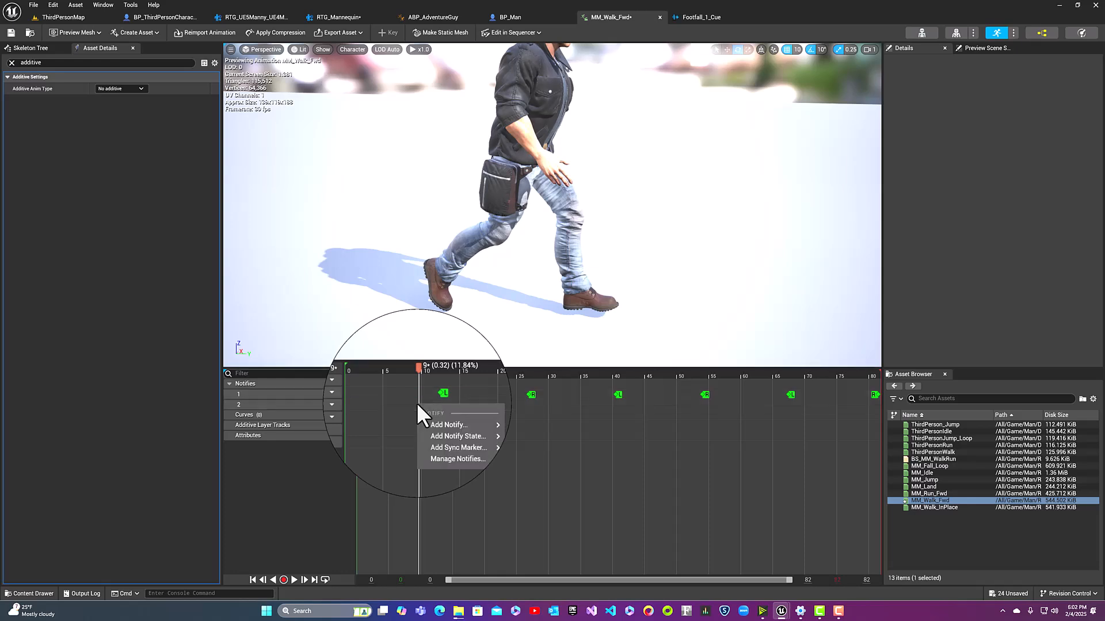
pyautogui.moveTo(427, 421)
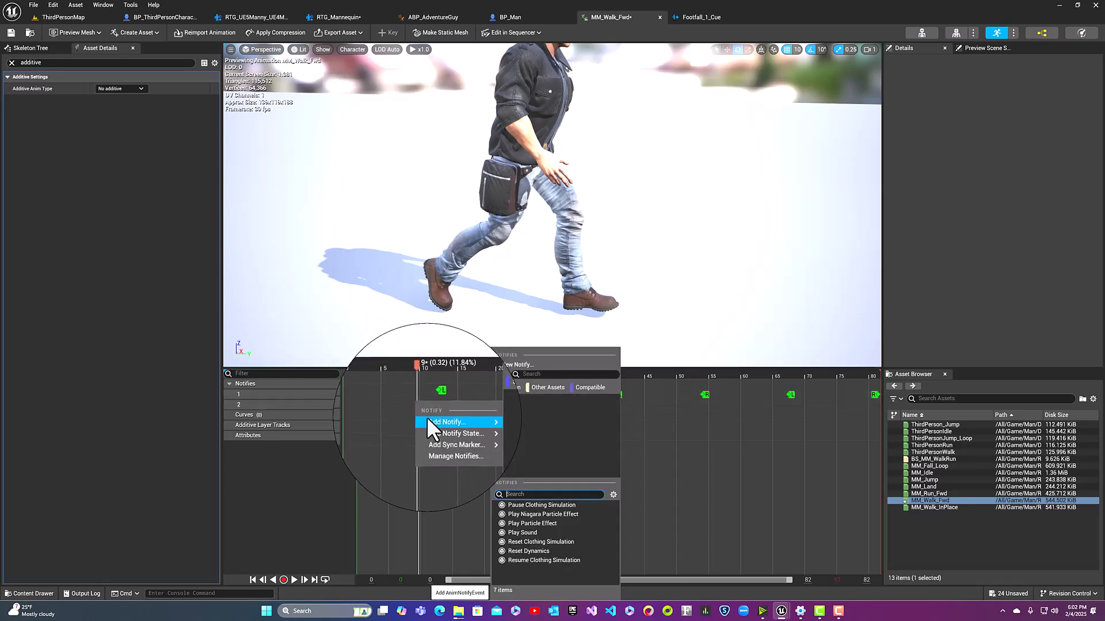
pyautogui.click(419, 373)
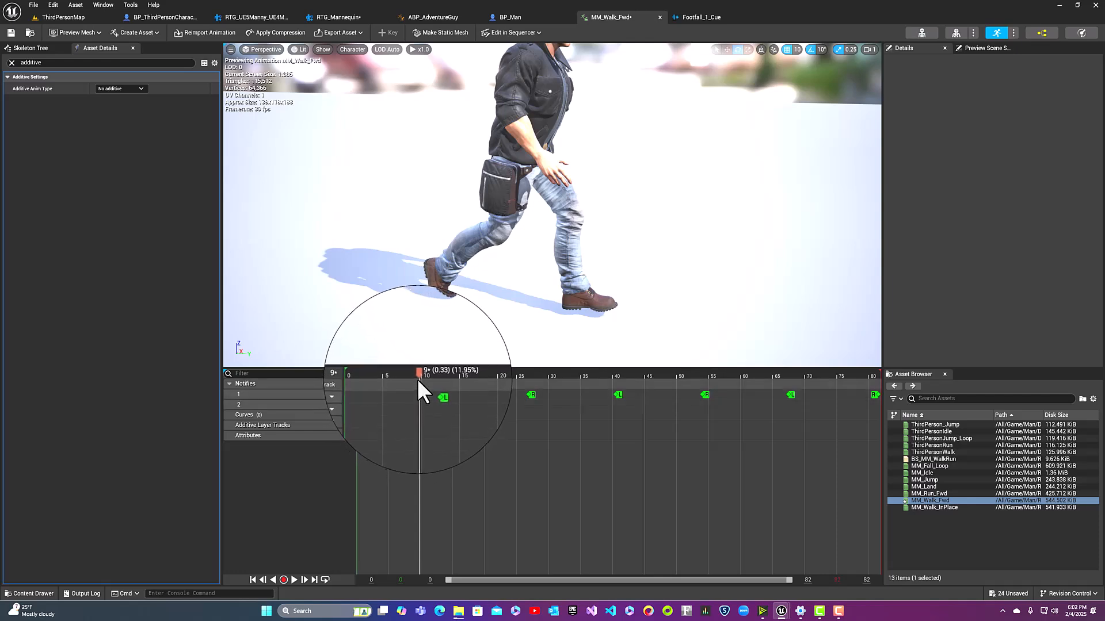
pyautogui.moveTo(418, 372)
pyautogui.mouseDown()
pyautogui.moveTo(409, 375)
pyautogui.moveTo(419, 381)
pyautogui.mouseUp()
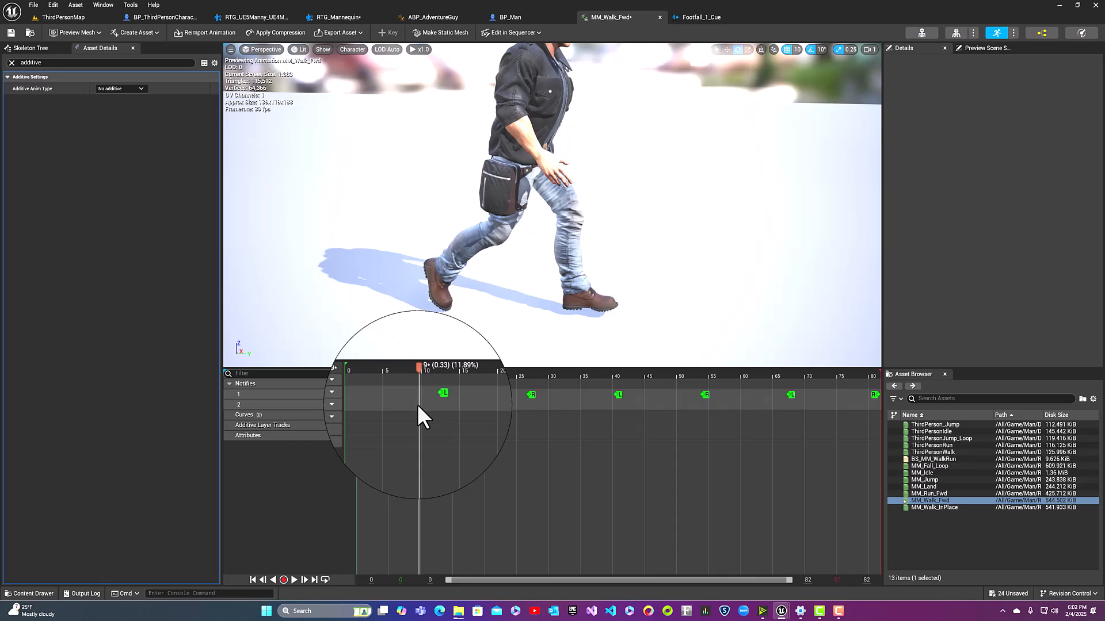
pyautogui.rightClick(419, 406)
pyautogui.moveTo(428, 424)
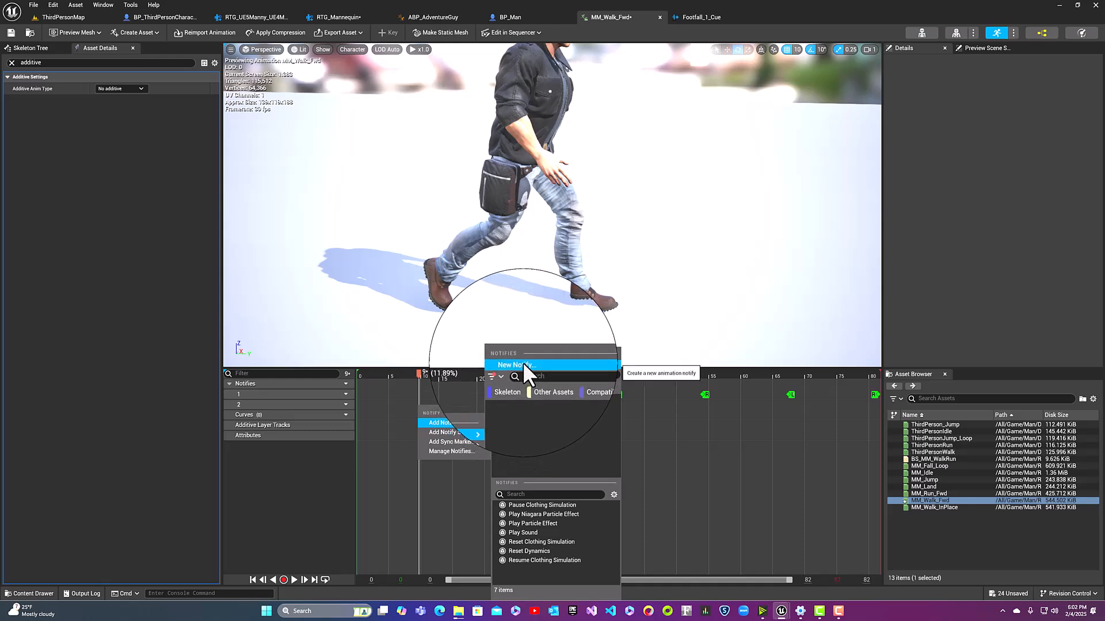
pyautogui.click(523, 365)
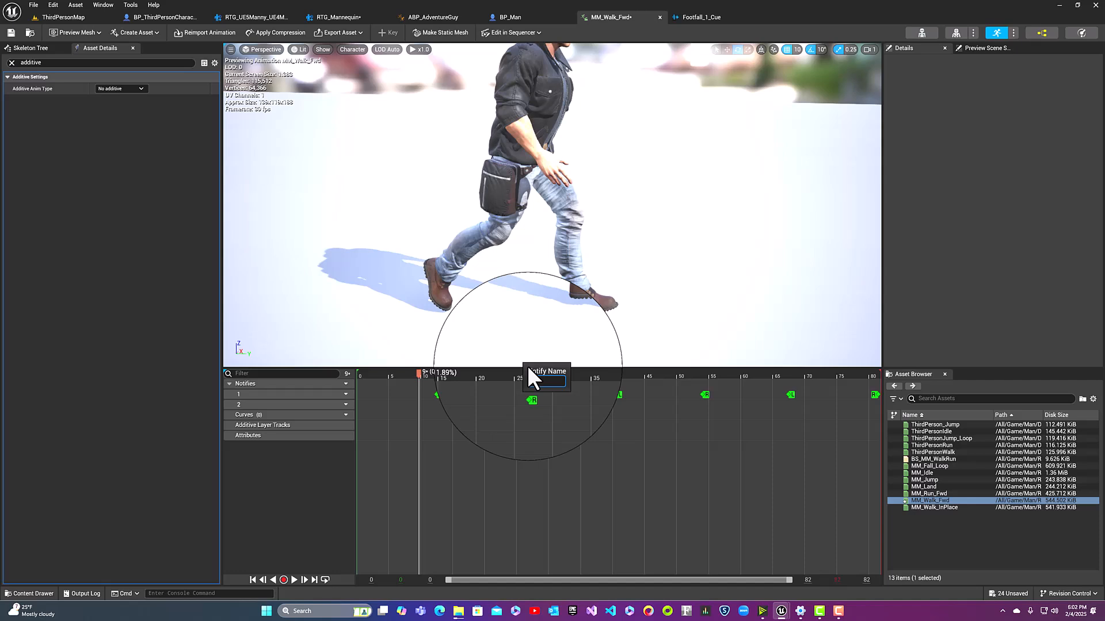
pyautogui.write('Footfall')
pyautogui.press('Return')
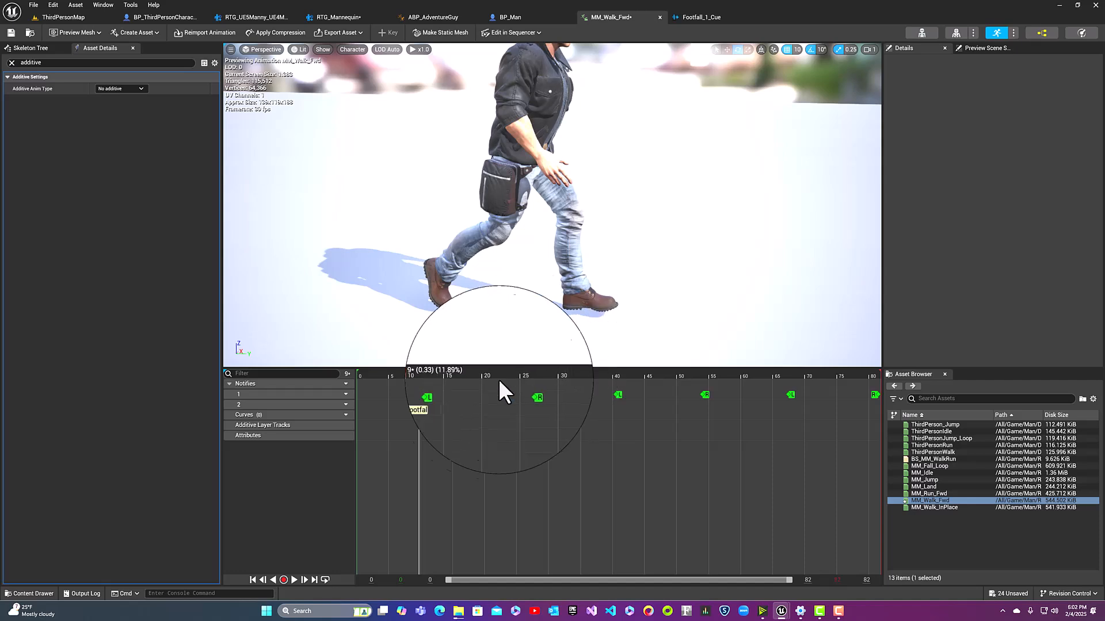
# Add existing Footfall notifies on track 2 at the second and third footfalls, at about frames 23 and 37
pyautogui.moveTo(420, 373); pyautogui.dragTo(509, 376)
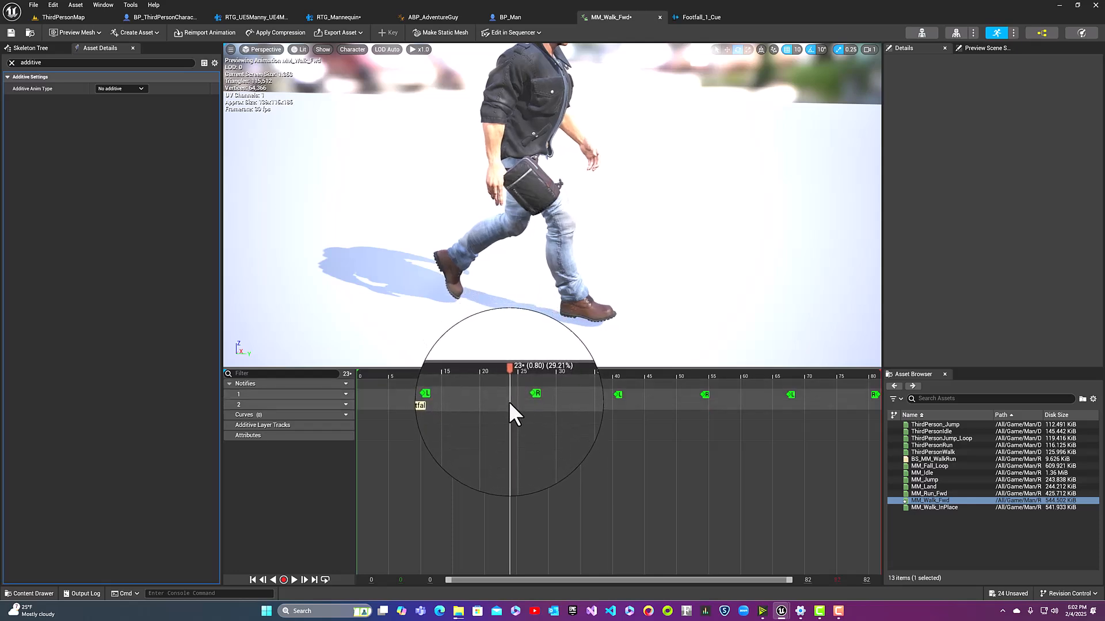
pyautogui.rightClick(509, 401)
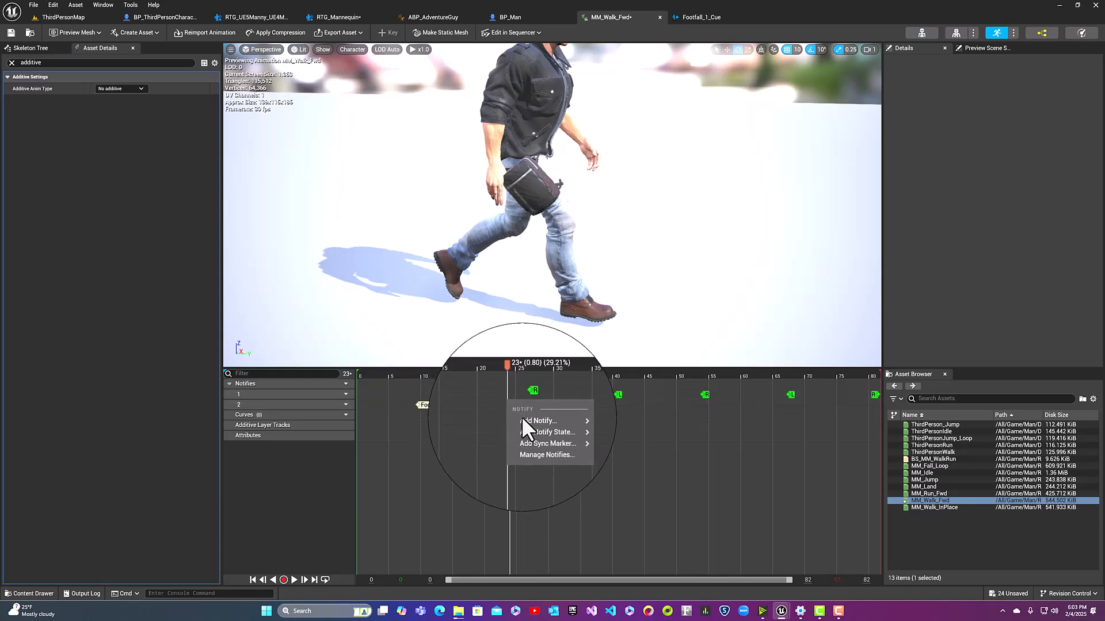
pyautogui.moveTo(524, 421)
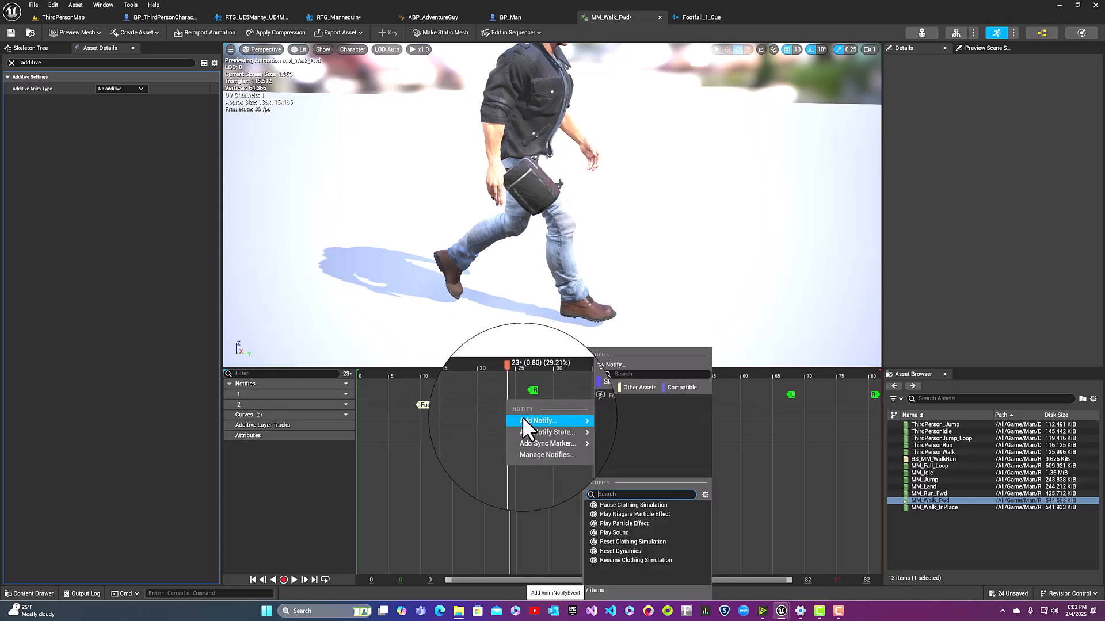
pyautogui.click(601, 399)
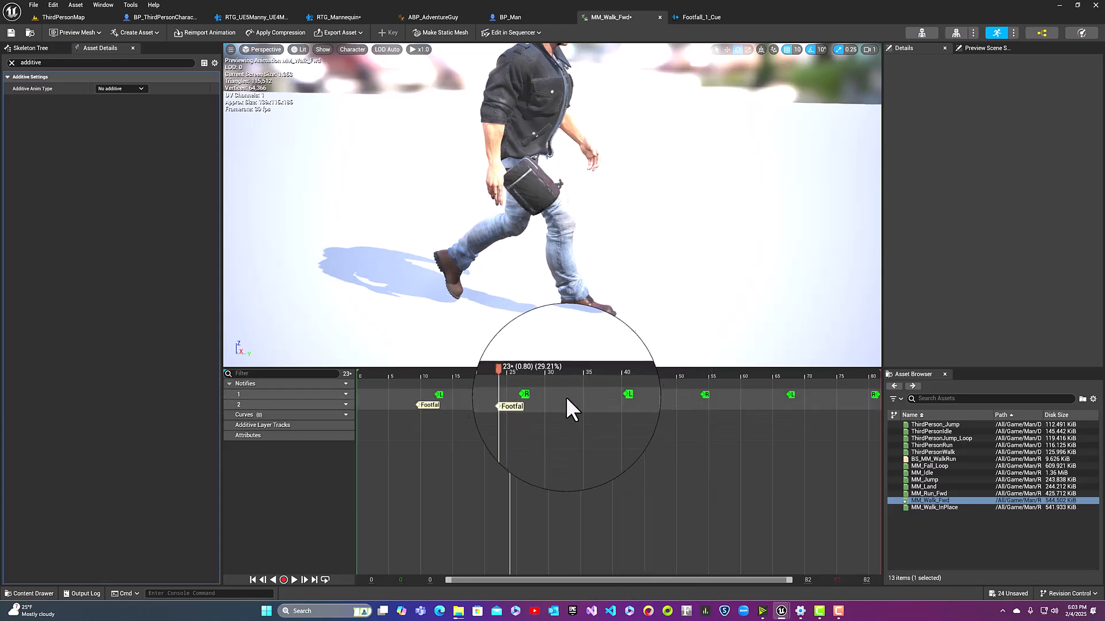
pyautogui.moveTo(530, 371); pyautogui.dragTo(599, 375)
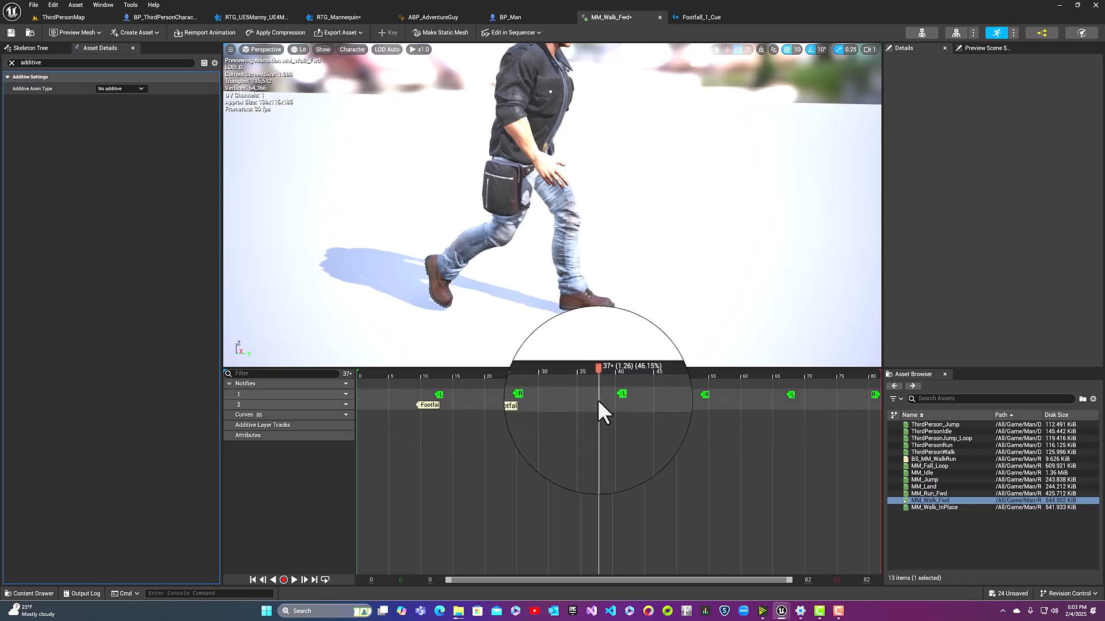
pyautogui.rightClick(597, 399)
pyautogui.moveTo(629, 422)
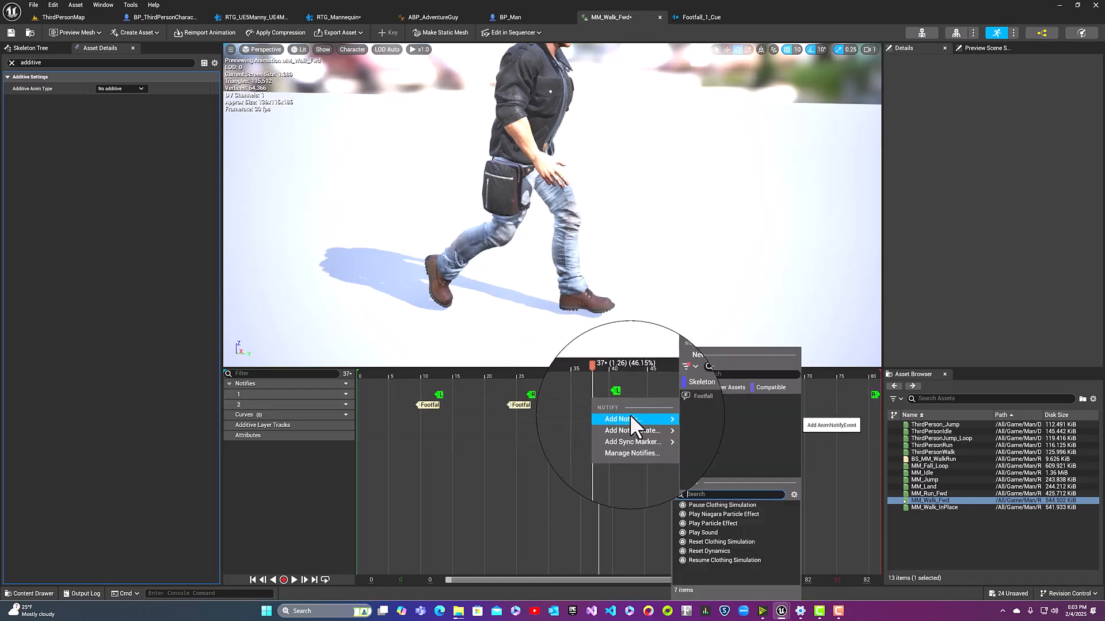
pyautogui.click(706, 398)
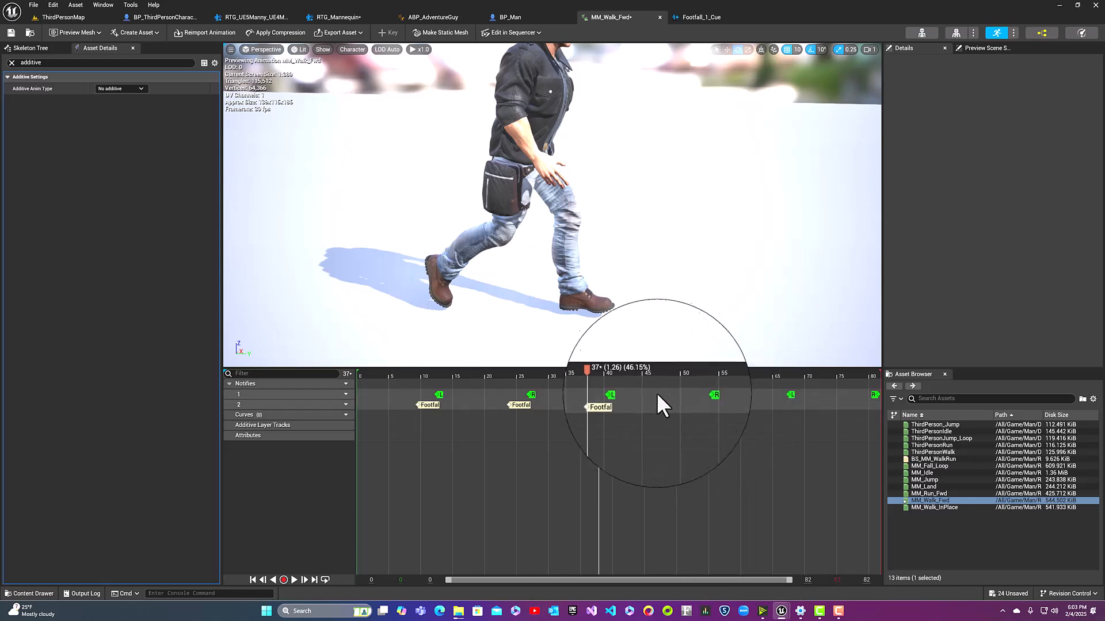
# Add Footfall notifies on track 2 at the fourth and fifth footfalls, at about frames 51 and 63
pyautogui.moveTo(599, 372); pyautogui.dragTo(685, 377)
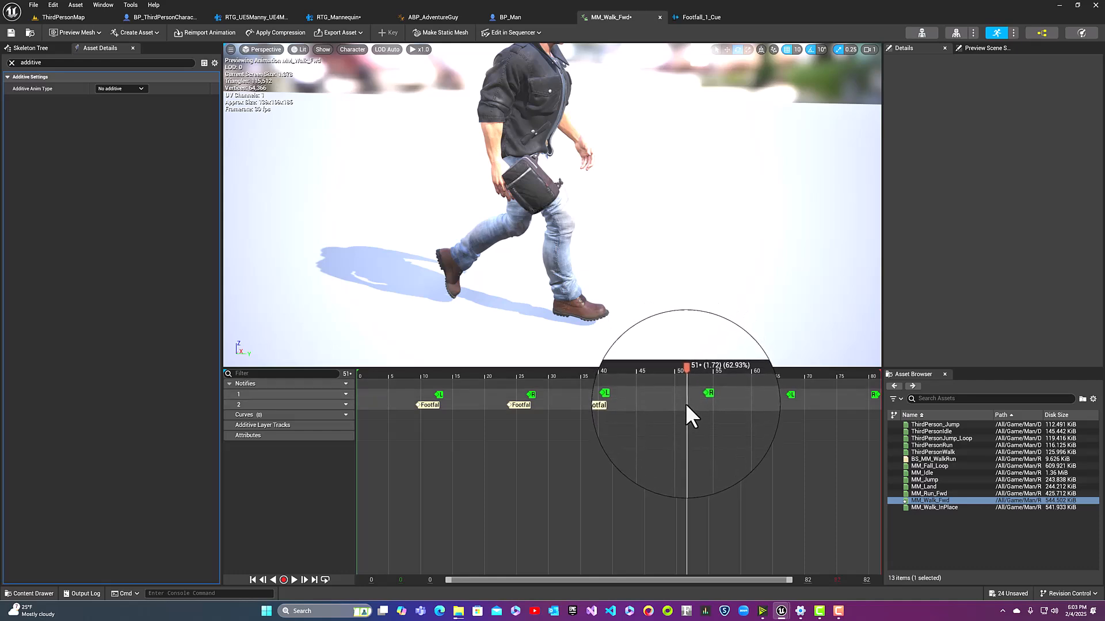
pyautogui.rightClick(686, 404)
pyautogui.moveTo(716, 422)
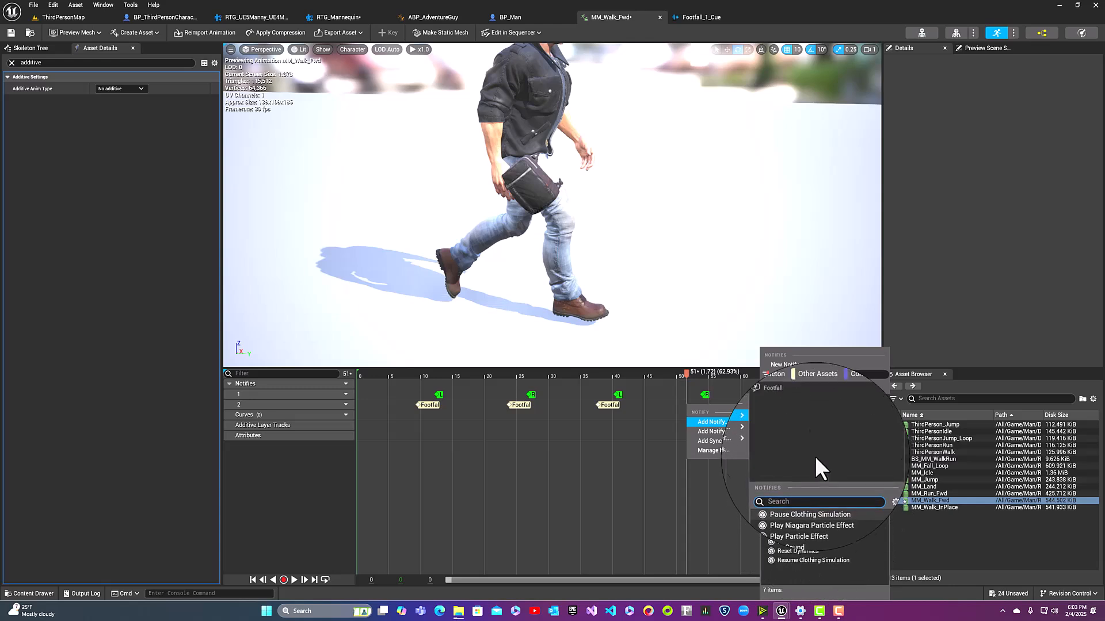
pyautogui.click(785, 398)
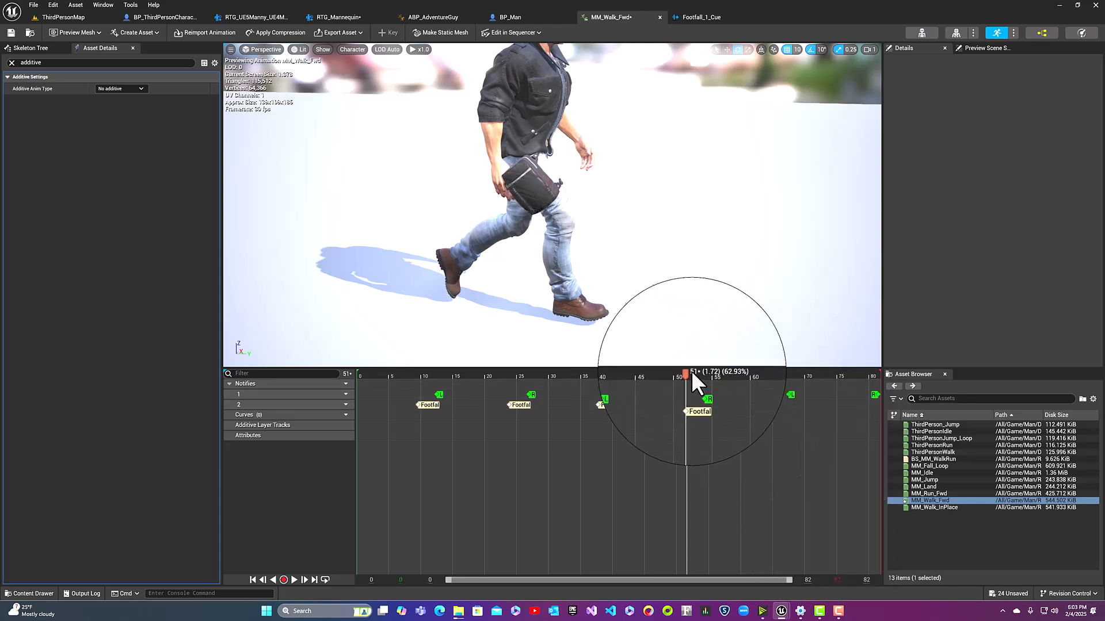
pyautogui.moveTo(693, 370); pyautogui.dragTo(764, 391)
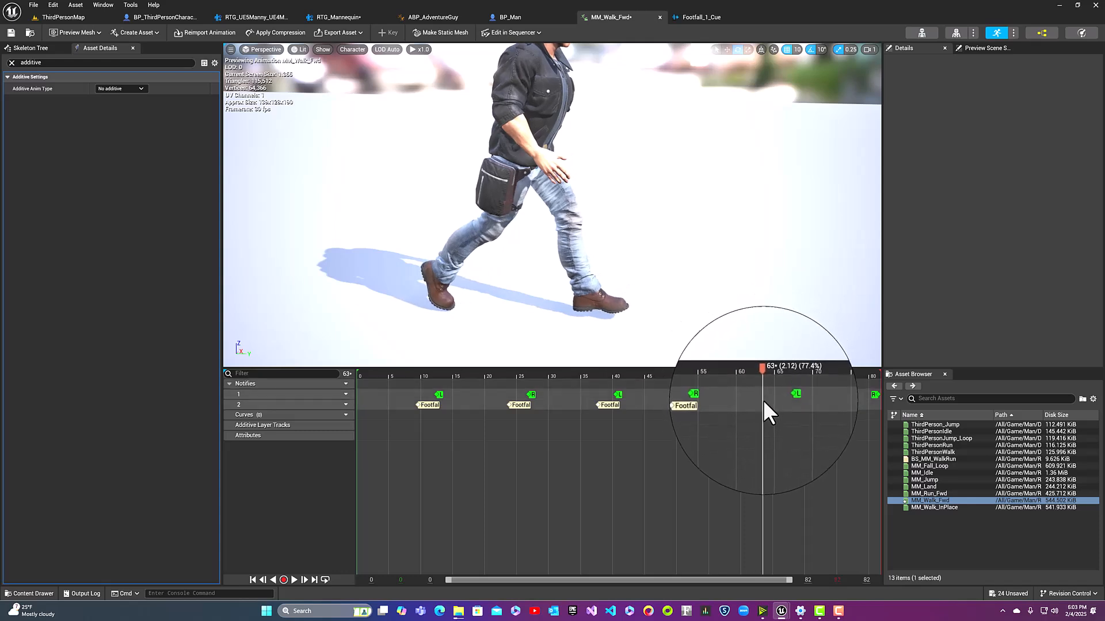
pyautogui.rightClick(762, 402)
pyautogui.moveTo(789, 422)
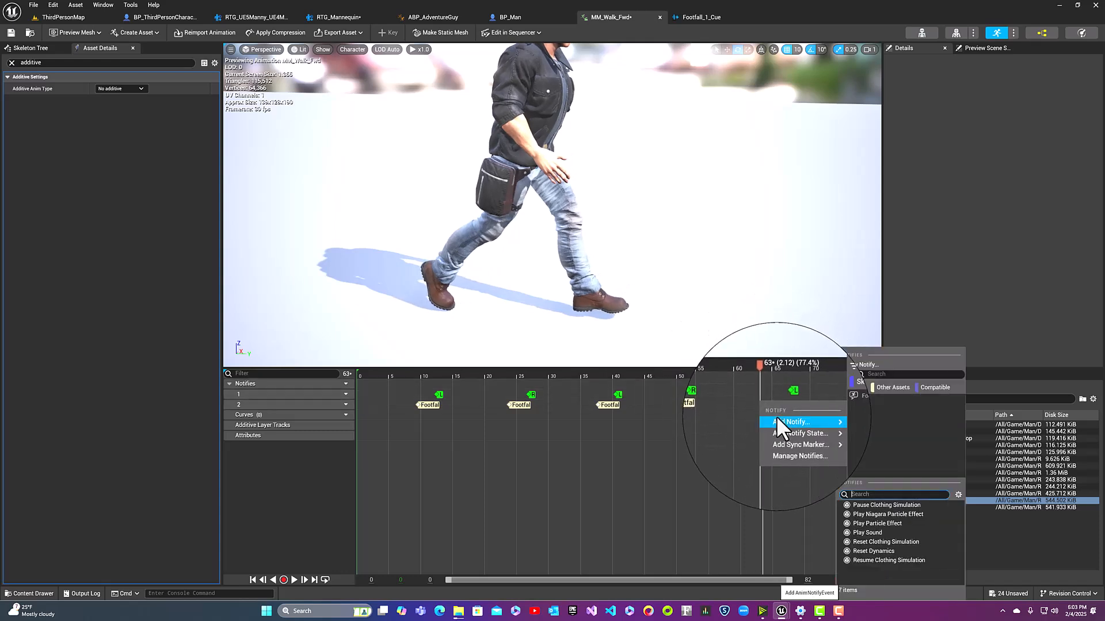
pyautogui.click(865, 397)
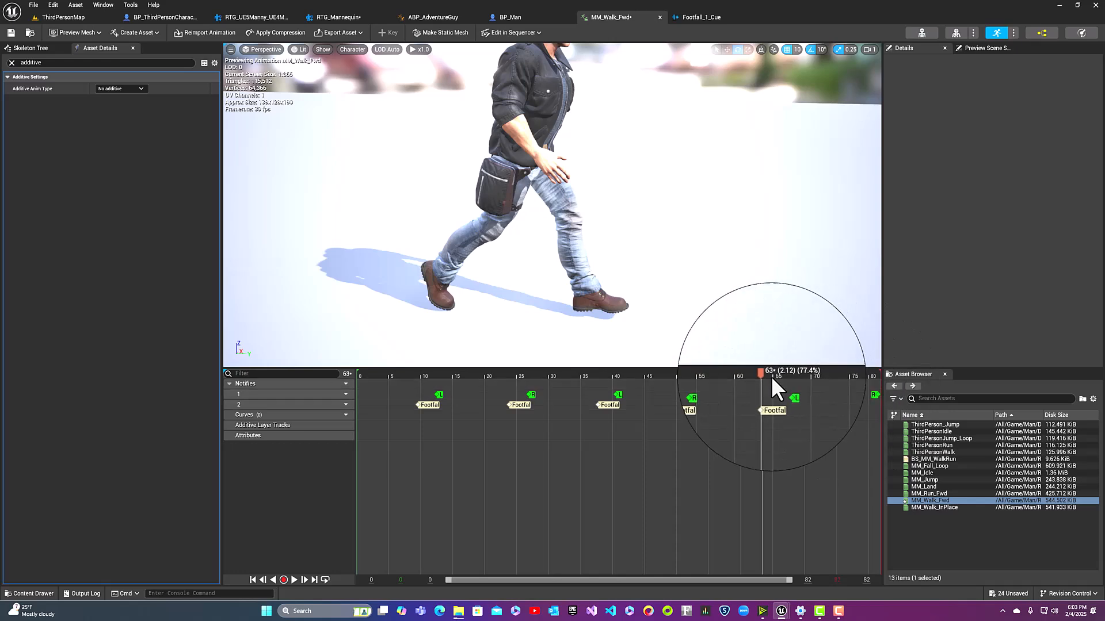
# Add a Footfall notify on track 2 at the last footfall, about frame 78, and save MM_Walk_Fwd
pyautogui.moveTo(764, 374); pyautogui.dragTo(856, 377)
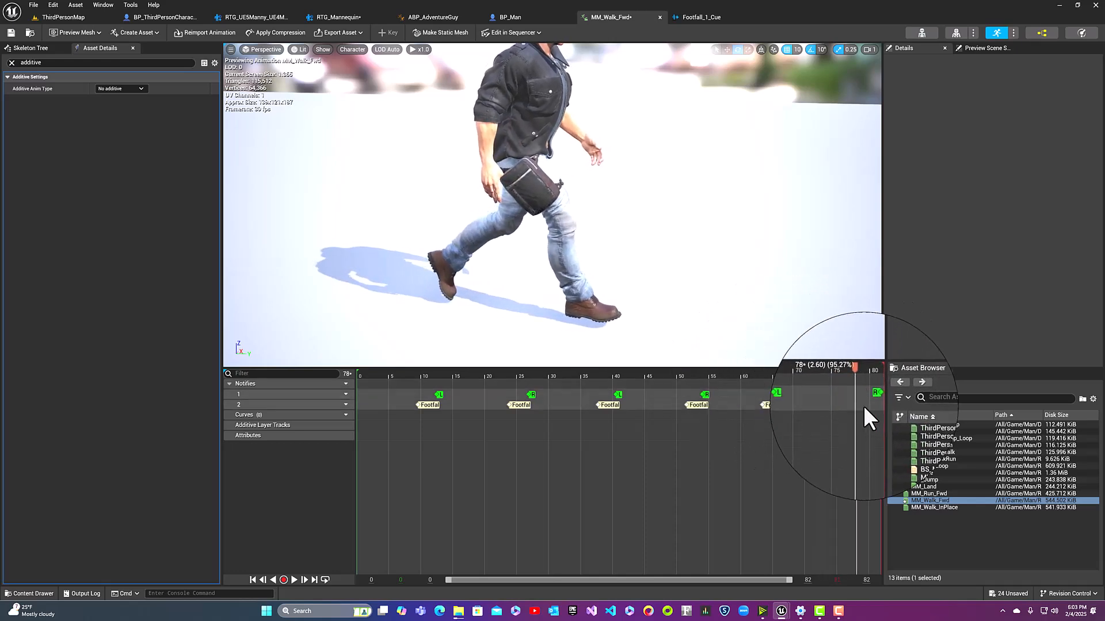
pyautogui.rightClick(855, 402)
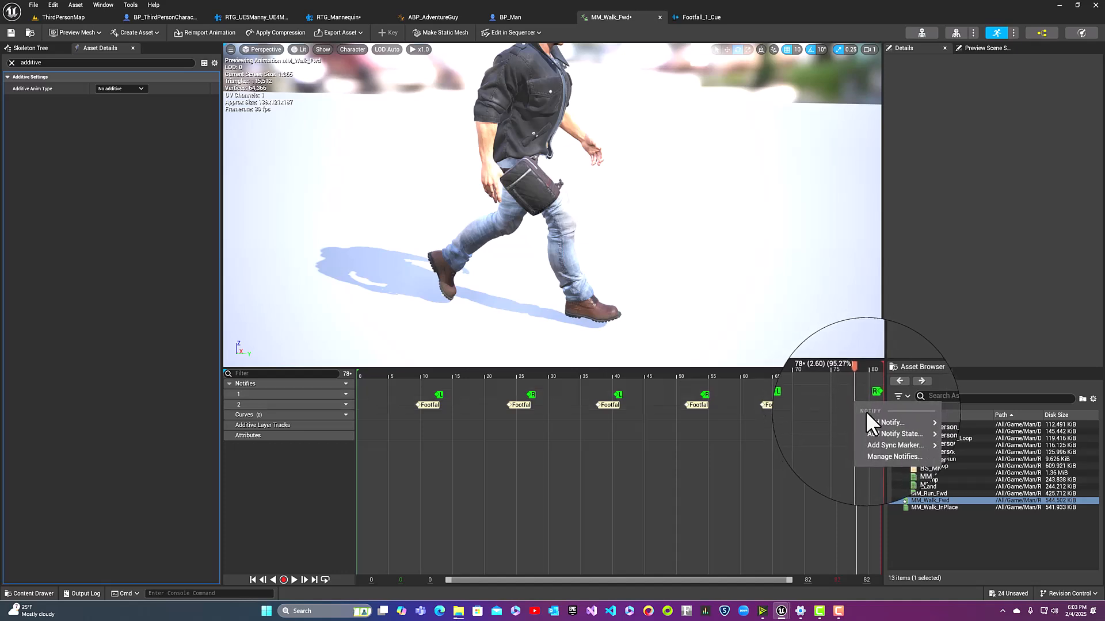
pyautogui.moveTo(872, 419)
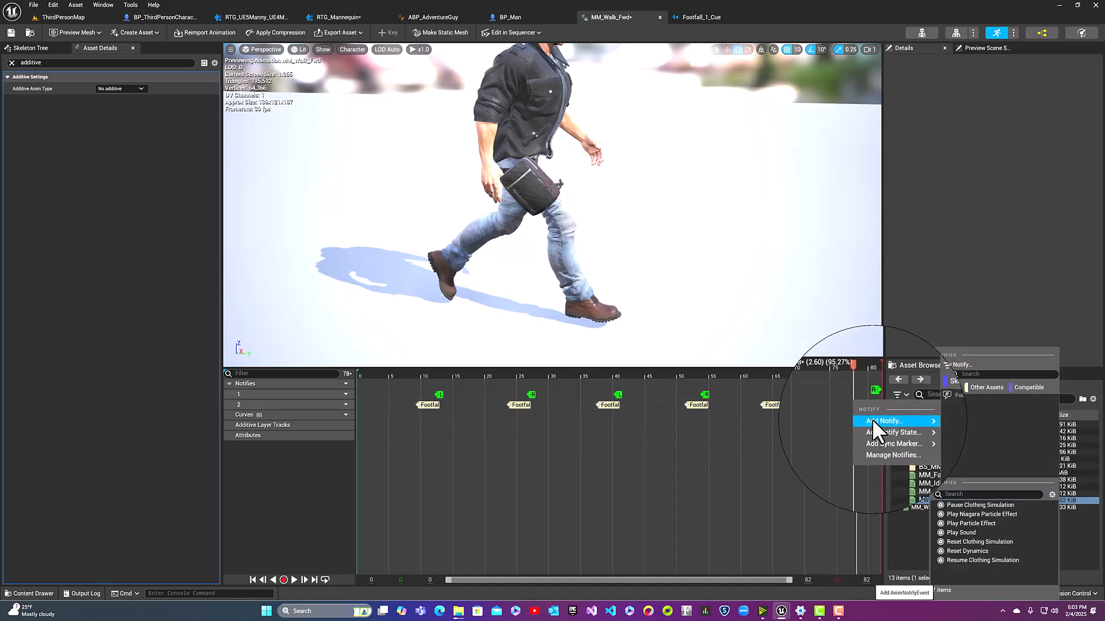
pyautogui.click(944, 398)
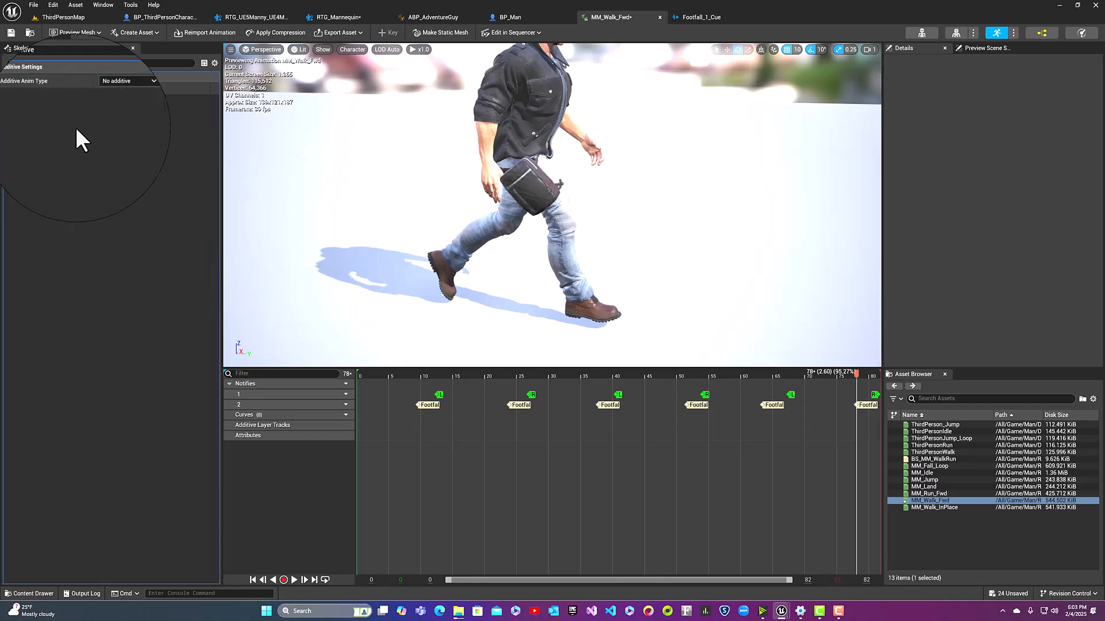
pyautogui.click(13, 32)
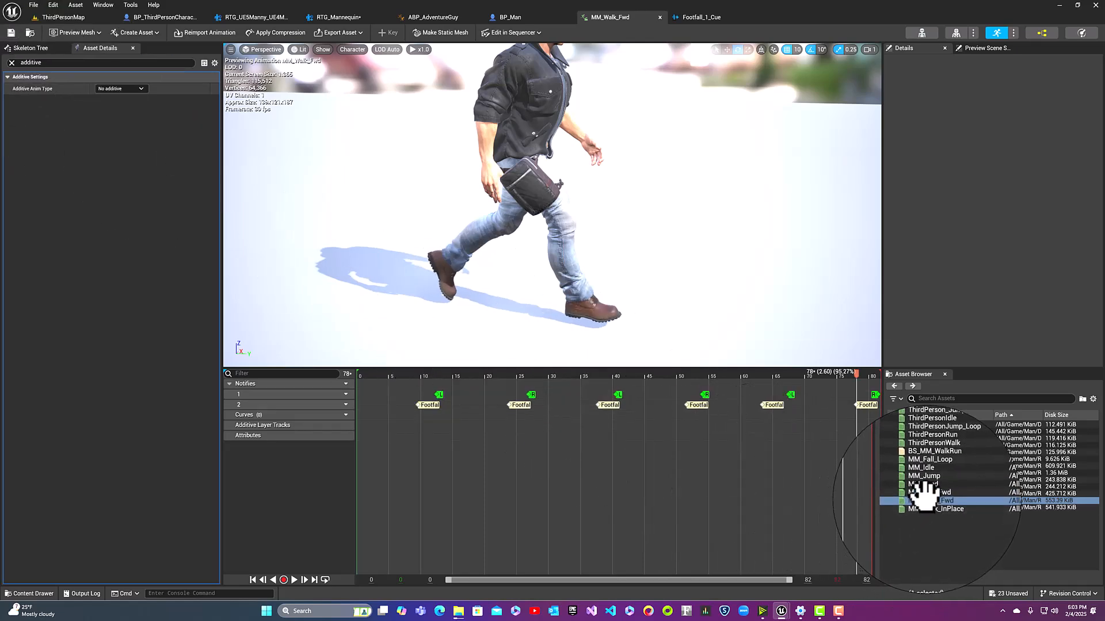
# Open the MM_Run_Fwd animation sequence for editing
pyautogui.moveTo(924, 495)
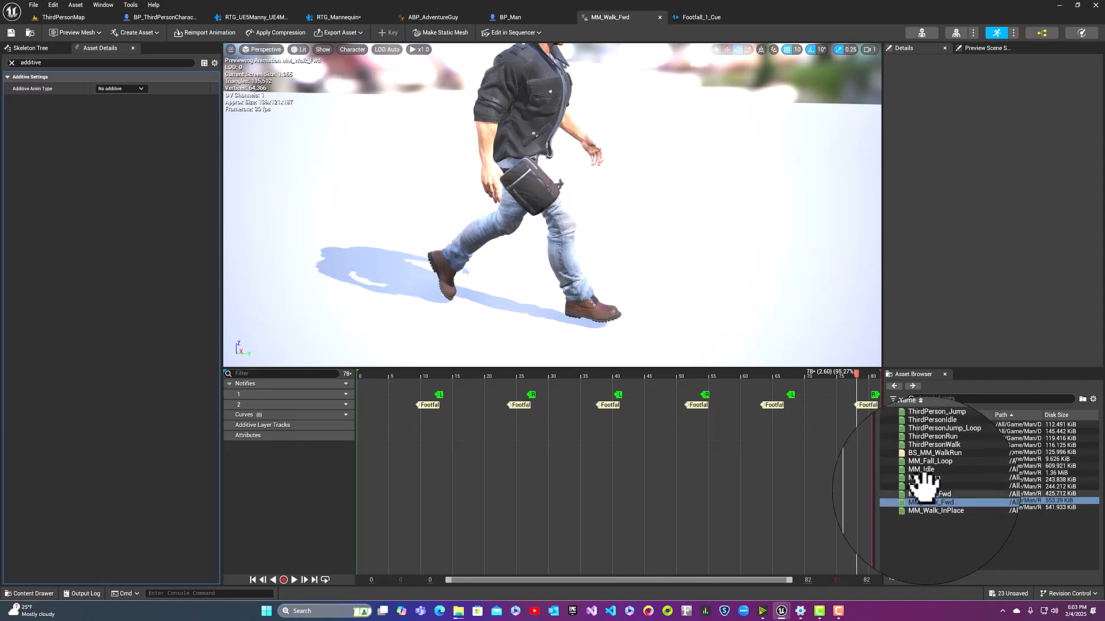
pyautogui.click(923, 493)
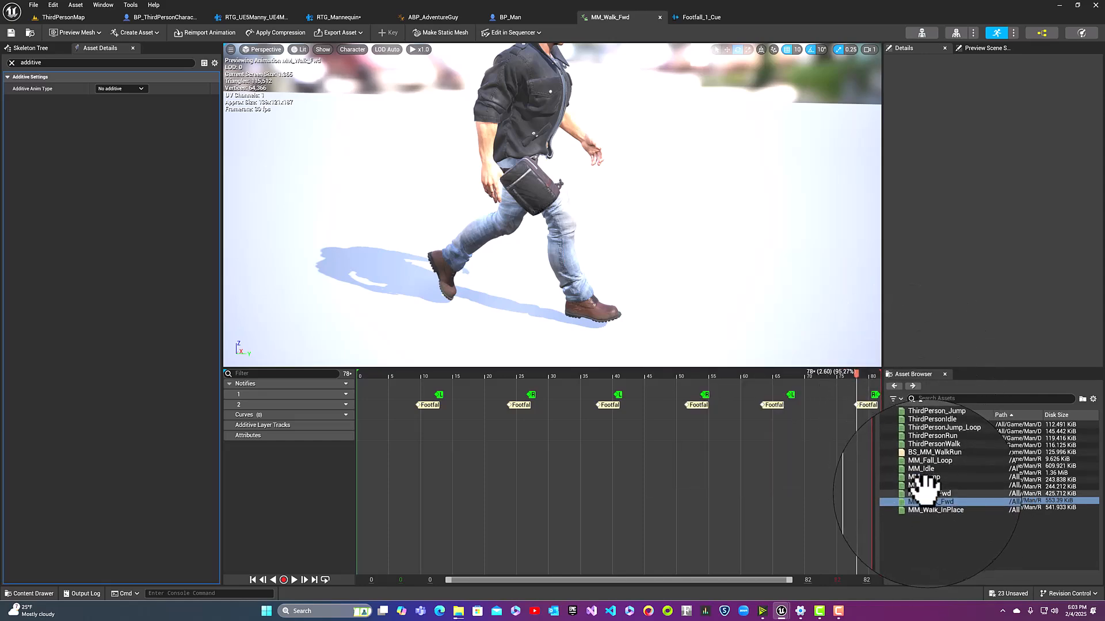
pyautogui.doubleClick(924, 493)
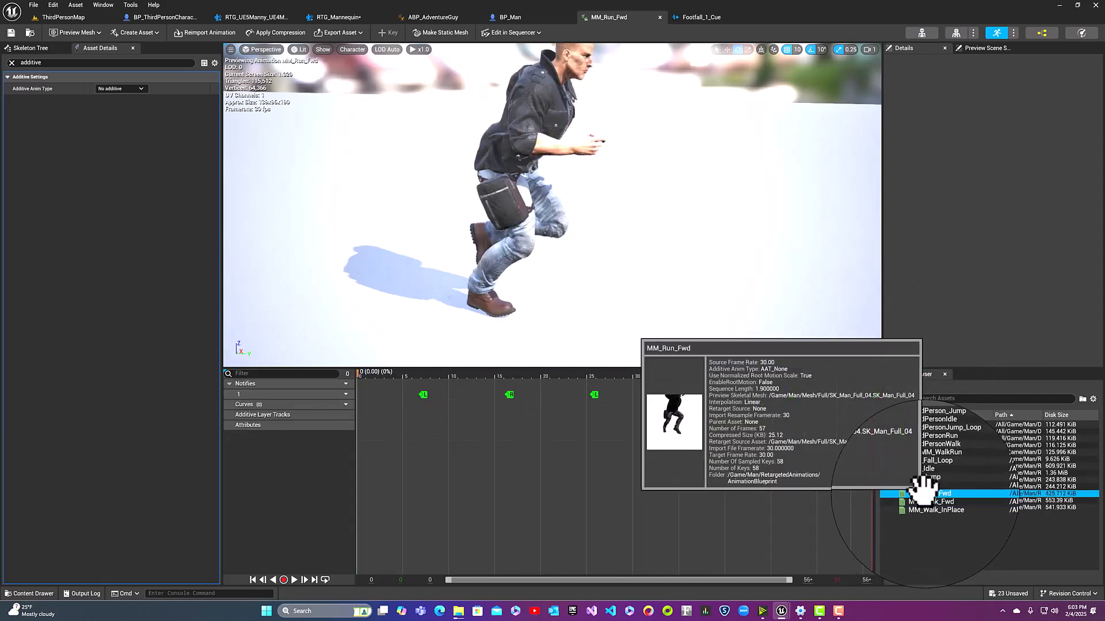
# Add a second notify track to MM_Run_Fwd and place a Footfall notify on it at the first footfall, about frame 7
pyautogui.click(369, 374)
pyautogui.moveTo(370, 374); pyautogui.dragTo(422, 378)
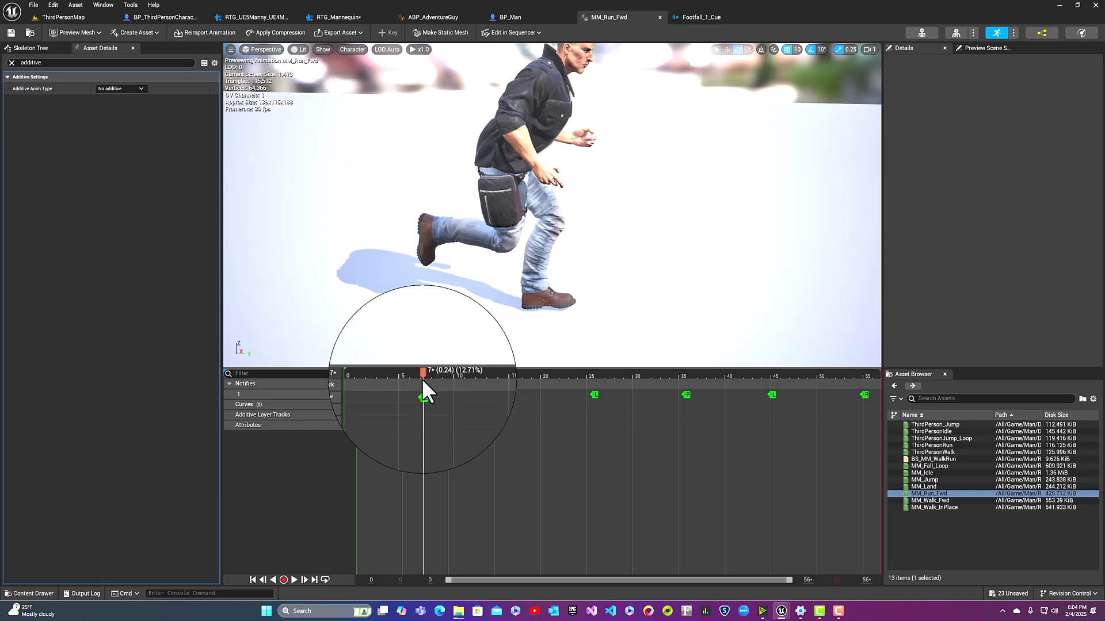
pyautogui.click(348, 383)
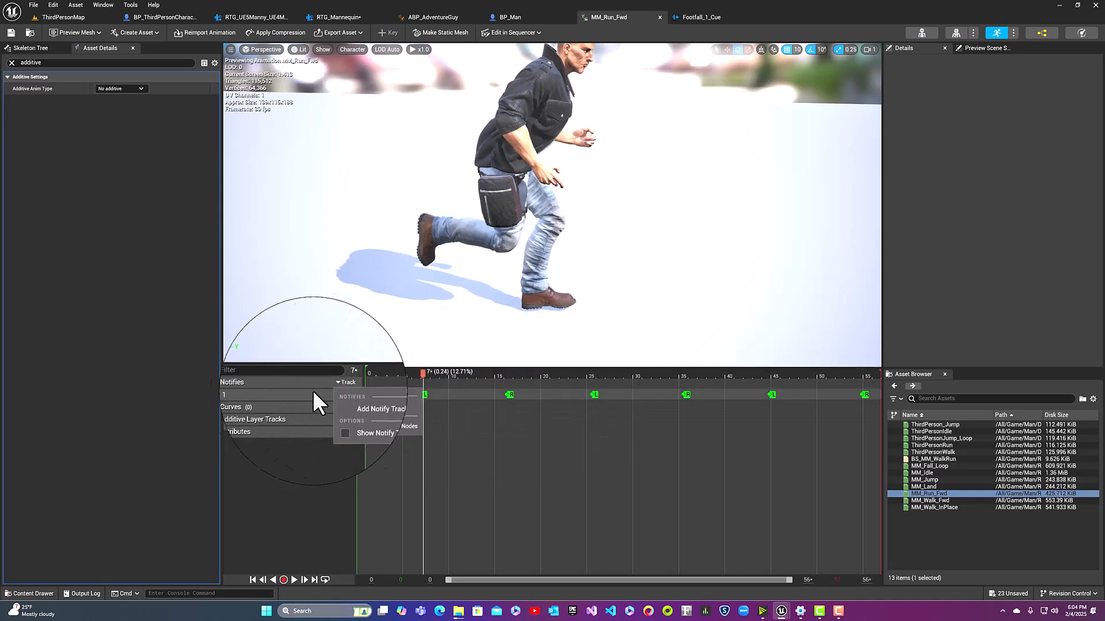
pyautogui.click(354, 406)
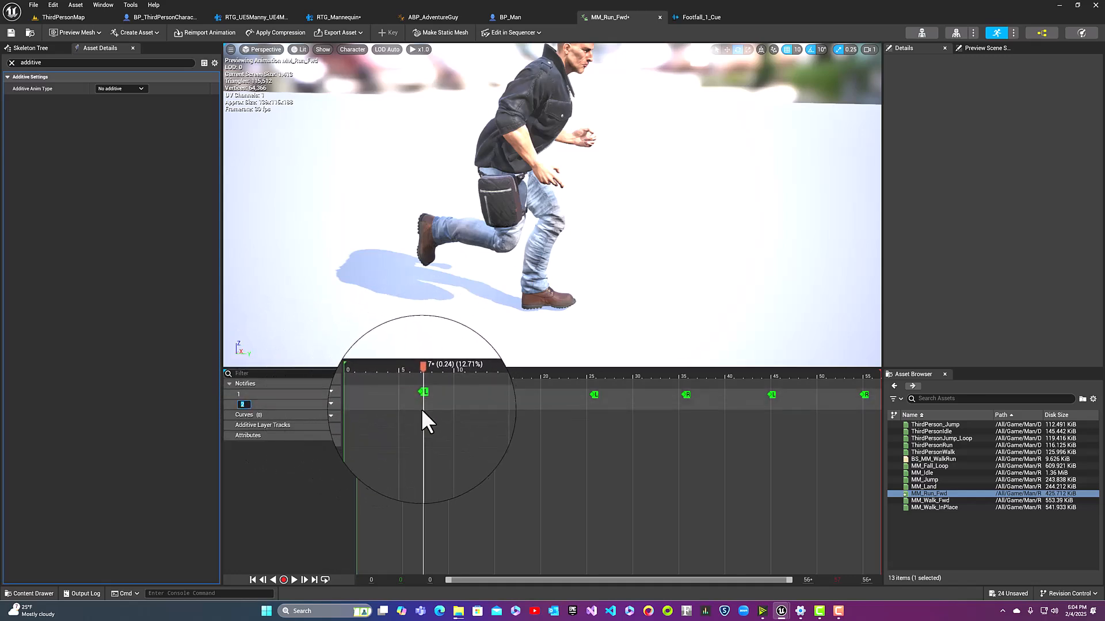
pyautogui.rightClick(422, 406)
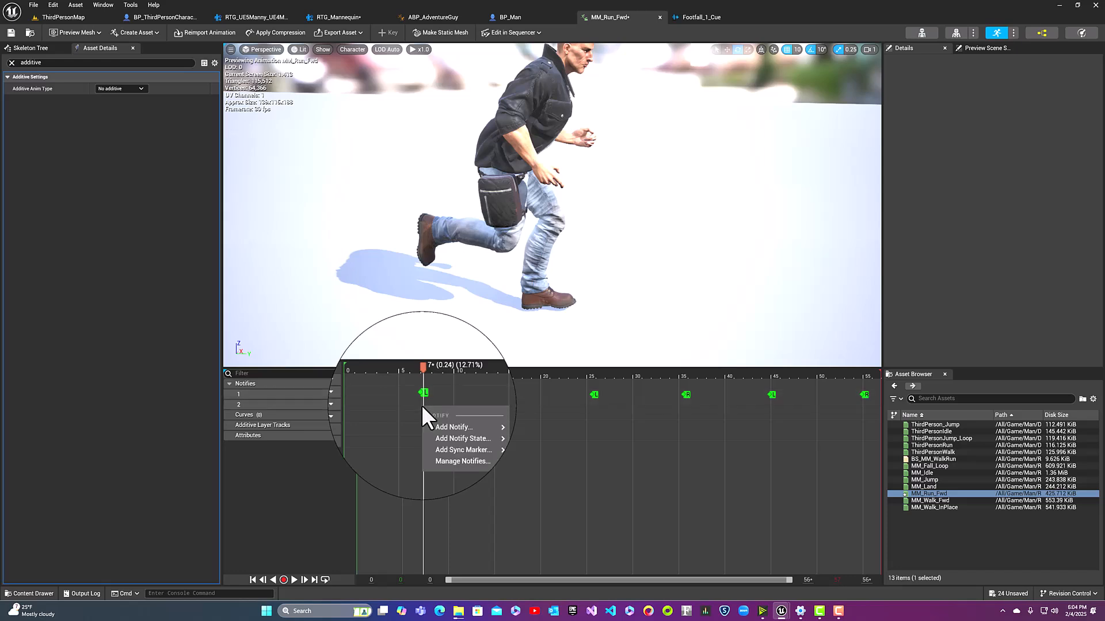
pyautogui.moveTo(476, 417)
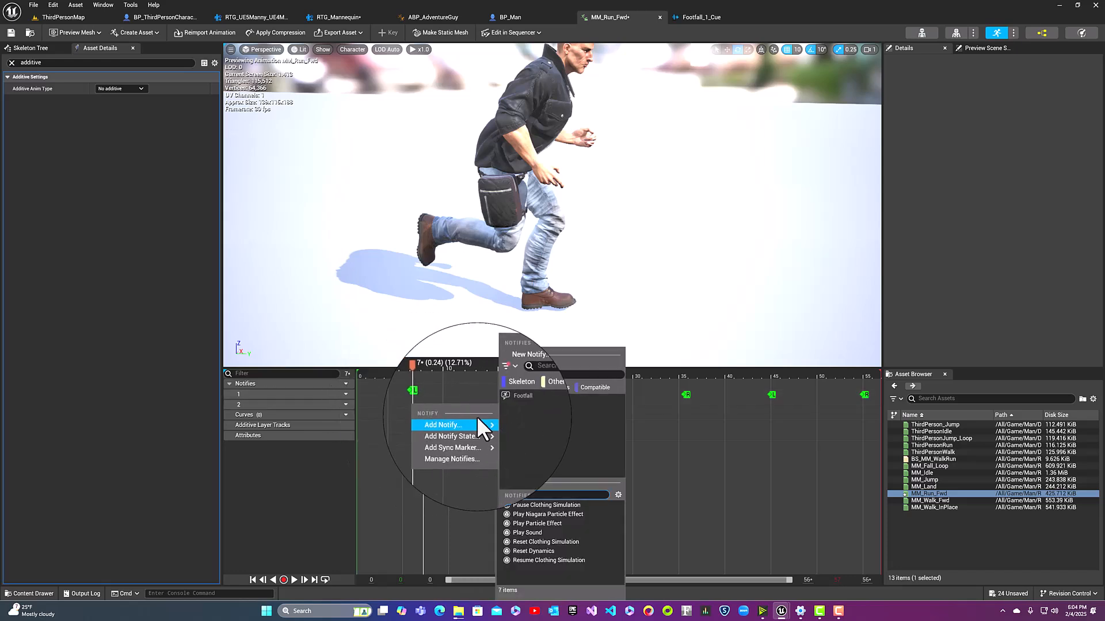
pyautogui.click(523, 398)
# Add Footfall notifies on track 2 of MM_Run_Fwd at the second and third footfalls, about frames 16 and 26
pyautogui.moveTo(425, 377); pyautogui.dragTo(505, 388)
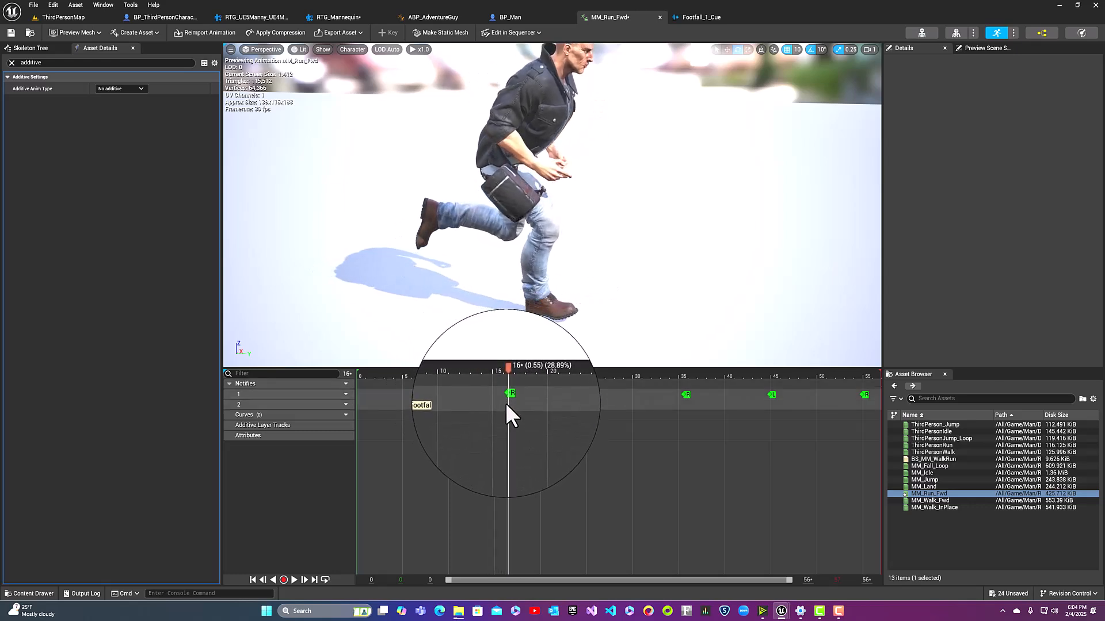
pyautogui.rightClick(506, 403)
pyautogui.moveTo(520, 418)
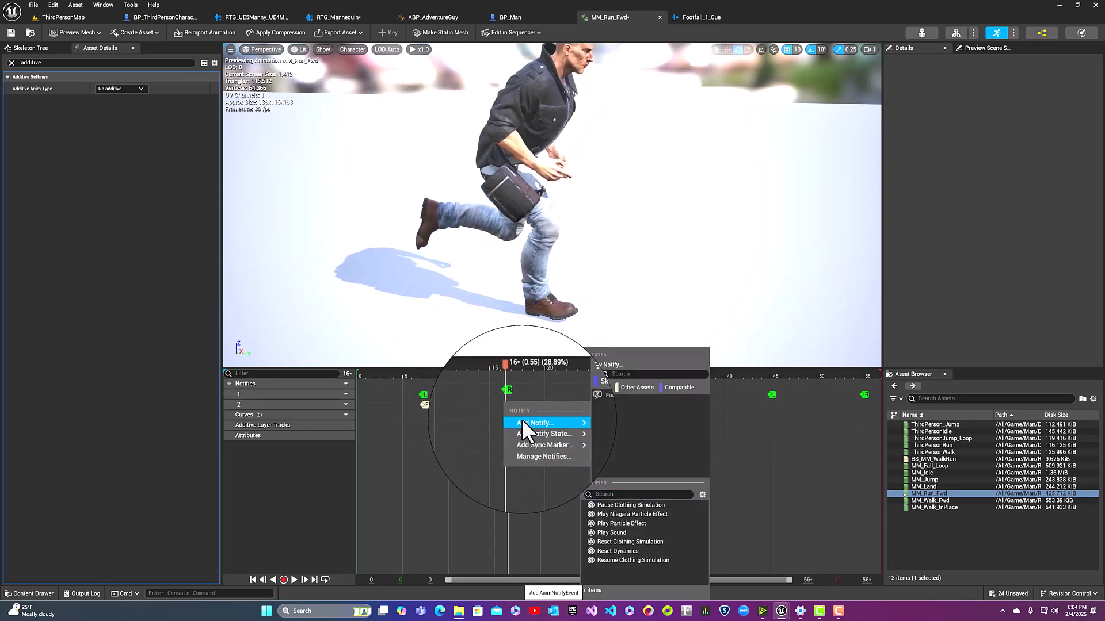
pyautogui.click(602, 401)
pyautogui.moveTo(511, 371); pyautogui.dragTo(596, 391)
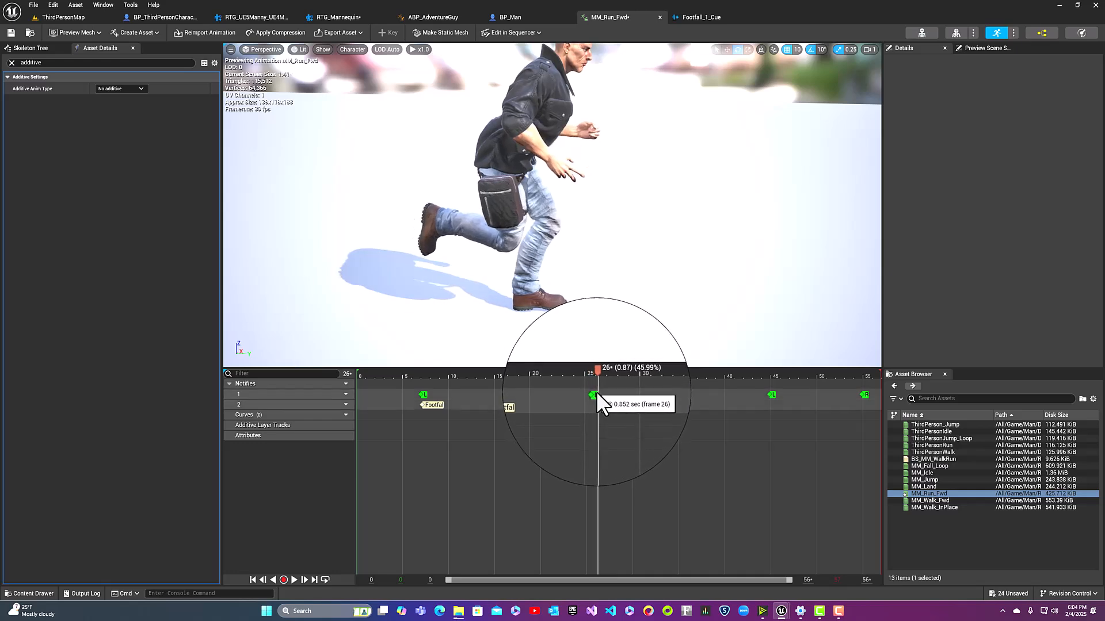
pyautogui.rightClick(598, 406)
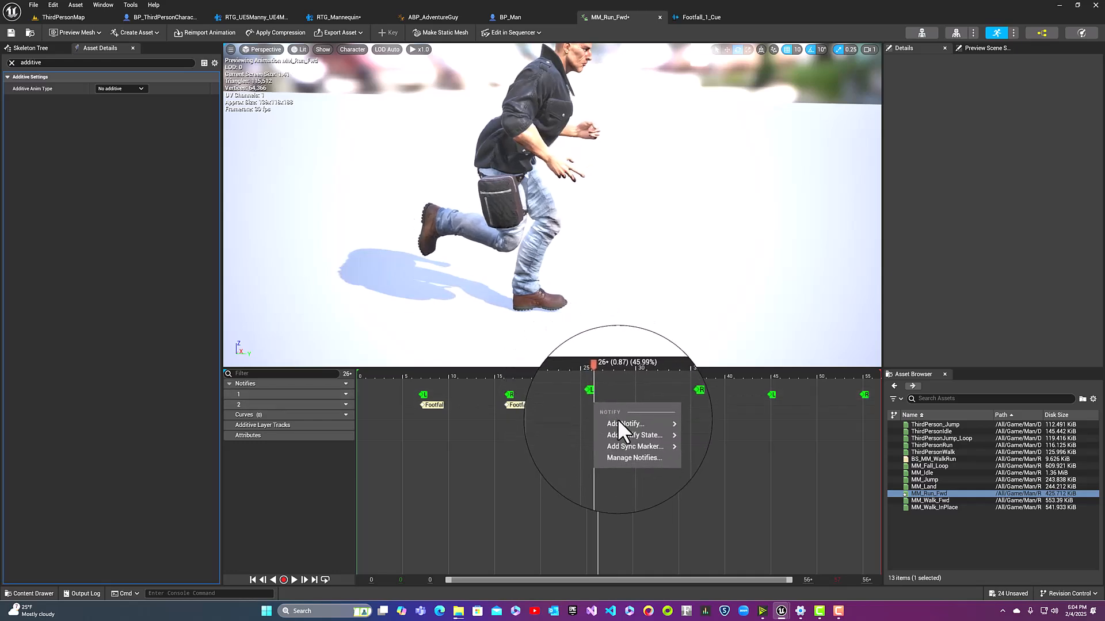
pyautogui.moveTo(616, 426)
pyautogui.click(690, 398)
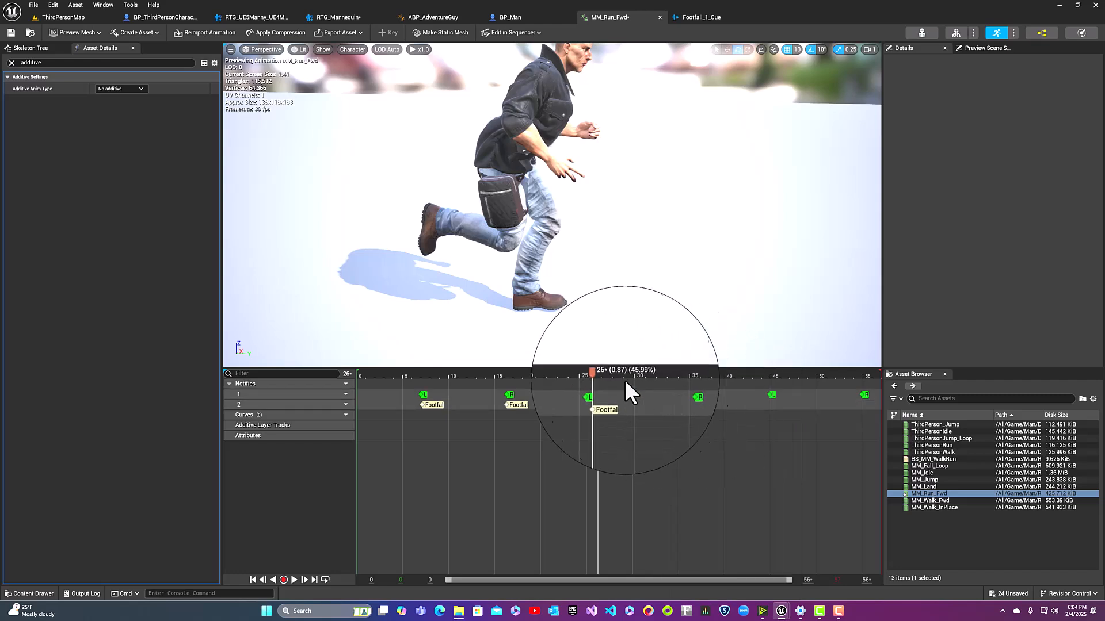
# Add Footfall notifies on track 2 at the fourth and fifth footfalls of the run, about frames 35 and 45
pyautogui.moveTo(627, 372); pyautogui.dragTo(685, 385)
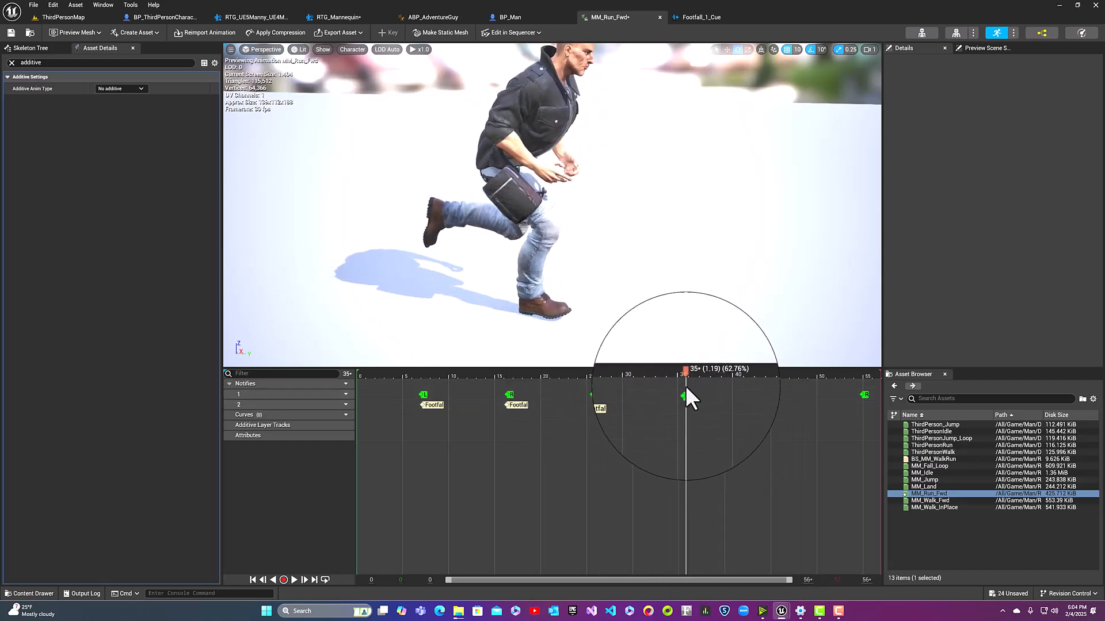
pyautogui.rightClick(684, 405)
pyautogui.moveTo(707, 424)
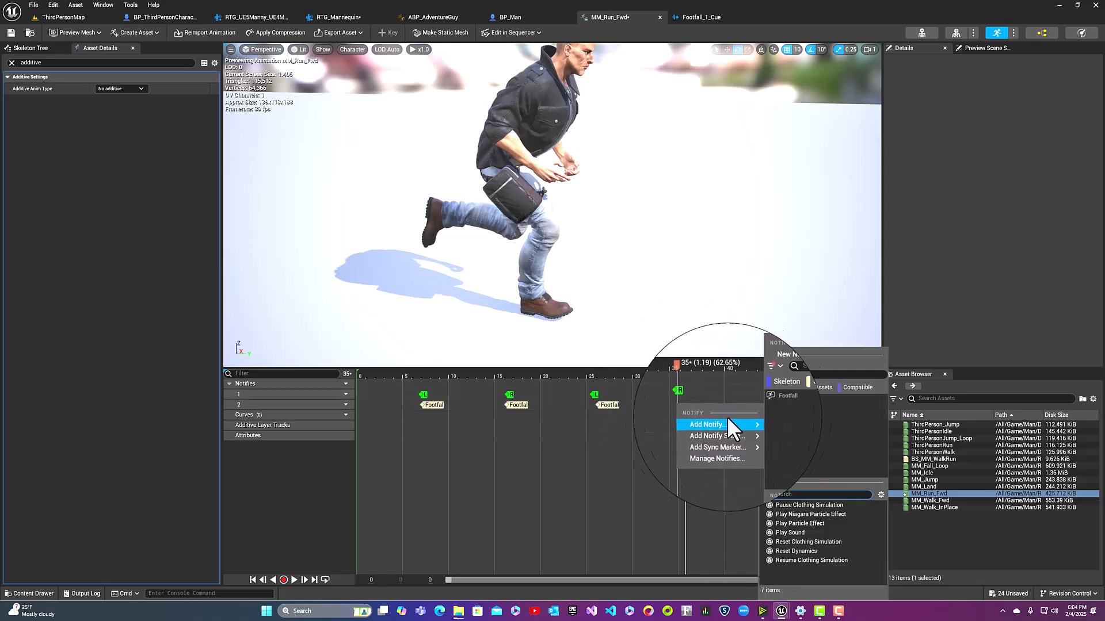
pyautogui.click(778, 399)
pyautogui.moveTo(674, 376); pyautogui.dragTo(771, 387)
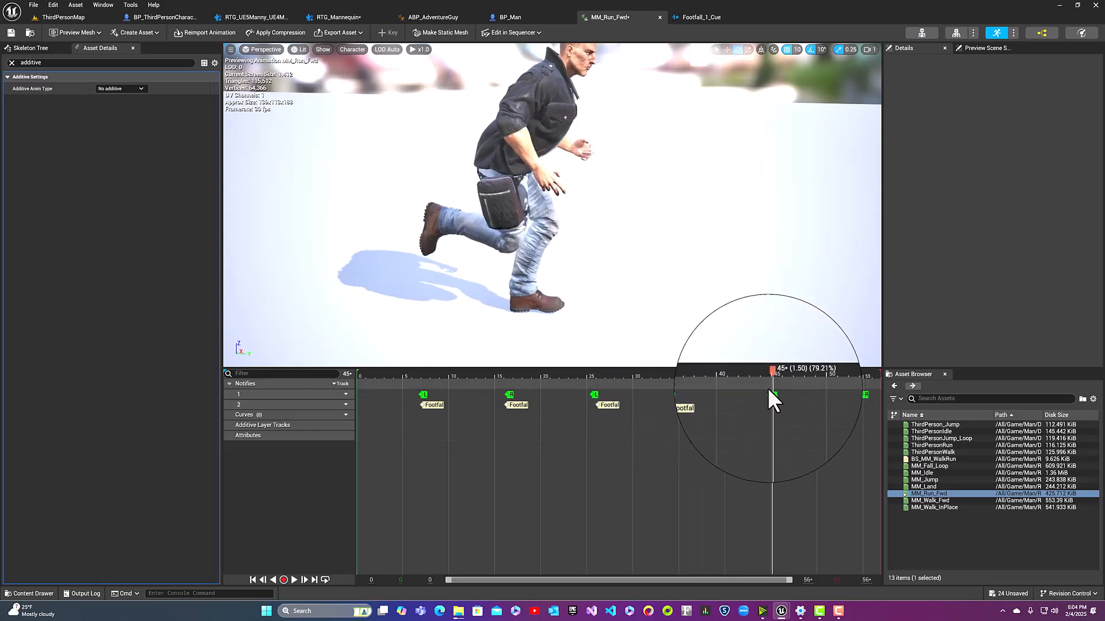
pyautogui.rightClick(771, 404)
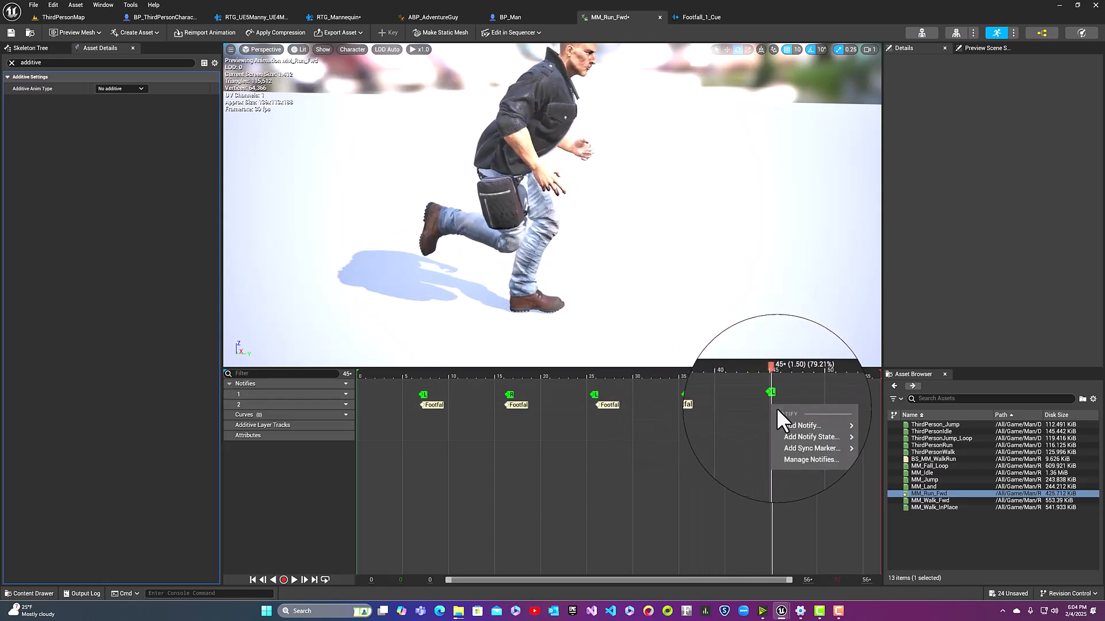
pyautogui.moveTo(794, 422)
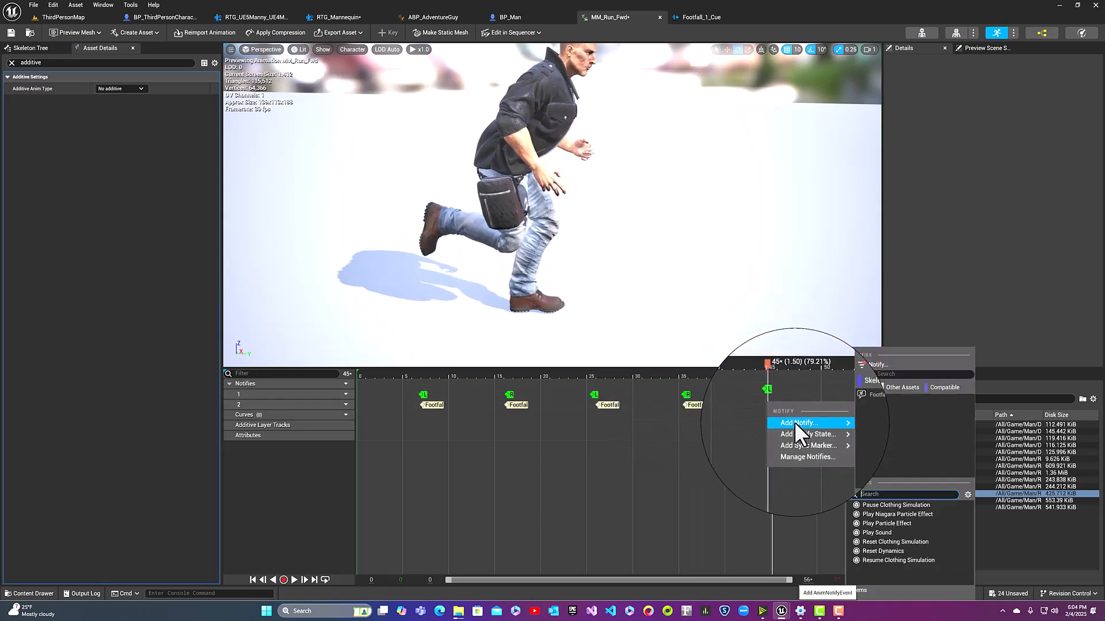
pyautogui.click(863, 398)
# Add a Footfall notify on track 2 at the run's last footfall, about frame 55
pyautogui.moveTo(778, 375); pyautogui.dragTo(863, 388)
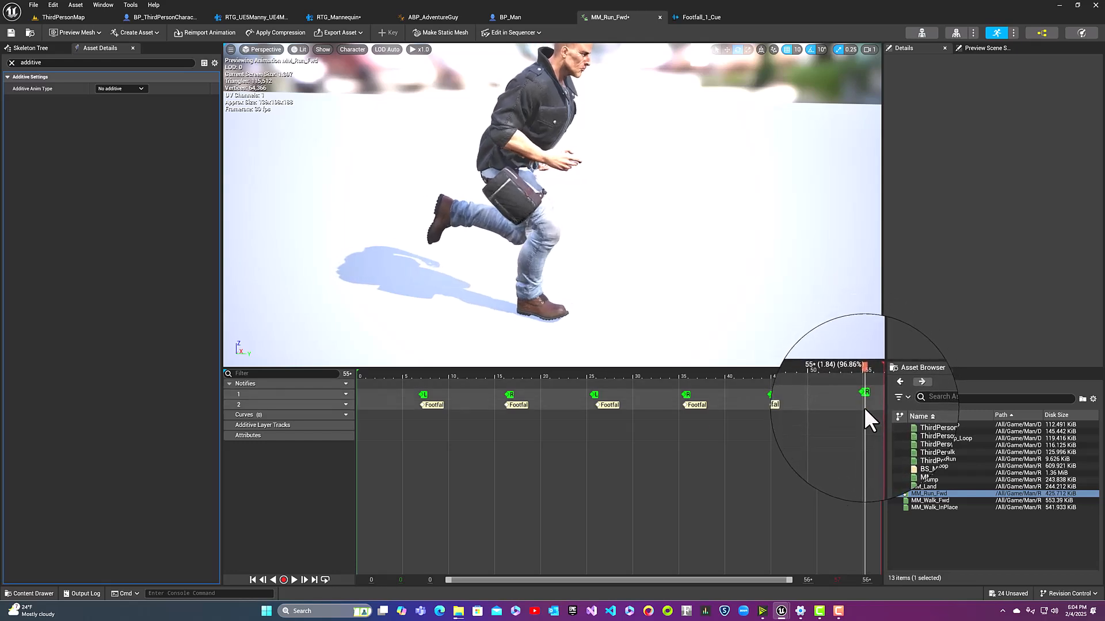
pyautogui.rightClick(863, 406)
pyautogui.moveTo(880, 426)
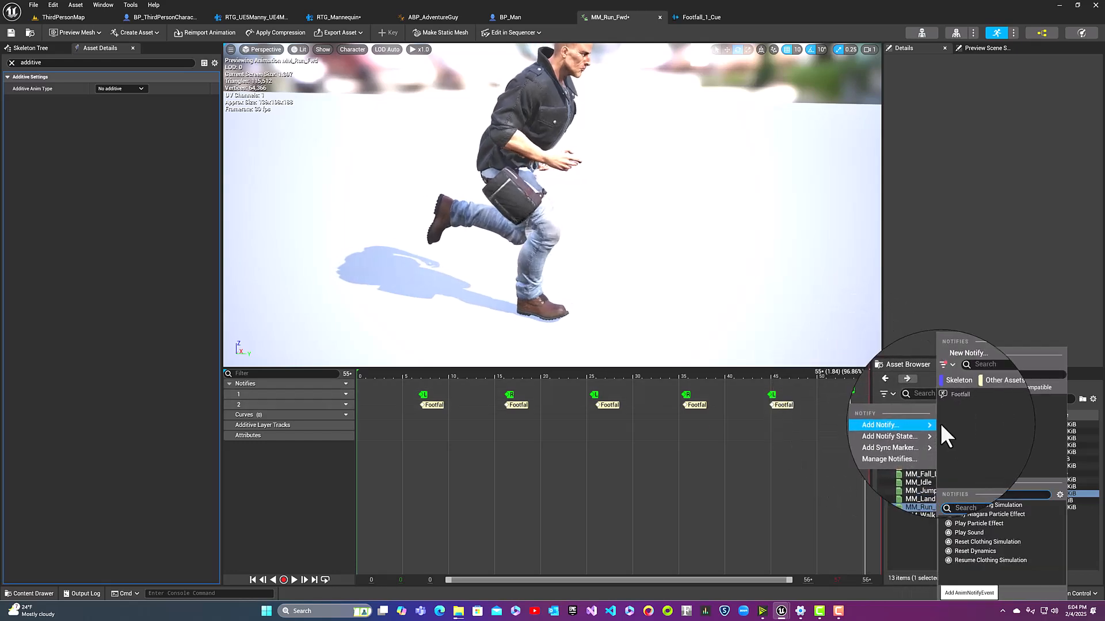
pyautogui.click(953, 398)
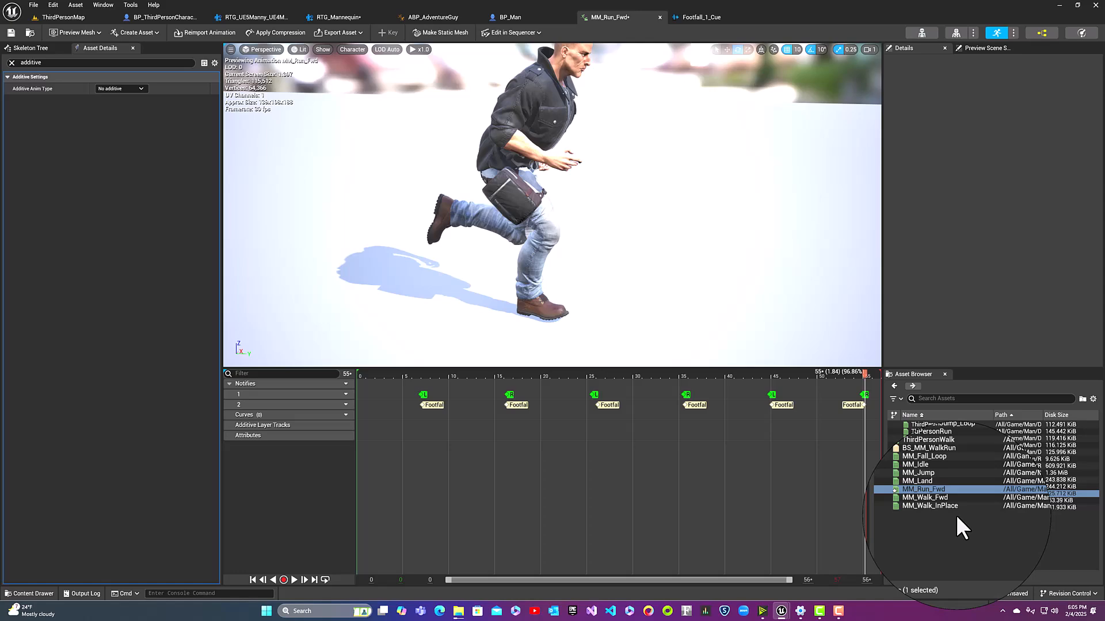
# Open the MM_Jump animation and add a Footfall notify on track 1 at the take-off, about frame 4
pyautogui.click(935, 479)
pyautogui.doubleClick(933, 480)
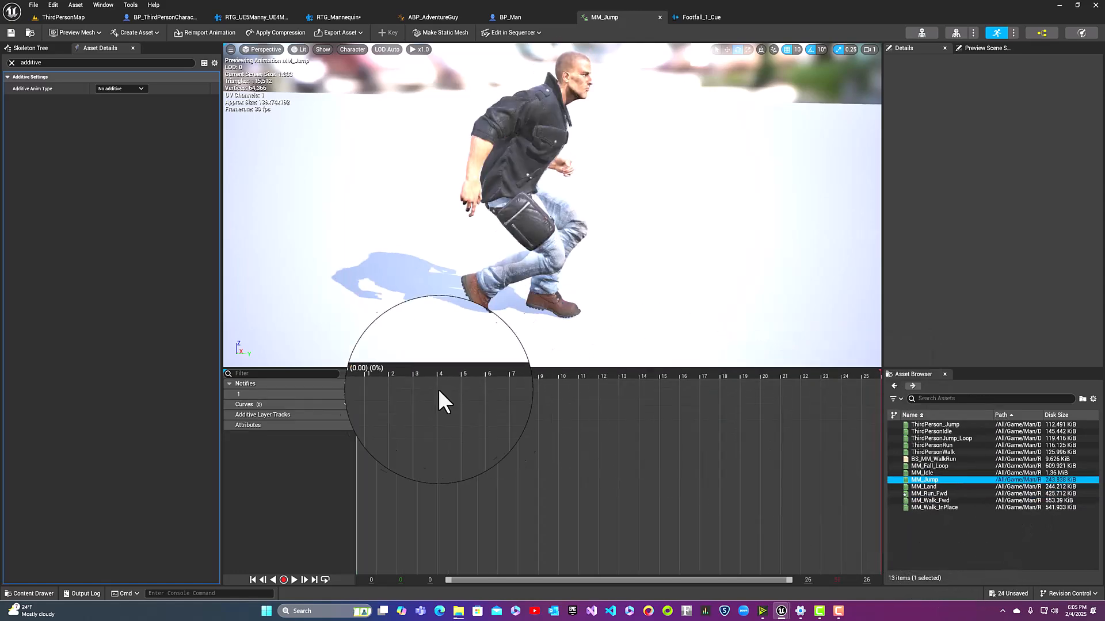
pyautogui.moveTo(360, 373); pyautogui.dragTo(436, 364)
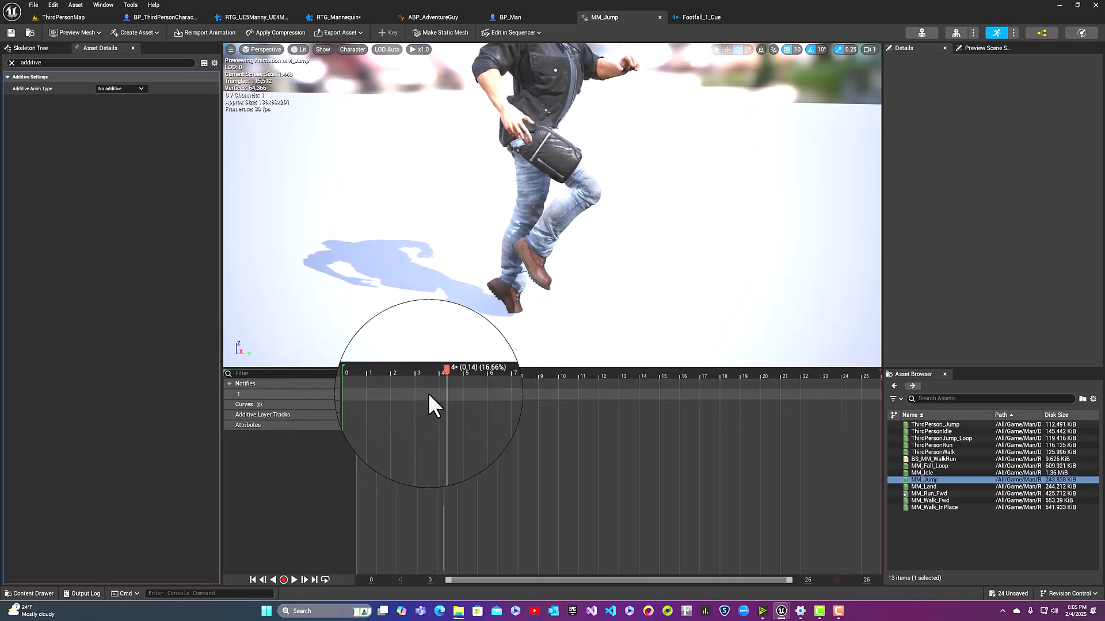
pyautogui.rightClick(443, 392)
pyautogui.moveTo(463, 411)
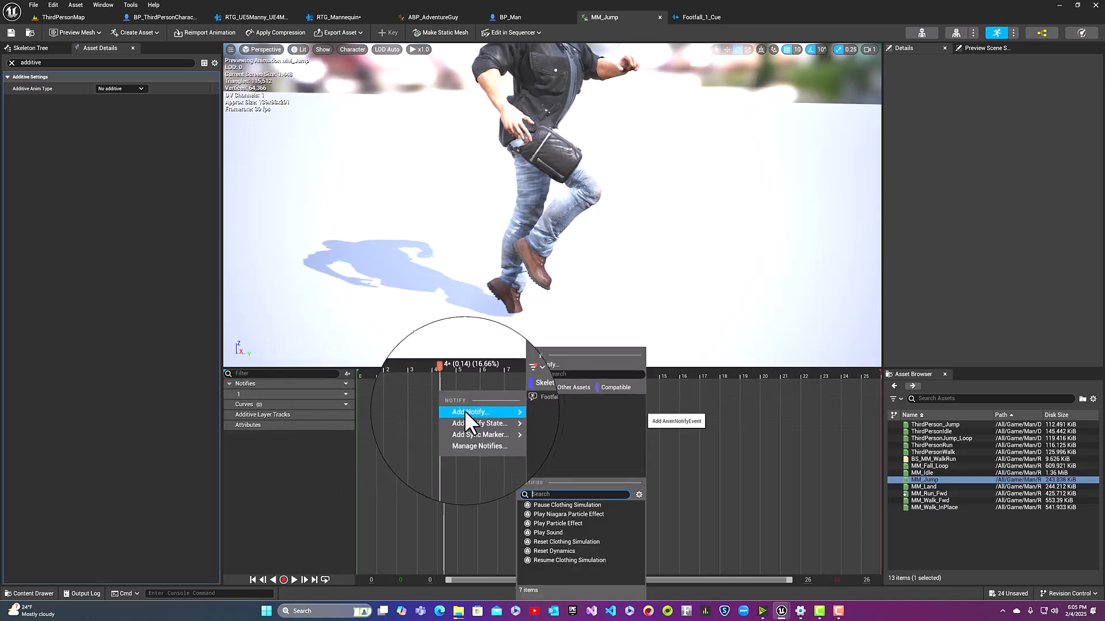
pyautogui.click(550, 399)
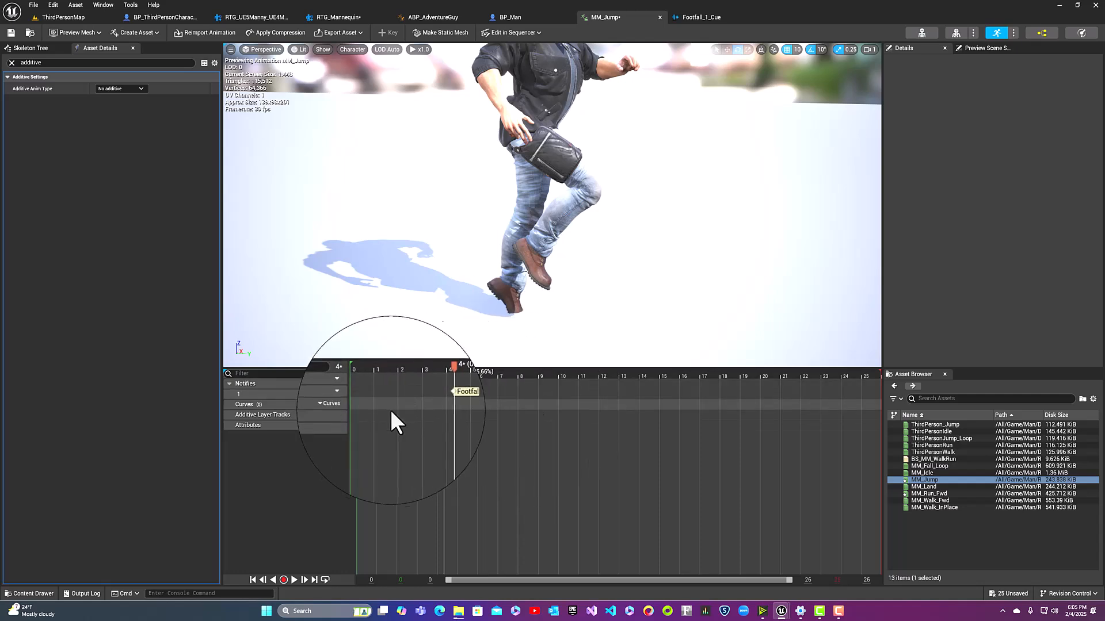
# Open the MM_Land animation and add a Footfall notify on track 1 where the first foot lands, just after frame 0
pyautogui.click(927, 487)
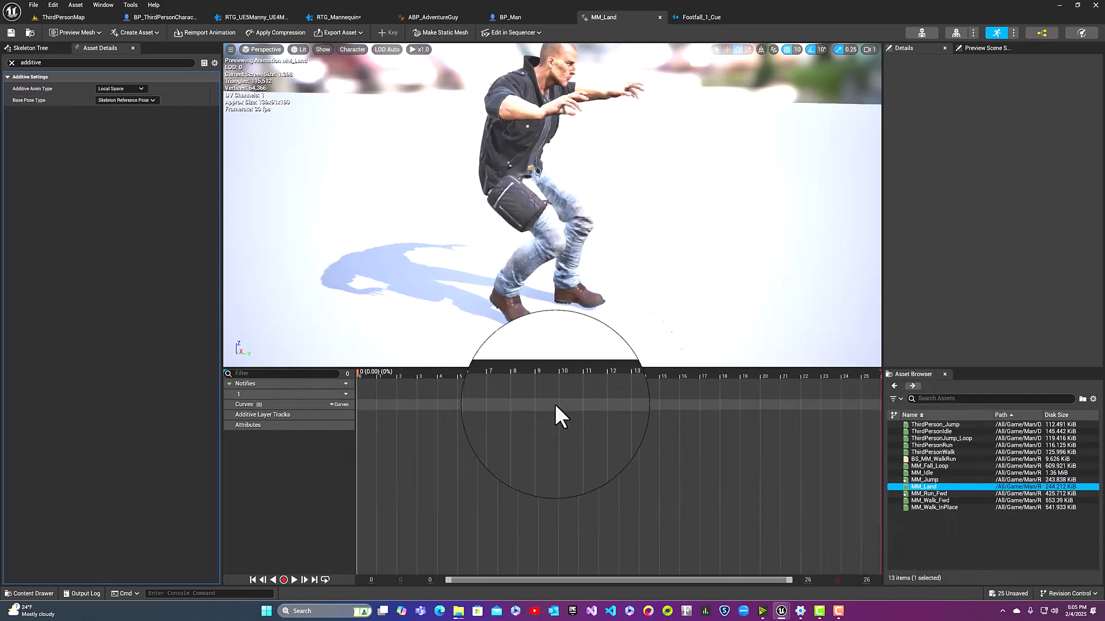
pyautogui.moveTo(364, 374); pyautogui.dragTo(360, 396)
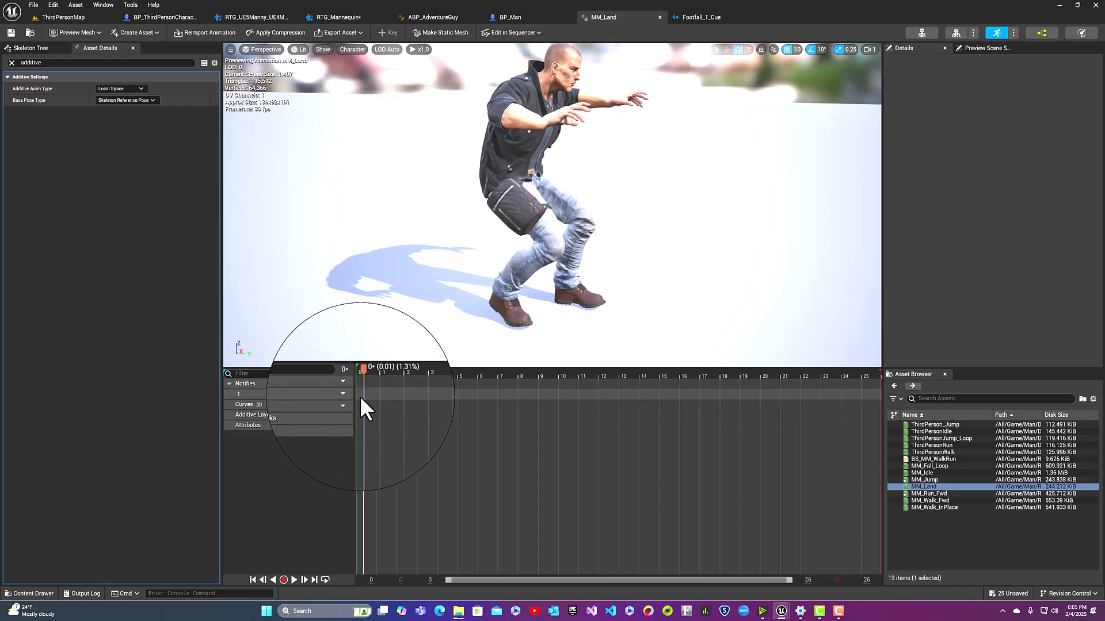
pyautogui.rightClick(361, 394)
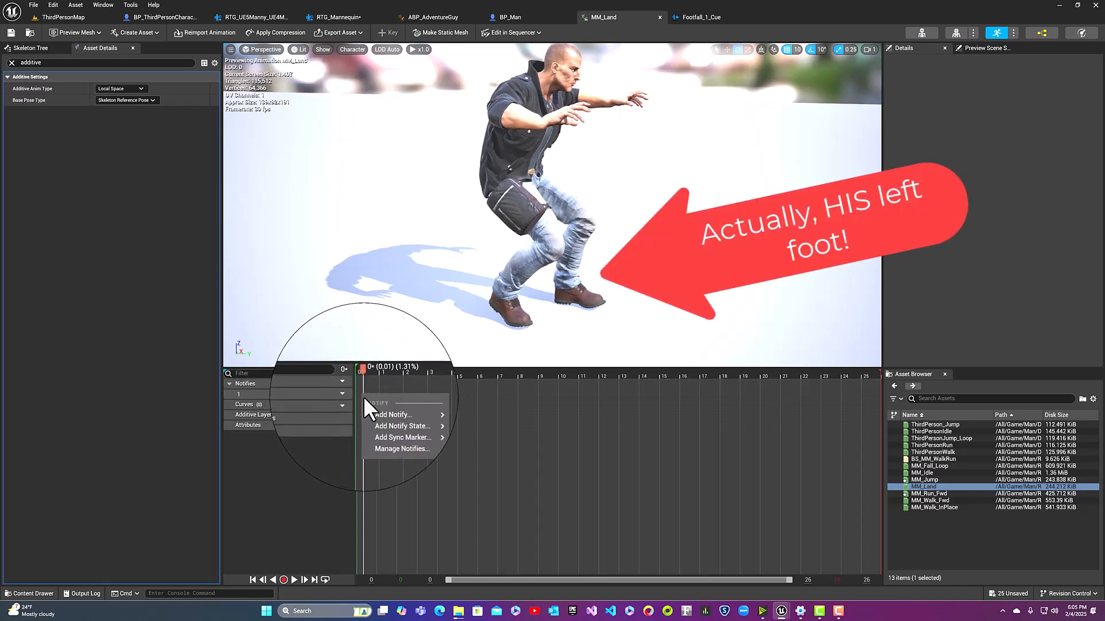
pyautogui.moveTo(375, 409)
pyautogui.click(462, 398)
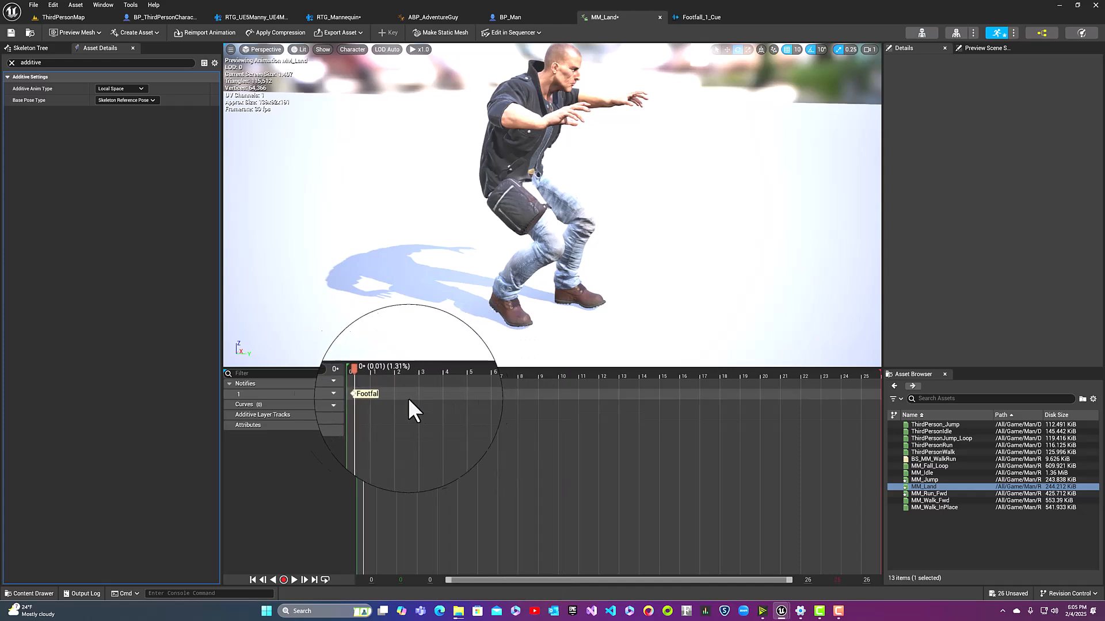
# Add a second Footfall notify on track 1 of MM_Land where the other foot lands, about frame 1
pyautogui.click(368, 396)
pyautogui.moveTo(362, 373); pyautogui.dragTo(384, 386)
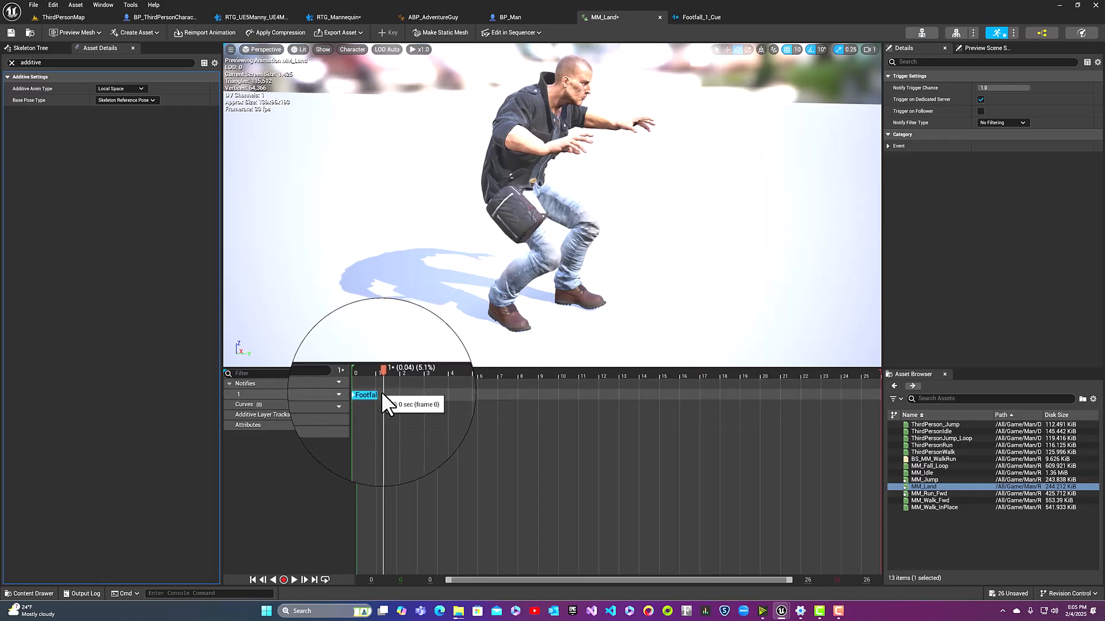
pyautogui.rightClick(382, 392)
pyautogui.moveTo(418, 410)
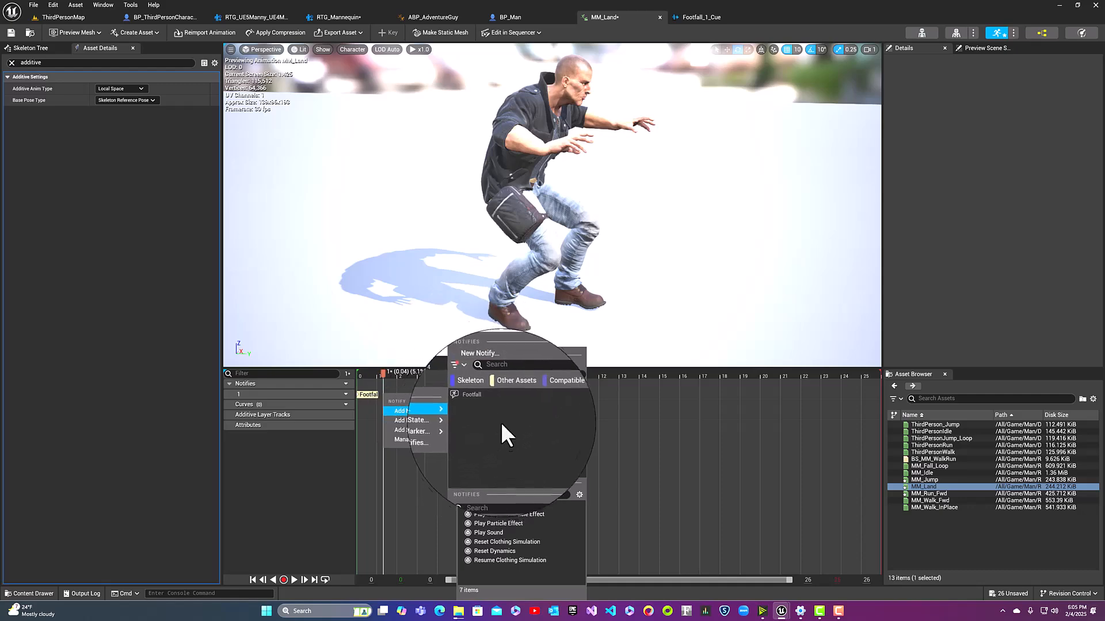
pyautogui.click(479, 400)
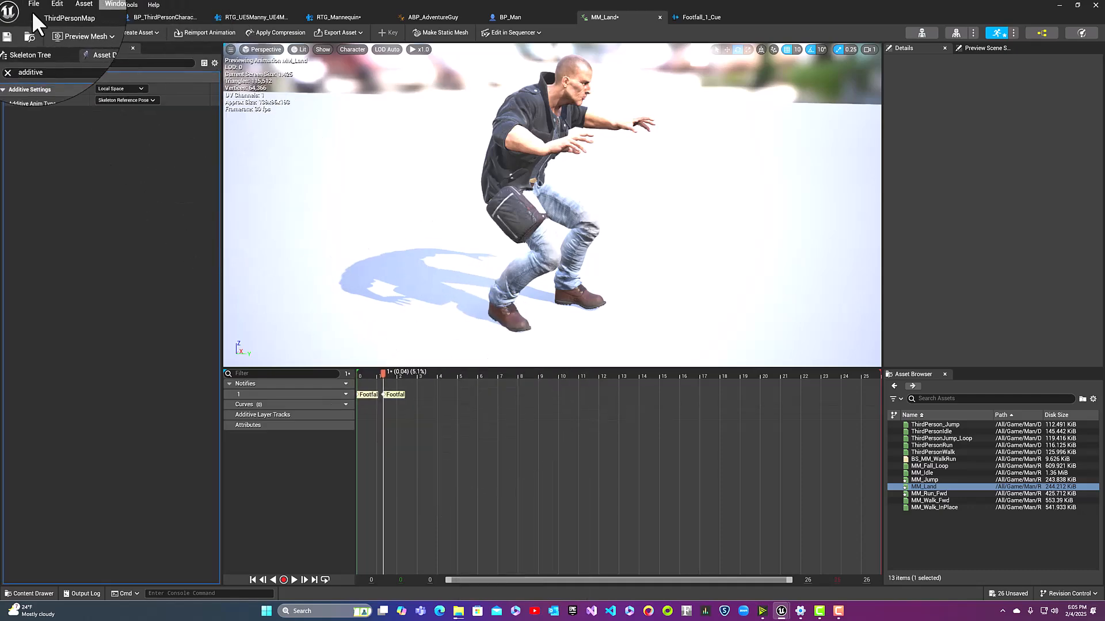
# Save MM_Land, return to ThirdPersonMap and save all the remaining unsaved content
pyautogui.click(9, 34)
pyautogui.click(52, 16)
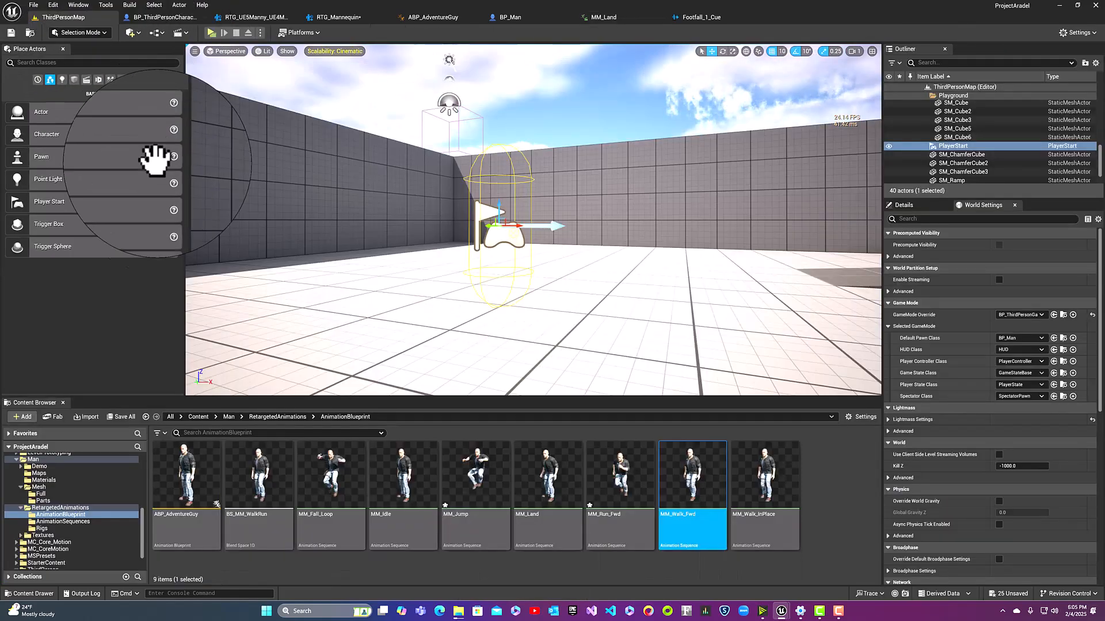
pyautogui.click(122, 417)
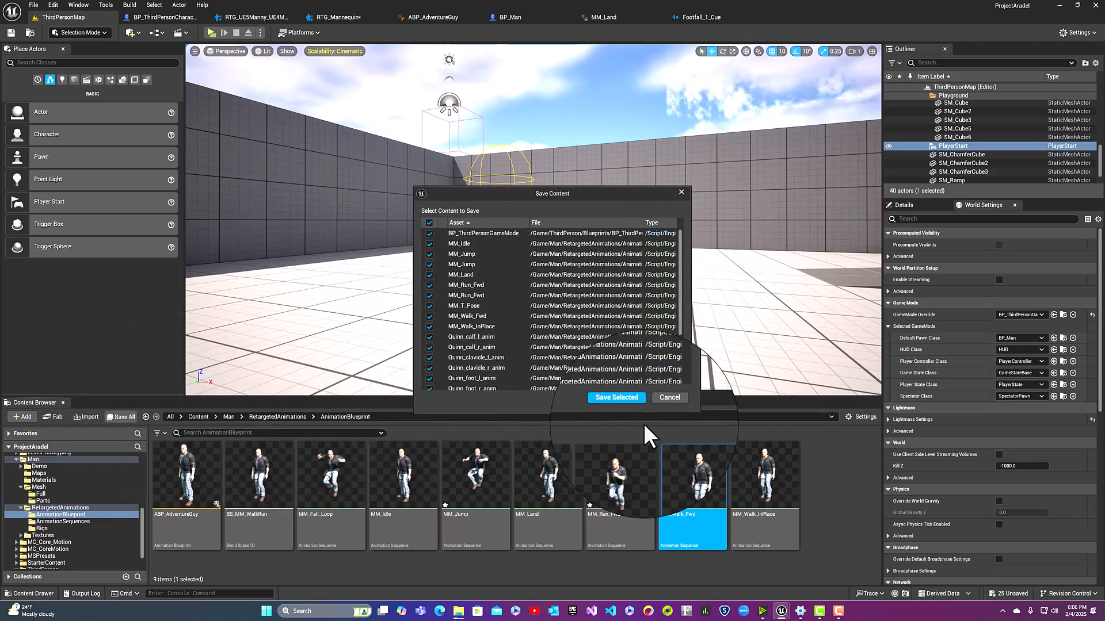
pyautogui.click(633, 400)
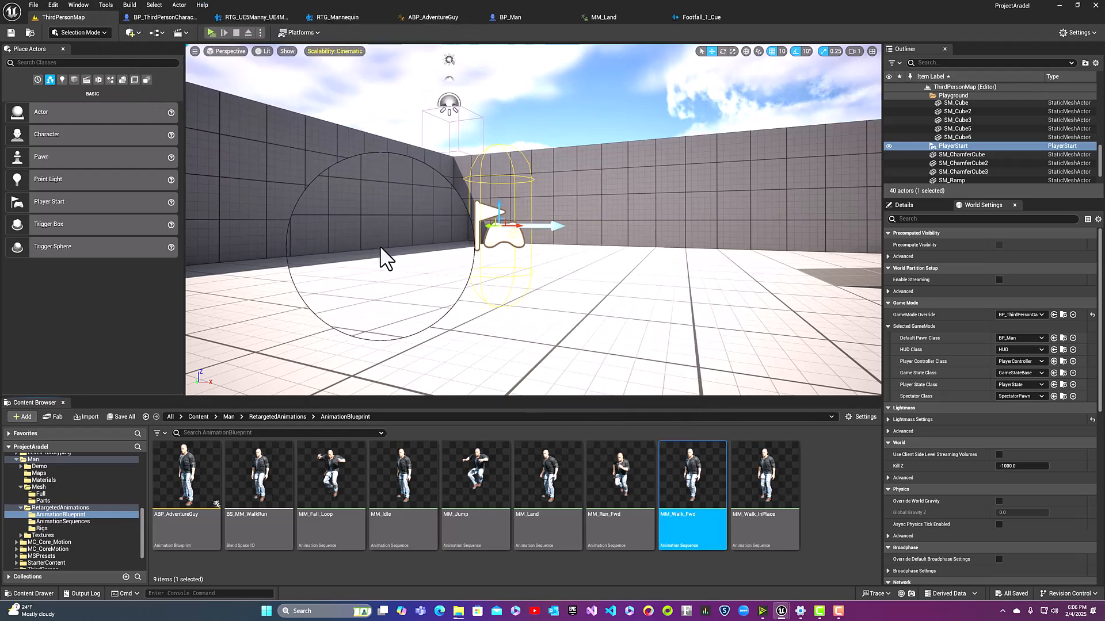
# Play-test the level by running the character around to check the footstep sounds, and end the preview
pyautogui.hotkey('alt', 'p')
pyautogui.click(398, 286)
pyautogui.press('w')
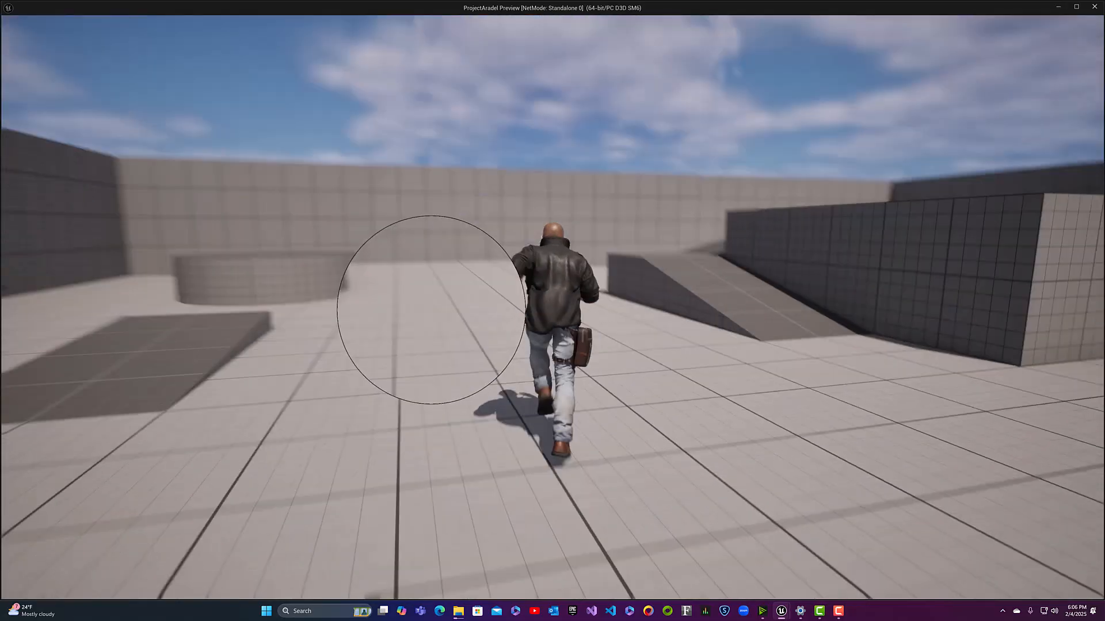
pyautogui.press('w')
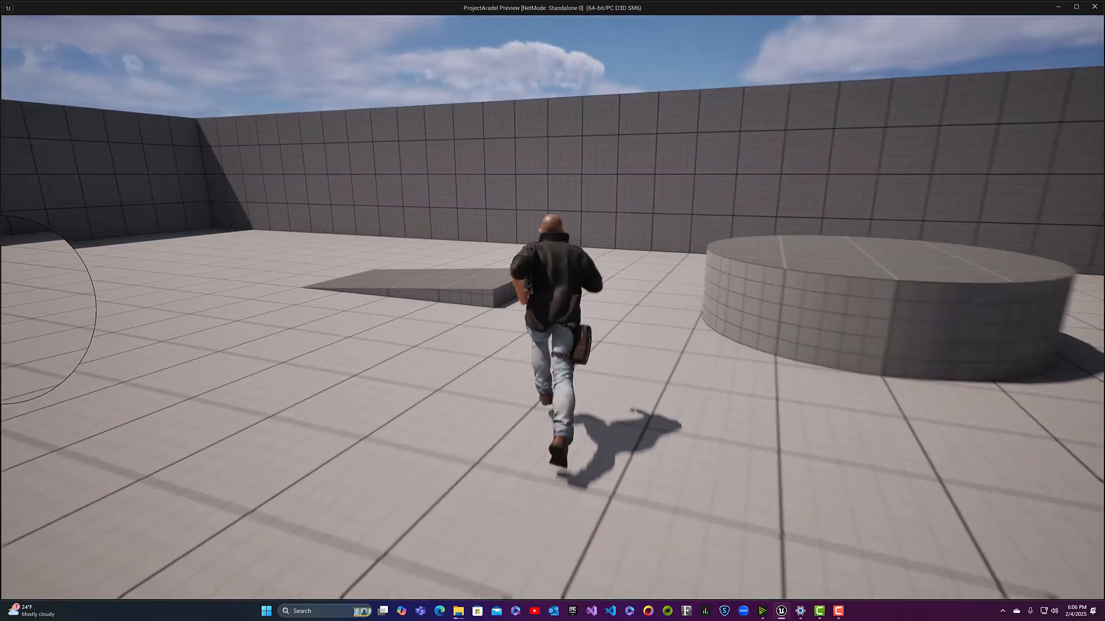
pyautogui.press('Escape')
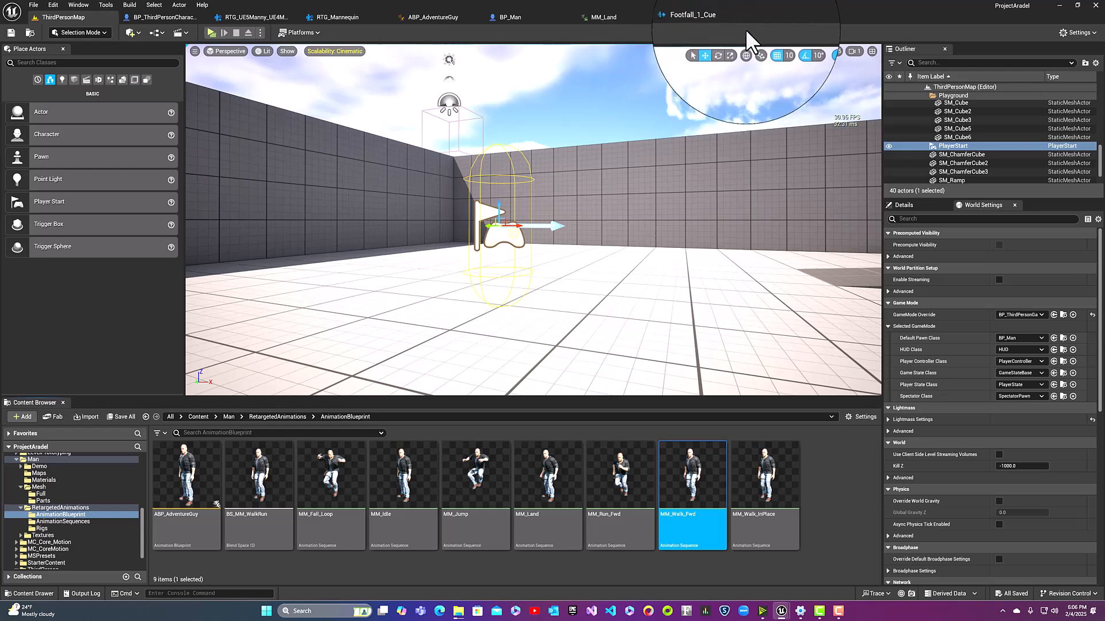
# Close all the open asset editors, from Footfall_1_Cue through BP_ThirdPersonCharacter, leaving only ThirdPersonMap open
pyautogui.click(719, 14)
pyautogui.click(745, 17)
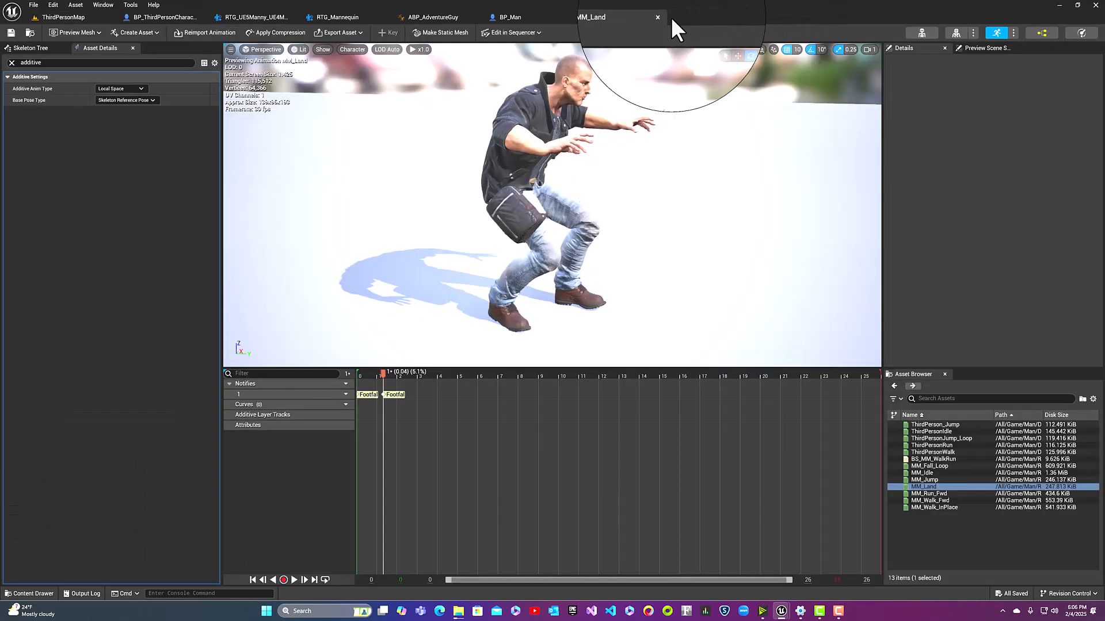
pyautogui.click(656, 17)
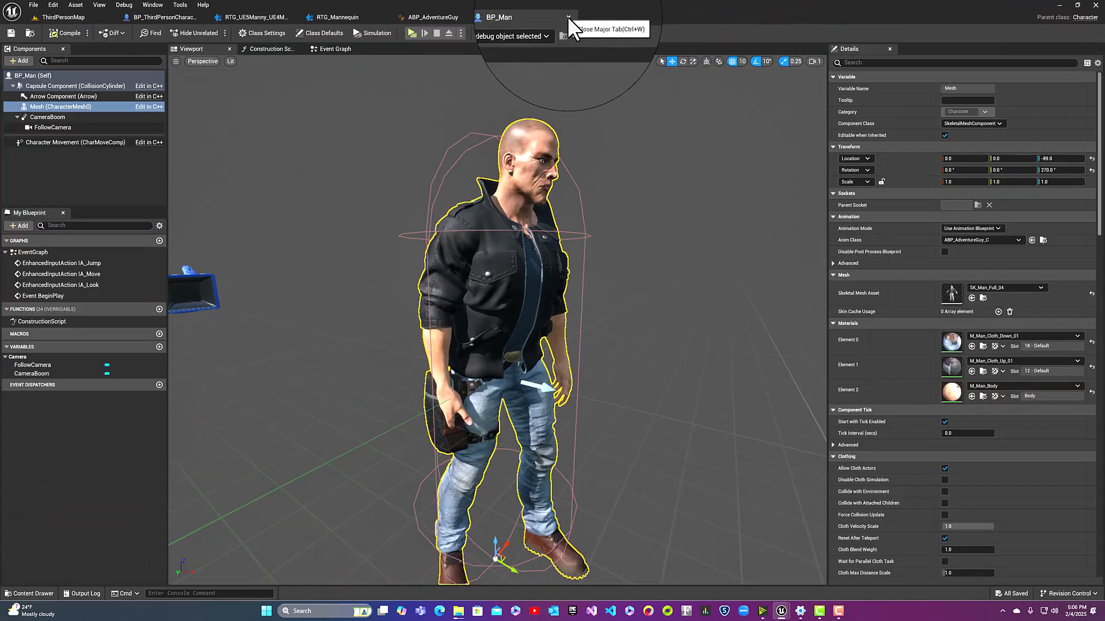
pyautogui.click(568, 16)
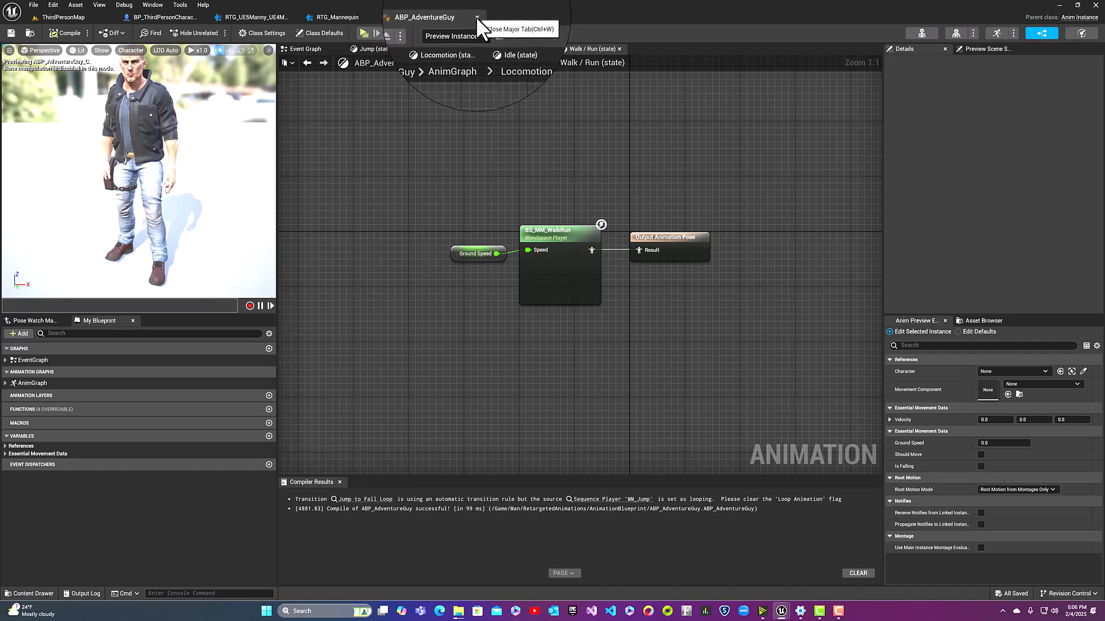
pyautogui.click(476, 16)
pyautogui.click(378, 17)
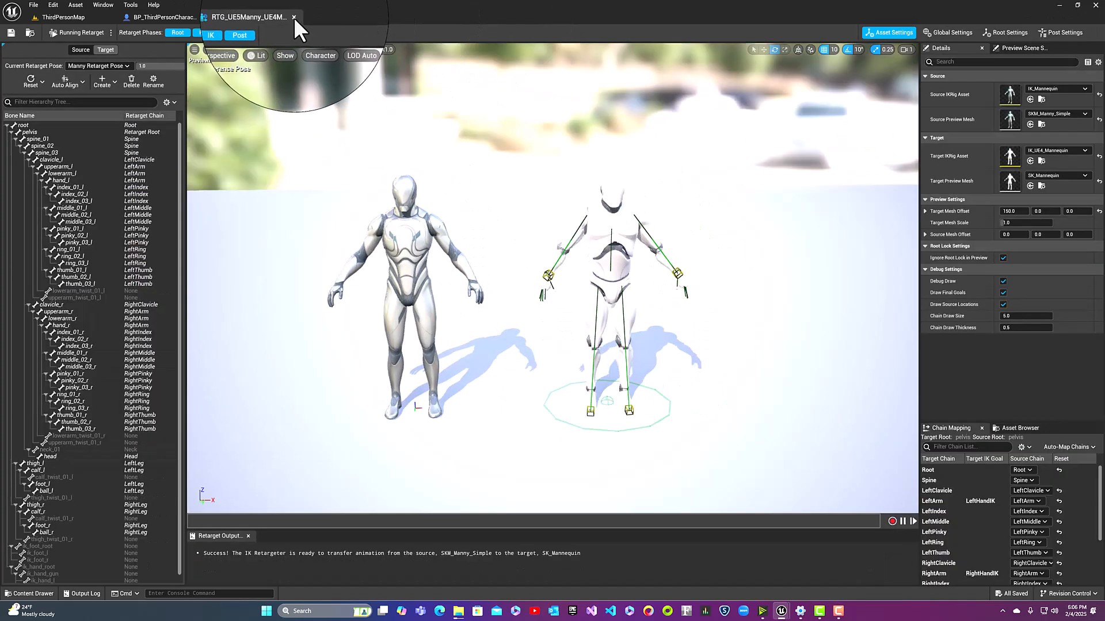
pyautogui.click(293, 17)
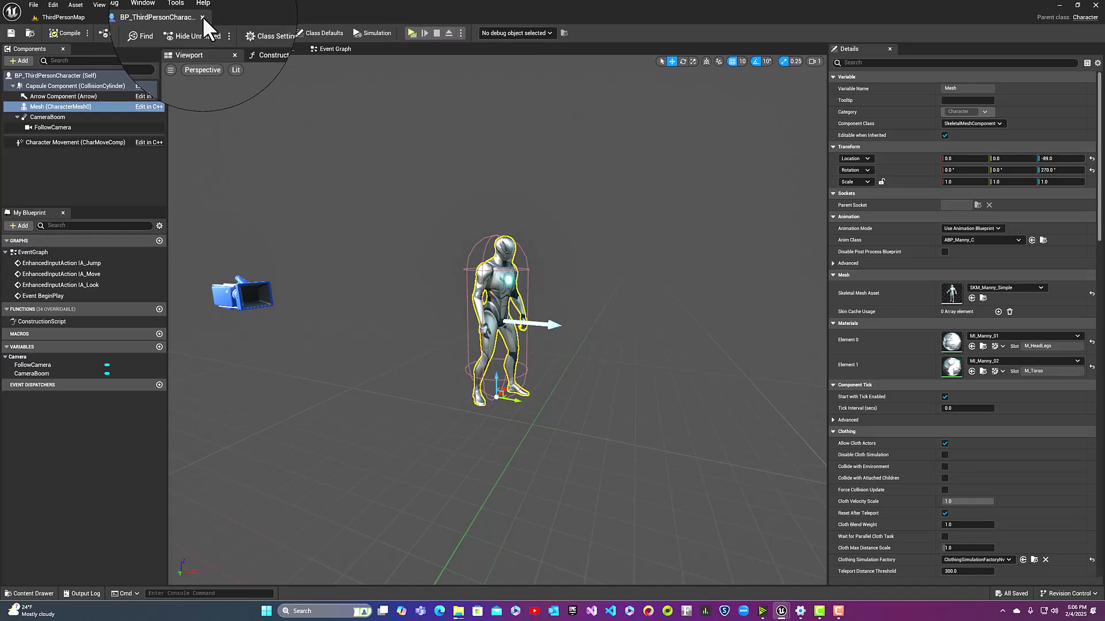
pyautogui.click(203, 17)
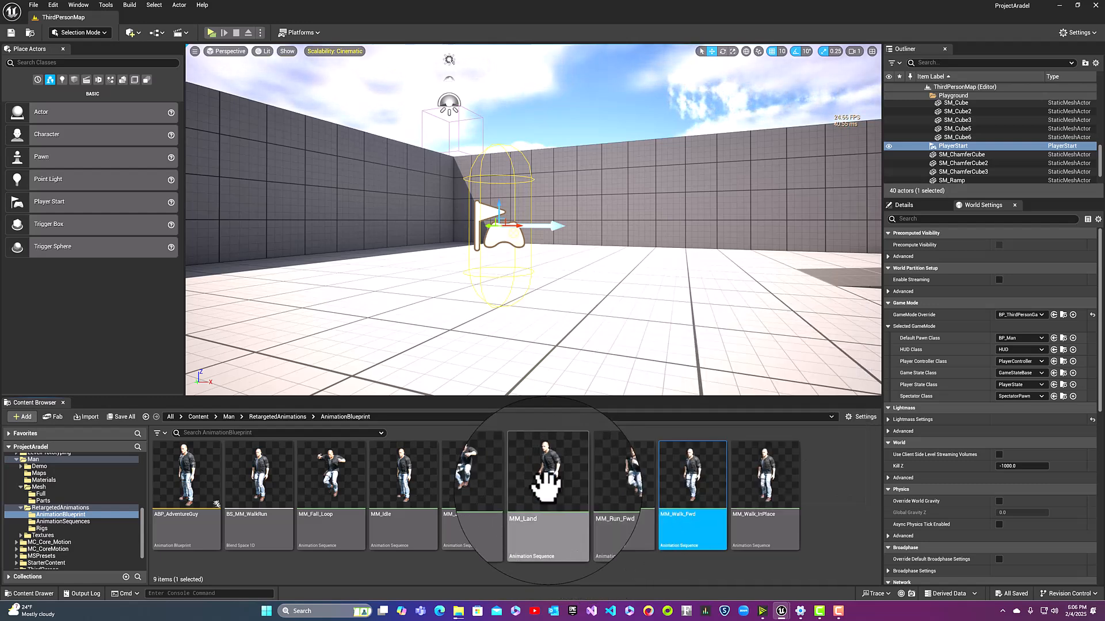
# Open the ABP_AdventureGuy animation blueprint from the AnimationBlueprint folder and show its Event Graph
pyautogui.click(172, 521)
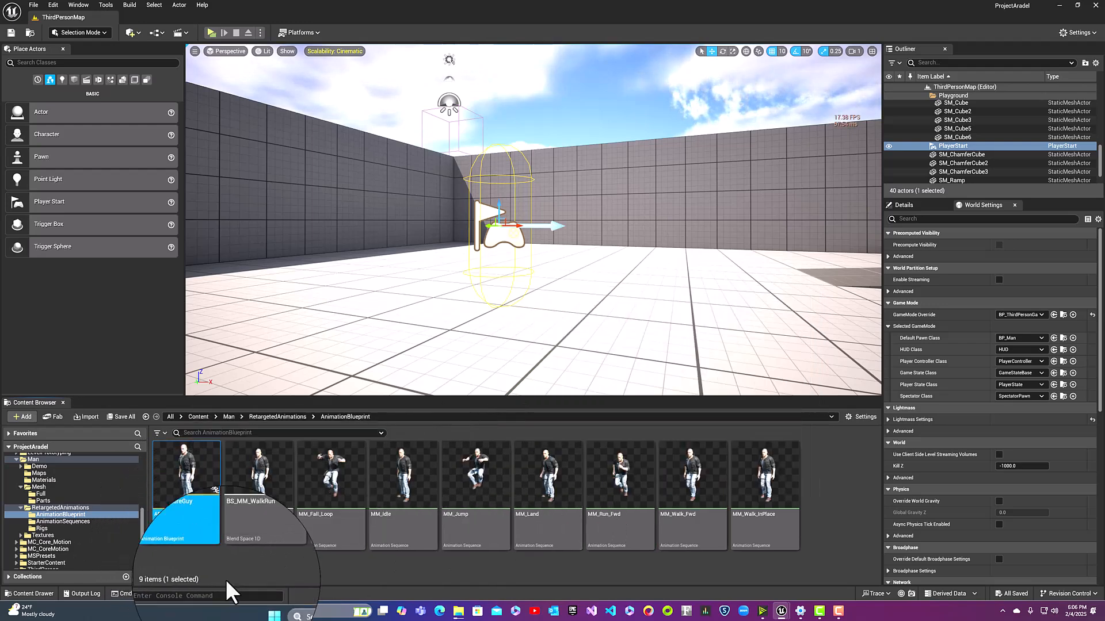
pyautogui.doubleClick(178, 518)
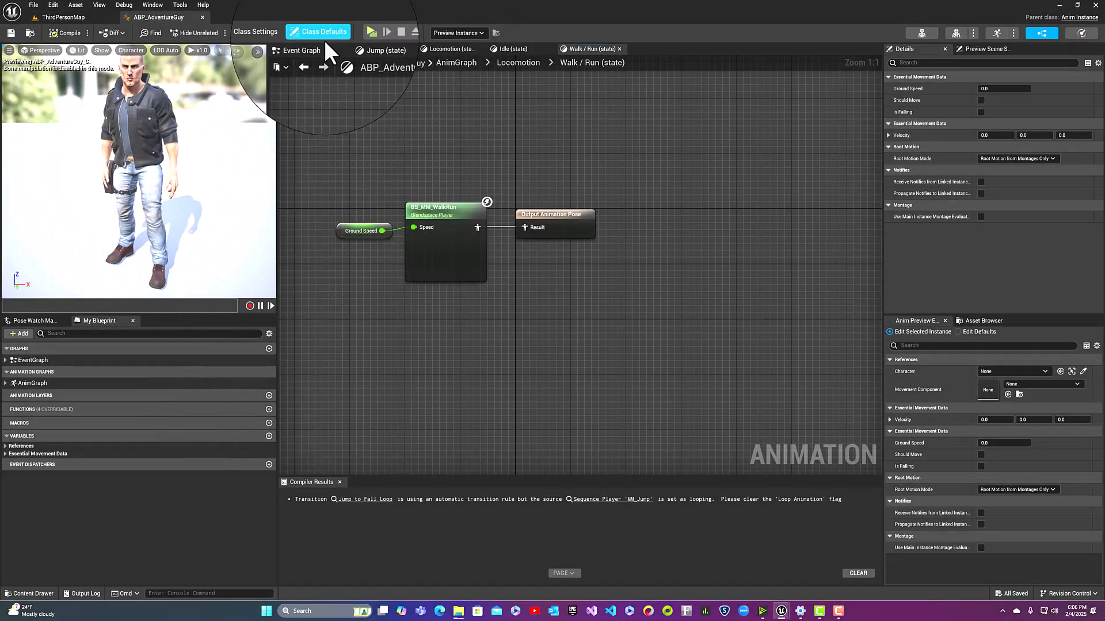
pyautogui.click(305, 51)
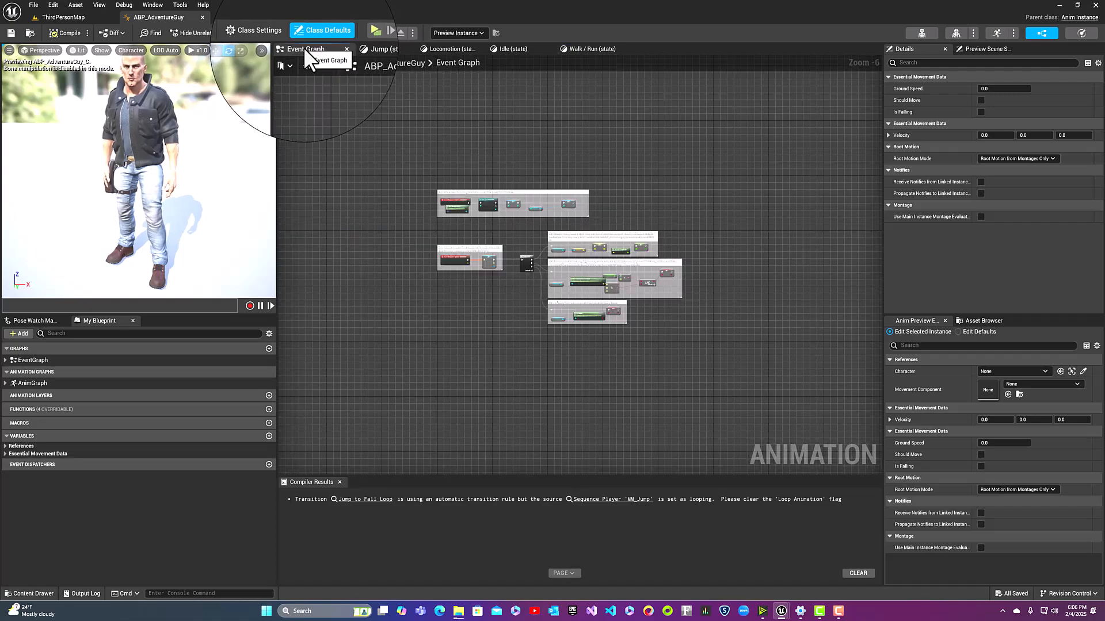
# Add a Try Get Pawn Owner node in the empty area below the Set Is Falling section of the Event Graph
pyautogui.scroll(5, 440, 315)
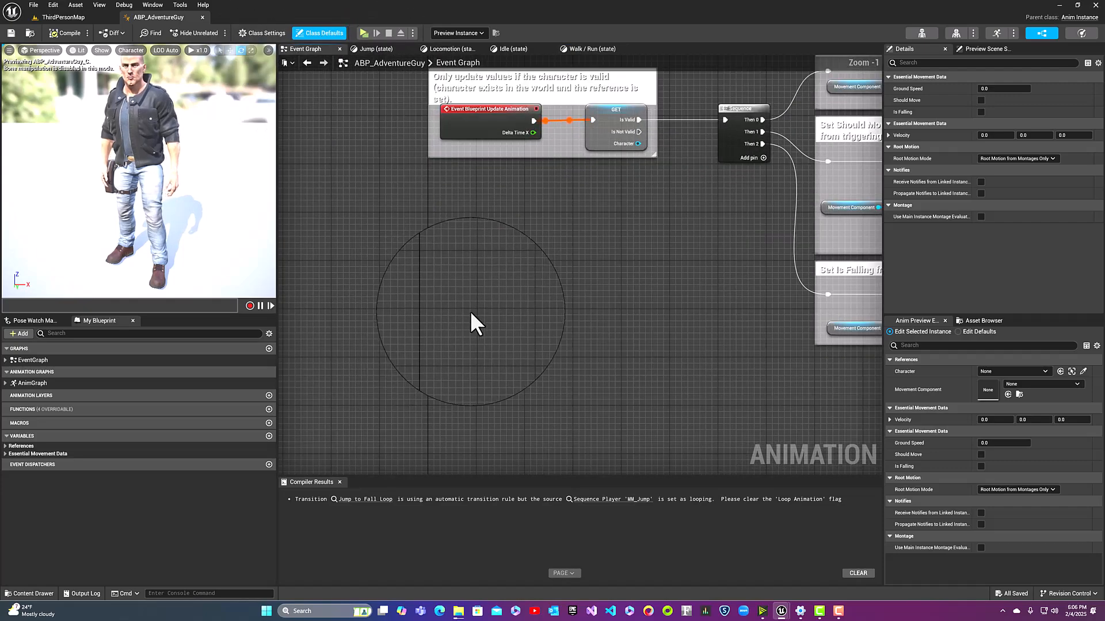
pyautogui.moveTo(496, 331); pyautogui.dragTo(289, 264, button='right')
pyautogui.moveTo(498, 320); pyautogui.dragTo(358, 274, button='right')
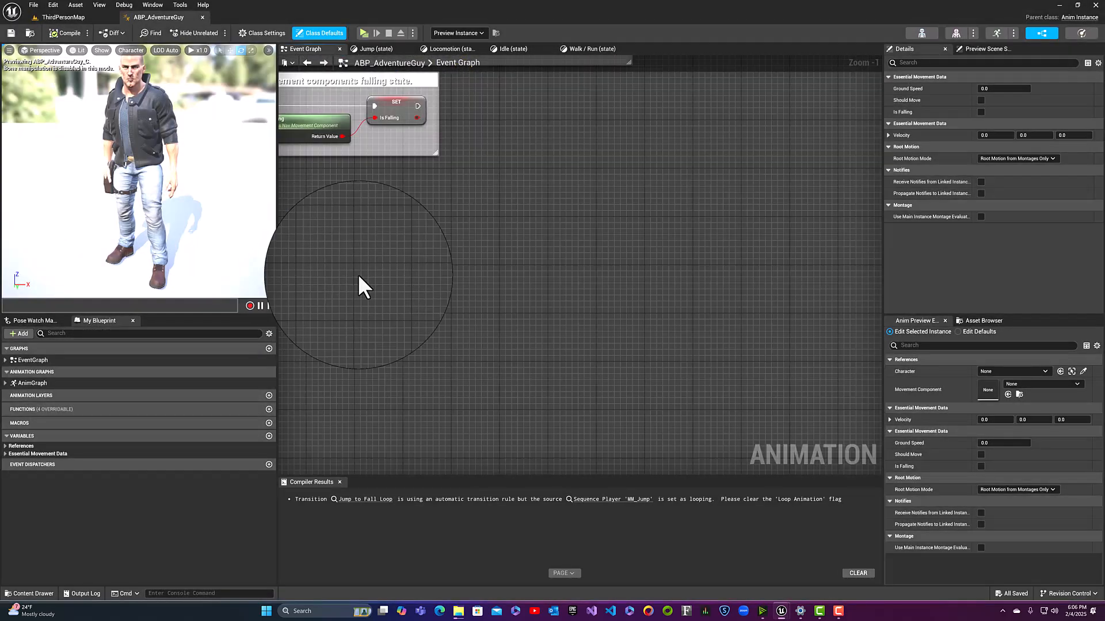
pyautogui.rightClick(409, 253)
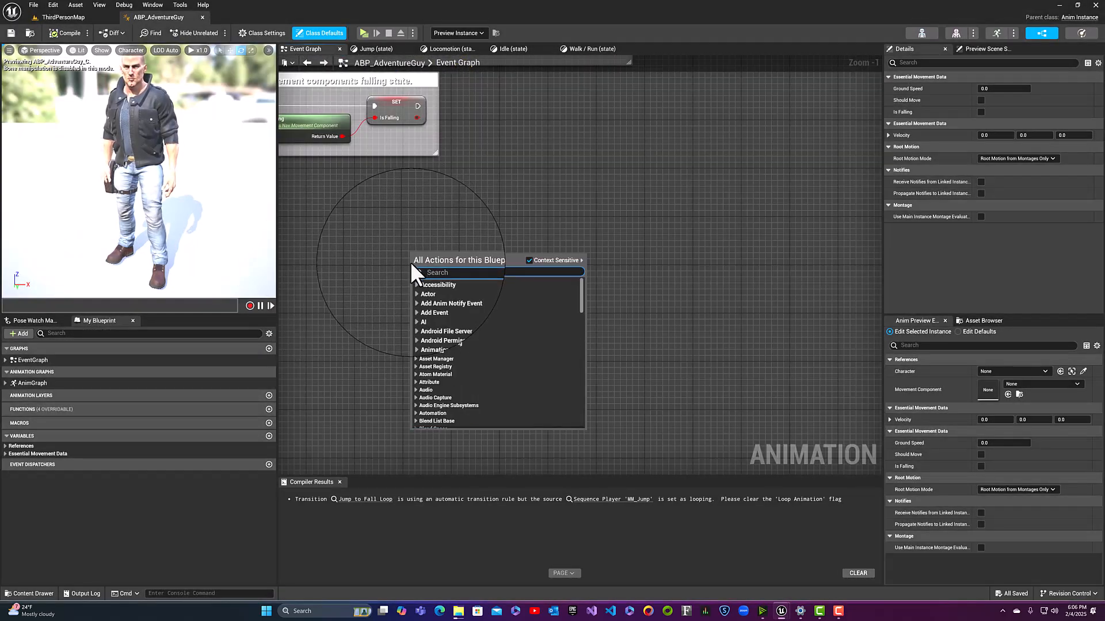
pyautogui.write('try')
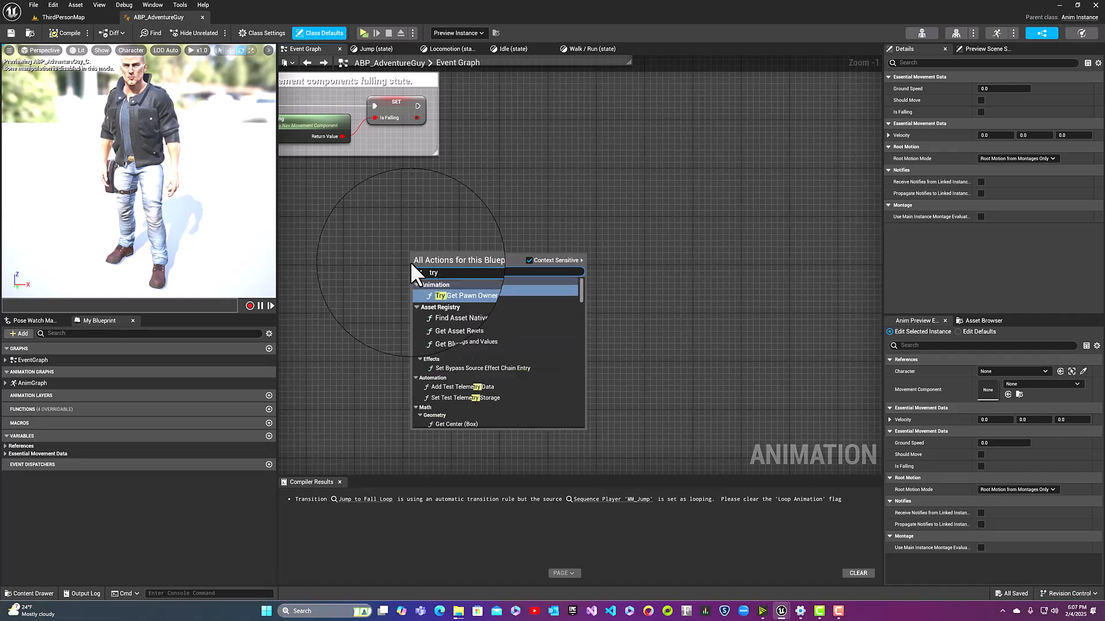
pyautogui.write(' get paw')
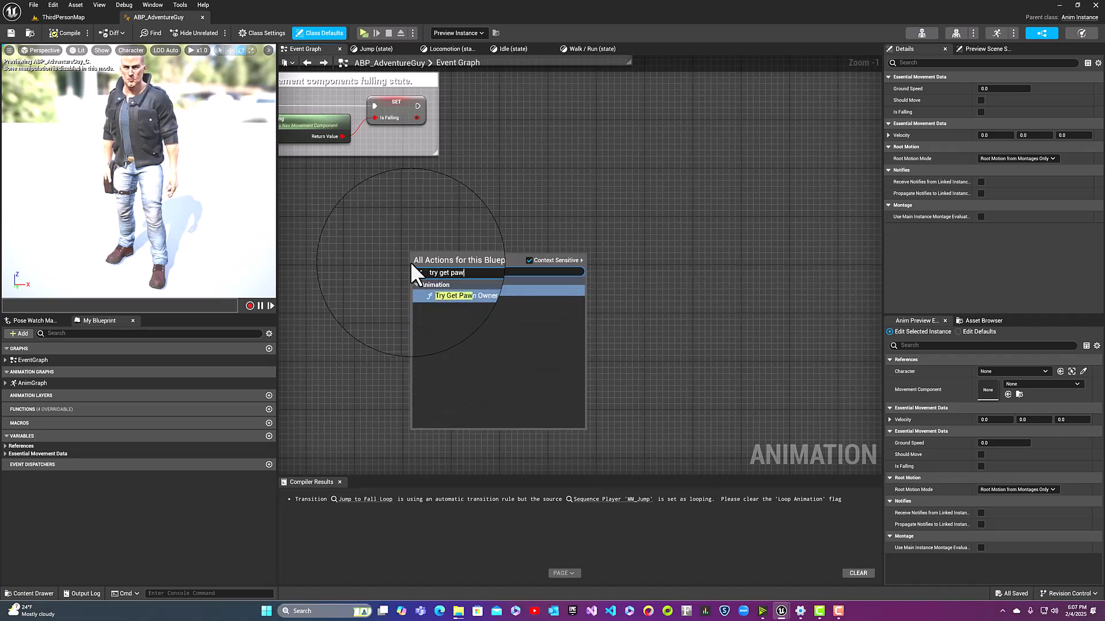
pyautogui.write('n owner')
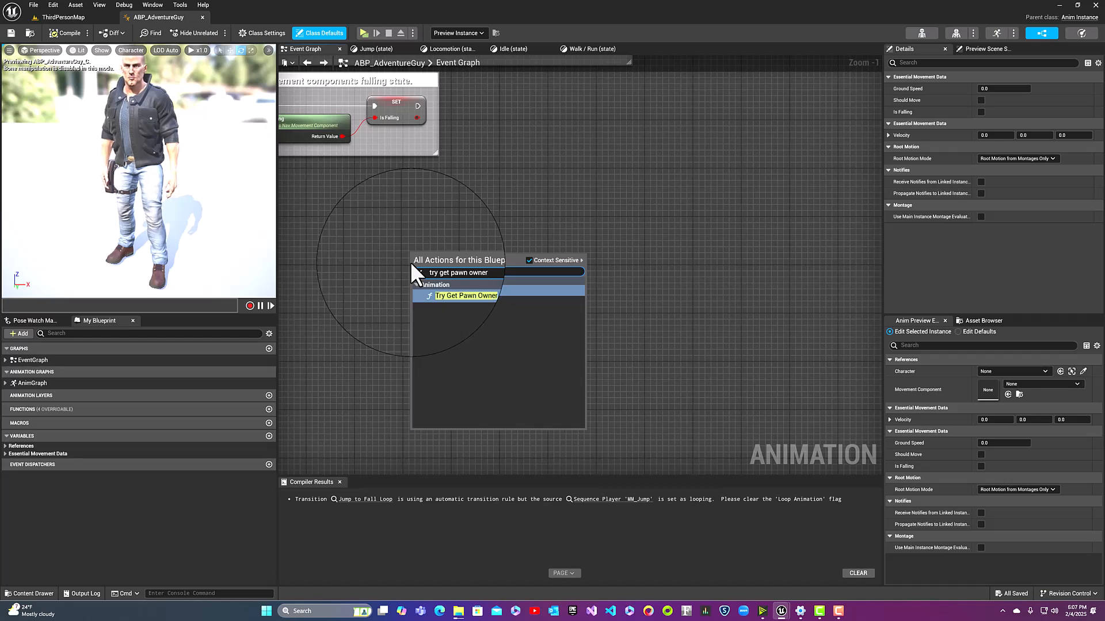
pyautogui.press('Return')
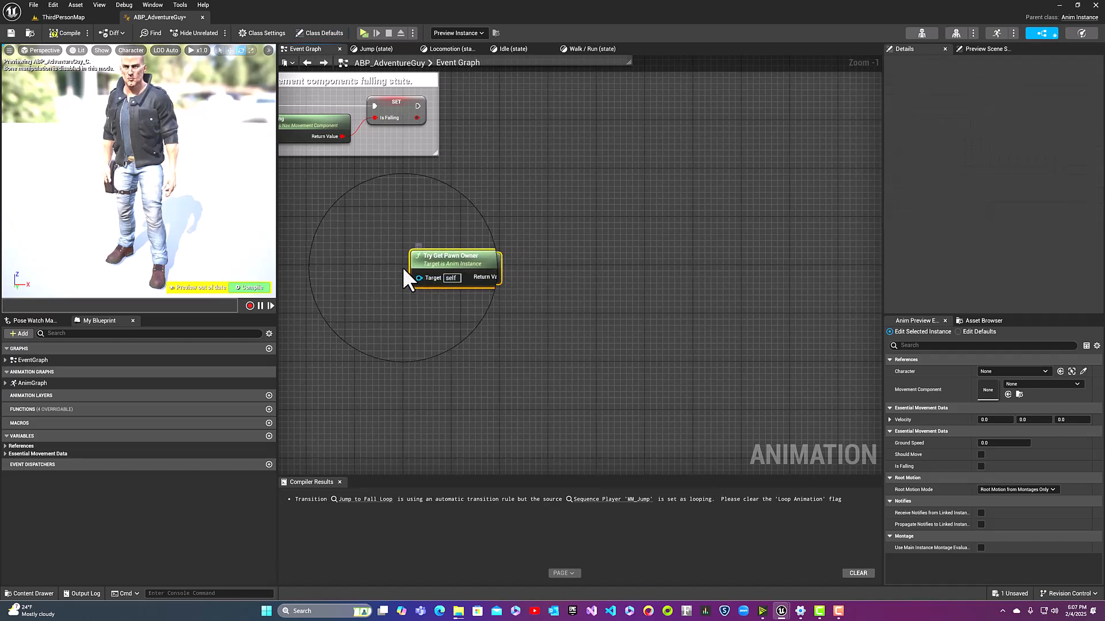
pyautogui.moveTo(483, 253); pyautogui.dragTo(435, 293)
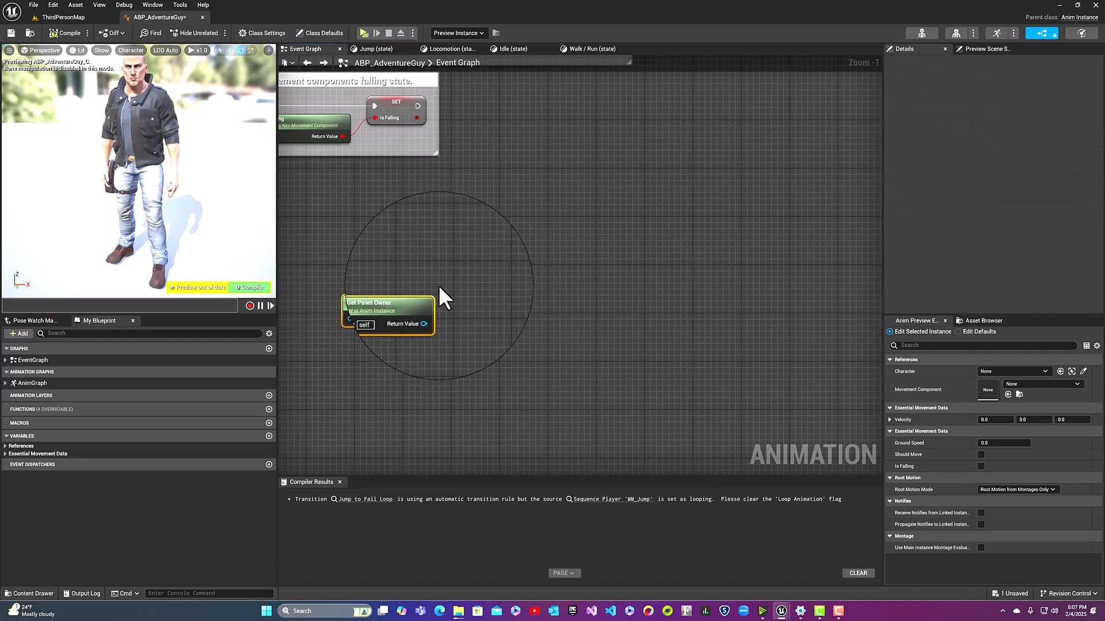
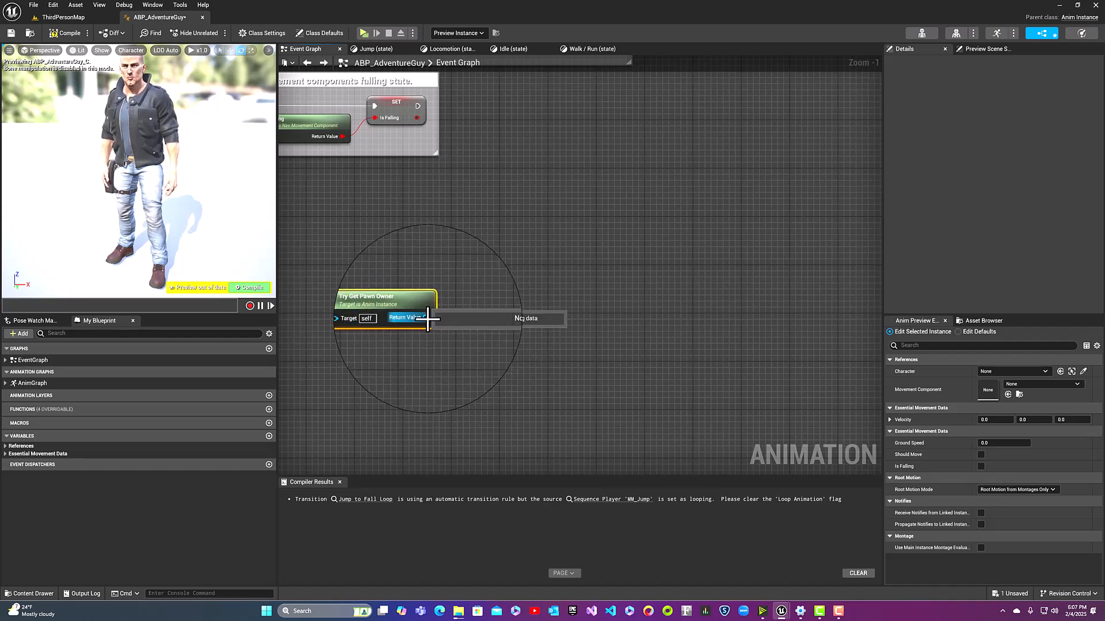
# Add a Cast To BP_Man node fed by the Try Get Pawn Owner return value and place it above and beyond that node
pyautogui.moveTo(428, 318); pyautogui.dragTo(474, 265)
pyautogui.write('cast to ')
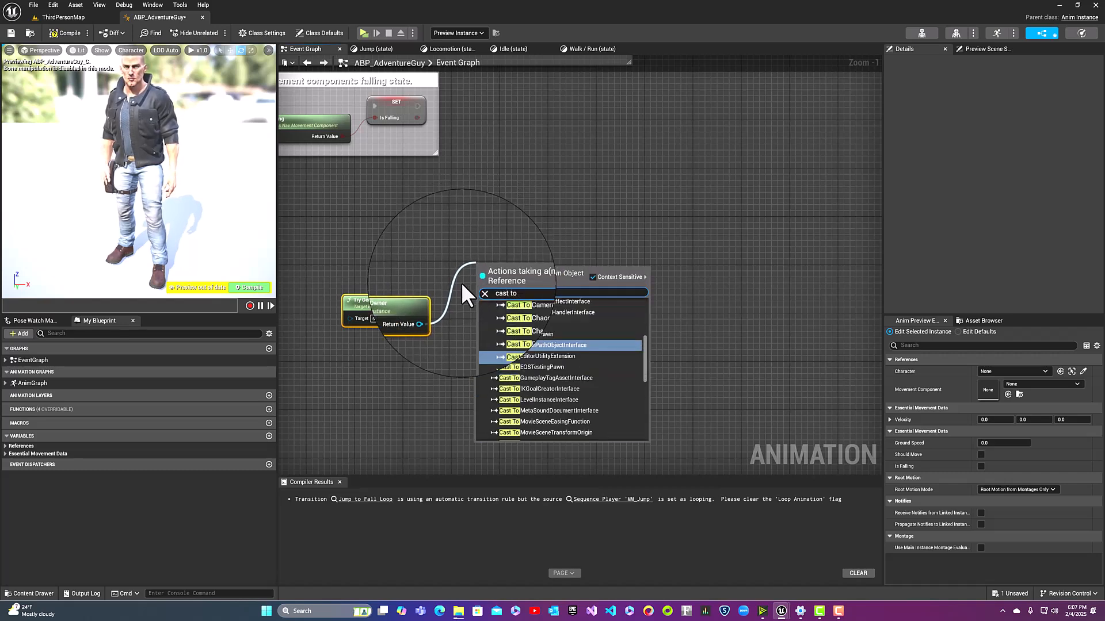
pyautogui.write('BP_')
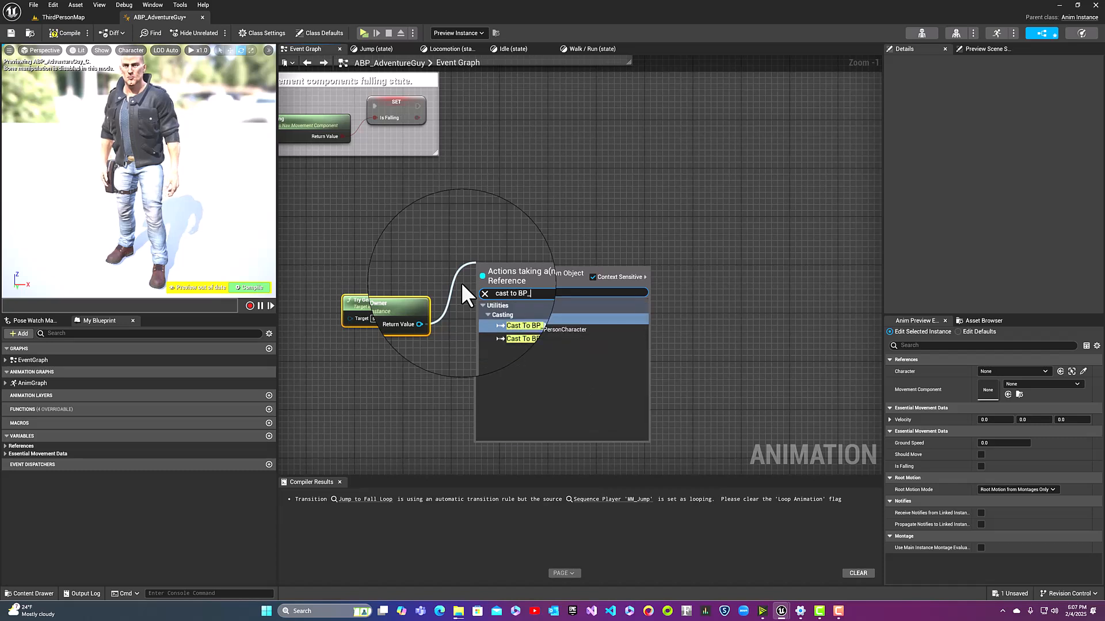
pyautogui.write('M')
pyautogui.click(510, 316)
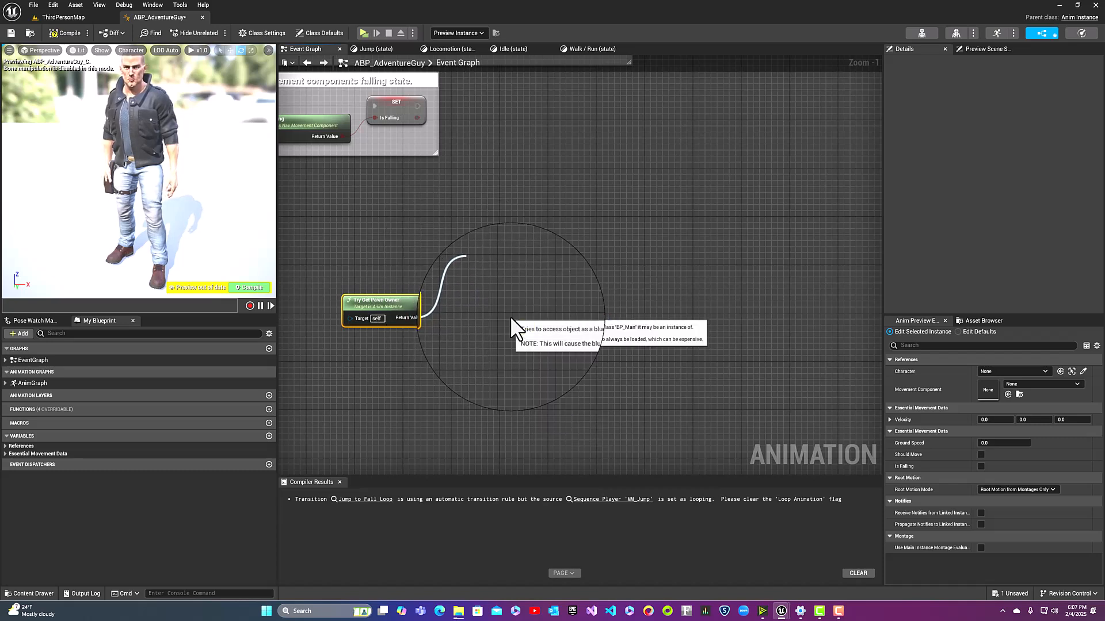
pyautogui.moveTo(511, 265); pyautogui.dragTo(544, 221)
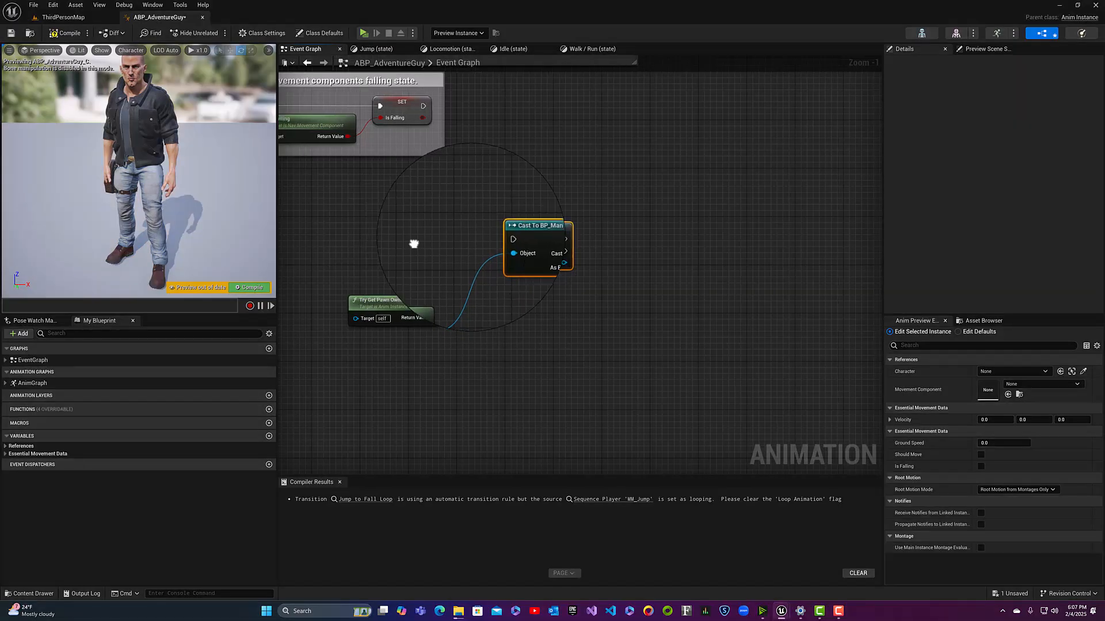
# Add the AnimNotify_Footfall event and connect its execution output to the Cast To BP_Man node
pyautogui.moveTo(416, 241); pyautogui.dragTo(517, 237, button='right')
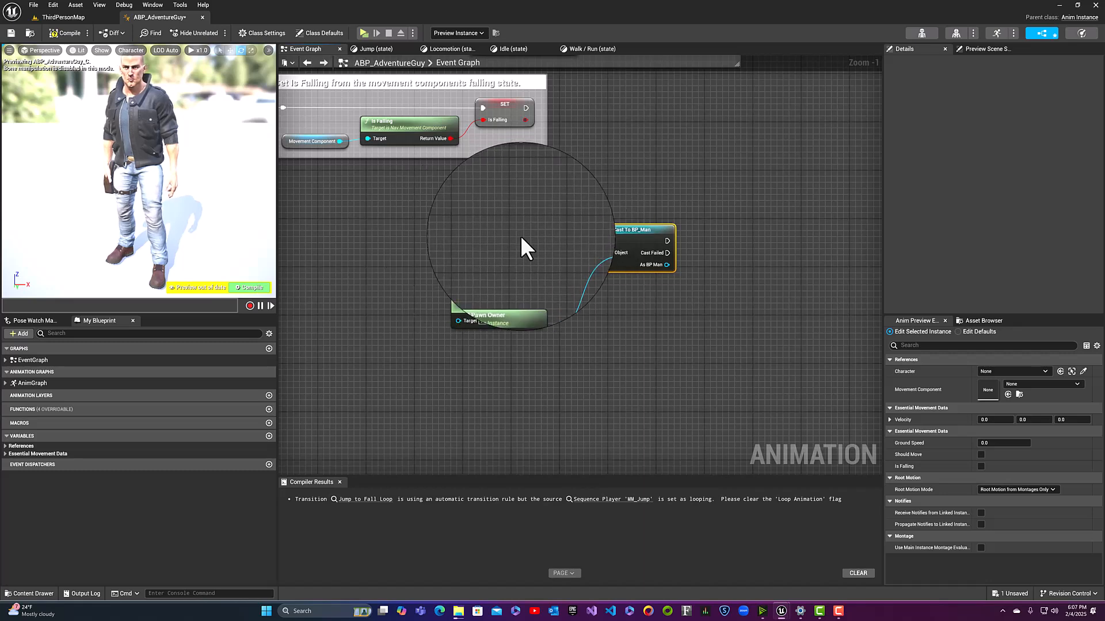
pyautogui.rightClick(434, 236)
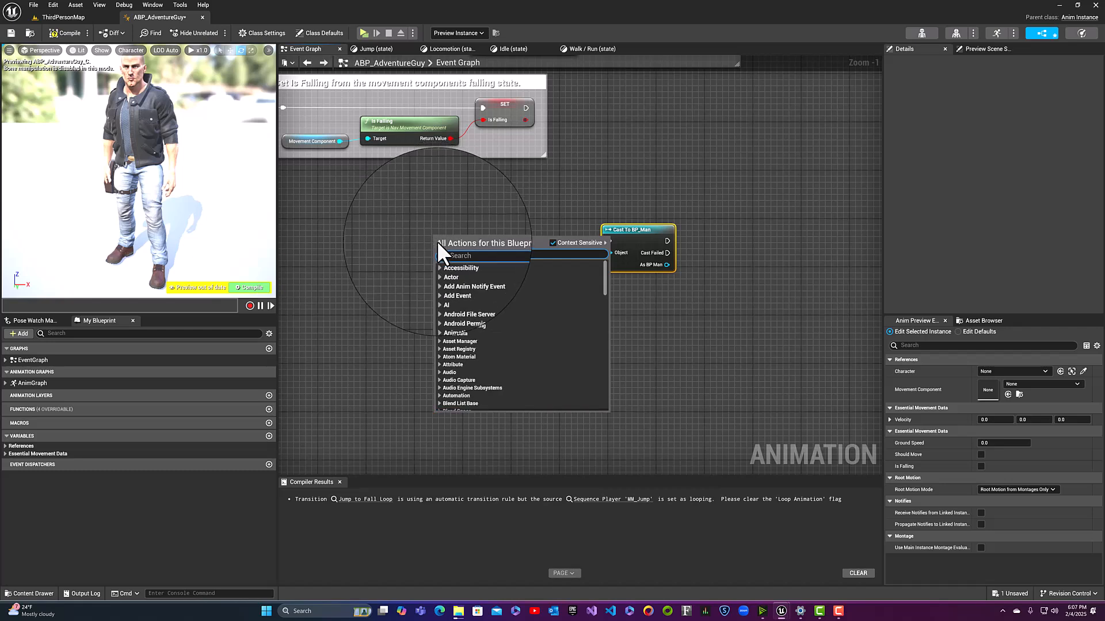
pyautogui.write('foot')
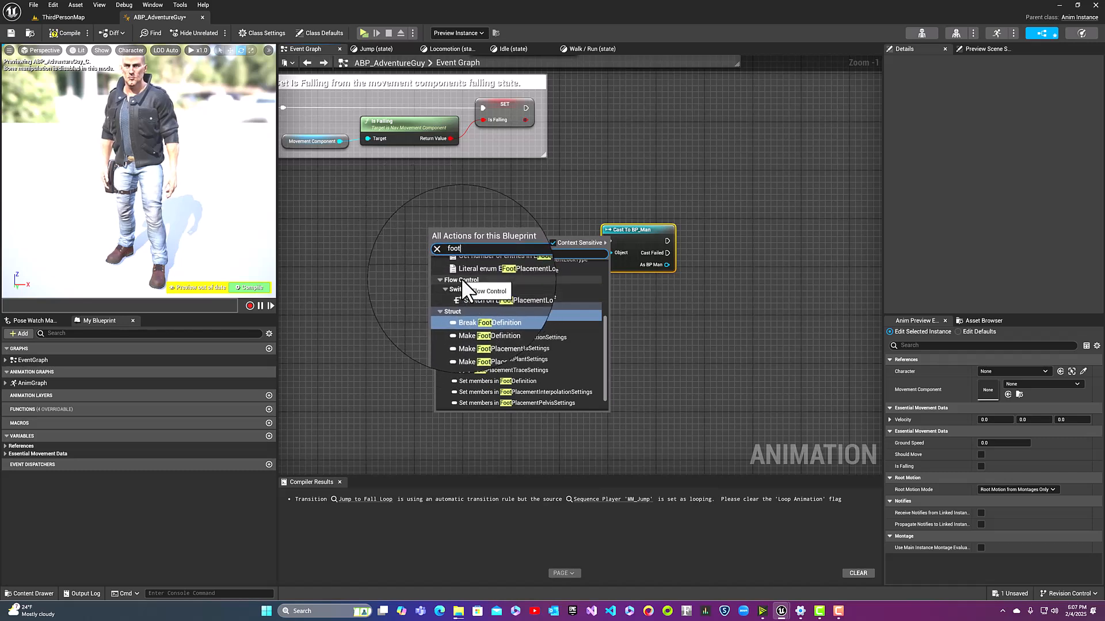
pyautogui.write('fall')
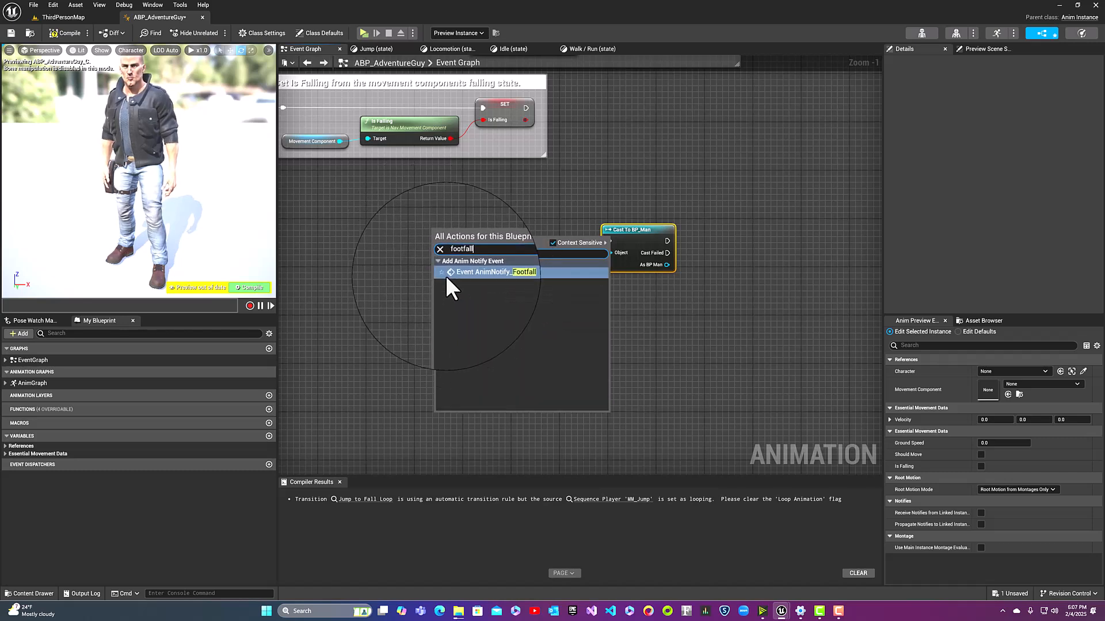
pyautogui.click(458, 272)
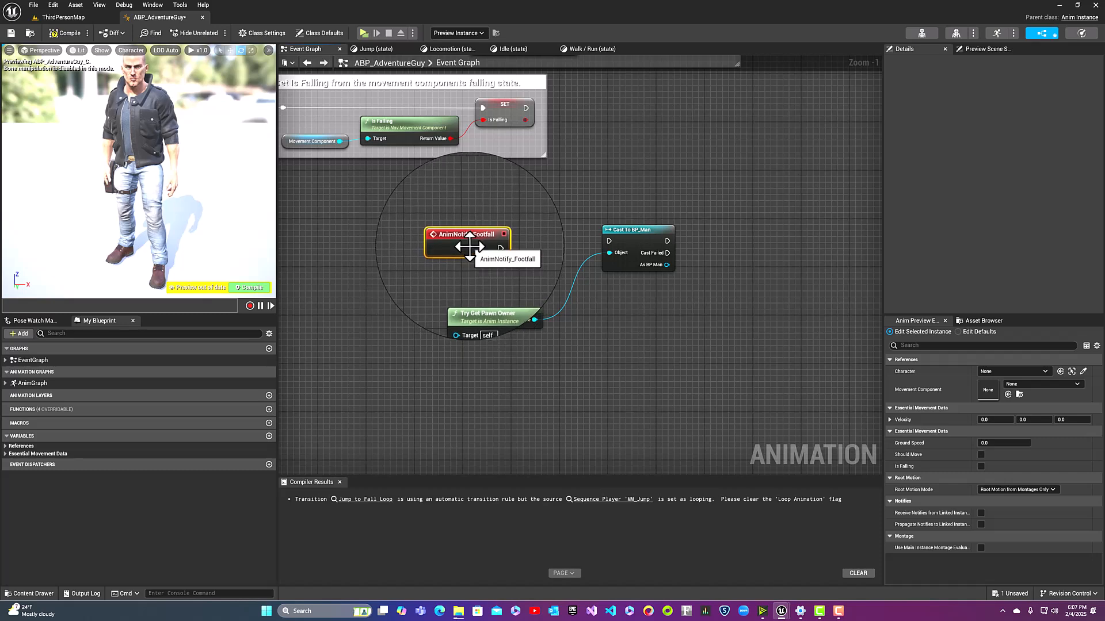
pyautogui.moveTo(479, 239); pyautogui.dragTo(613, 241)
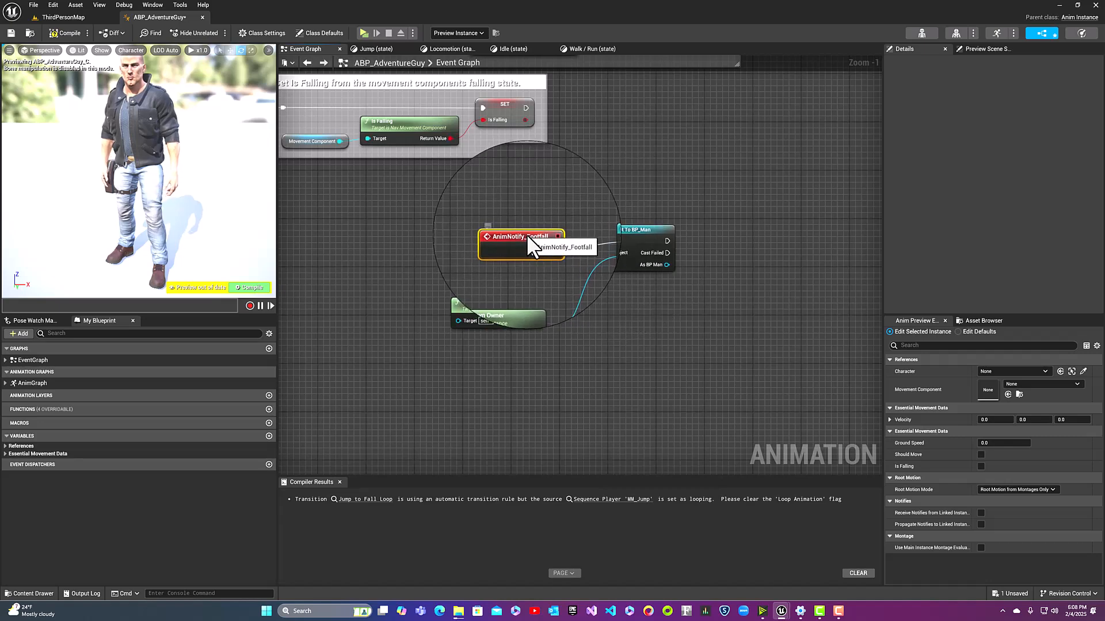
# Promote the cast's As BP Man output to a variable and arrange the SET and Try Get Pawn Owner nodes compactly
pyautogui.moveTo(565, 336); pyautogui.dragTo(440, 333, button='right')
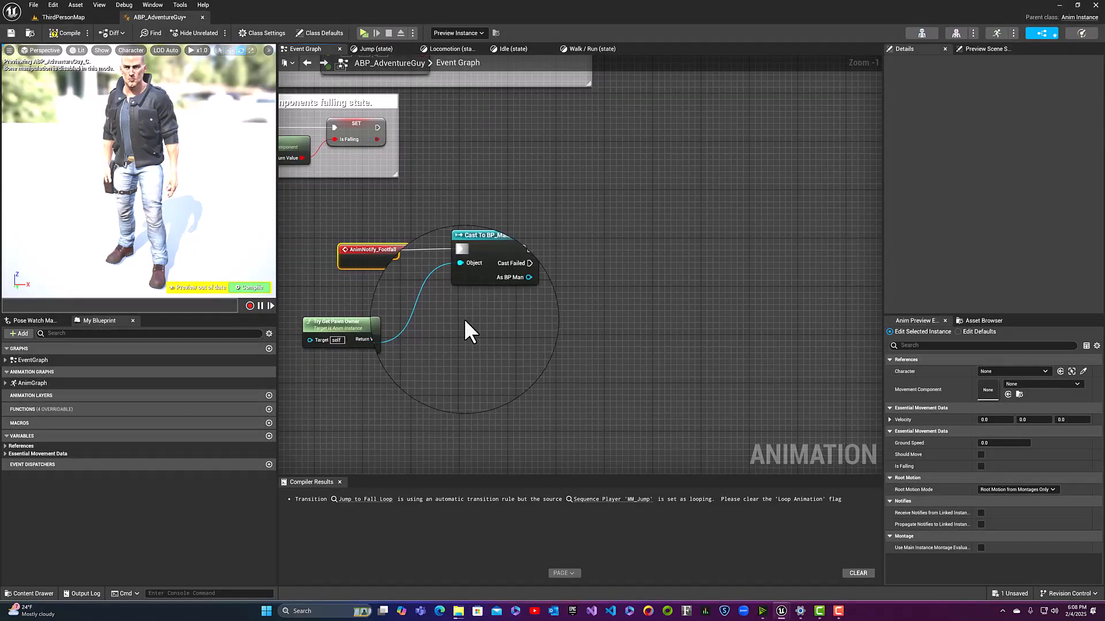
pyautogui.rightClick(518, 283)
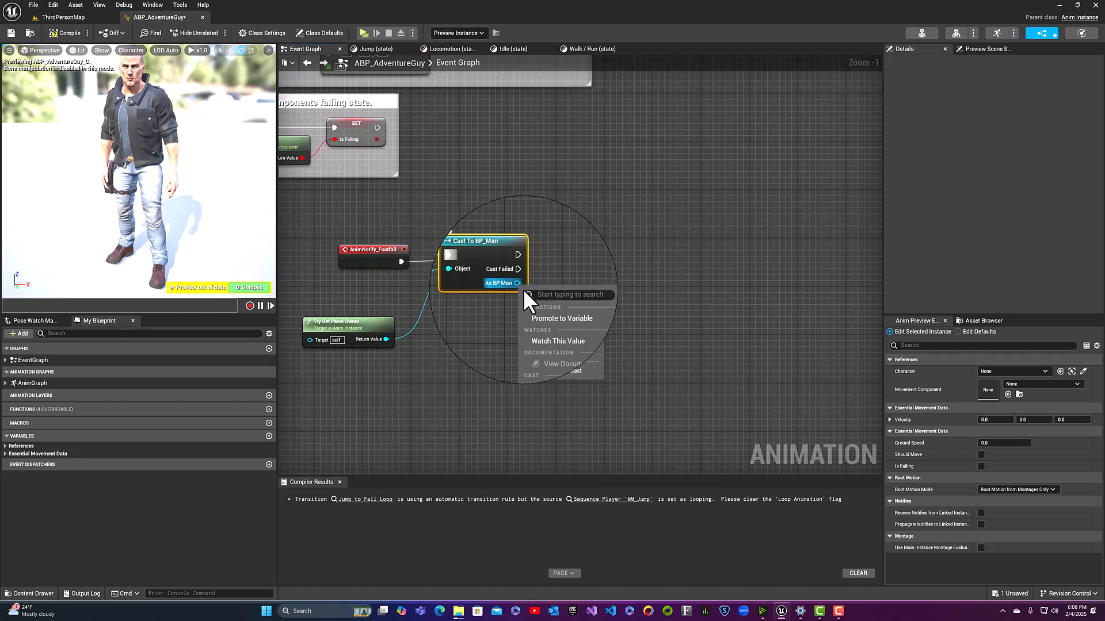
pyautogui.click(545, 314)
pyautogui.moveTo(633, 250); pyautogui.dragTo(569, 256)
pyautogui.moveTo(586, 322); pyautogui.dragTo(573, 296, button='right')
pyautogui.moveTo(376, 293); pyautogui.dragTo(397, 276)
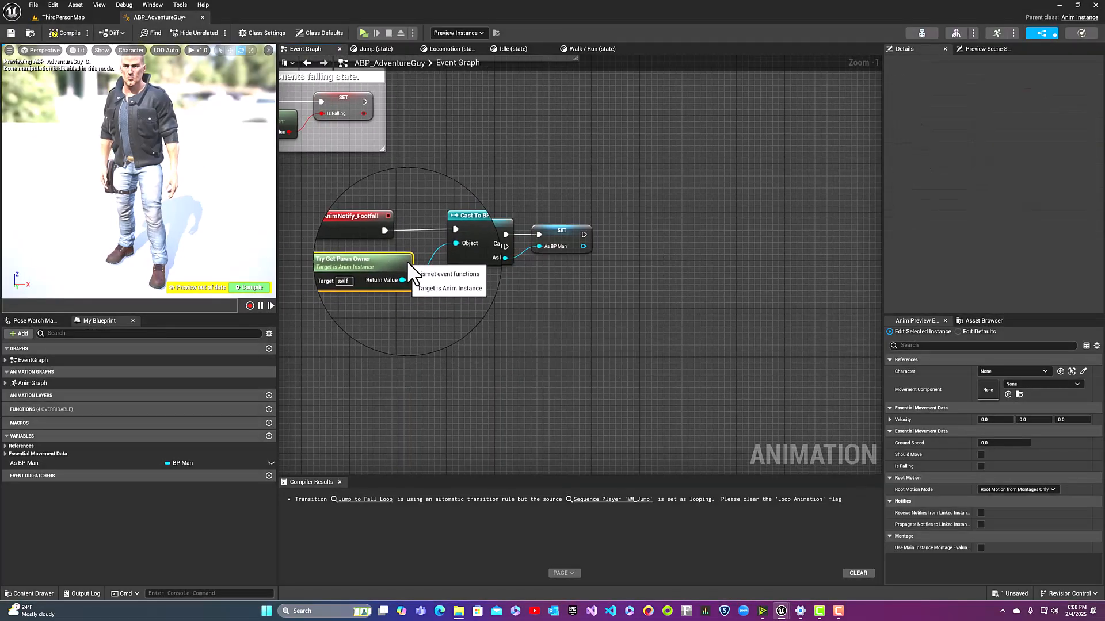
# Add a Print String node after the As BP Man SET node and align it with the execution line
pyautogui.moveTo(512, 329); pyautogui.dragTo(487, 364, button='right')
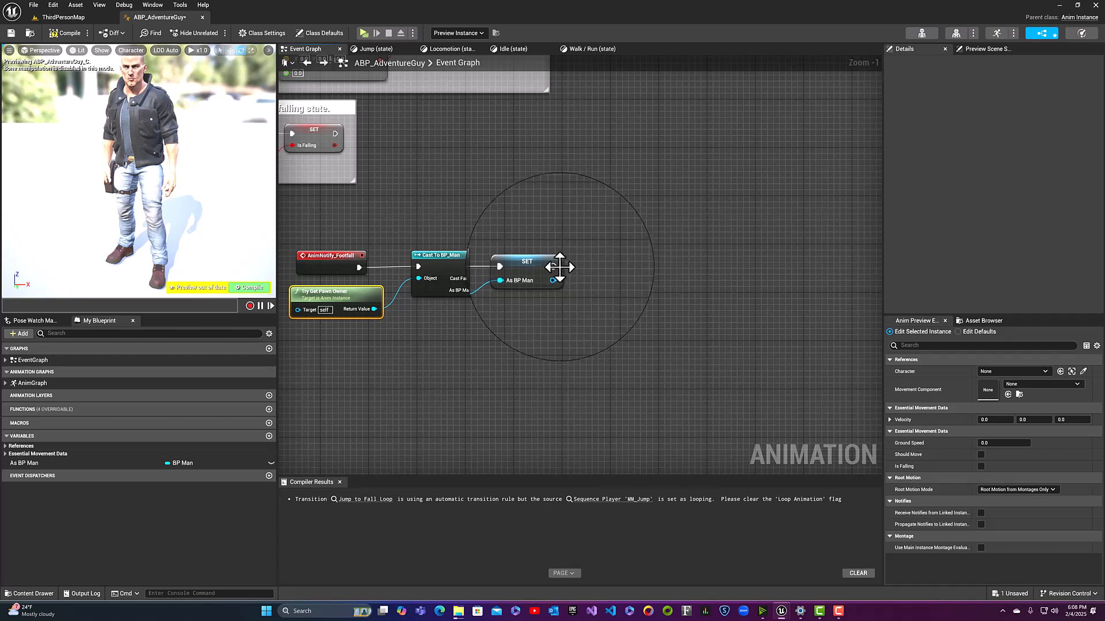
pyautogui.moveTo(551, 263); pyautogui.dragTo(598, 255)
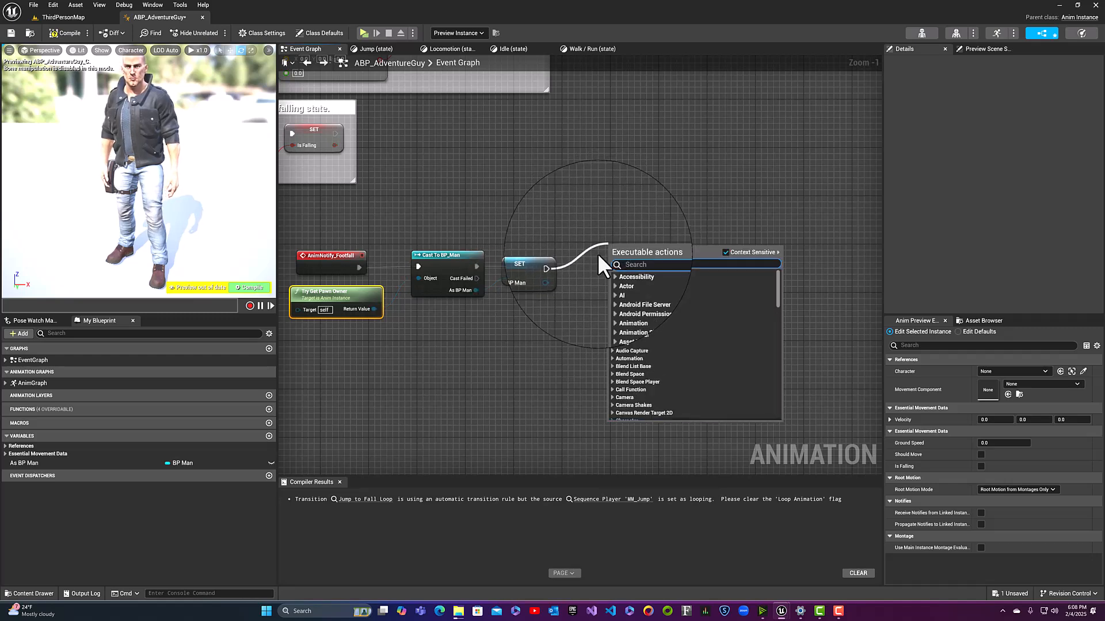
pyautogui.write('print string')
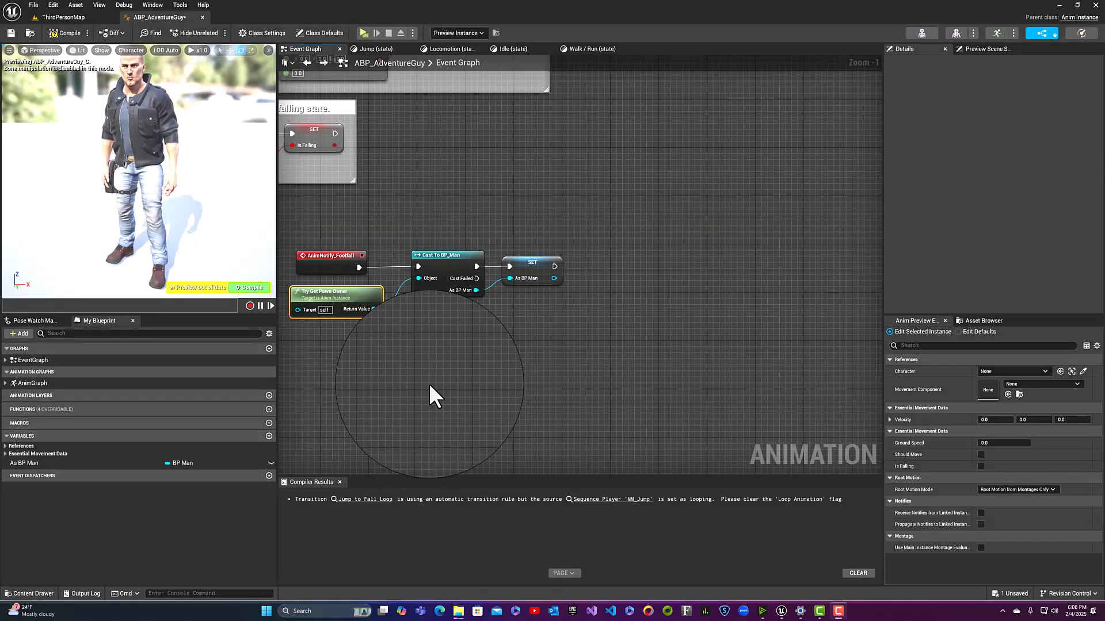
pyautogui.moveTo(554, 267); pyautogui.dragTo(595, 266)
pyautogui.write('print string')
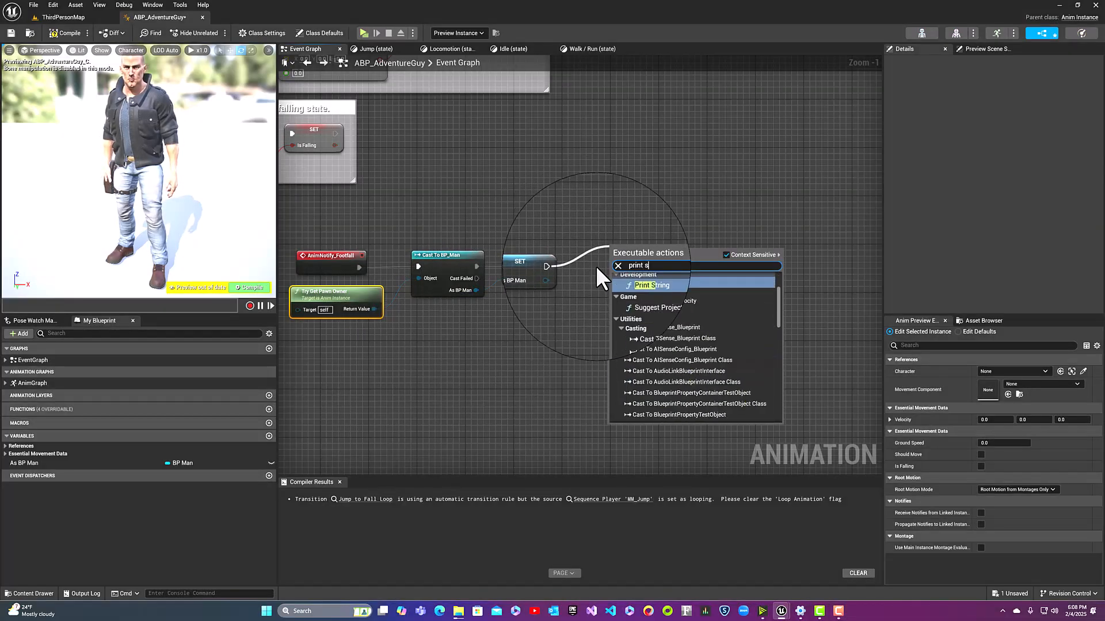
pyautogui.press('Return')
pyautogui.moveTo(644, 246); pyautogui.dragTo(628, 257)
# Set the Print String node's In String text to "Footstep"
pyautogui.click(629, 279)
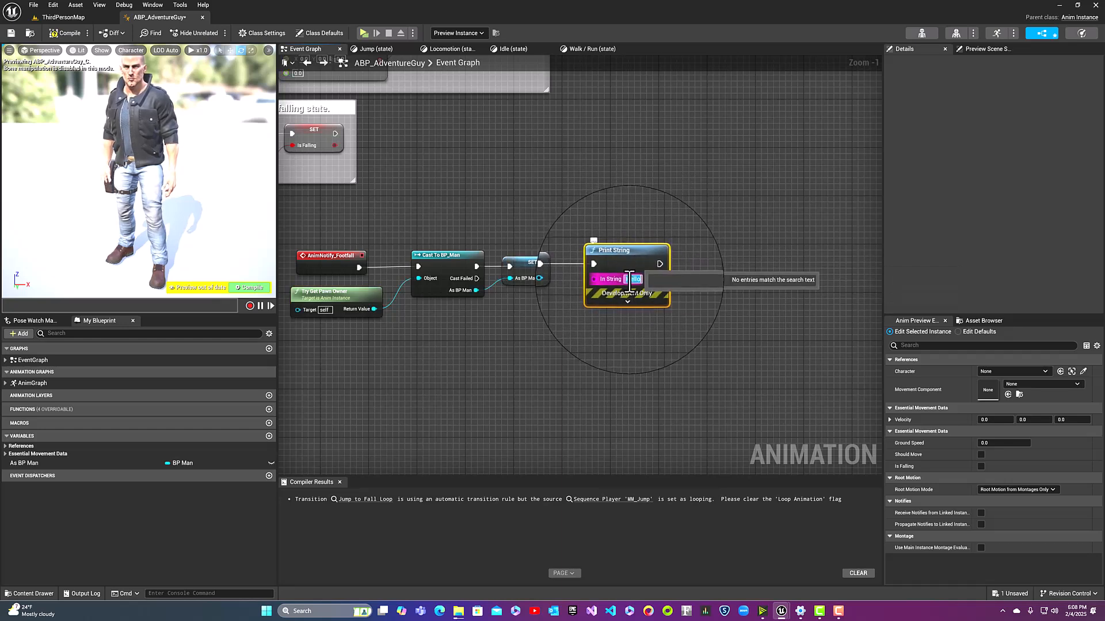
pyautogui.write('Footst')
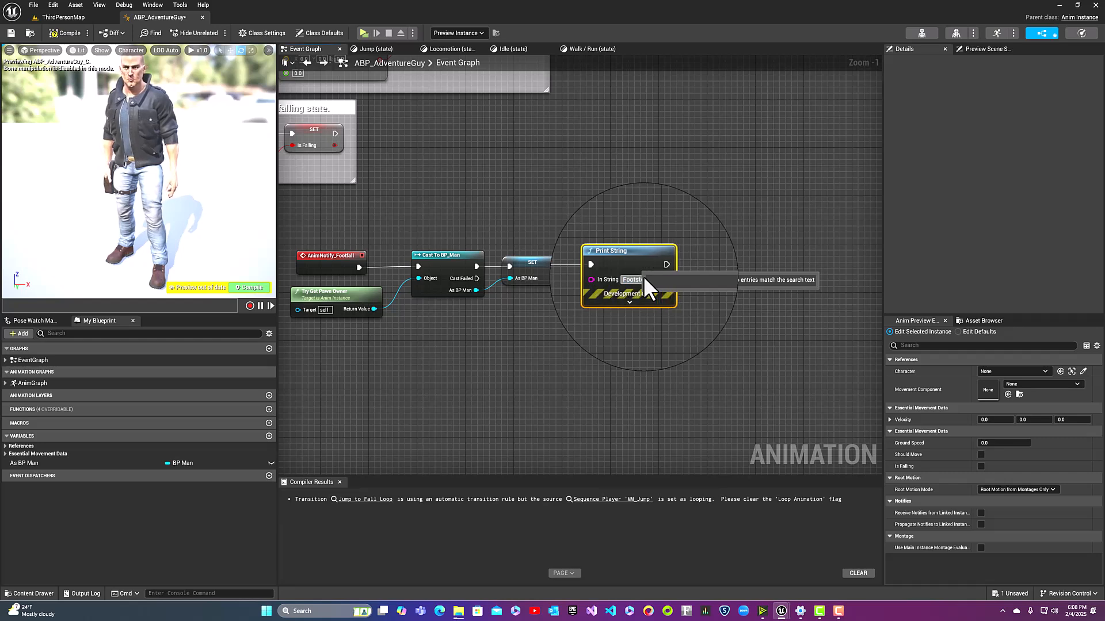
pyautogui.write('ep')
pyautogui.press('Return')
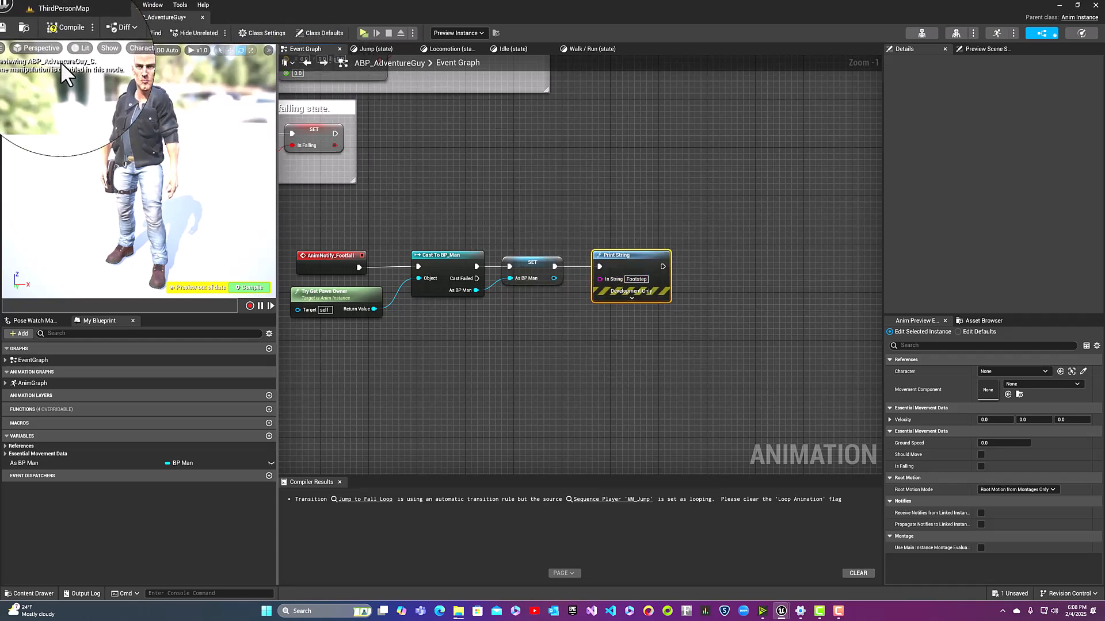
# Compile and save the Animation Blueprint, then play ThirdPersonMap, walking and jumping with the character to check the Footfall event
pyautogui.click(67, 33)
pyautogui.click(10, 34)
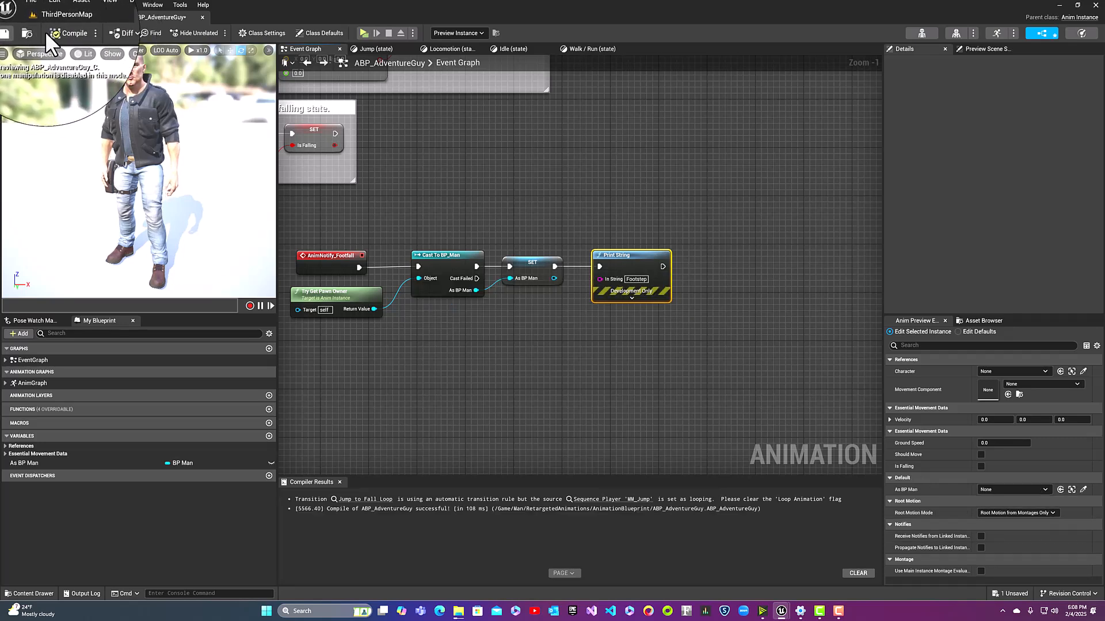
pyautogui.click(69, 17)
pyautogui.click(207, 33)
pyautogui.press('w')
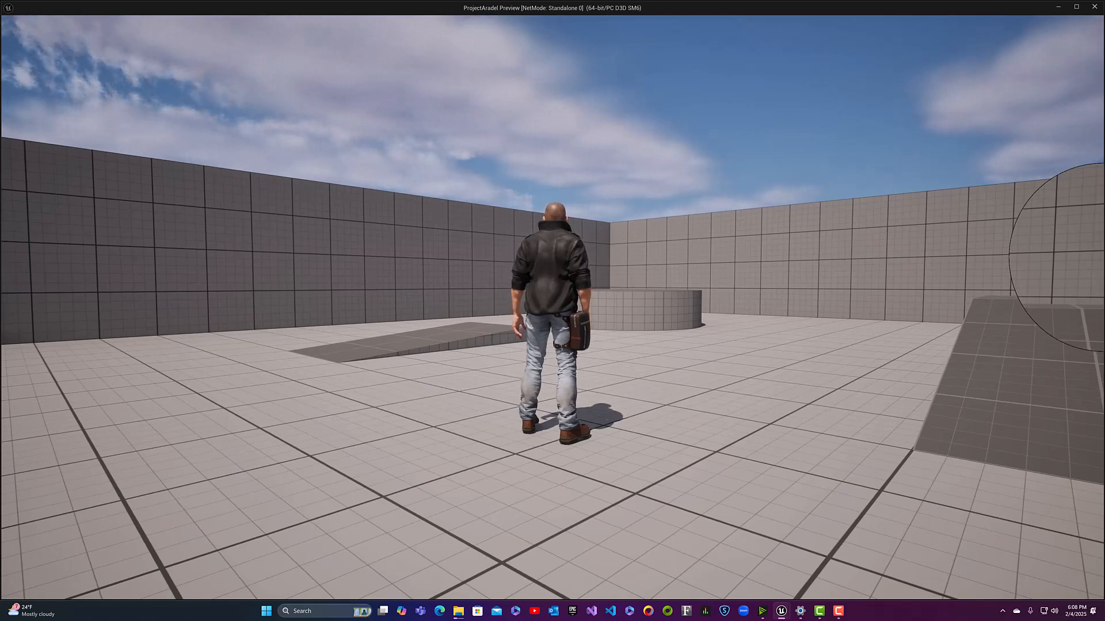
pyautogui.press('space')
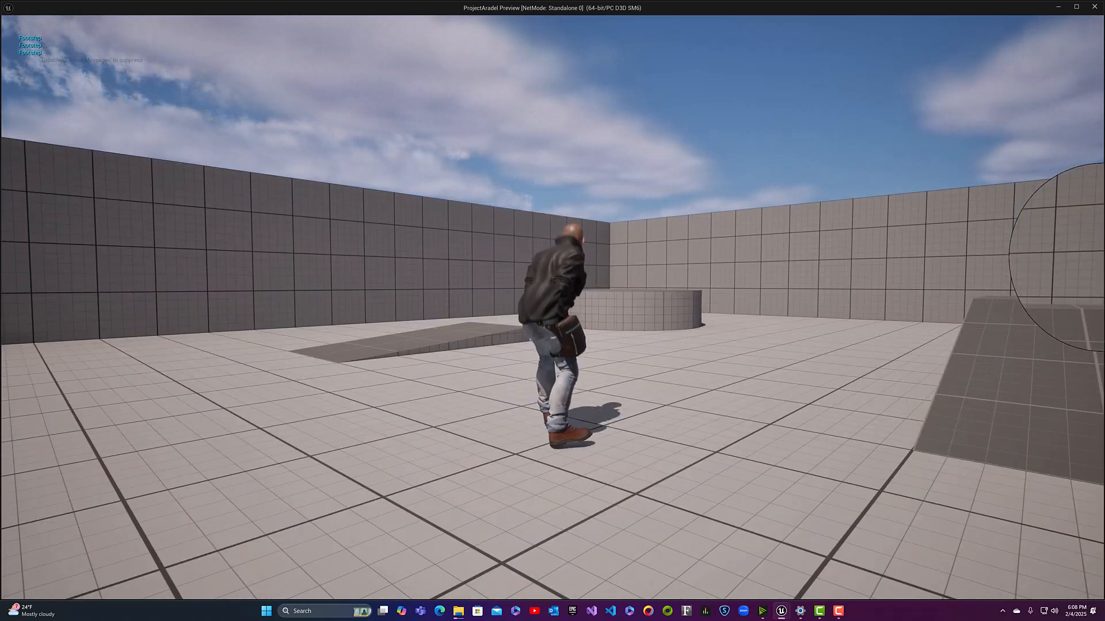
pyautogui.press('Escape')
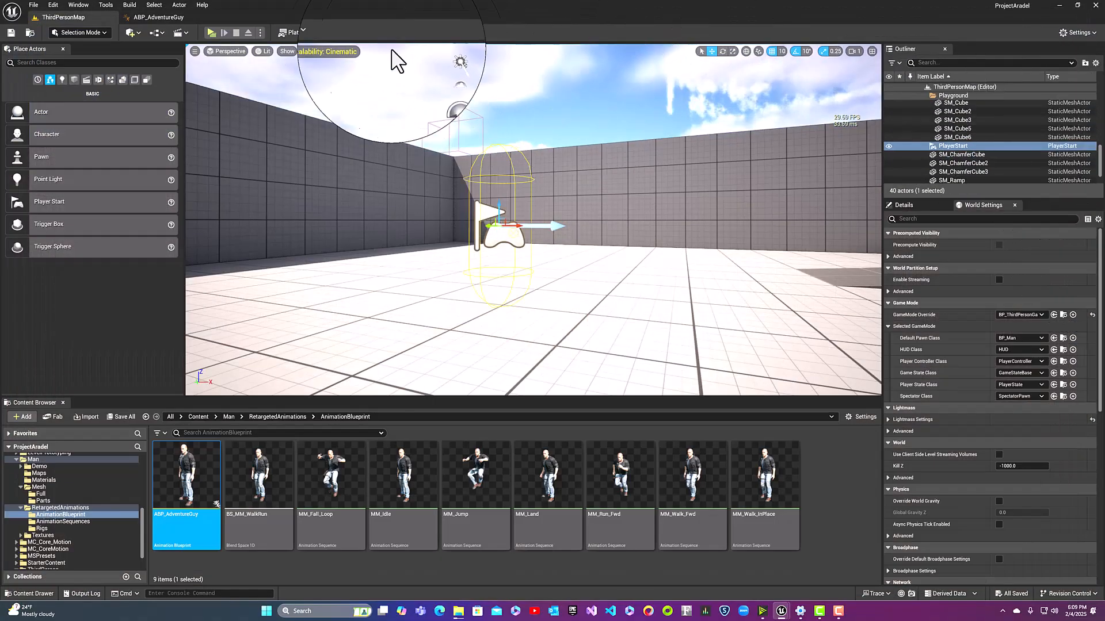
# Delete the Print String node from the Event Graph of ABP_AdventureGuy
pyautogui.click(170, 16)
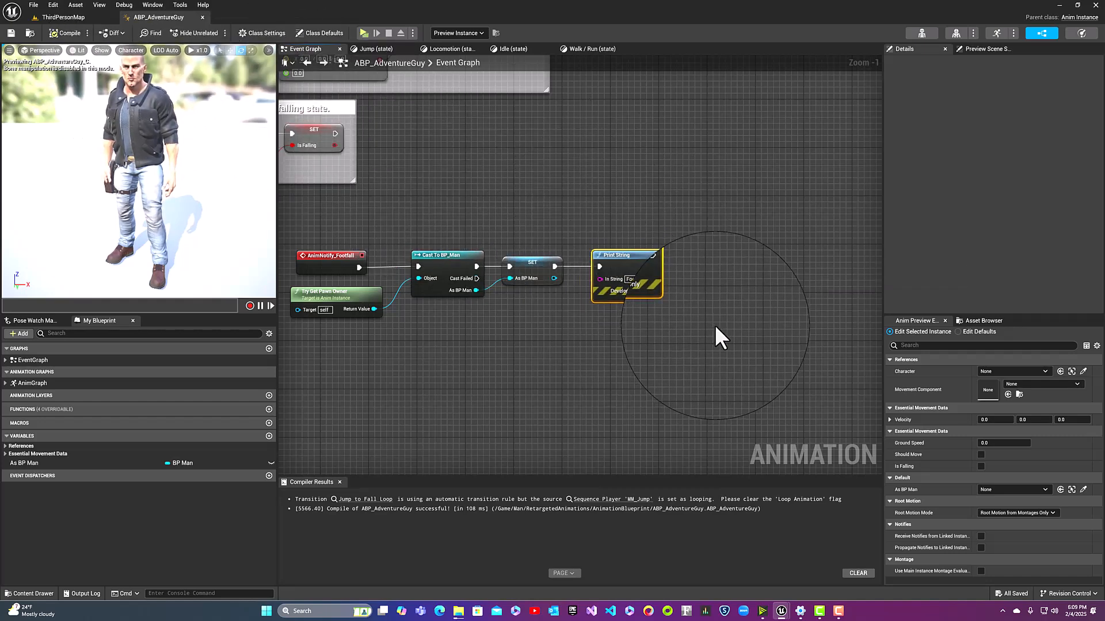
pyautogui.press('Delete')
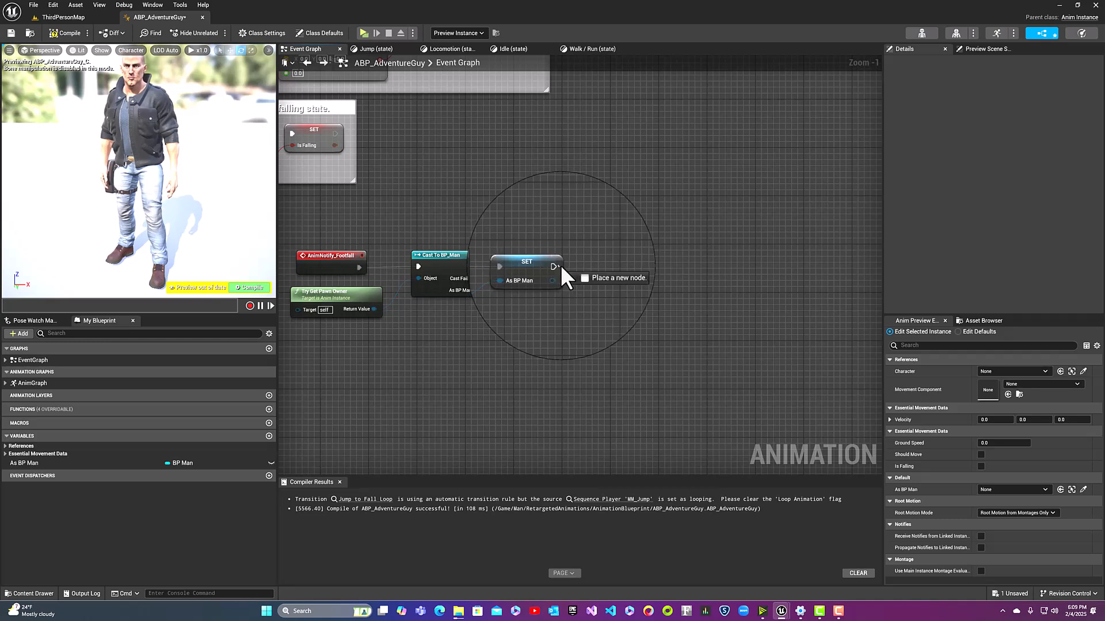
pyautogui.click(532, 271)
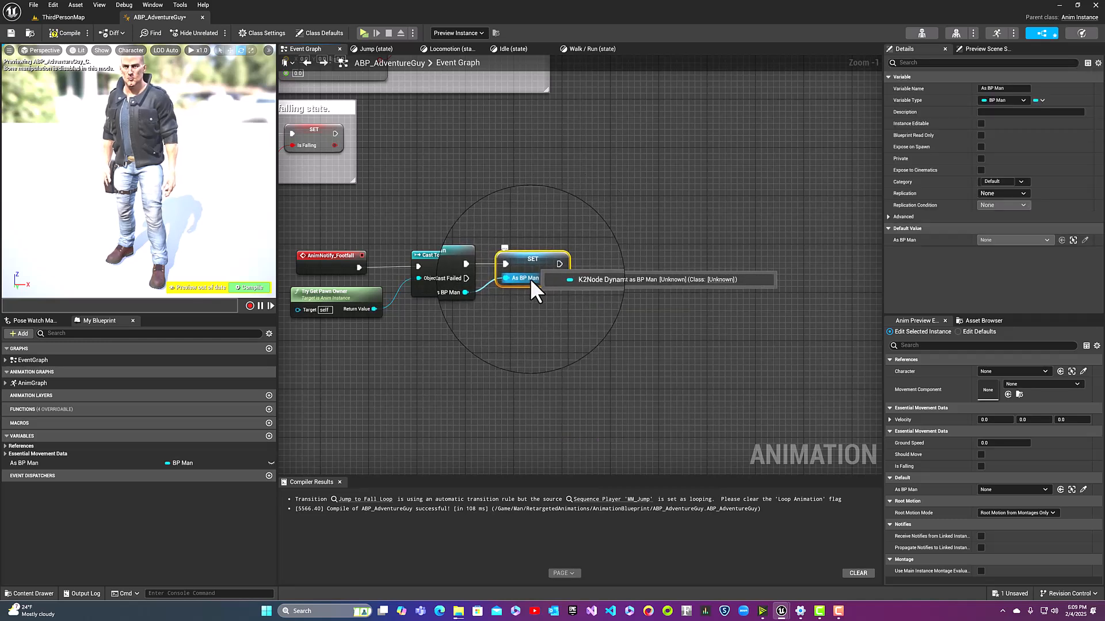
pyautogui.click(534, 294)
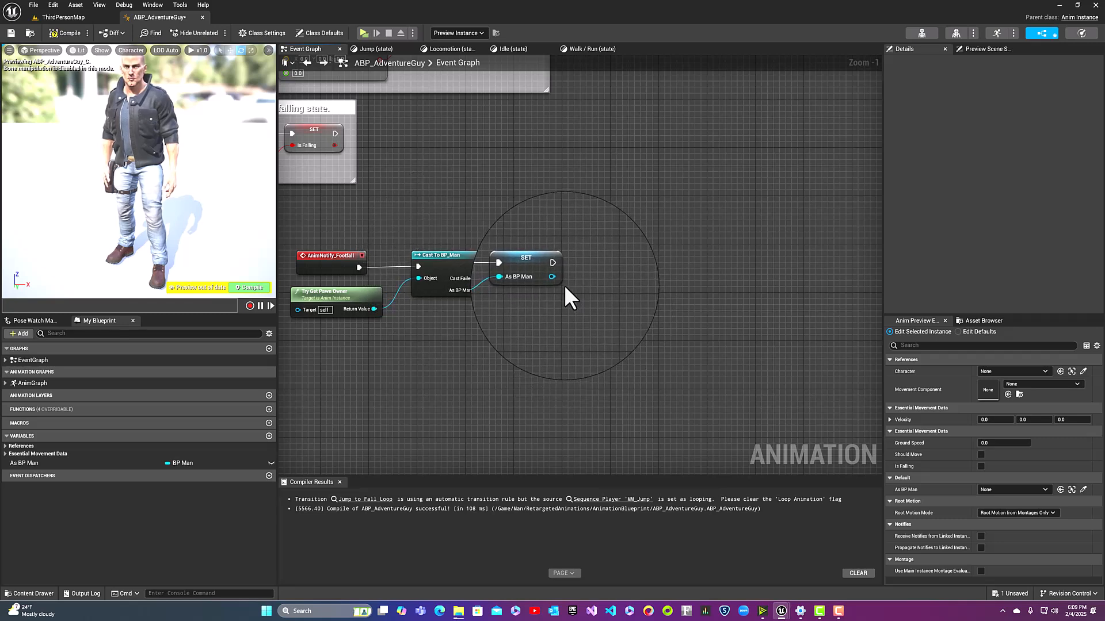
# Add a Play Sound at Location node fed by the SET node's As BP Man output and align it with the execution line
pyautogui.moveTo(554, 279); pyautogui.dragTo(621, 268)
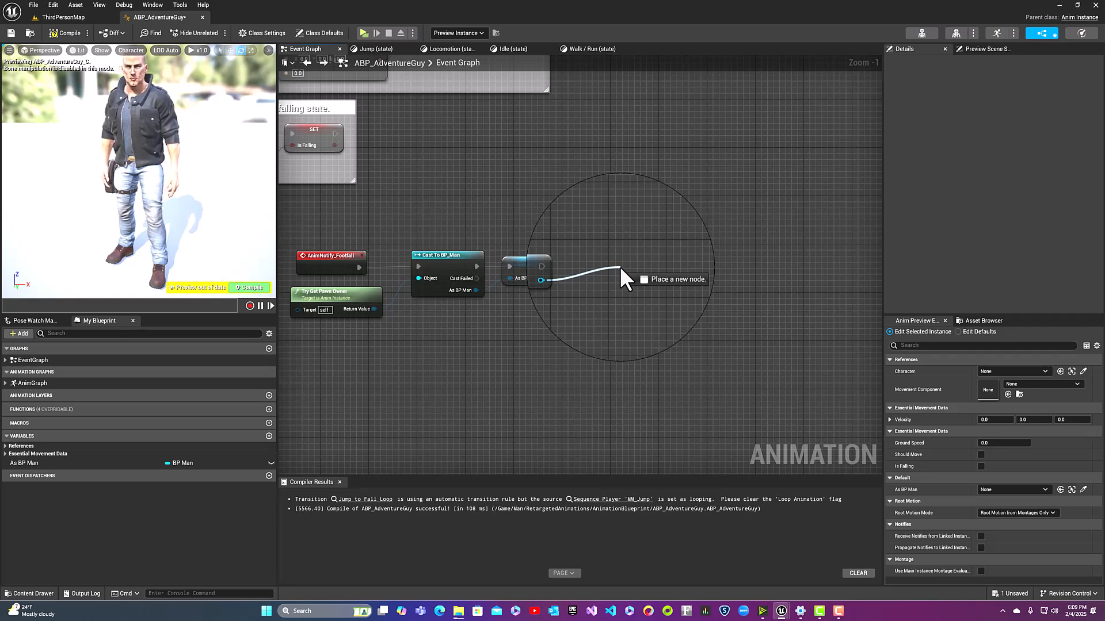
pyautogui.moveTo(619, 267); pyautogui.dragTo(610, 268)
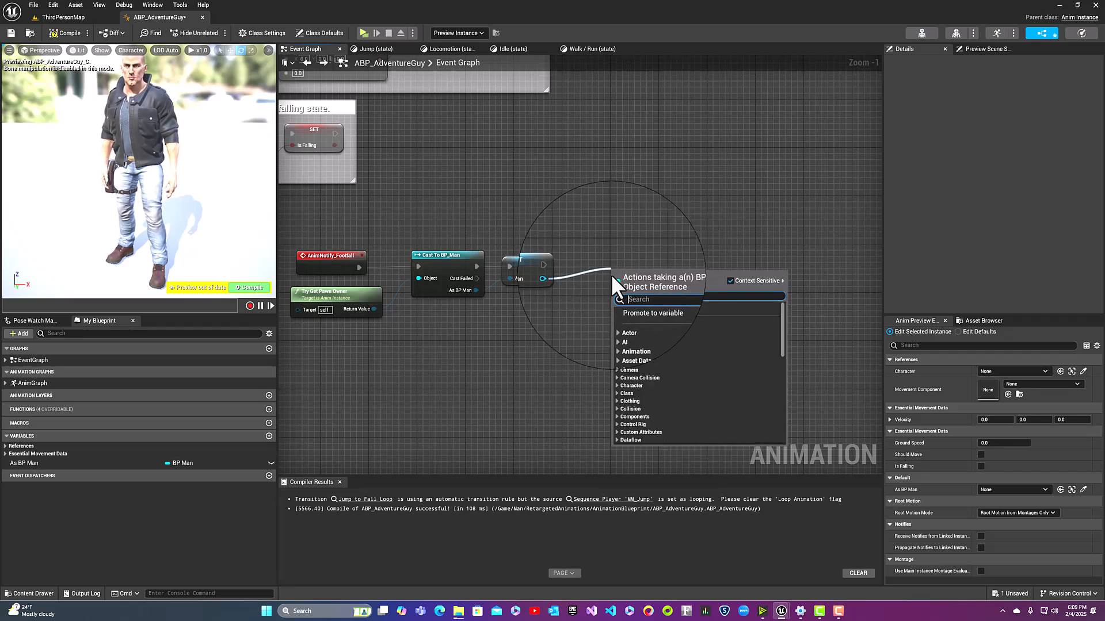
pyautogui.write('ay')
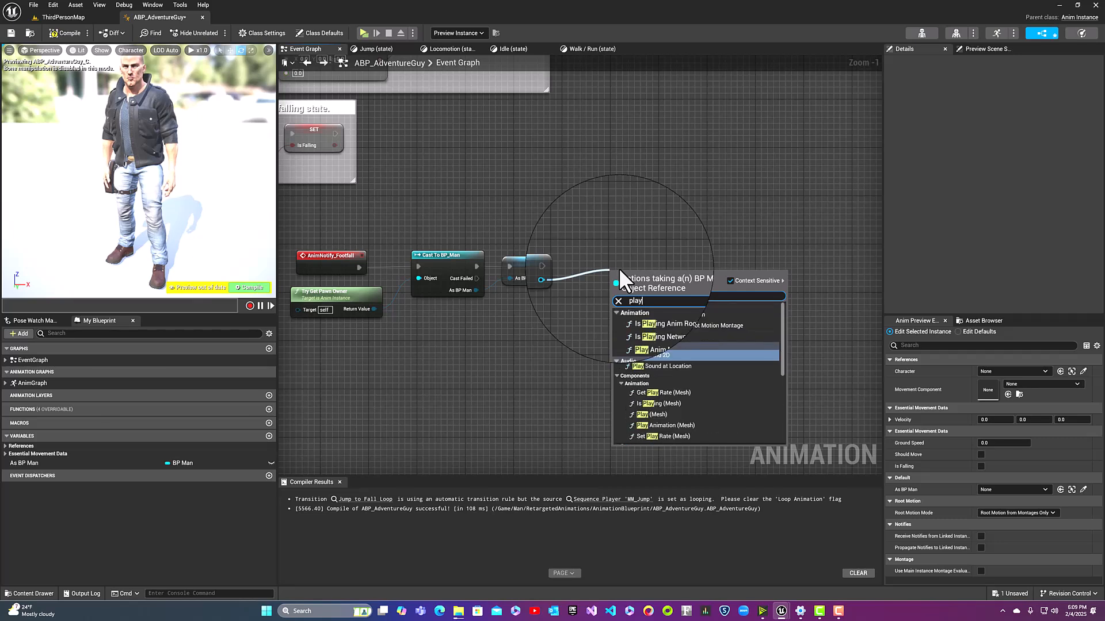
pyautogui.write(' sound at')
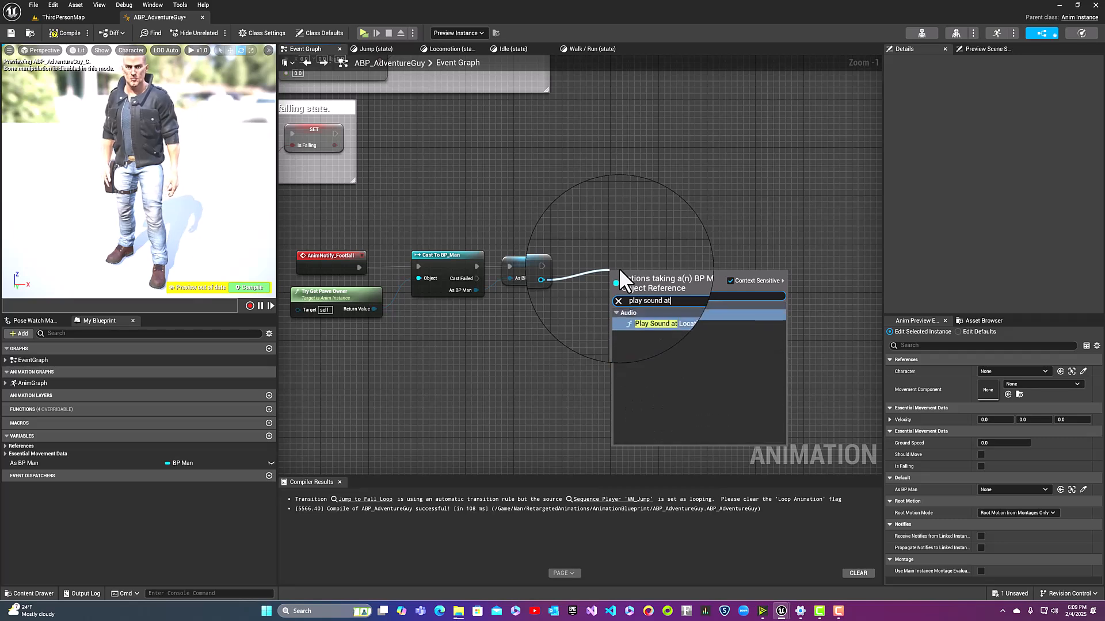
pyautogui.write(' location')
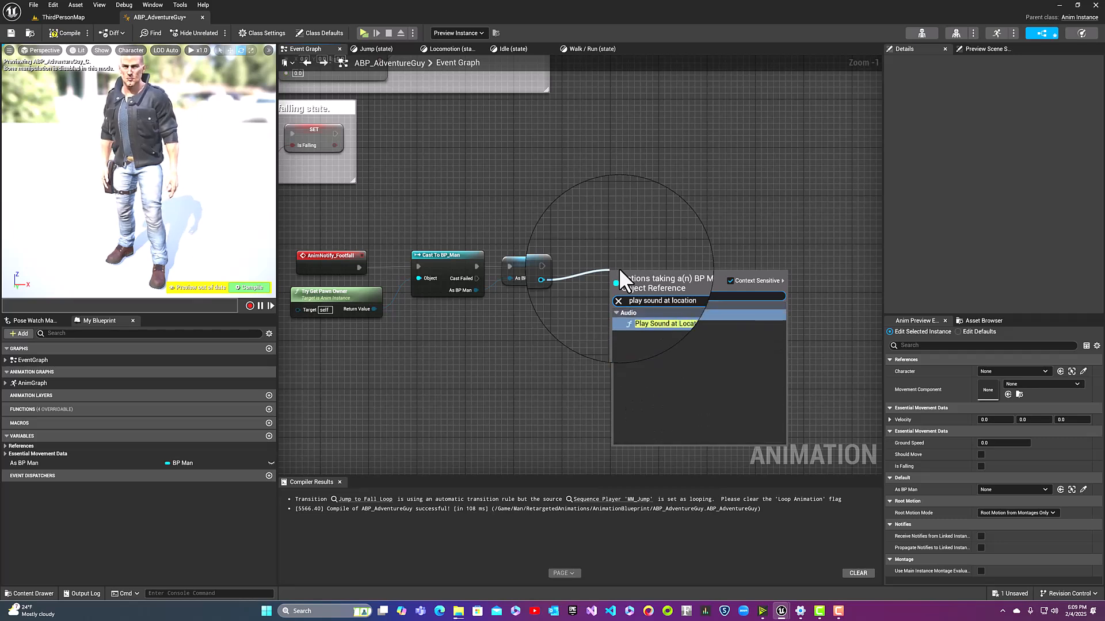
pyautogui.press('Return')
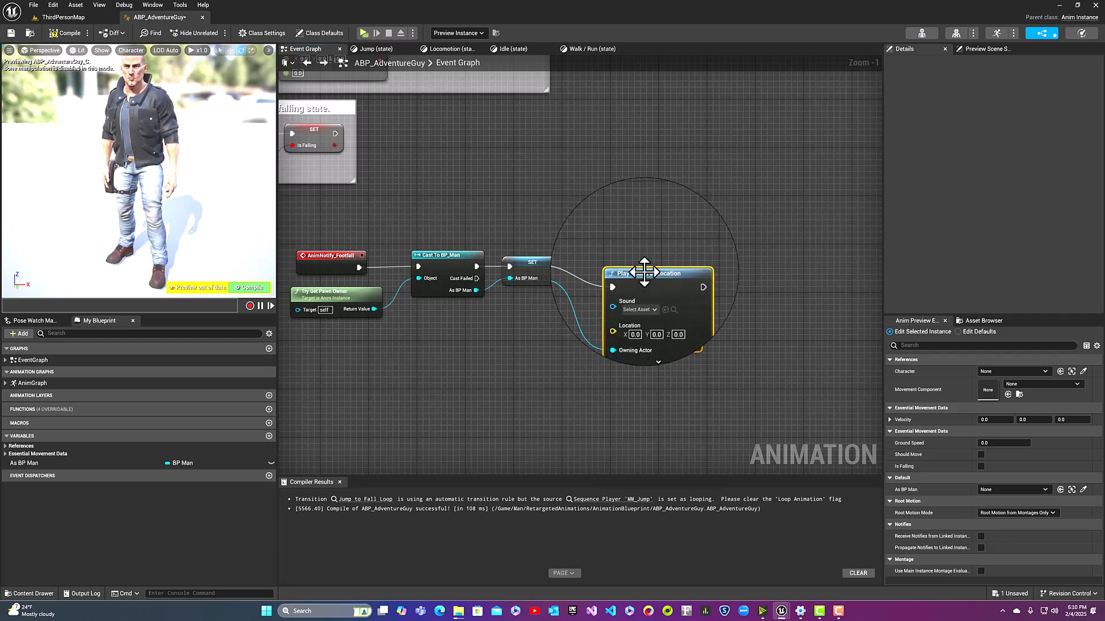
pyautogui.moveTo(648, 268); pyautogui.dragTo(642, 248)
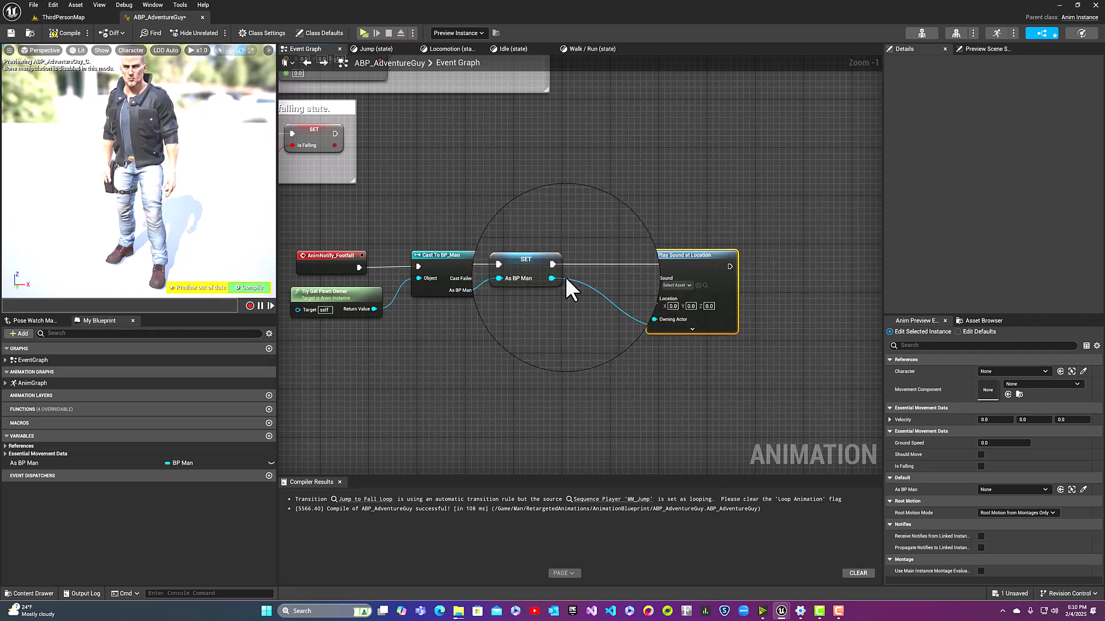
# Add a Get Actor Location node from the cast's As BP Man output and connect its return value to the sound node's Location
pyautogui.moveTo(554, 278); pyautogui.dragTo(533, 335)
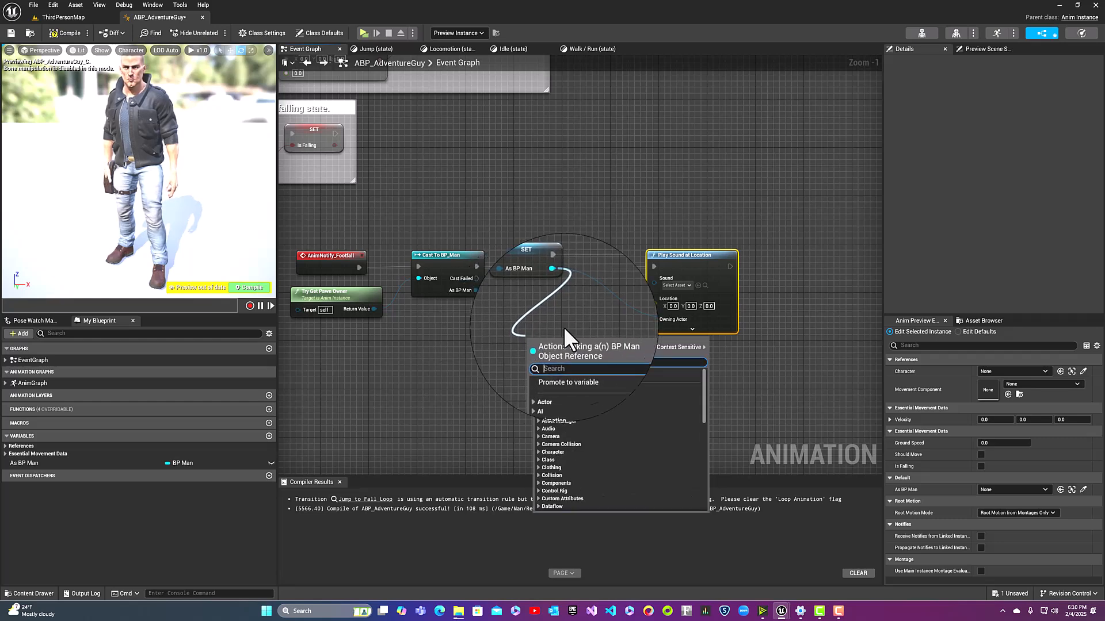
pyautogui.click(471, 316)
pyautogui.moveTo(477, 285); pyautogui.dragTo(527, 336)
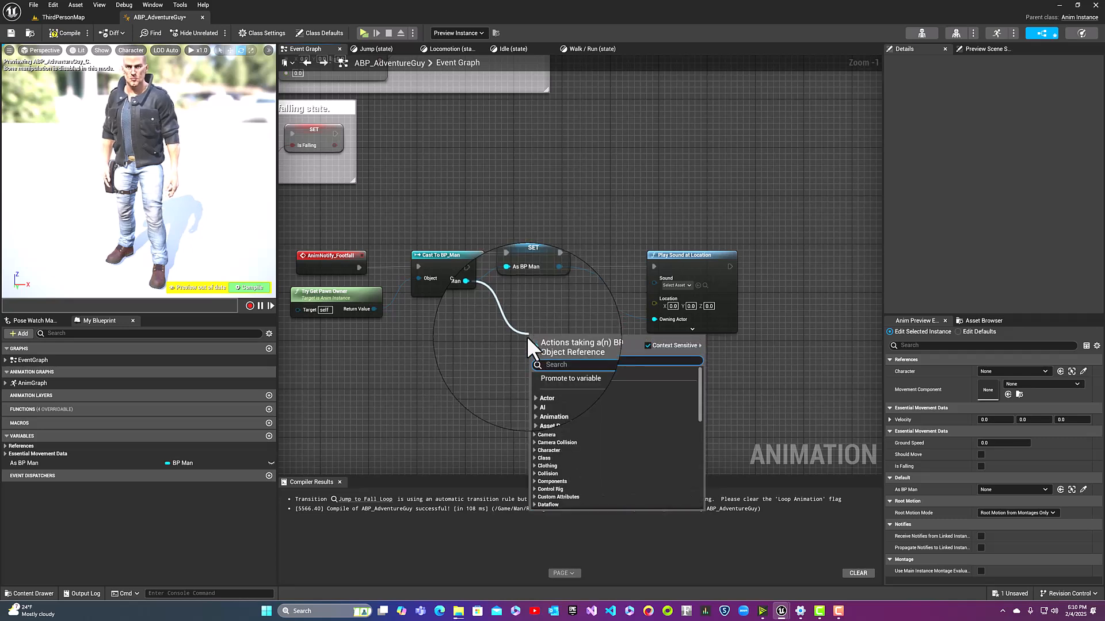
pyautogui.write('get actor location')
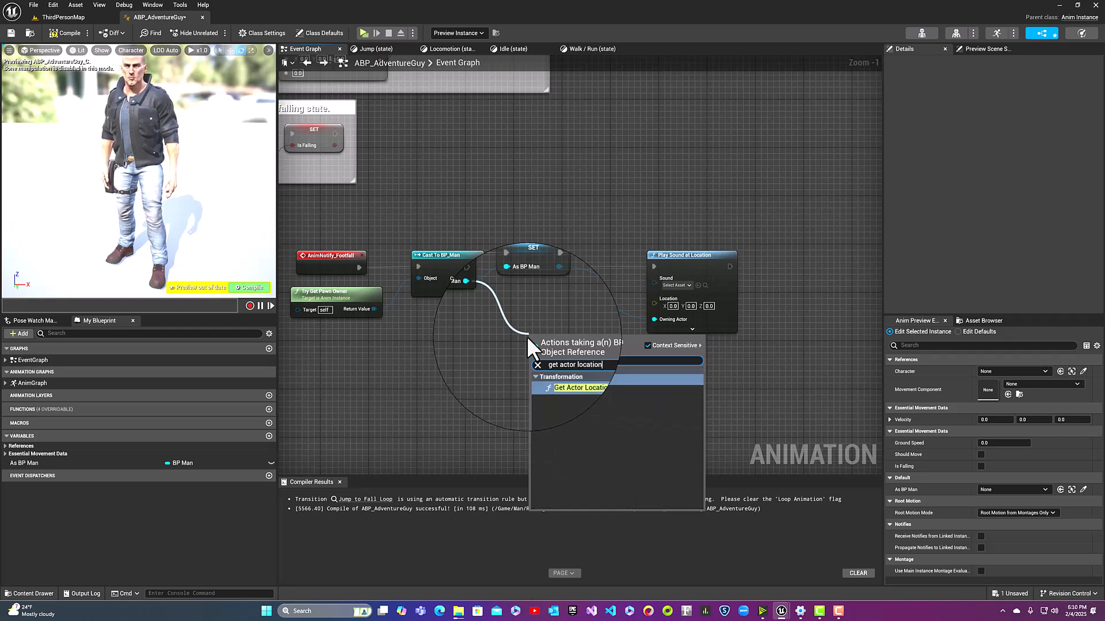
pyautogui.press('Return')
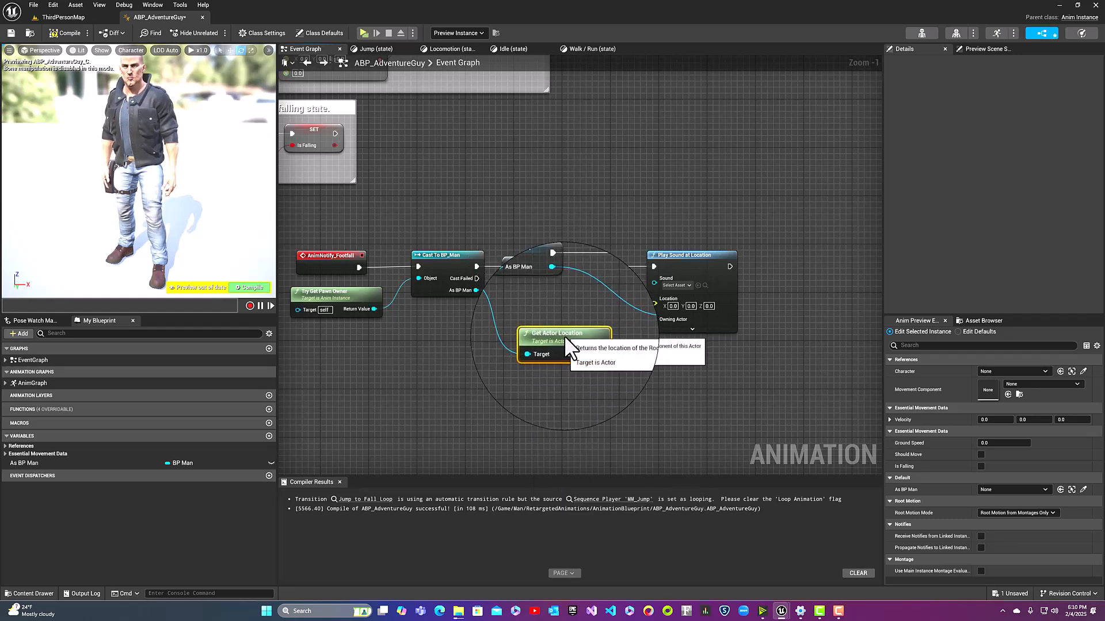
pyautogui.moveTo(561, 346); pyautogui.dragTo(656, 303)
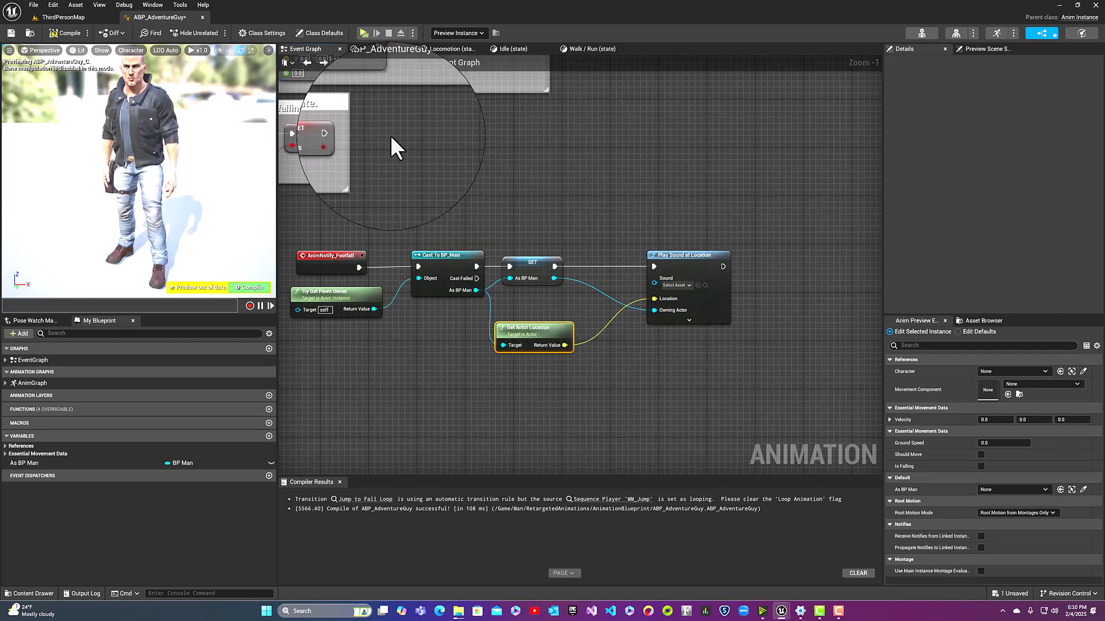
# Pick Footfall_1_Cue in the ImportedAudio/Footsteps folder and assign it as the Sound of the Play Sound at Location node
pyautogui.click(63, 17)
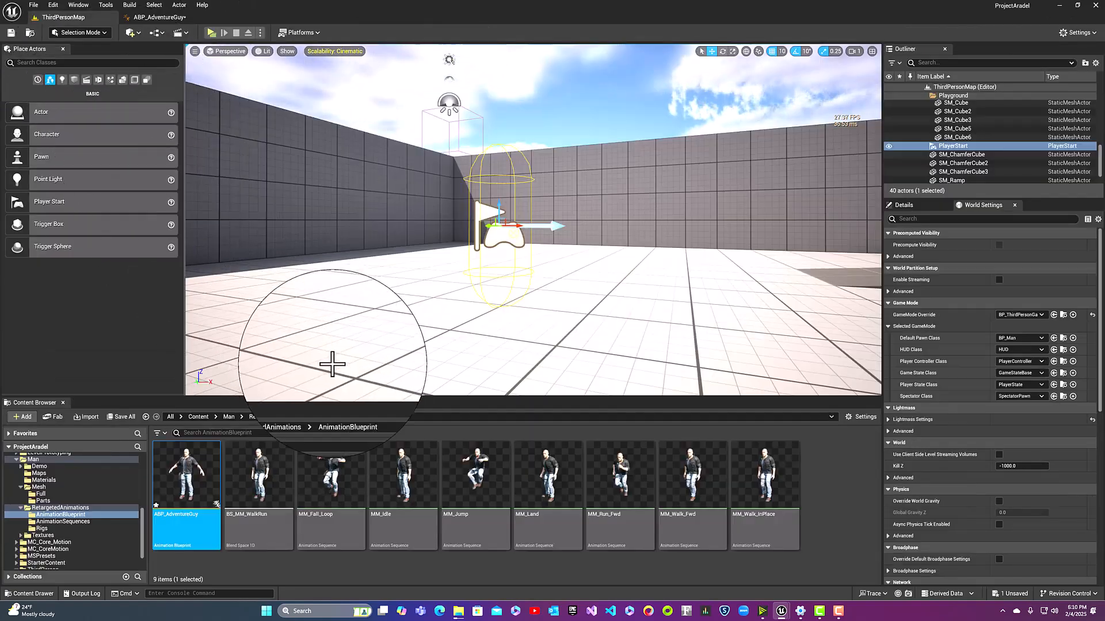
pyautogui.click(206, 416)
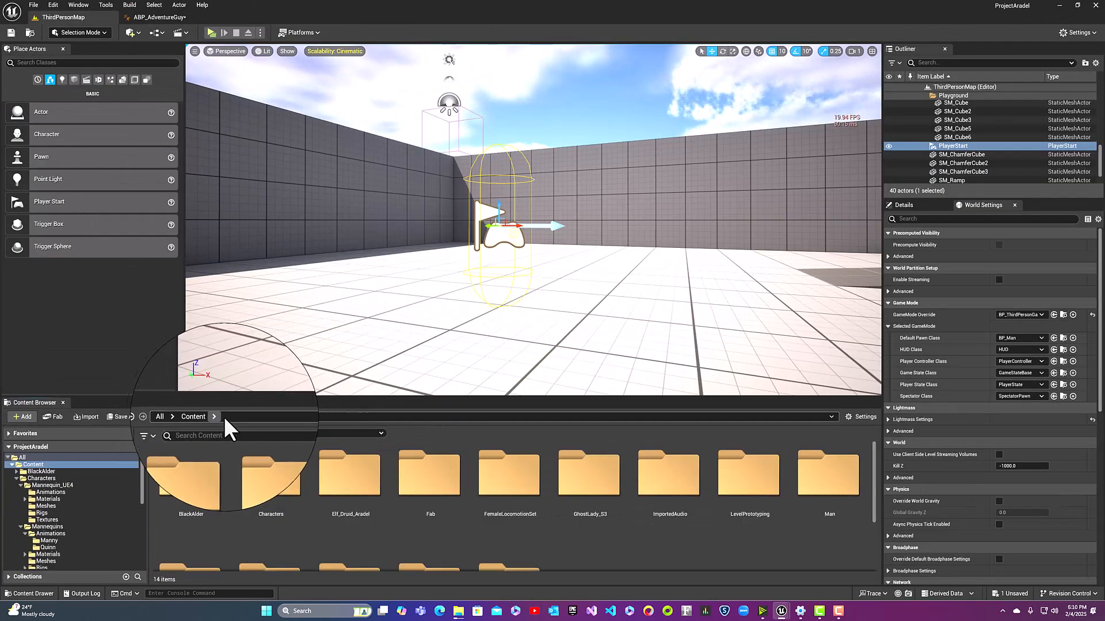
pyautogui.click(652, 467)
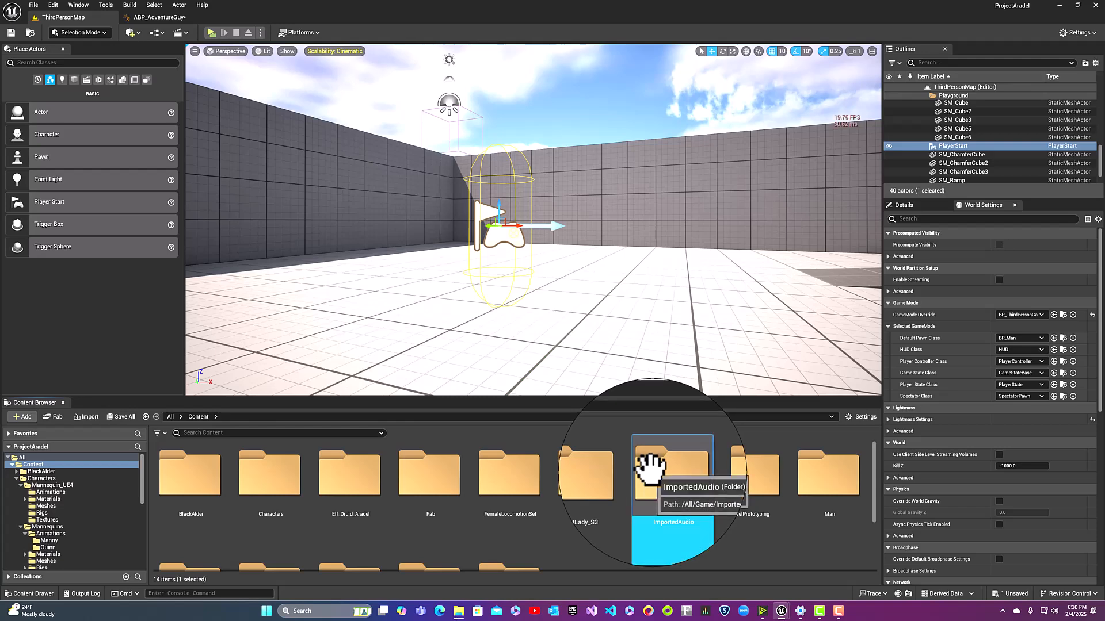
pyautogui.doubleClick(652, 468)
pyautogui.doubleClick(192, 468)
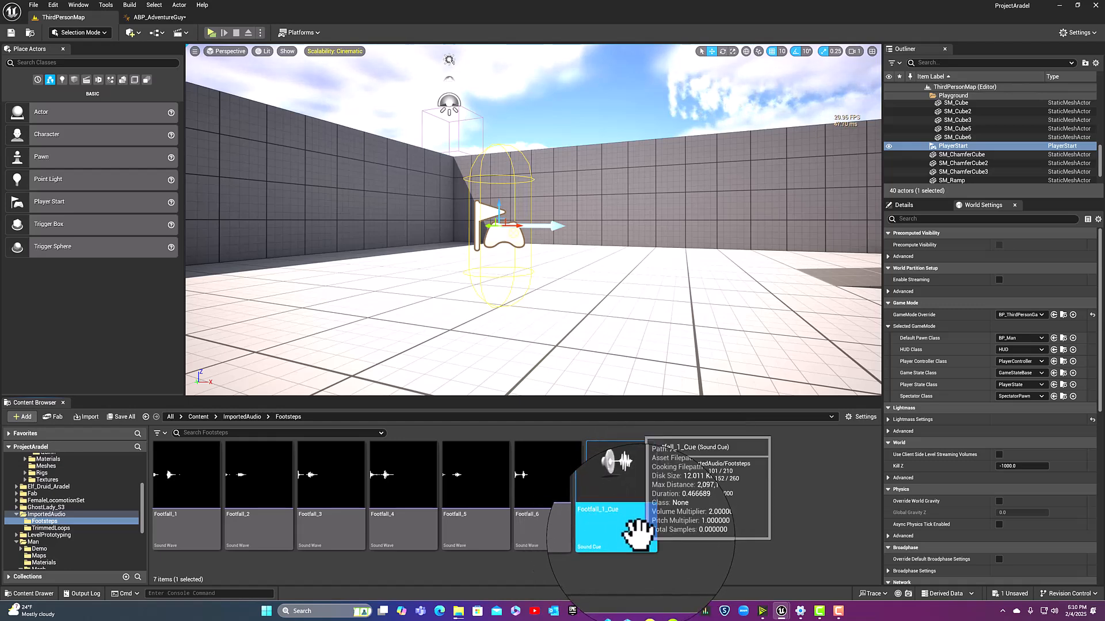
pyautogui.click(159, 16)
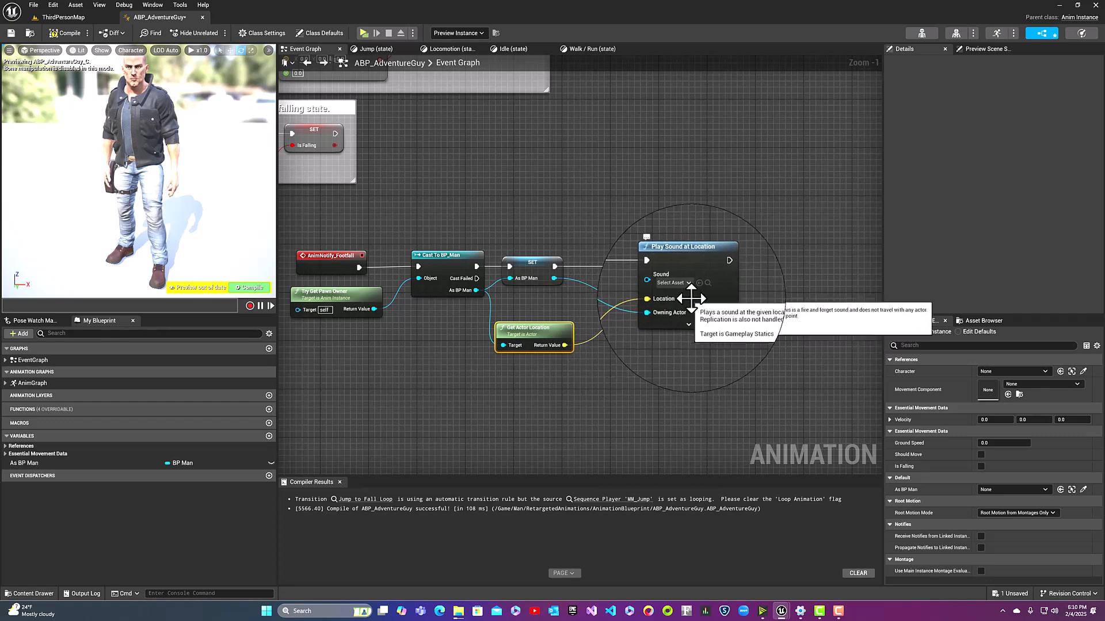
pyautogui.click(697, 285)
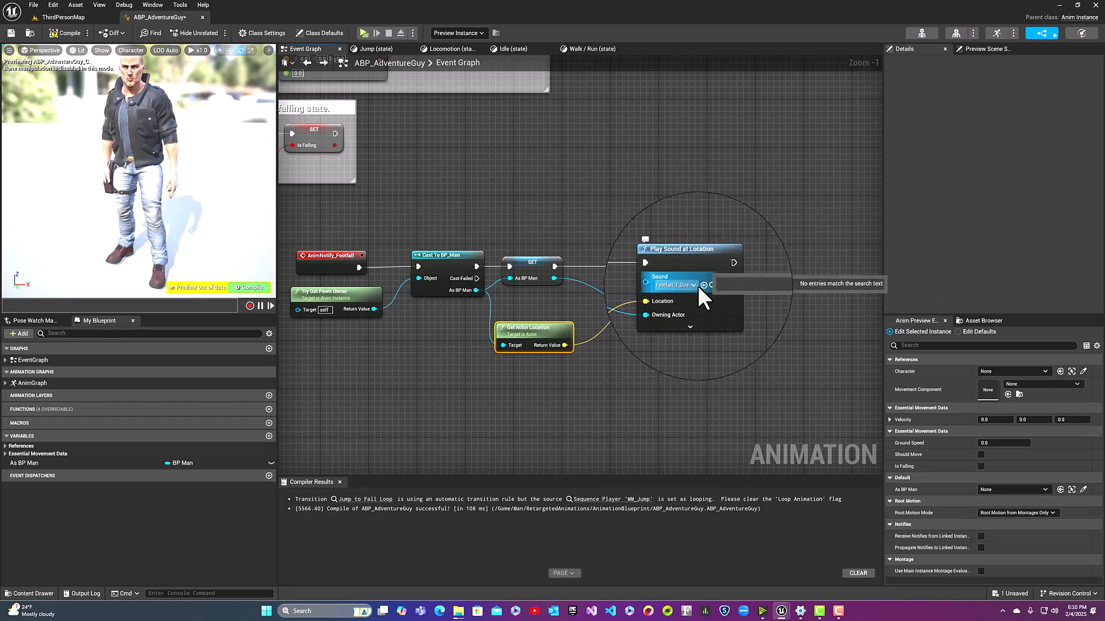
# Compile and save ABP_AdventureGuy, and start a play session of ThirdPersonMap
pyautogui.click(69, 33)
pyautogui.click(11, 33)
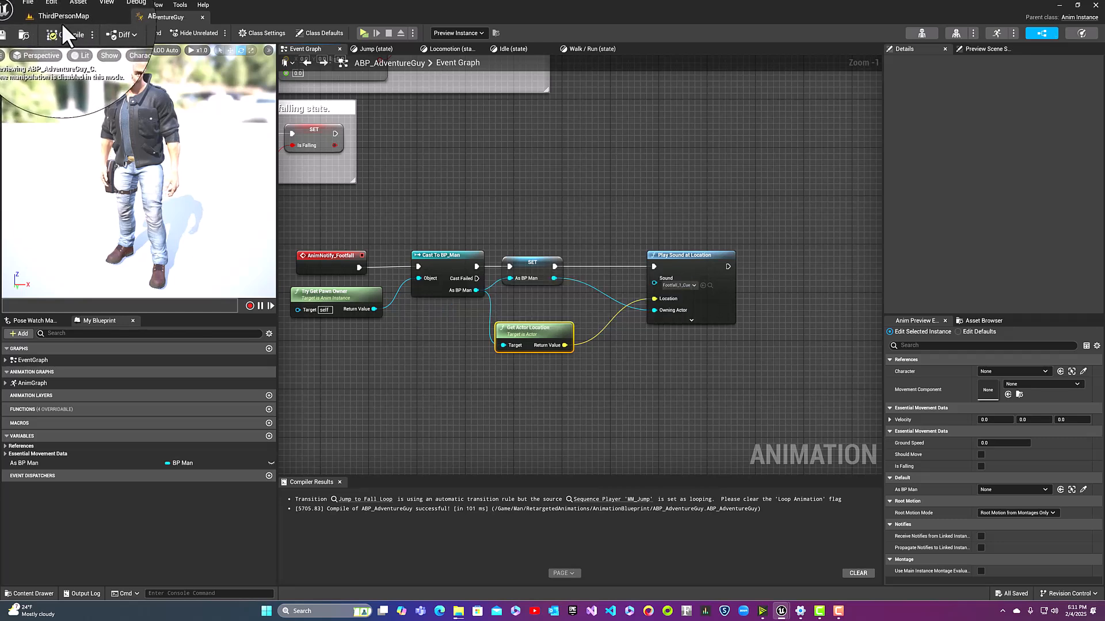
pyautogui.click(65, 14)
pyautogui.click(211, 33)
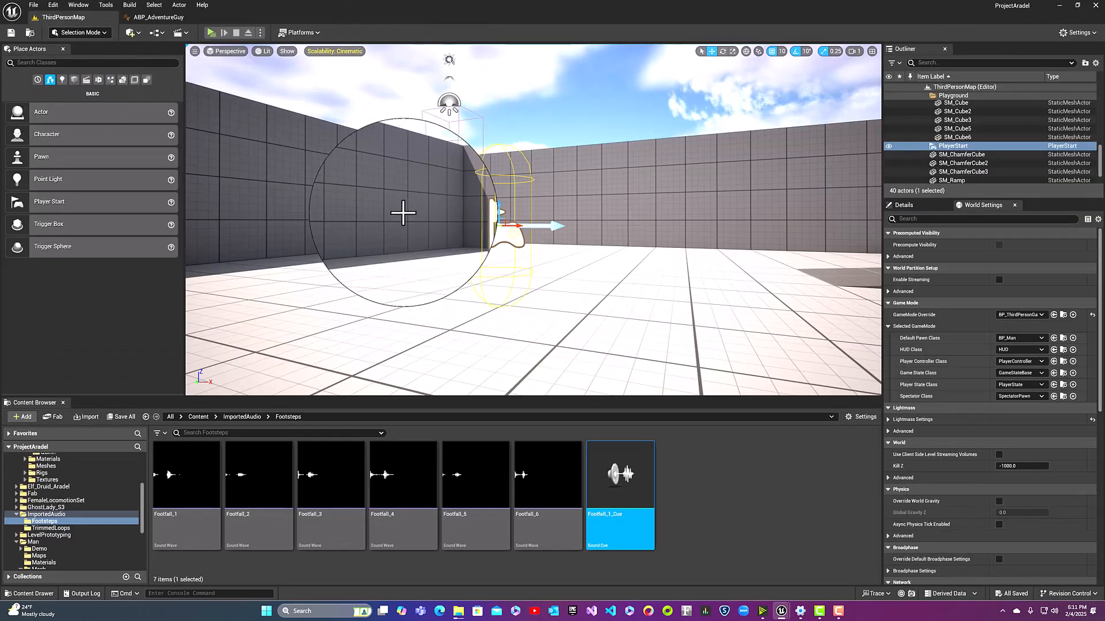
# Run and jump with the character around the level to check the footfall sounds, and end the play session
pyautogui.press('w')
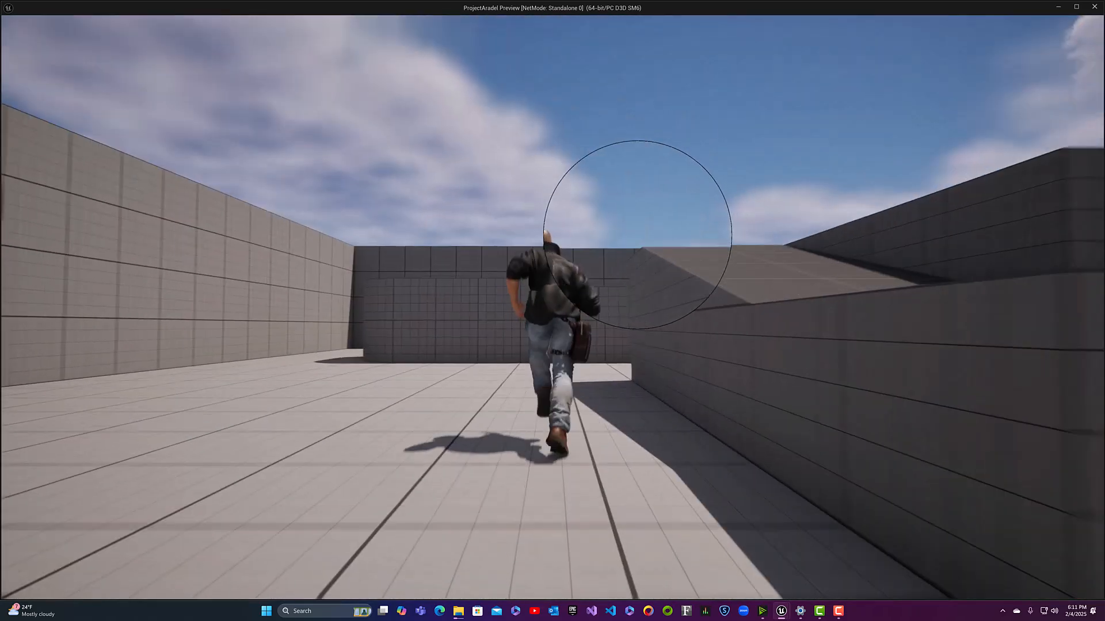
pyautogui.press('space')
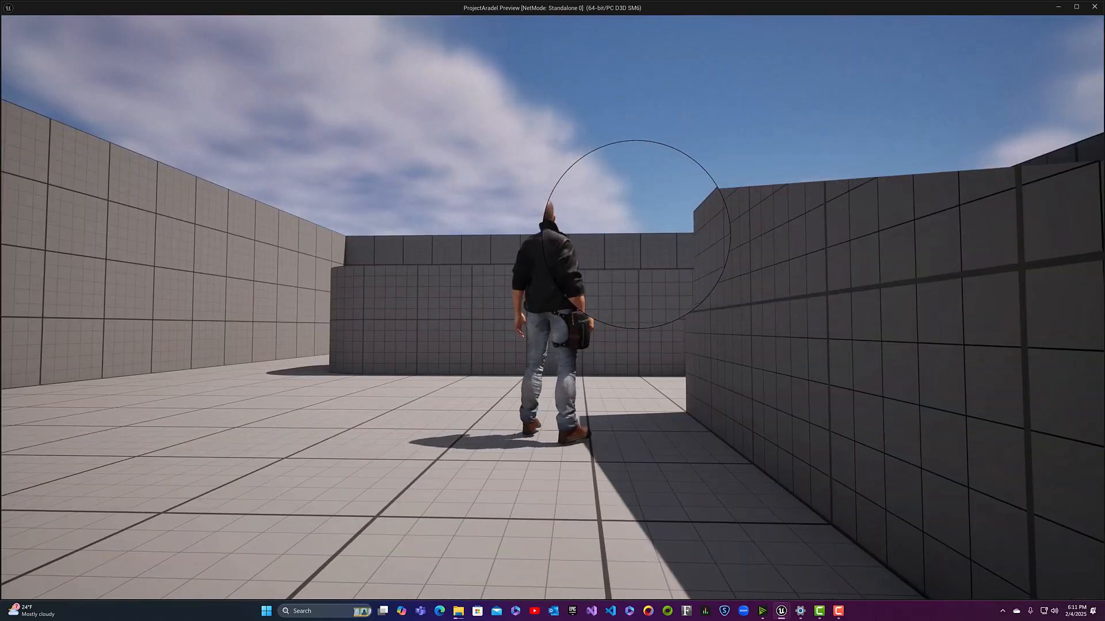
pyautogui.press('space')
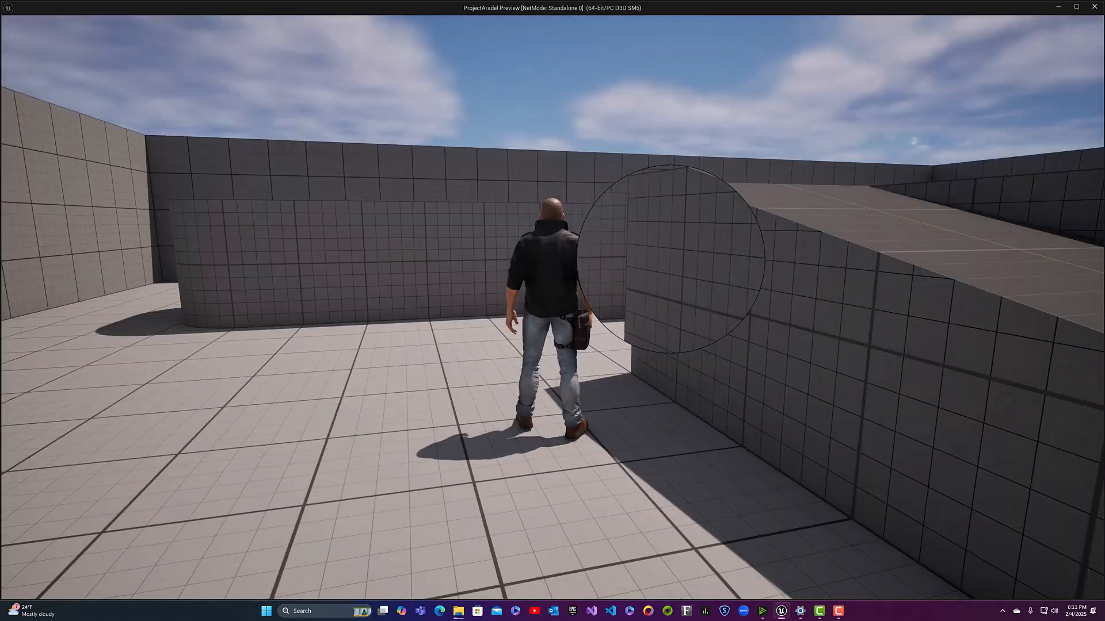
pyautogui.press('w')
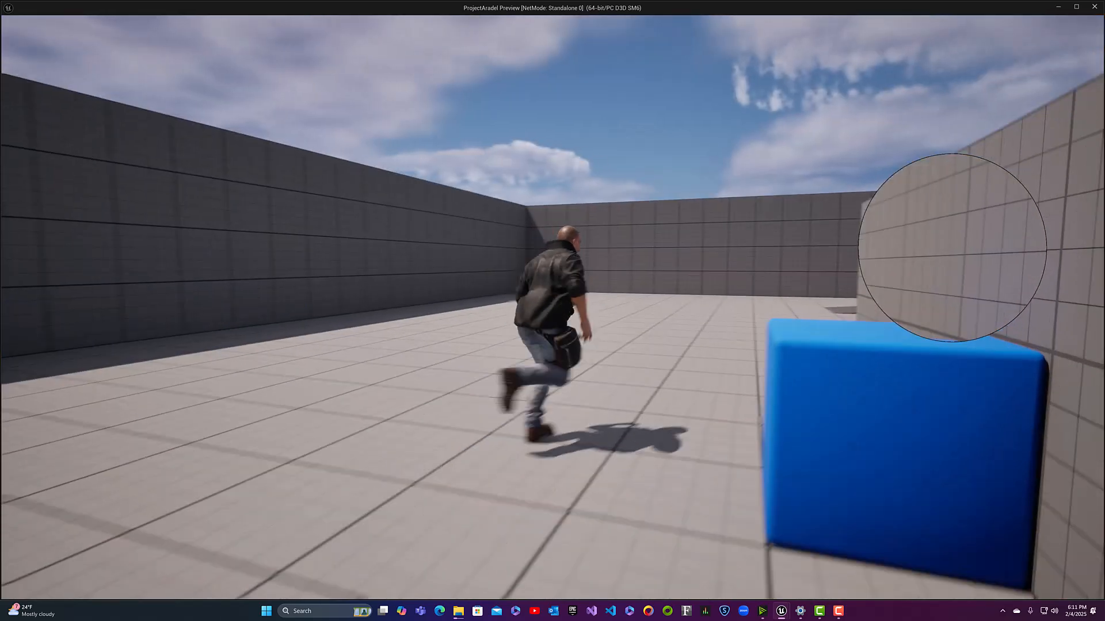
pyautogui.press('space')
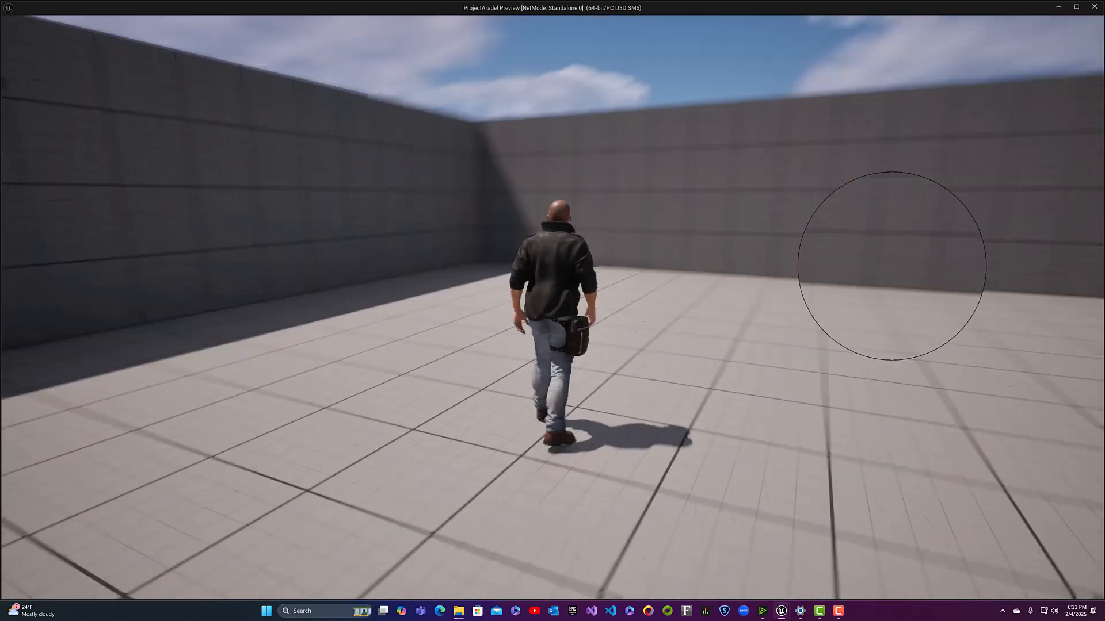
pyautogui.press('Escape')
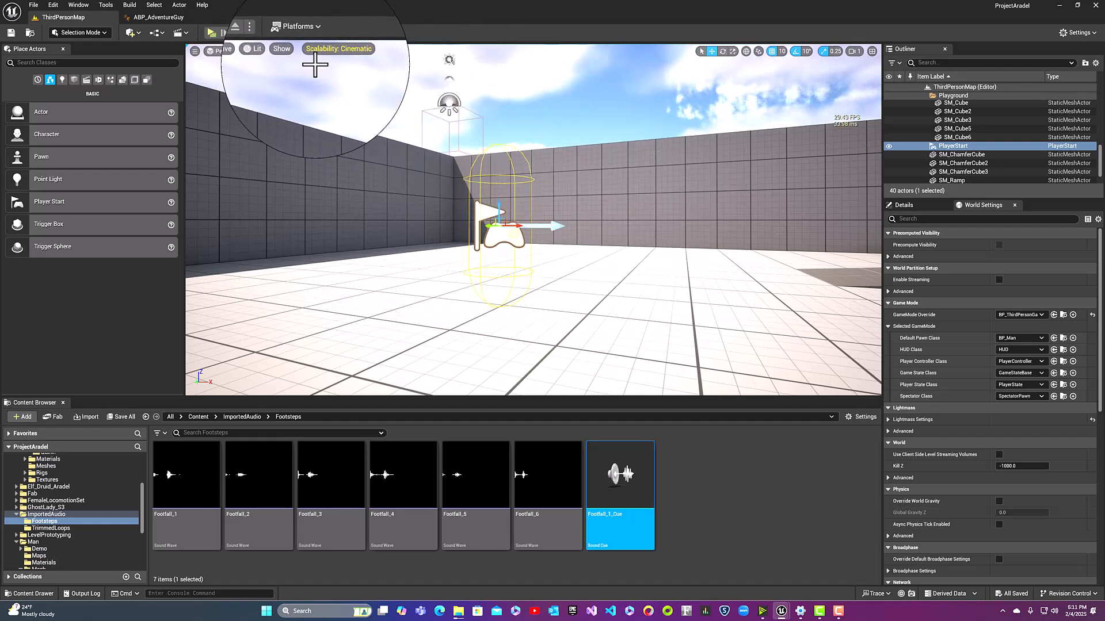
# Open the BP_Man blueprint from the ThirdPerson/Blueprints content folder
pyautogui.click(198, 416)
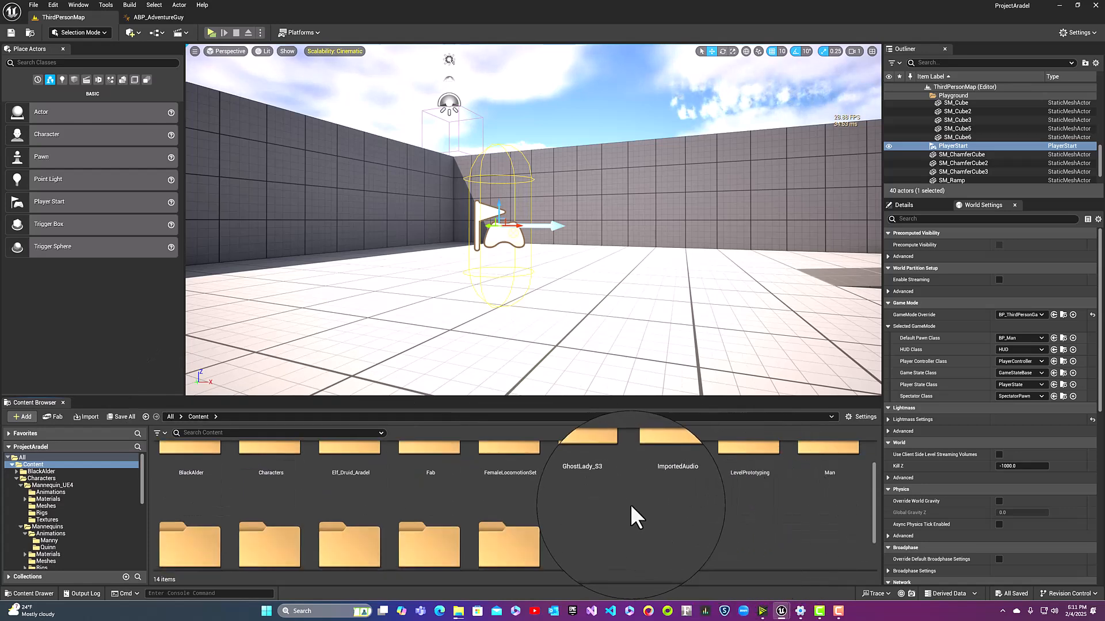
pyautogui.scroll(-2, 630, 505)
pyautogui.click(512, 505)
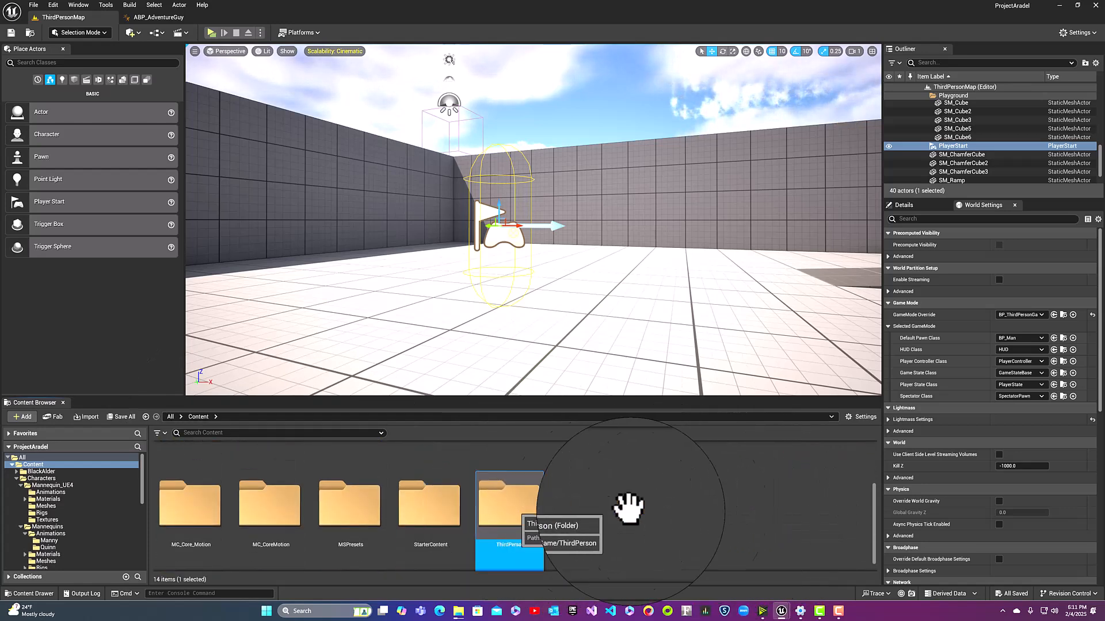
pyautogui.doubleClick(507, 504)
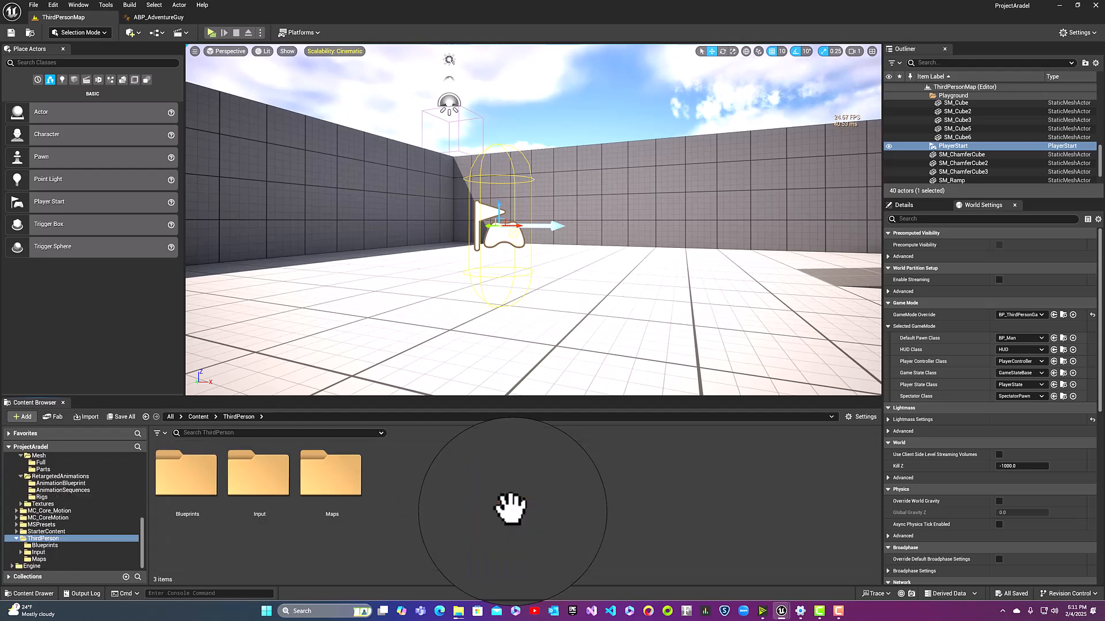
pyautogui.doubleClick(175, 476)
pyautogui.click(178, 470)
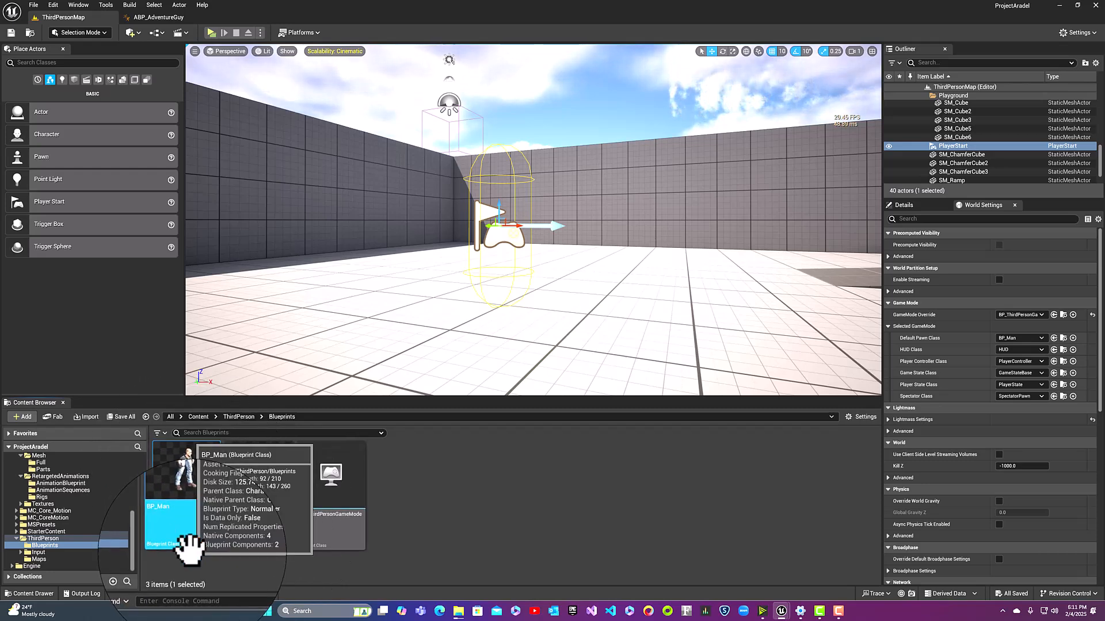
pyautogui.doubleClick(172, 520)
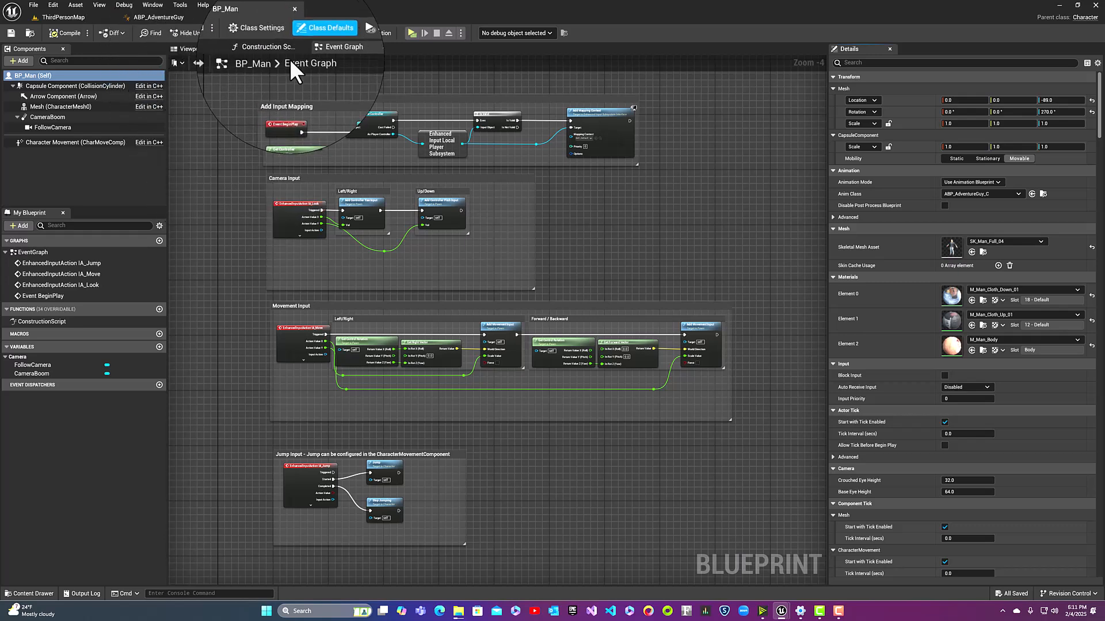
# Inspect BP_Man's character in the viewport and the input sections of its Event Graph
pyautogui.click(193, 48)
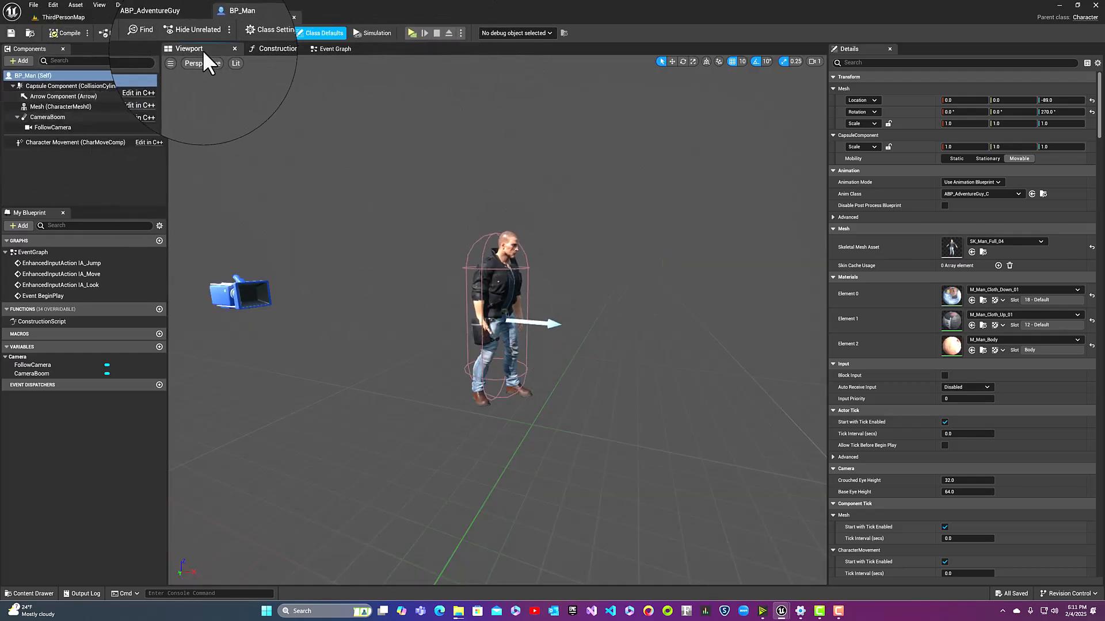
pyautogui.click(333, 49)
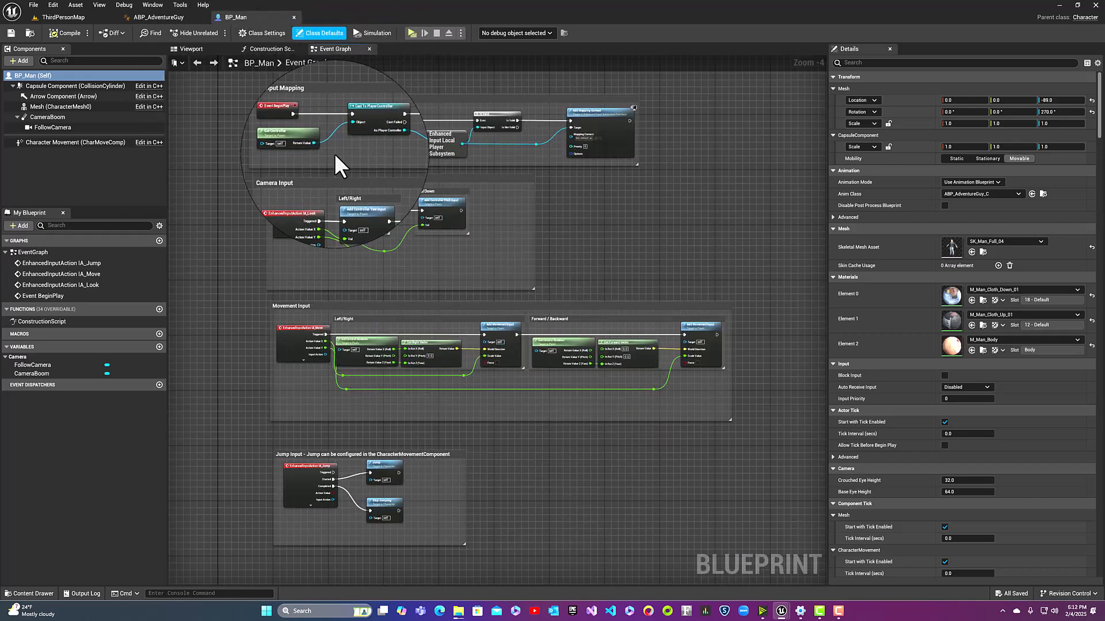
pyautogui.moveTo(482, 307); pyautogui.dragTo(531, 164, button='right')
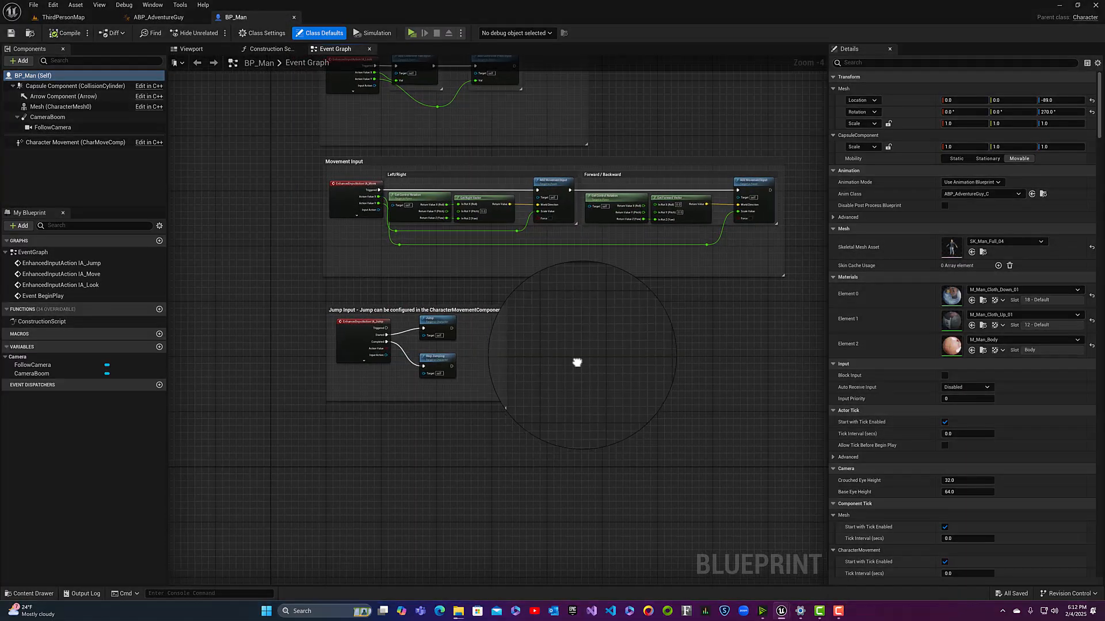
pyautogui.moveTo(575, 363); pyautogui.dragTo(590, 167, button='right')
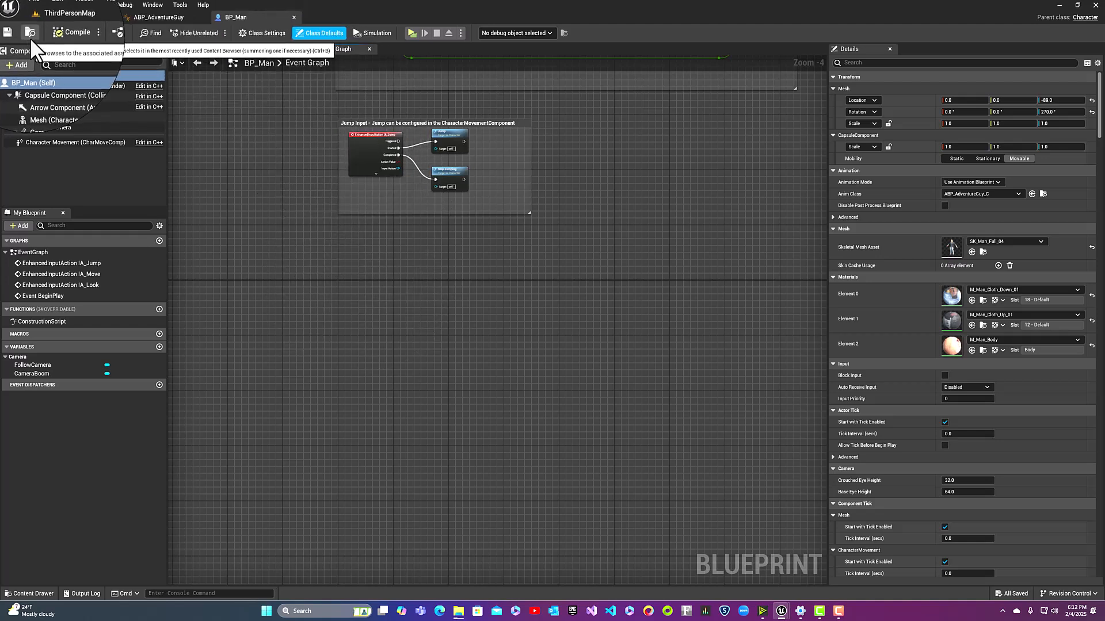
# Return to ThirdPersonMap and look through the animations in the Man/Demo/Animations content folder
pyautogui.click(61, 17)
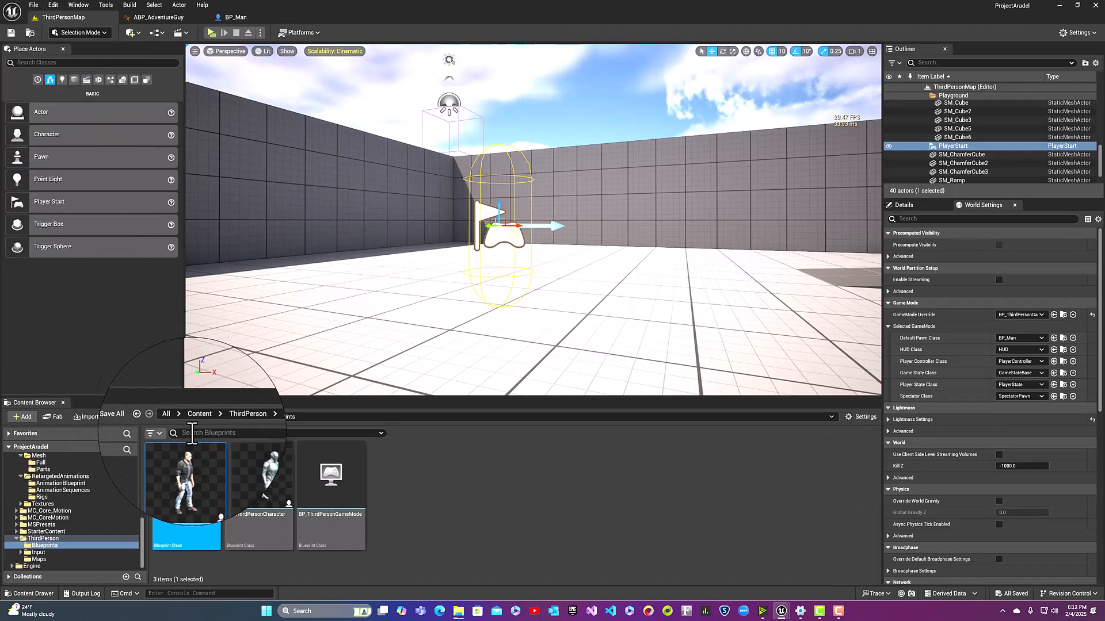
pyautogui.click(196, 415)
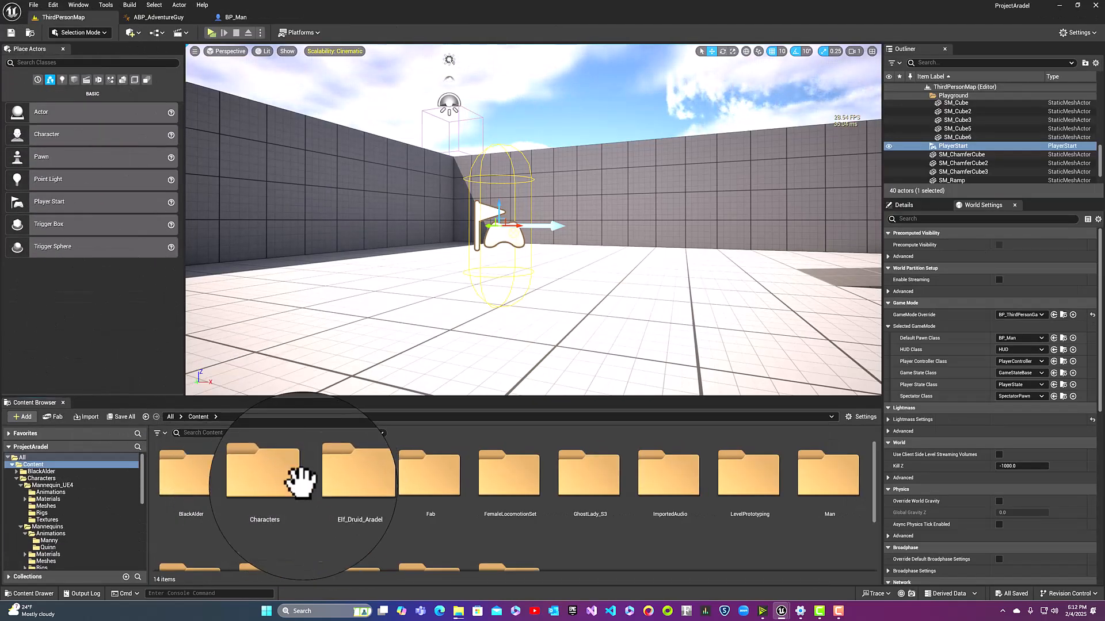
pyautogui.scroll(-3, 317, 478)
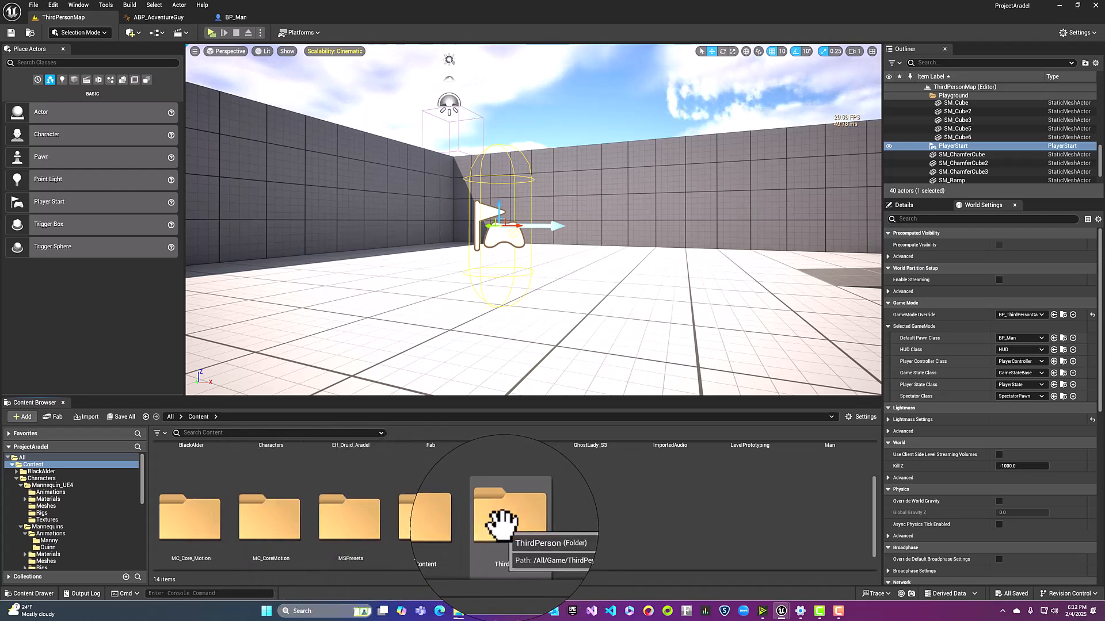
pyautogui.scroll(3, 456, 524)
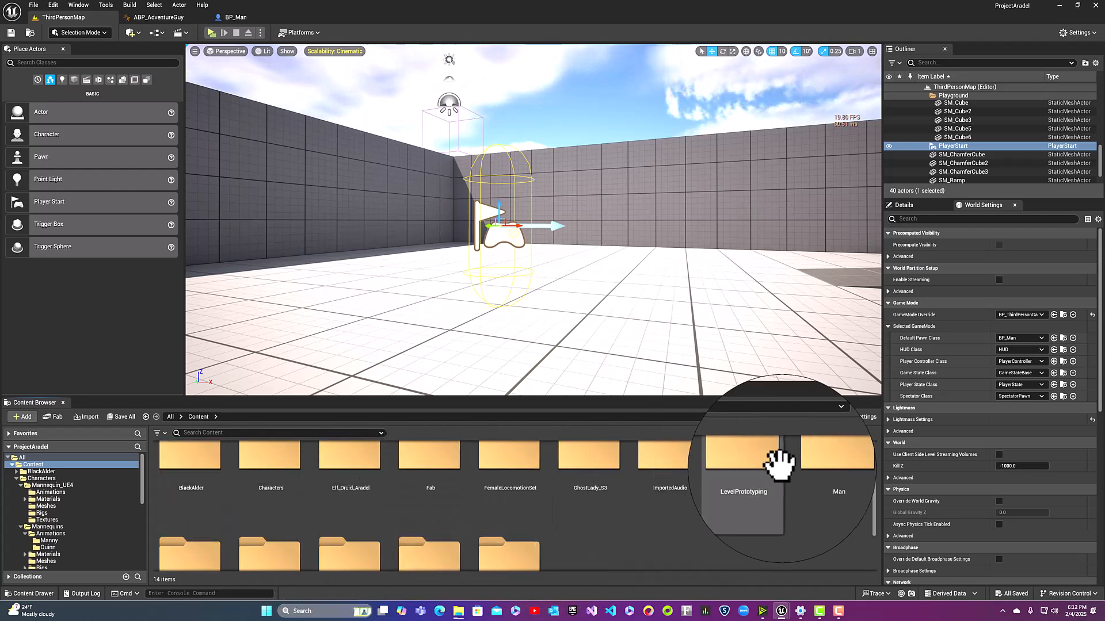
pyautogui.doubleClick(810, 458)
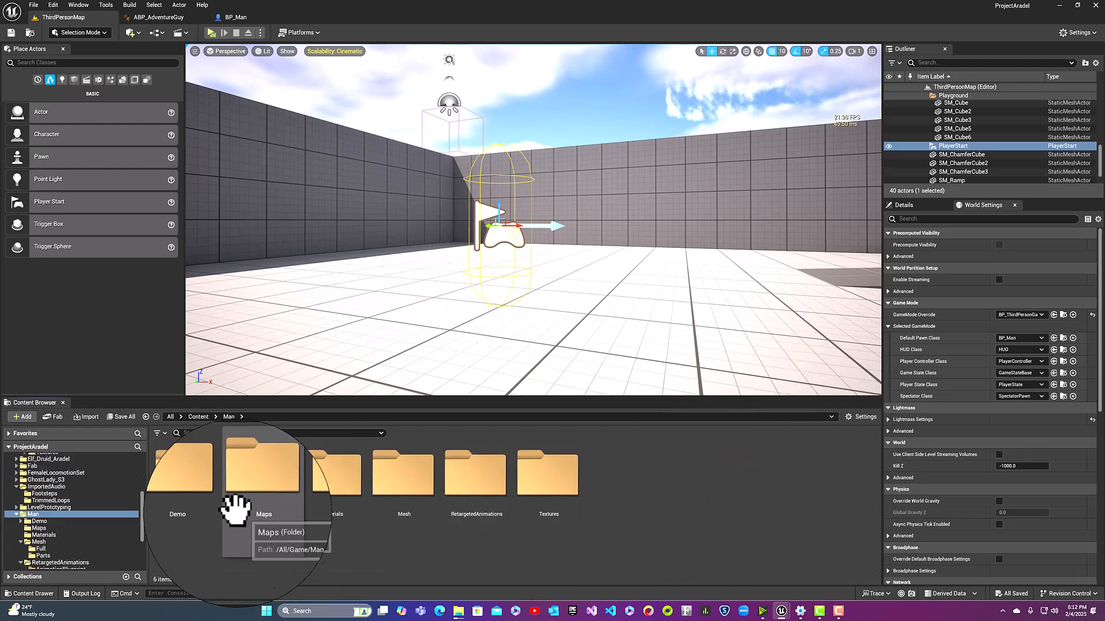
pyautogui.doubleClick(217, 475)
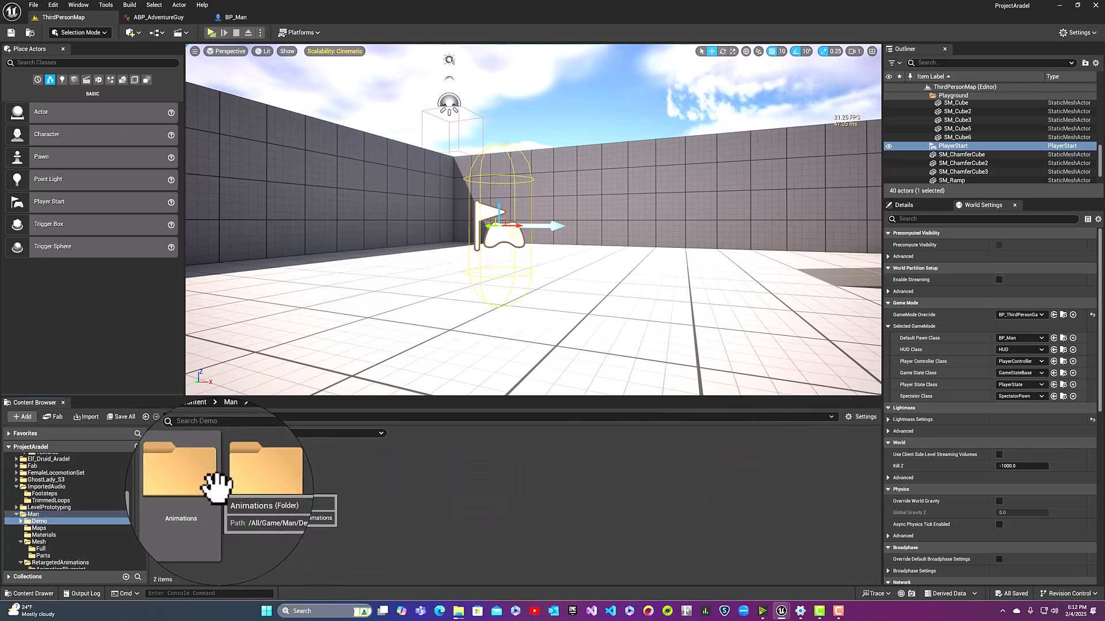
pyautogui.doubleClick(214, 484)
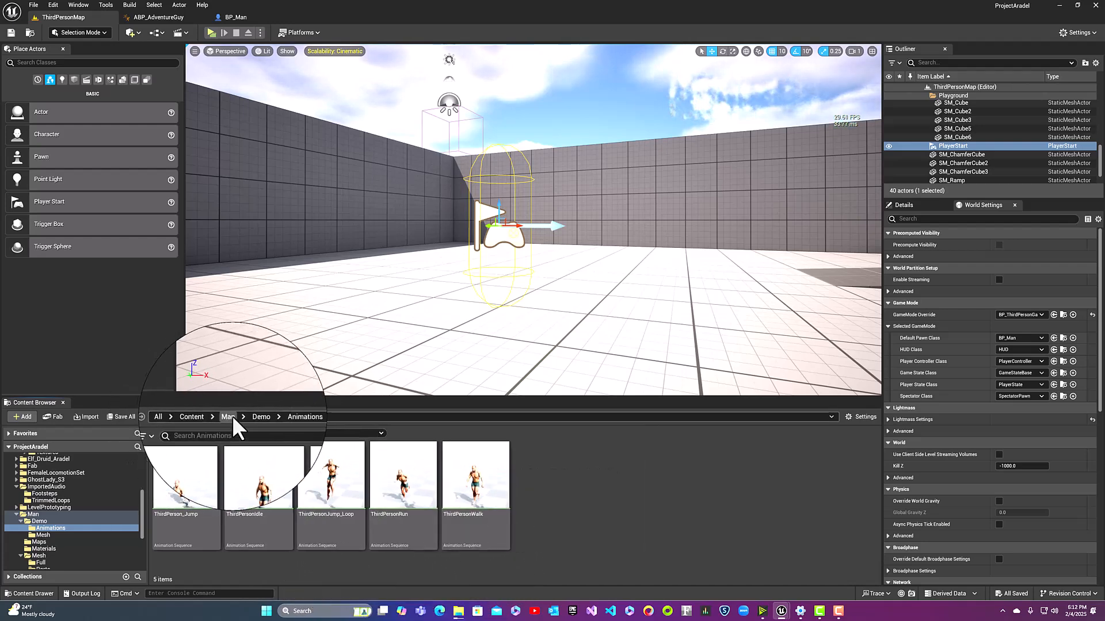
# Open the BS_MM_WalkRun blend space from Man/RetargetedAnimations/AnimationBlueprint, examine its samples along the Speed axis, and close it
pyautogui.click(196, 416)
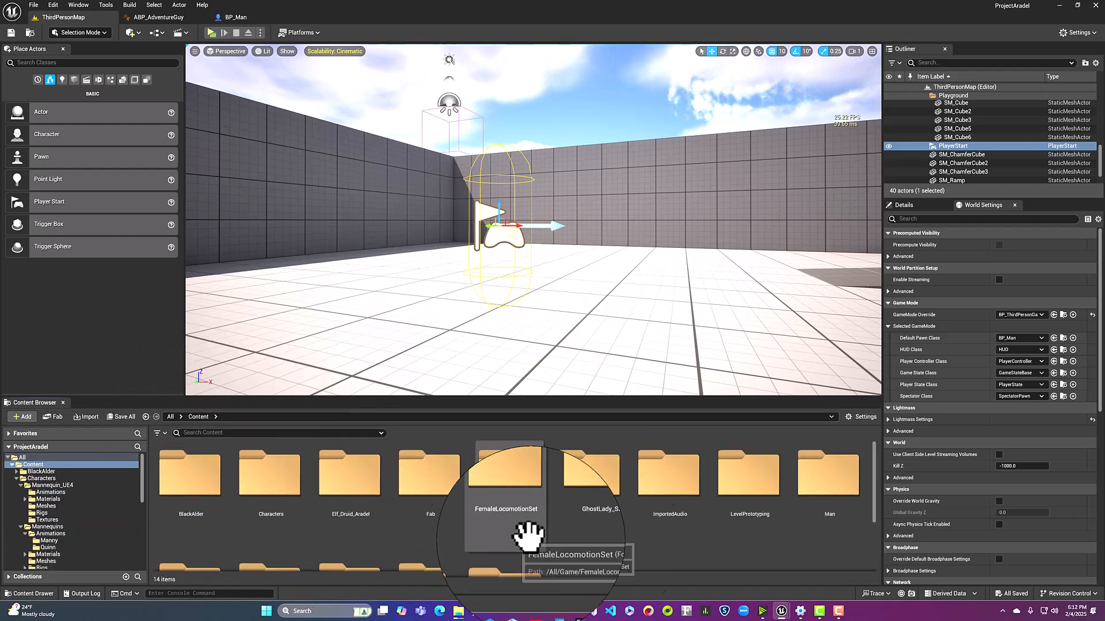
pyautogui.doubleClick(821, 473)
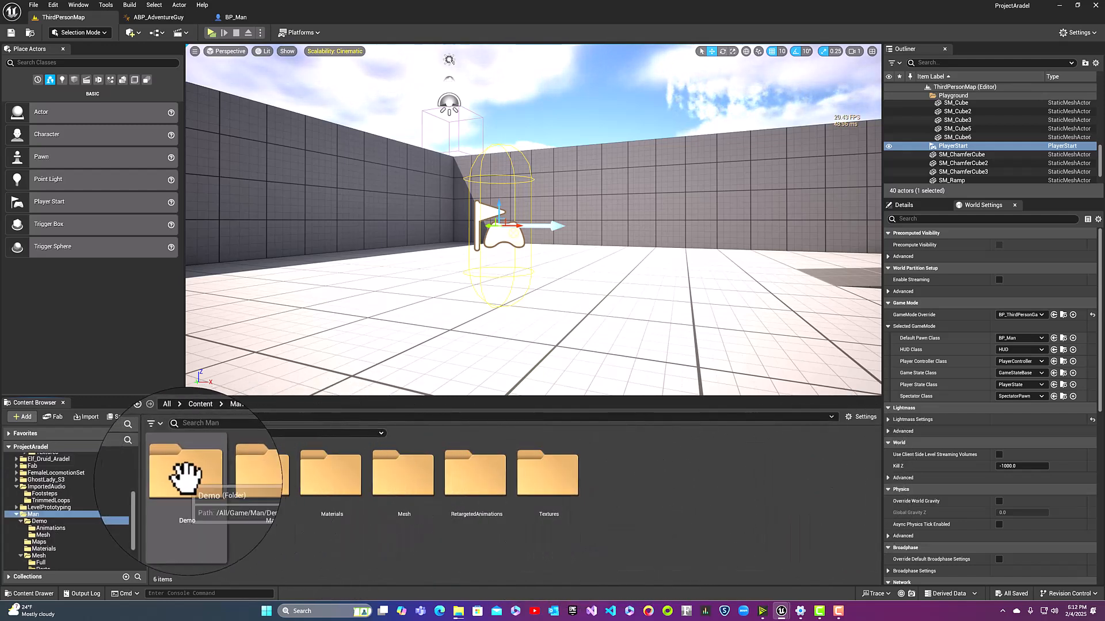
pyautogui.click(480, 478)
pyautogui.doubleClick(481, 478)
pyautogui.doubleClick(198, 474)
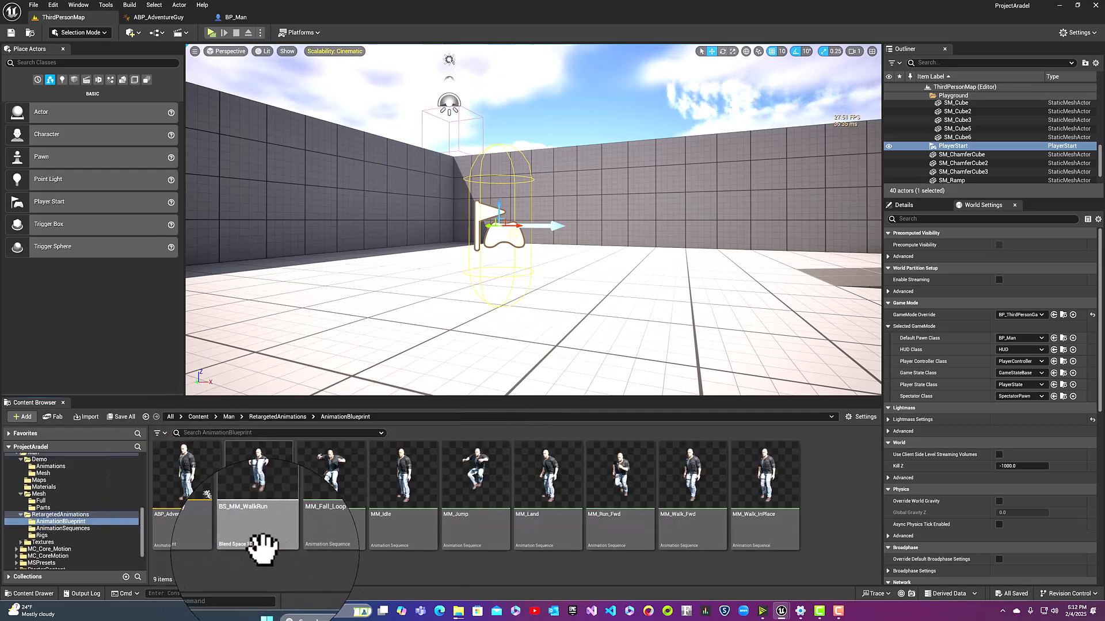
pyautogui.doubleClick(239, 541)
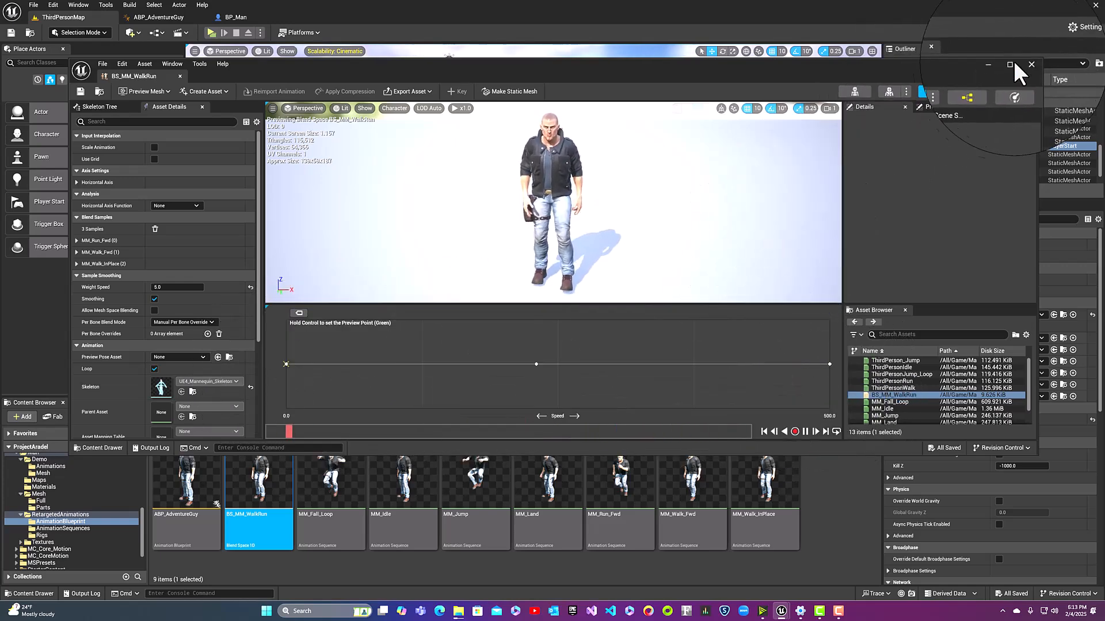
pyautogui.click(1028, 62)
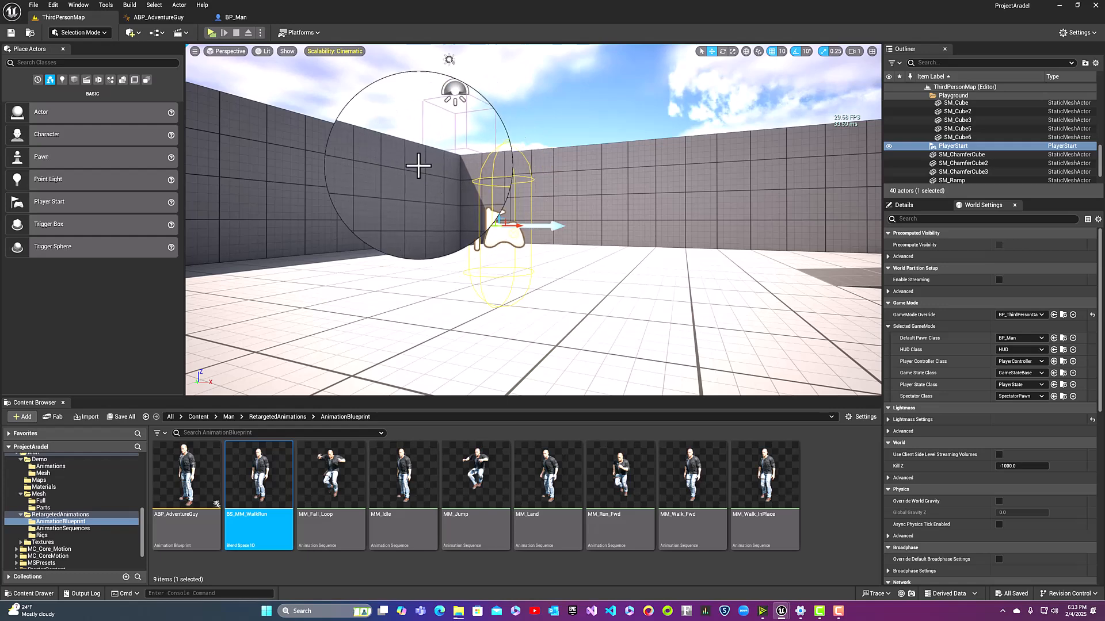
# Set the Max Walk Speed of BP_Man's Character Movement component to 230 cm/s, and compile and save the blueprint
pyautogui.click(230, 17)
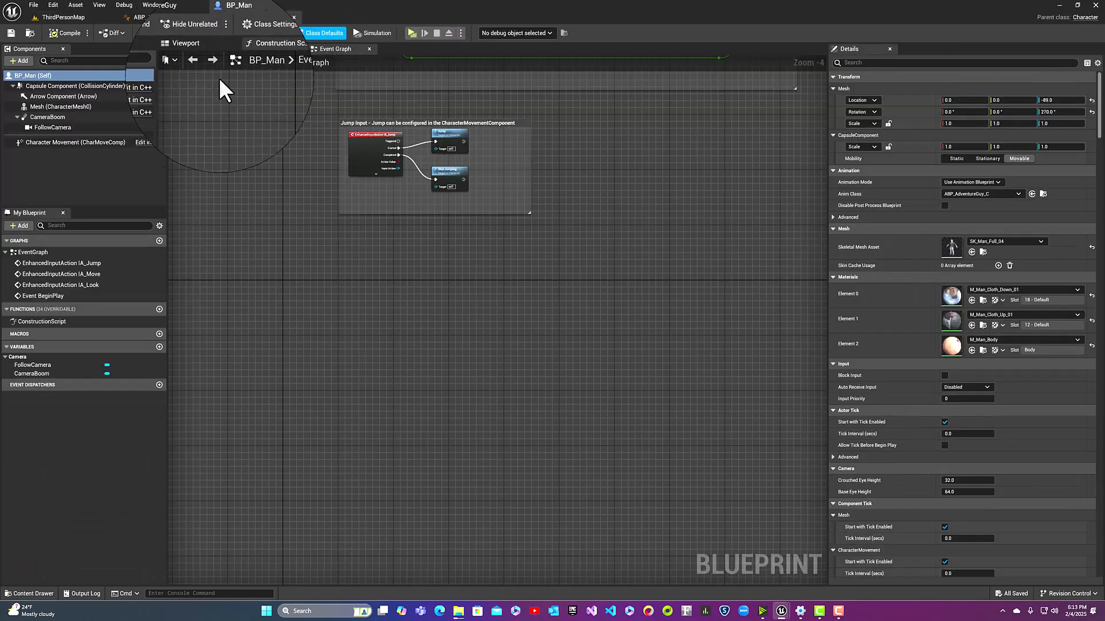
pyautogui.click(42, 143)
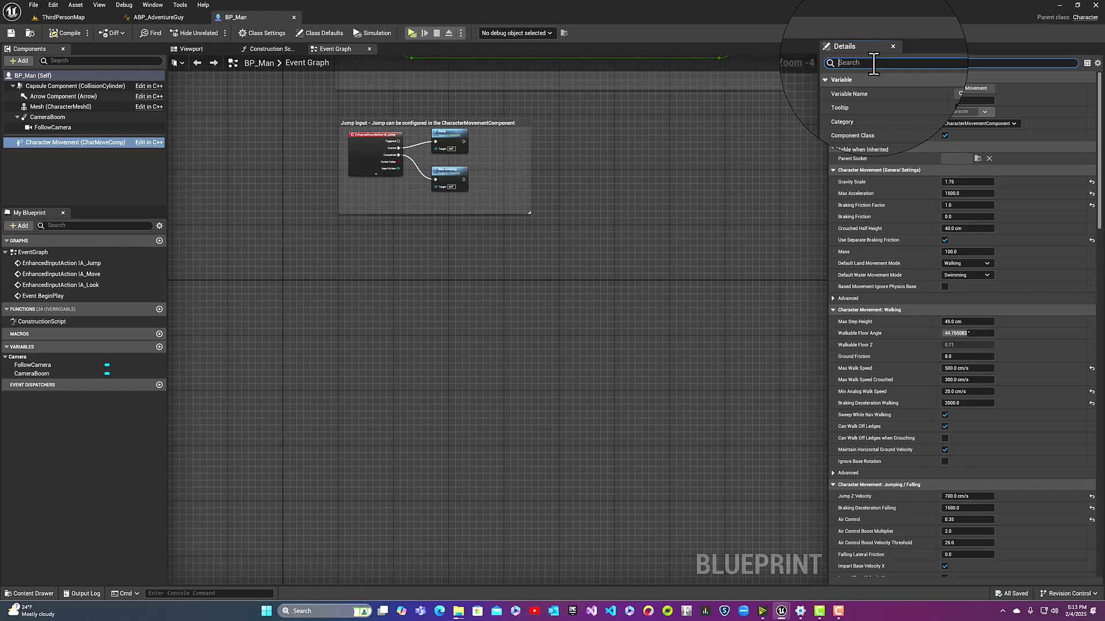
pyautogui.write('ax walk speed')
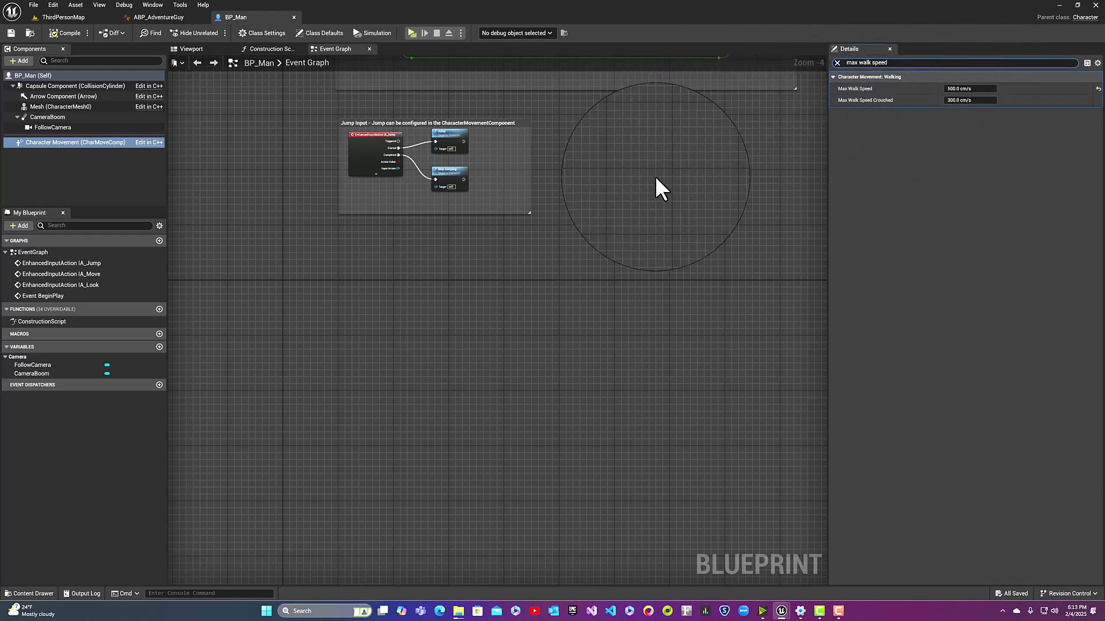
pyautogui.click(837, 62)
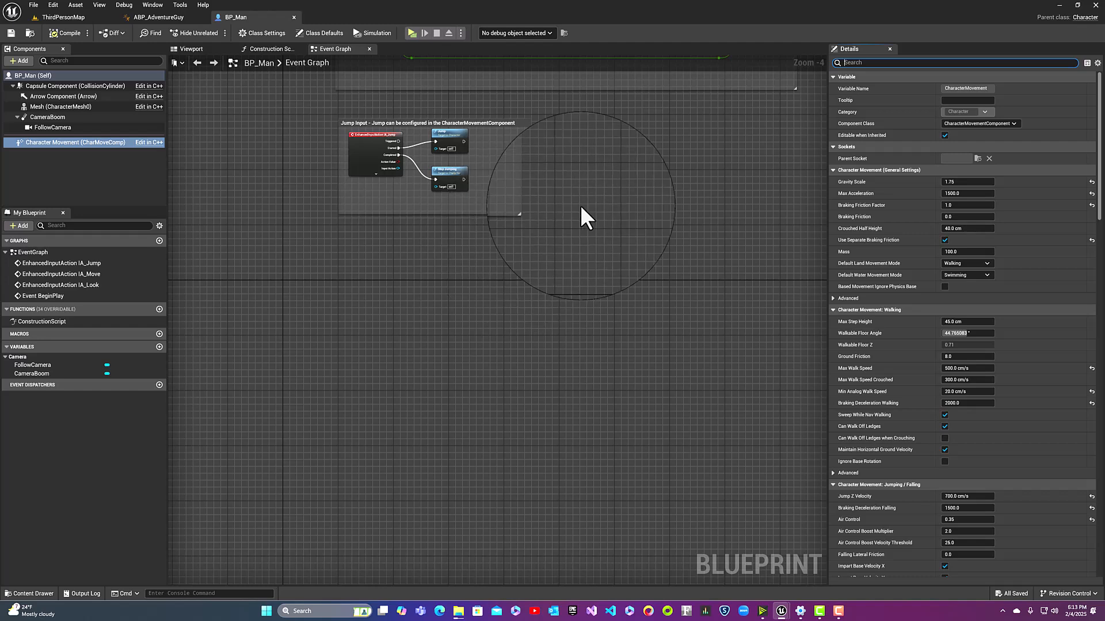
pyautogui.write('max walk')
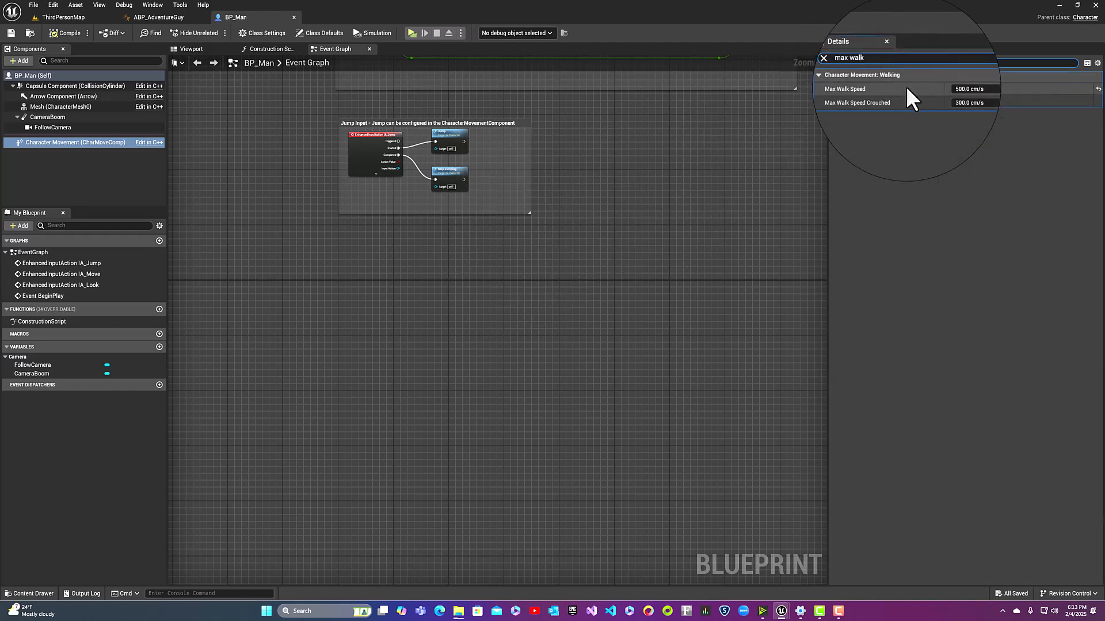
pyautogui.click(952, 88)
pyautogui.write('2')
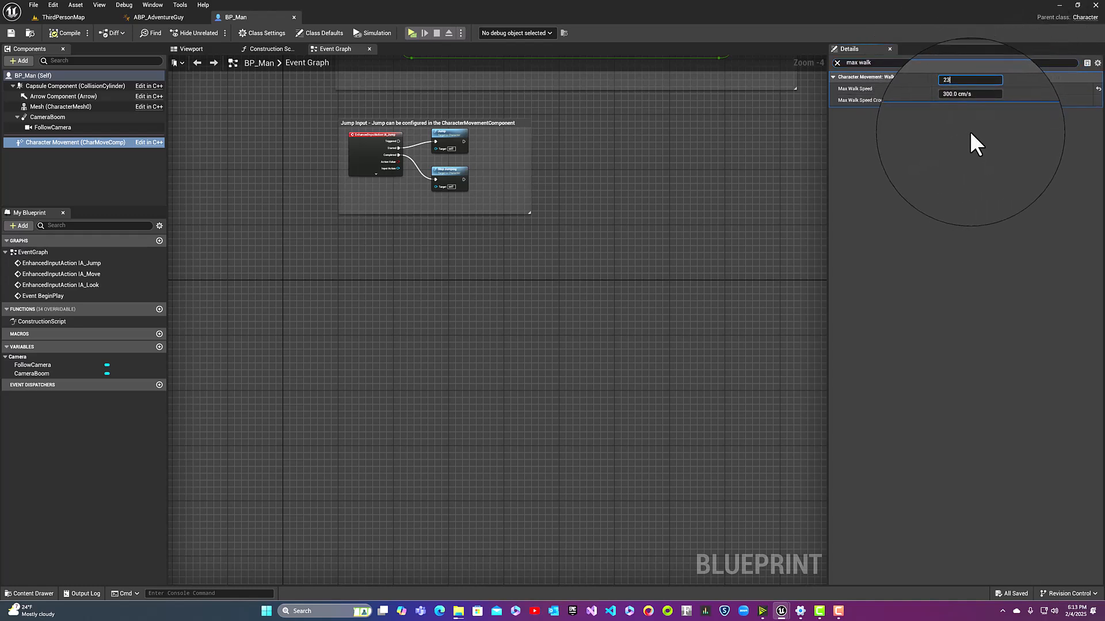
pyautogui.write('3')
pyautogui.press('Return')
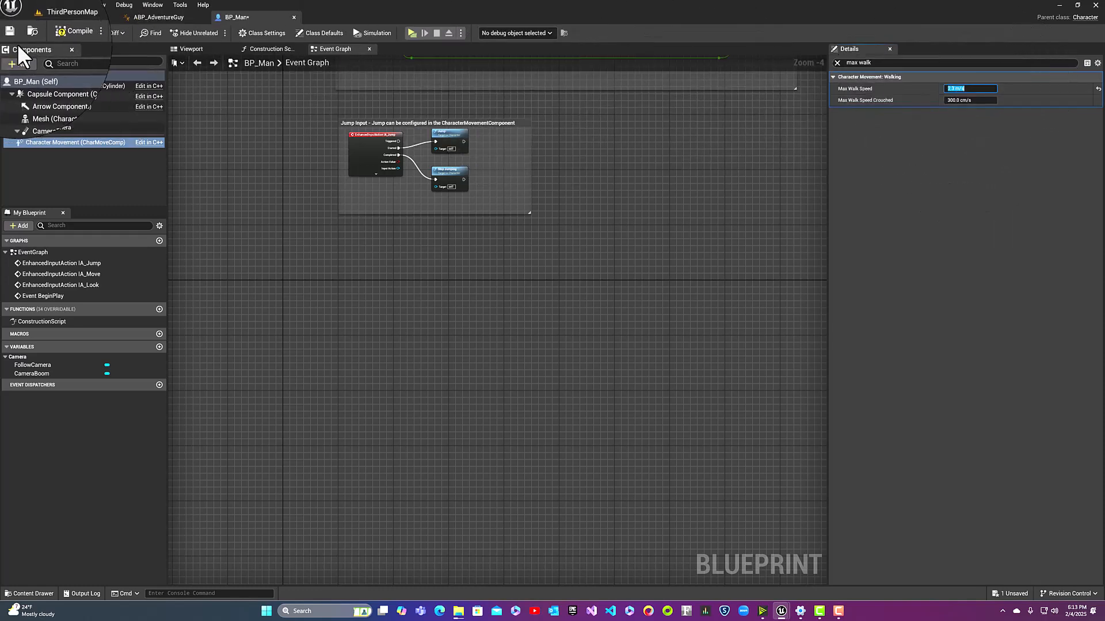
pyautogui.click(66, 32)
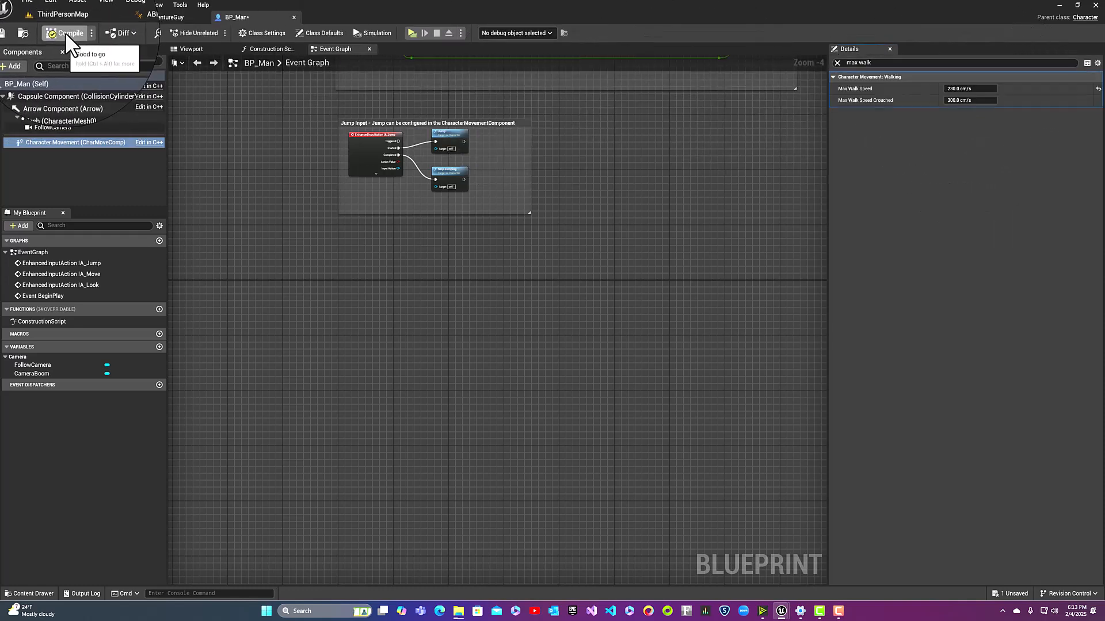
pyautogui.click(11, 33)
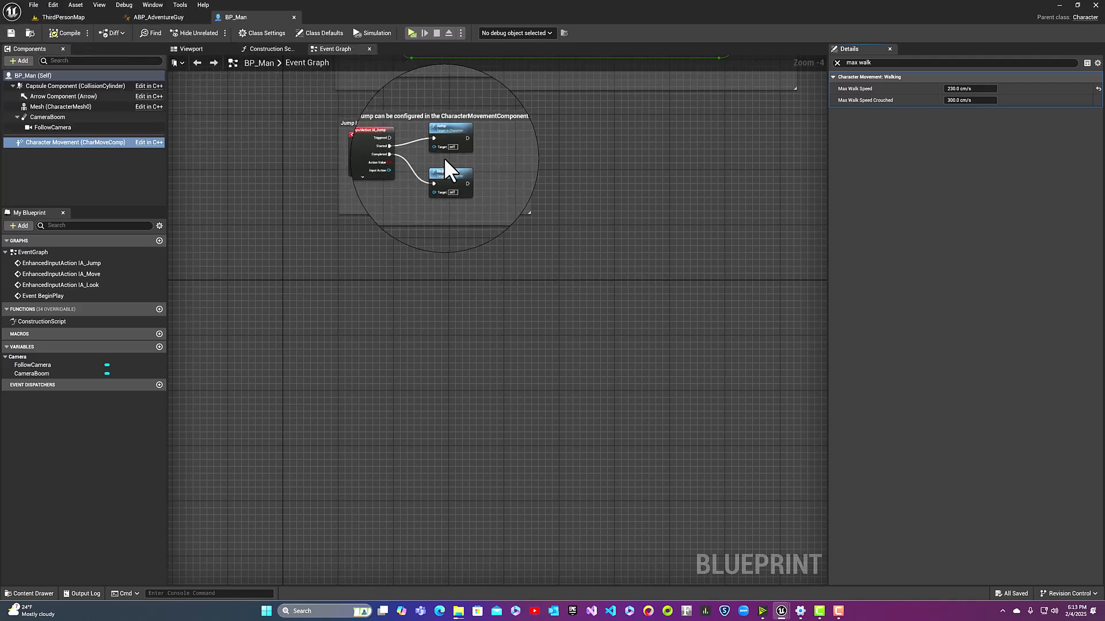
# Play ThirdPersonMap, walk the character forward to test the walking speed, and end the preview
pyautogui.click(72, 15)
pyautogui.click(210, 35)
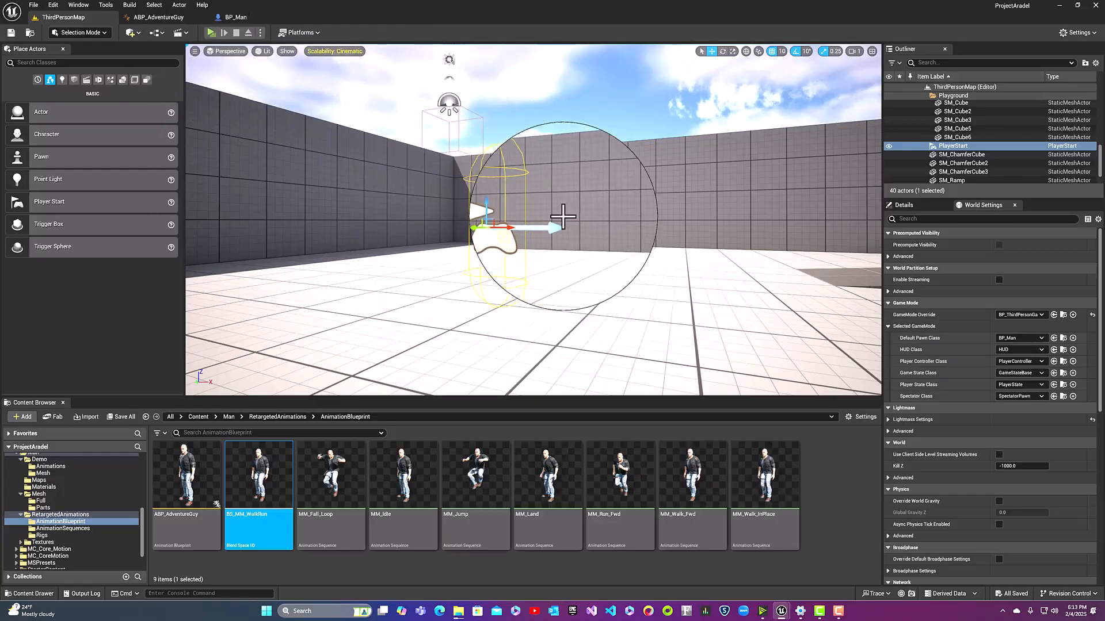
pyautogui.press('w')
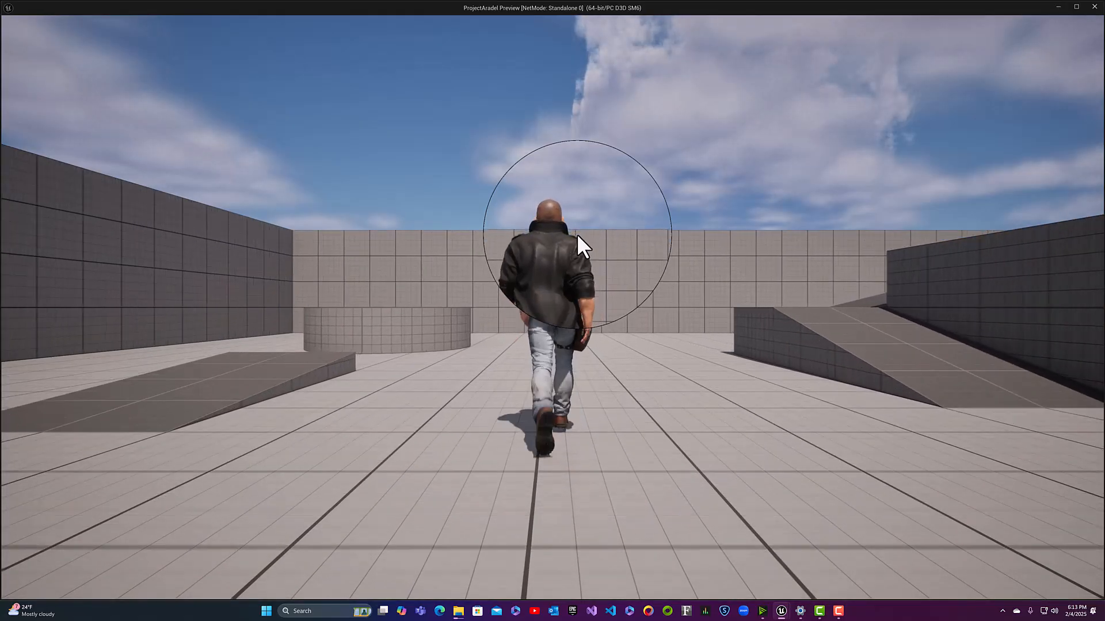
pyautogui.click(730, 239)
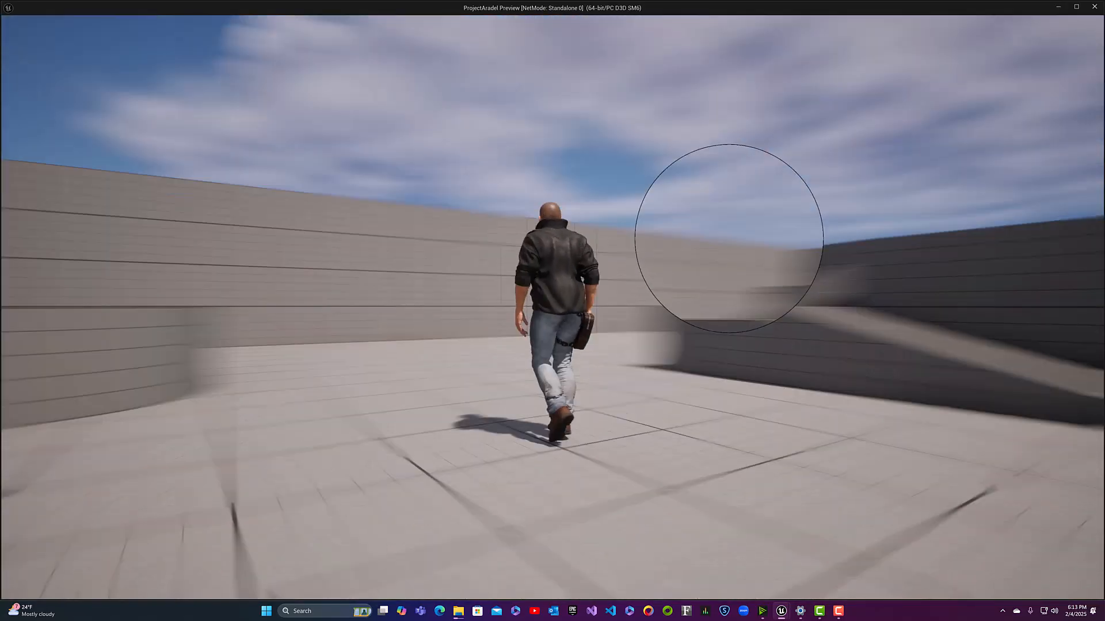
pyautogui.press('Escape')
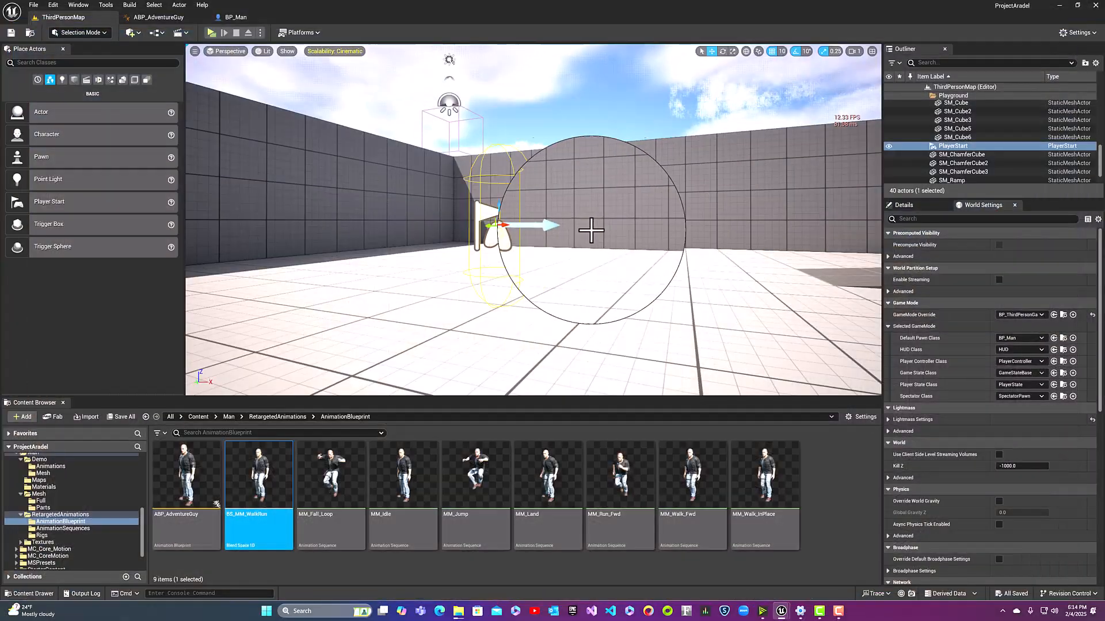
# Add a Left Shift keyboard event below the Jump Input section in BP_Man's Event Graph
pyautogui.click(229, 16)
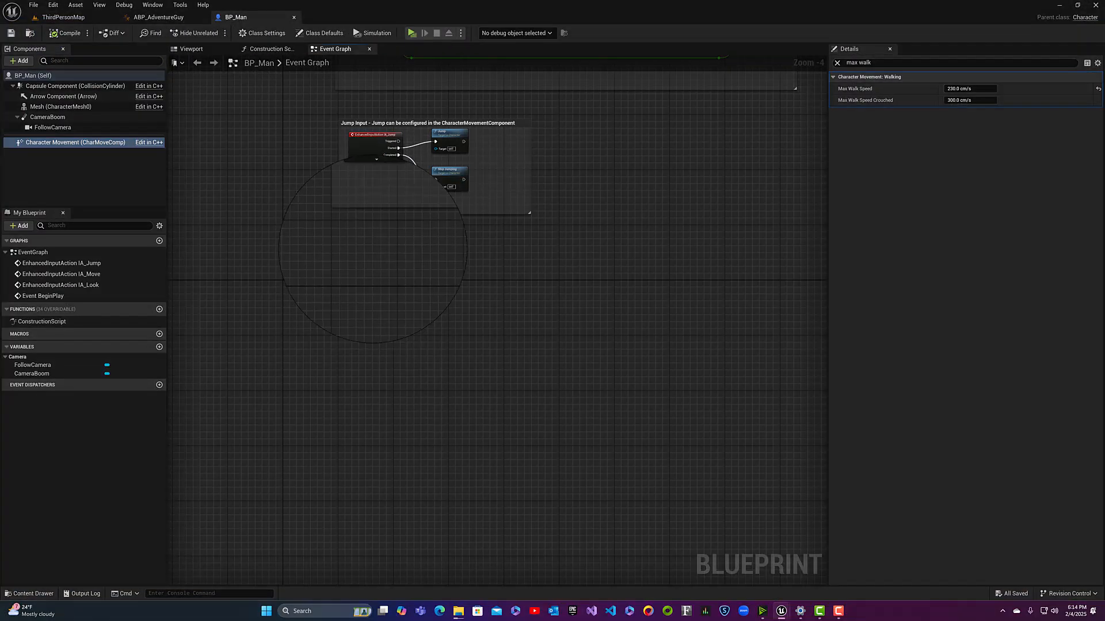
pyautogui.moveTo(357, 259); pyautogui.dragTo(409, 213, button='right')
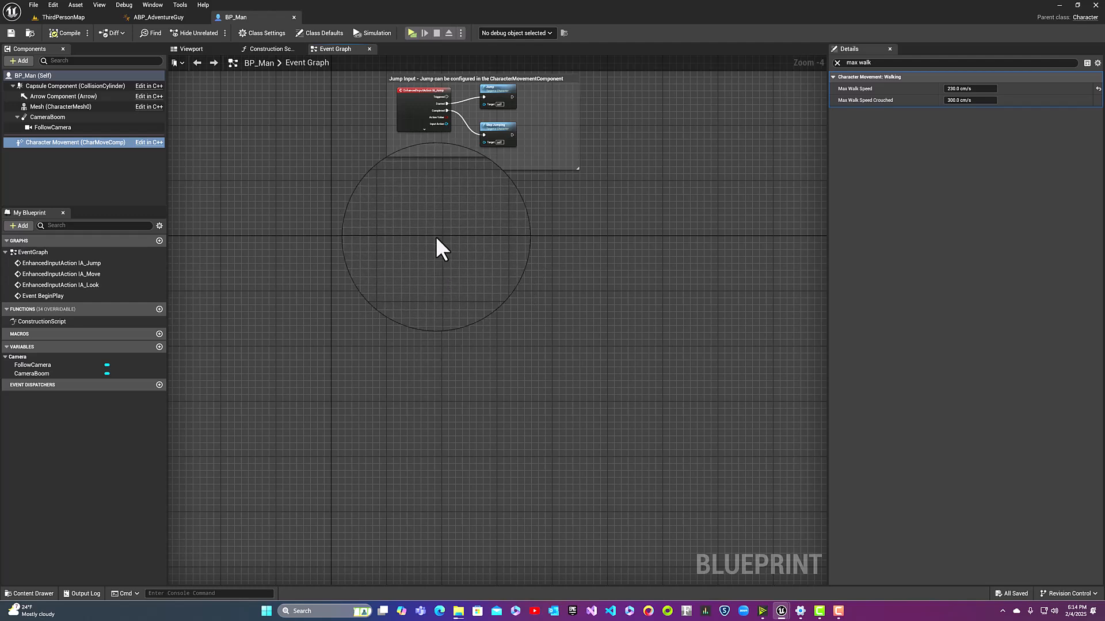
pyautogui.rightClick(401, 243)
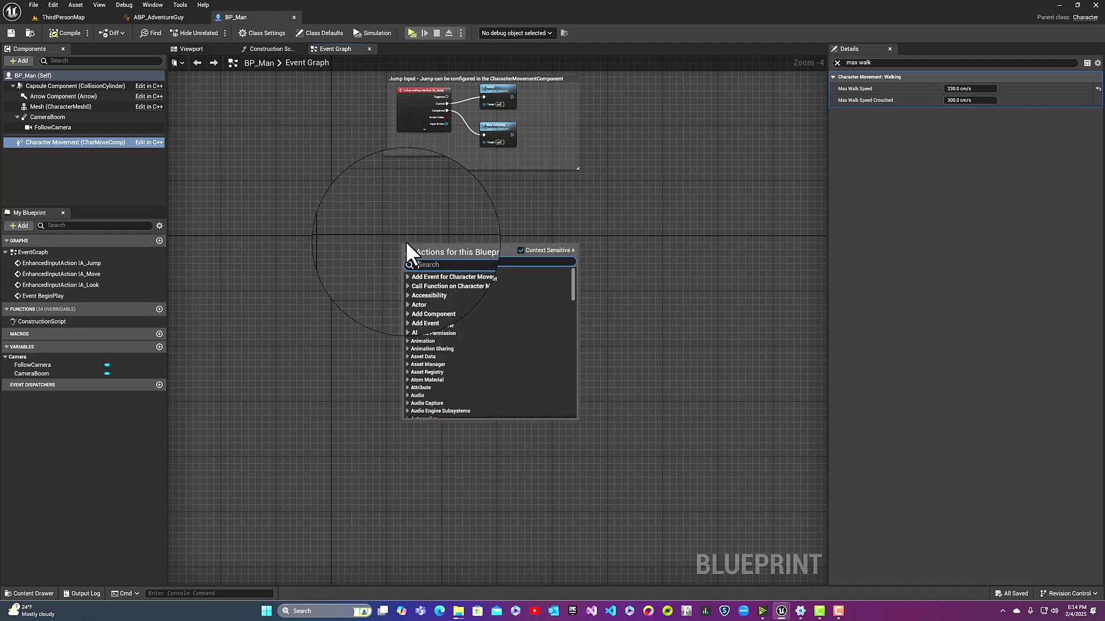
pyautogui.click(381, 229)
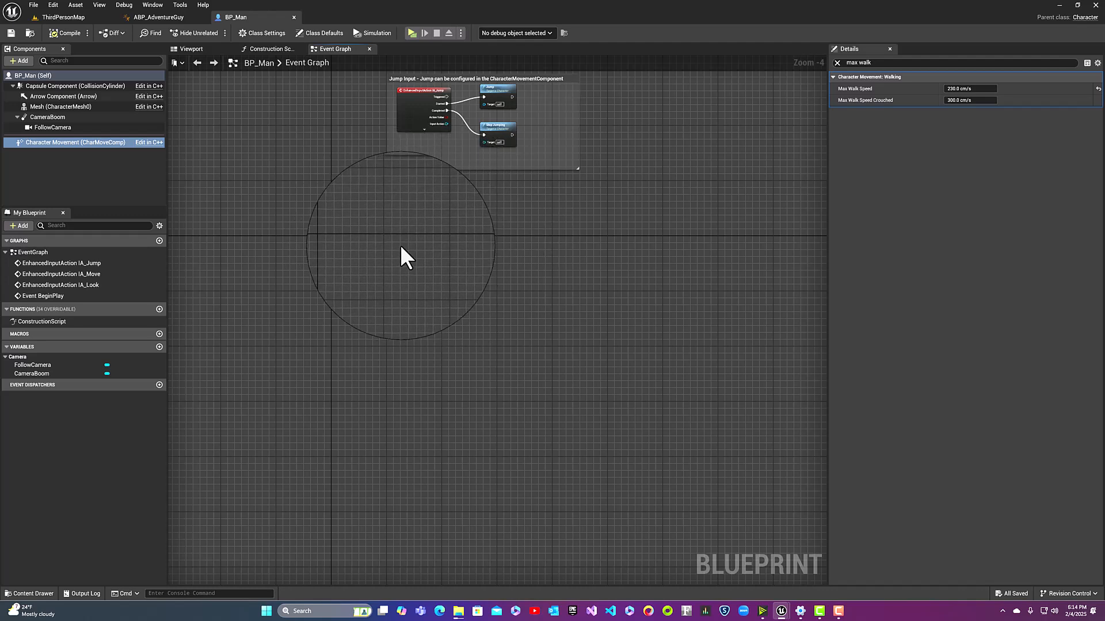
pyautogui.rightClick(401, 248)
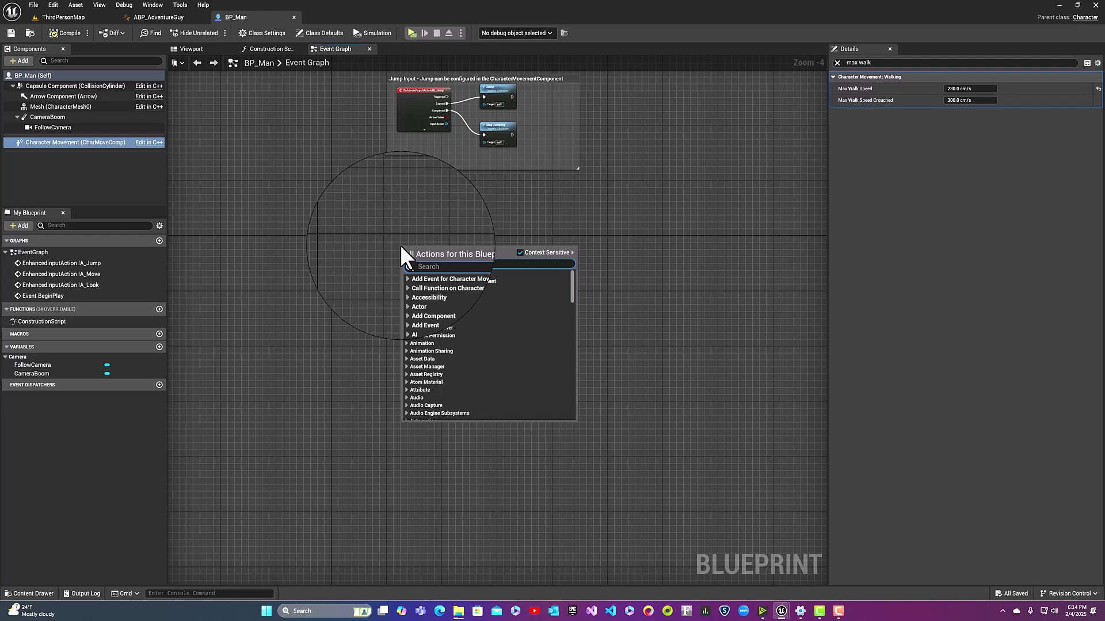
pyautogui.write('le')
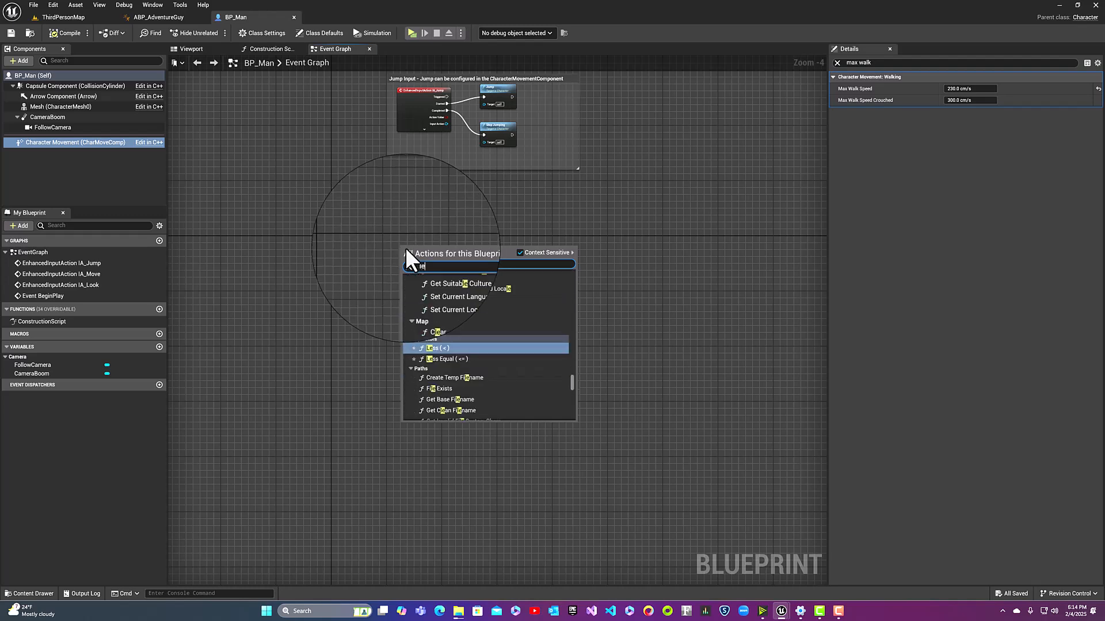
pyautogui.write('ft shift')
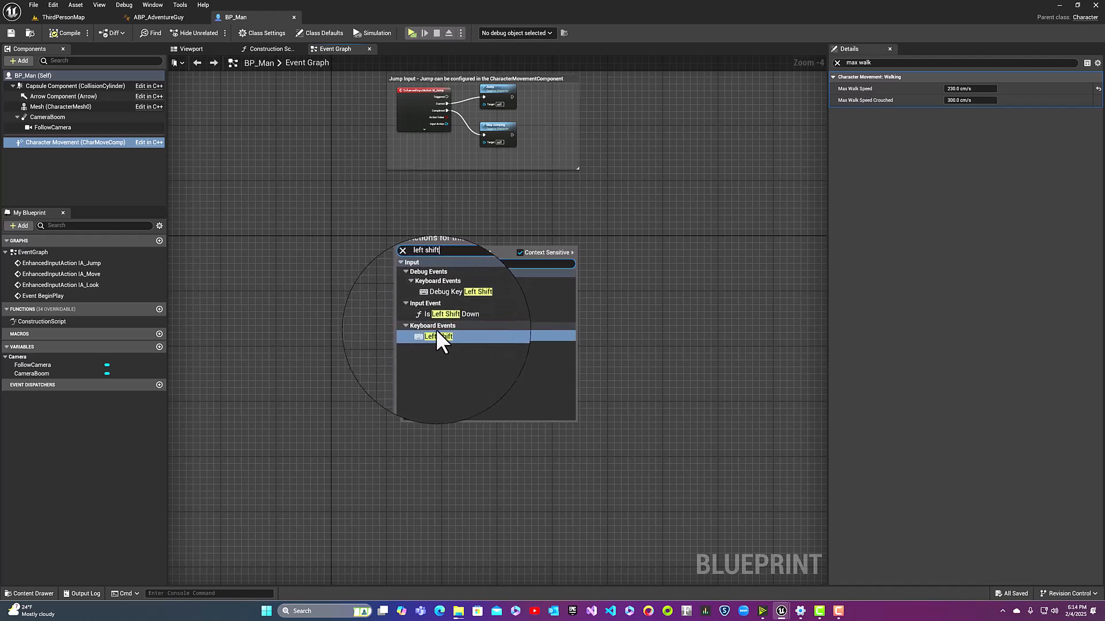
pyautogui.click(439, 334)
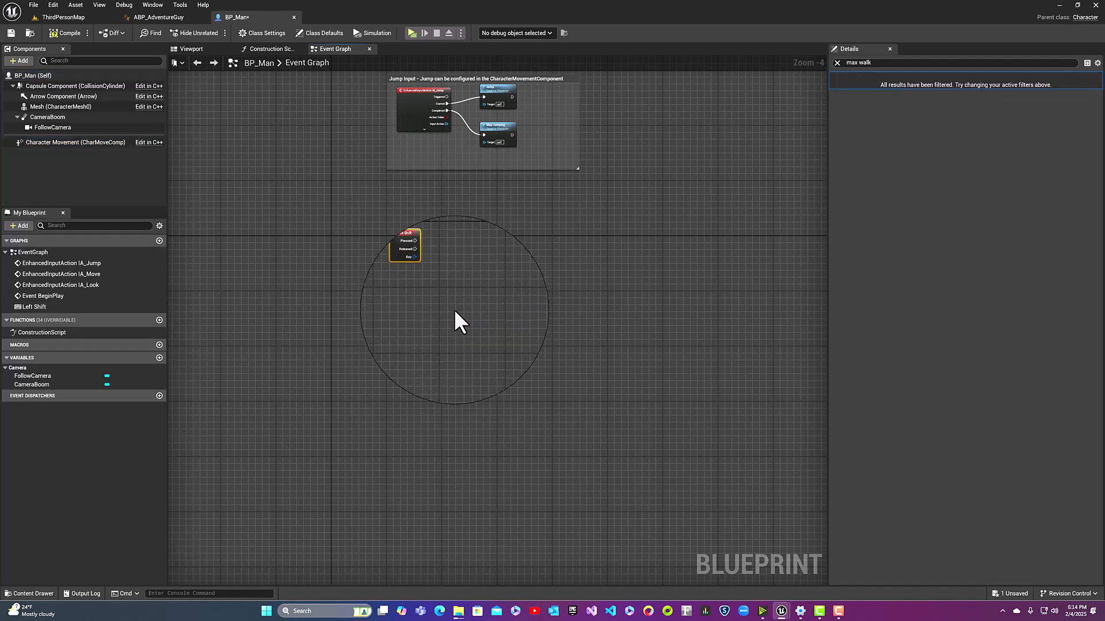
pyautogui.scroll(4, 441, 284)
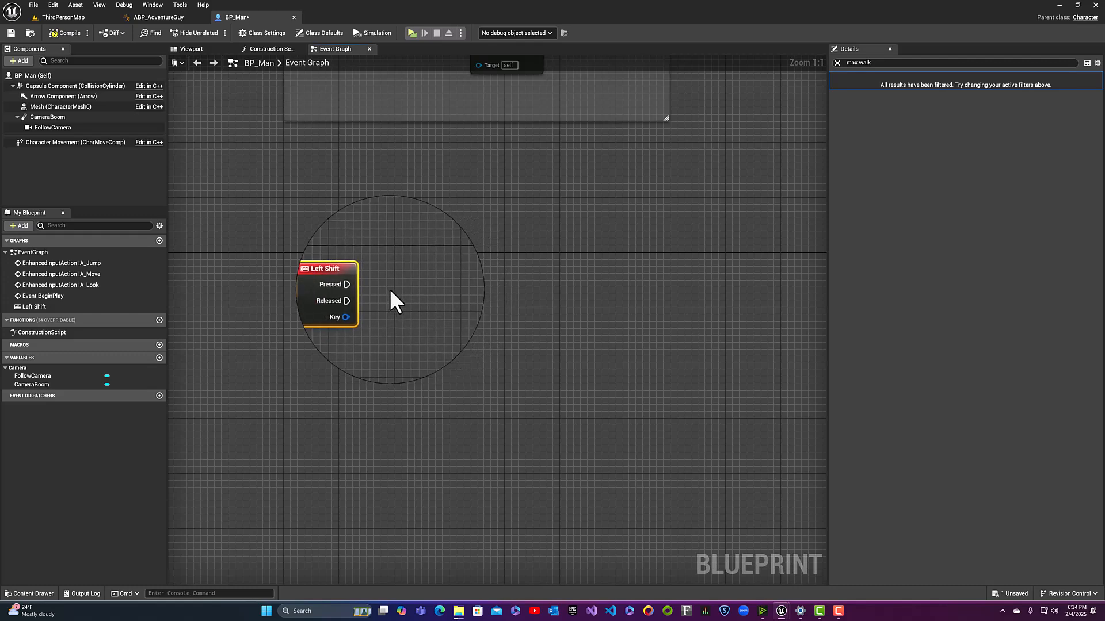
# Add a Character Movement reference beside the Left Shift event and create a Set Max Walk Speed node from it
pyautogui.click(64, 142)
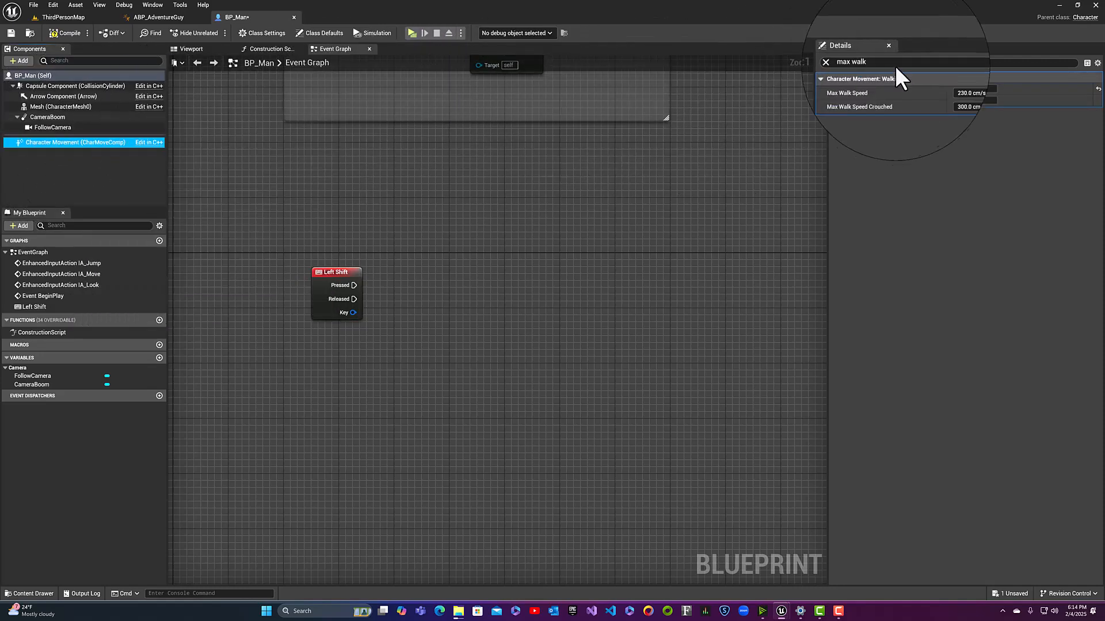
pyautogui.click(837, 62)
pyautogui.moveTo(73, 142); pyautogui.dragTo(380, 281)
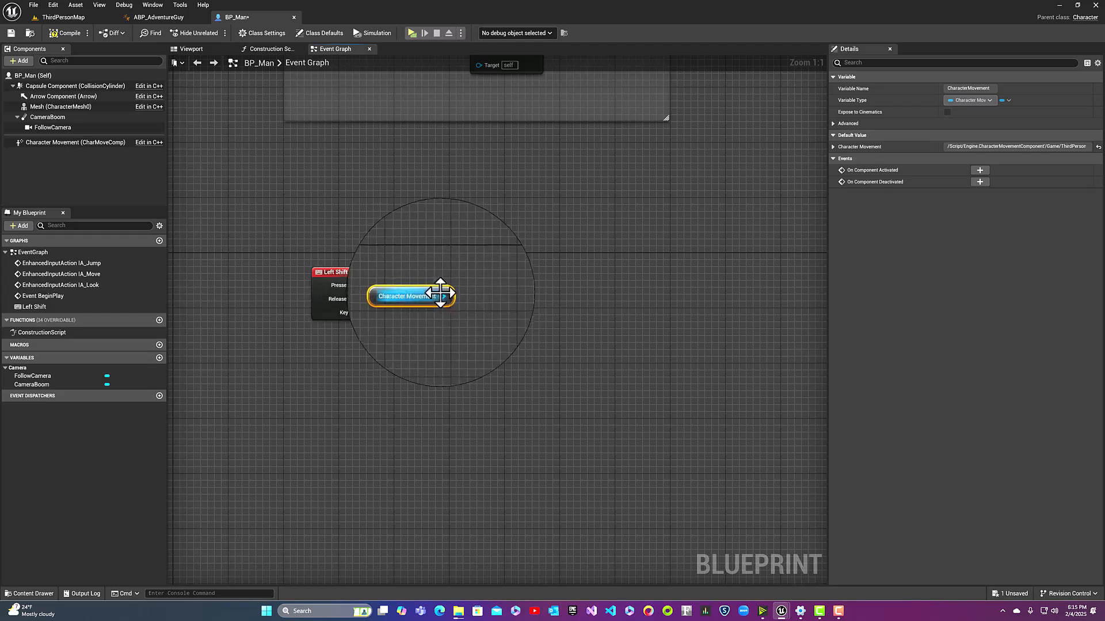
pyautogui.moveTo(444, 295); pyautogui.dragTo(480, 279)
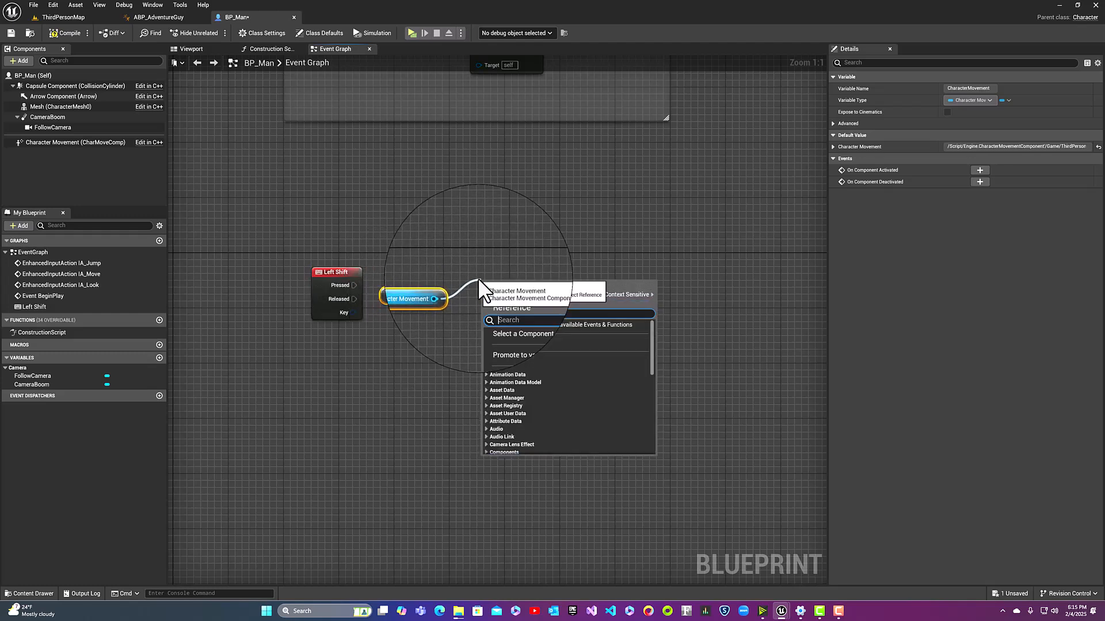
pyautogui.write('set max ')
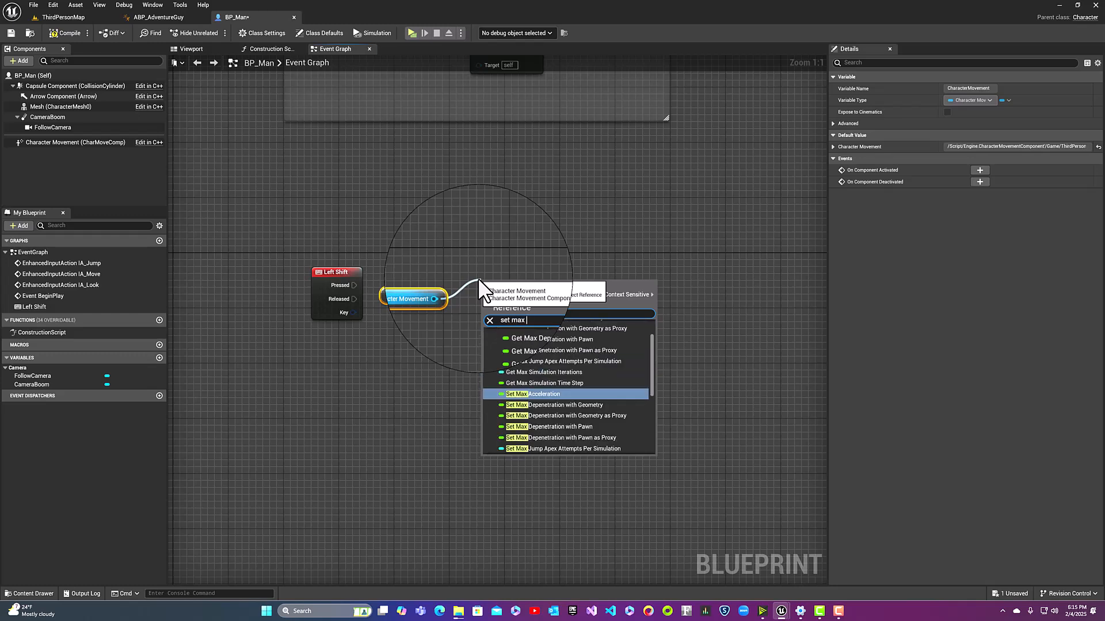
pyautogui.write('walk')
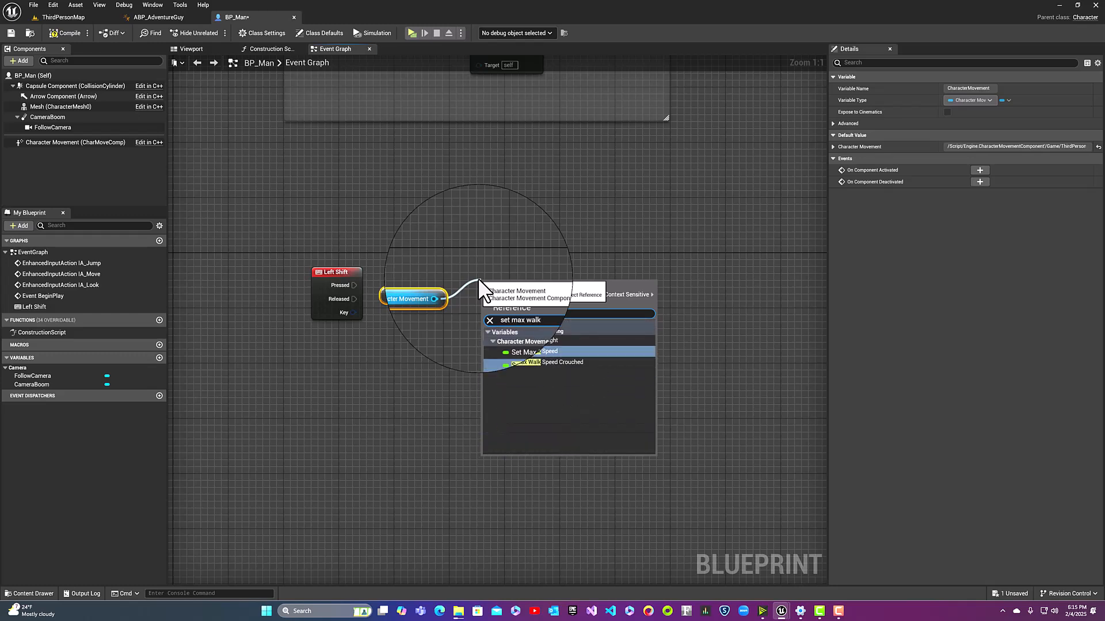
pyautogui.click(505, 350)
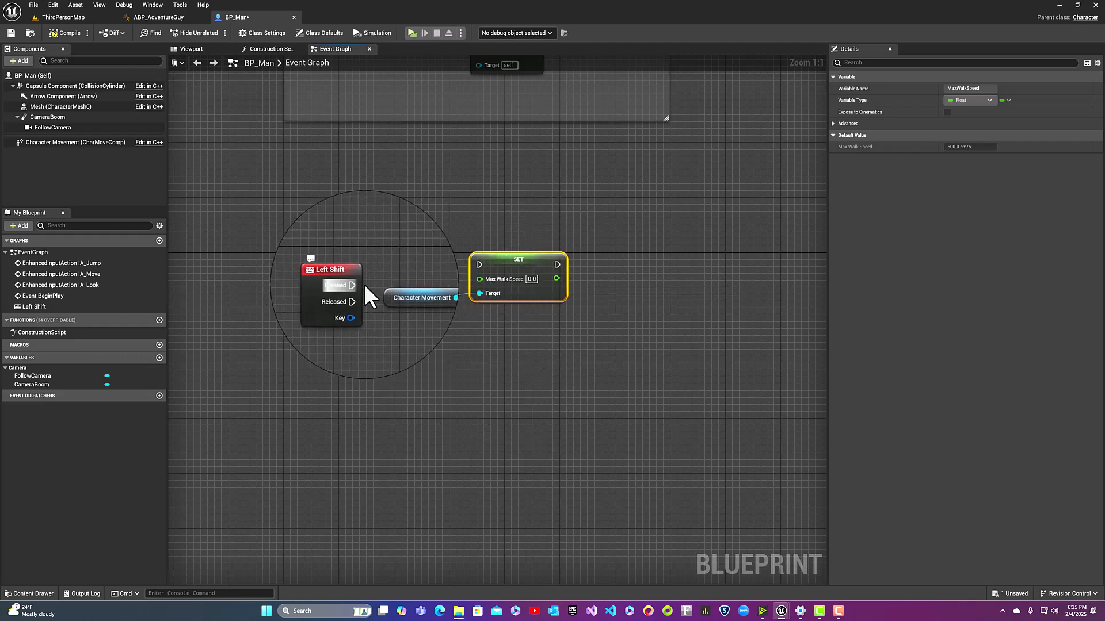
# Connect Left Shift's Pressed output to the Set Max Walk Speed node and set its speed to 500
pyautogui.moveTo(354, 285); pyautogui.dragTo(479, 264)
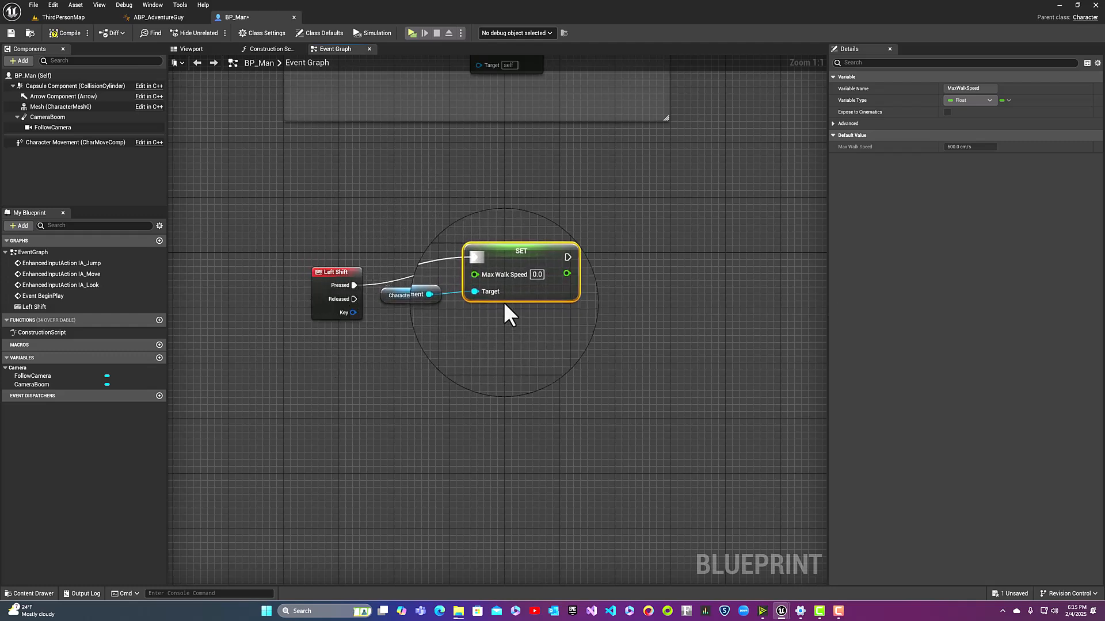
pyautogui.click(531, 280)
pyautogui.write('500')
pyautogui.press('Return')
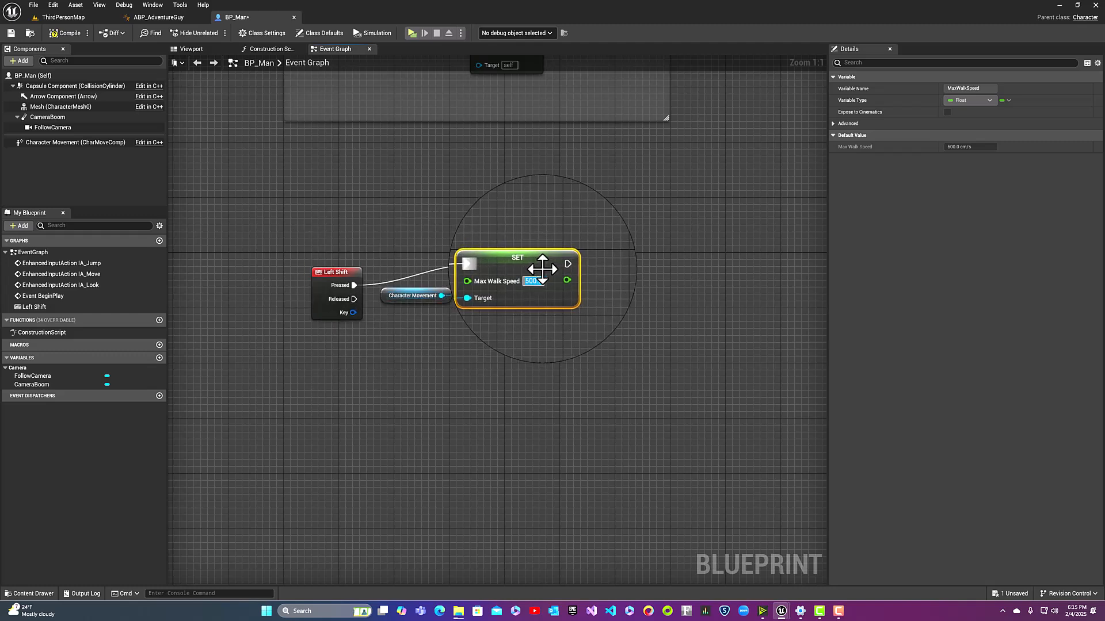
# Duplicate the Set Max Walk Speed node, connect Character Movement to the copy's Target, and set its speed to 230
pyautogui.hotkey('ctrl', 'd')
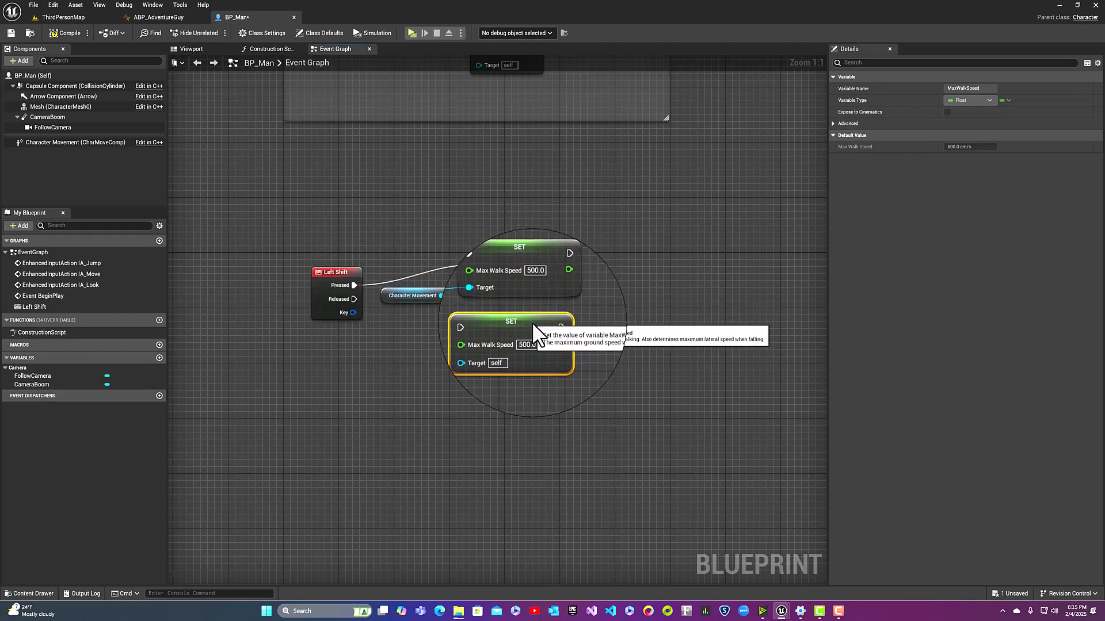
pyautogui.moveTo(441, 295); pyautogui.dragTo(479, 356)
pyautogui.moveTo(419, 298); pyautogui.dragTo(406, 322)
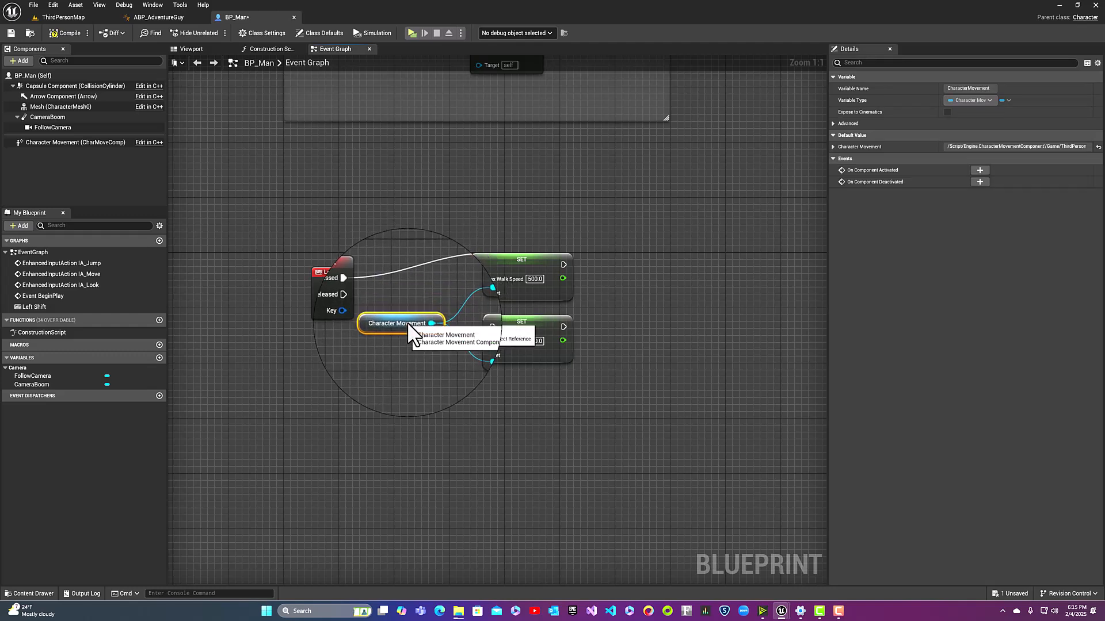
pyautogui.click(533, 345)
pyautogui.write('230')
pyautogui.press('Return')
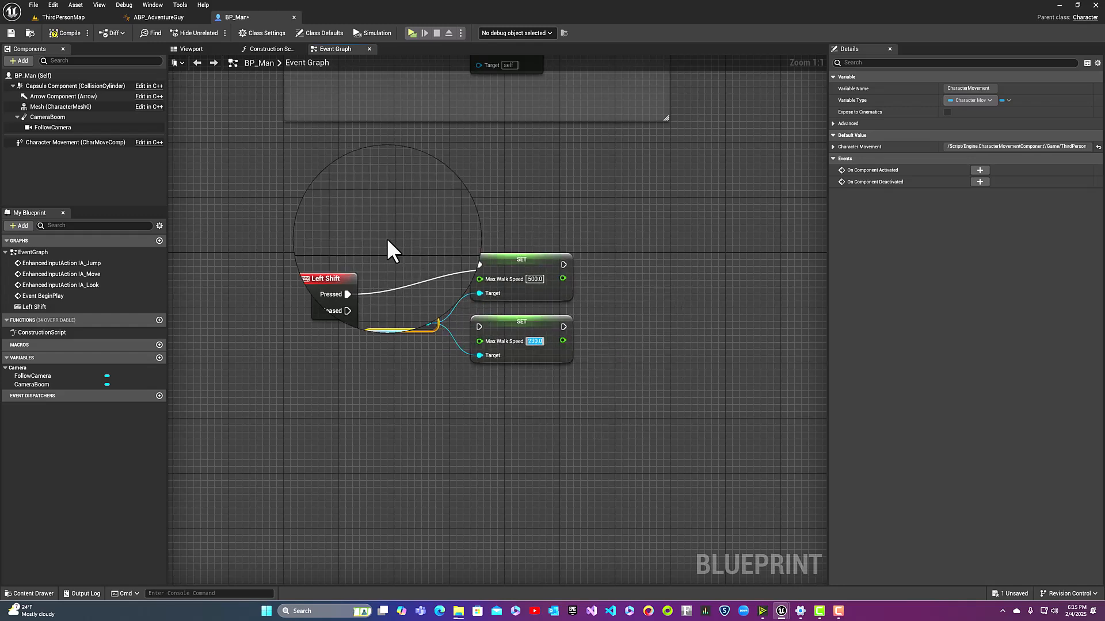
# Align the Left Shift event with the nodes, connect Released to the 230 Set node, and compile and save BP_Man
pyautogui.click(345, 273)
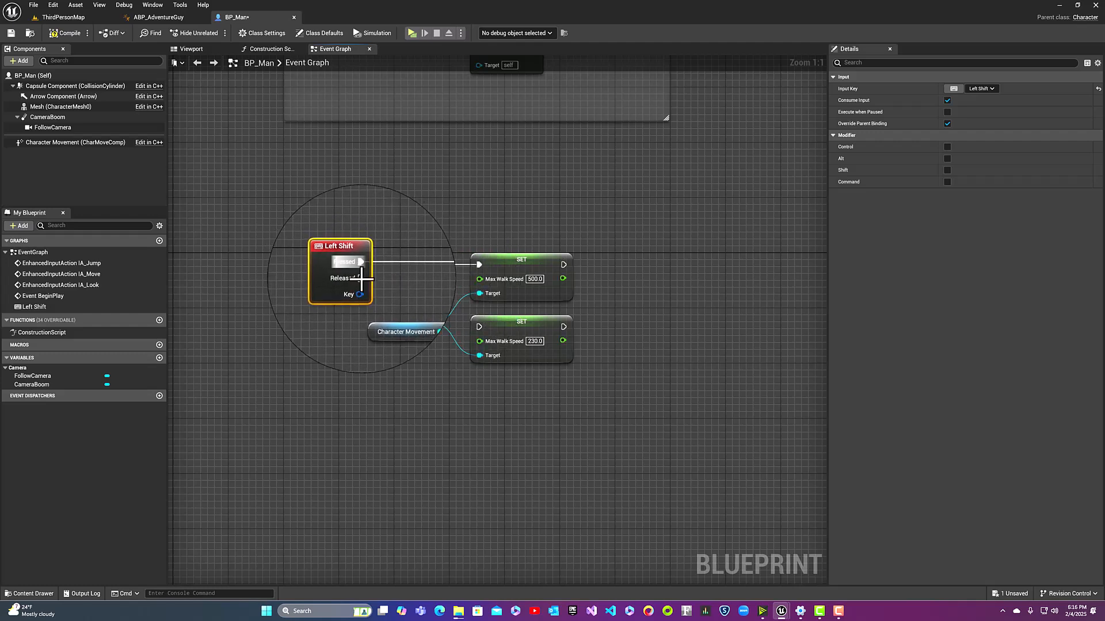
pyautogui.moveTo(361, 278); pyautogui.dragTo(477, 326)
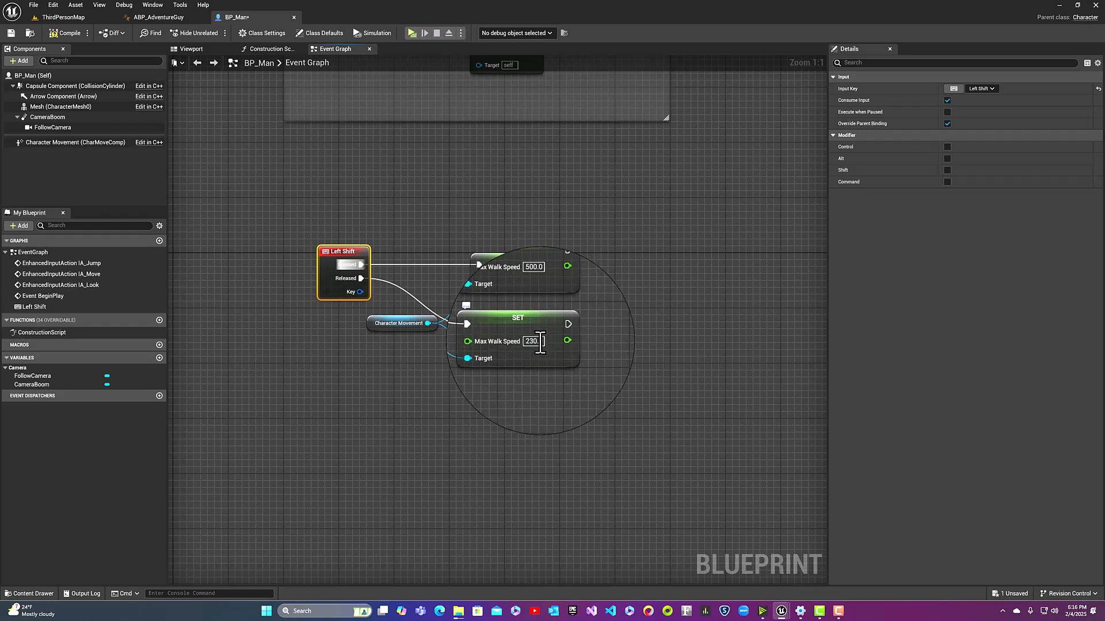
pyautogui.click(63, 34)
pyautogui.click(11, 33)
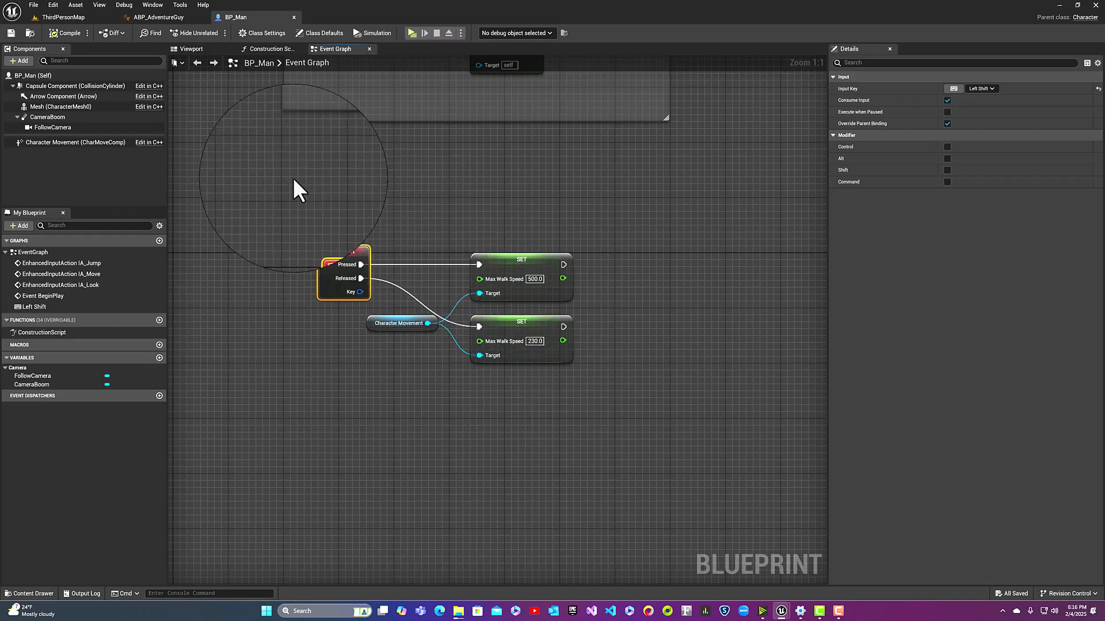
# Filter the Character Movement component's details by "max walk" to review its walk speed settings
pyautogui.click(98, 142)
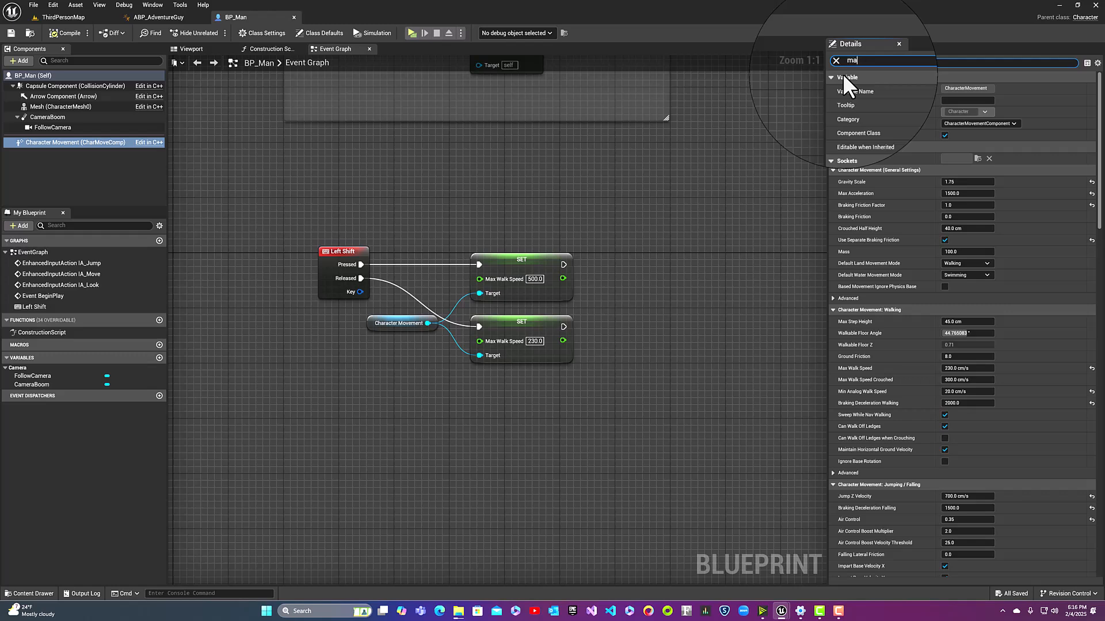
pyautogui.write('max walk')
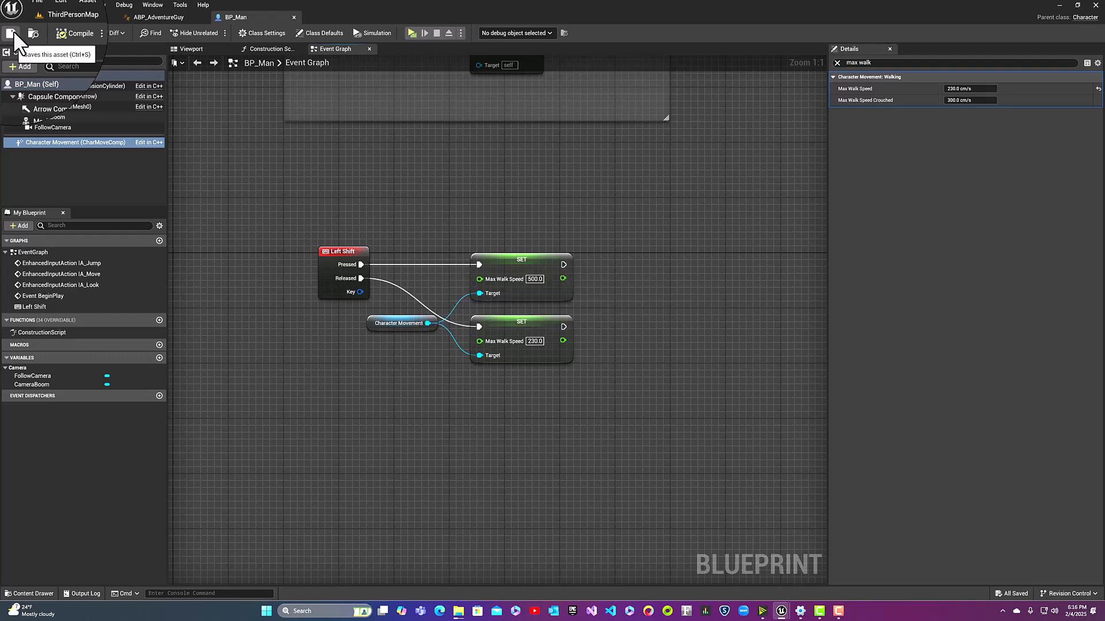
# Play-test the ThirdPersonMap level by moving the male character around, and end the preview session
pyautogui.click(60, 17)
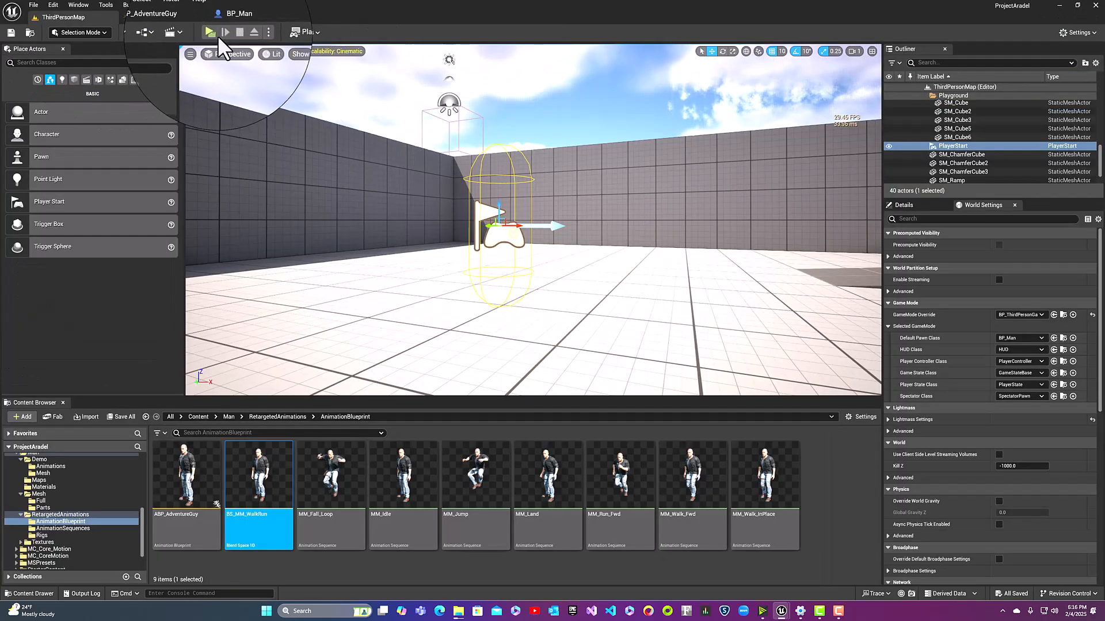
pyautogui.click(209, 31)
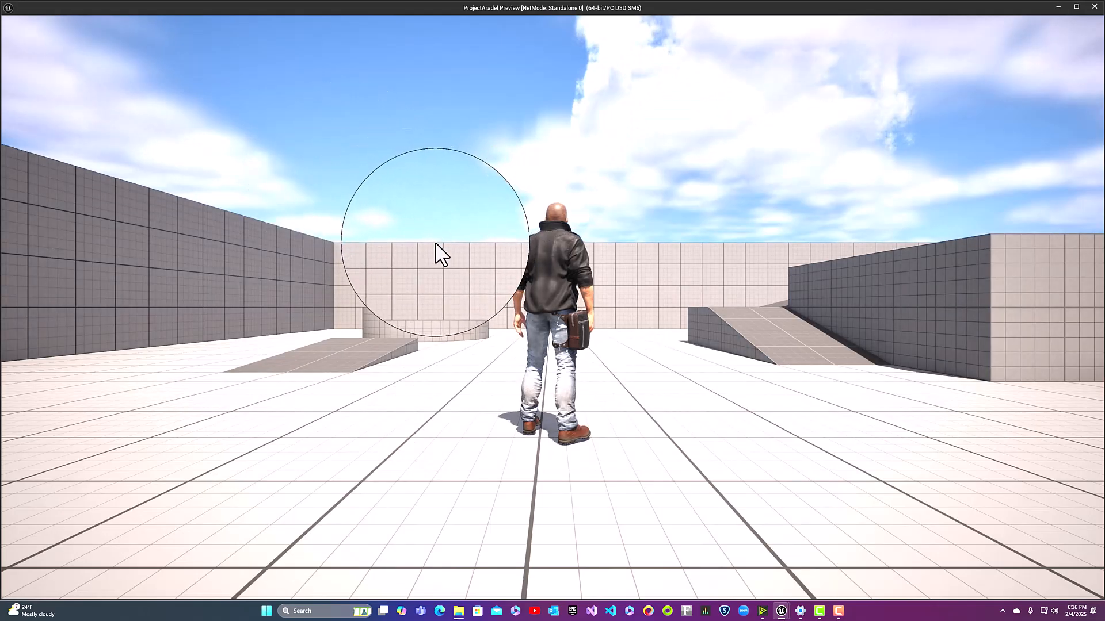
pyautogui.click(437, 242)
pyautogui.press('w')
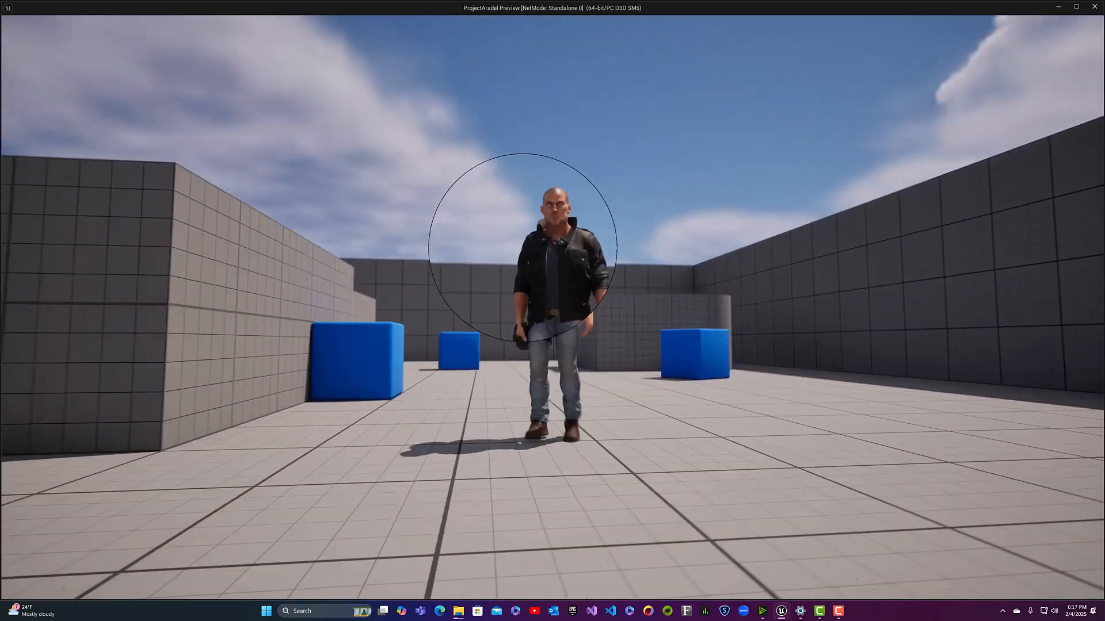
pyautogui.press('Escape')
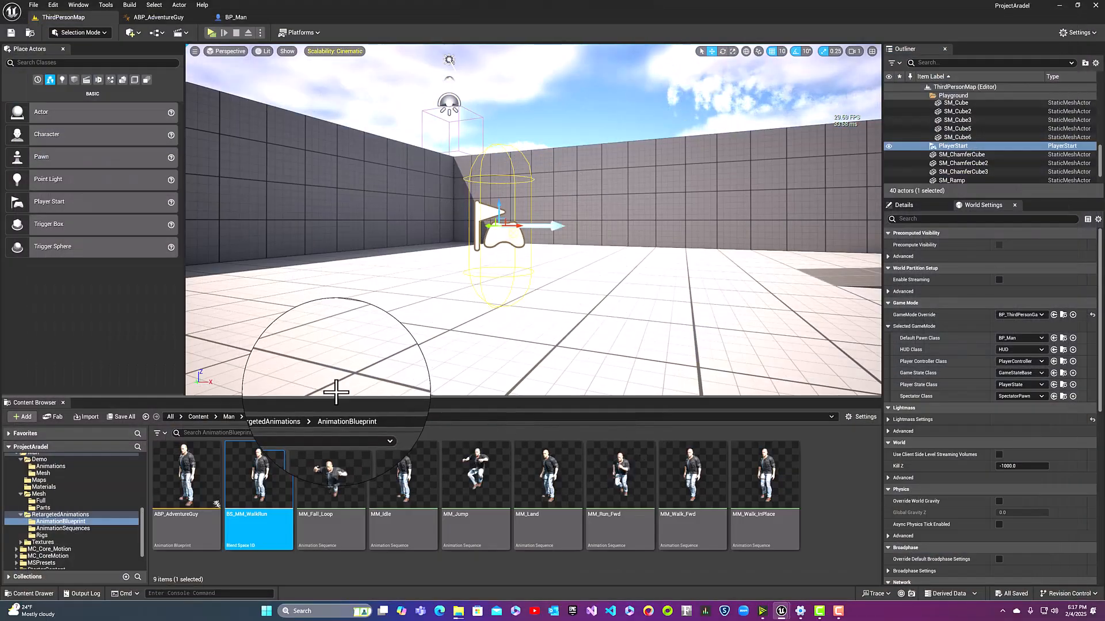
# Open the SK_Elf_Druid_Aradel_Full skeletal mesh from the Elf_Druid_Aradel Meshes folder and dock its editor alongside the open assets
pyautogui.click(196, 415)
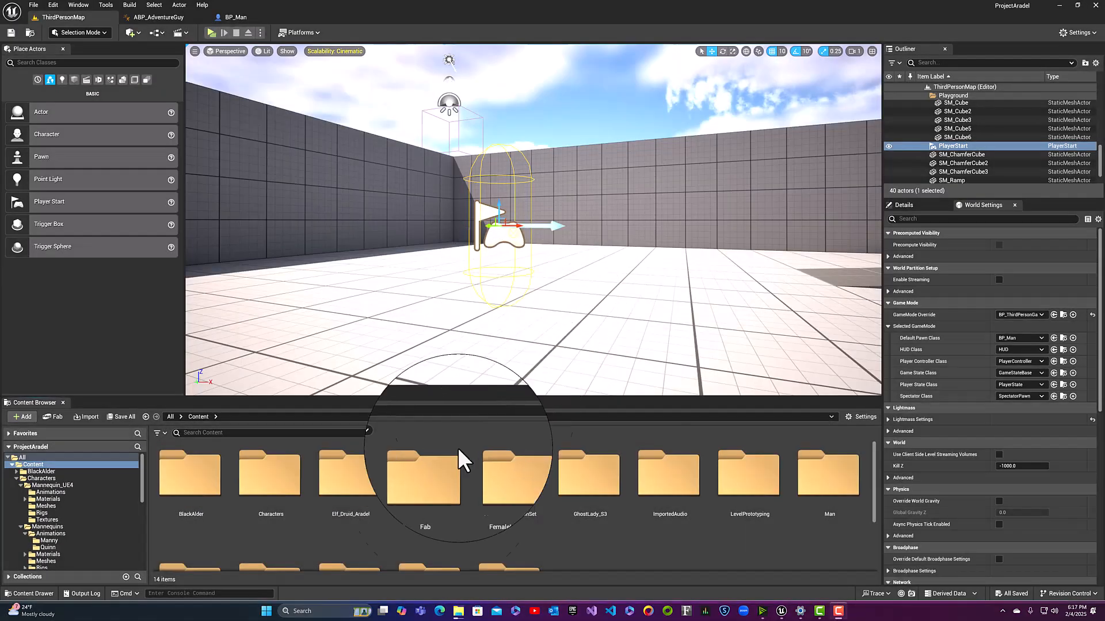
pyautogui.click(347, 475)
pyautogui.doubleClick(349, 475)
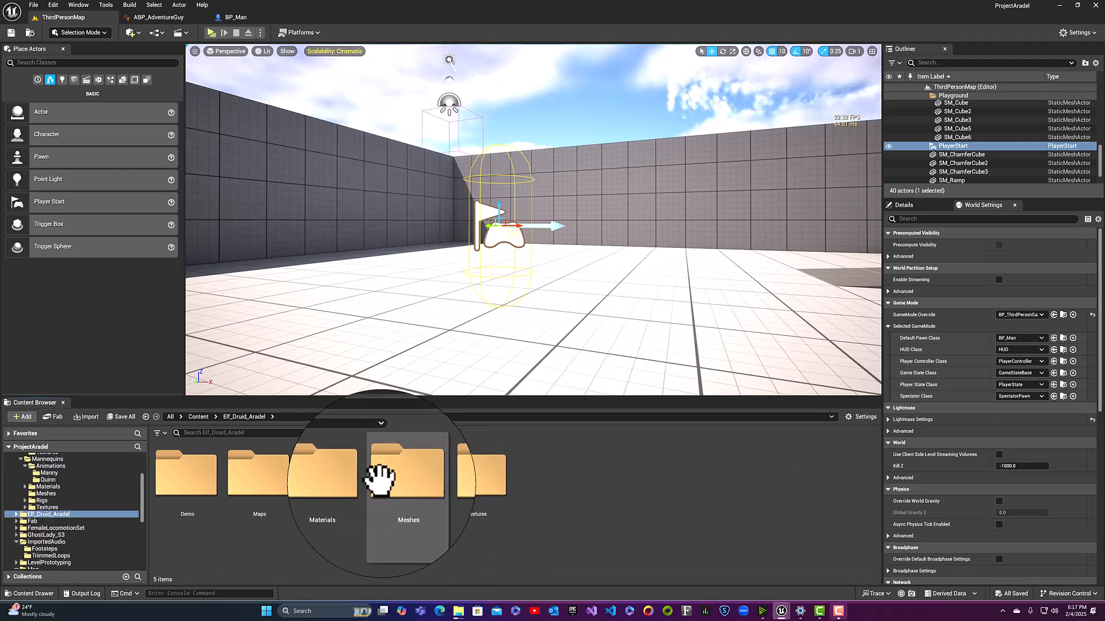
pyautogui.doubleClick(402, 477)
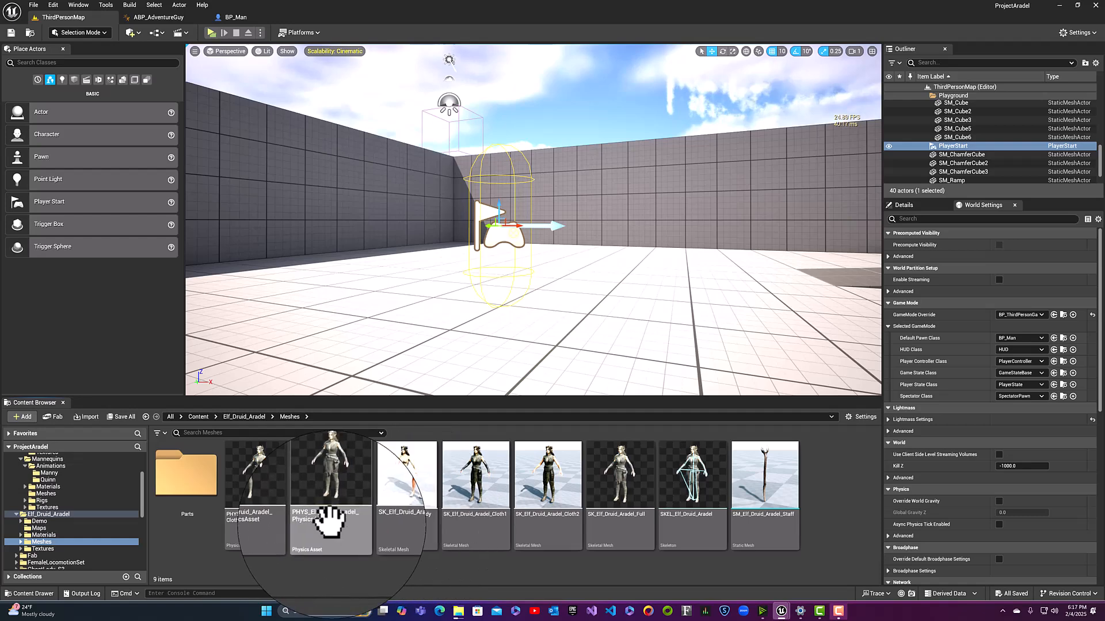
pyautogui.doubleClick(602, 527)
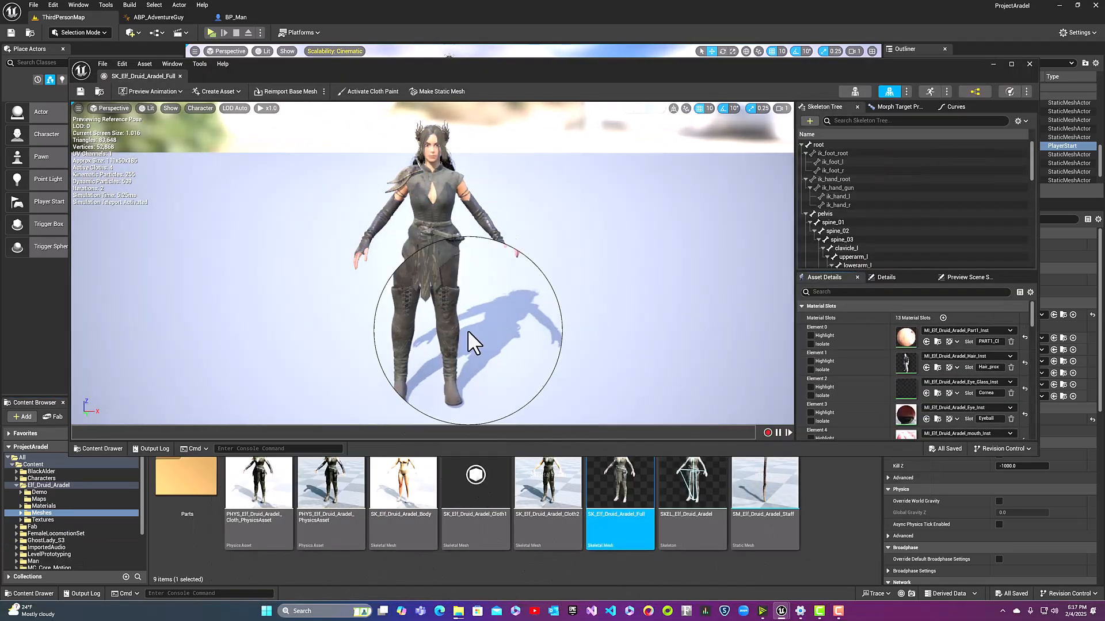
pyautogui.scroll(2, 450, 152)
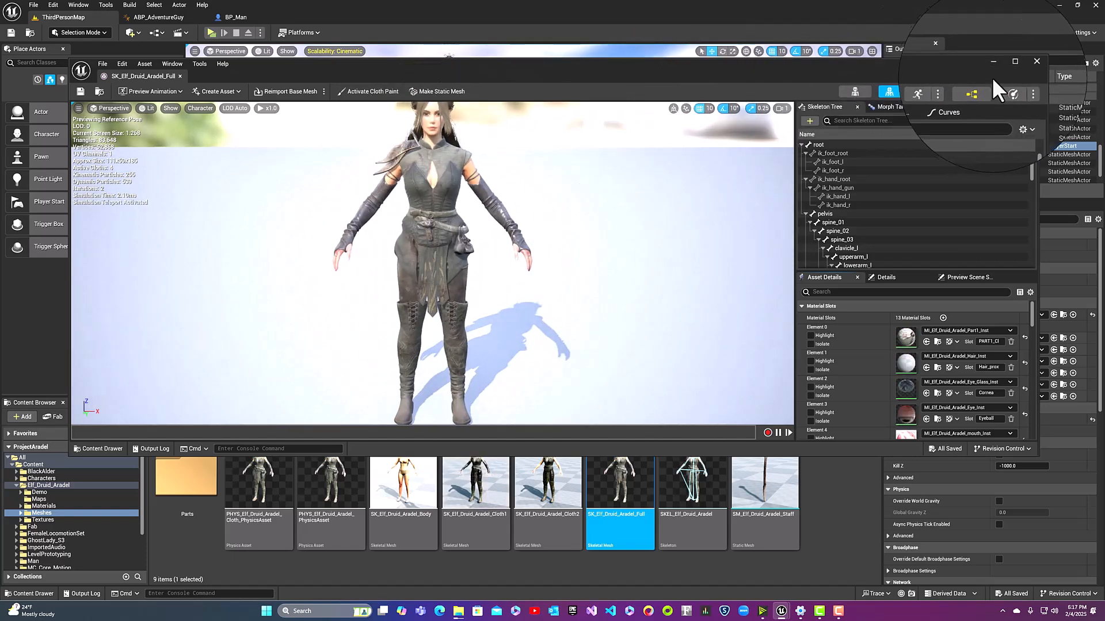
pyautogui.moveTo(137, 74); pyautogui.dragTo(302, 16)
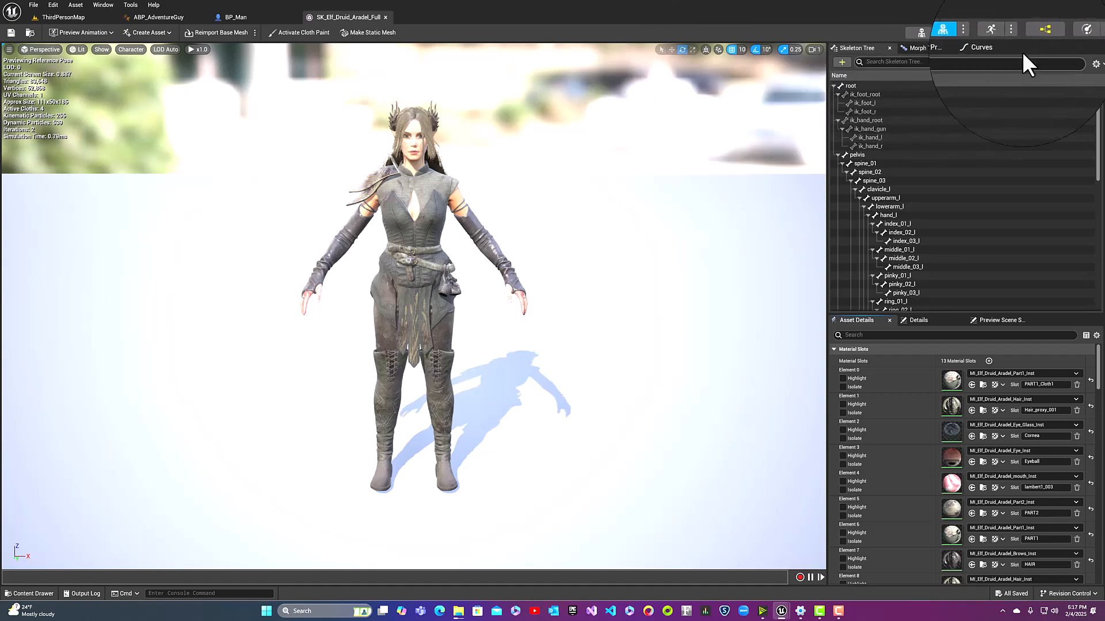
pyautogui.click(84, 19)
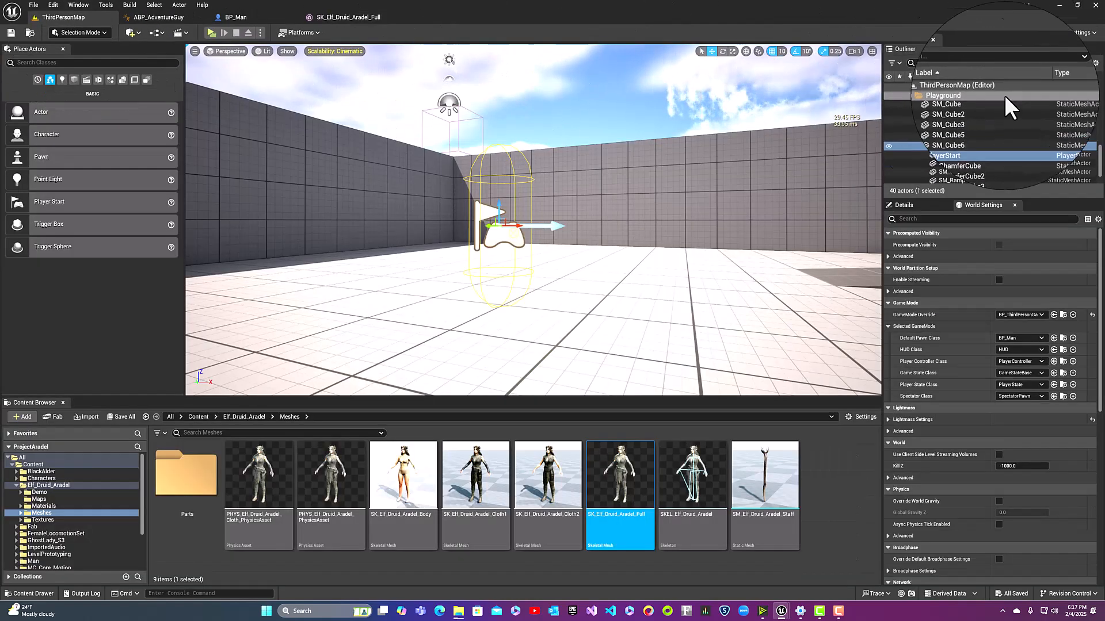
pyautogui.click(1071, 30)
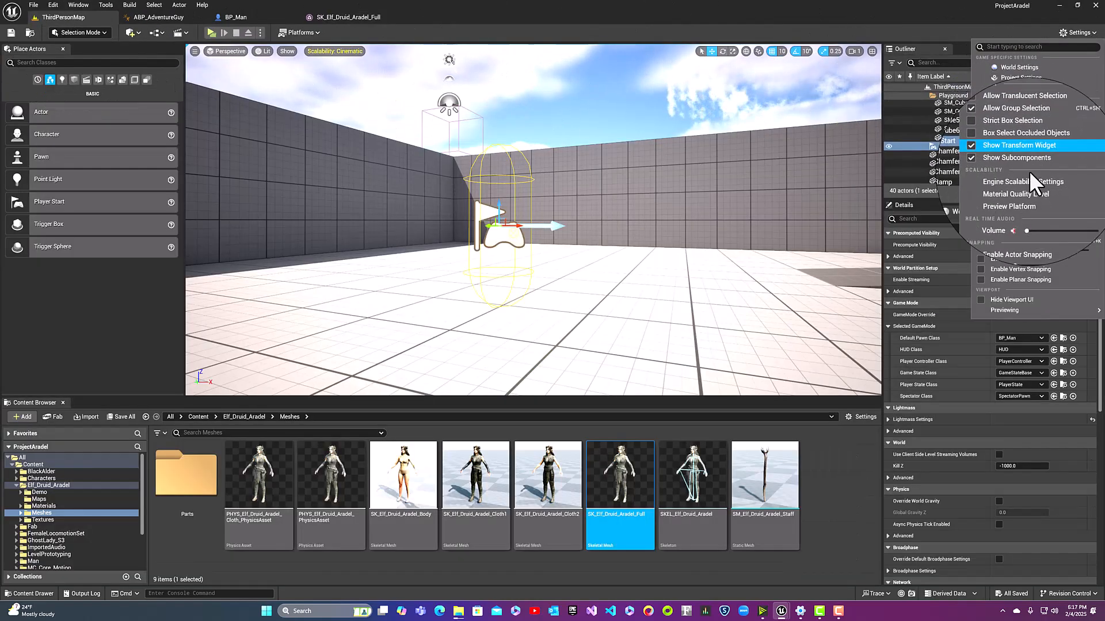
pyautogui.moveTo(1028, 178)
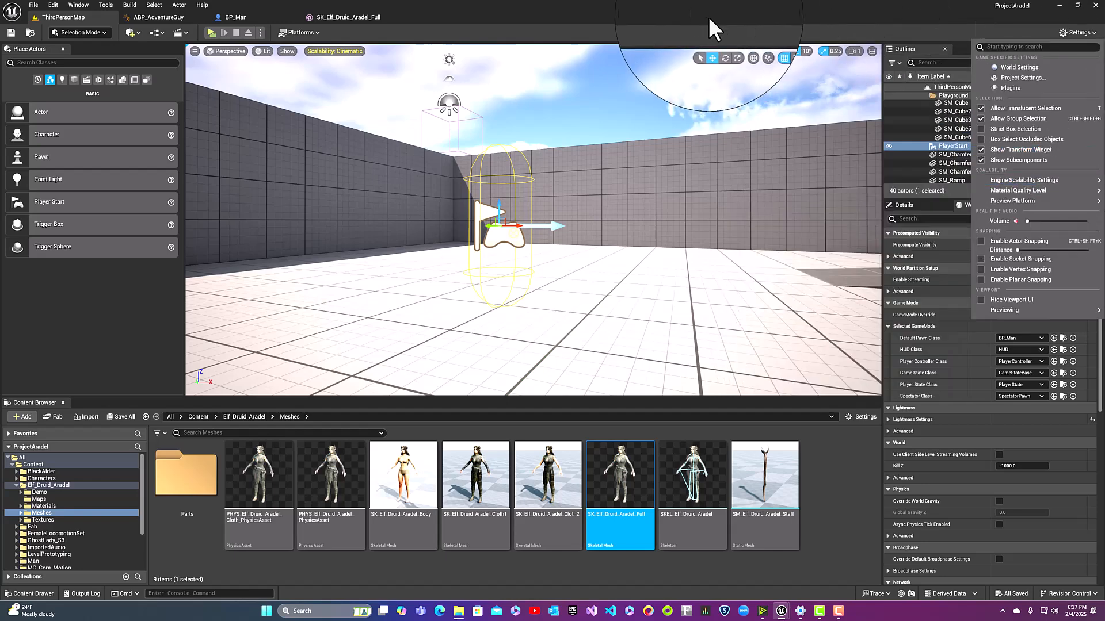
# Inspect the full elf druid skeletal mesh from the side in its mesh editor
pyautogui.click(339, 17)
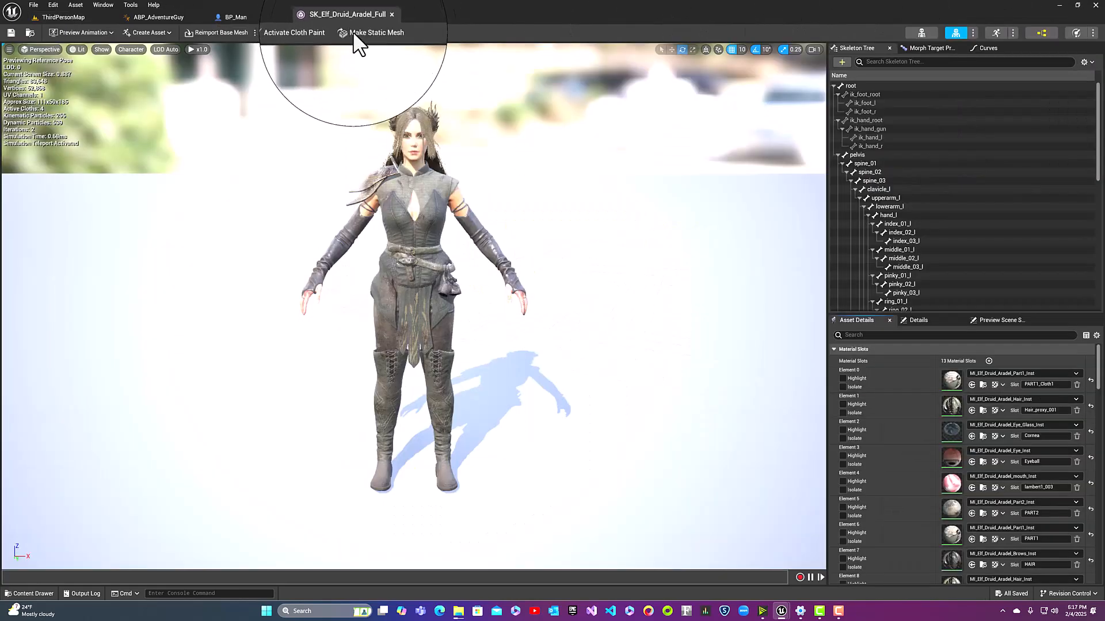
pyautogui.press('w')
pyautogui.moveTo(372, 63); pyautogui.dragTo(469, 68, button='right')
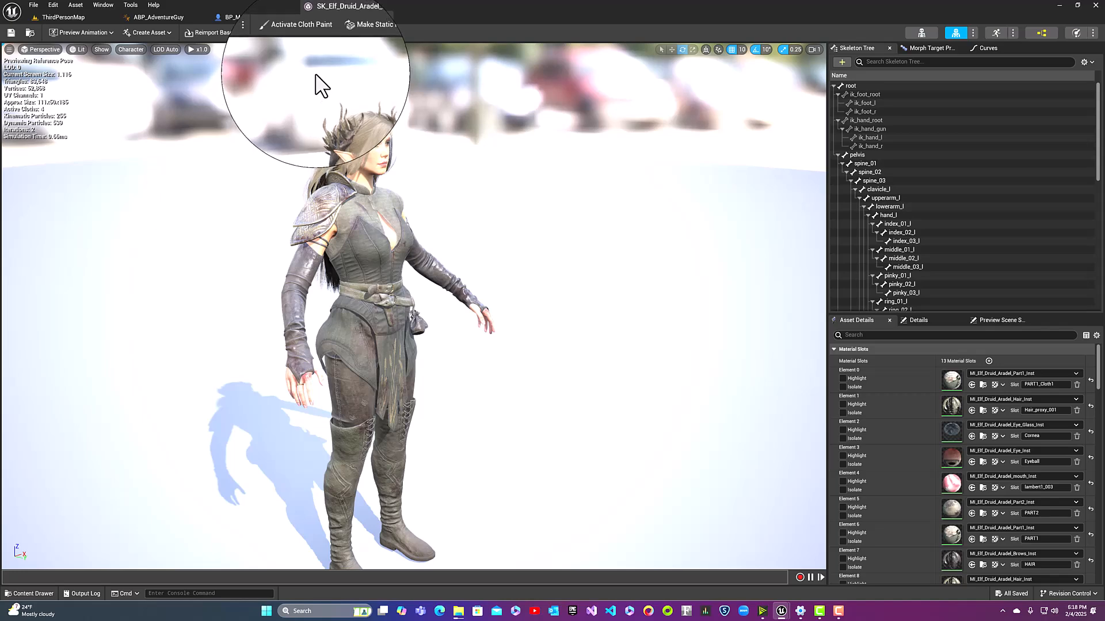
# Return to the ThirdPersonMap level and look through the project's top-level Content folders for the imported asset packs
pyautogui.click(84, 16)
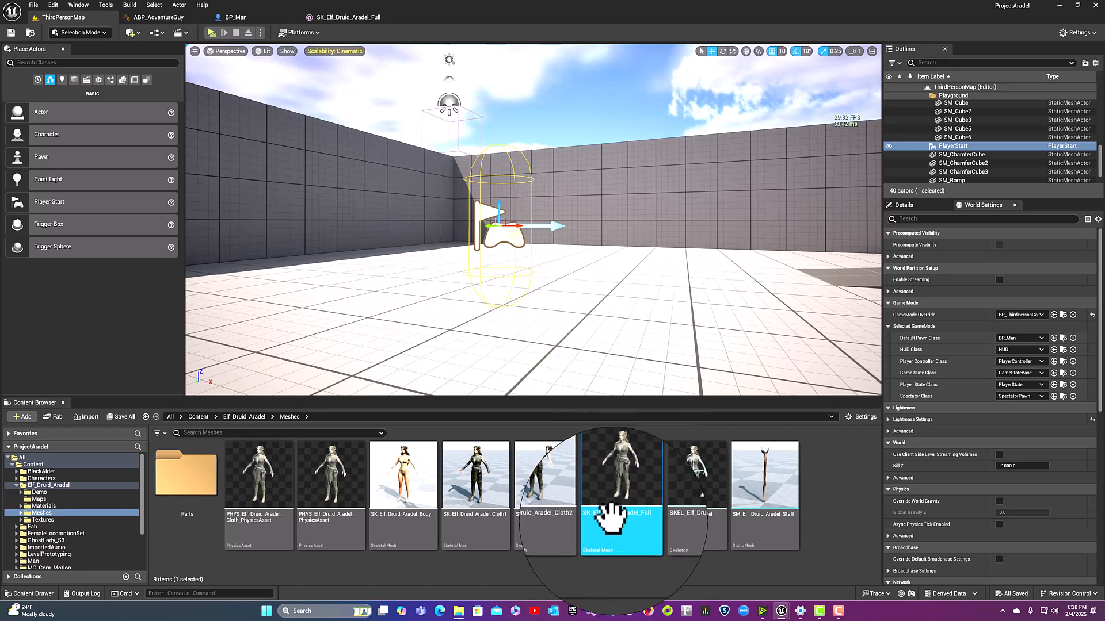
pyautogui.moveTo(598, 513)
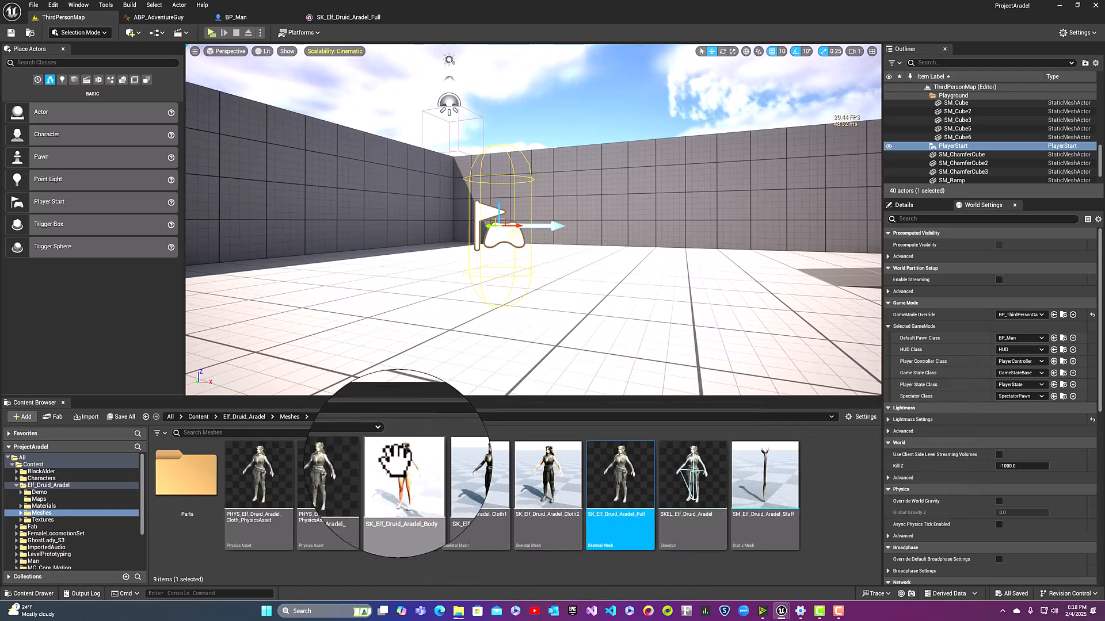
pyautogui.click(199, 416)
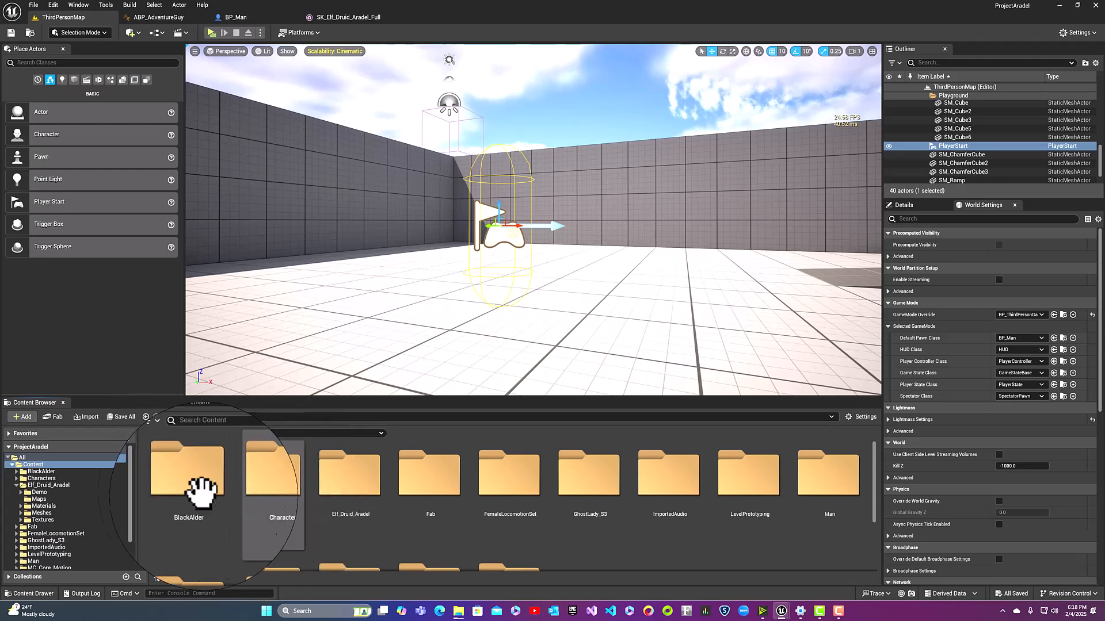
pyautogui.scroll(-1, 453, 496)
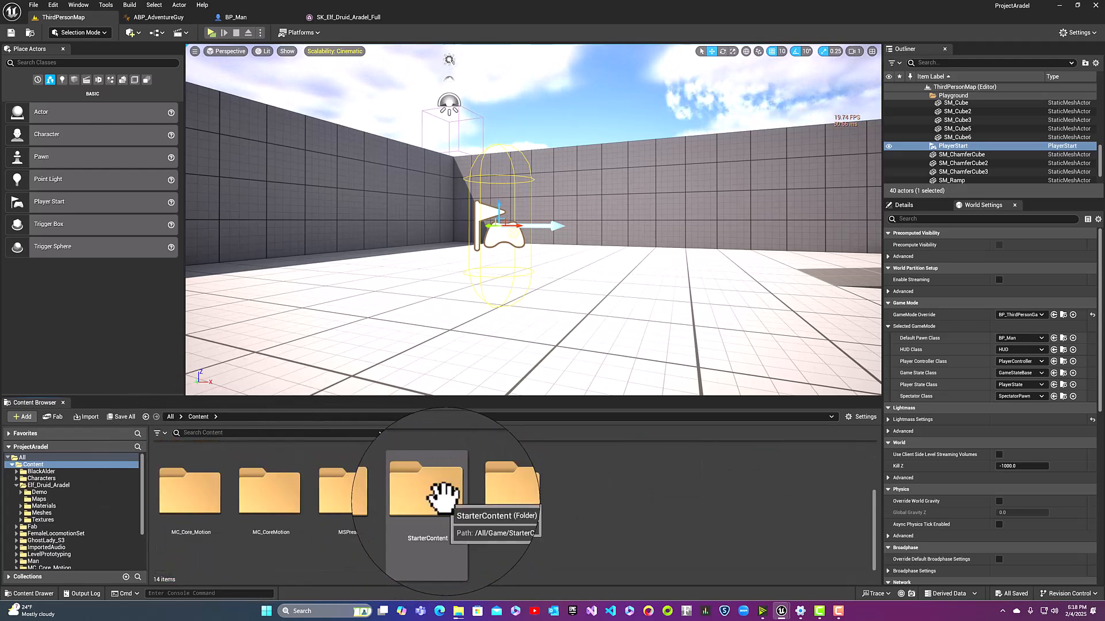
pyautogui.scroll(1, 439, 493)
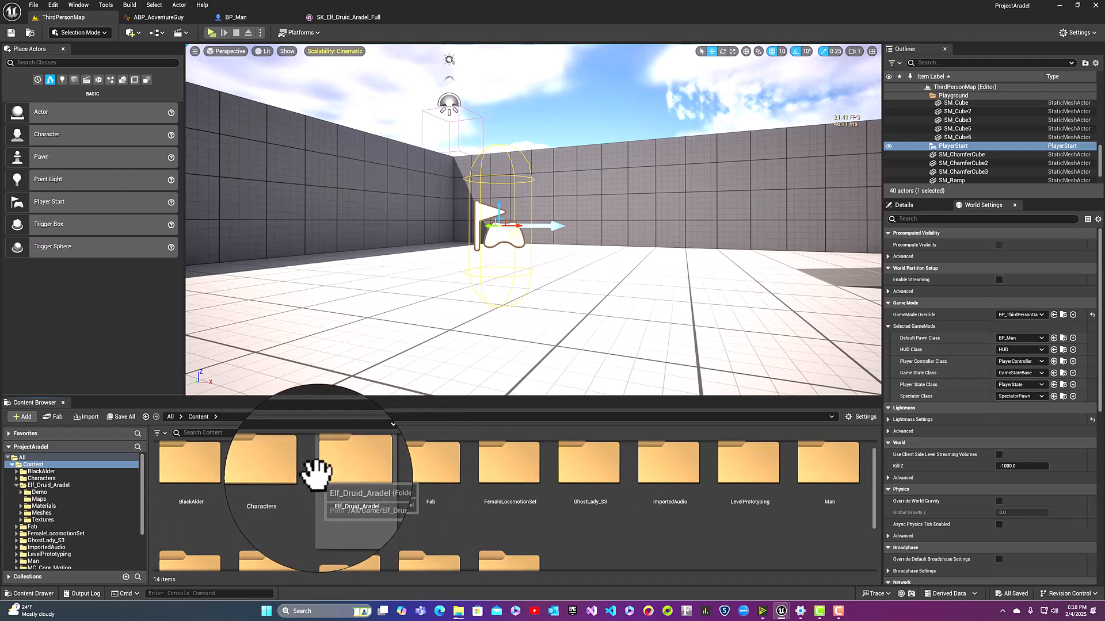
pyautogui.scroll(1, 316, 475)
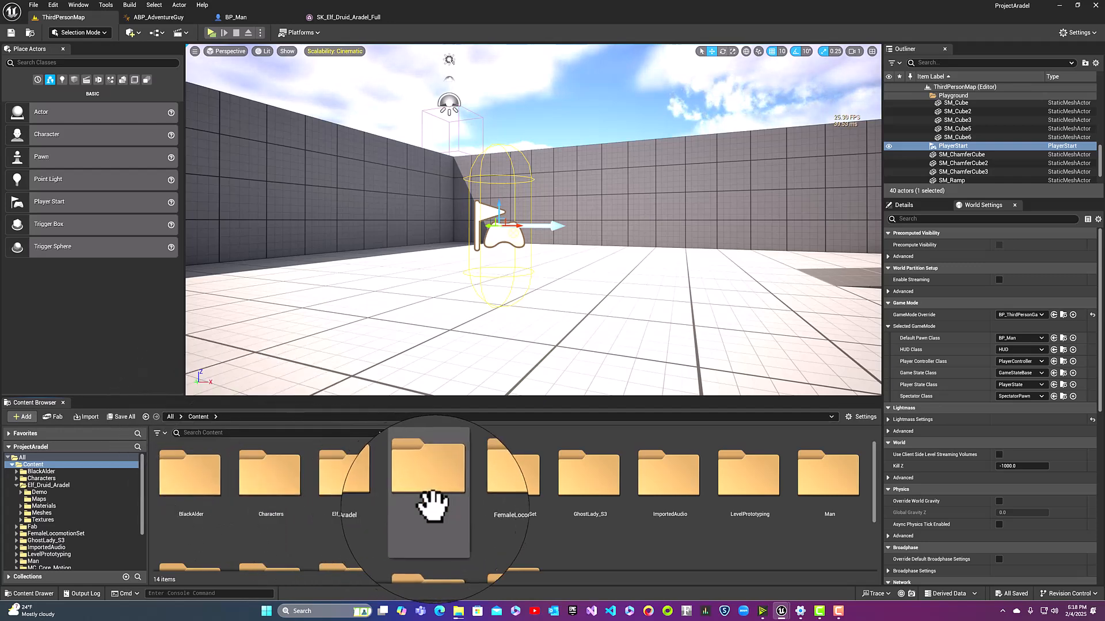
pyautogui.scroll(-1, 485, 520)
pyautogui.scroll(-1, 486, 517)
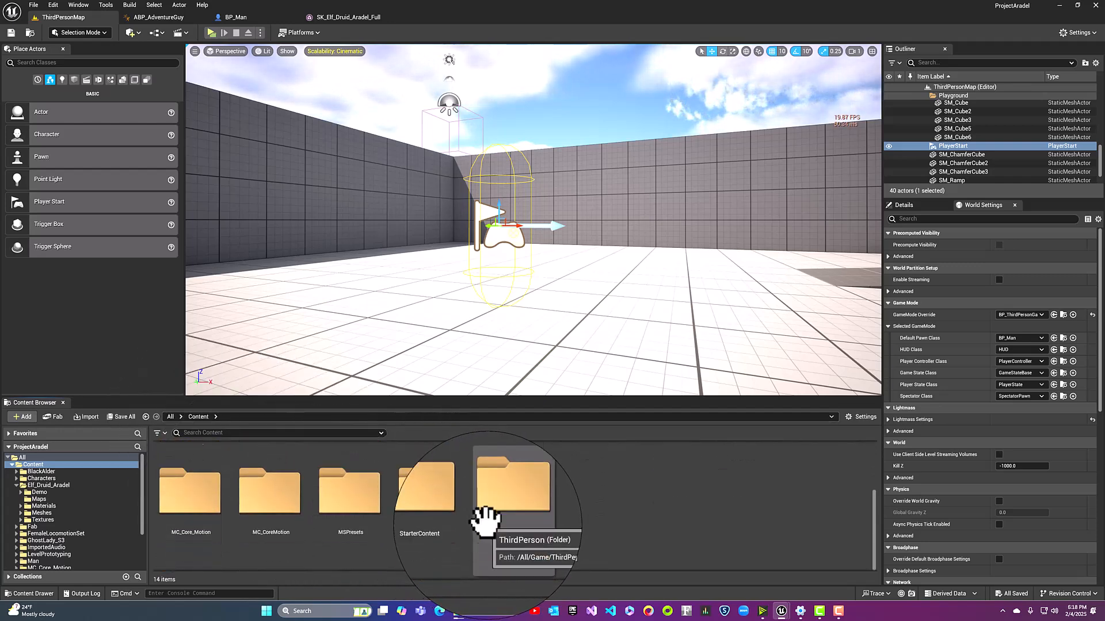
pyautogui.scroll(1, 561, 535)
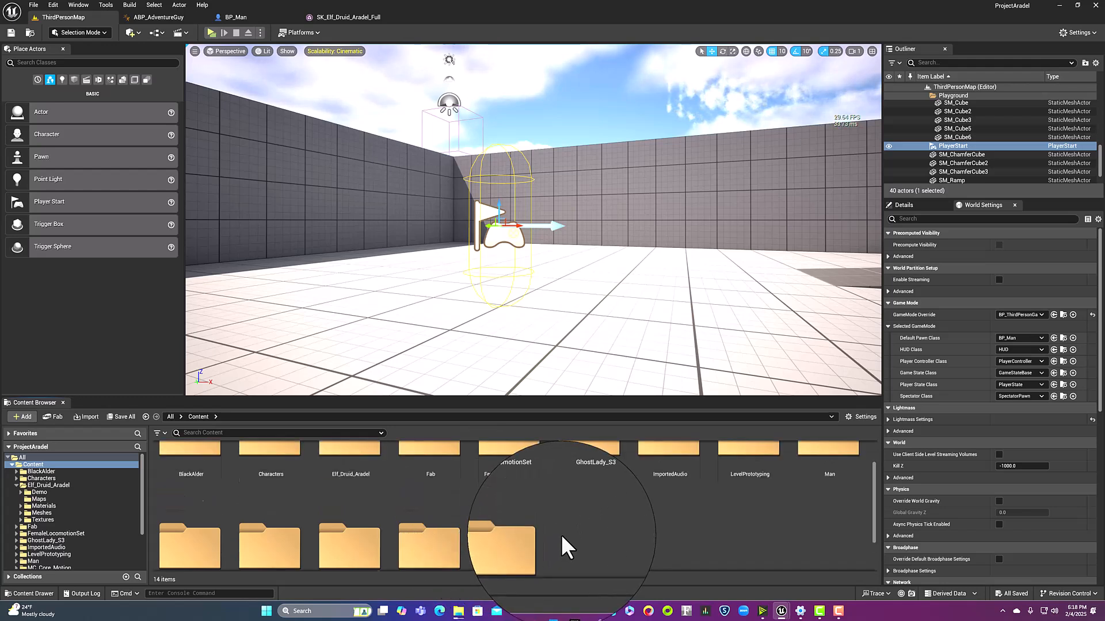
pyautogui.scroll(1, 561, 533)
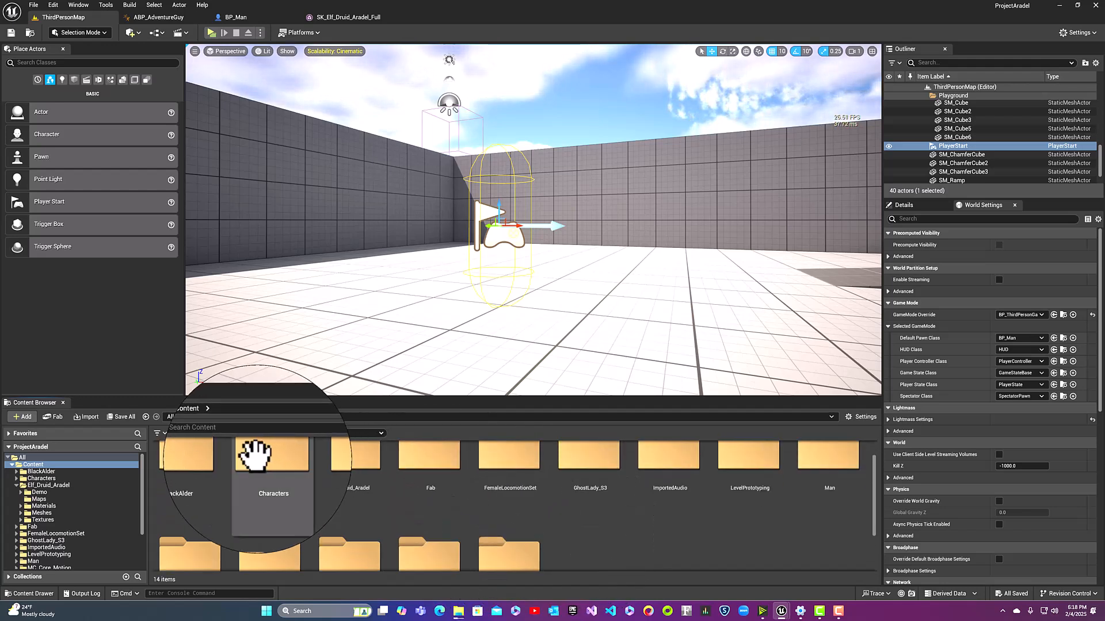
# Check the subfolders of Characters and review the animation packs in Content, including FemaleLocomotionSet and MC_Core_Motion
pyautogui.doubleClick(254, 454)
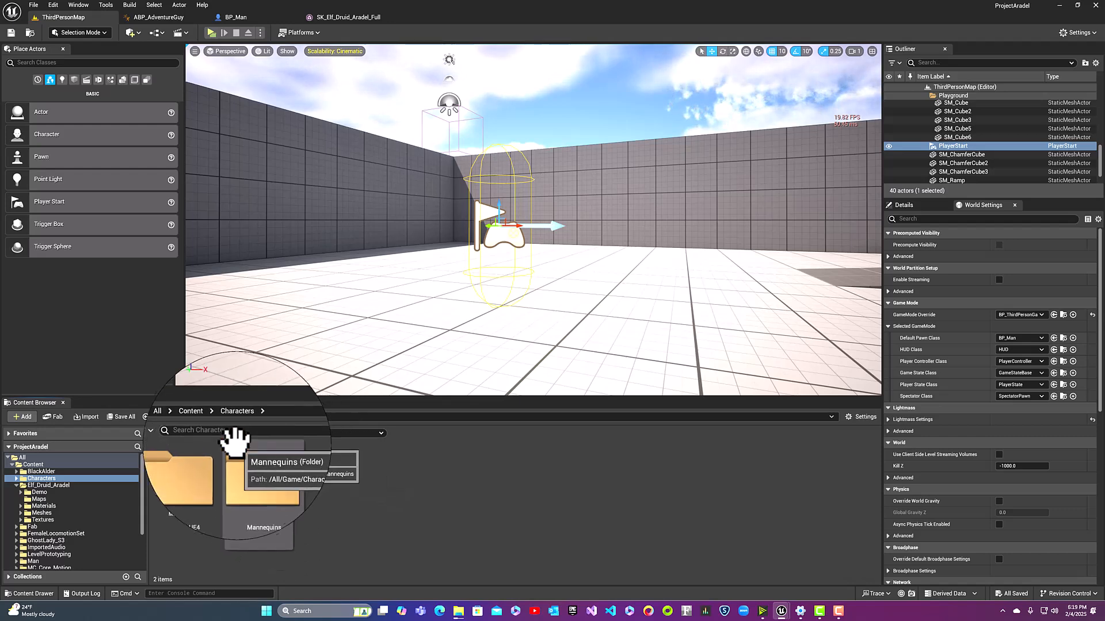
pyautogui.click(198, 417)
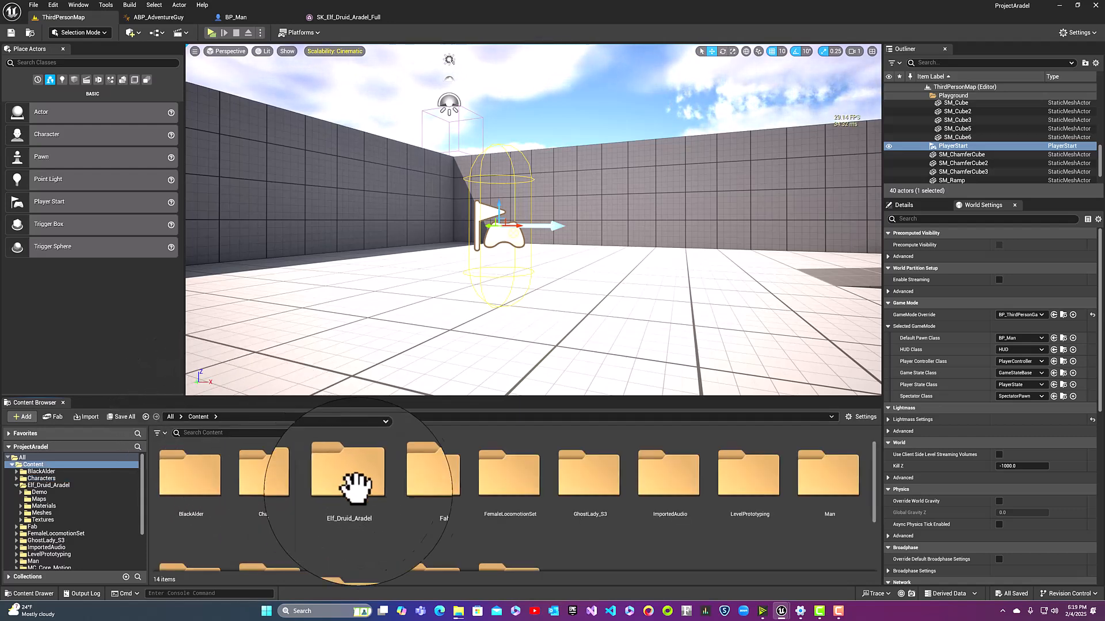
pyautogui.scroll(-1, 494, 491)
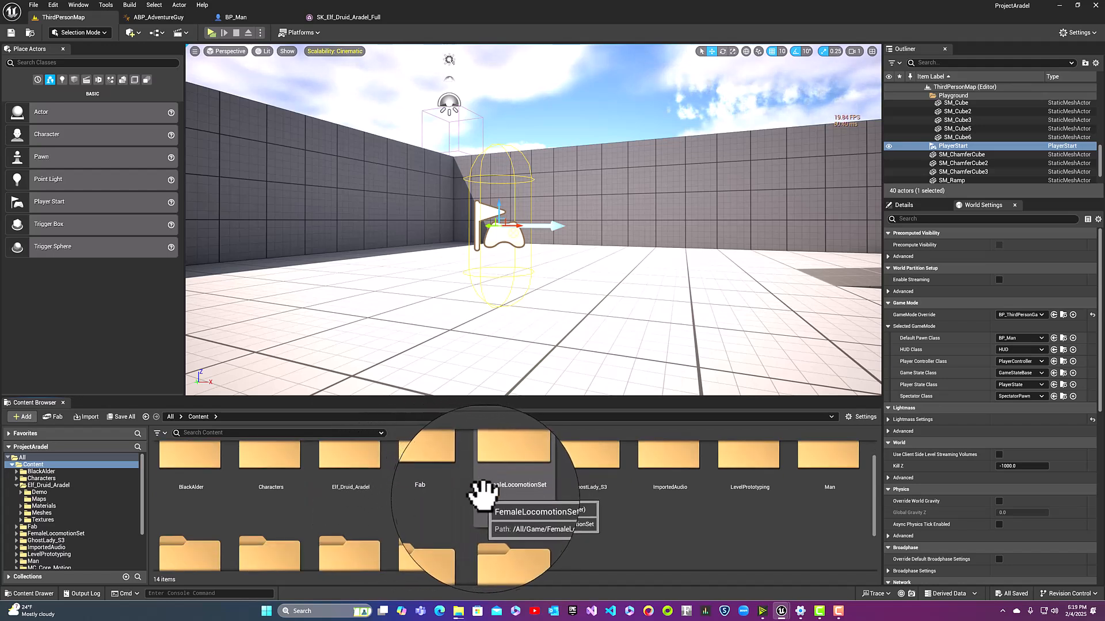
pyautogui.click(512, 475)
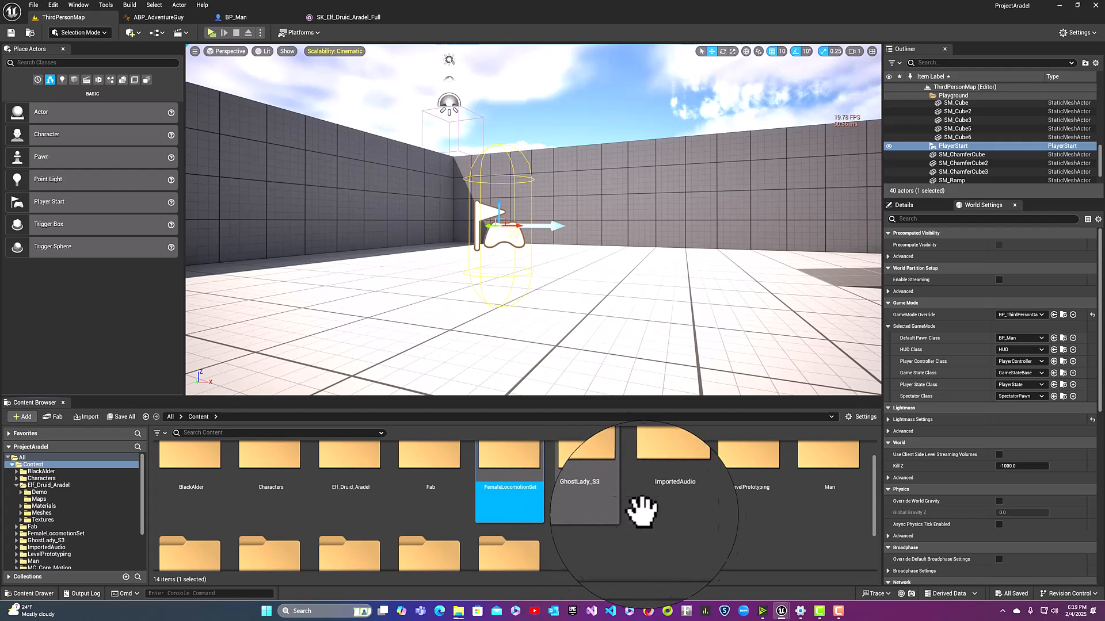
pyautogui.scroll(-2, 692, 517)
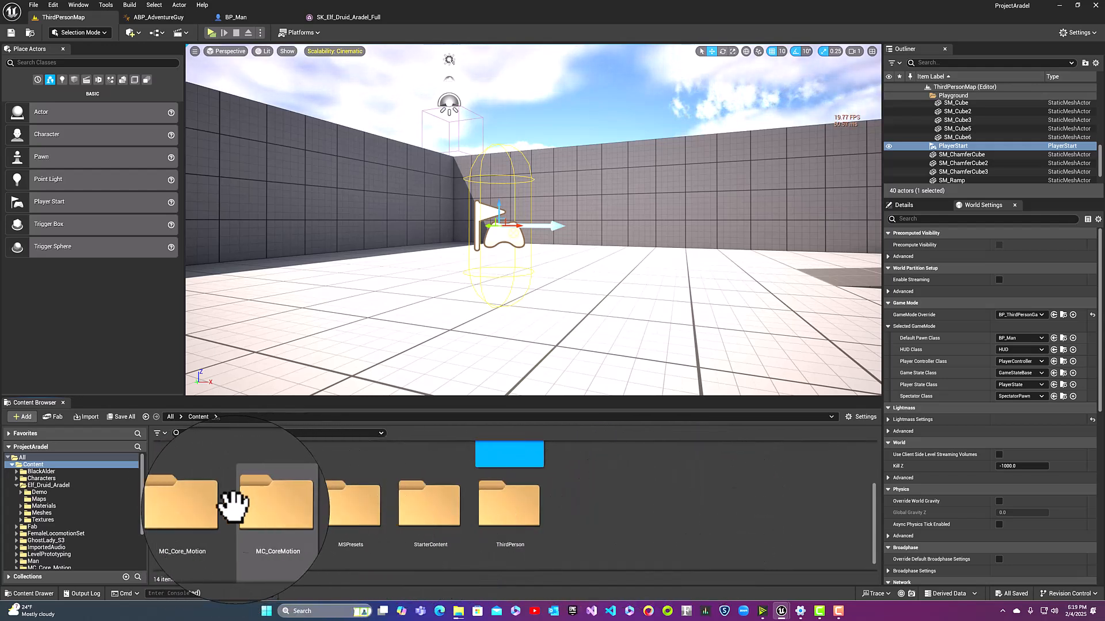
pyautogui.click(208, 507)
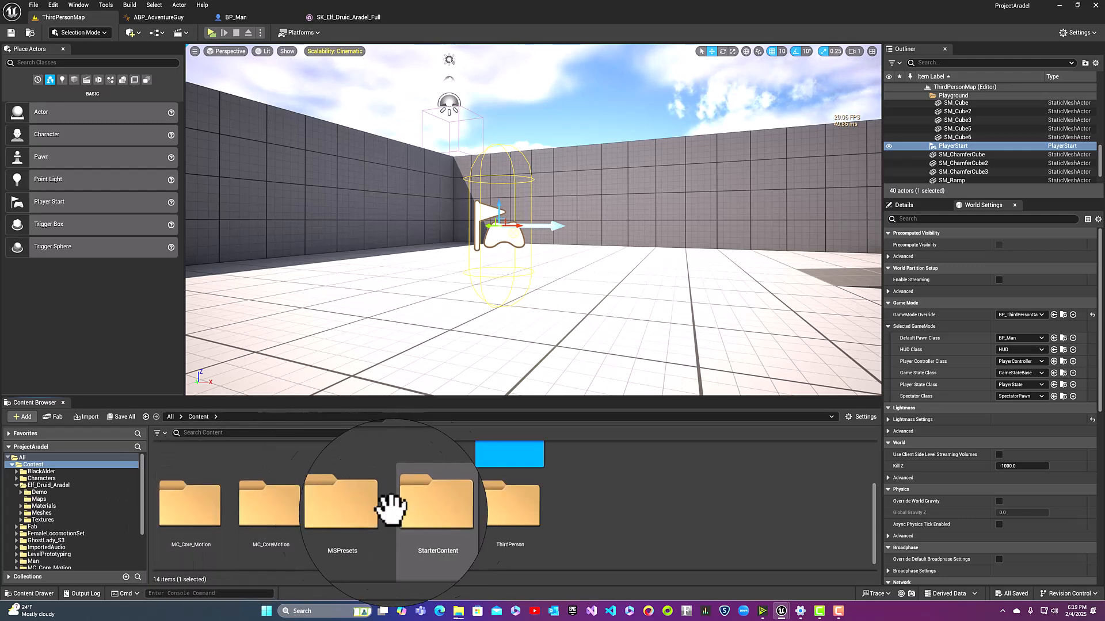
pyautogui.scroll(2, 668, 509)
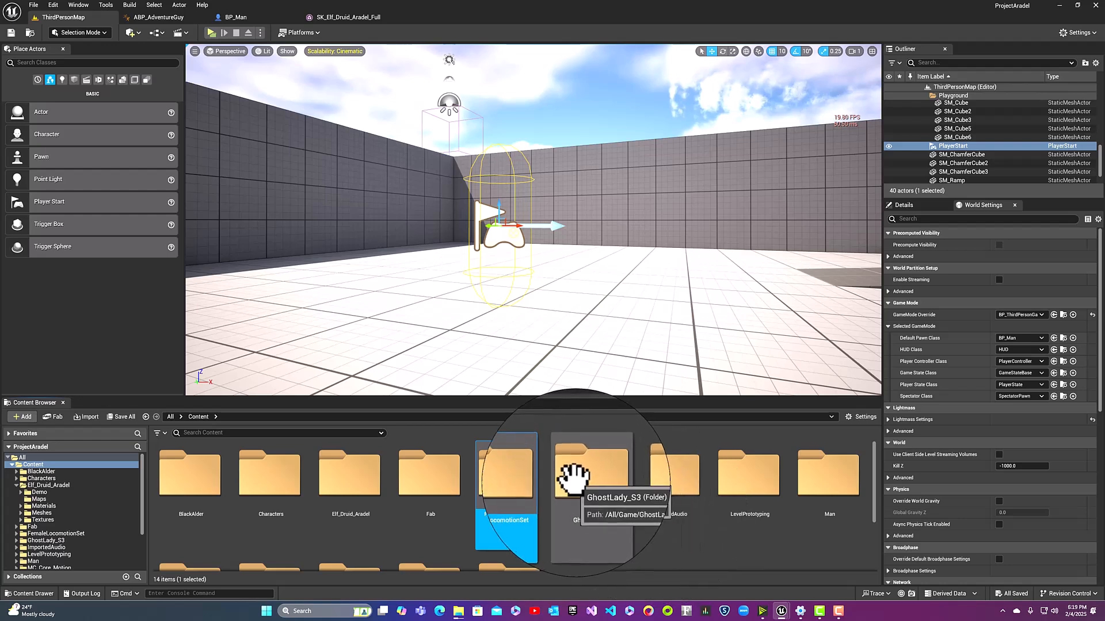
# Look through the basic movement animations in GhostLady_S3's In-Place MoveBasic folder and return to the GhostLady_S3 folder
pyautogui.doubleClick(592, 476)
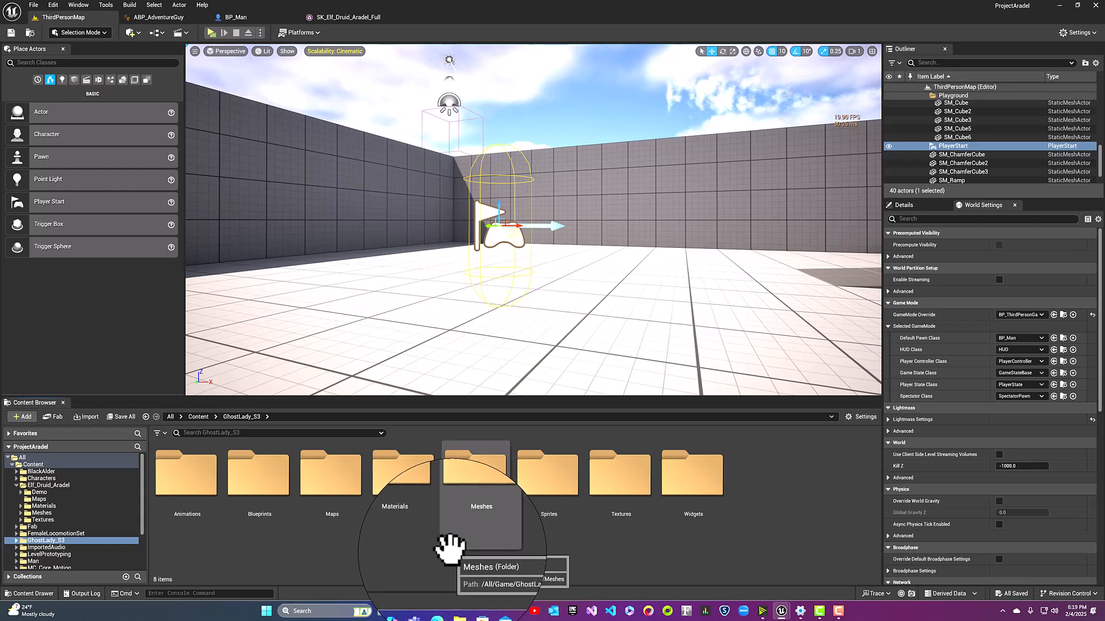
pyautogui.doubleClick(194, 480)
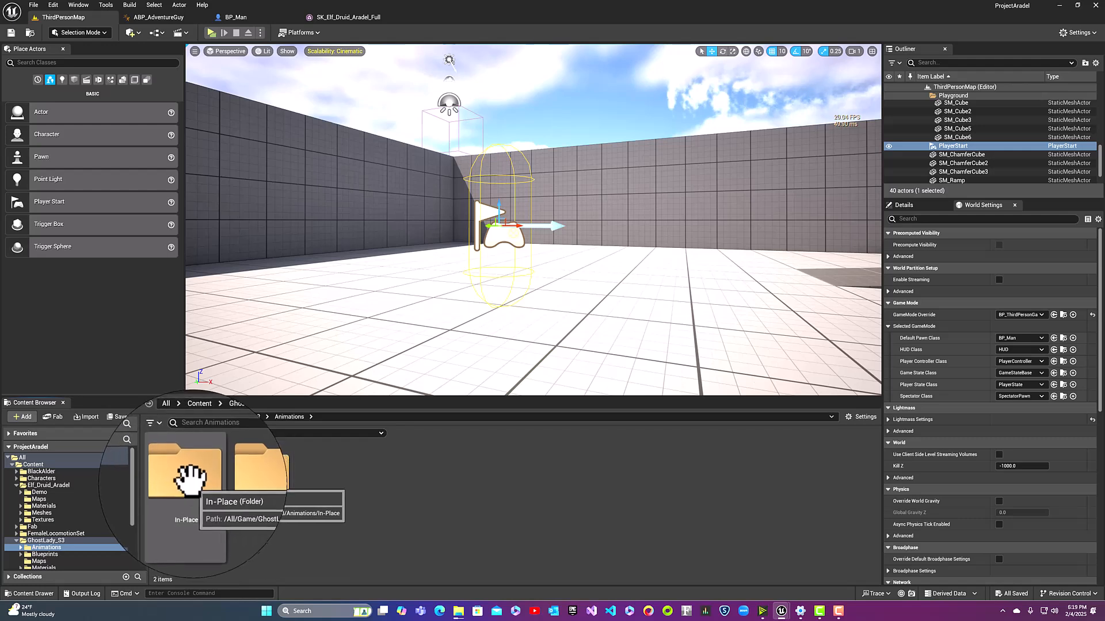
pyautogui.doubleClick(188, 473)
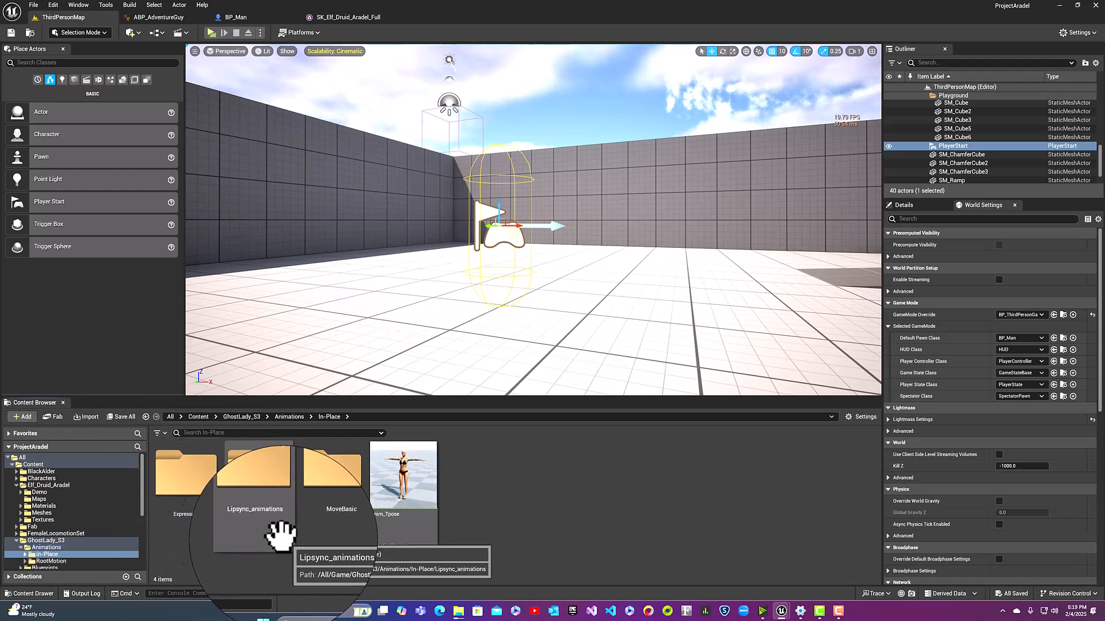
pyautogui.doubleClick(324, 483)
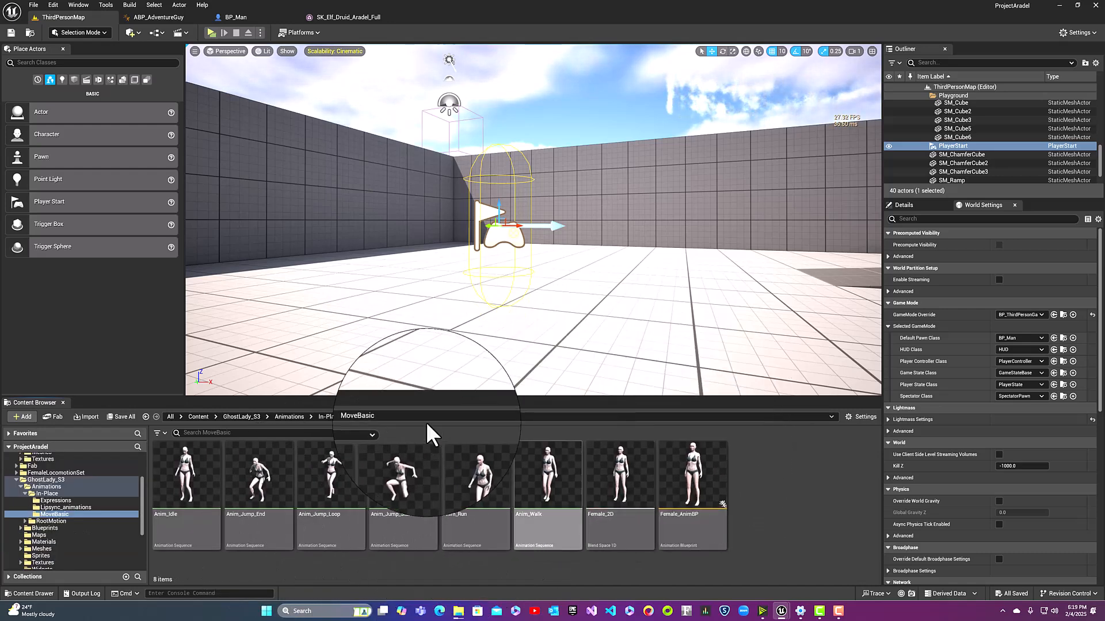
pyautogui.click(247, 416)
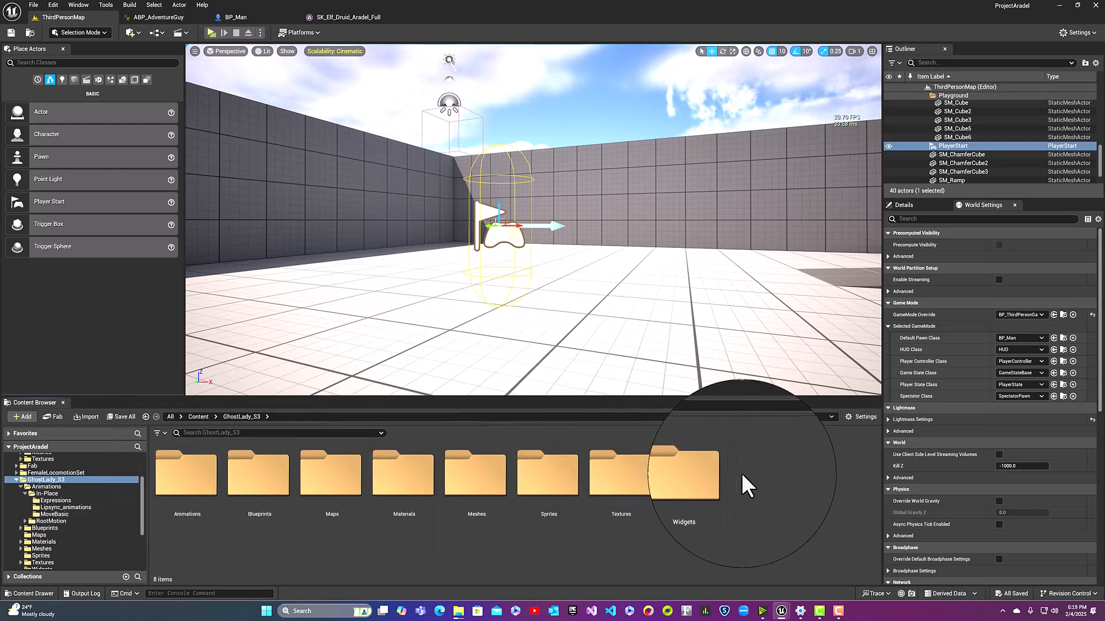
# Examine the bone hierarchy of SK_FemaleBase_Skeleton from the GhostLady_S3 Meshes/Characters/Combines folder, and close its editor
pyautogui.click(598, 483)
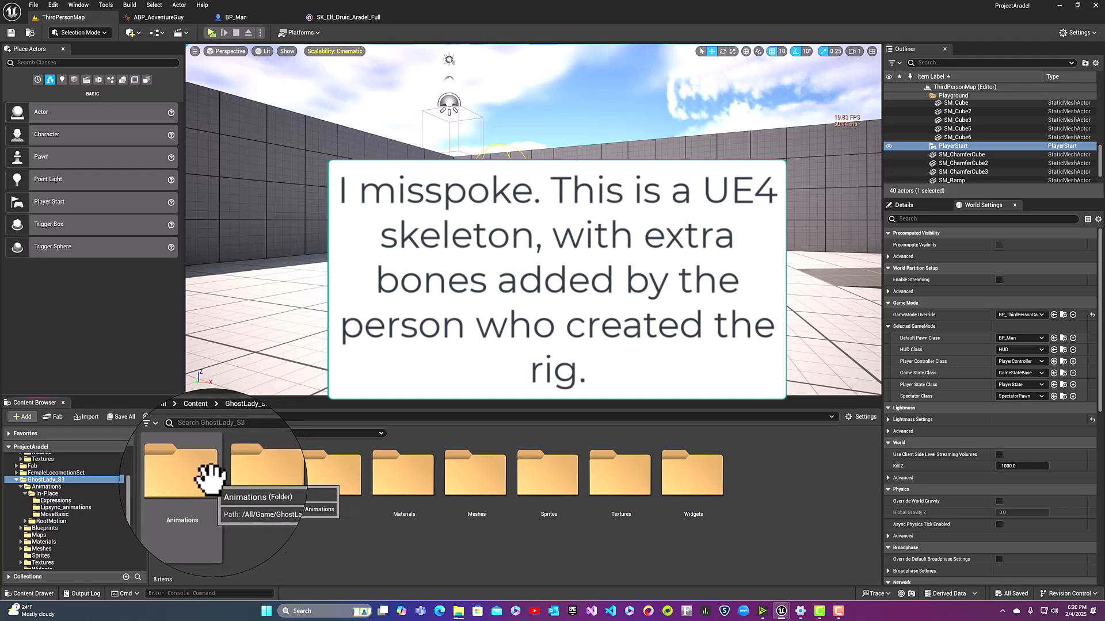
pyautogui.doubleClick(481, 495)
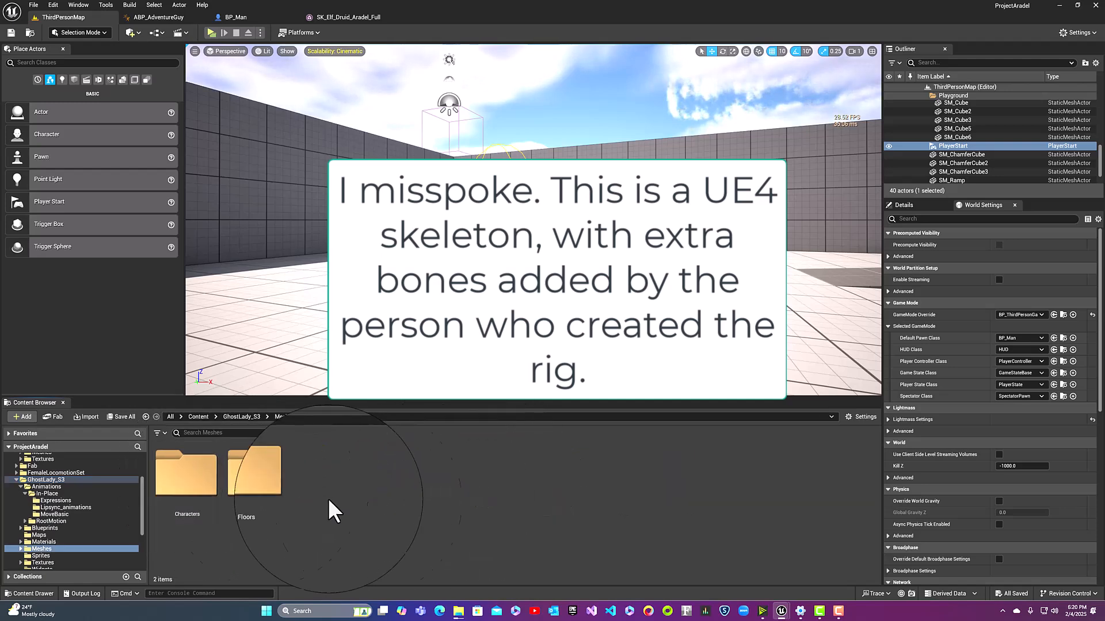
pyautogui.doubleClick(180, 477)
pyautogui.doubleClick(185, 483)
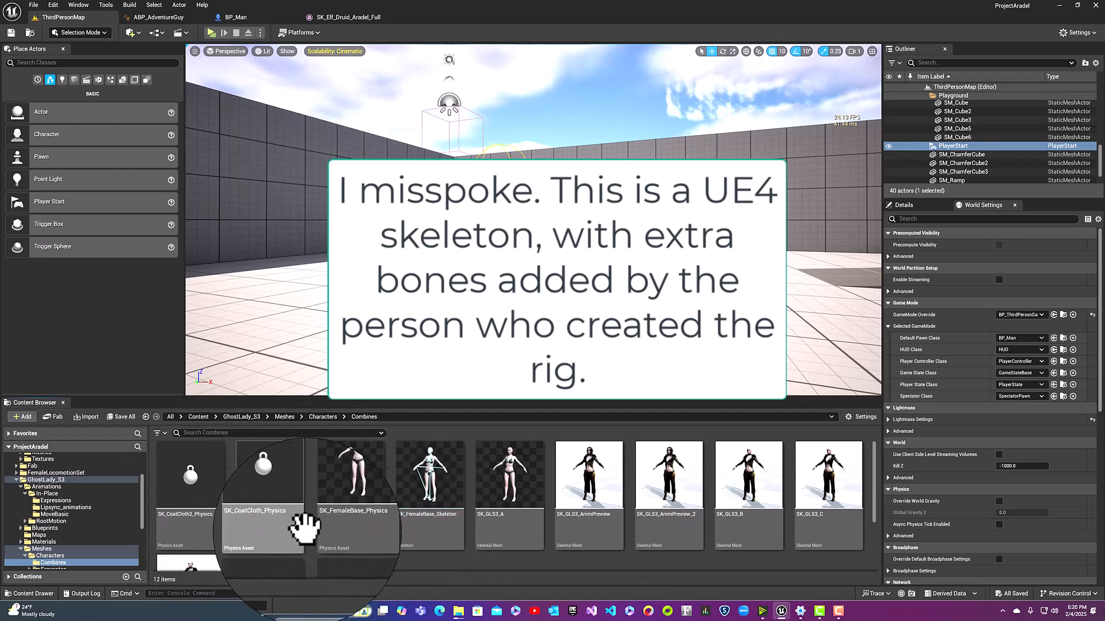
pyautogui.doubleClick(419, 521)
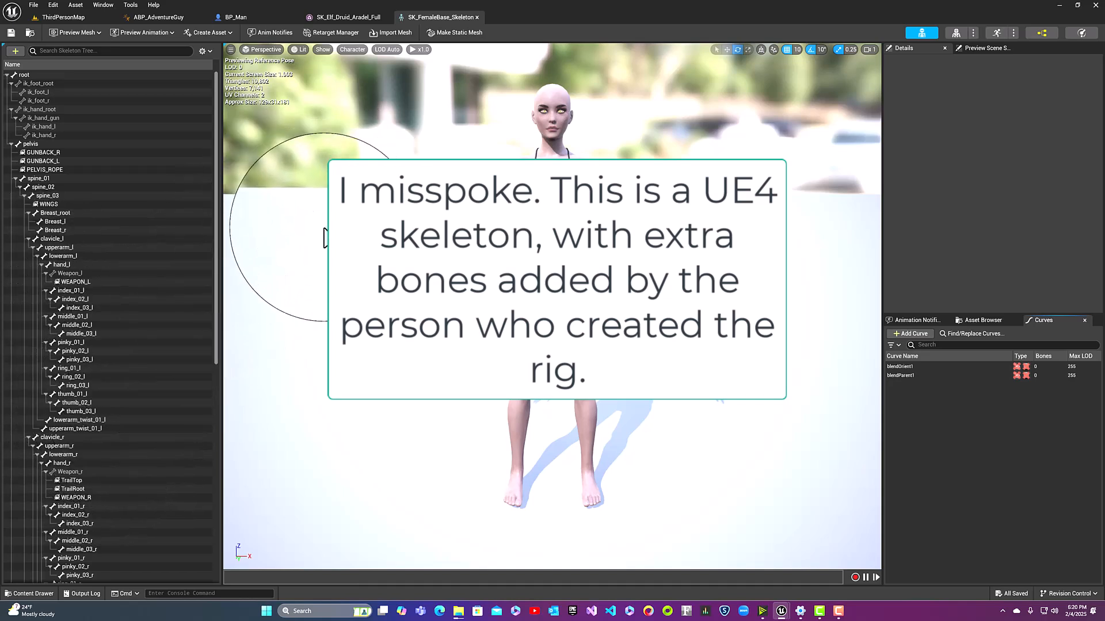
pyautogui.click(477, 17)
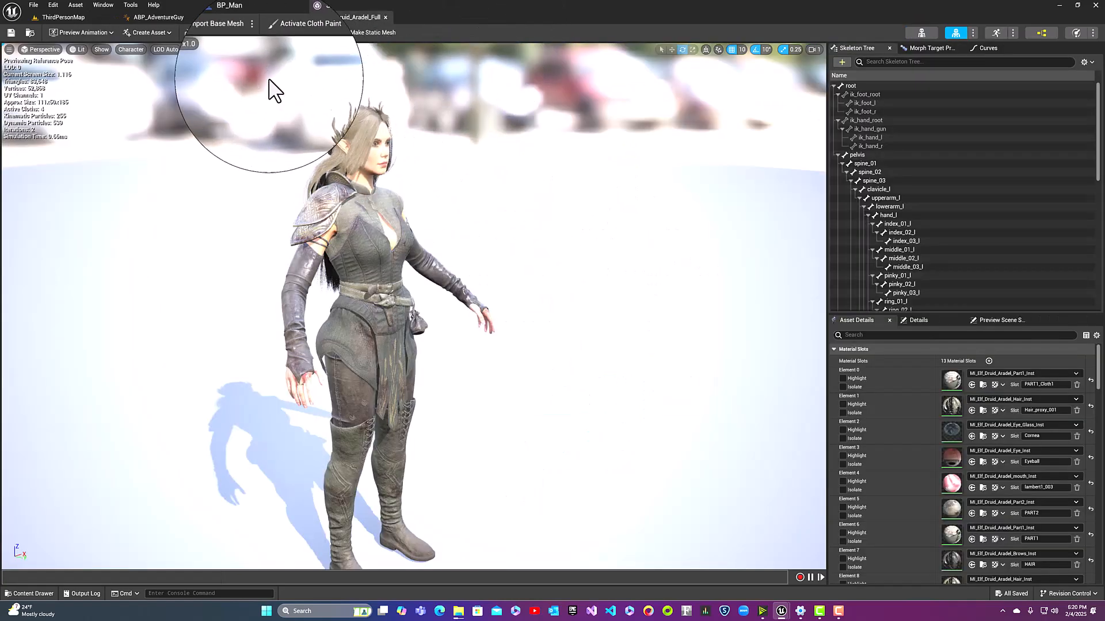
# Open the SKEL_Elf_Druid_Aradel skeleton from the Elf_Druid_Aradel Meshes folder and examine its bone hierarchy
pyautogui.click(67, 16)
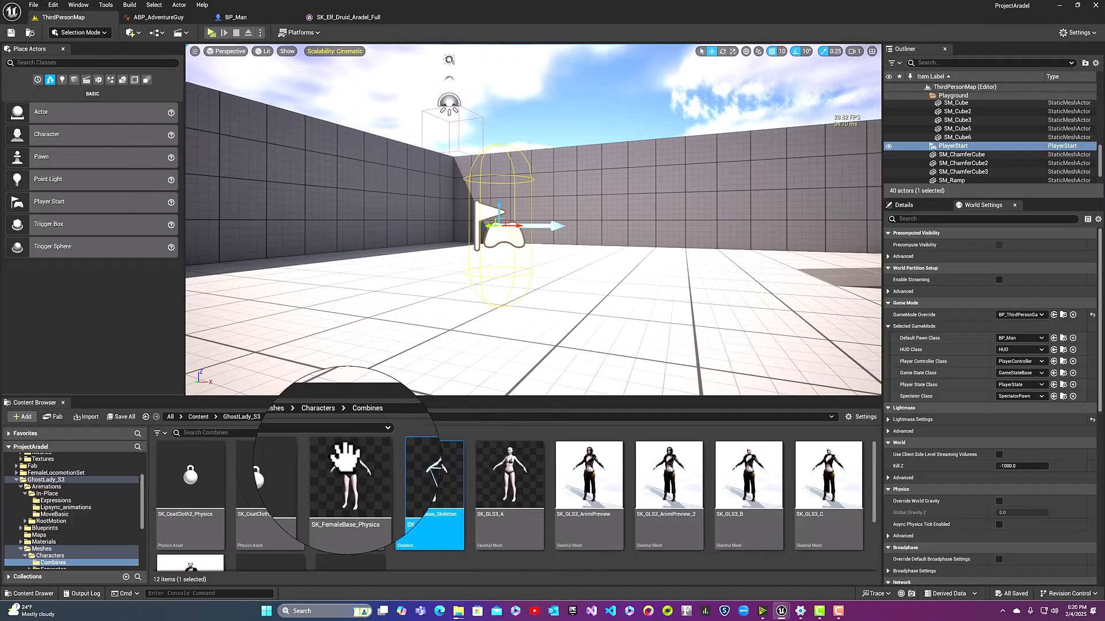
pyautogui.click(199, 416)
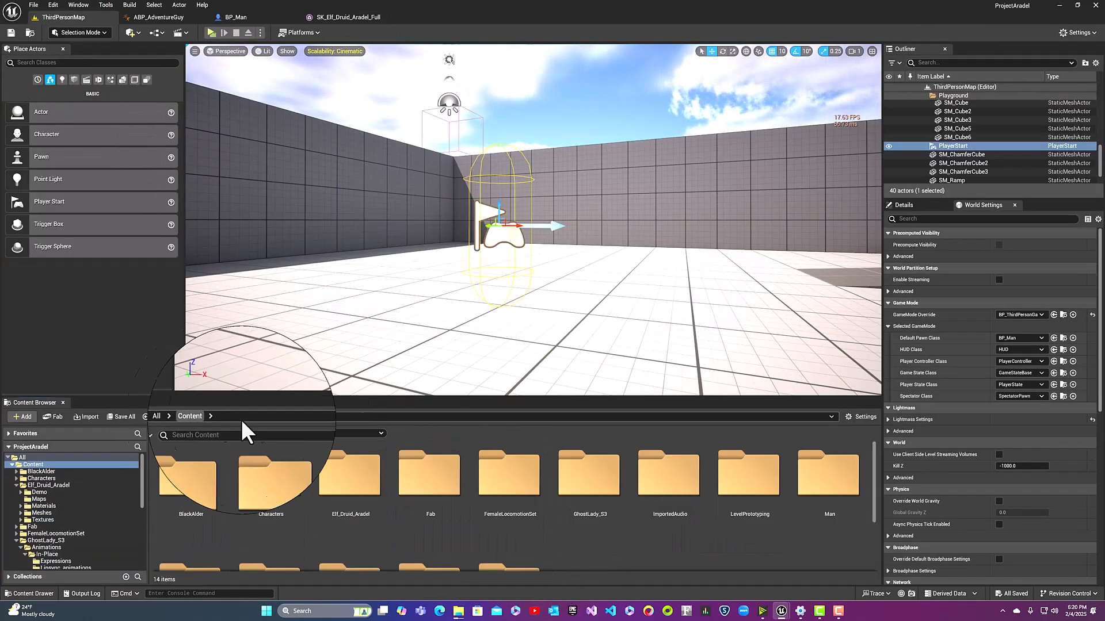
pyautogui.scroll(-2, 575, 497)
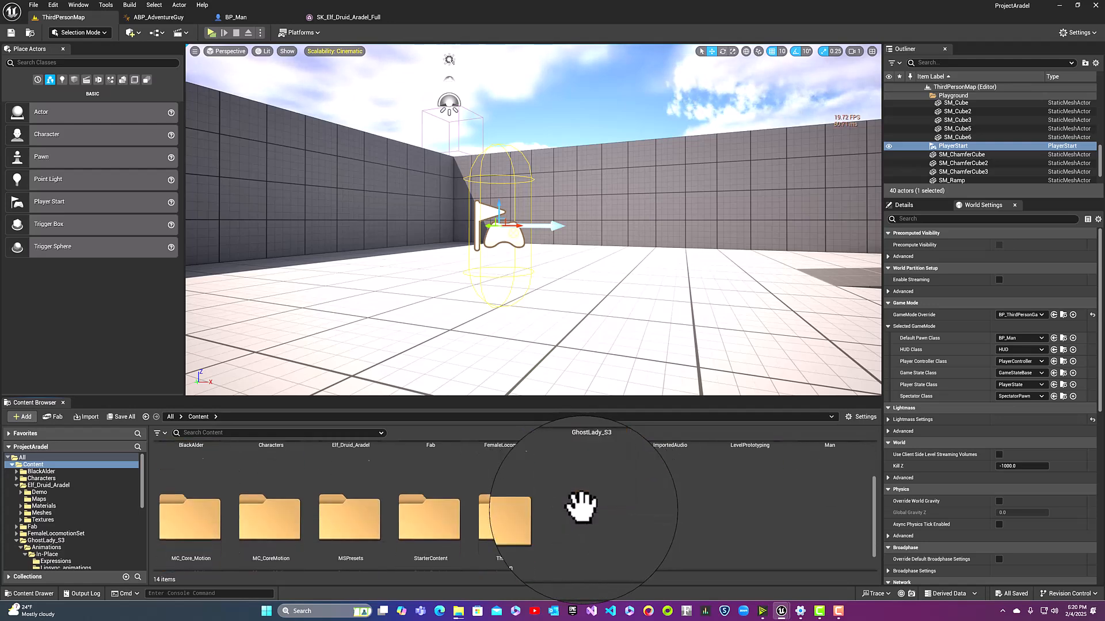
pyautogui.doubleClick(356, 460)
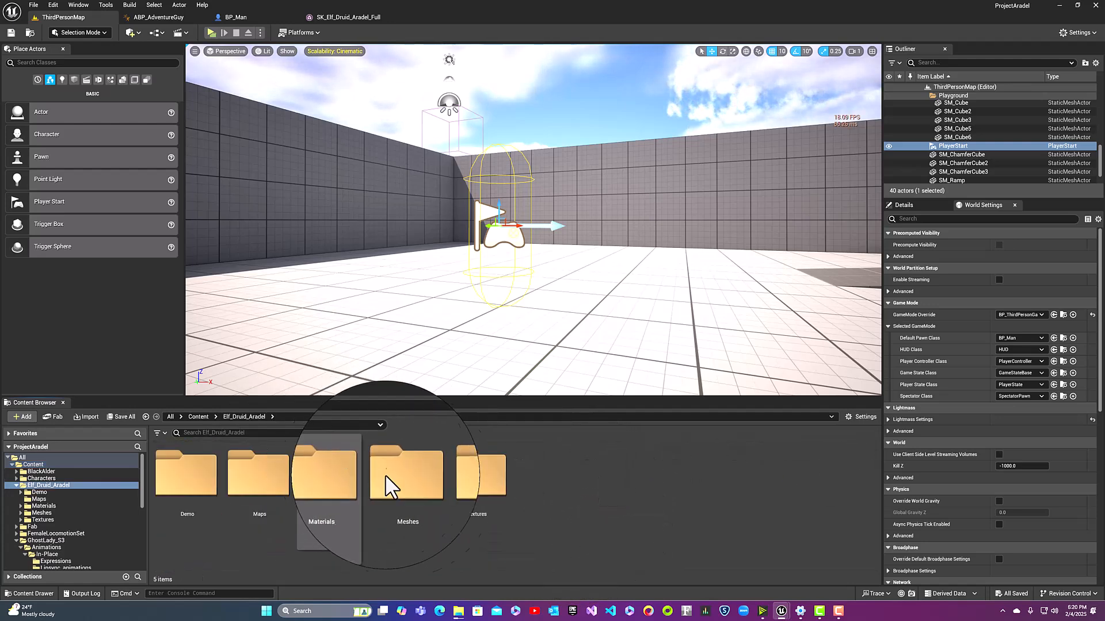
pyautogui.doubleClick(391, 475)
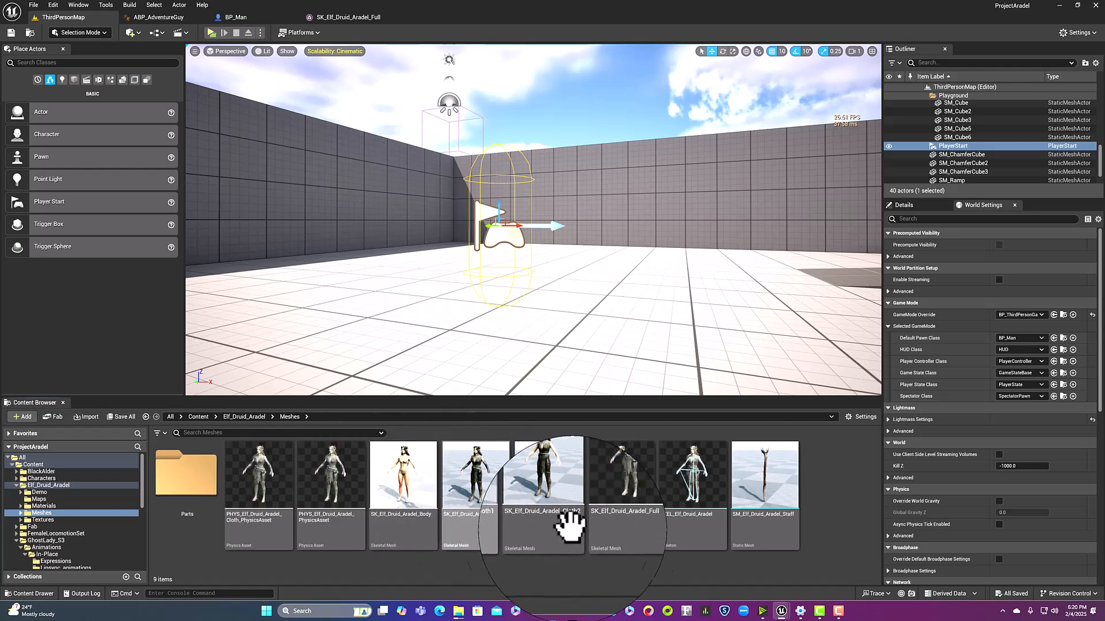
pyautogui.doubleClick(685, 521)
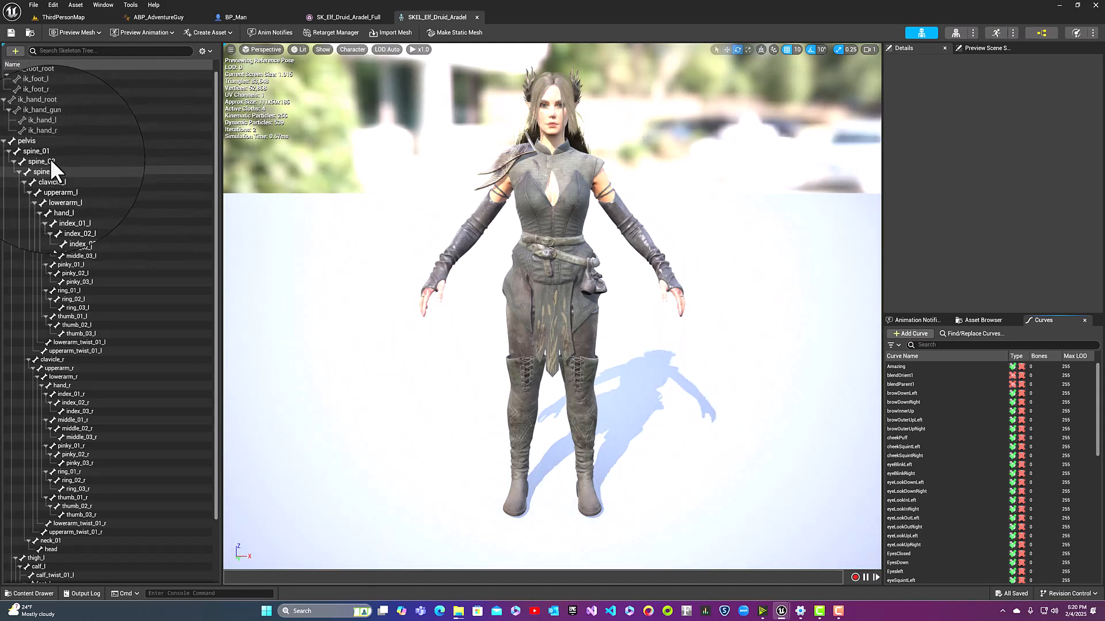
# Close the elf druid skeleton and SK_Elf_Druid_Aradel_Full editors and return to the ThirdPersonMap level
pyautogui.click(477, 17)
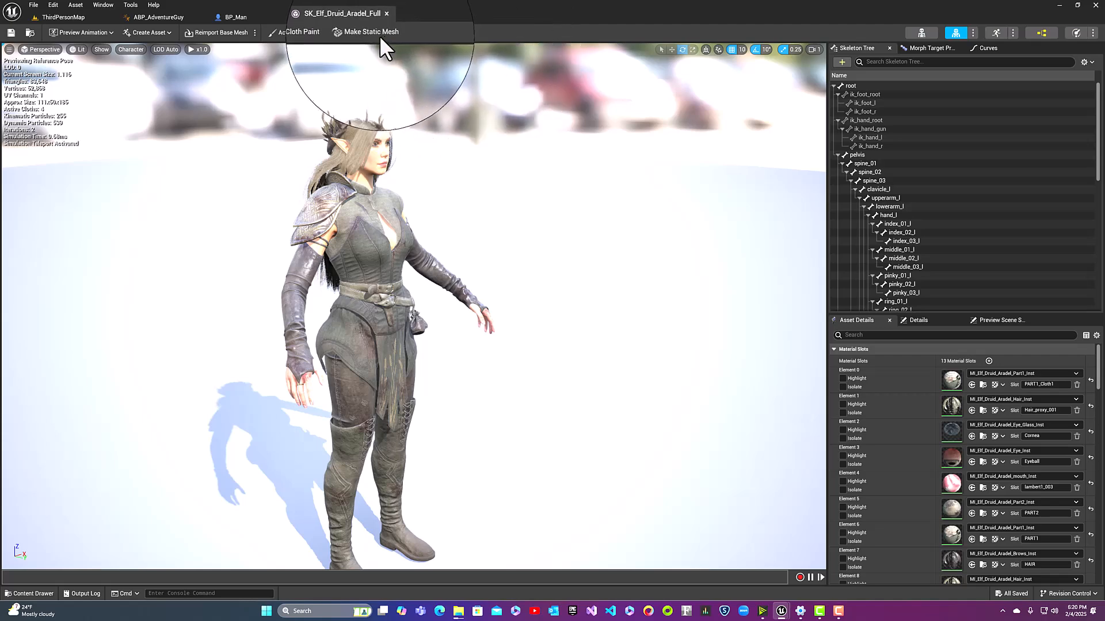
pyautogui.click(385, 17)
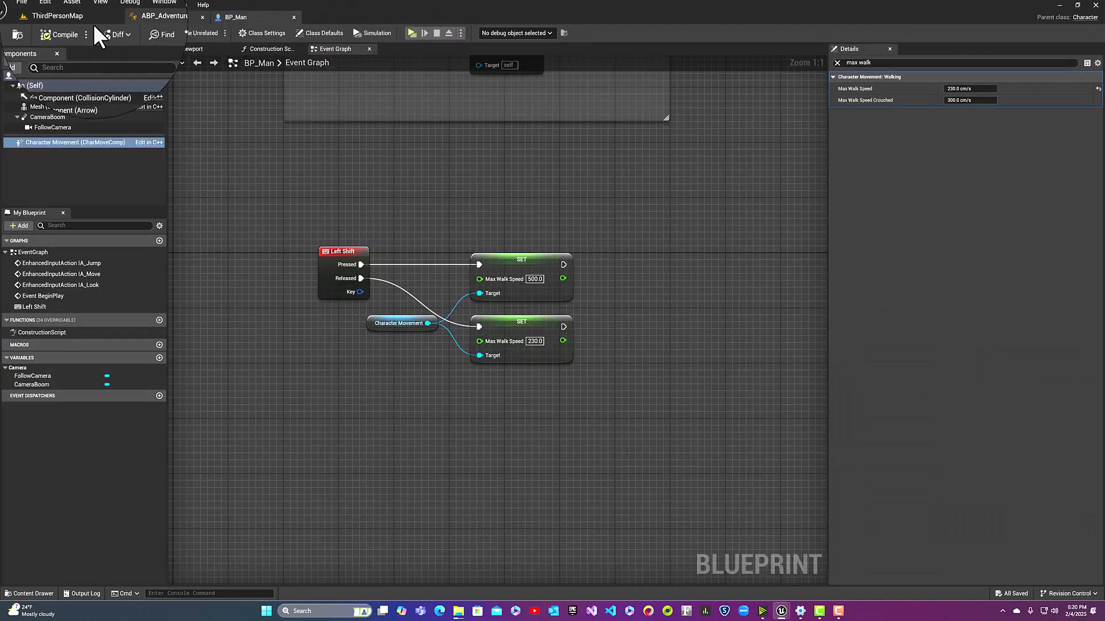
pyautogui.click(71, 14)
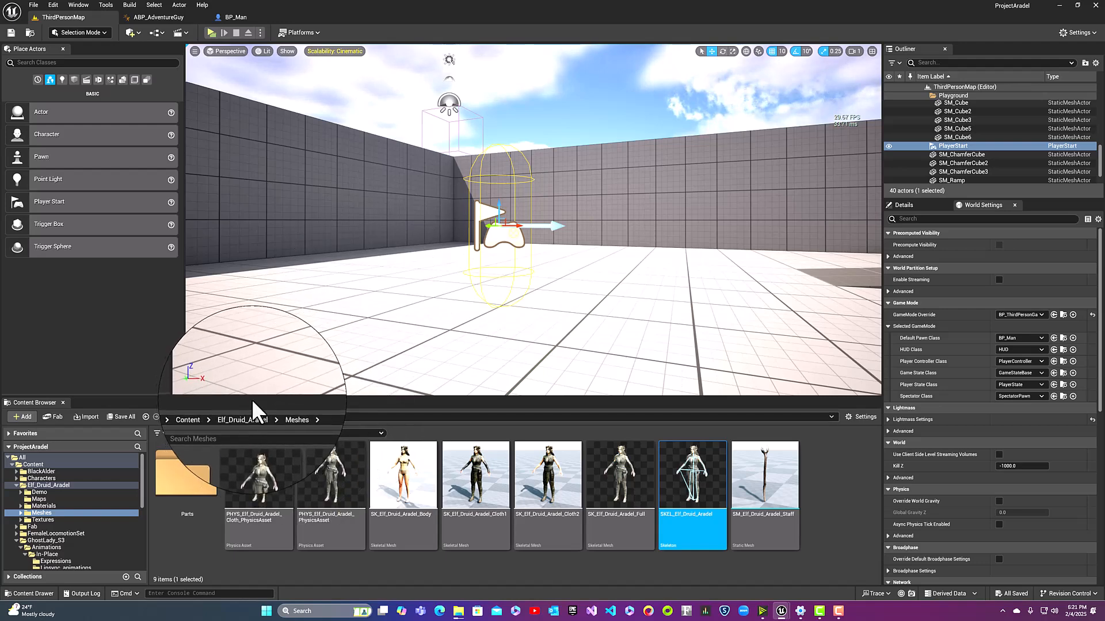
# Open SK_GLS3_AnimPreview from GhostLady_S3's Meshes/Characters/Combines folder, dock its editor alongside the open assets, and inspect the mesh
pyautogui.click(195, 417)
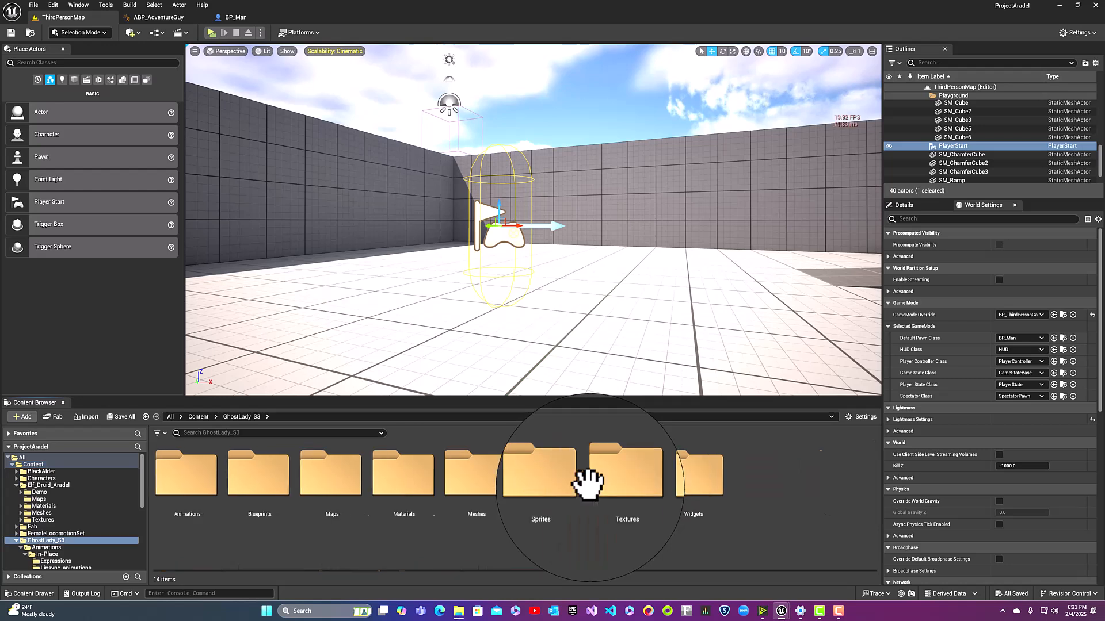
pyautogui.doubleClick(572, 488)
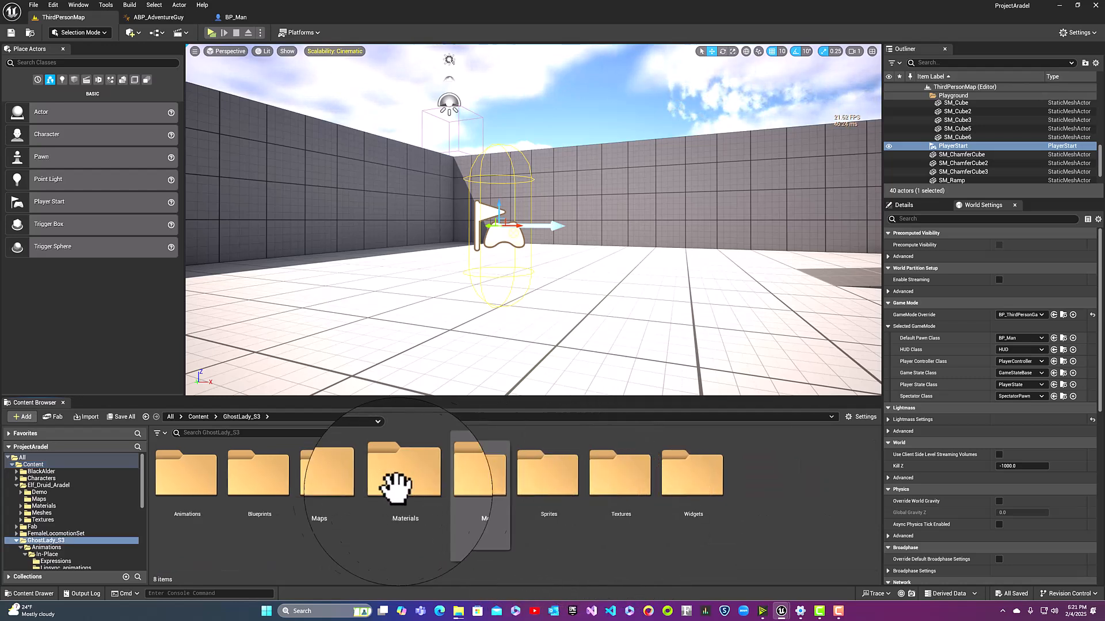
pyautogui.doubleClick(477, 475)
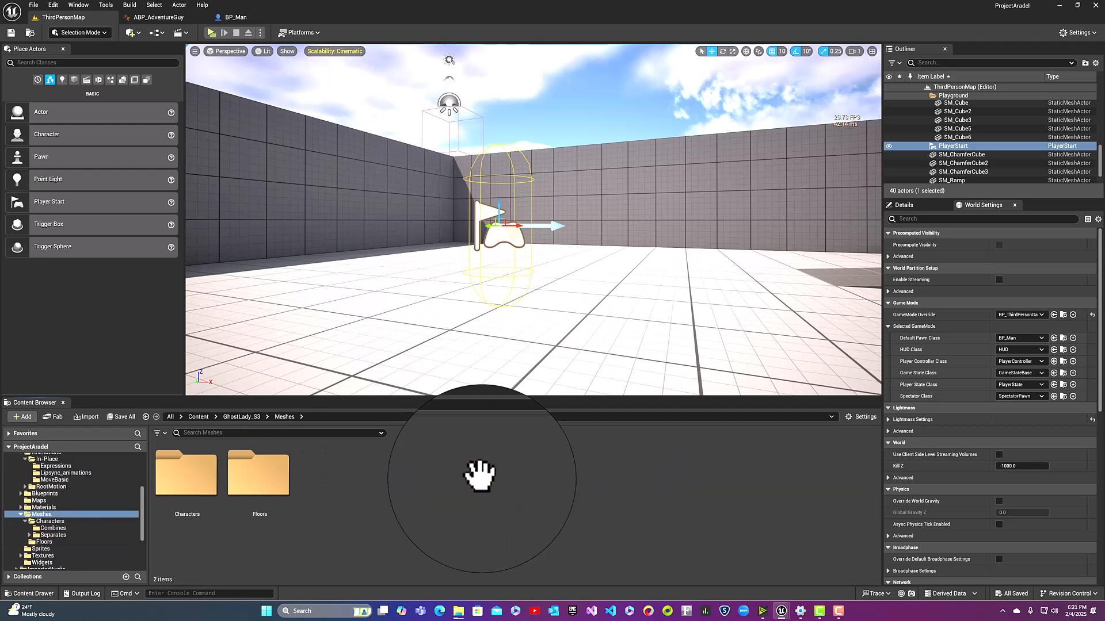
pyautogui.doubleClick(214, 474)
pyautogui.click(198, 477)
pyautogui.doubleClick(187, 471)
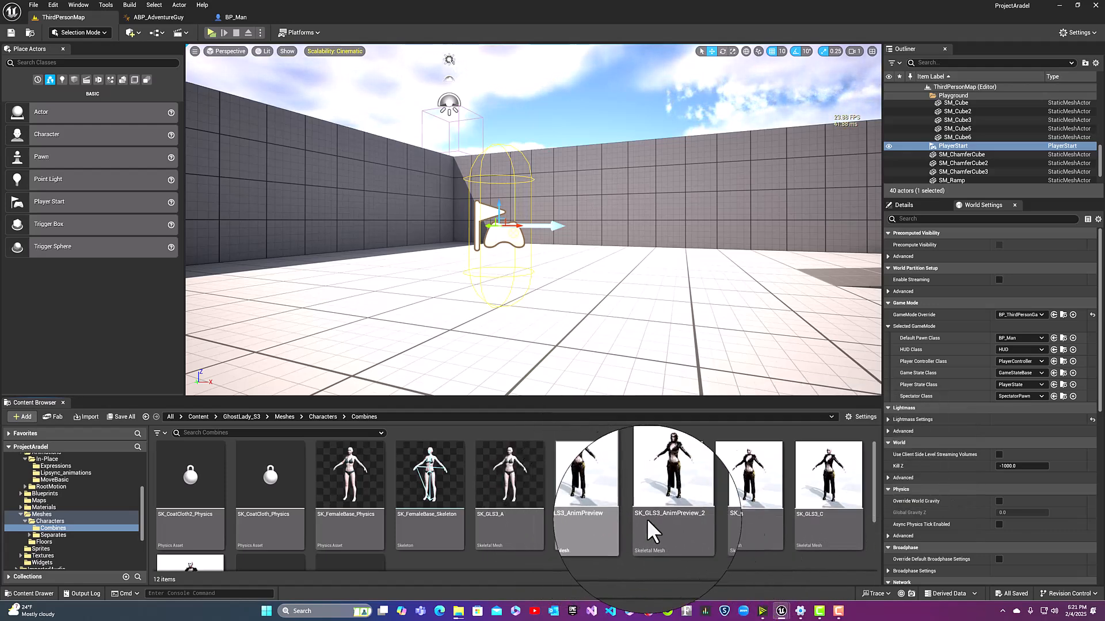
pyautogui.doubleClick(581, 515)
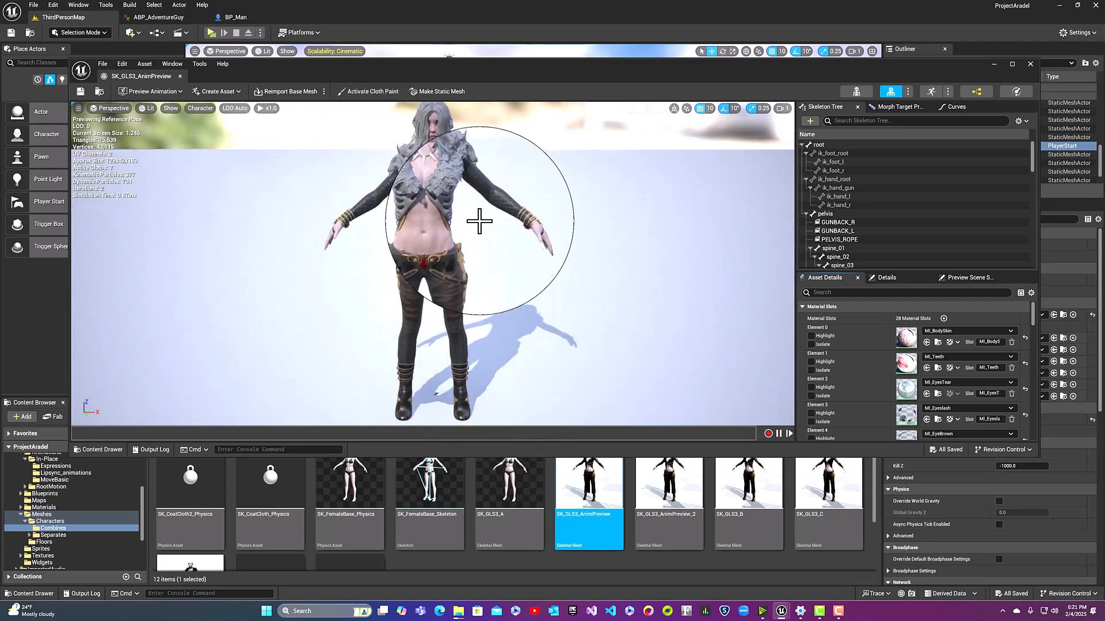
pyautogui.moveTo(140, 75); pyautogui.dragTo(290, 7)
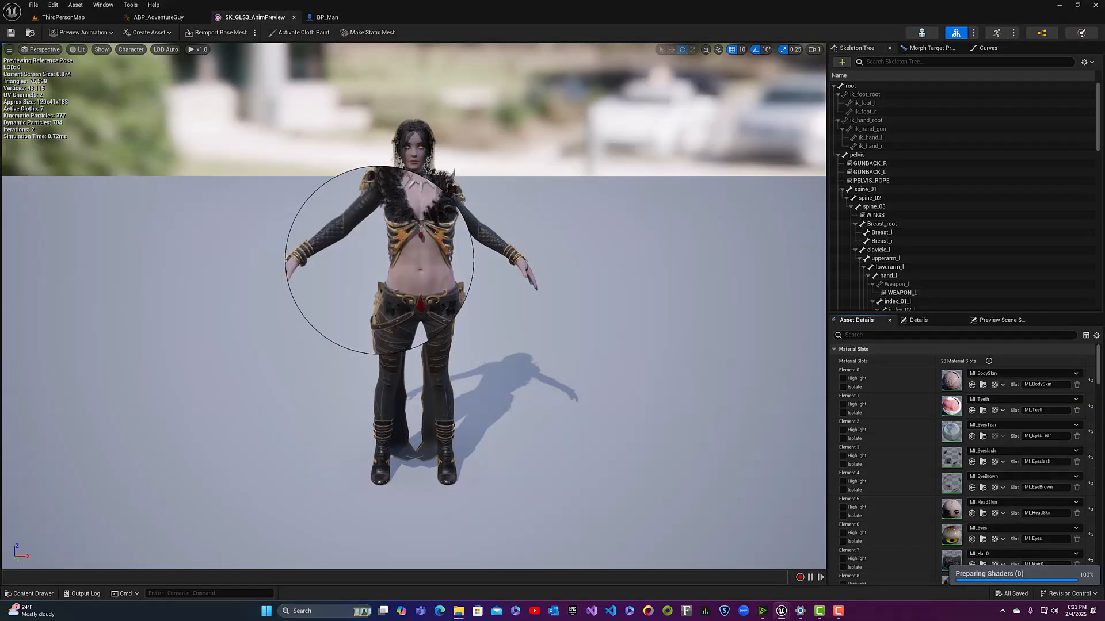
pyautogui.moveTo(380, 261)
pyautogui.mouseDown(button='right')
pyautogui.moveTo(421, 260)
pyautogui.moveTo(375, 261)
pyautogui.moveTo(382, 222)
pyautogui.moveTo(322, 267)
pyautogui.moveTo(371, 263)
pyautogui.moveTo(321, 264)
pyautogui.moveTo(362, 257)
pyautogui.moveTo(340, 259)
pyautogui.moveTo(374, 268)
pyautogui.mouseUp(button='right')
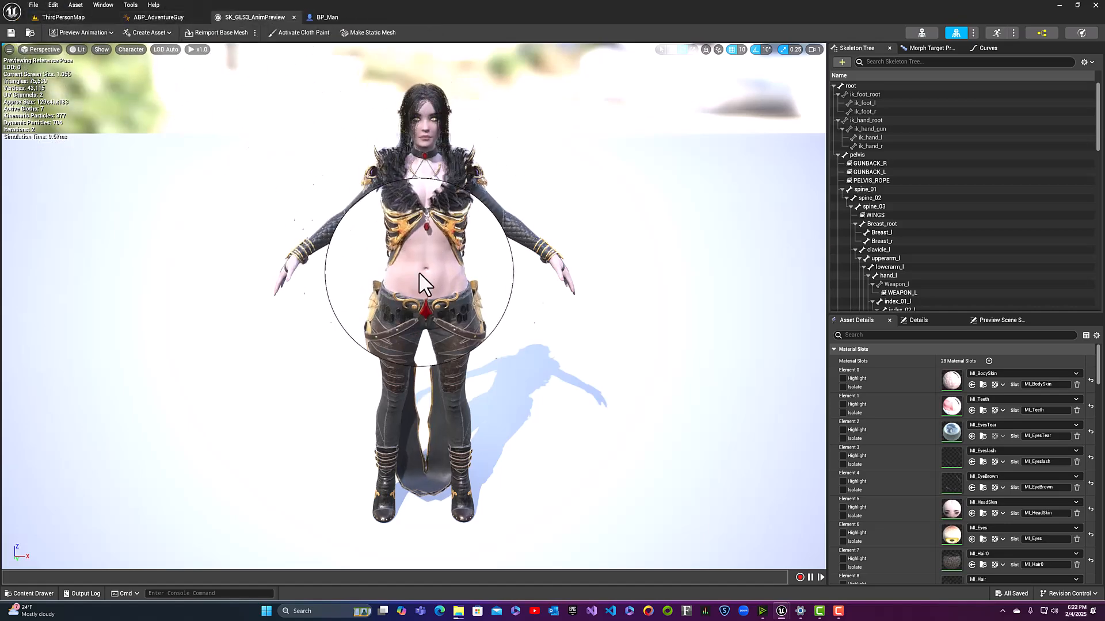
# Return to the ThirdPersonMap level and select the Anim_Run sequence in GhostLady_S3's Animations/In-Place/MoveBasic folder
pyautogui.click(64, 16)
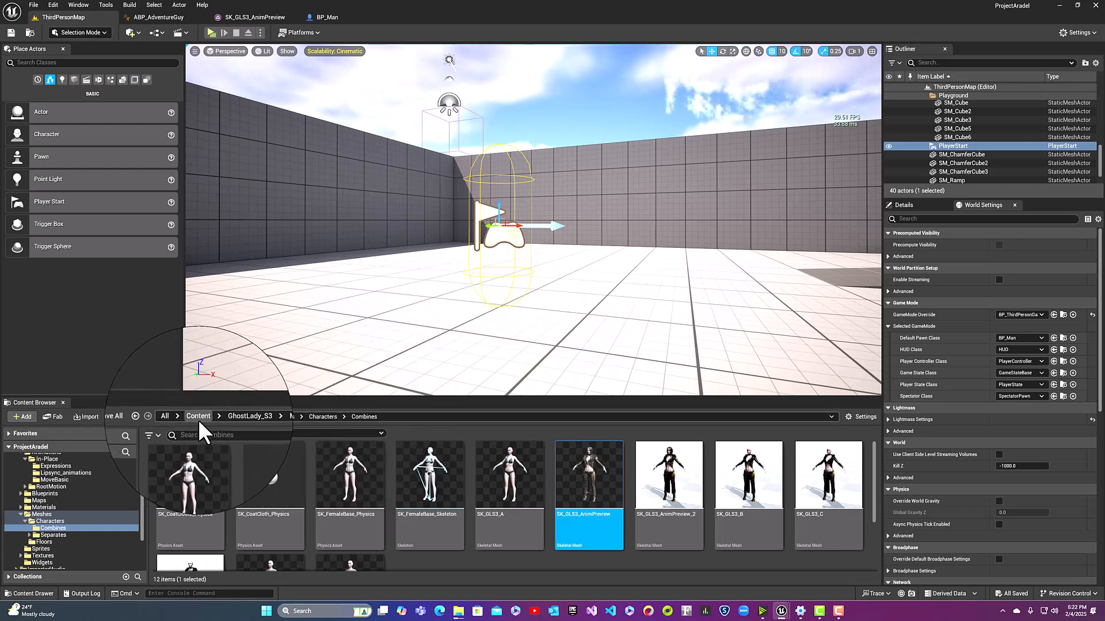
pyautogui.click(279, 416)
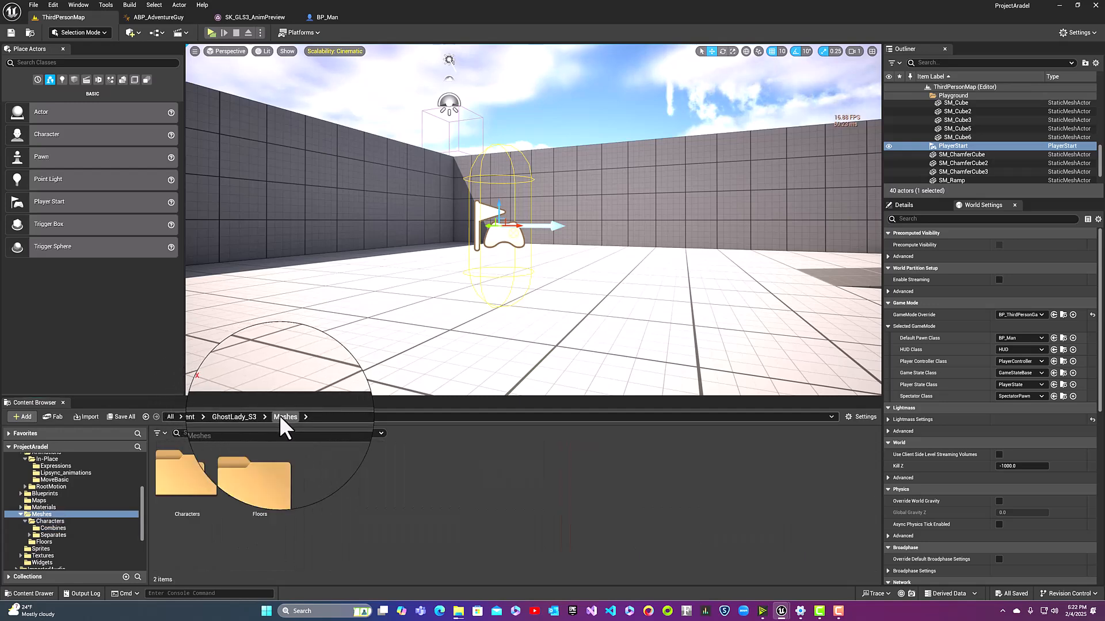
pyautogui.doubleClick(214, 467)
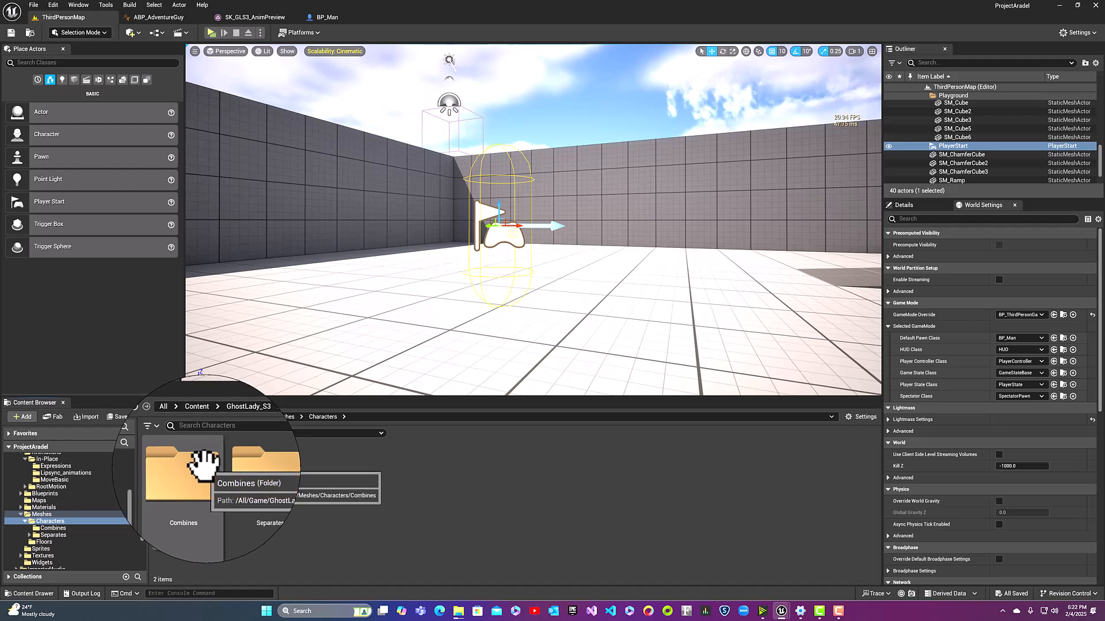
pyautogui.click(289, 416)
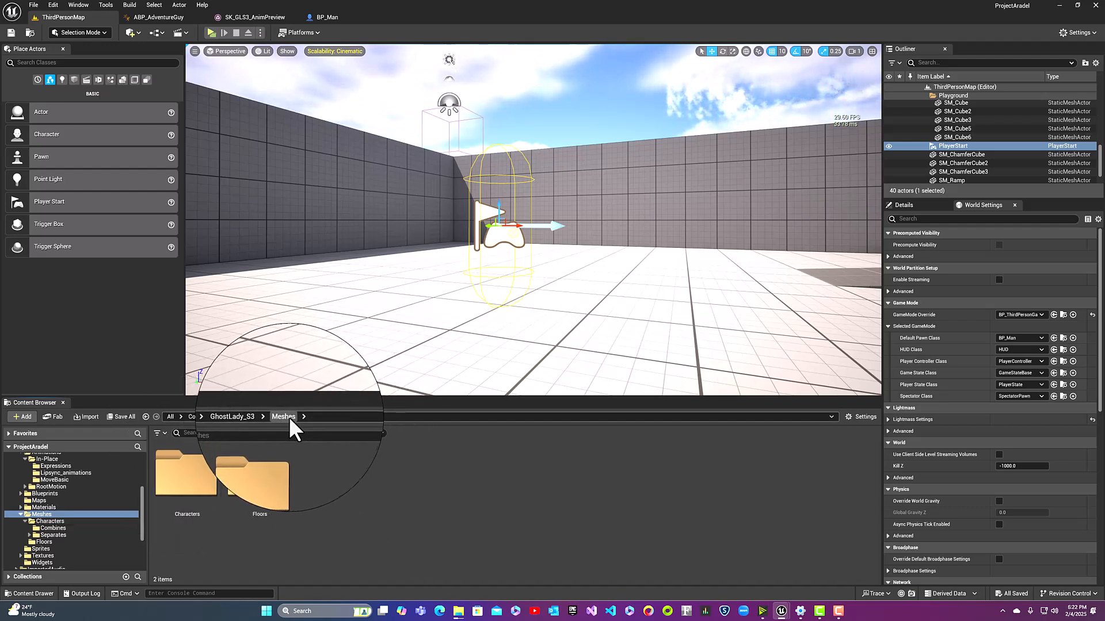
pyautogui.click(241, 417)
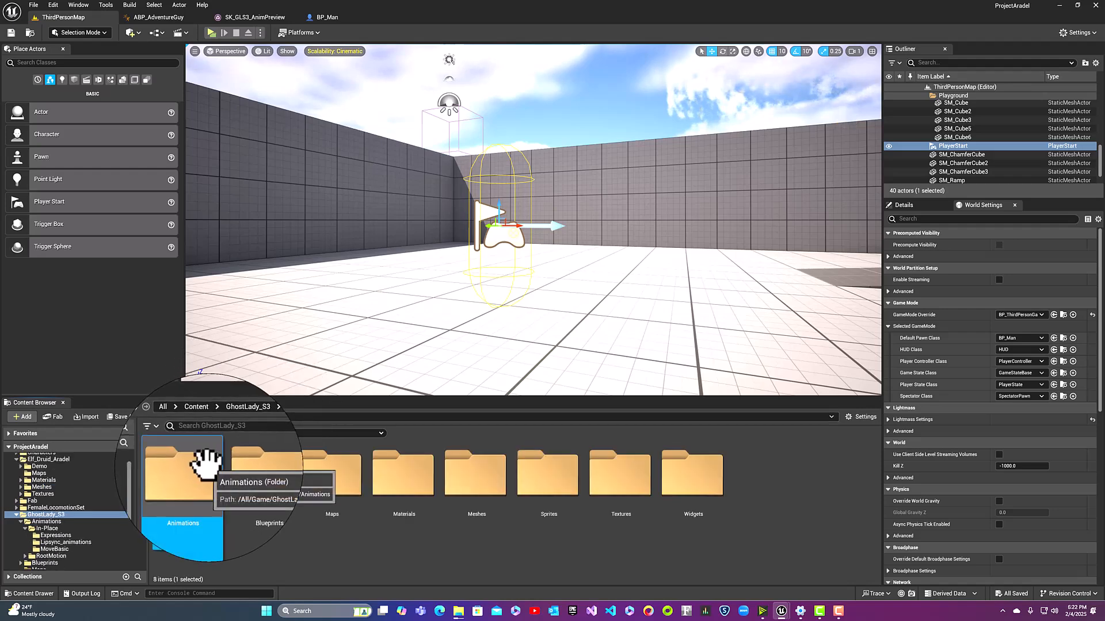
pyautogui.doubleClick(210, 460)
pyautogui.doubleClick(204, 460)
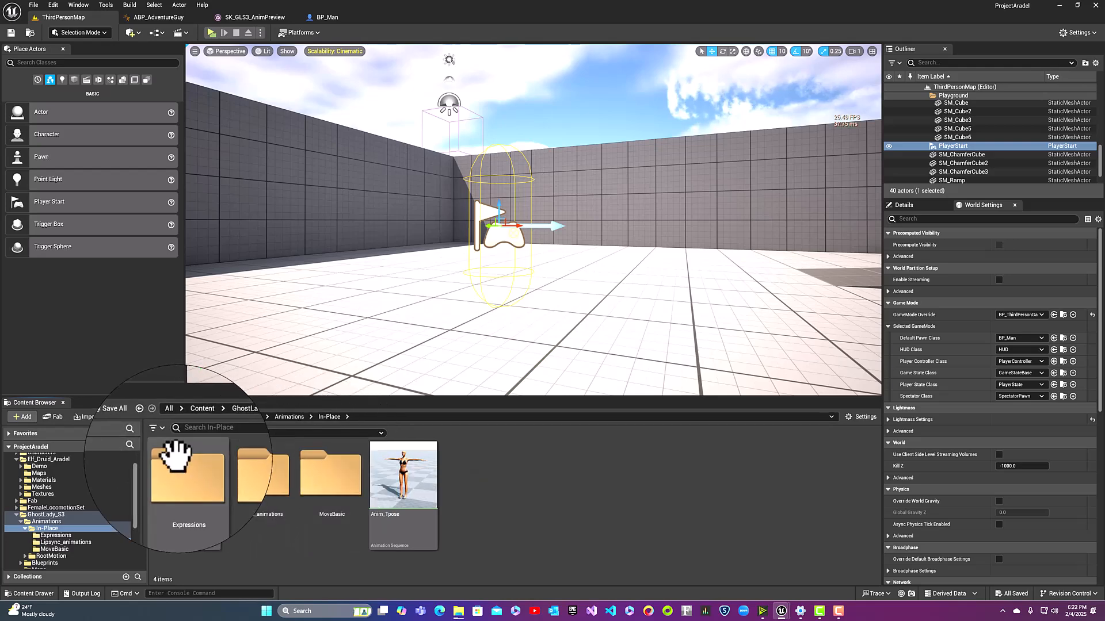
pyautogui.doubleClick(321, 464)
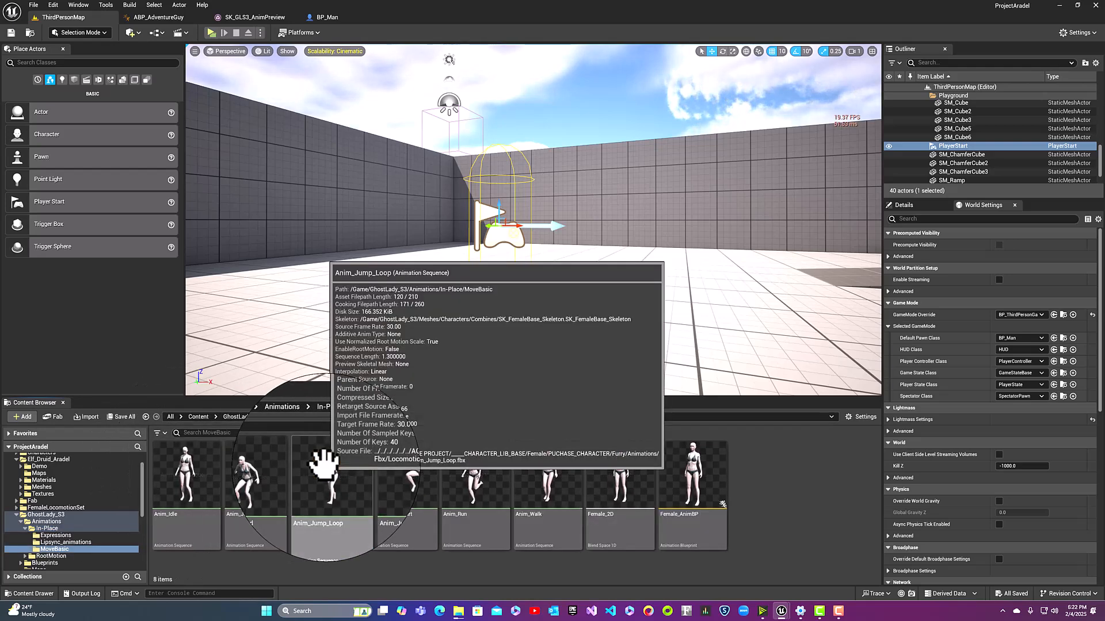
pyautogui.moveTo(469, 517)
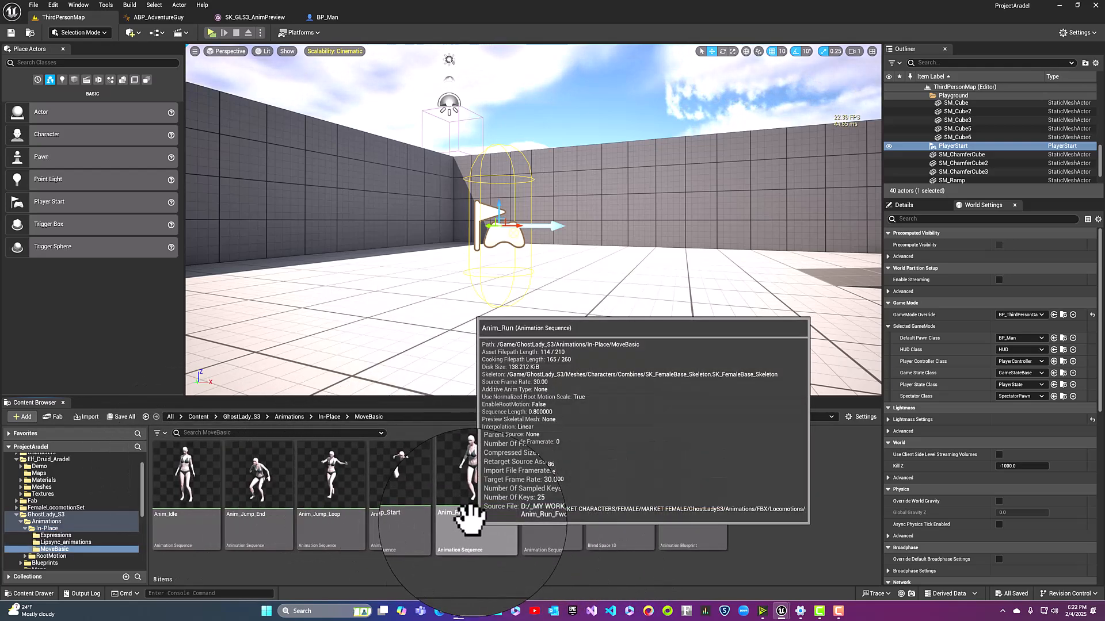
pyautogui.click(494, 532)
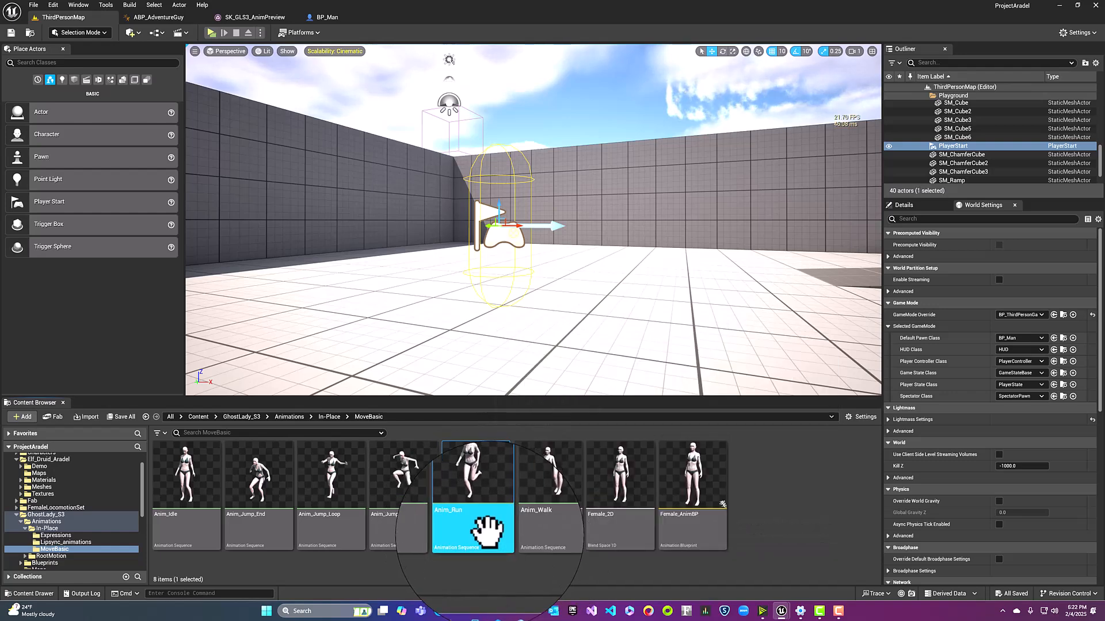
# Open the Retarget Animations window for the Anim_Walk sequence and move it clear of the animation assets
pyautogui.rightClick(493, 539)
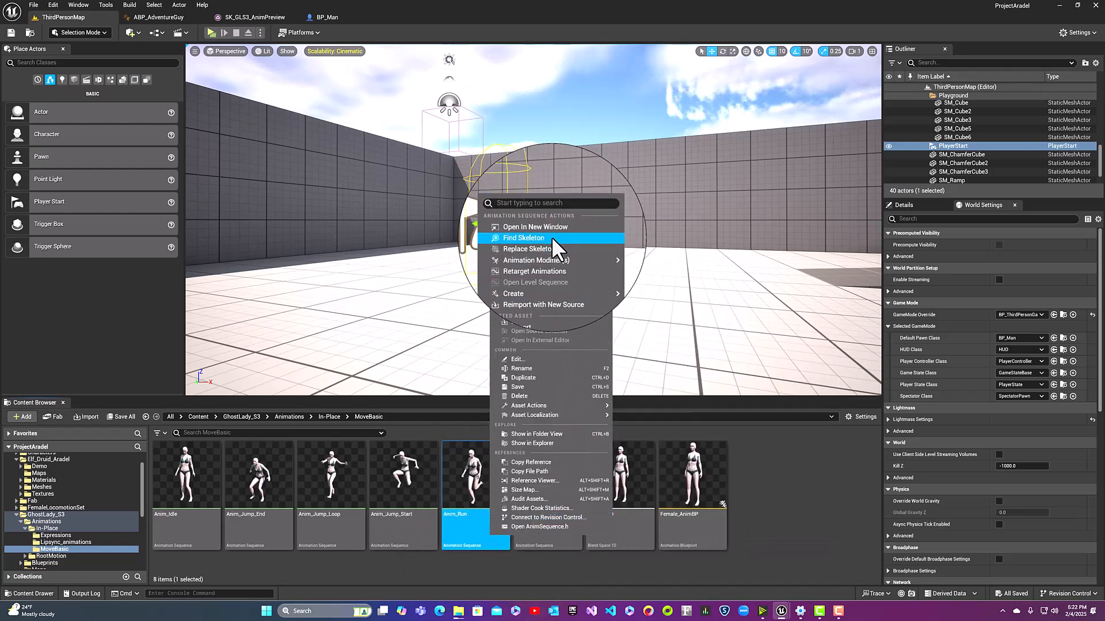
pyautogui.click(769, 481)
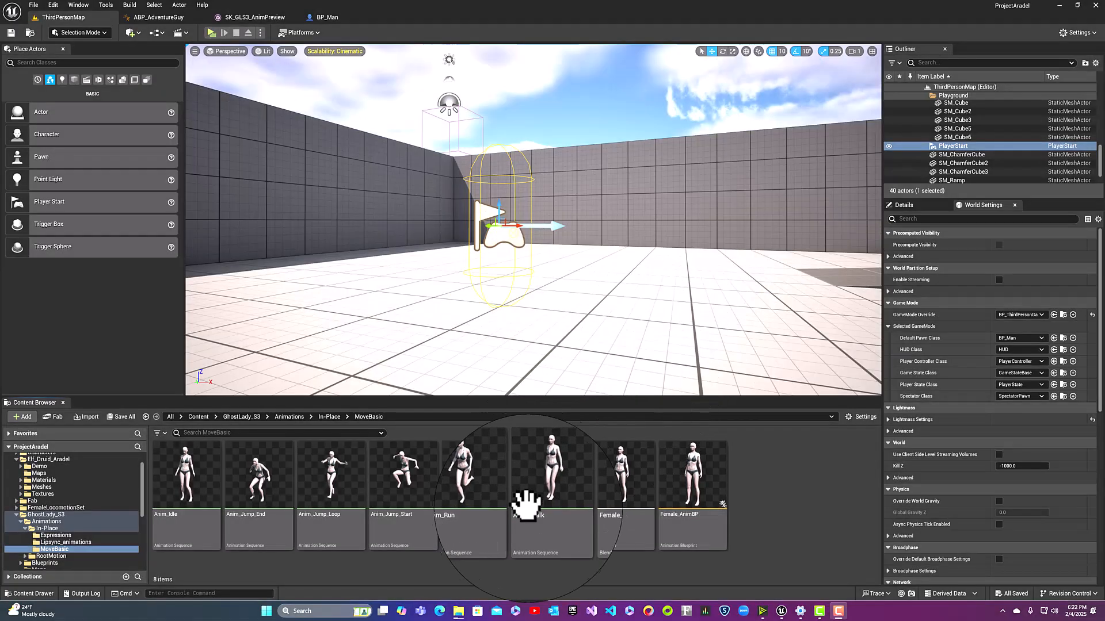
pyautogui.rightClick(528, 521)
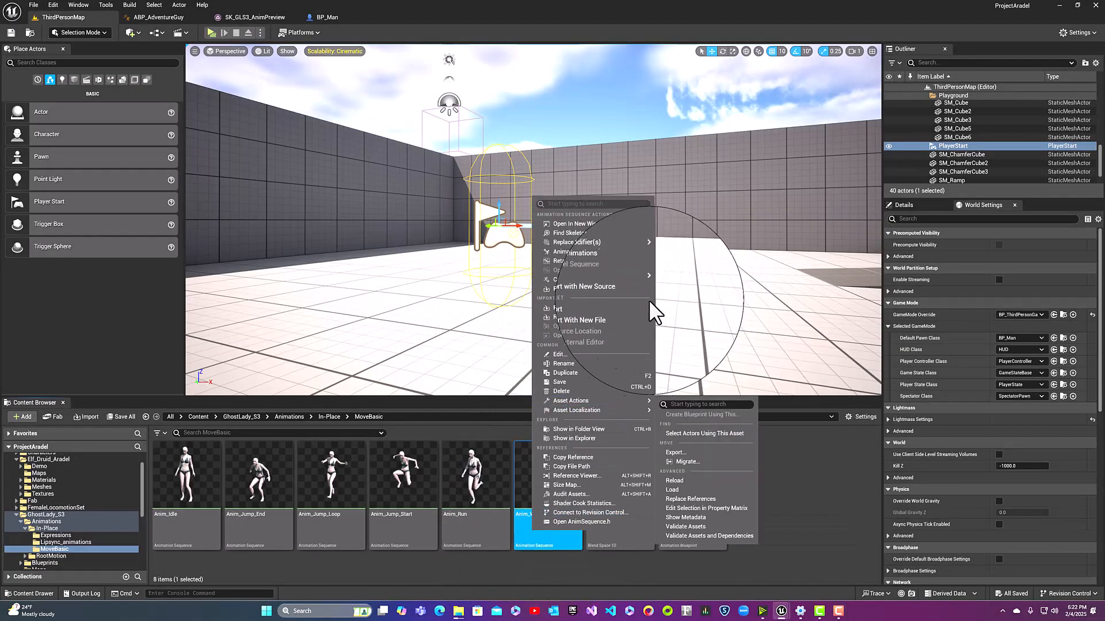
pyautogui.moveTo(565, 254)
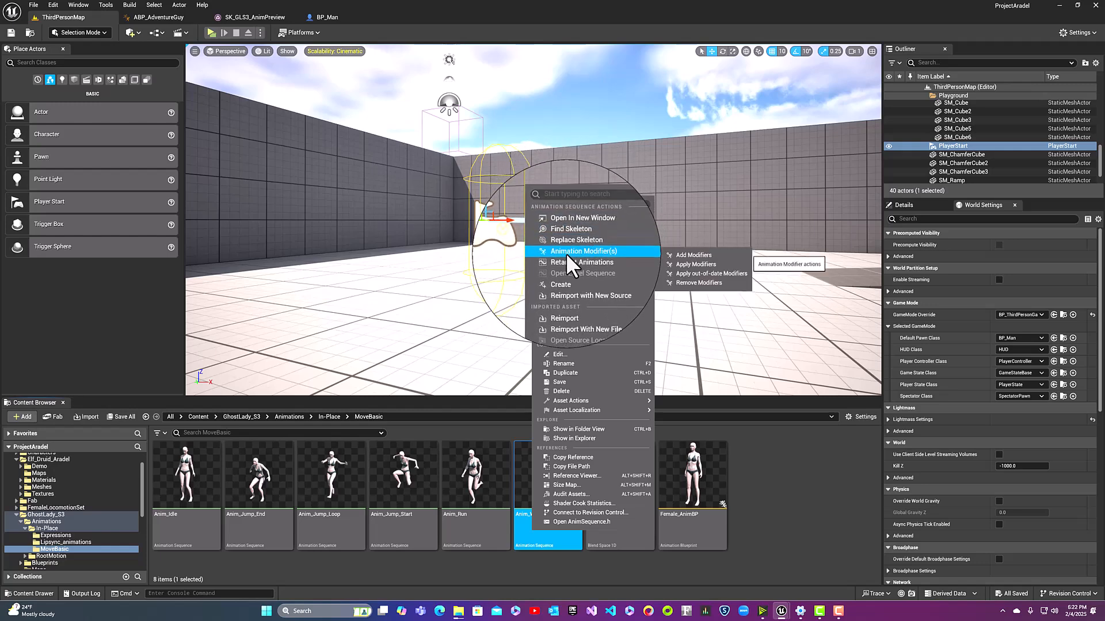
pyautogui.click(561, 260)
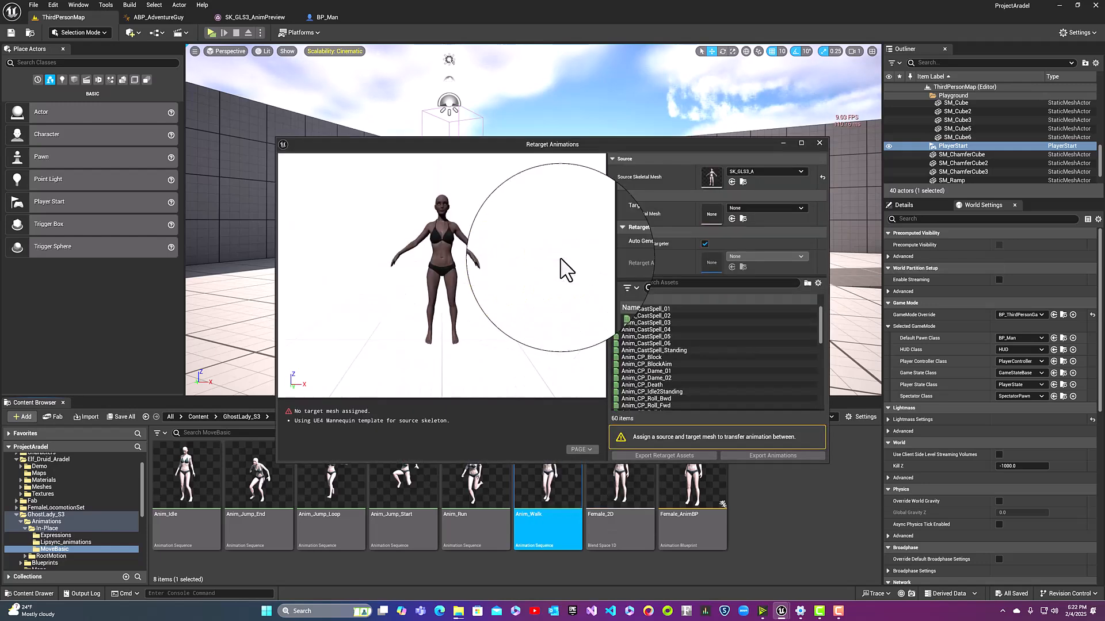
pyautogui.moveTo(638, 143); pyautogui.dragTo(551, 120)
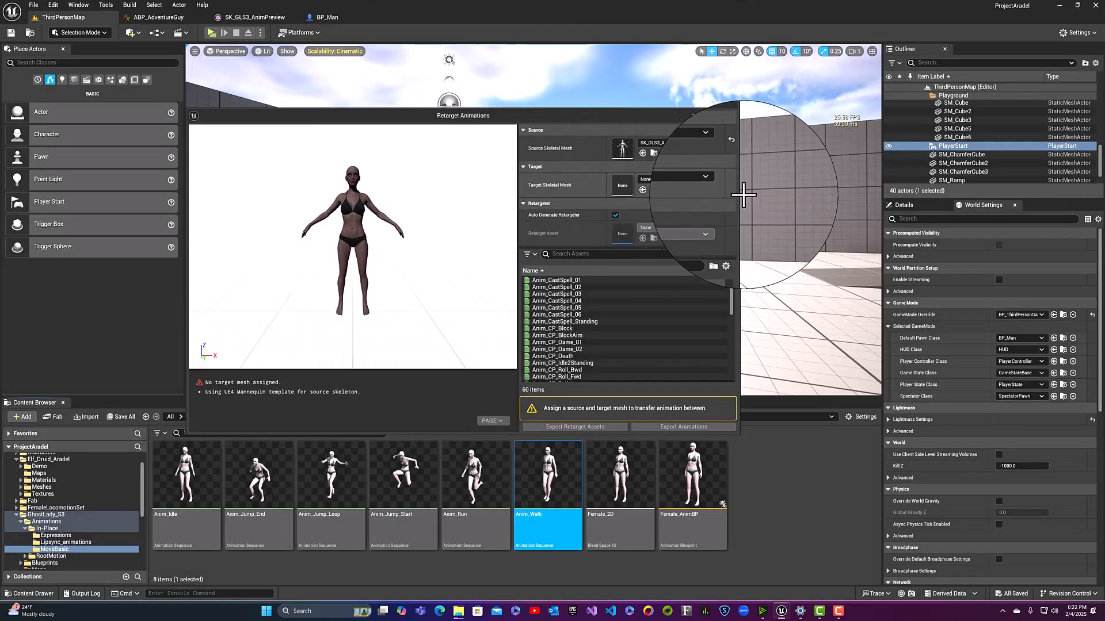
# Search the skeletal meshes for Aradel and set SK_Elf_Druid_Aradel_Full as the Target Skeletal Mesh
pyautogui.click(688, 179)
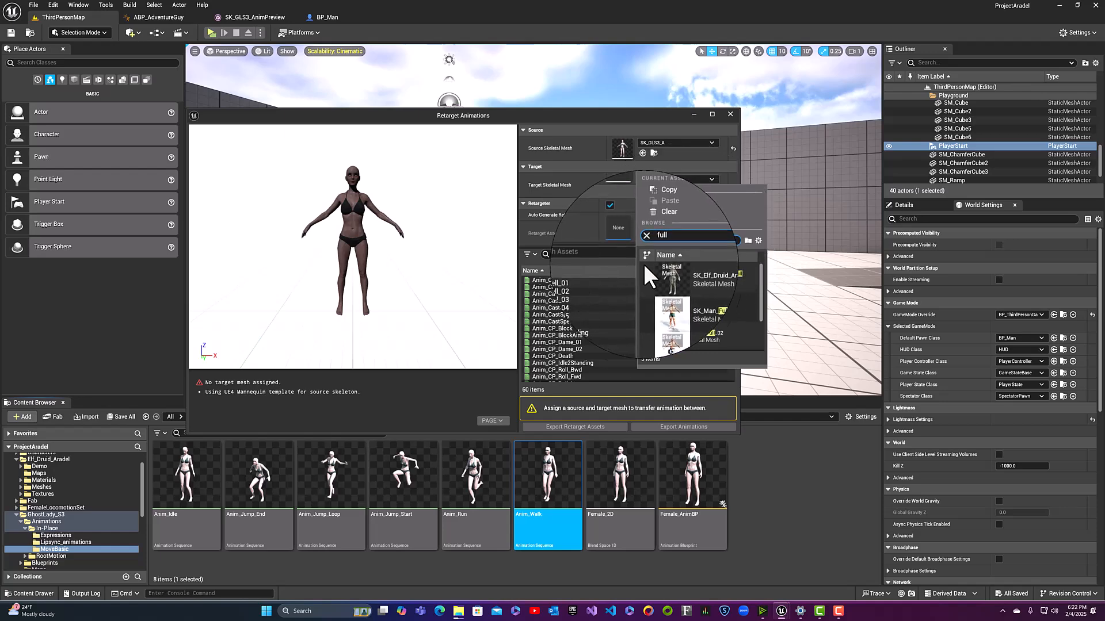
pyautogui.scroll(-2, 686, 323)
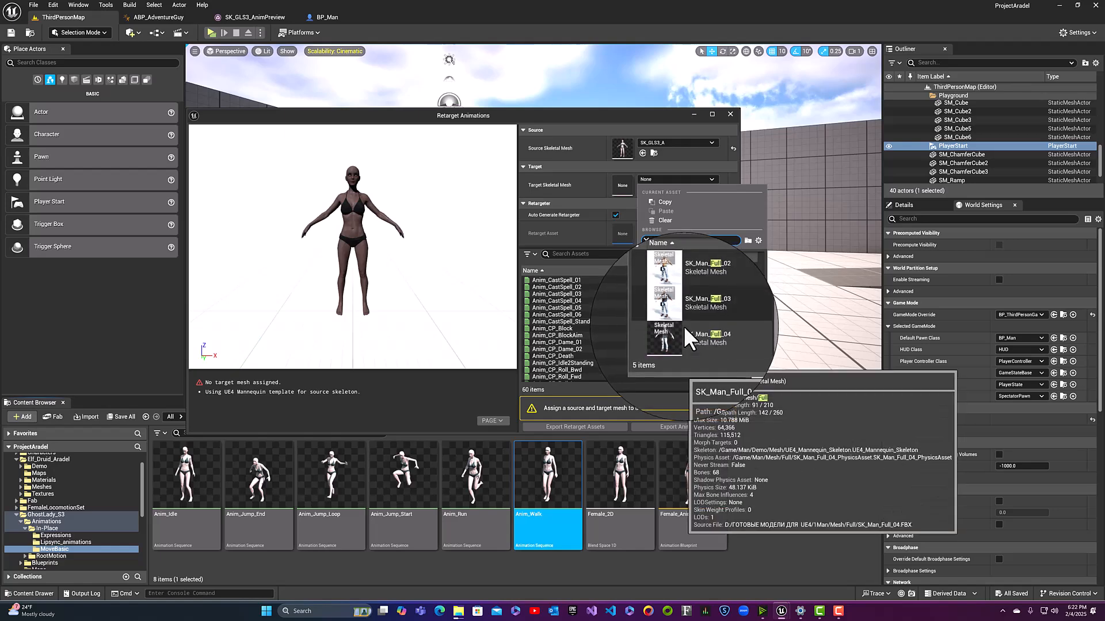
pyautogui.scroll(2, 684, 326)
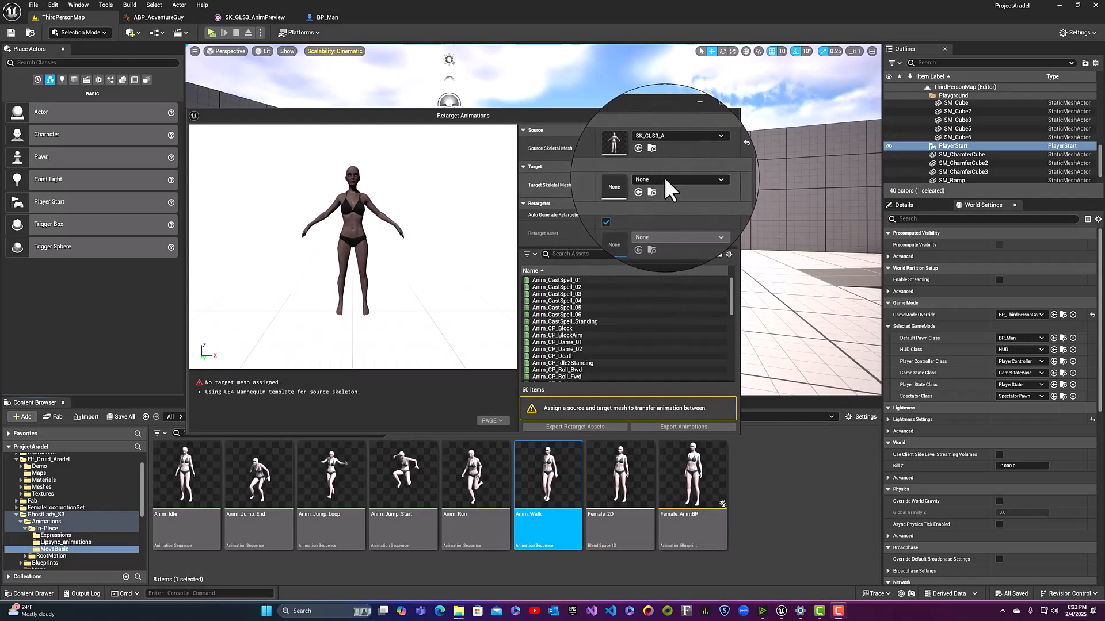
pyautogui.click(665, 178)
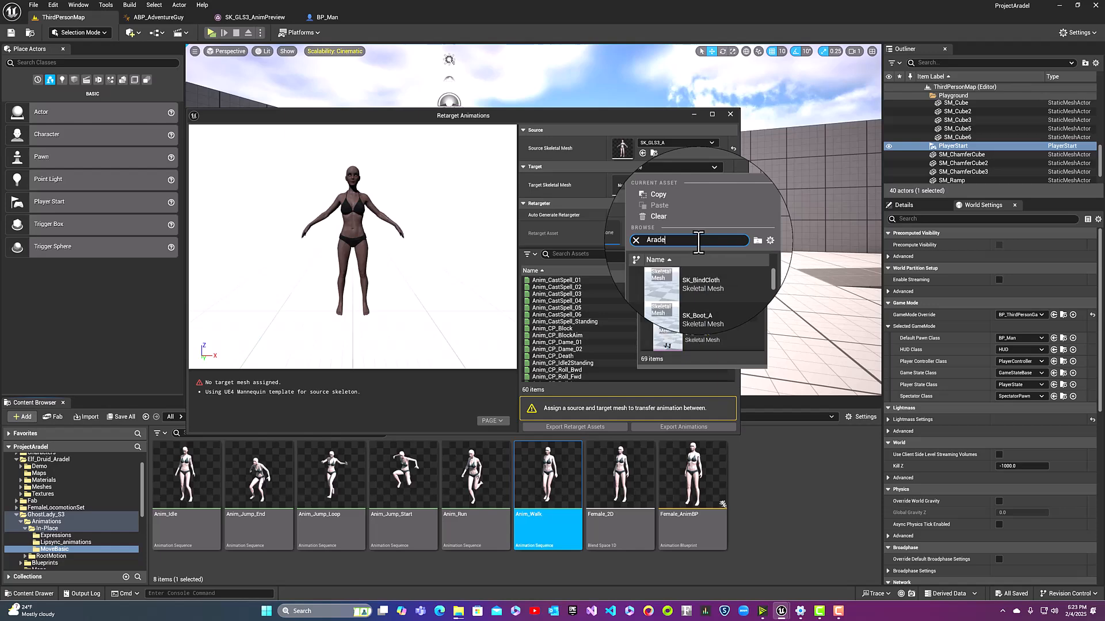
pyautogui.scroll(-3, 687, 275)
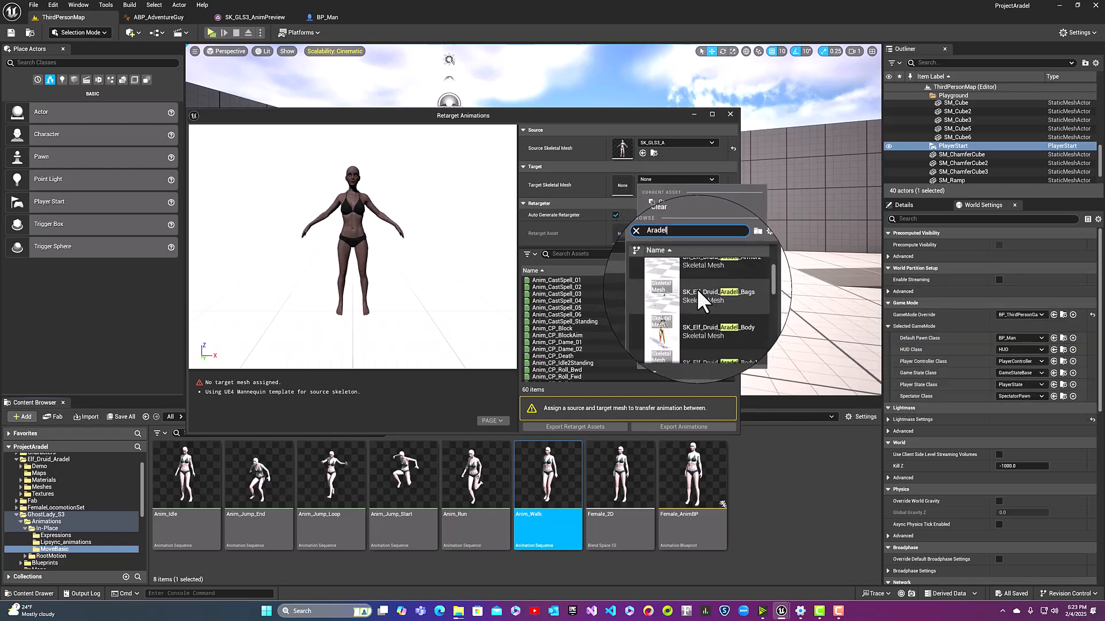
pyautogui.scroll(-3, 695, 289)
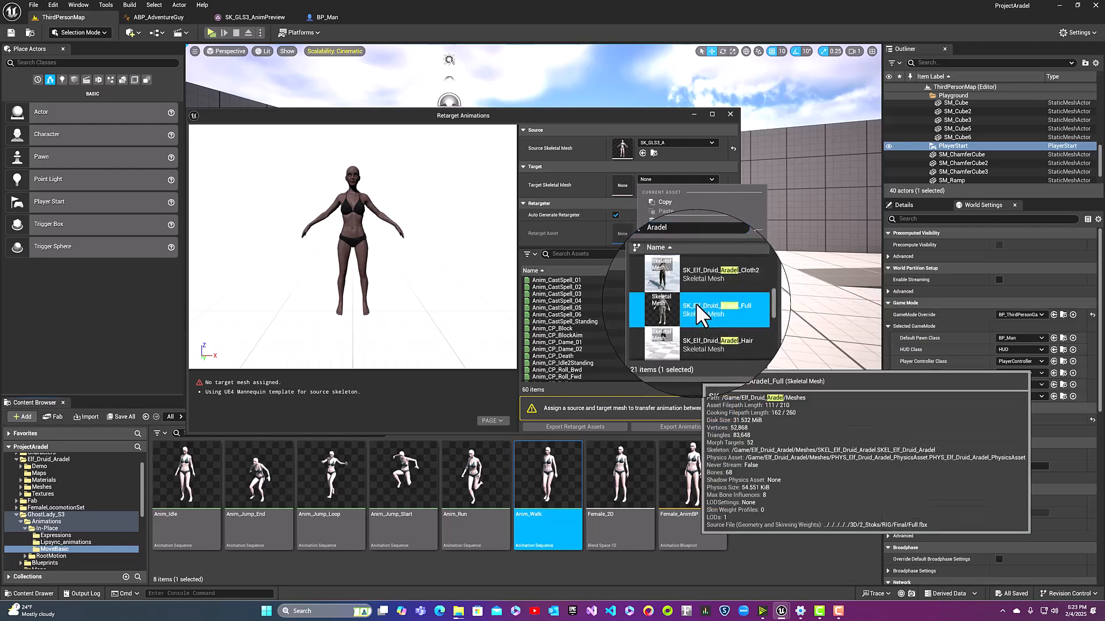
pyautogui.click(696, 302)
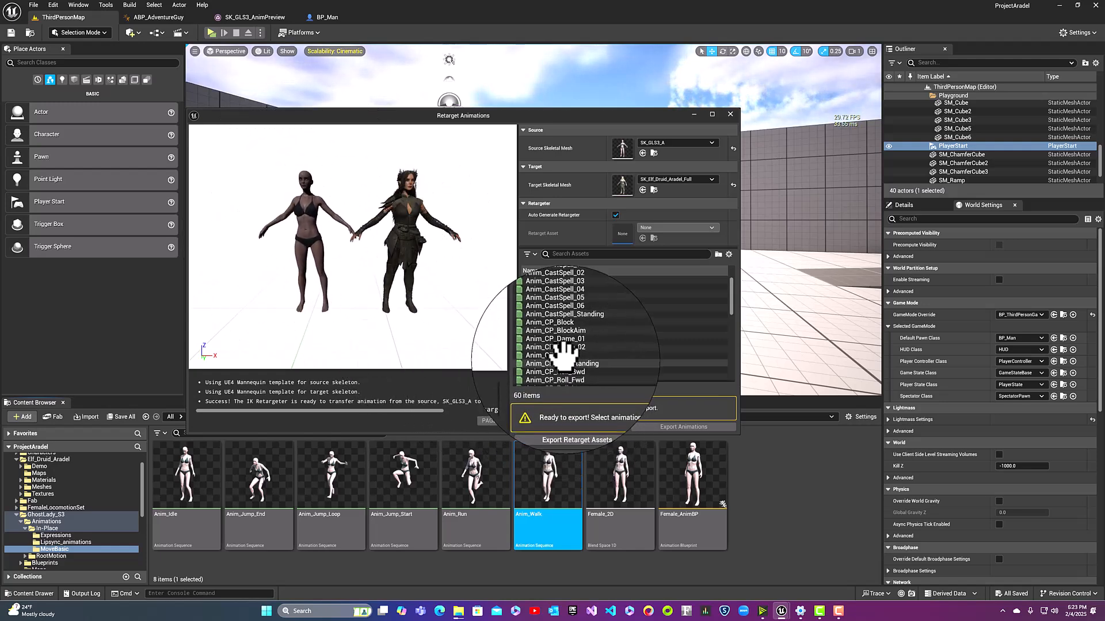
# Start exporting the retarget assets and create a RetargetedAnimations folder inside Elf_Druid_Aradel
pyautogui.click(561, 427)
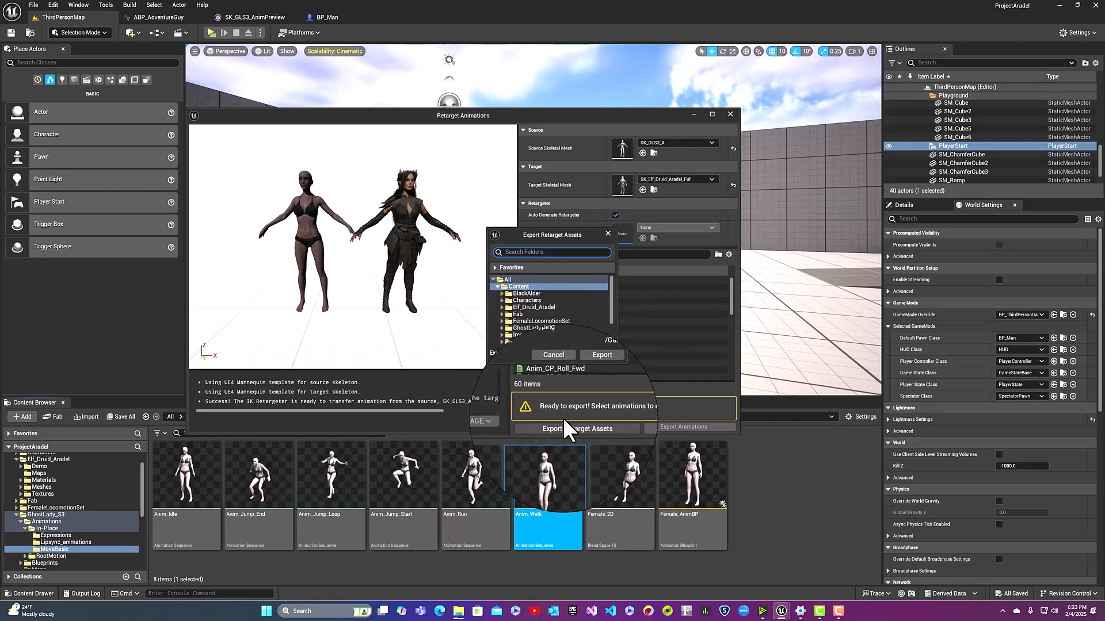
pyautogui.click(526, 308)
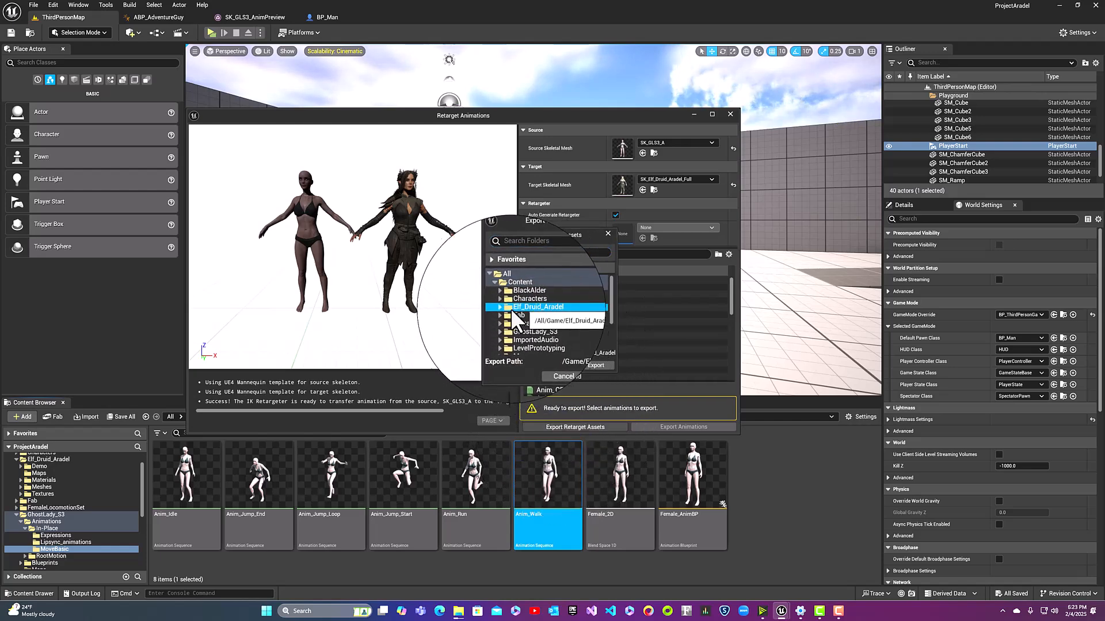
pyautogui.click(499, 306)
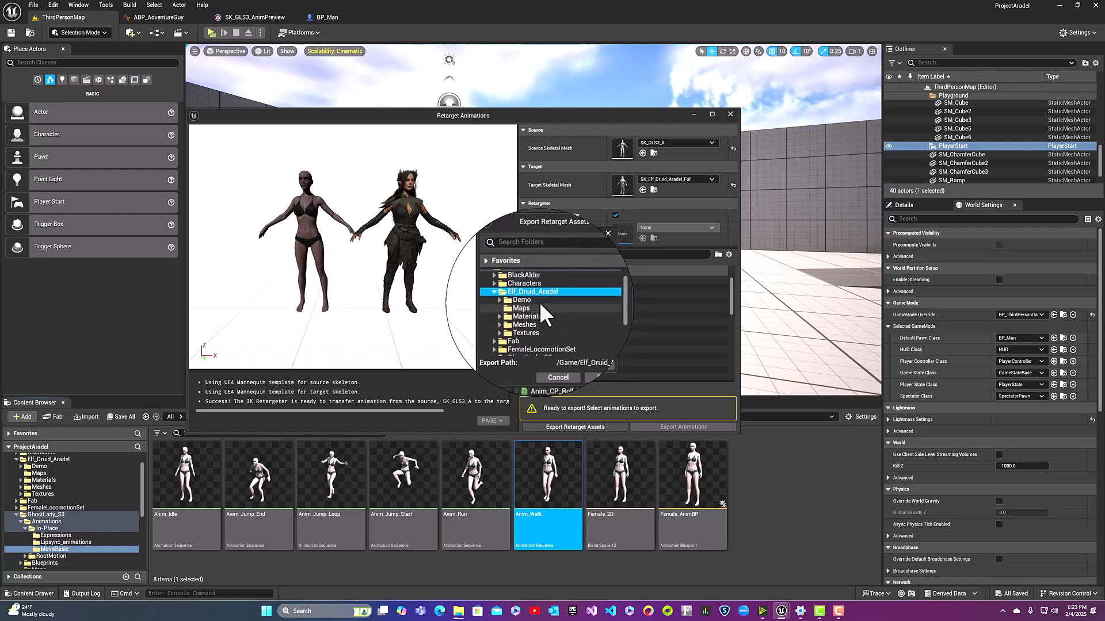
pyautogui.rightClick(527, 293)
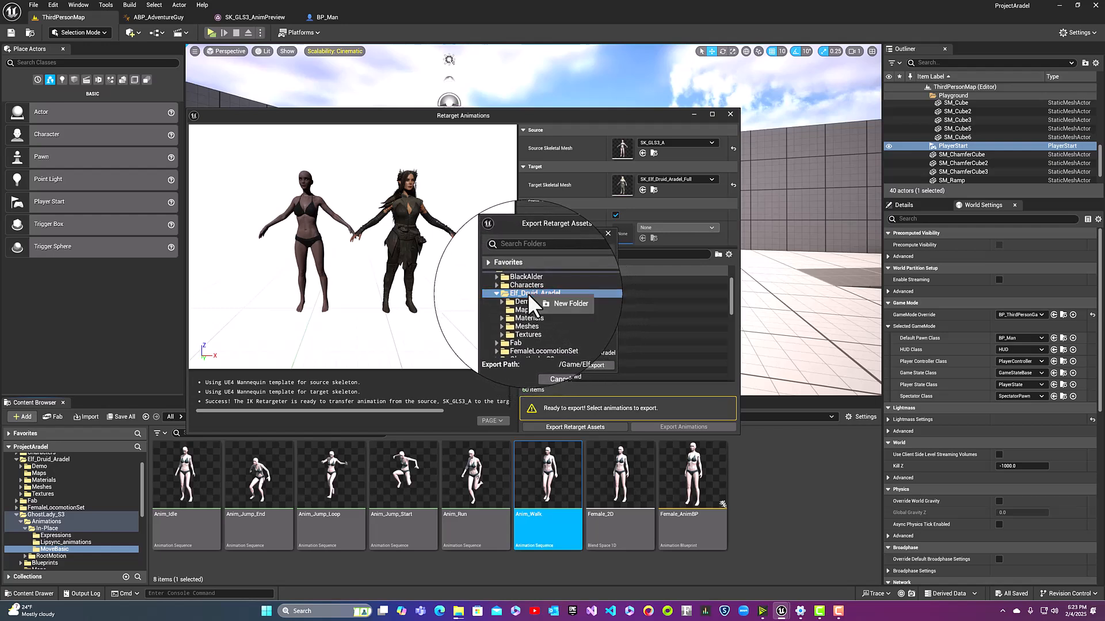
pyautogui.click(543, 299)
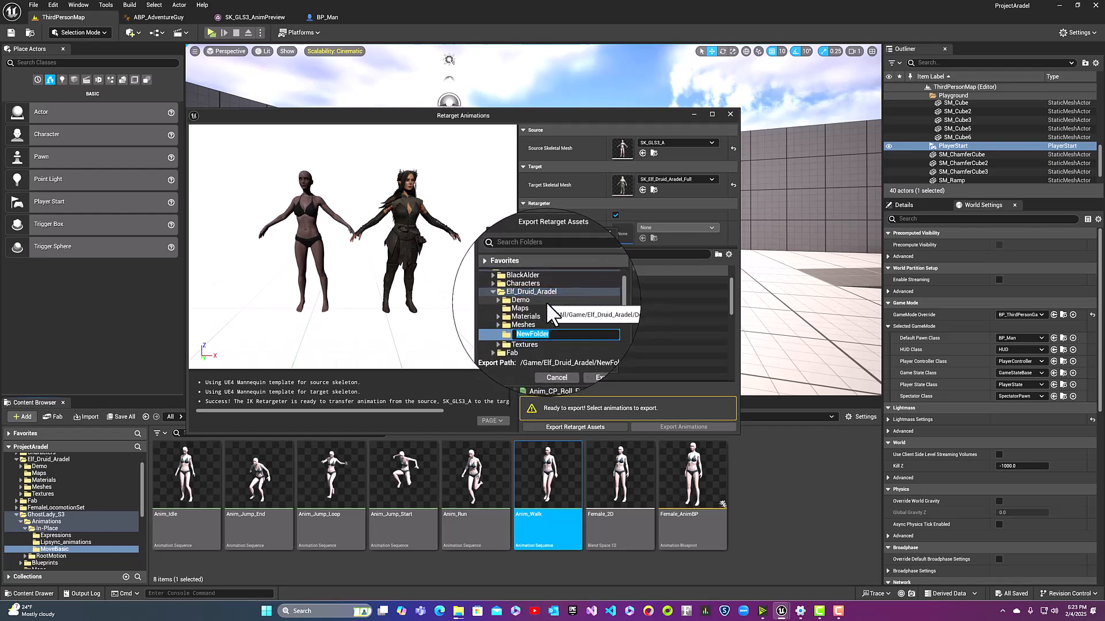
pyautogui.write('RetargetedAnimations')
pyautogui.press('Return')
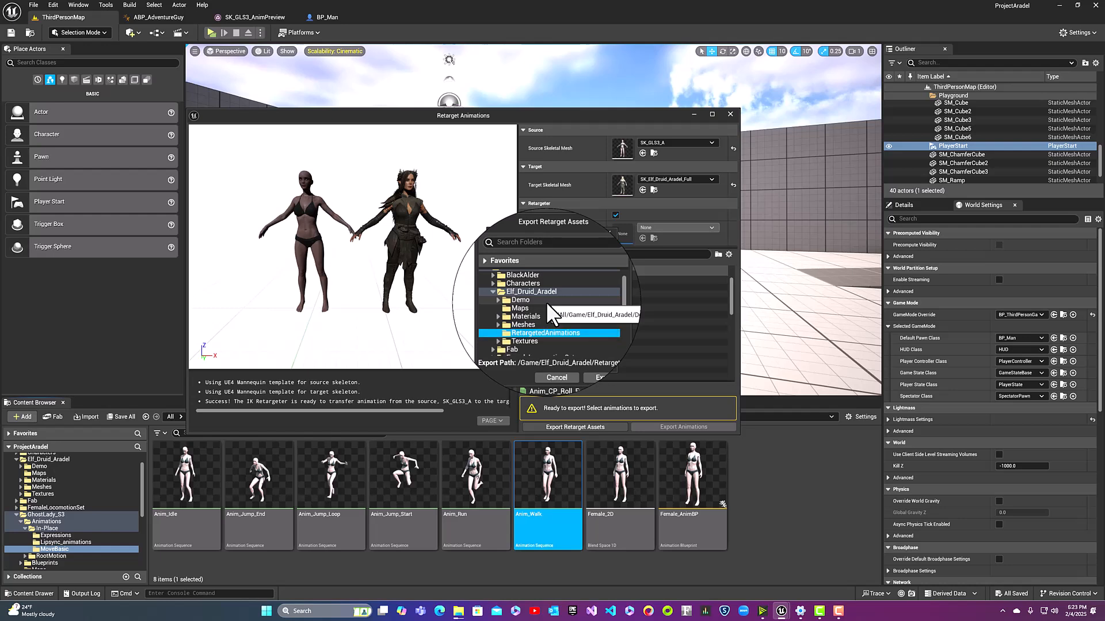
# Create a FromGhostLady subfolder inside the RetargetedAnimations folder
pyautogui.rightClick(558, 326)
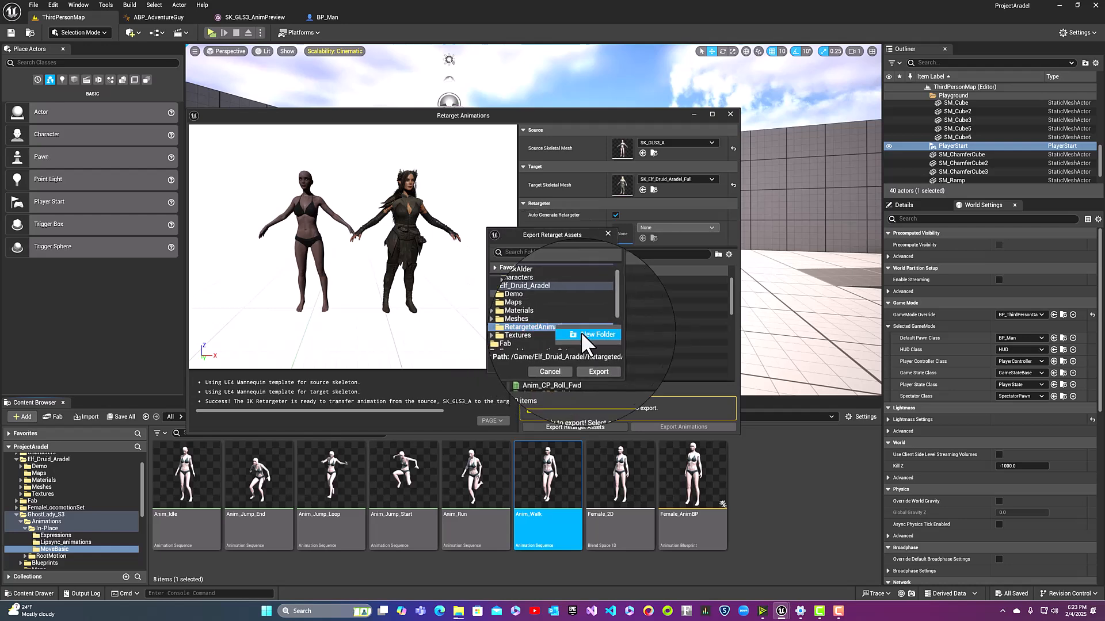
pyautogui.click(585, 334)
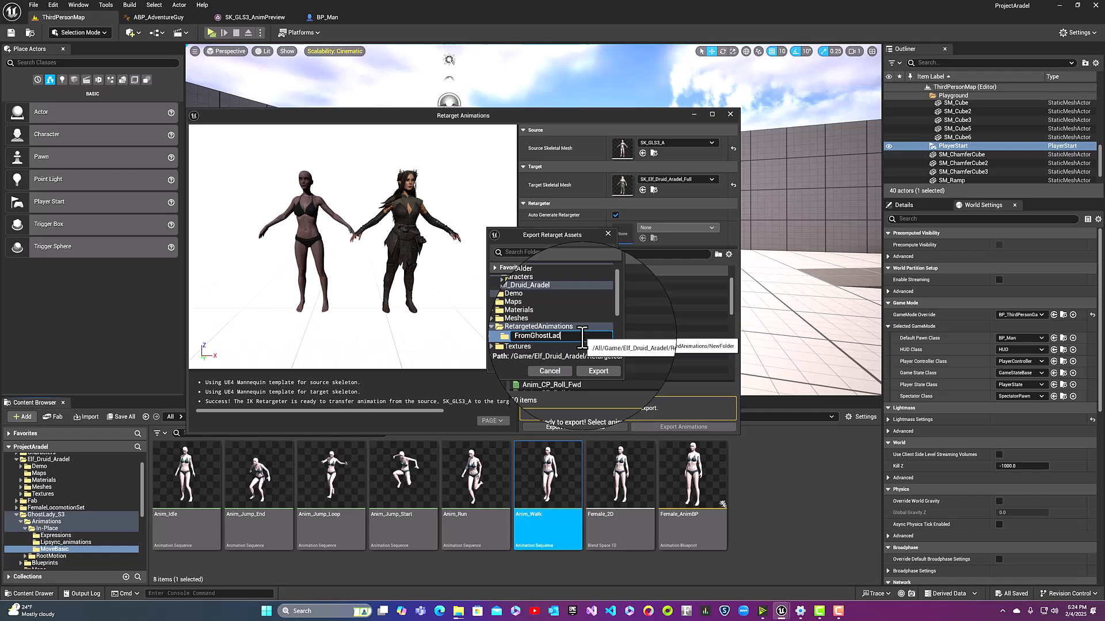
pyautogui.write('FromGhostLady')
pyautogui.press('Return')
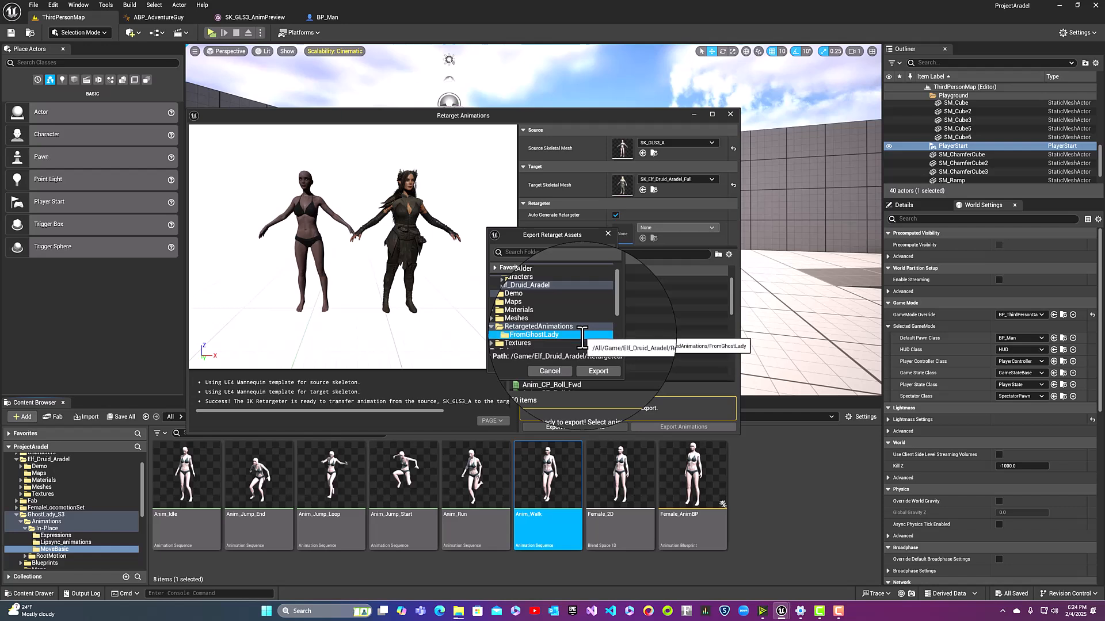
# Add Rigs and Animations subfolders to the FromGhostLady folder
pyautogui.rightClick(582, 334)
pyautogui.click(594, 343)
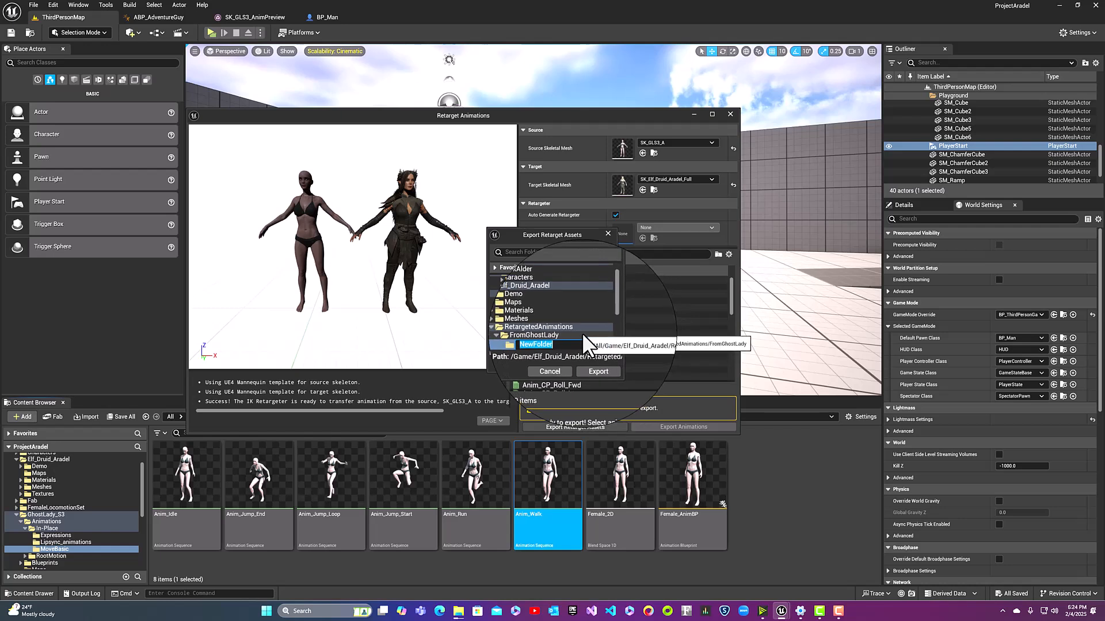
pyautogui.write('Rigs')
pyautogui.press('Return')
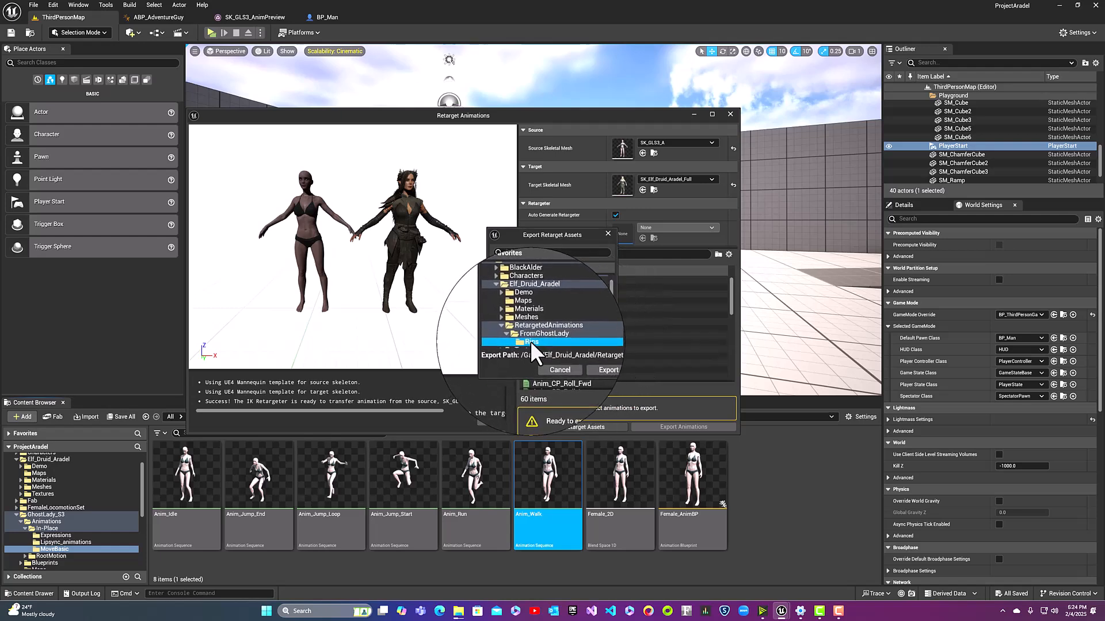
pyautogui.click(555, 334)
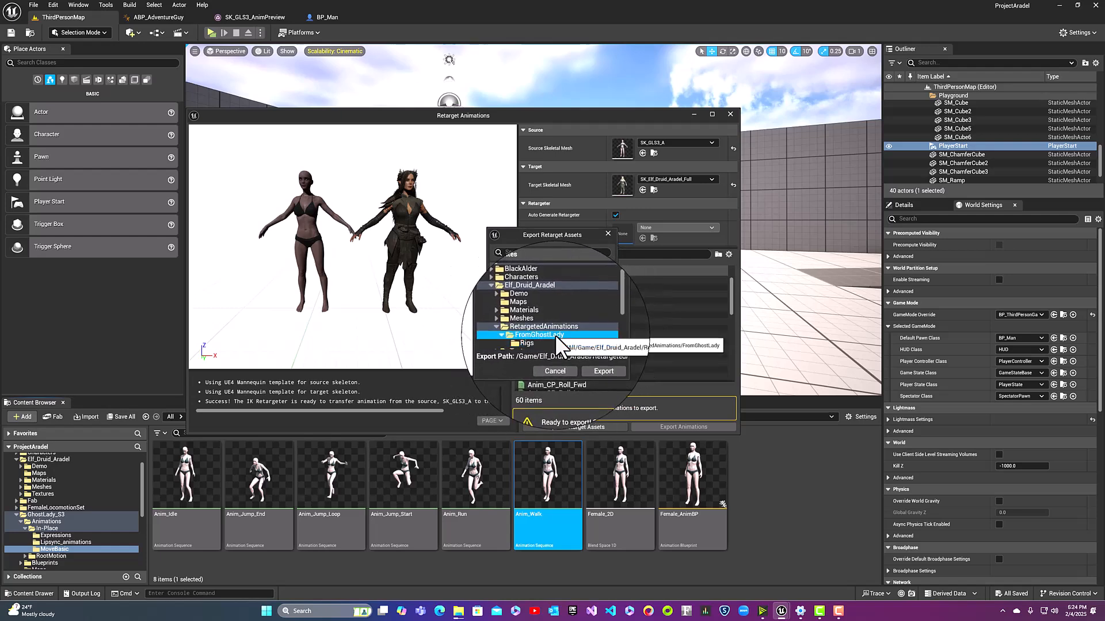
pyautogui.rightClick(555, 333)
pyautogui.click(577, 344)
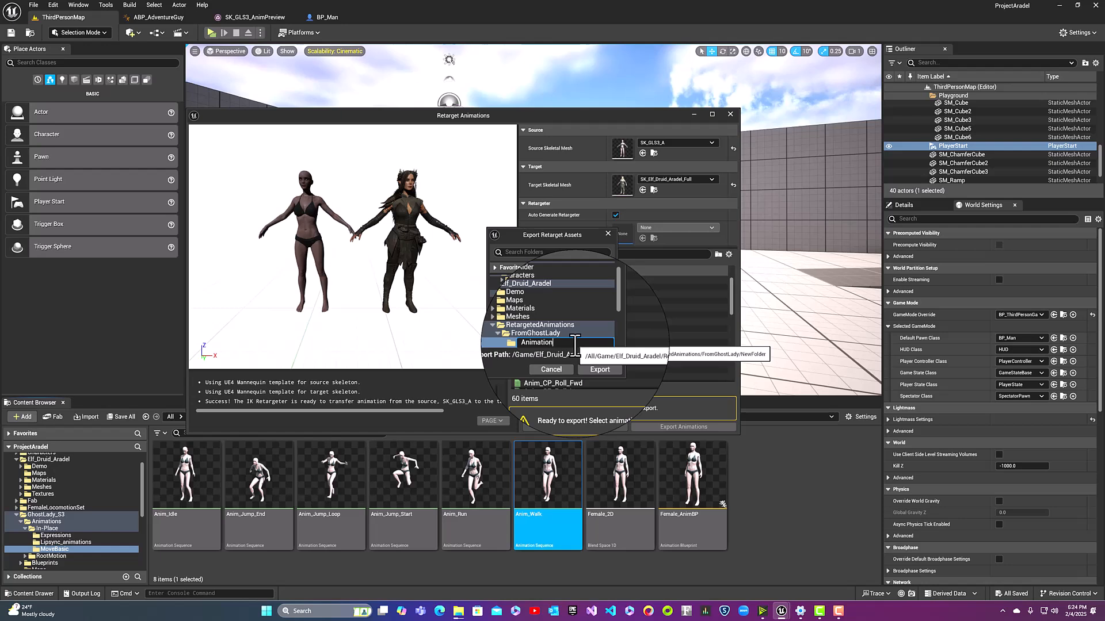
pyautogui.press('Return')
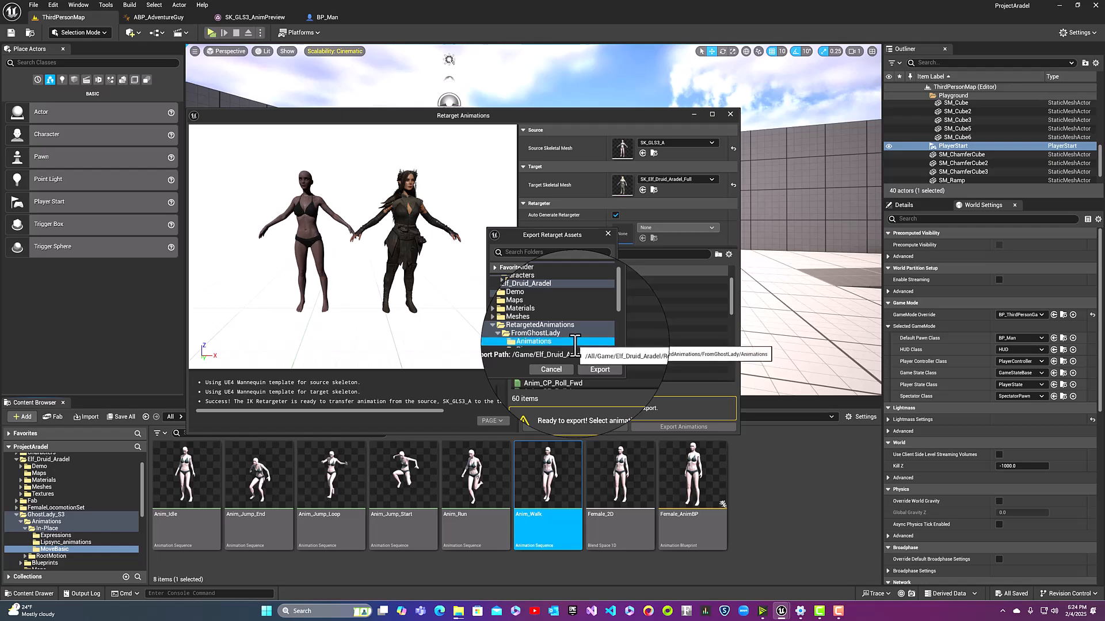
# Add an ABP subfolder to FromGhostLady and export the retarget assets into it
pyautogui.rightClick(550, 333)
pyautogui.click(567, 343)
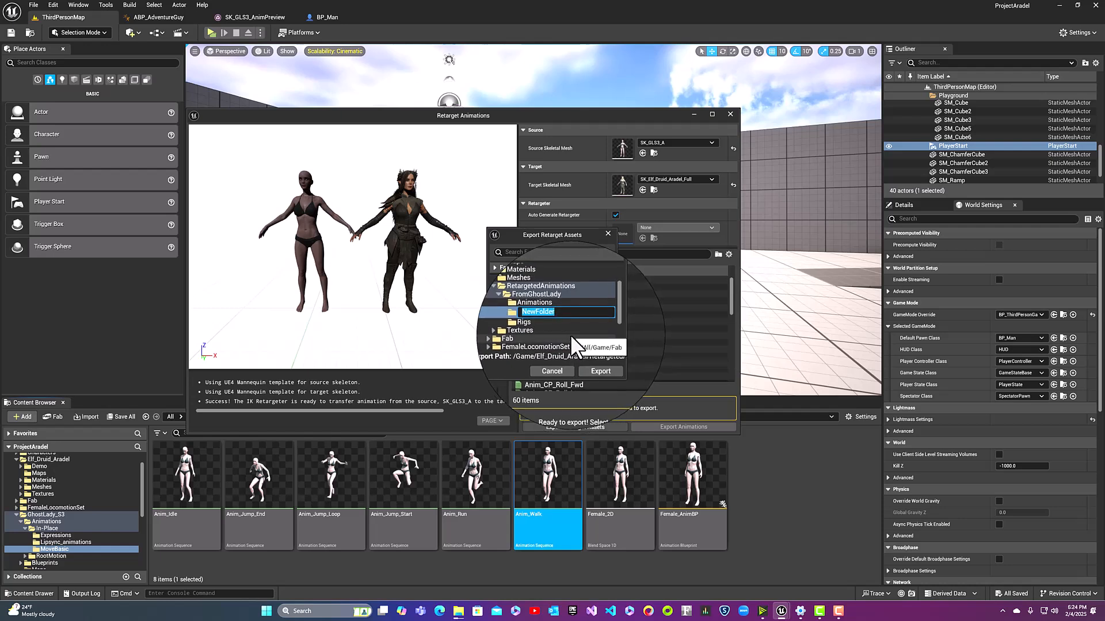
pyautogui.write('ABP')
pyautogui.press('Return')
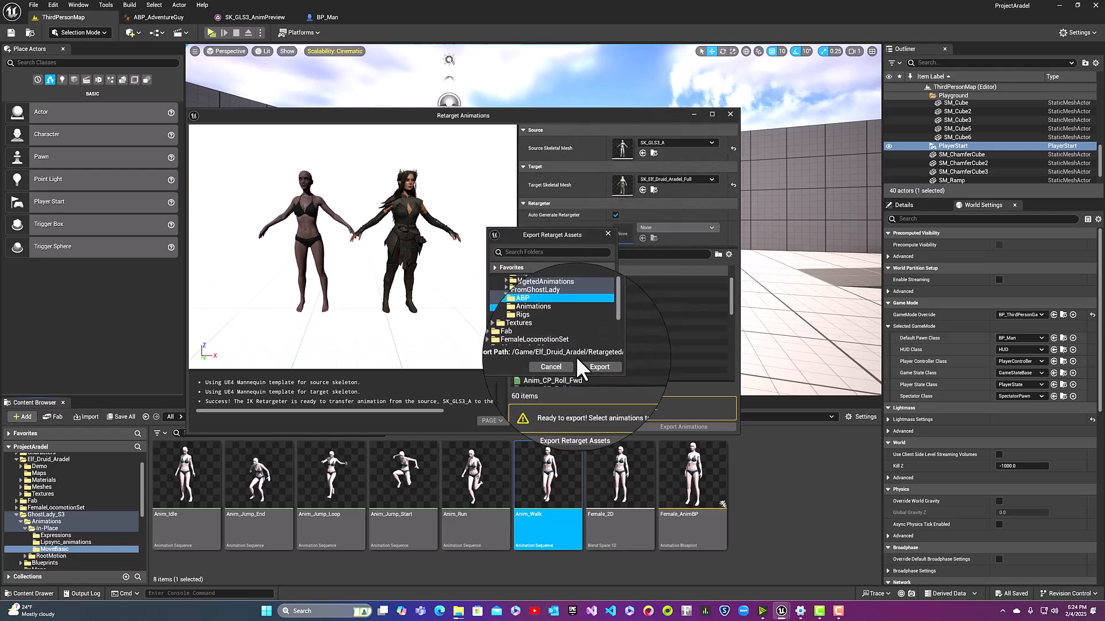
pyautogui.click(591, 362)
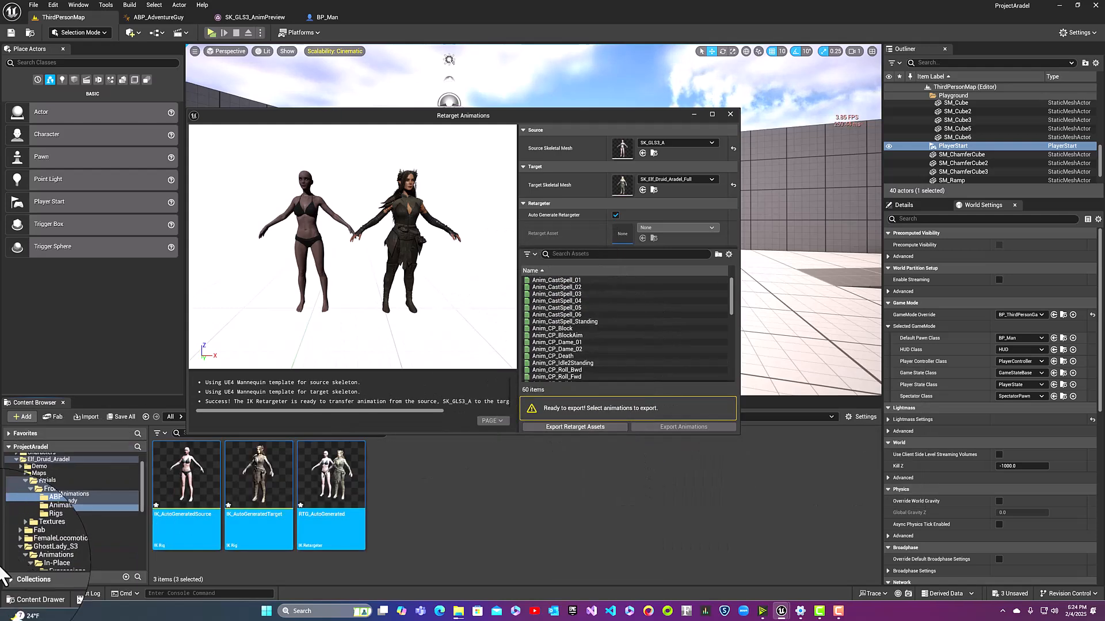
# Select the three exported retarget assets in the ABP folder and save them
pyautogui.click(181, 525)
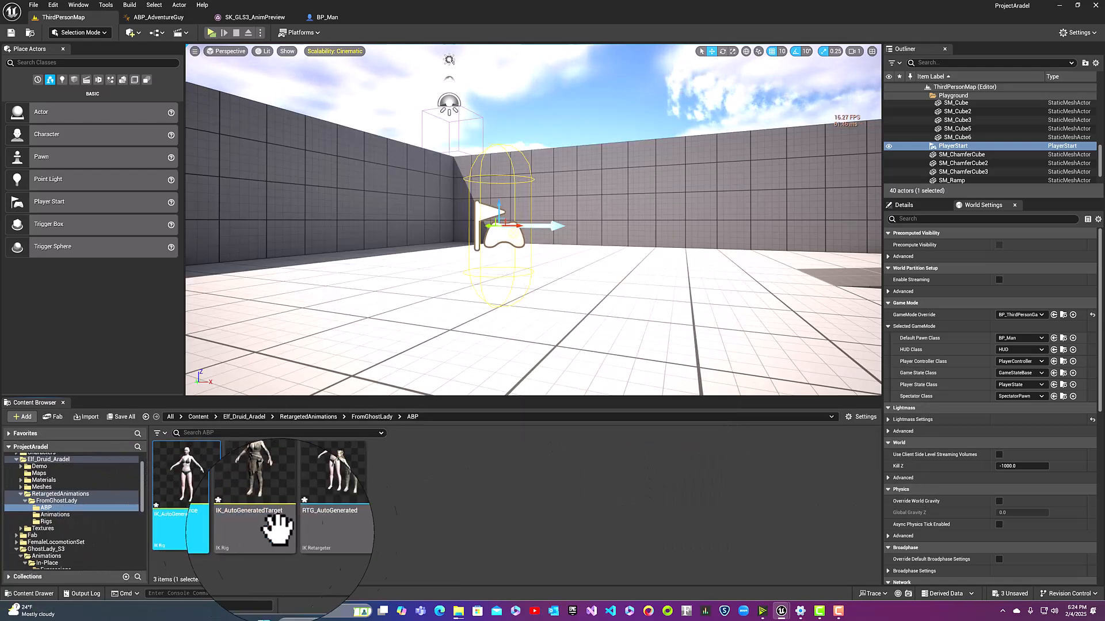
pyautogui.keyDown('shift'); pyautogui.click(337, 526); pyautogui.keyUp('shift')
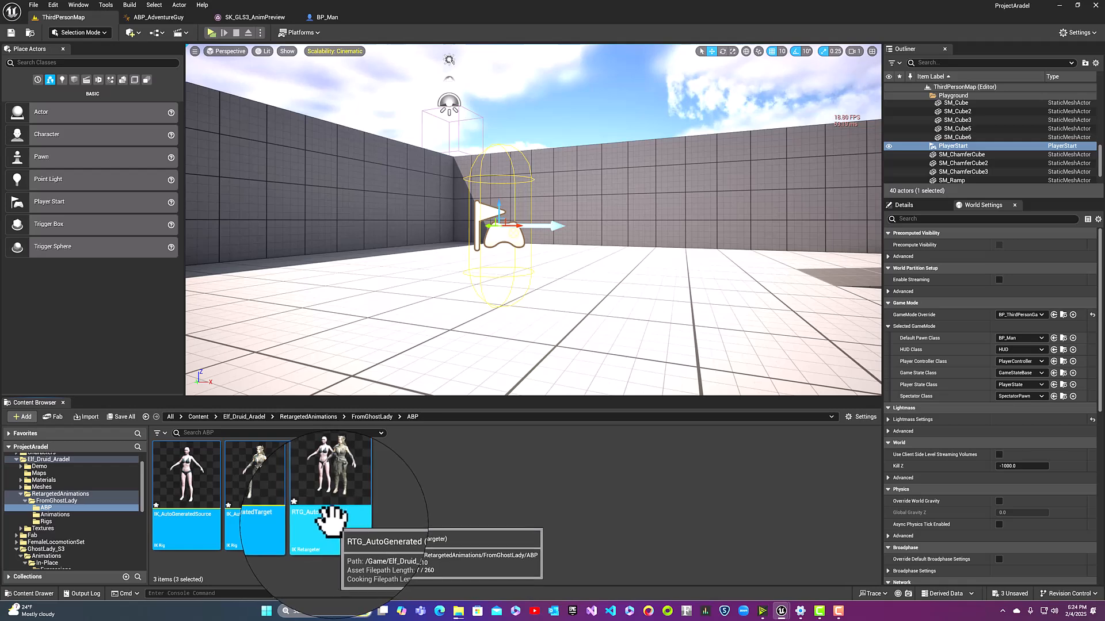
pyautogui.click(416, 527)
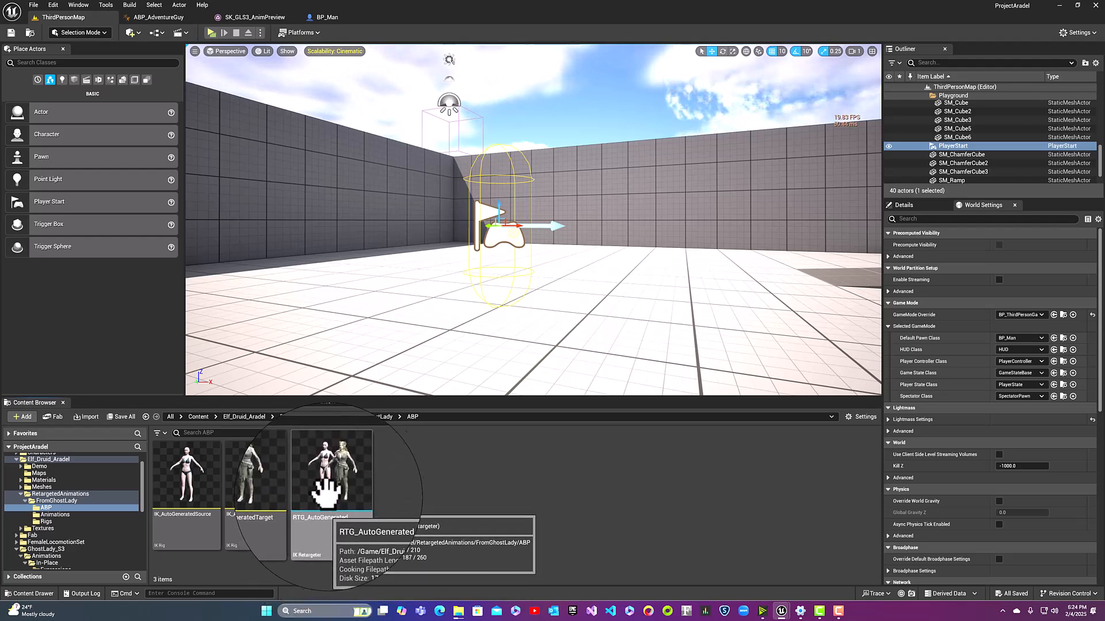
# Open the RTG_AutoGenerated retargeter and set the first Target Mesh Offset value to 140 to separate the two characters
pyautogui.doubleClick(326, 521)
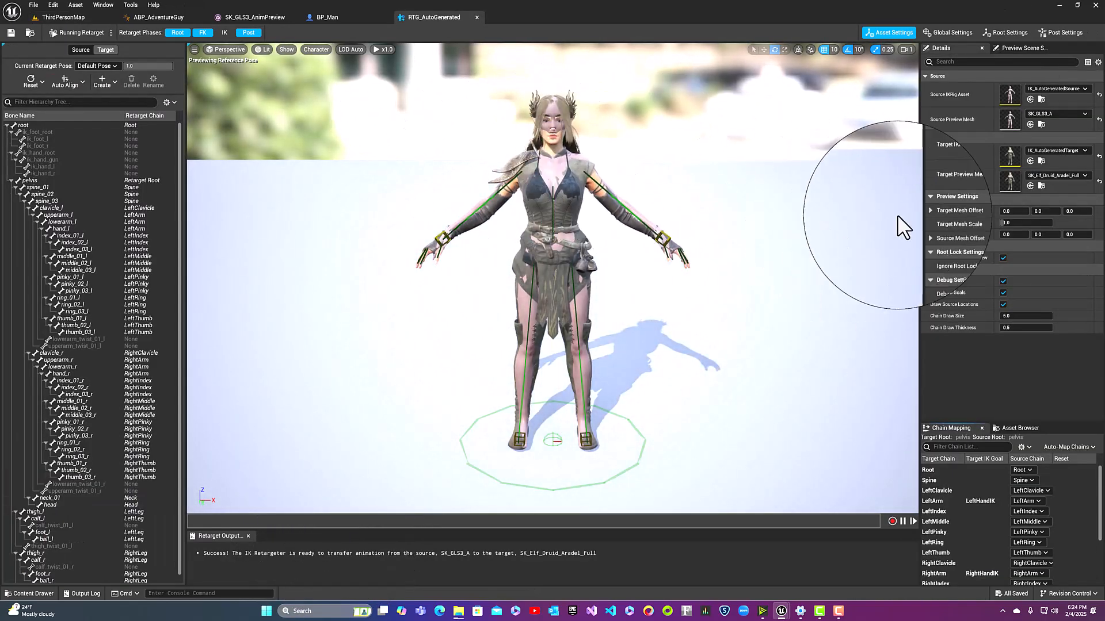
pyautogui.click(1004, 212)
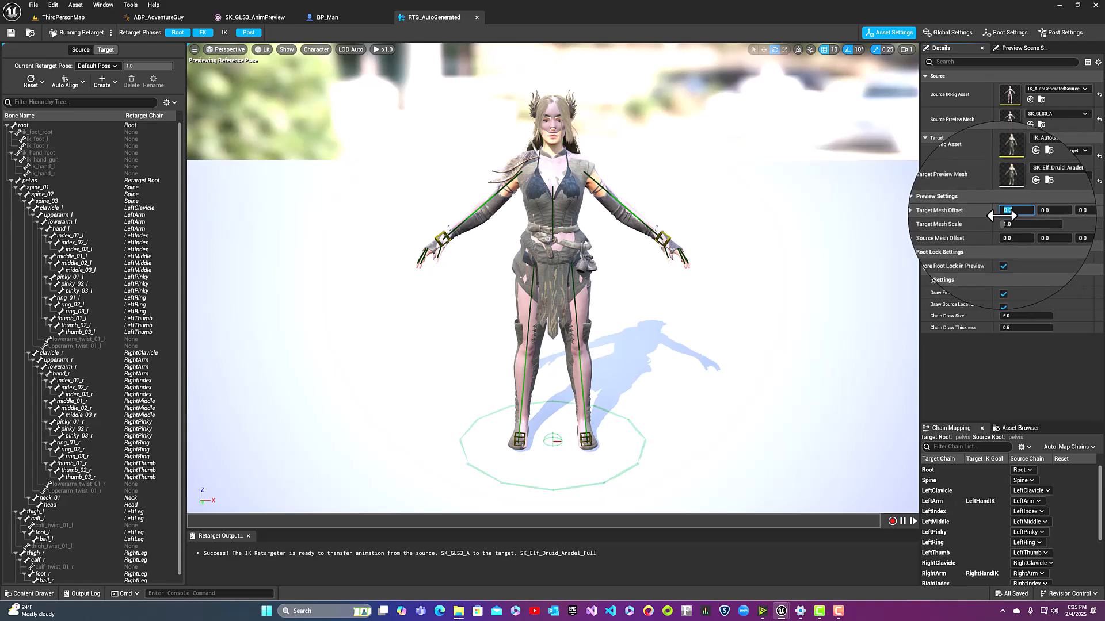
pyautogui.press('Return')
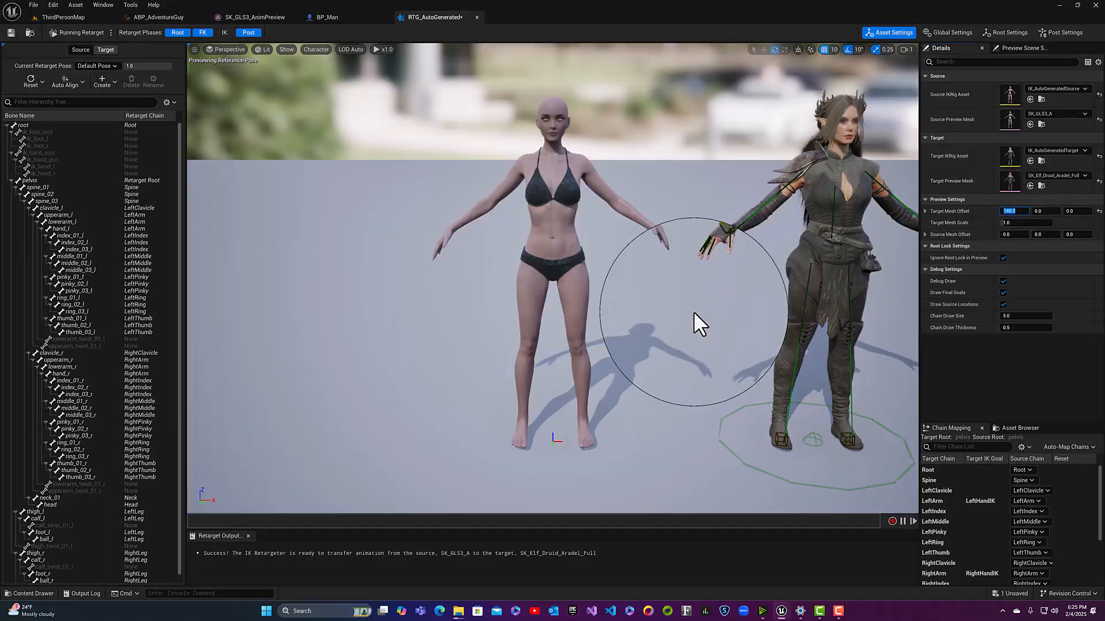
pyautogui.moveTo(693, 313)
pyautogui.mouseDown(button='middle')
pyautogui.moveTo(724, 312)
pyautogui.moveTo(693, 313)
pyautogui.mouseUp(button='middle')
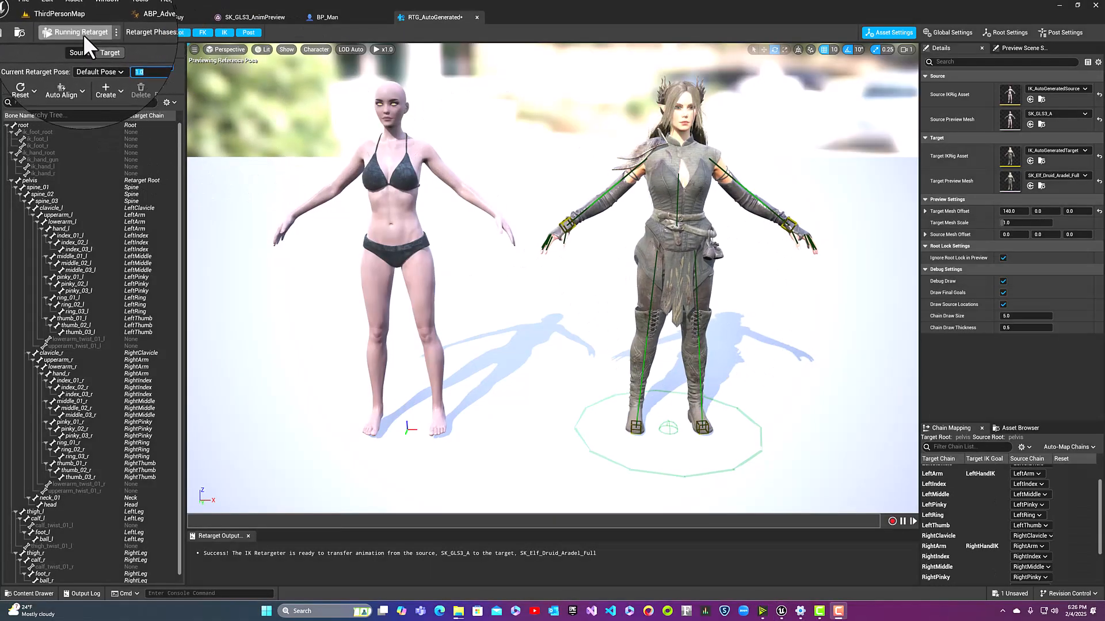
pyautogui.doubleClick(78, 34)
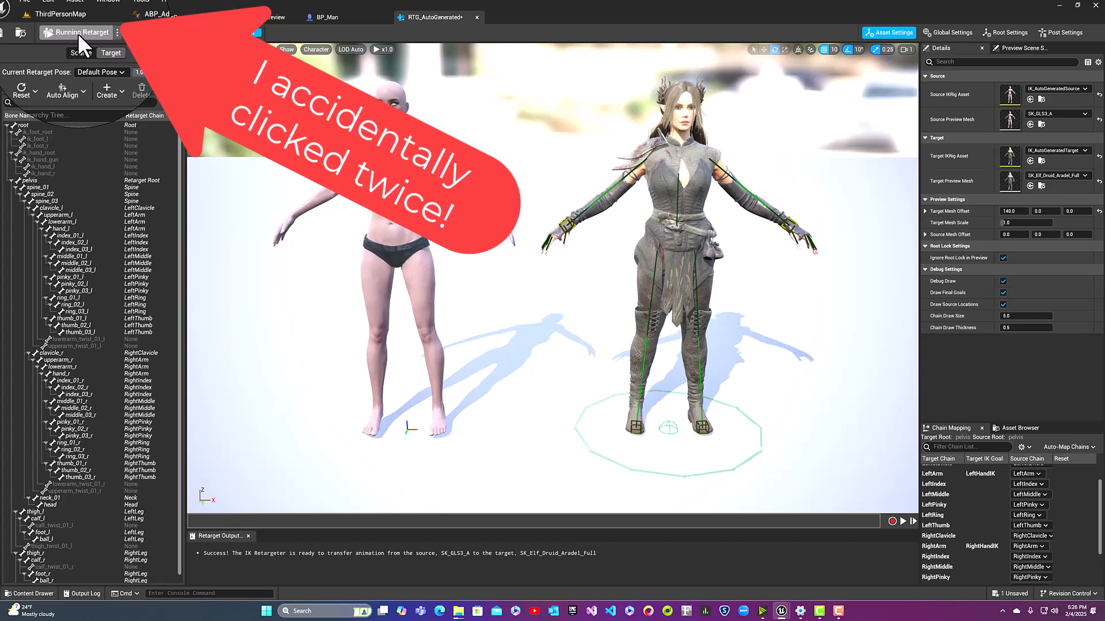
pyautogui.click(74, 87)
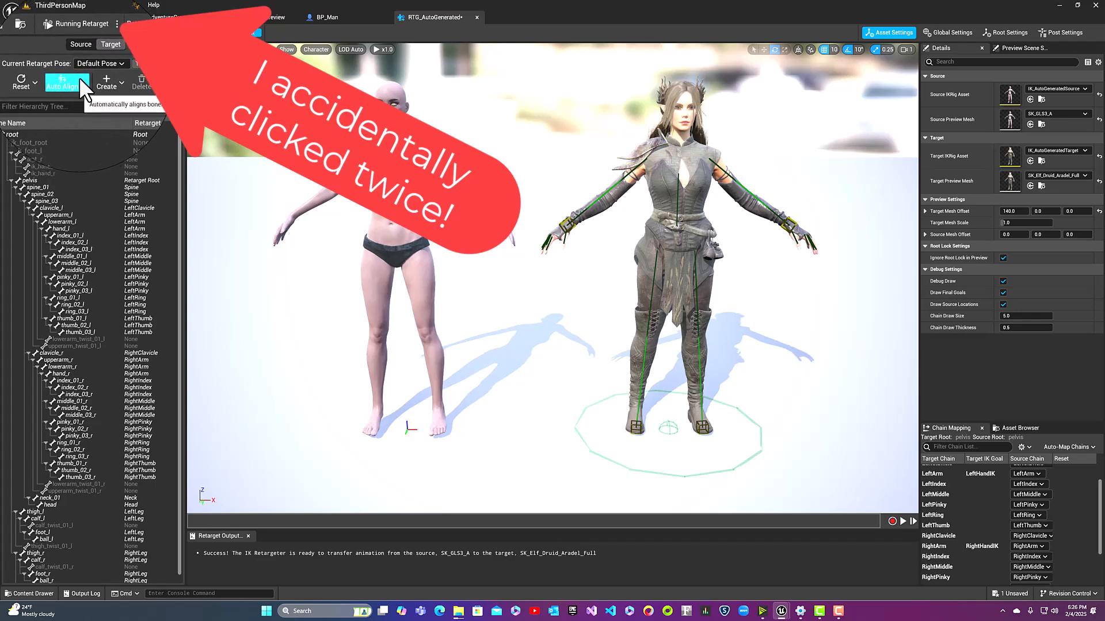
pyautogui.click(81, 82)
pyautogui.click(66, 84)
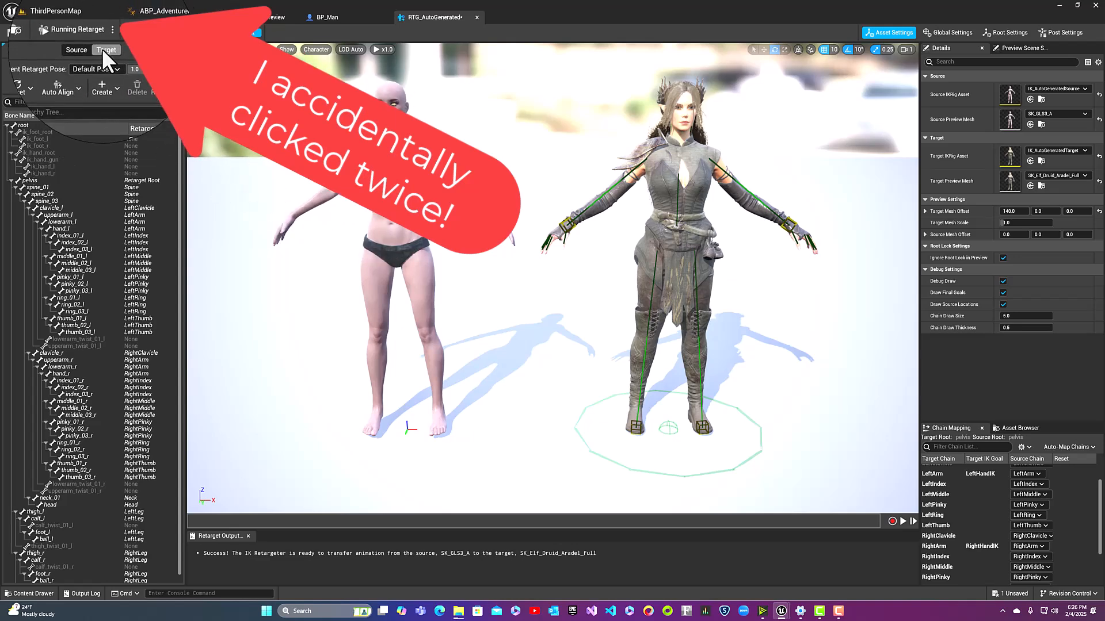
pyautogui.click(67, 79)
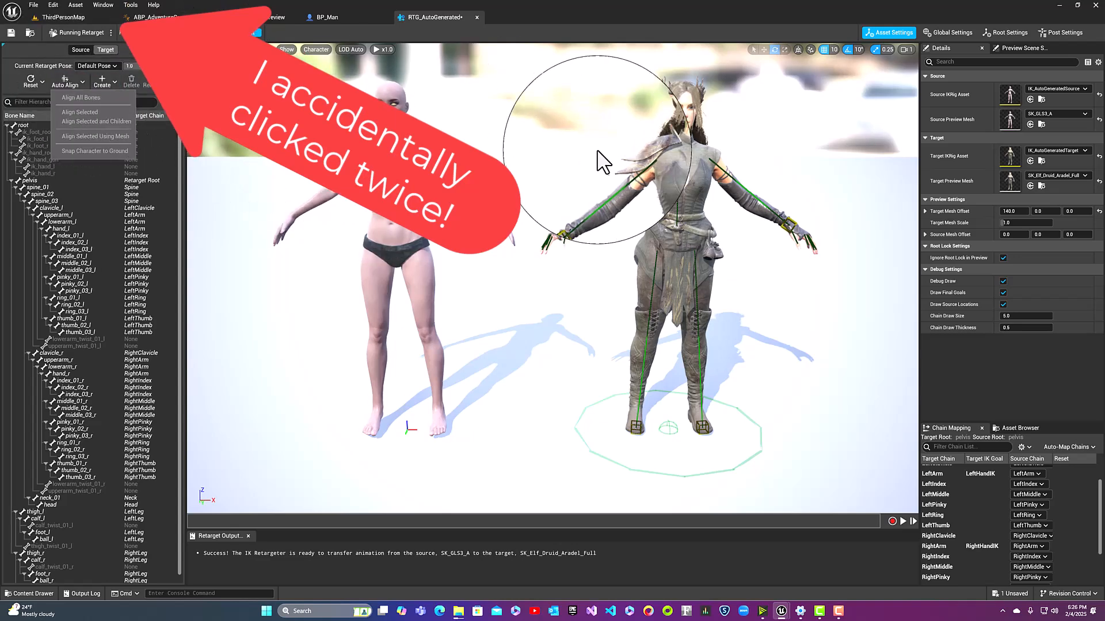
pyautogui.click(687, 172)
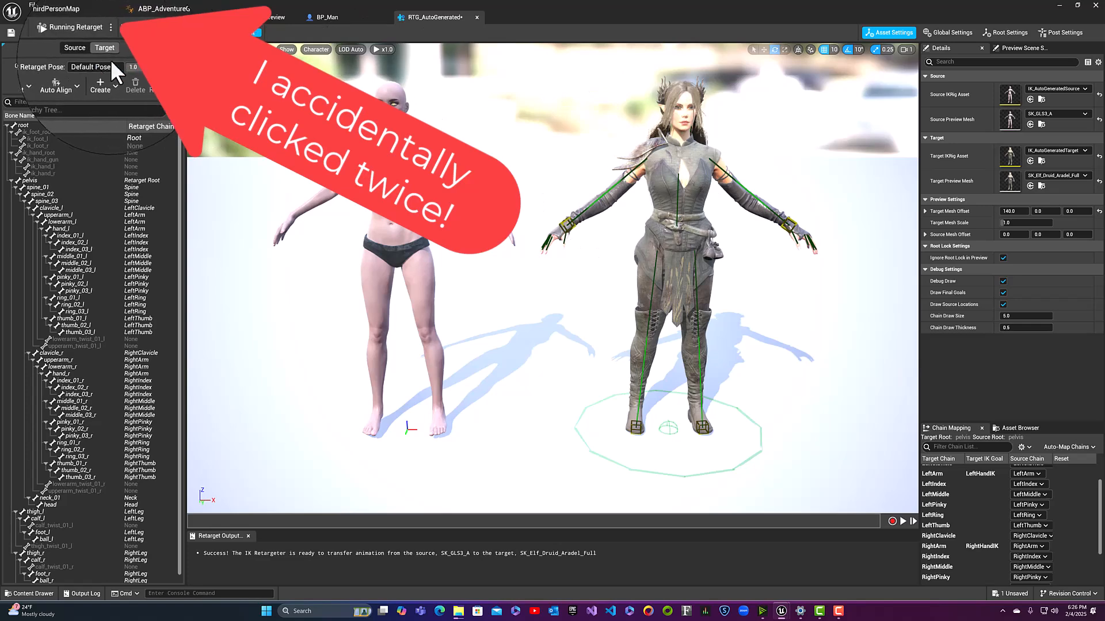
pyautogui.click(79, 82)
pyautogui.click(81, 82)
pyautogui.click(81, 81)
pyautogui.click(81, 81)
pyautogui.click(81, 81)
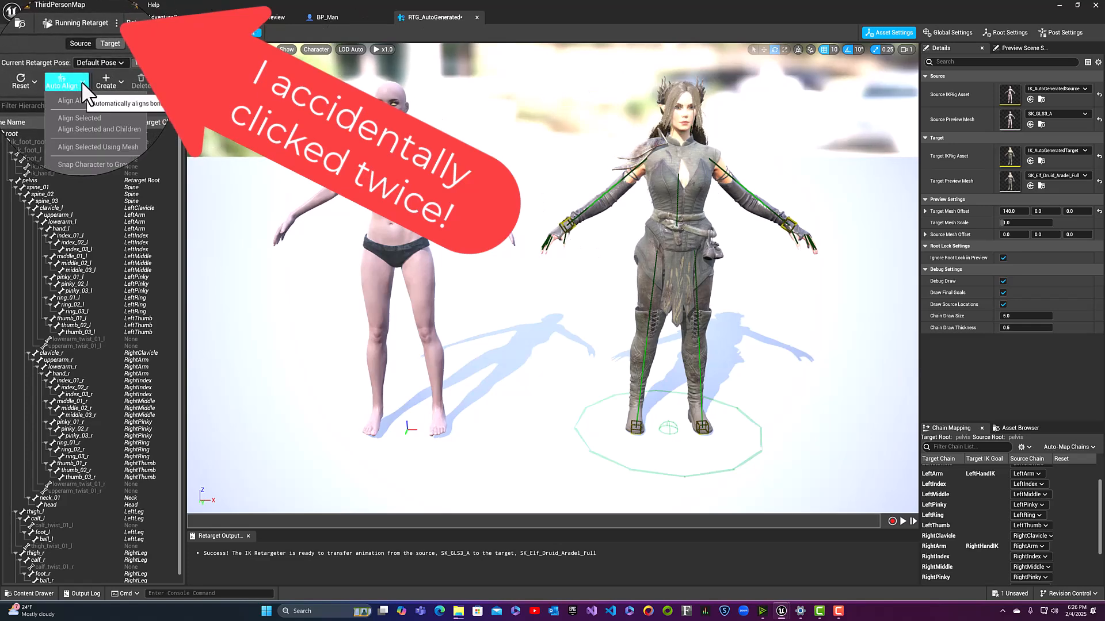
pyautogui.click(81, 82)
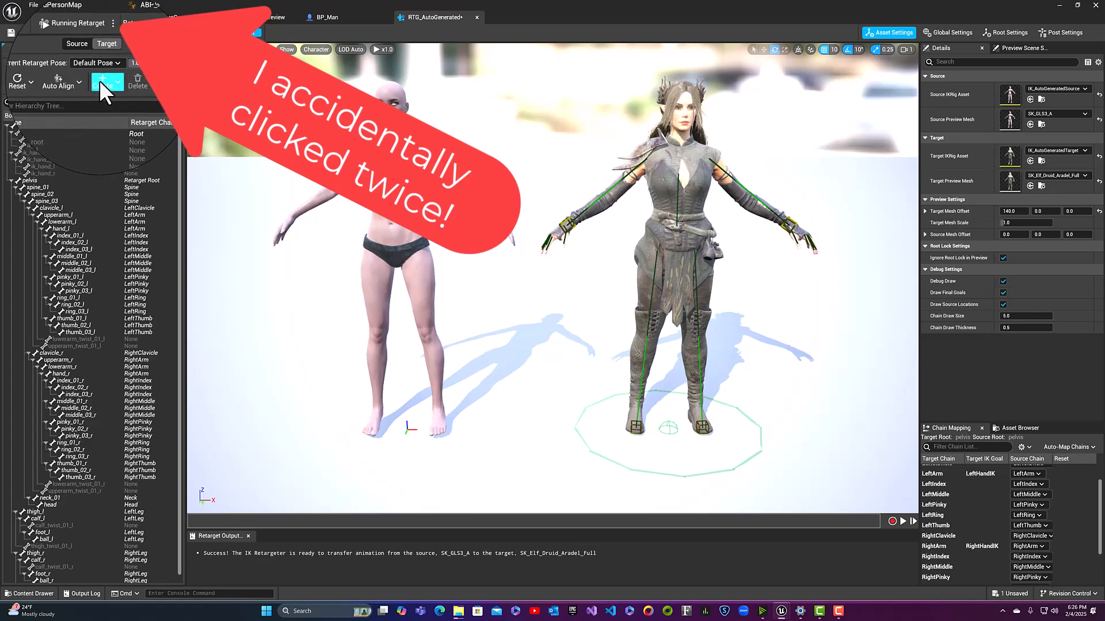
pyautogui.click(98, 81)
pyautogui.click(99, 81)
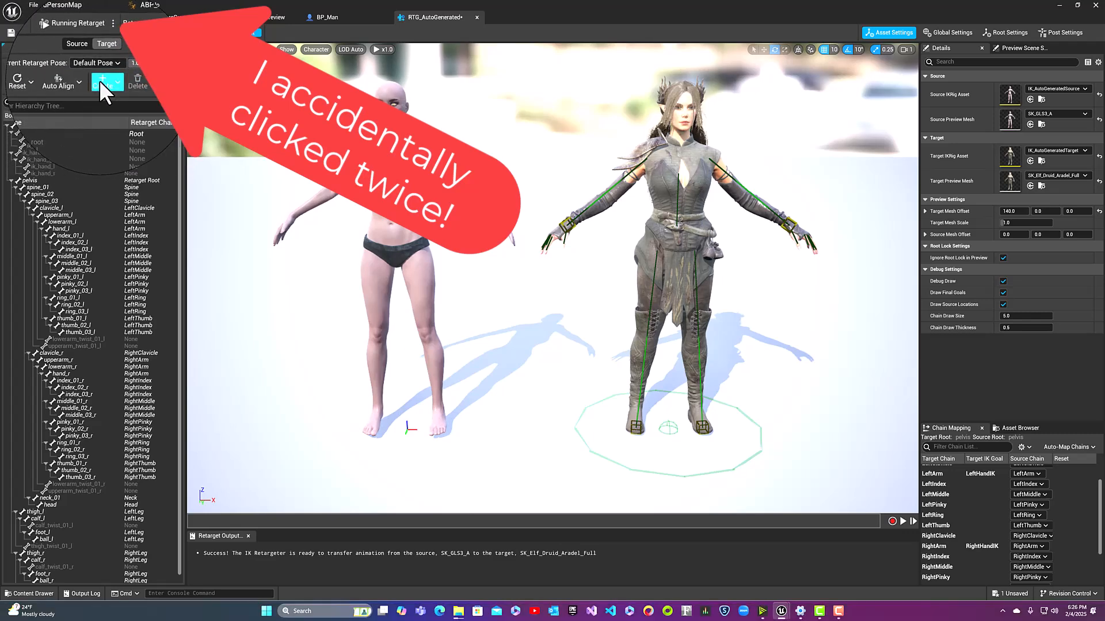
# Switch to editing the retarget pose and auto-align all bones of the target character
pyautogui.click(75, 32)
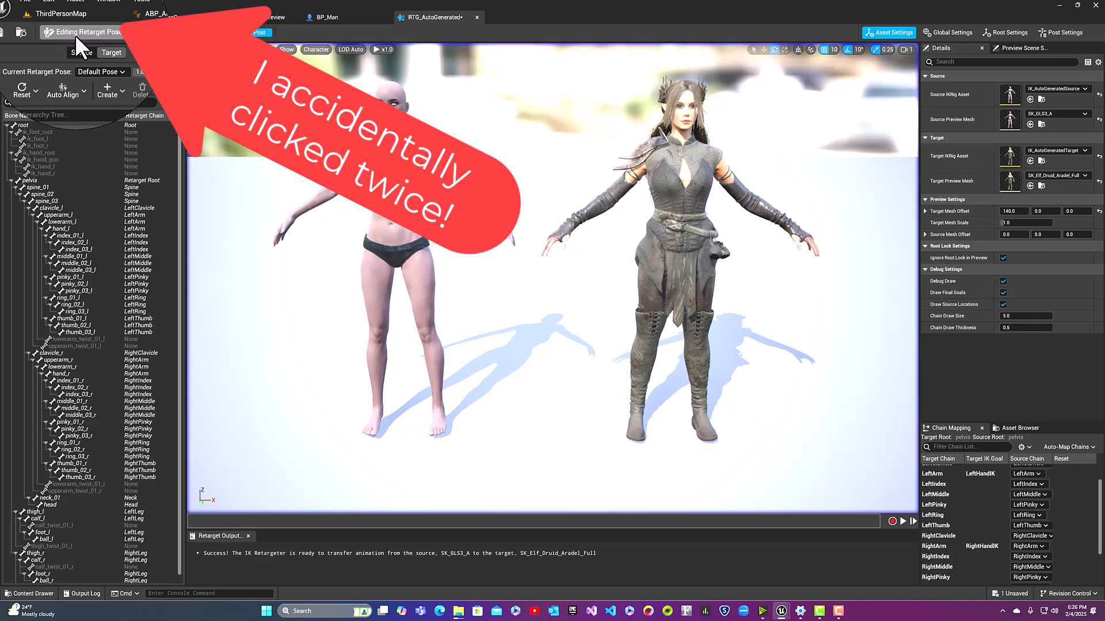
pyautogui.click(72, 80)
pyautogui.click(81, 97)
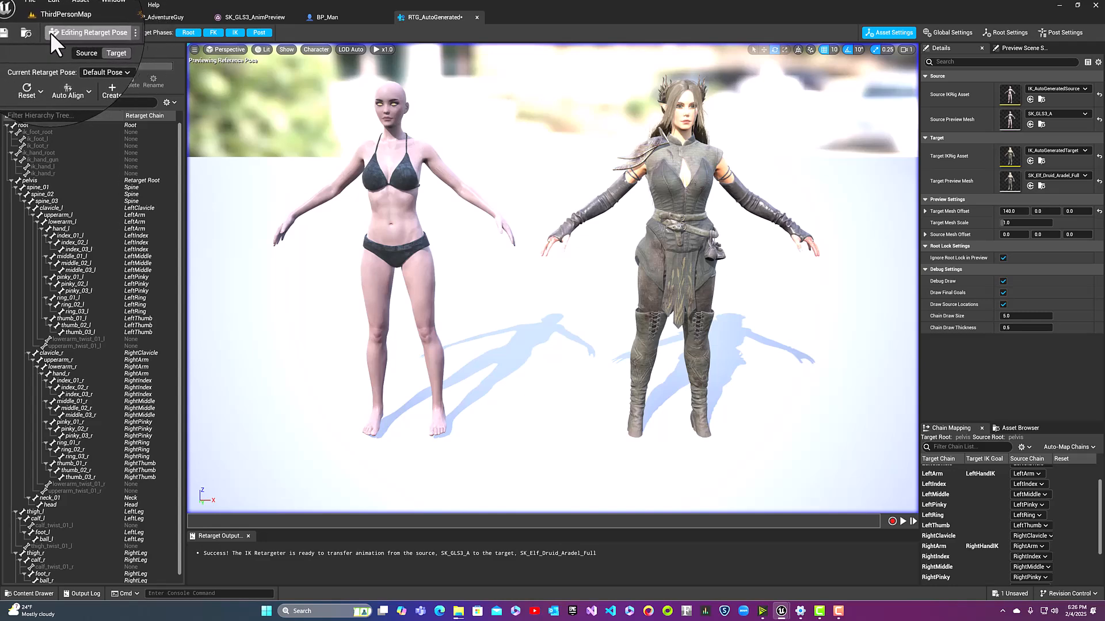
# Preview the running retarget, return to editing the retarget pose, and snap the target character to the ground
pyautogui.click(81, 32)
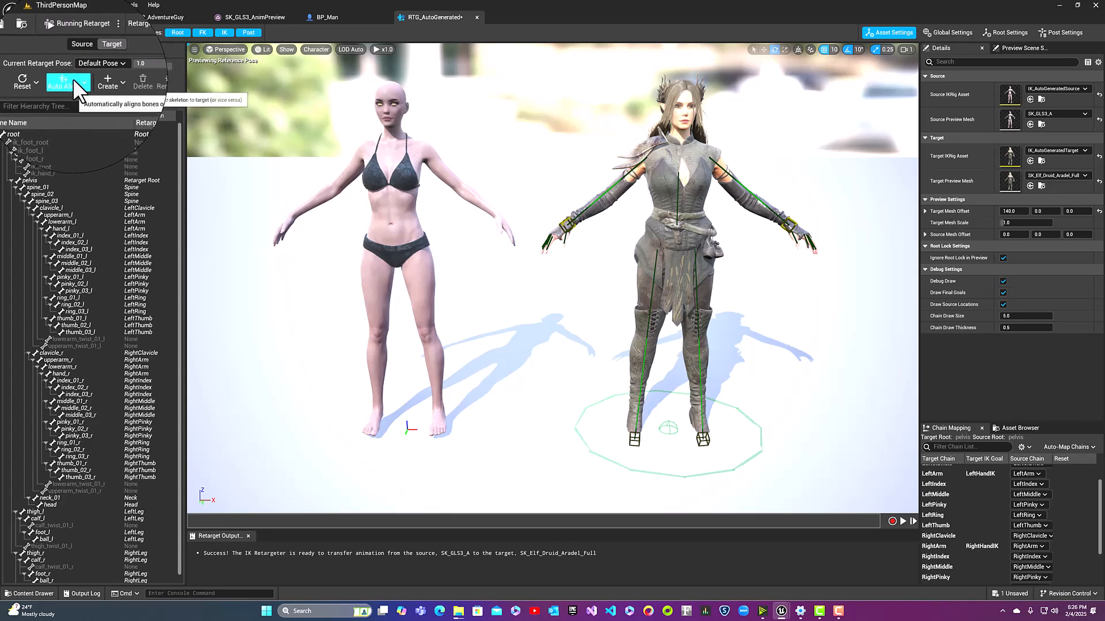
pyautogui.click(71, 30)
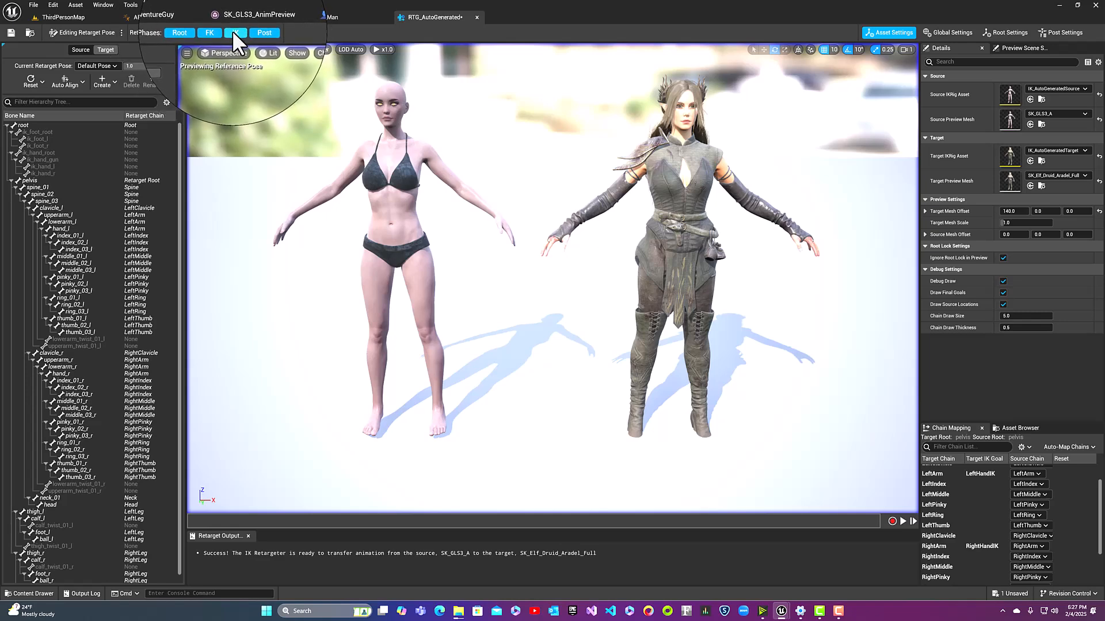
pyautogui.click(64, 80)
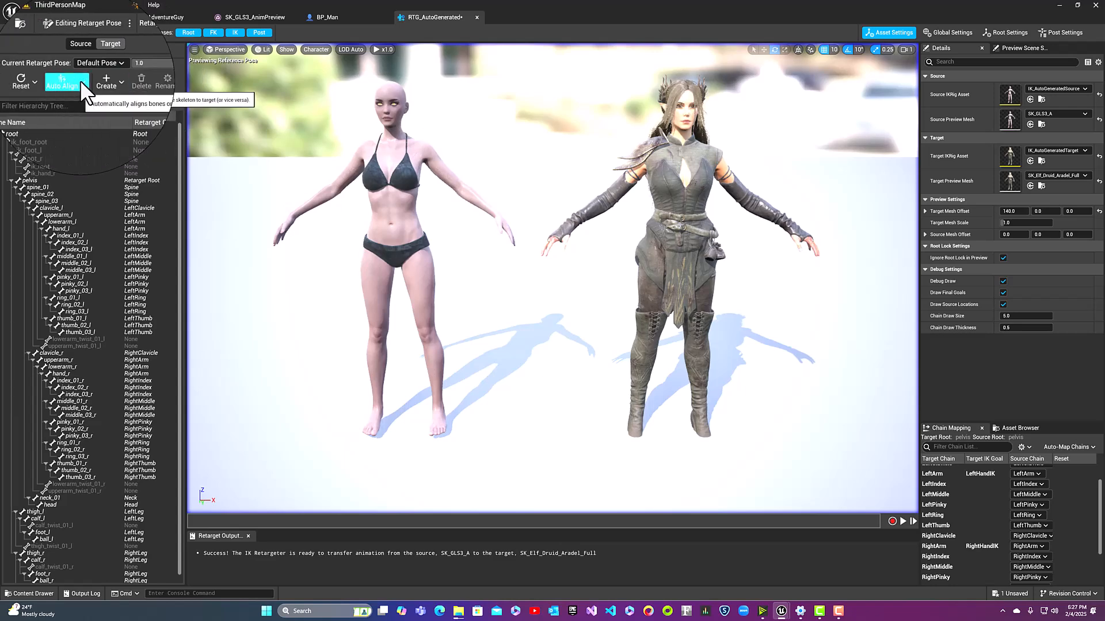
pyautogui.click(91, 151)
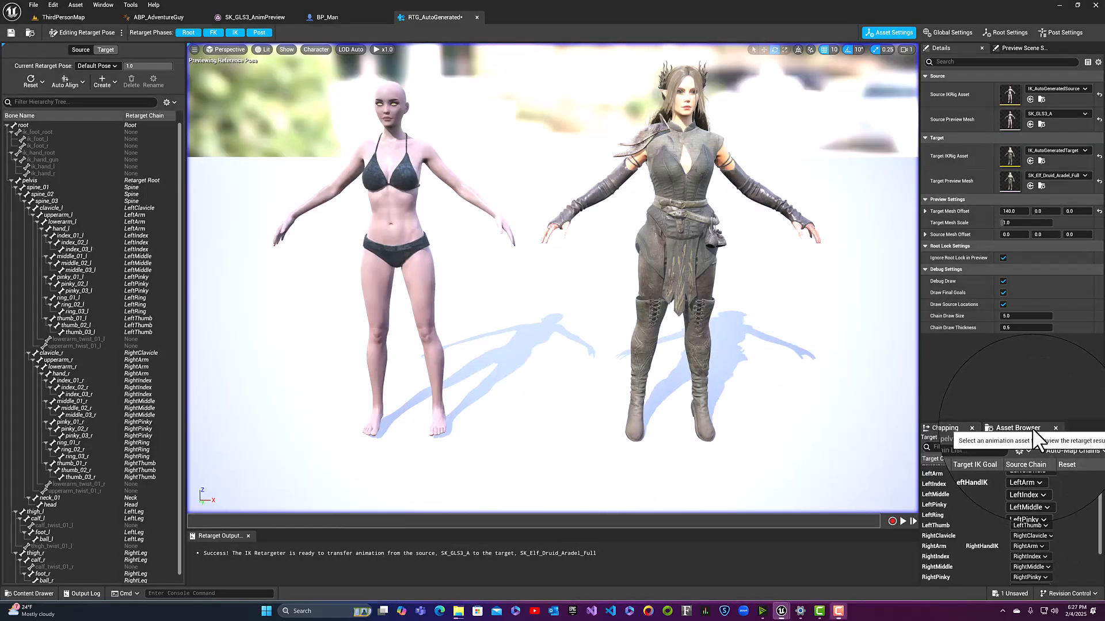
# Filter the retargeter's animation assets to Animation Sequence and select all of them
pyautogui.click(1031, 427)
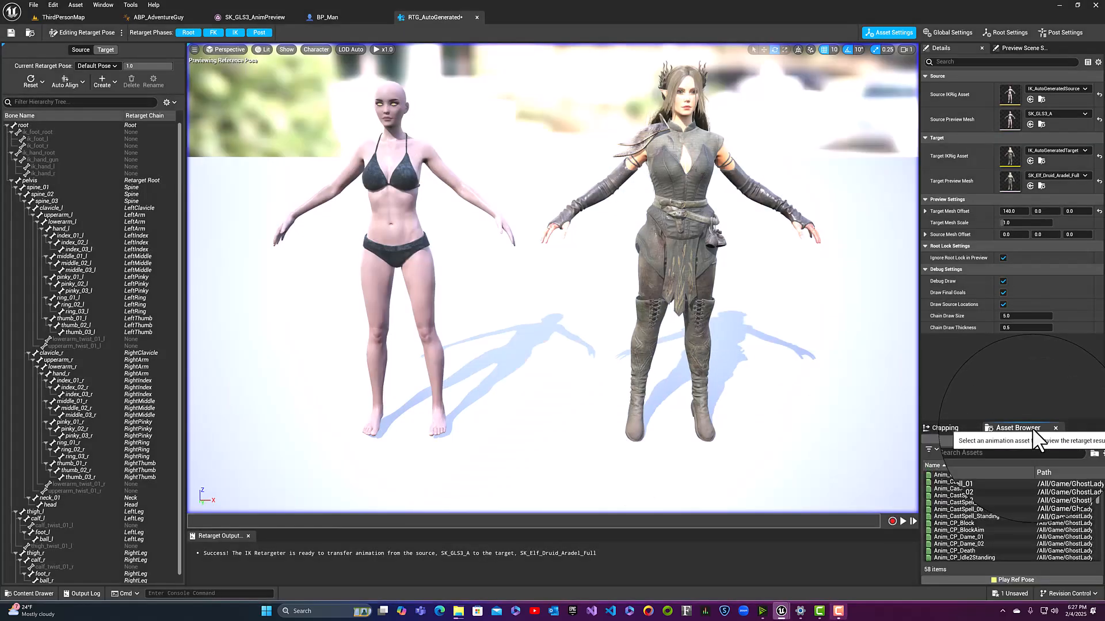
pyautogui.click(934, 450)
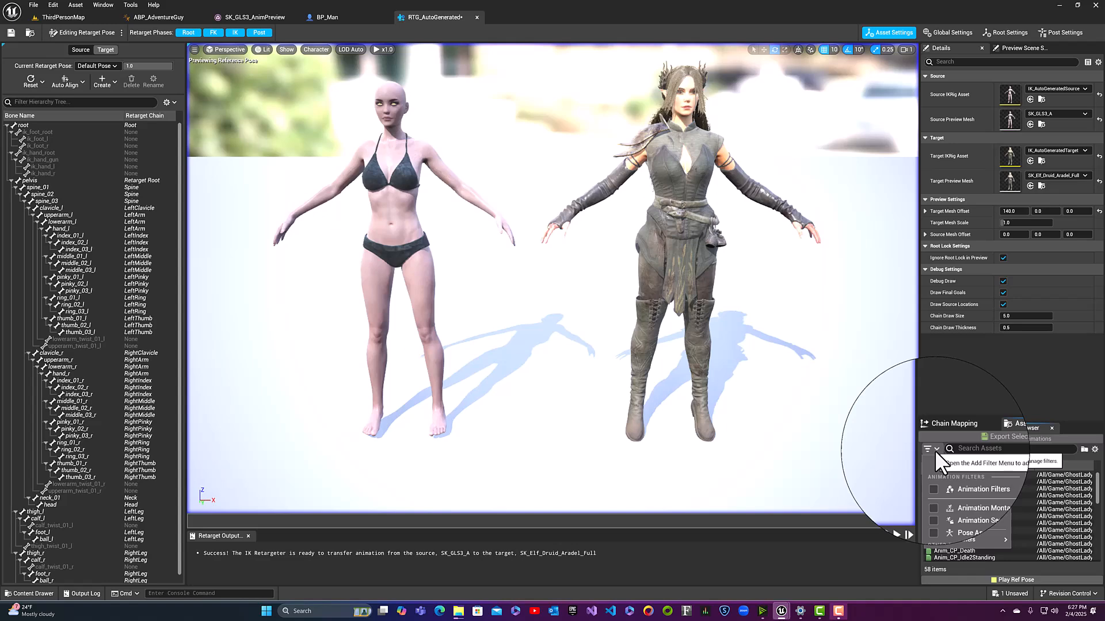
pyautogui.click(972, 506)
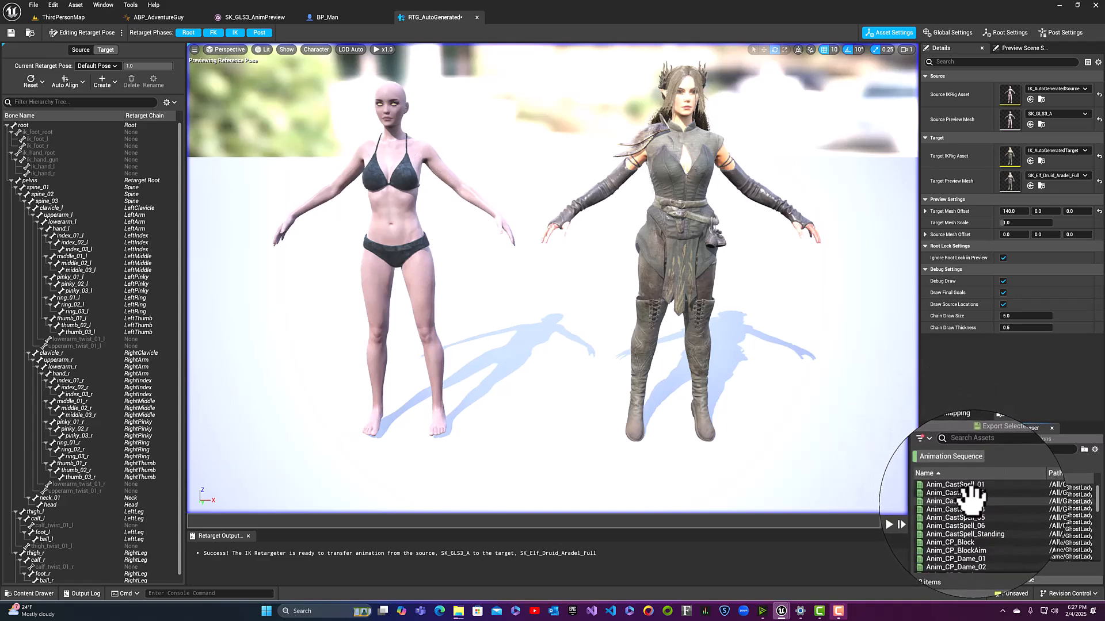
pyautogui.click(967, 485)
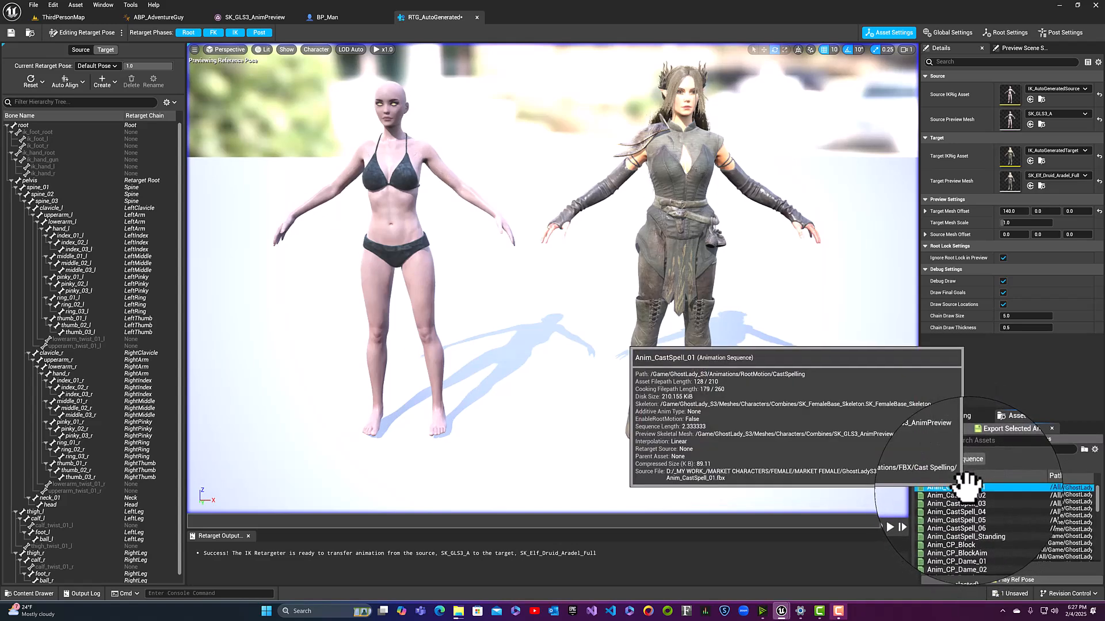
pyautogui.hotkey('ctrl', 'a')
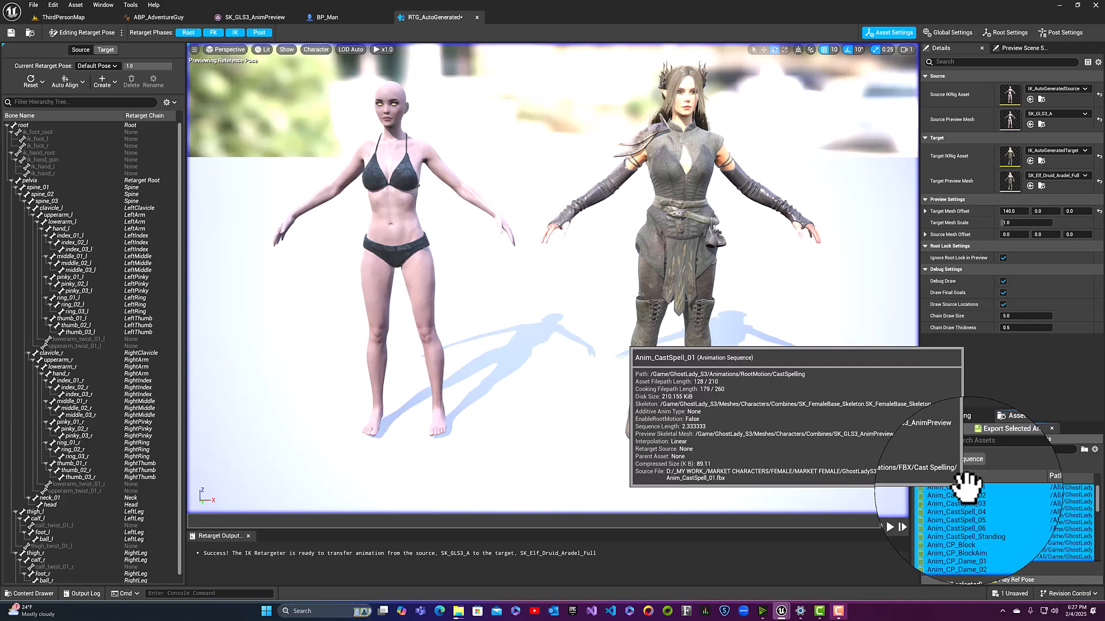
# Export the selected animations to Elf_Druid_Aradel/RetargetedAnimations/FromGhostLady/Animations with the default batch export options
pyautogui.click(1002, 440)
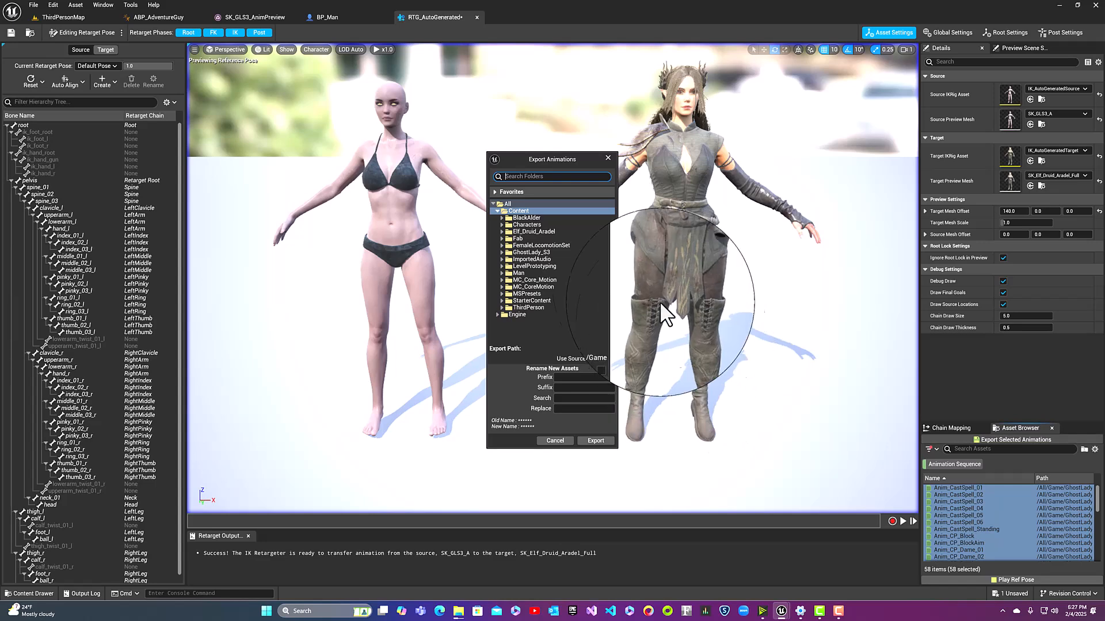
pyautogui.click(501, 231)
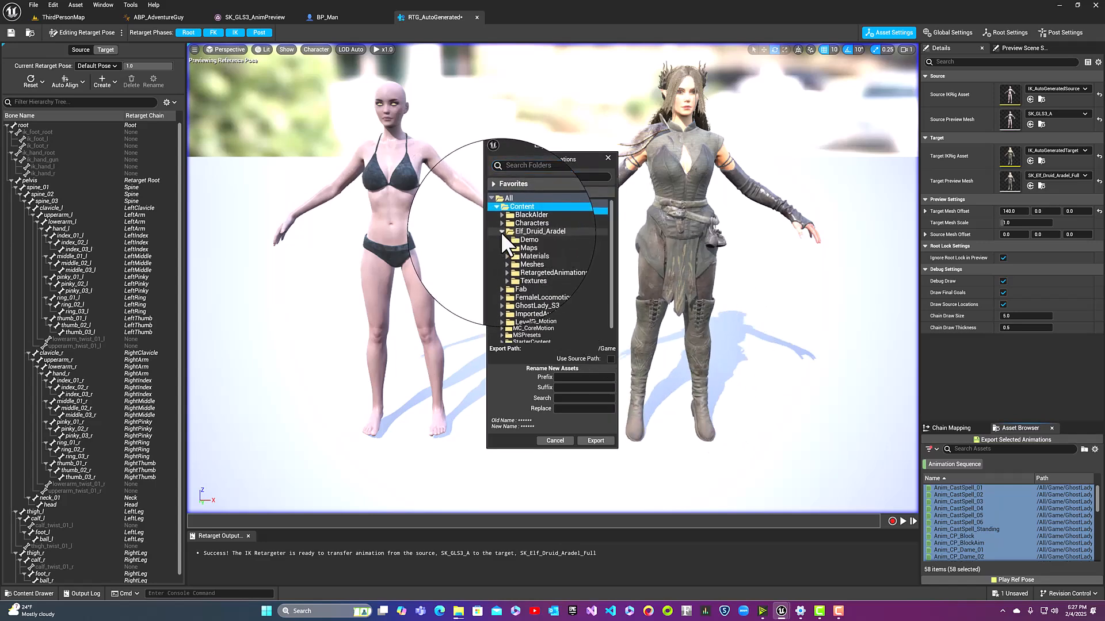
pyautogui.click(506, 267)
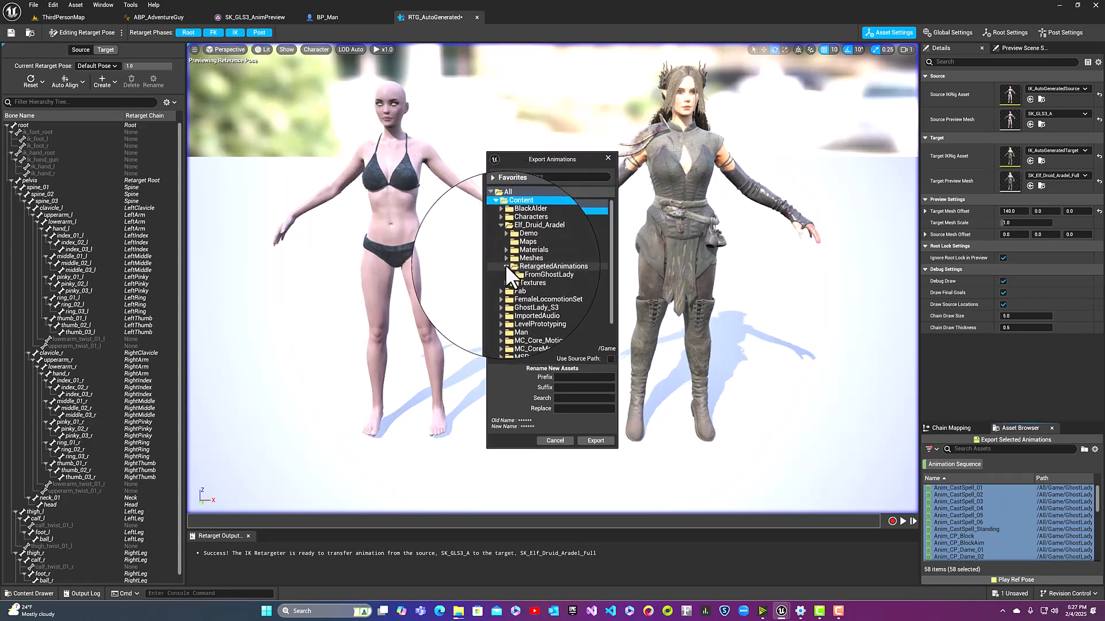
pyautogui.click(510, 273)
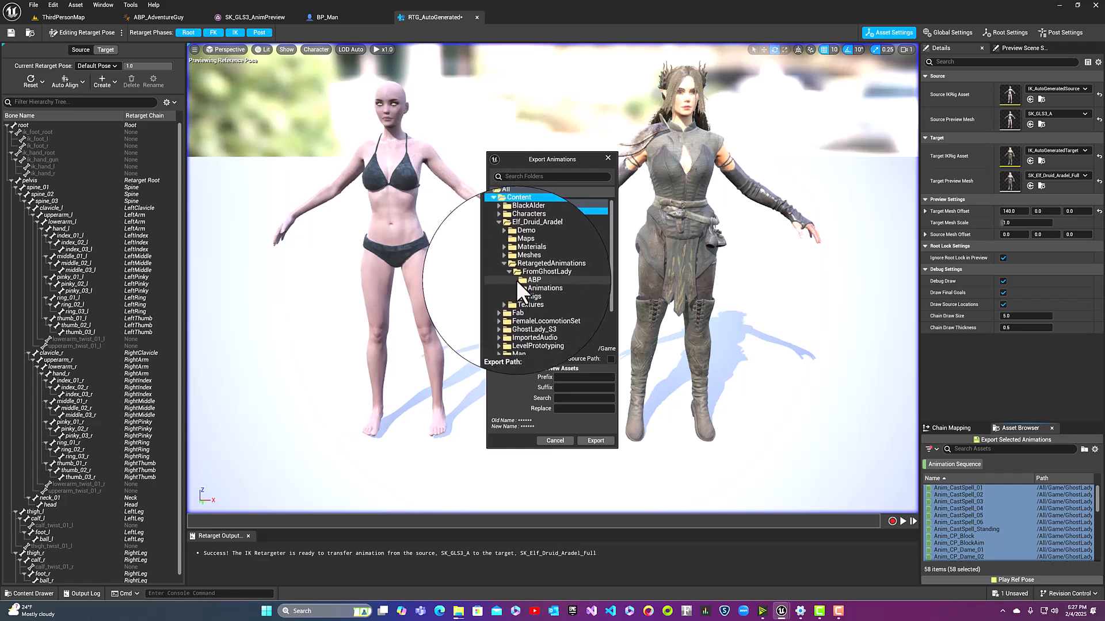
pyautogui.click(544, 287)
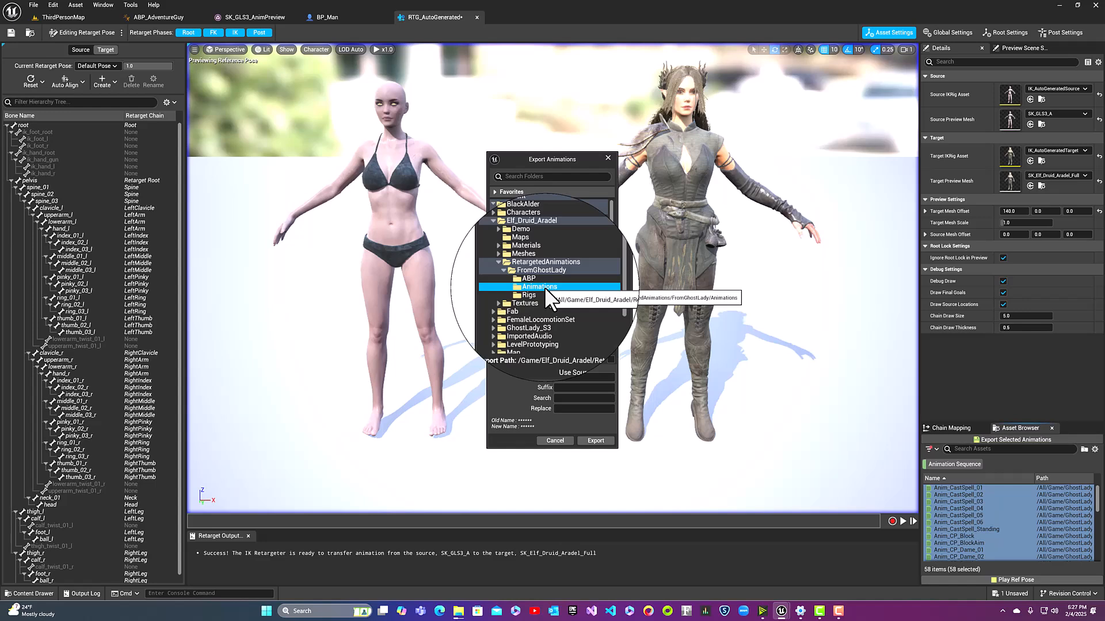
pyautogui.click(600, 439)
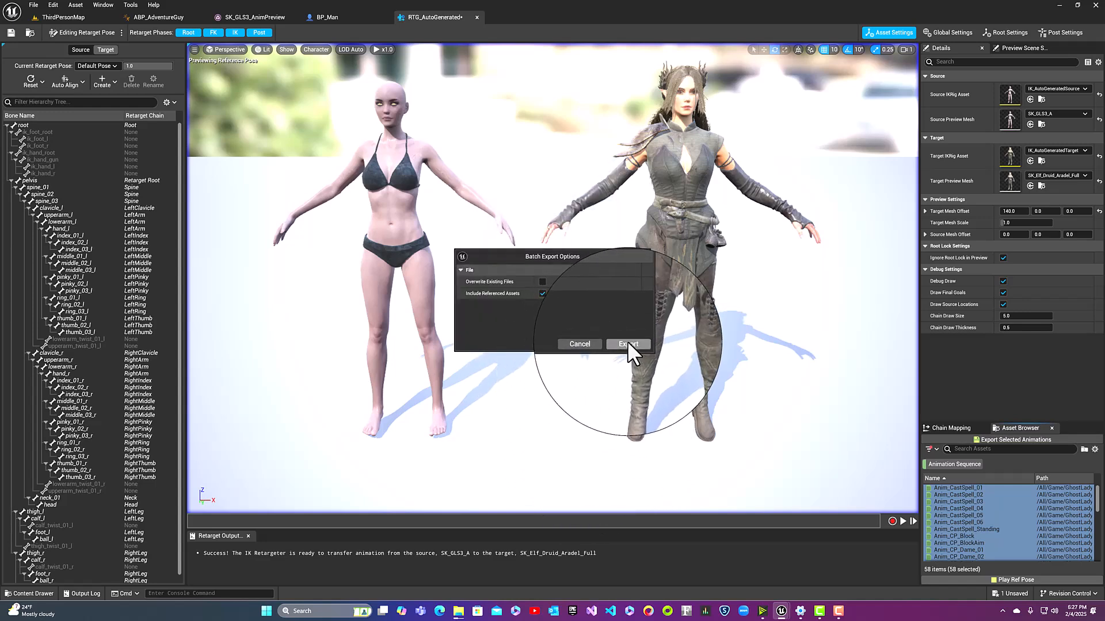
pyautogui.click(627, 344)
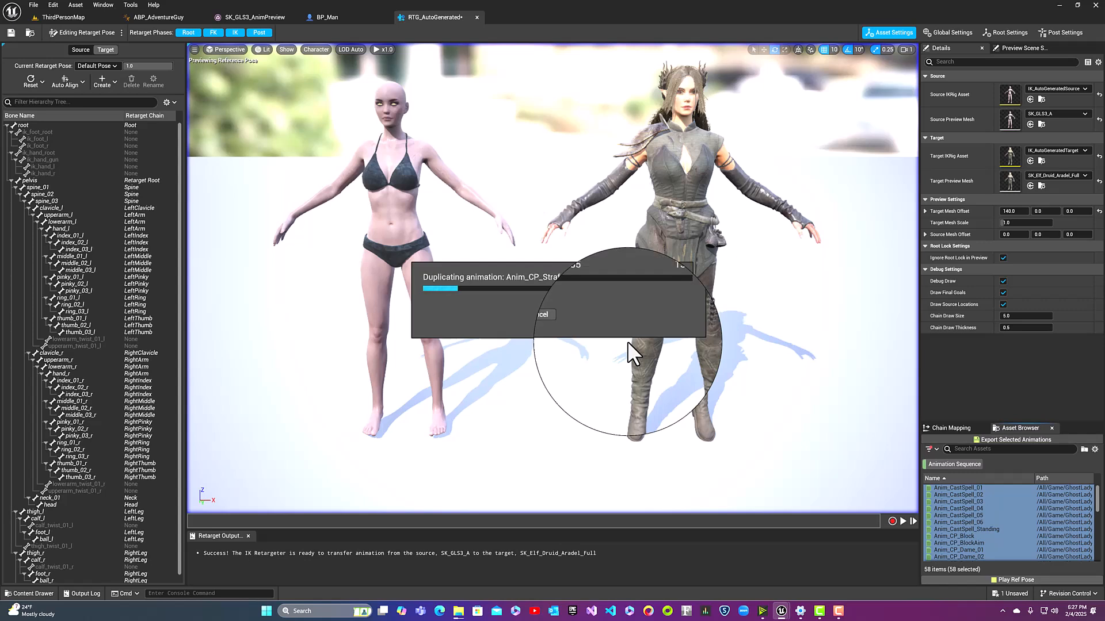
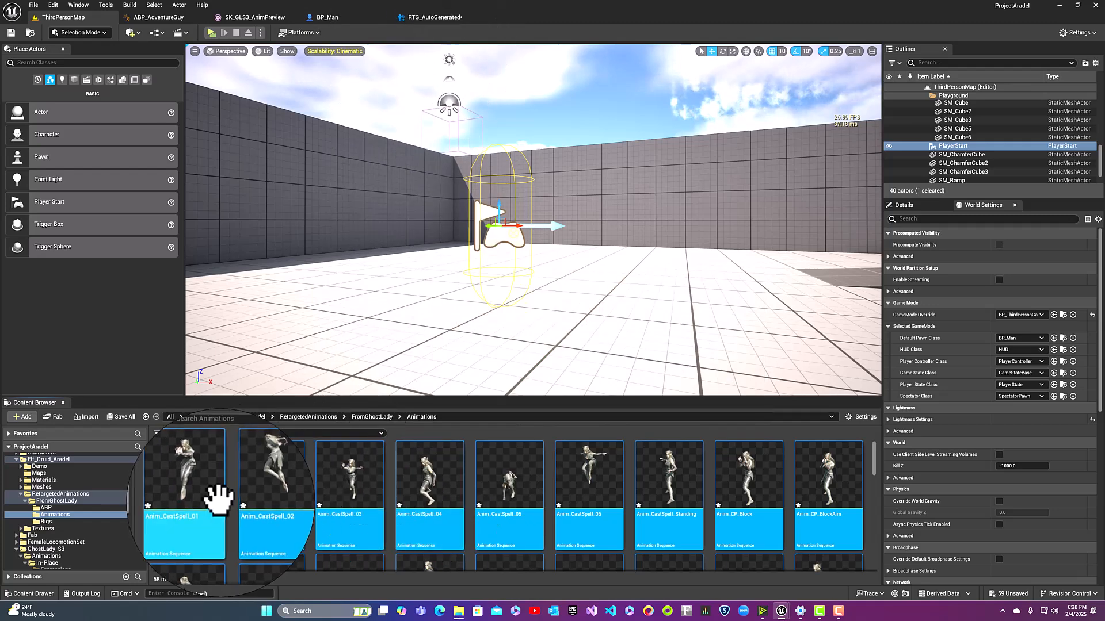
# Select all retargeted animation sequences in the FromGhostLady Animations folder and save them
pyautogui.click(194, 518)
pyautogui.hotkey('ctrl', 'a')
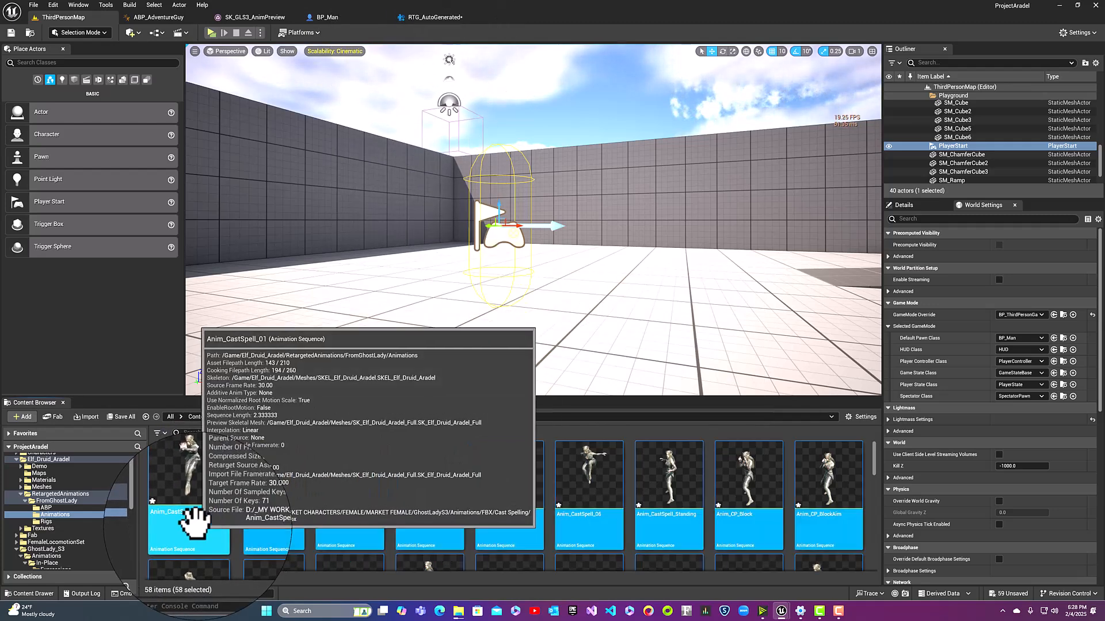
pyautogui.hotkey('ctrl', 's')
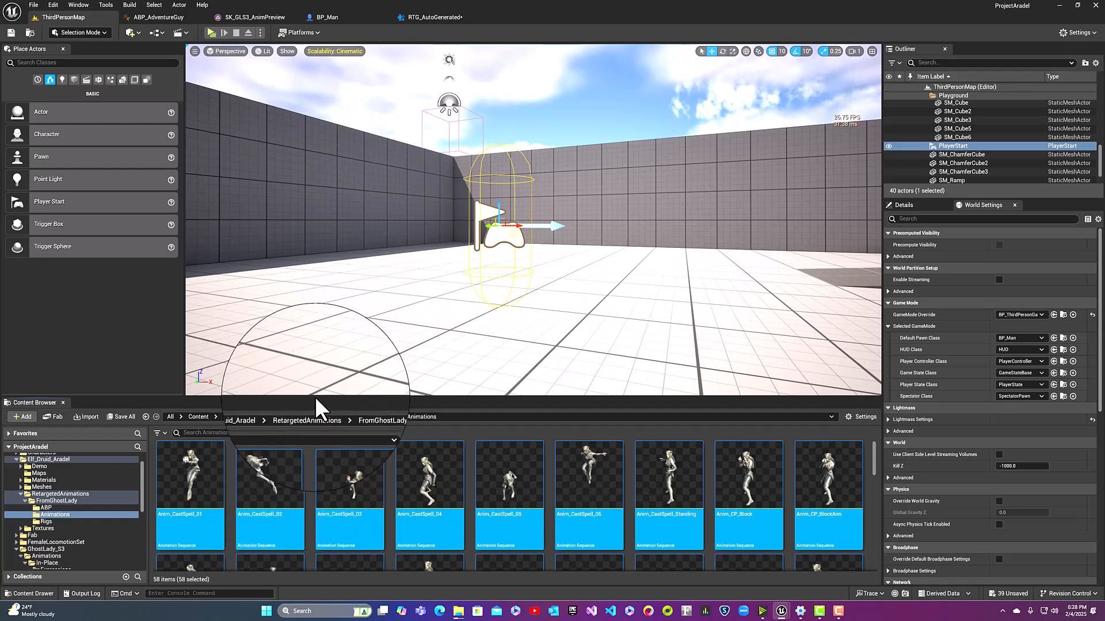
# Open the GhostLady_S3/Animations/In-Place/MoveBasic folder in the project content
pyautogui.click(252, 416)
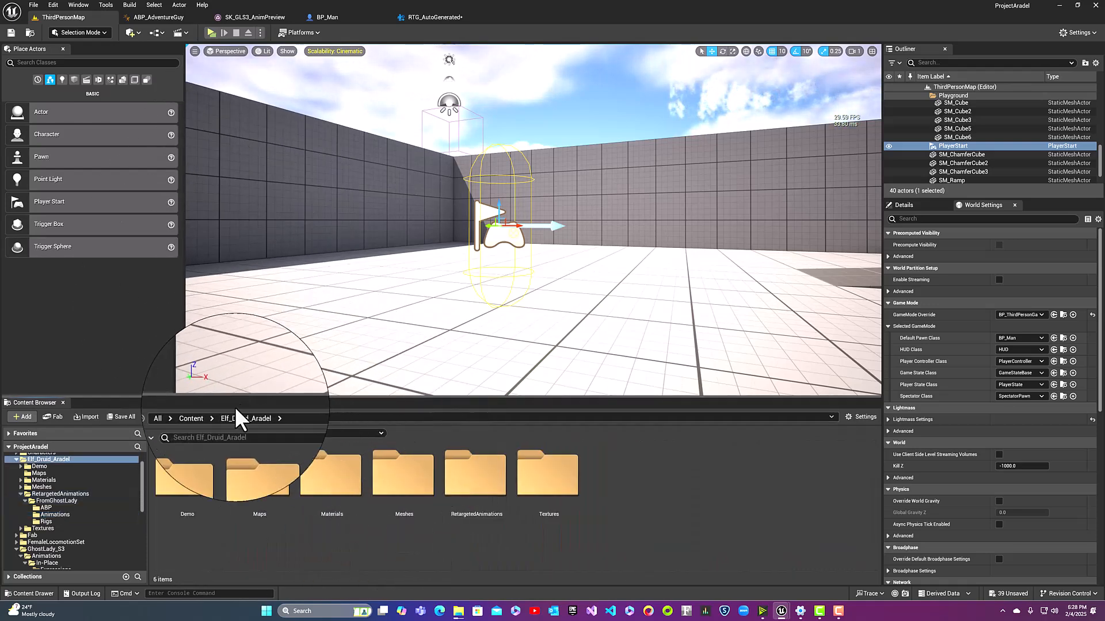
pyautogui.click(196, 417)
pyautogui.scroll(-1, 530, 521)
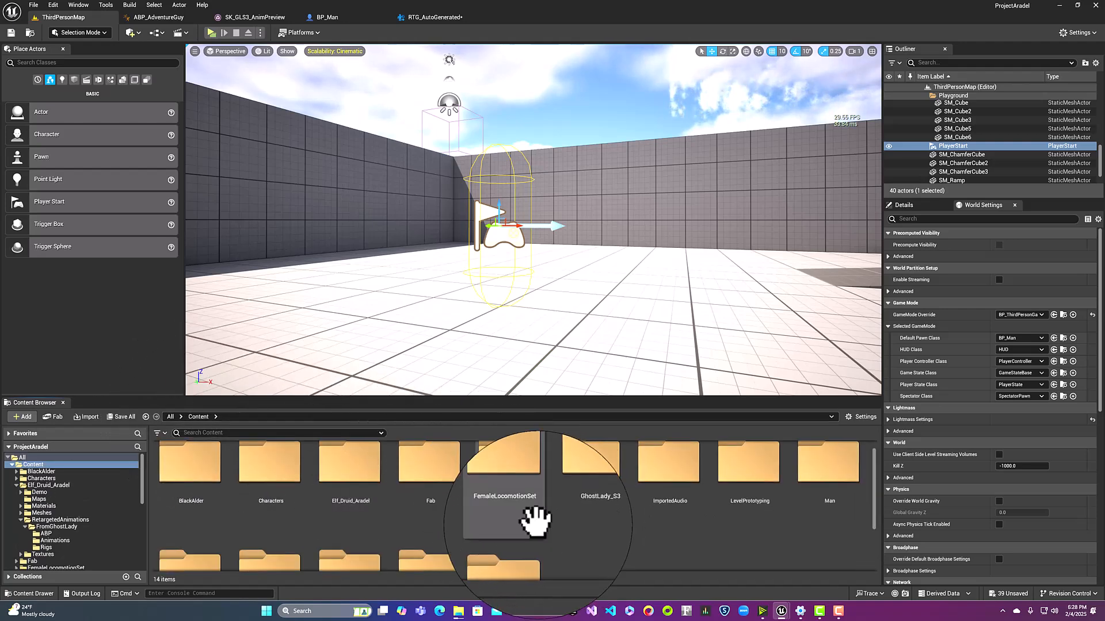
pyautogui.doubleClick(585, 474)
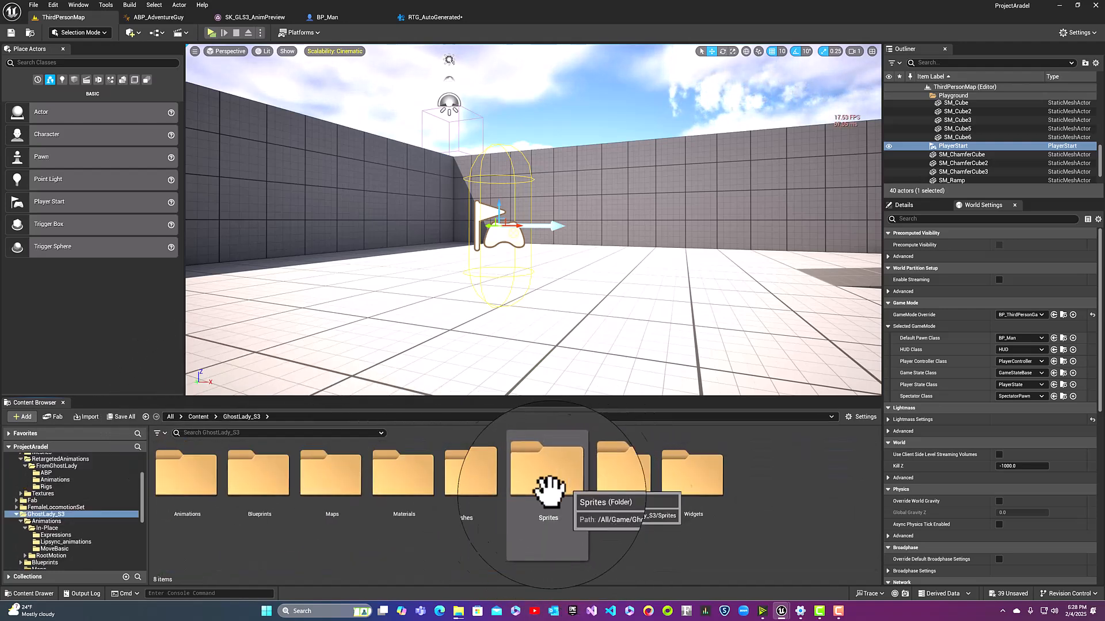
pyautogui.doubleClick(210, 478)
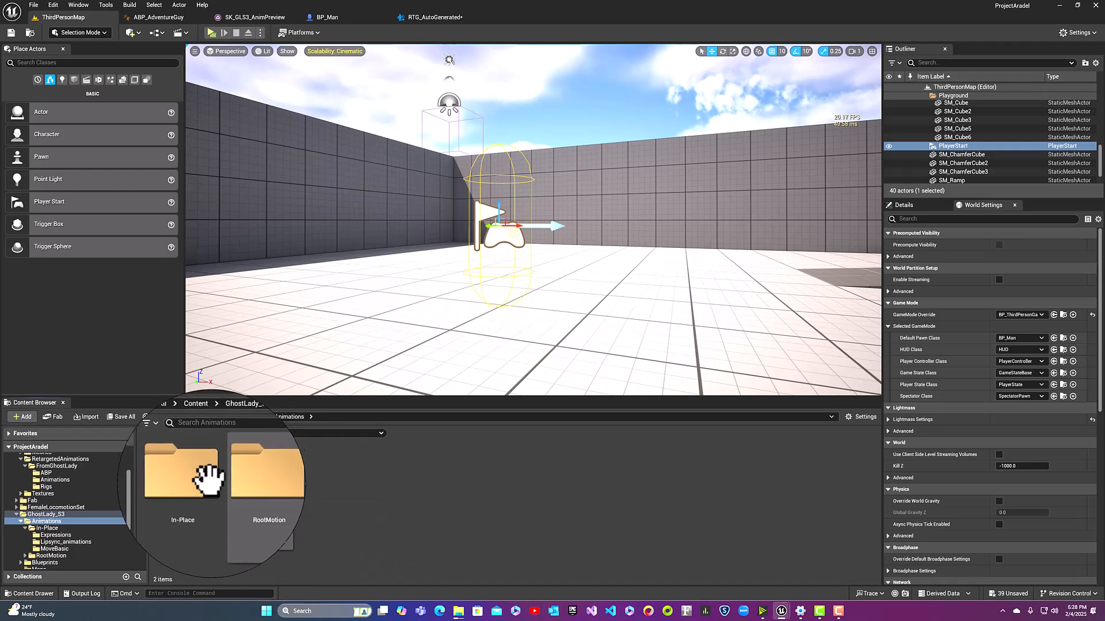
pyautogui.doubleClick(198, 476)
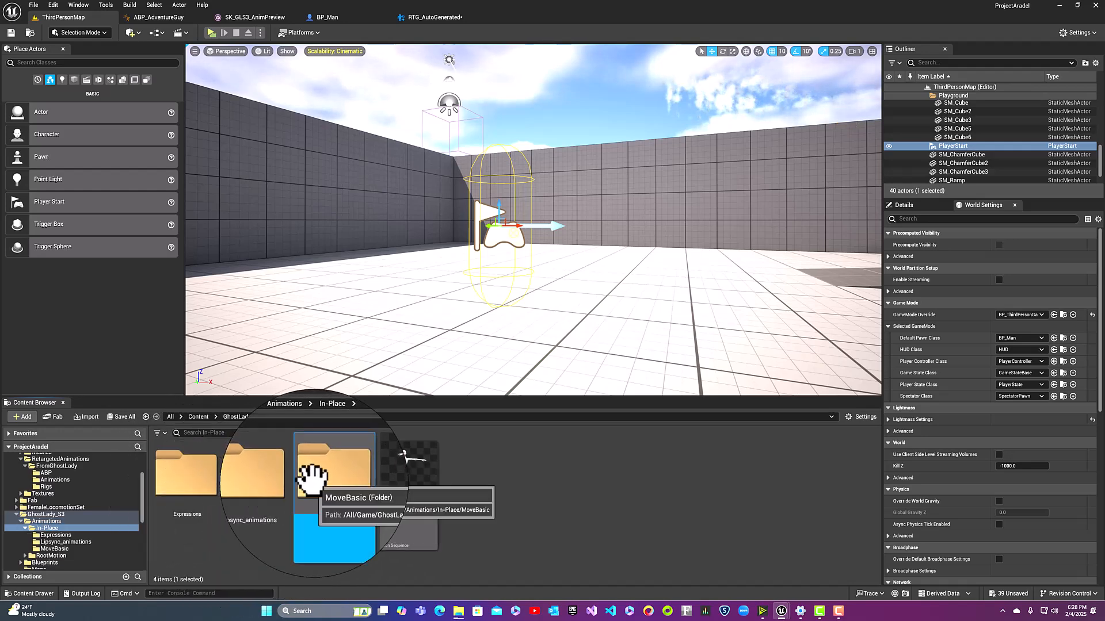
pyautogui.doubleClick(316, 469)
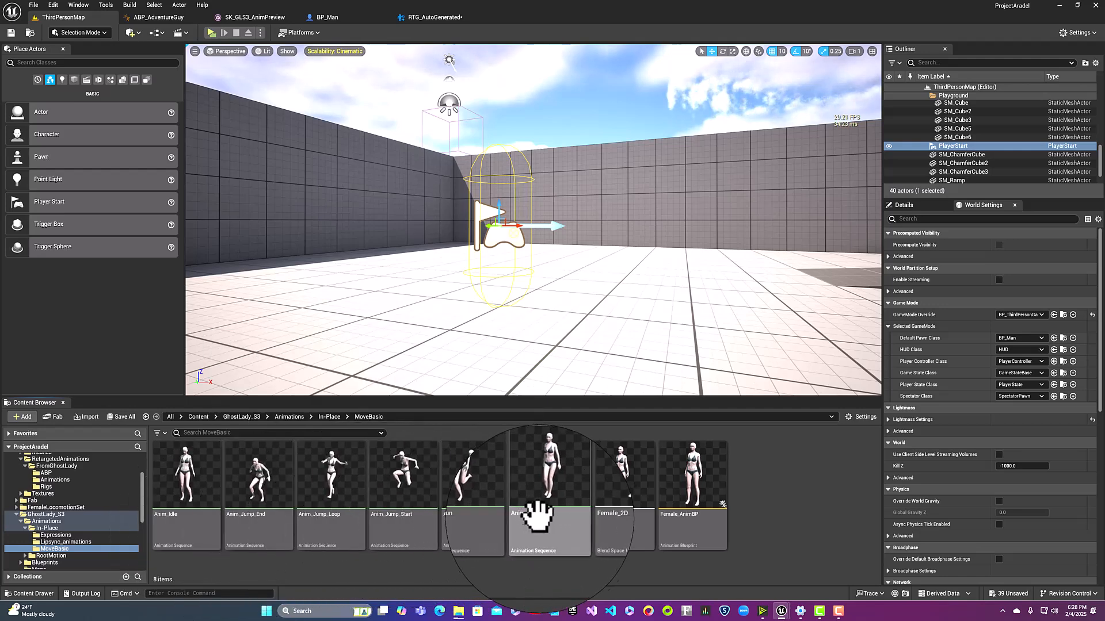
# Start retargeting animations from the Female_AnimBP animation blueprint
pyautogui.click(687, 524)
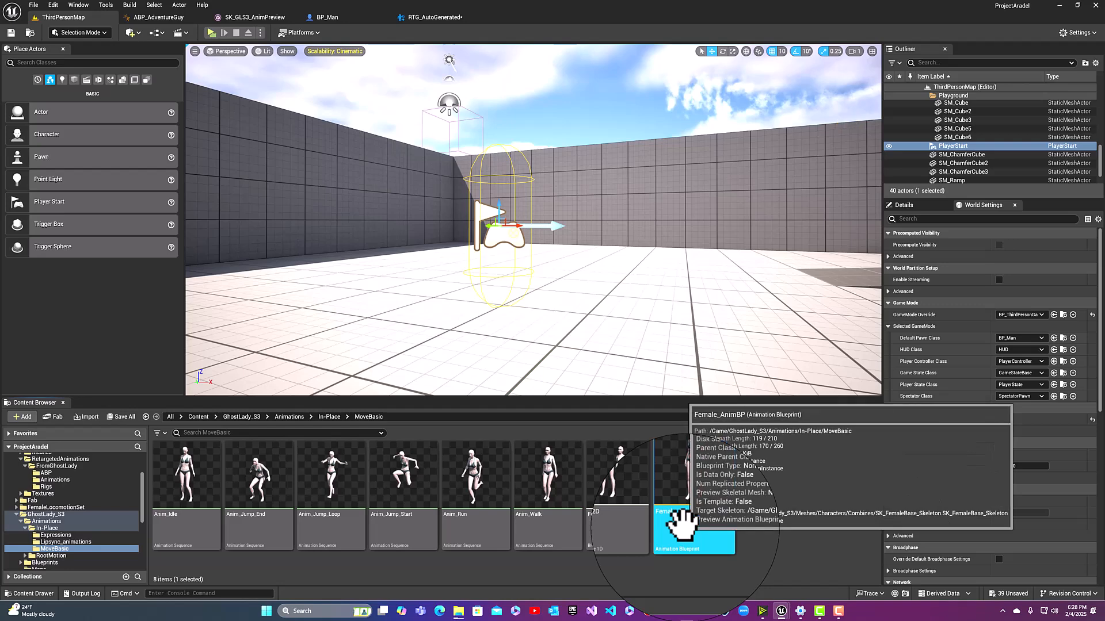
pyautogui.rightClick(676, 520)
pyautogui.click(729, 295)
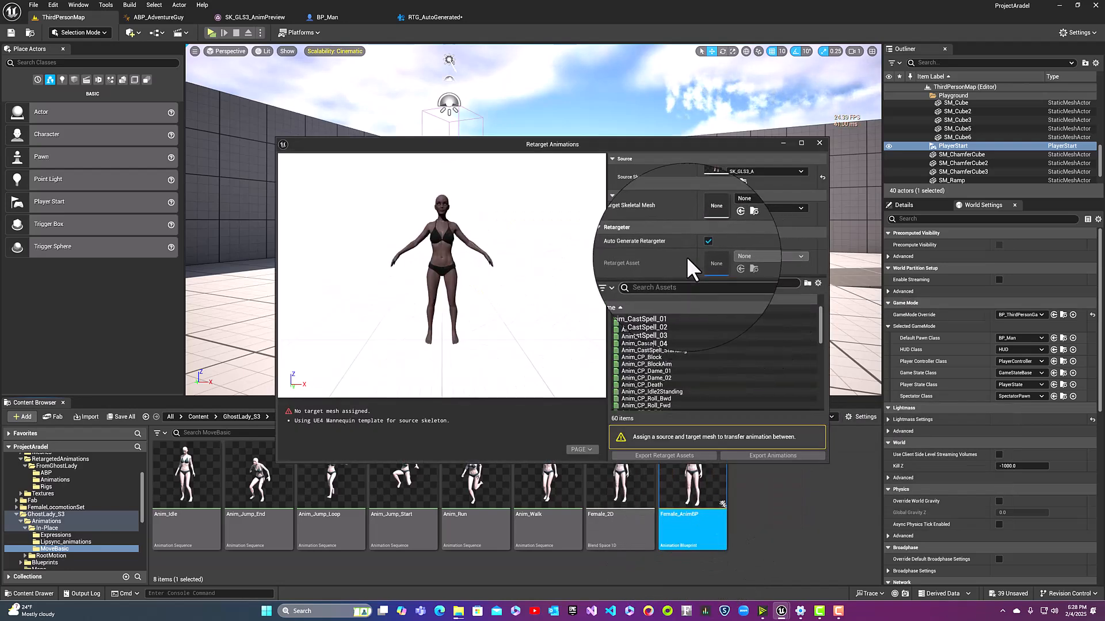
pyautogui.click(739, 210)
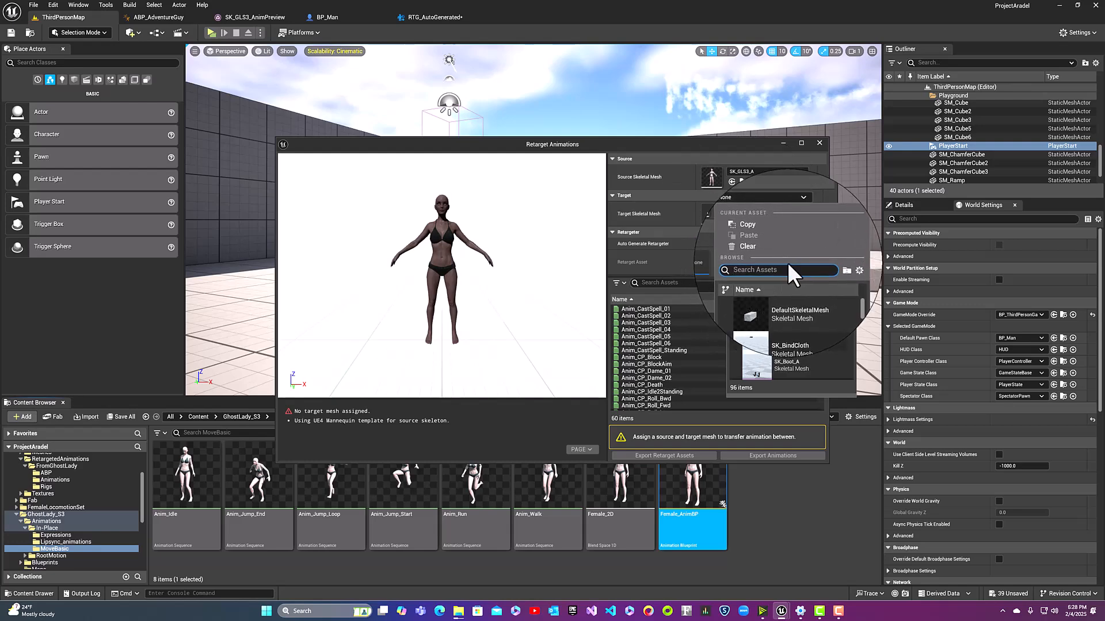
pyautogui.write('Aradel')
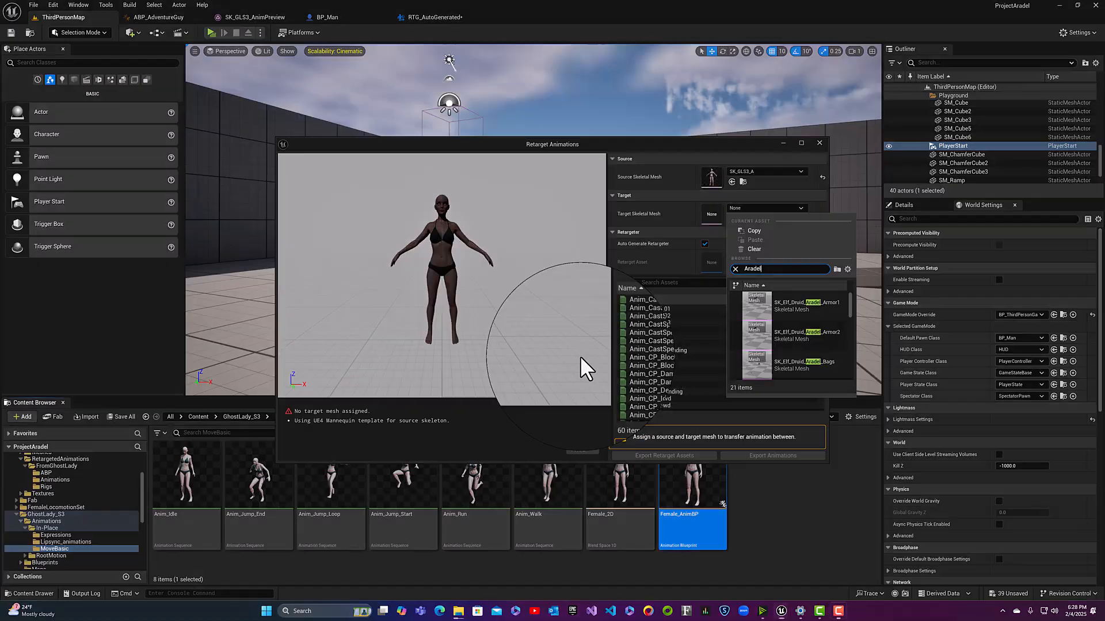
pyautogui.click(474, 354)
# Search the skeletal meshes for Aradel and set SK_Elf_Druid_Aradel_Full as the retarget's target mesh
pyautogui.click(772, 206)
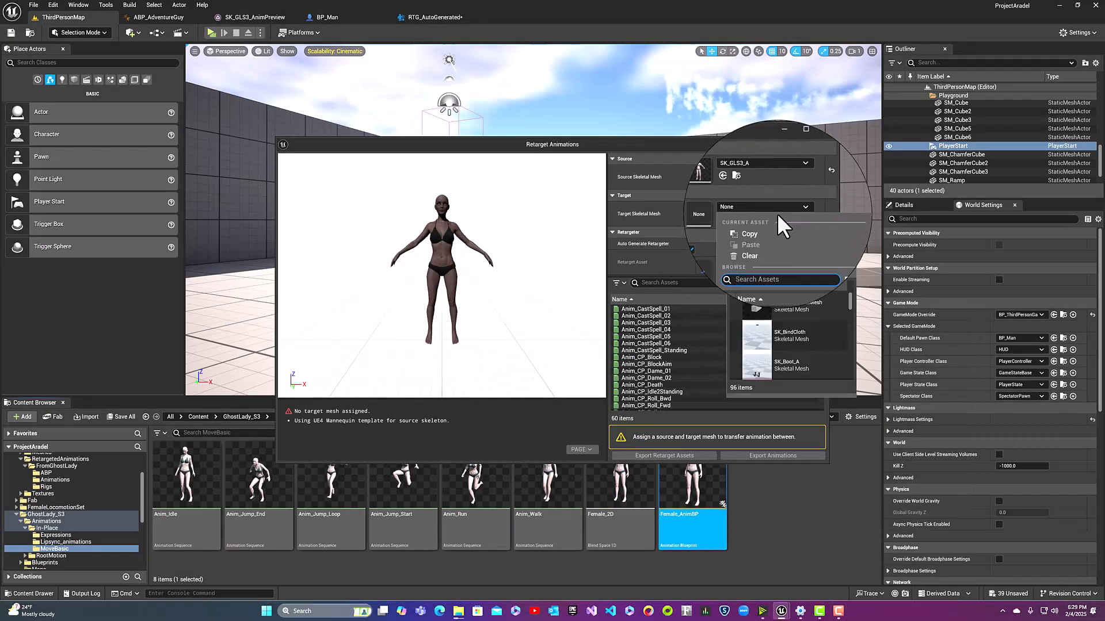
pyautogui.write('Aradel')
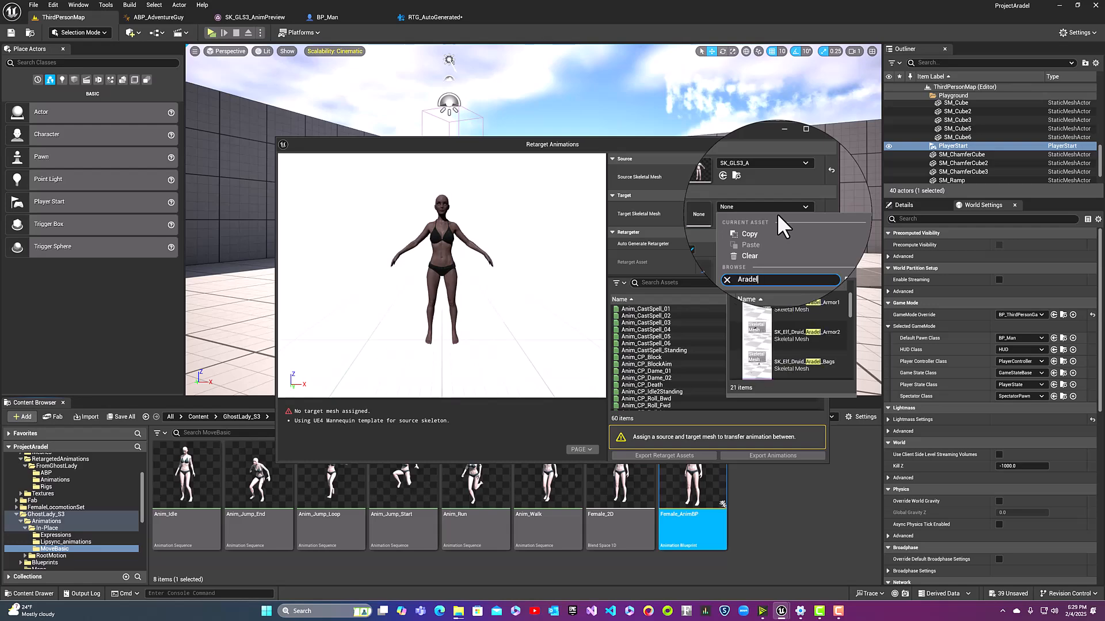
pyautogui.scroll(-3, 779, 307)
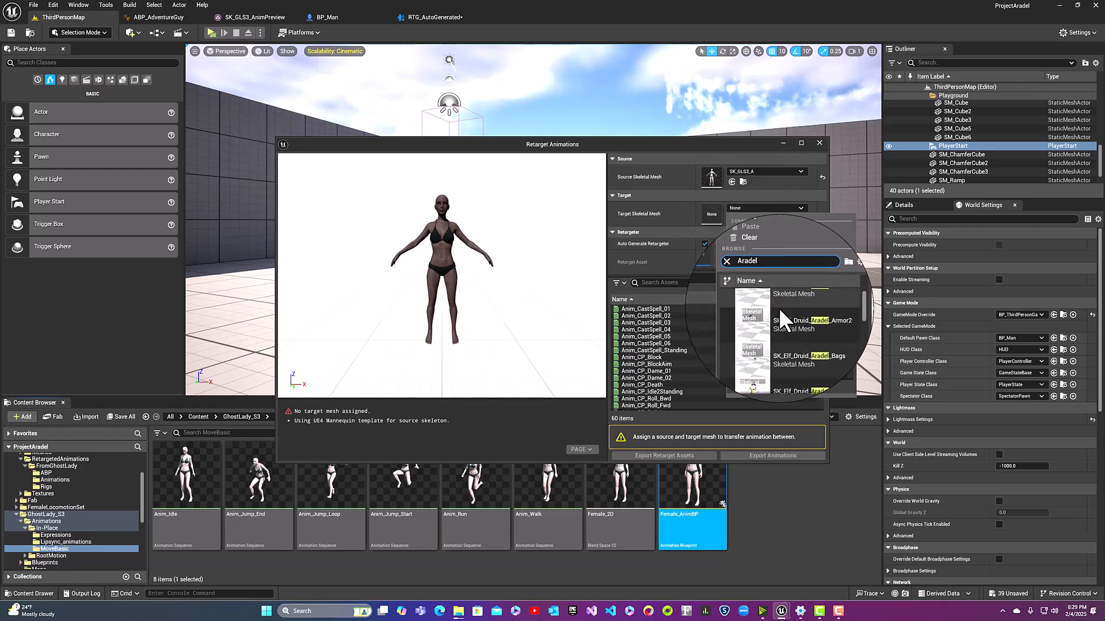
pyautogui.scroll(-3, 777, 339)
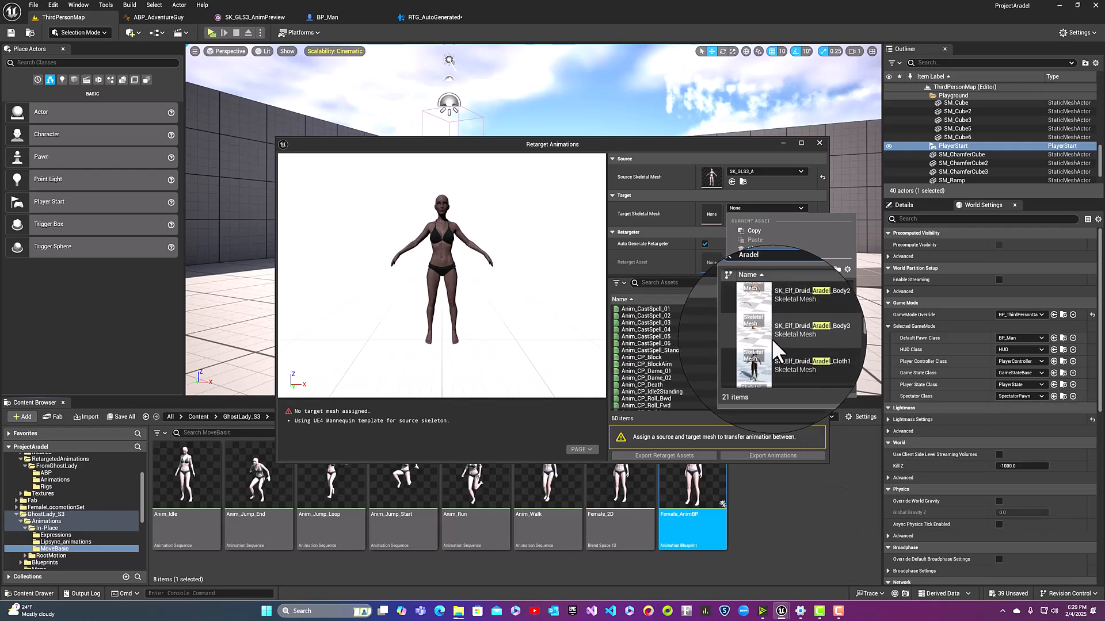
pyautogui.scroll(-3, 801, 359)
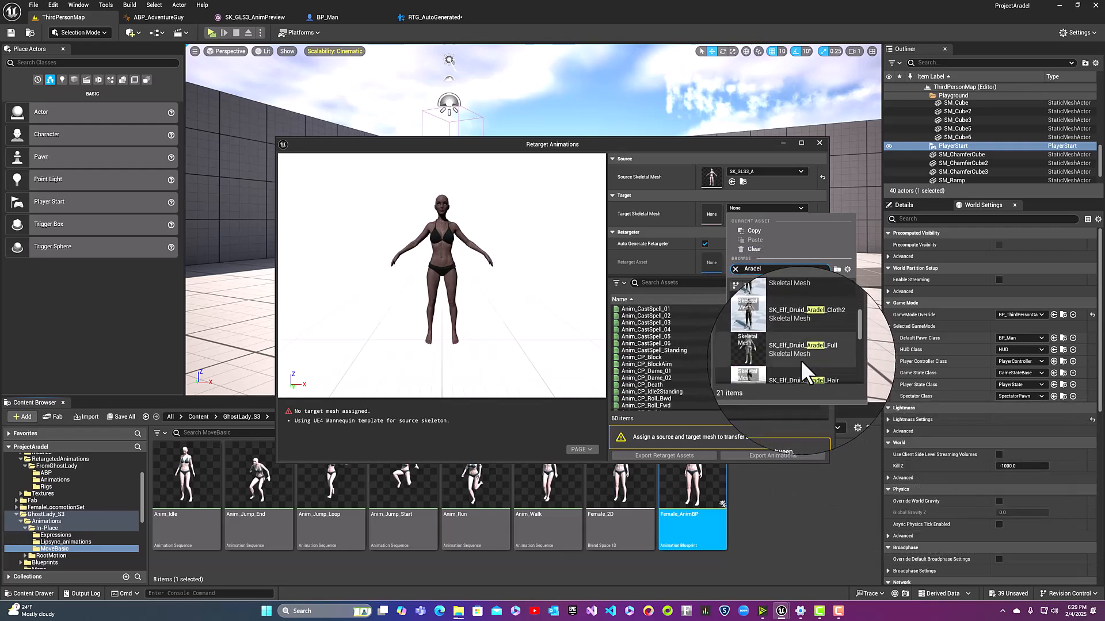
pyautogui.click(797, 340)
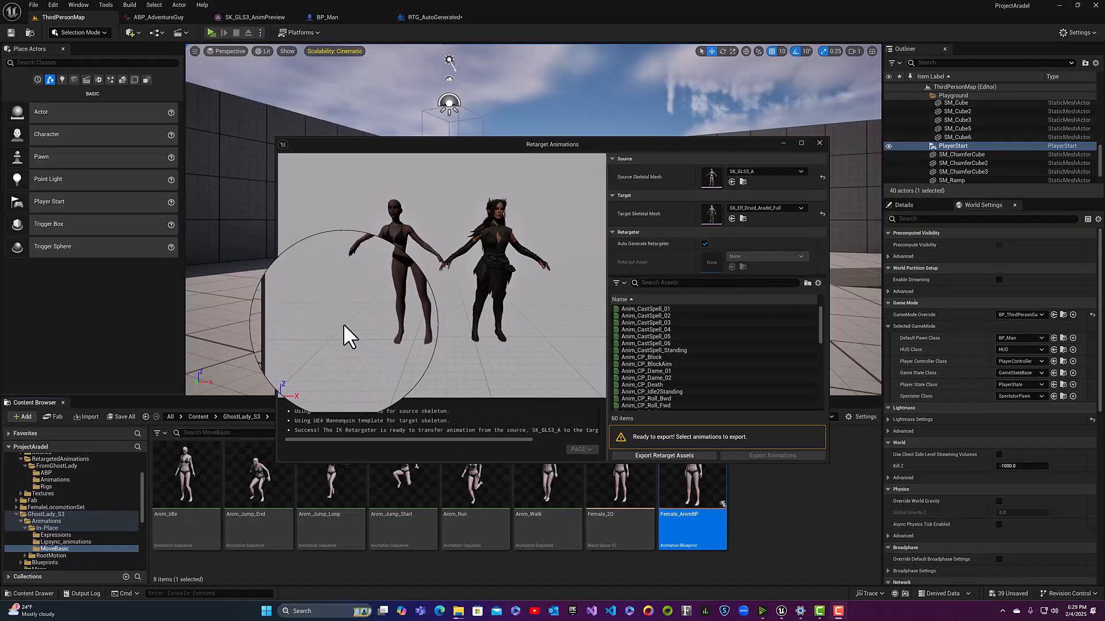
# Export the retargeted Female_AnimBP with its referenced assets to Elf_Druid_Aradel/RetargetedAnimations/FromGhostLady/ABP, keeping the default batch options
pyautogui.scroll(-10, 674, 354)
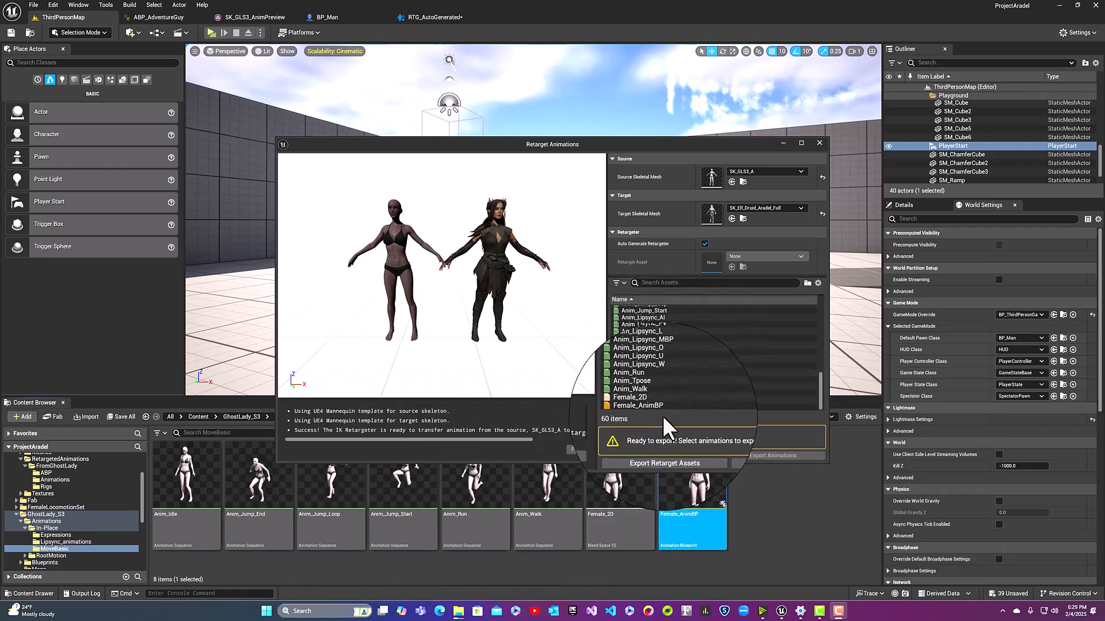
pyautogui.click(638, 406)
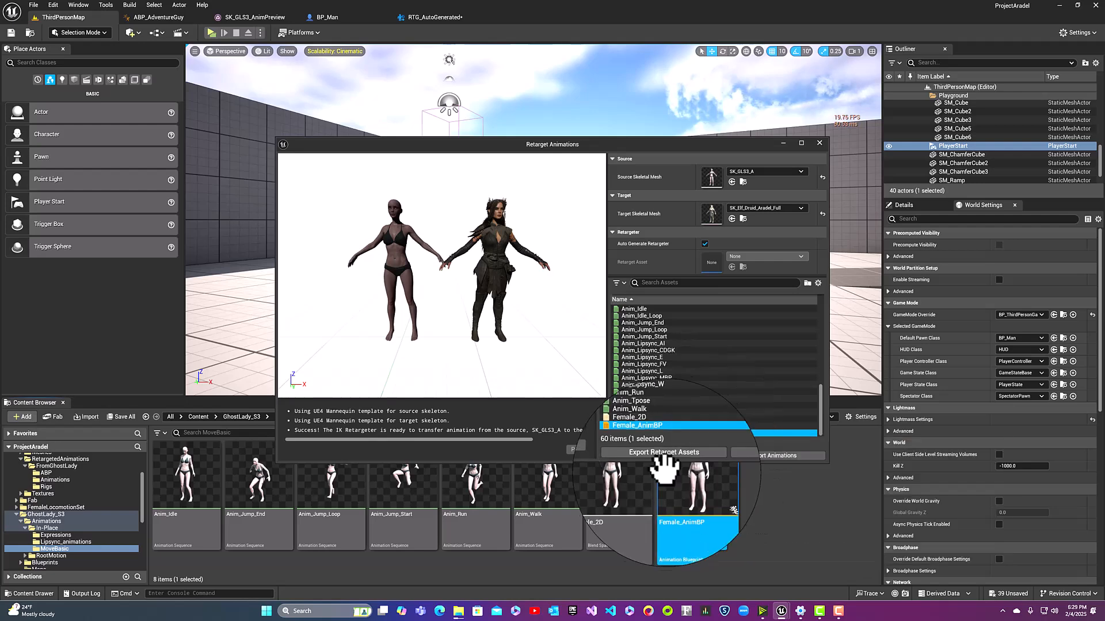
pyautogui.click(761, 456)
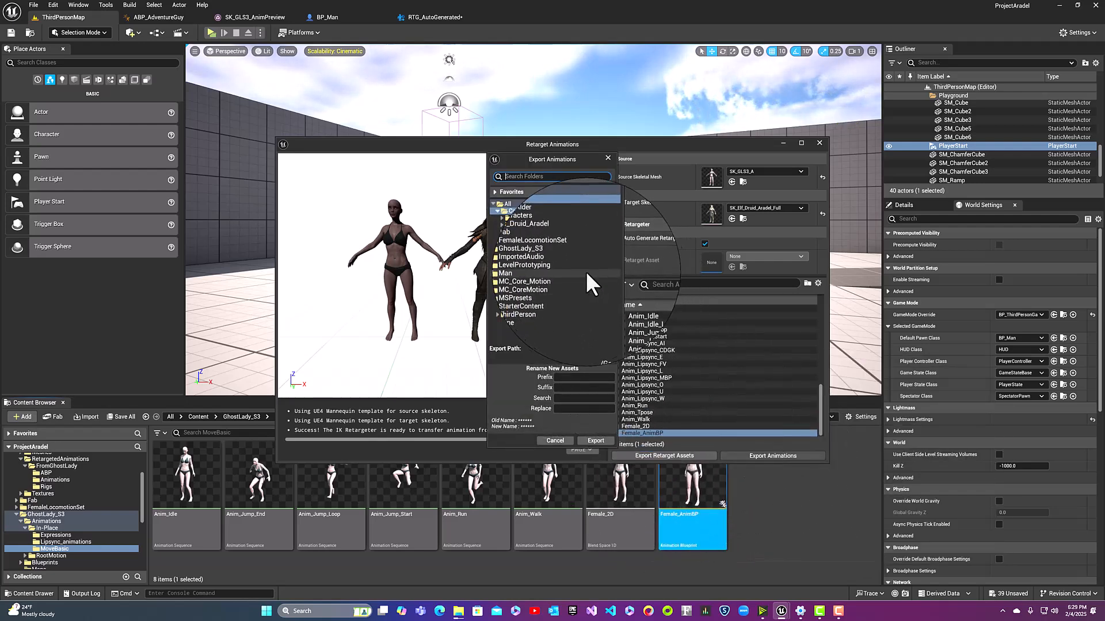
pyautogui.click(540, 232)
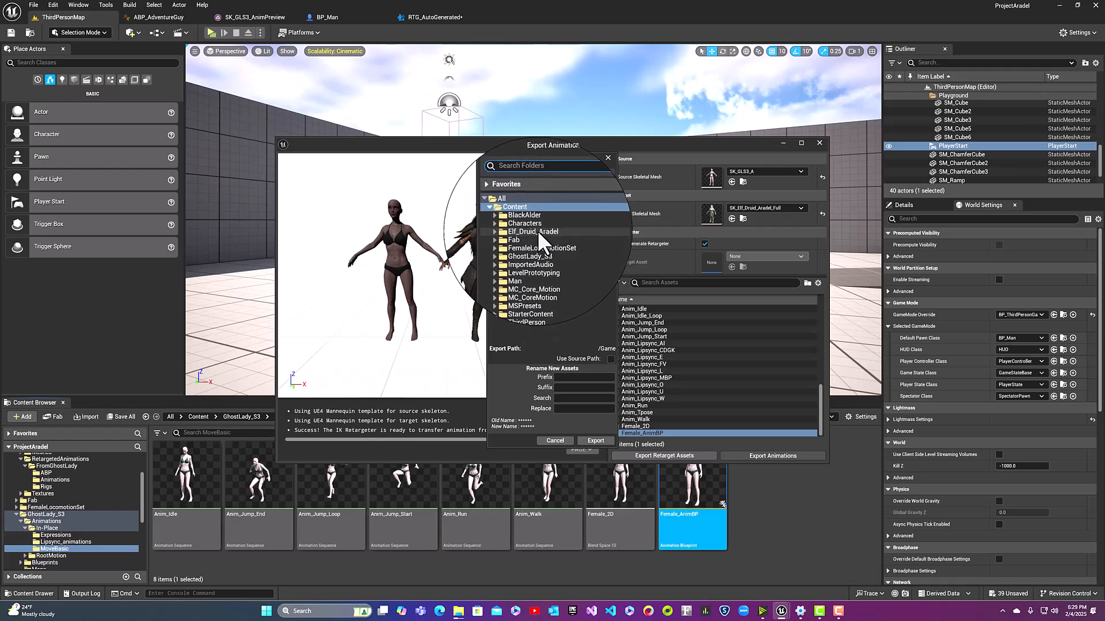
pyautogui.click(499, 232)
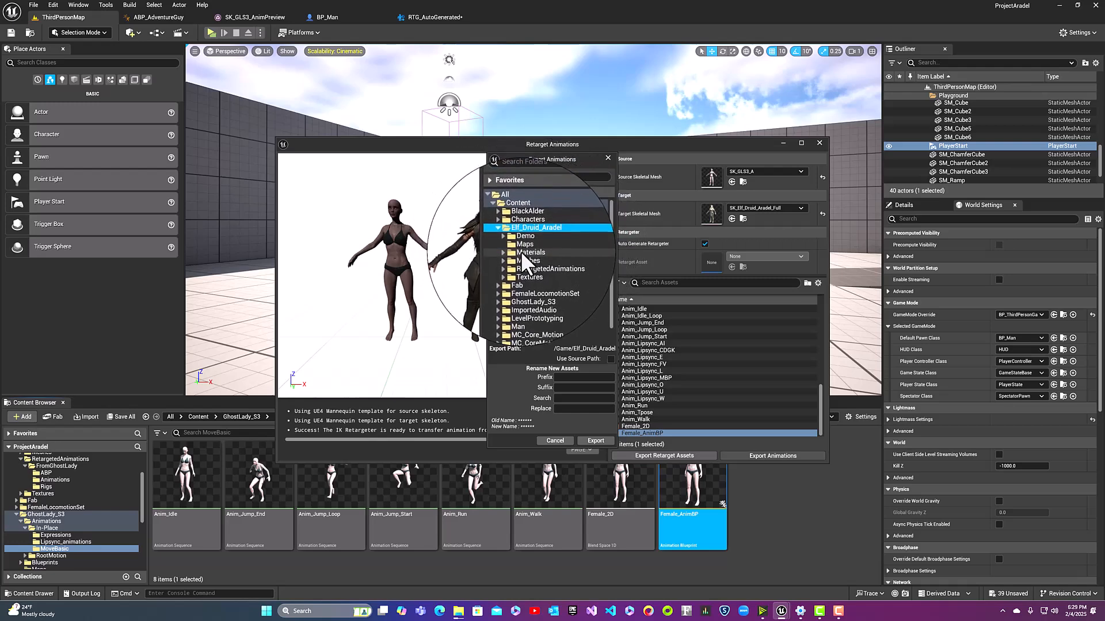
pyautogui.click(505, 269)
pyautogui.click(510, 273)
pyautogui.click(530, 280)
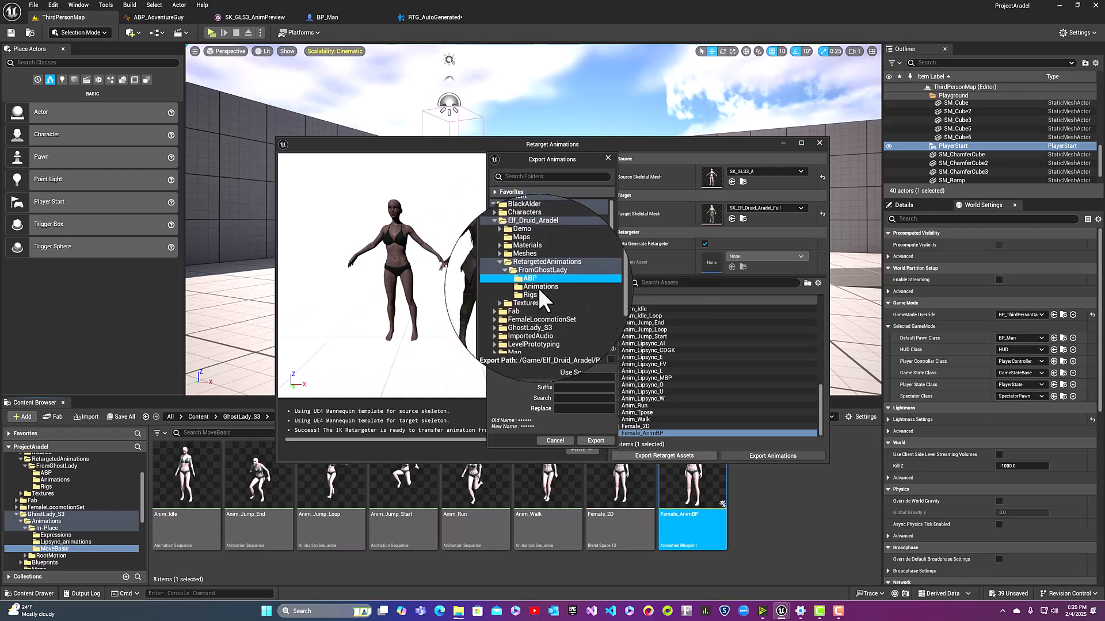
pyautogui.click(595, 440)
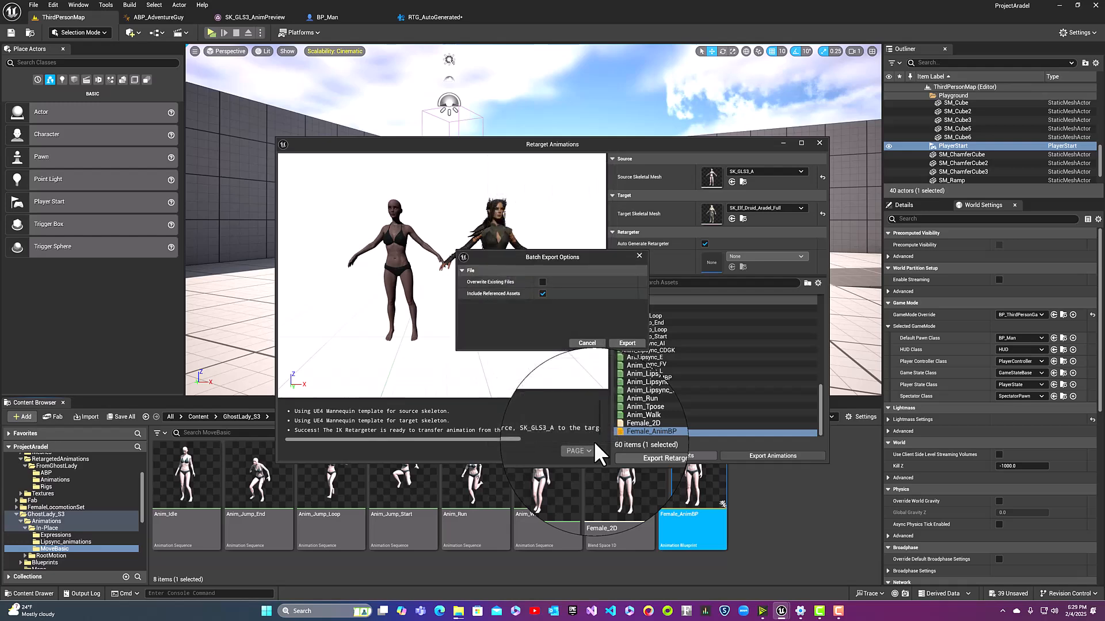
pyautogui.click(620, 344)
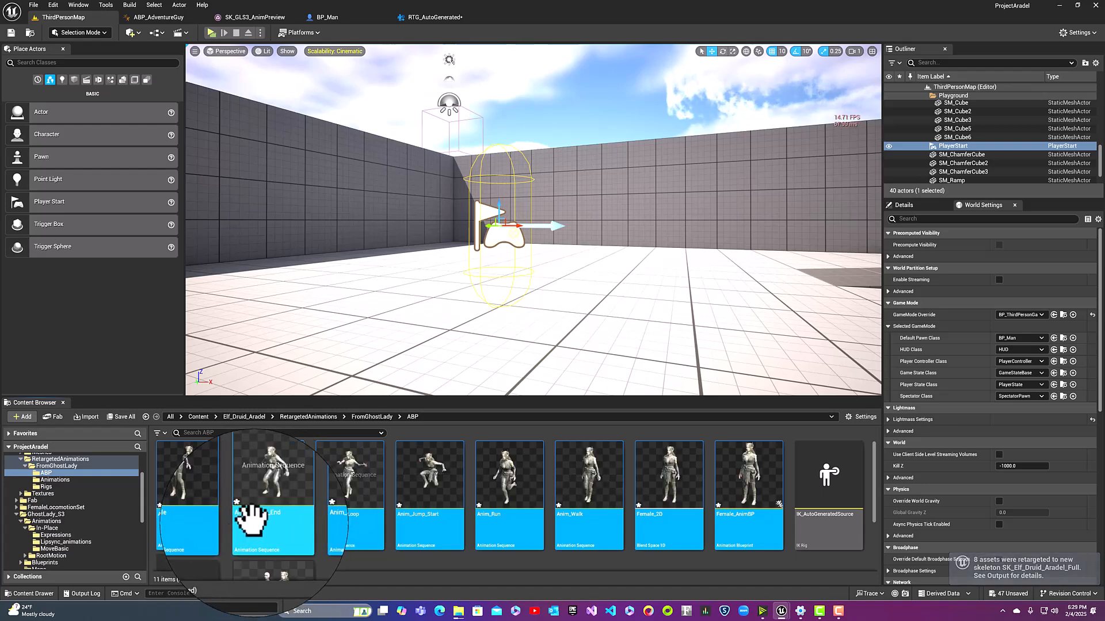
# Select all assets in the FromGhostLady ABP folder and save them
pyautogui.click(828, 524)
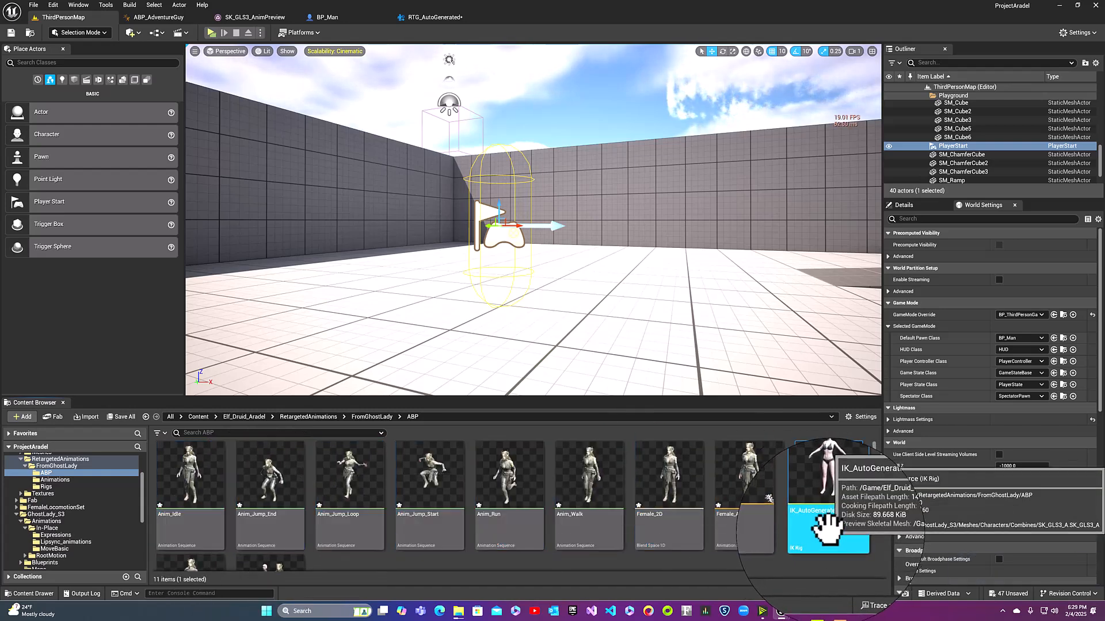
pyautogui.hotkey('ctrl', 'a')
pyautogui.hotkey('ctrl', 's')
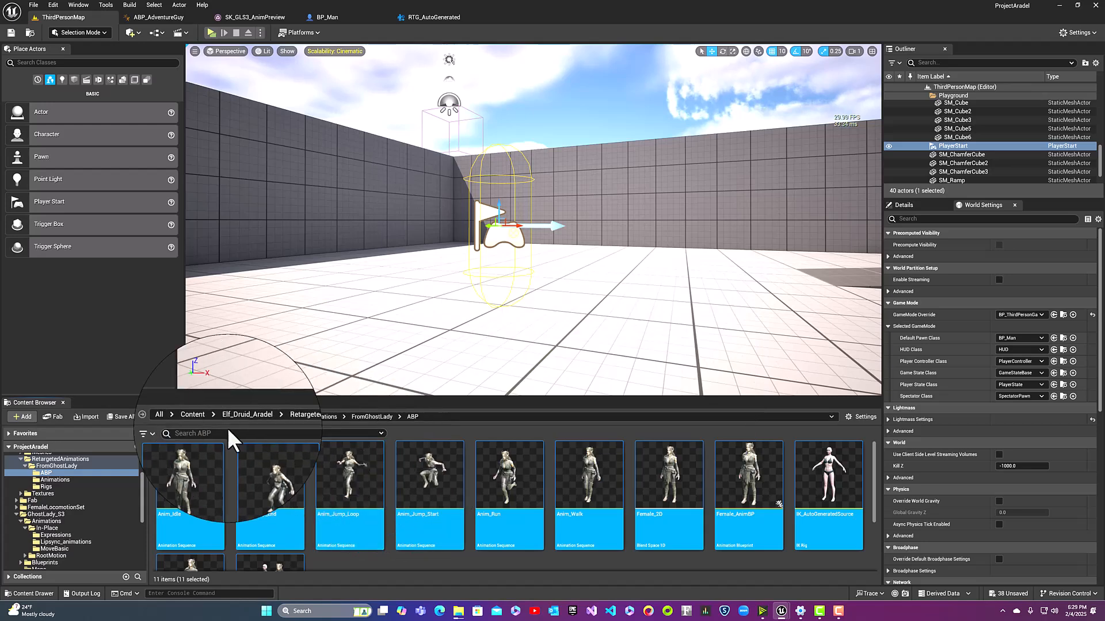
# Duplicate BP_ThirdPersonCharacter in the ThirdPerson/Blueprints folder and name the copy BP_Aradel
pyautogui.click(195, 415)
pyautogui.scroll(-2, 696, 534)
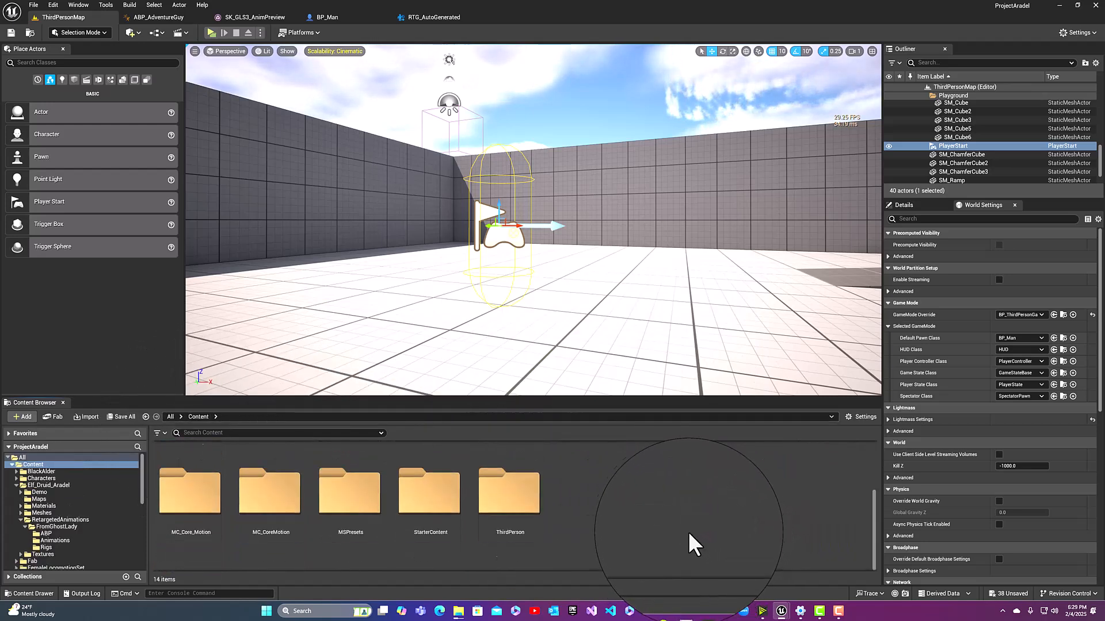
pyautogui.doubleClick(512, 492)
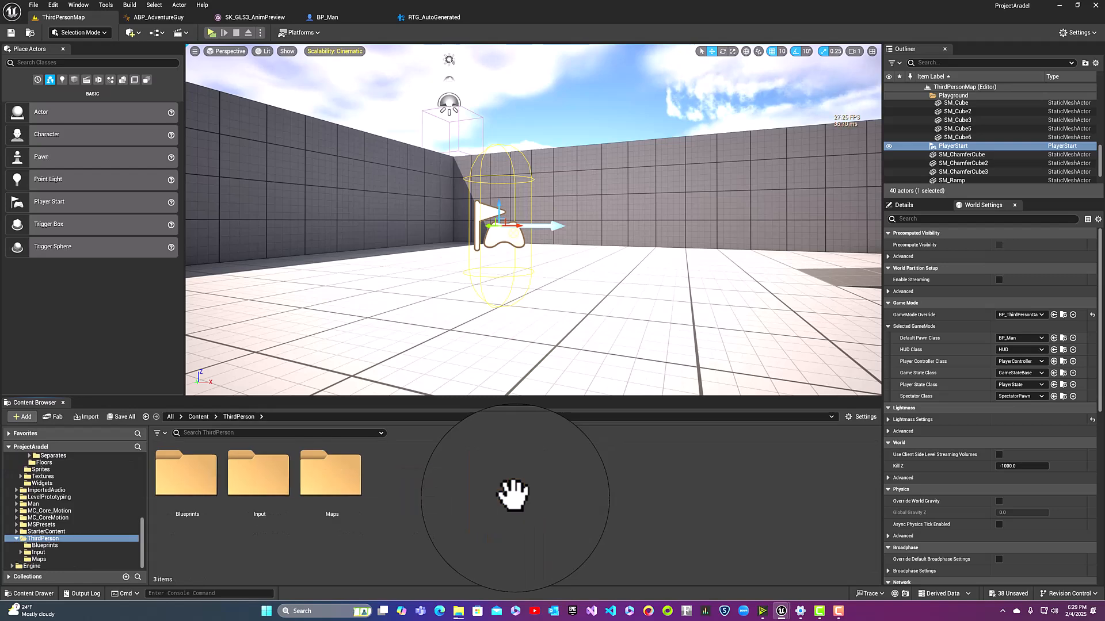
pyautogui.click(198, 473)
pyautogui.press('Return')
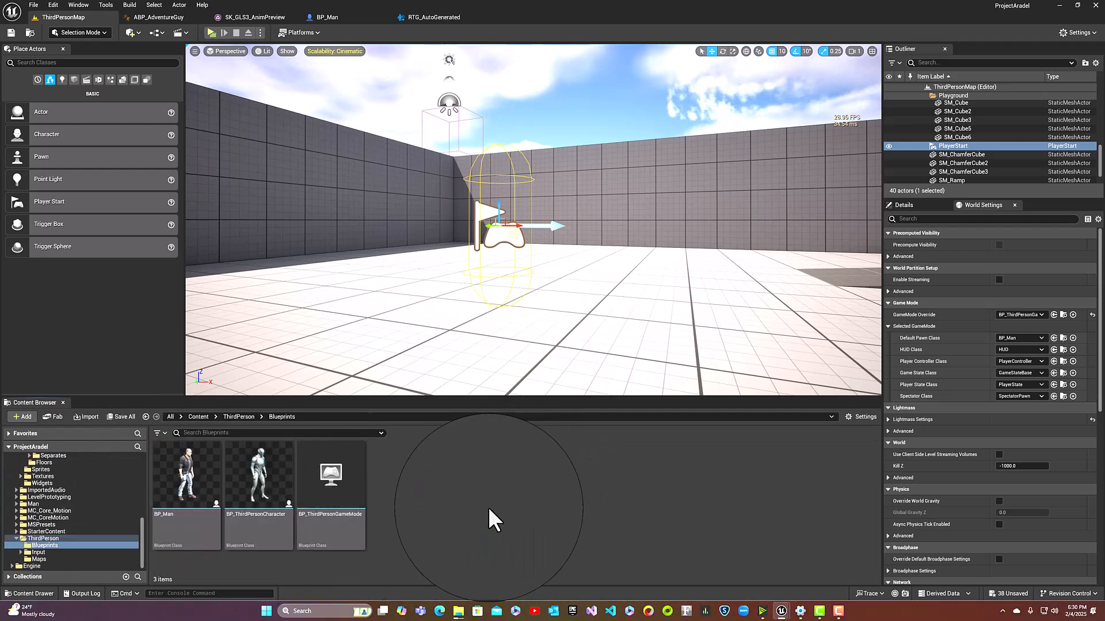
pyautogui.click(255, 525)
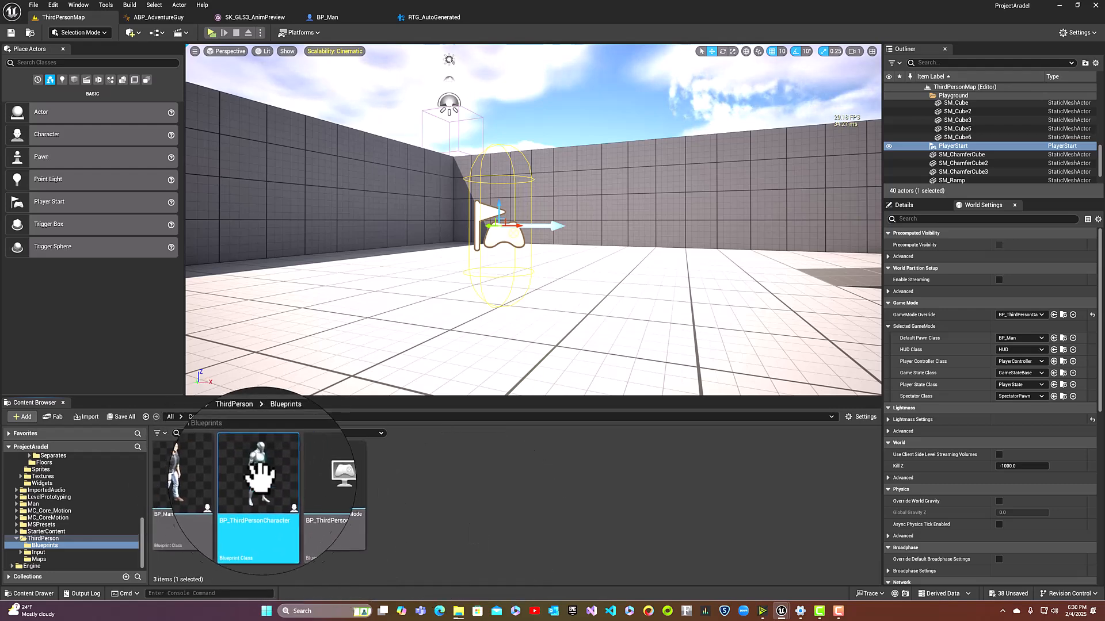
pyautogui.rightClick(268, 528)
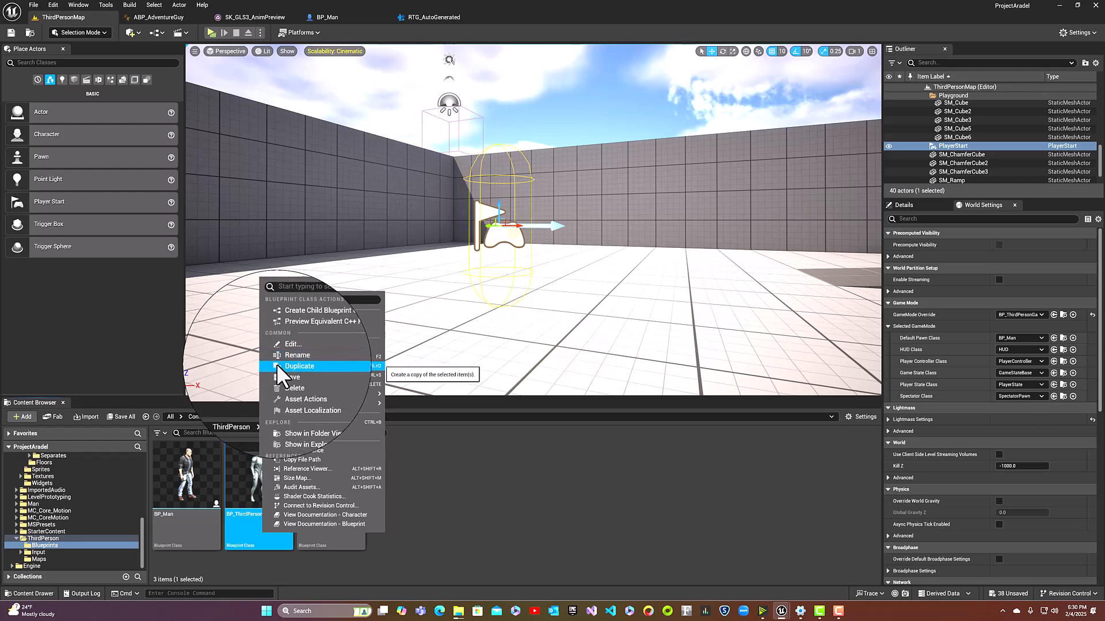
pyautogui.click(288, 366)
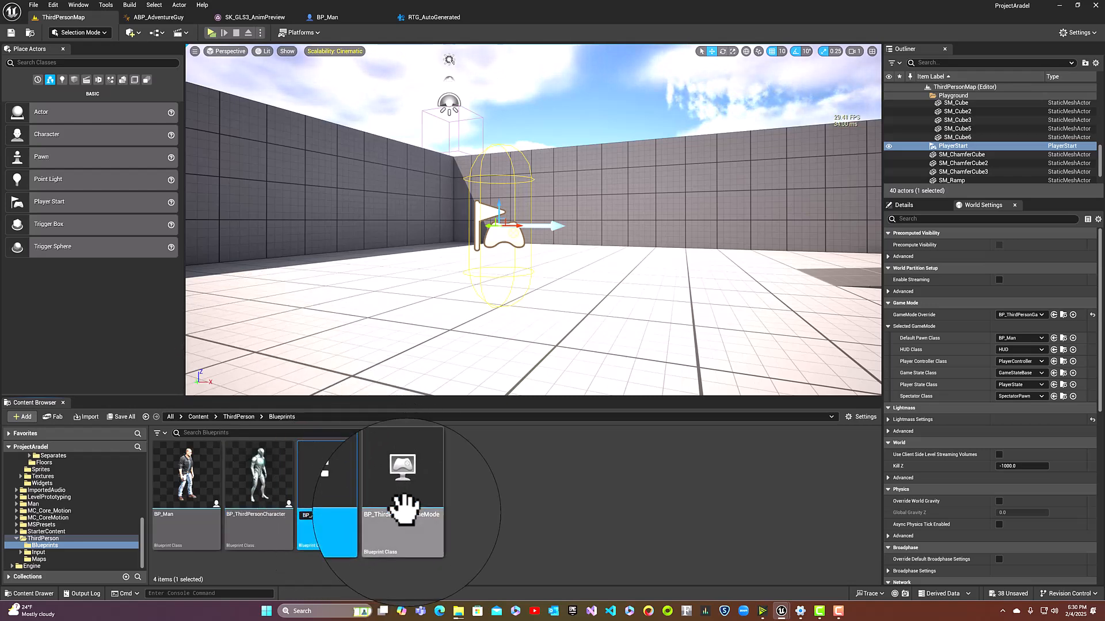
pyautogui.press('Return')
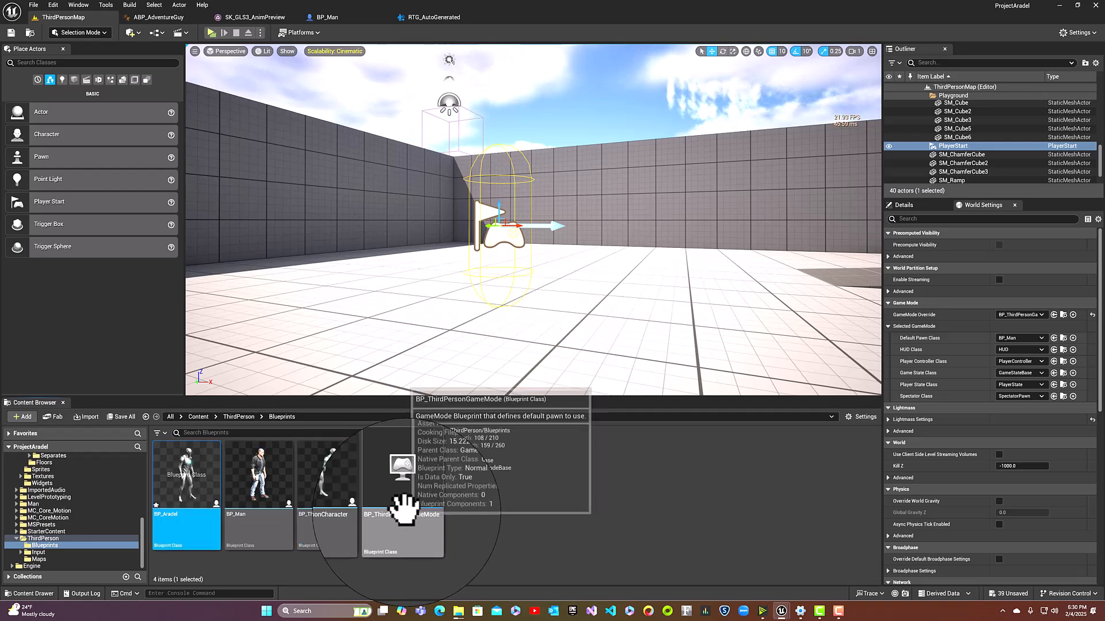
pyautogui.click(157, 19)
pyautogui.click(239, 16)
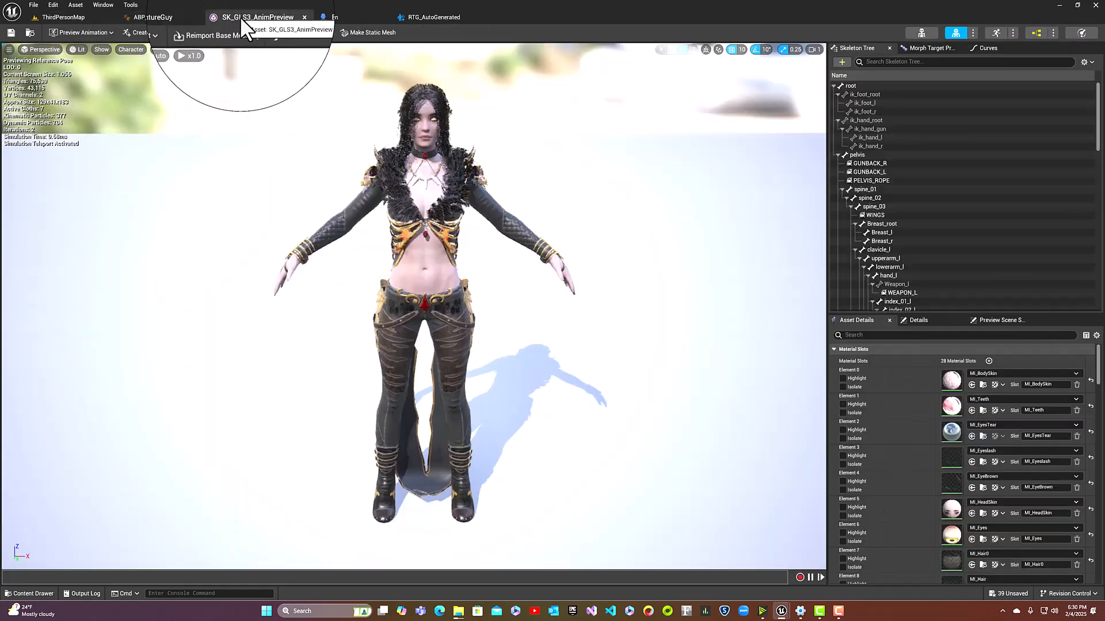
pyautogui.click(364, 18)
pyautogui.click(423, 18)
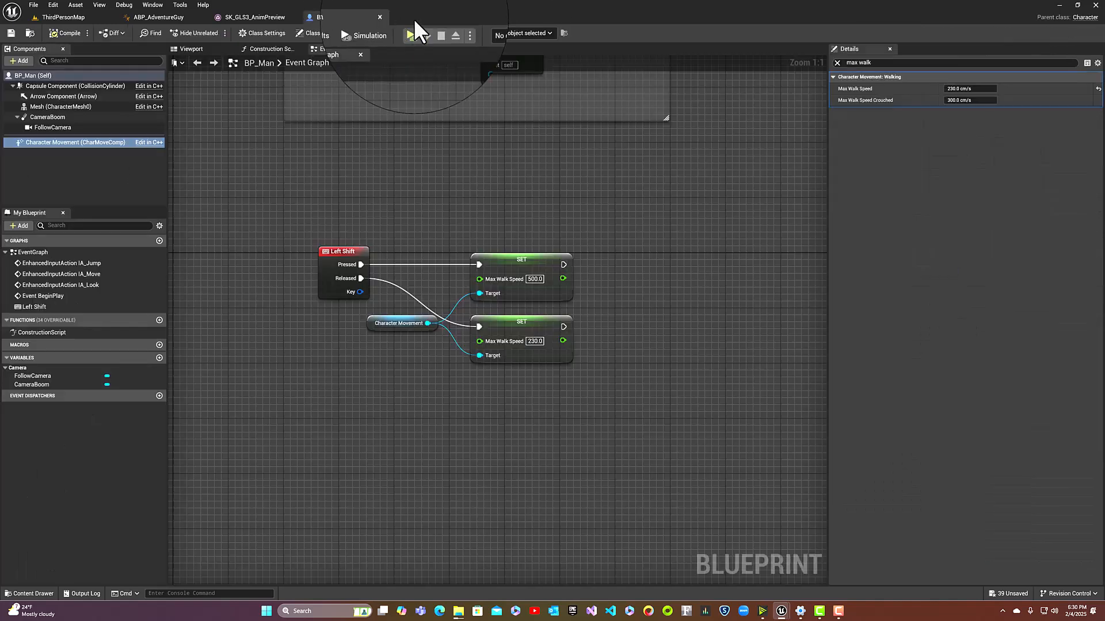
# Close the open BP_Man and SK_GLS3_AnimPreview asset editors
pyautogui.click(475, 16)
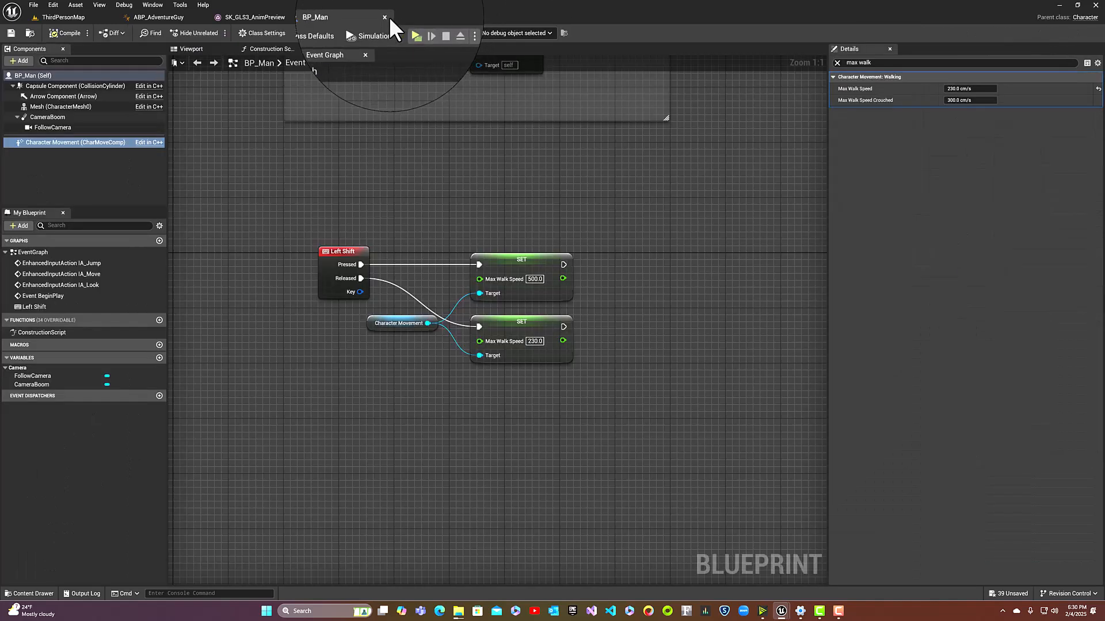
pyautogui.click(384, 16)
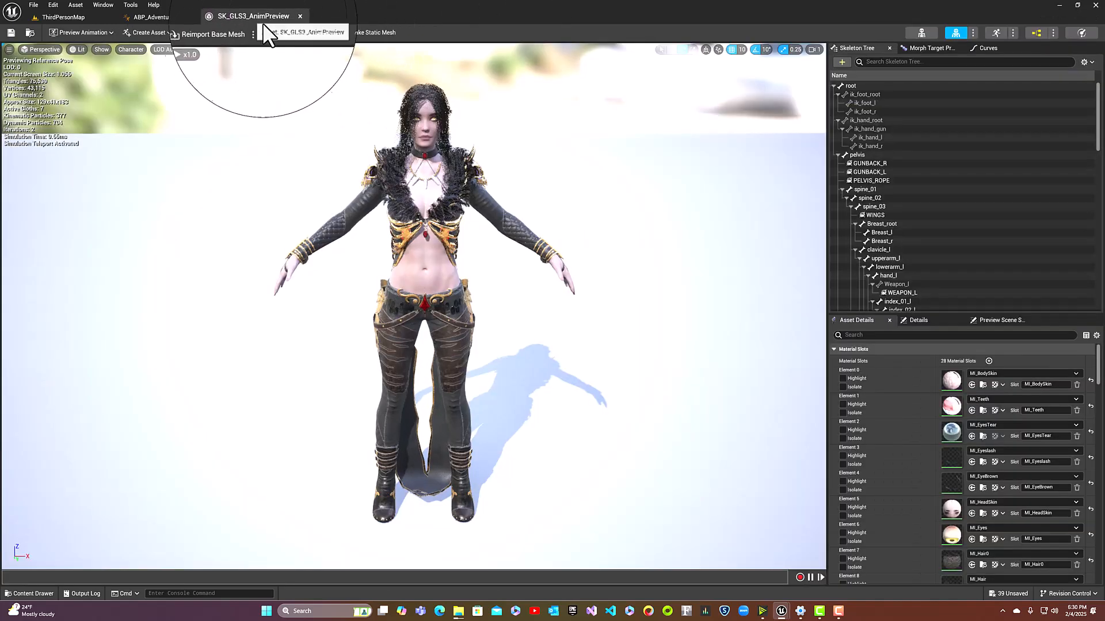
pyautogui.click(301, 17)
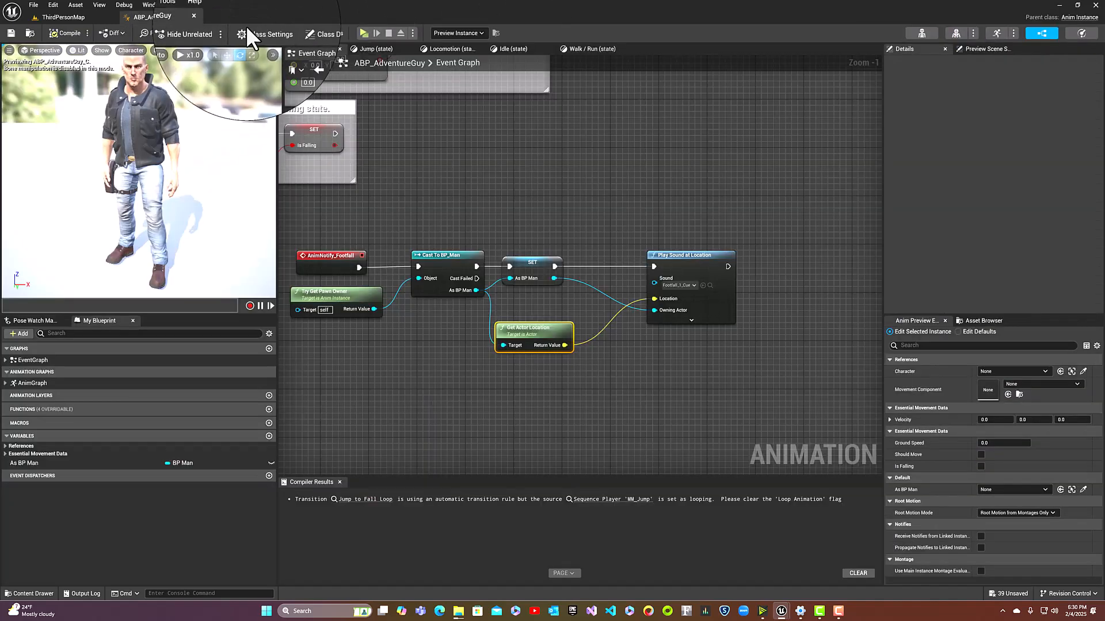
# Return to the ThirdPersonMap level and open the Elf_Druid_Aradel/RetargetedAnimations/FromGhostLady/ABP content folder
pyautogui.click(55, 18)
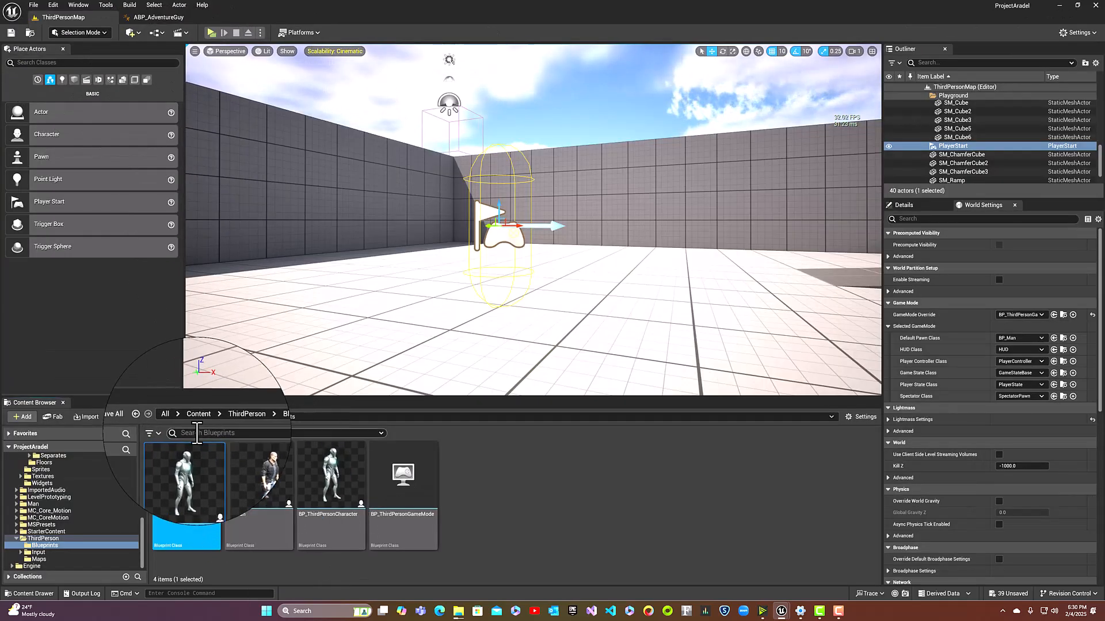
pyautogui.click(199, 414)
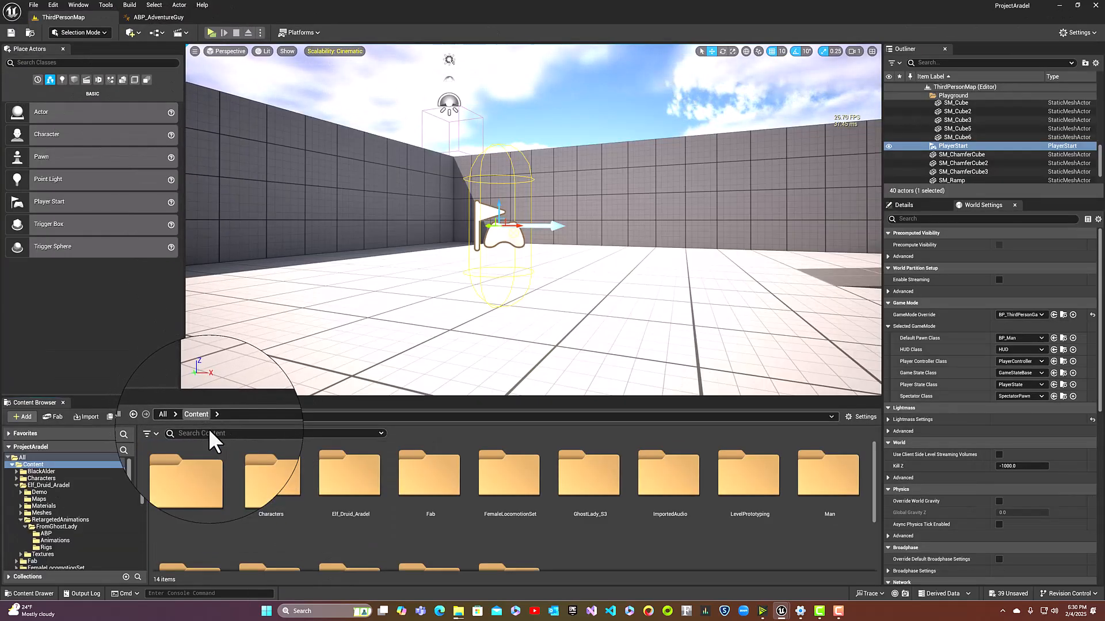
pyautogui.doubleClick(364, 478)
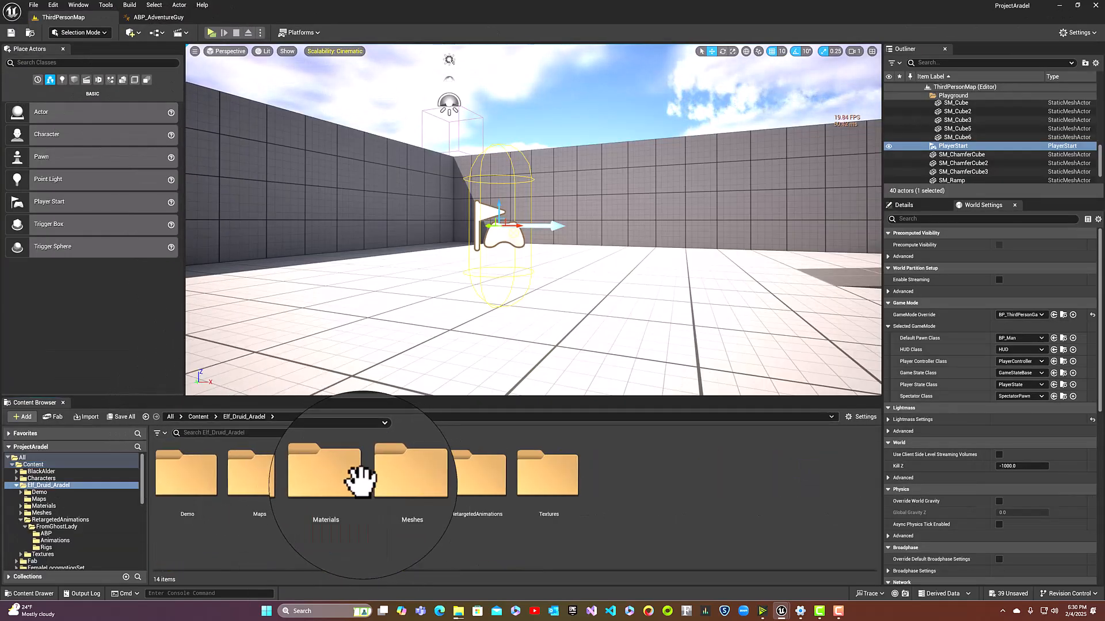
pyautogui.doubleClick(494, 472)
pyautogui.click(198, 472)
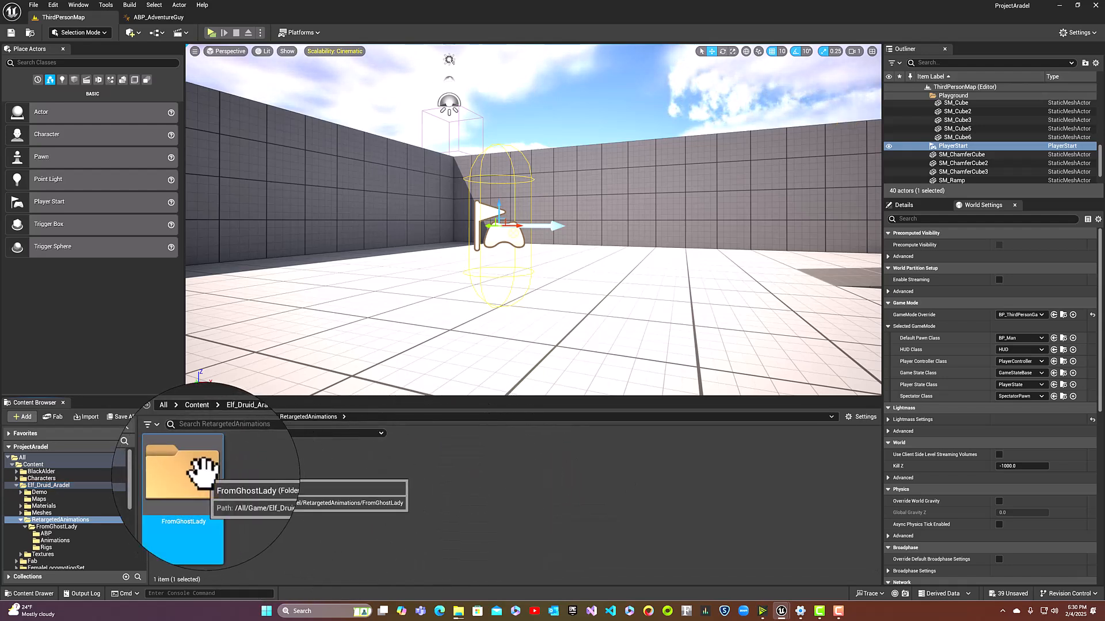
pyautogui.doubleClick(201, 472)
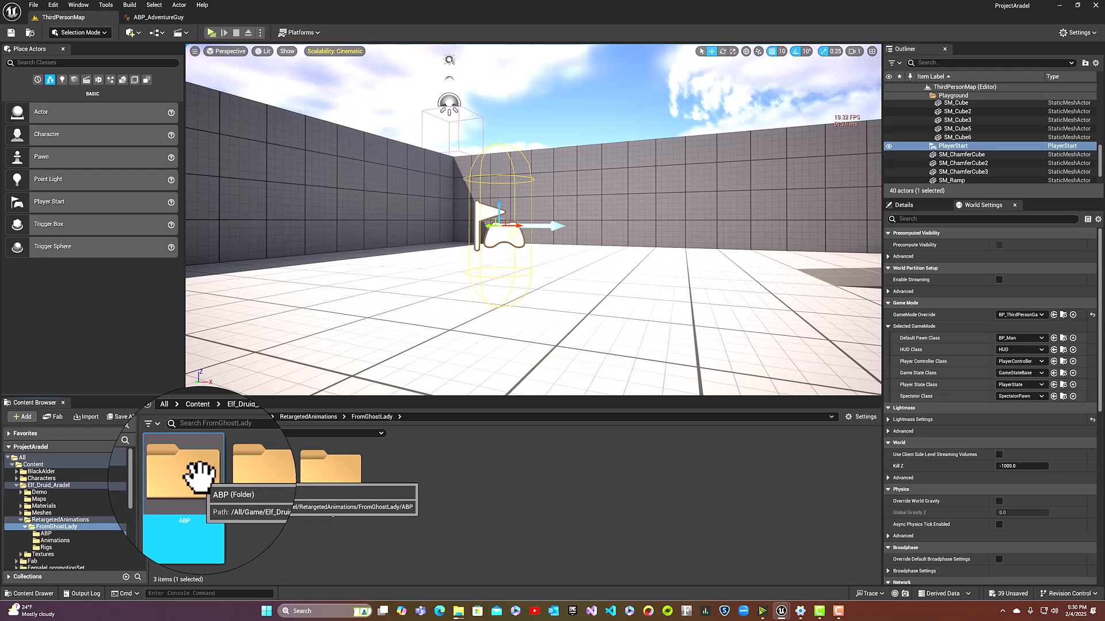
pyautogui.doubleClick(198, 475)
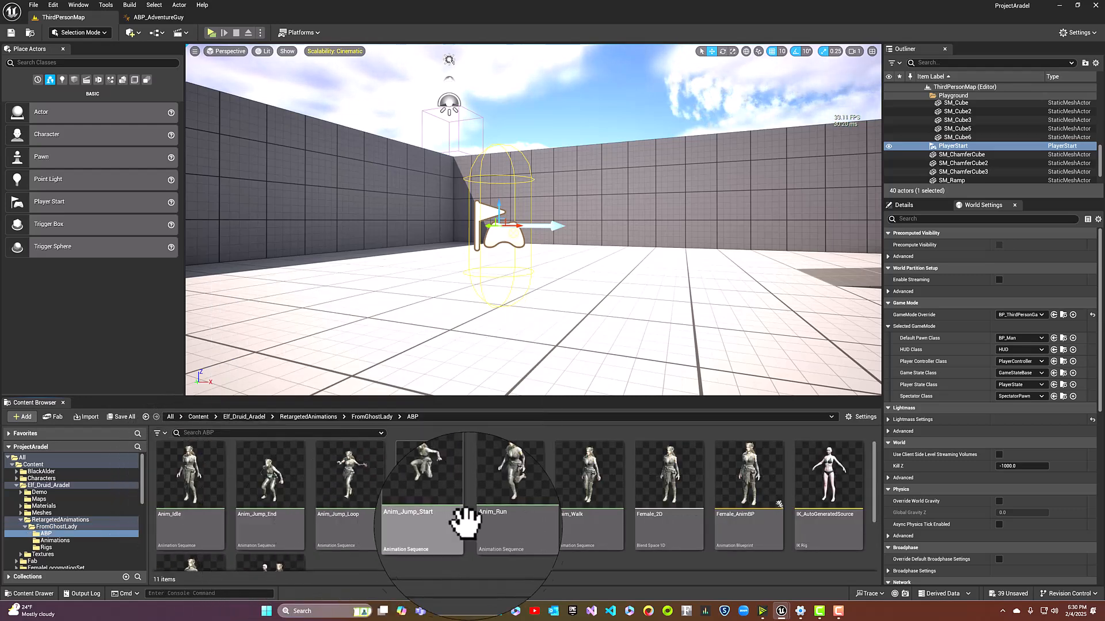
# Rename the retargeted animation blueprint Female_AnimBP in the ABP folder as ABP_Aradel
pyautogui.scroll(-2, 480, 525)
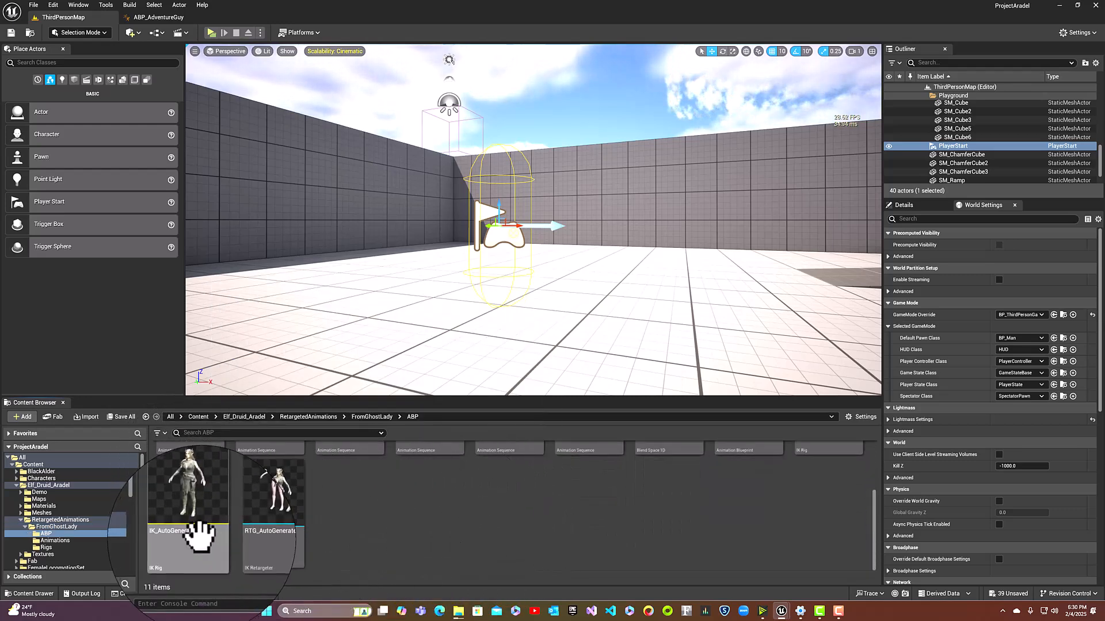
pyautogui.scroll(1, 370, 532)
pyautogui.scroll(1, 370, 533)
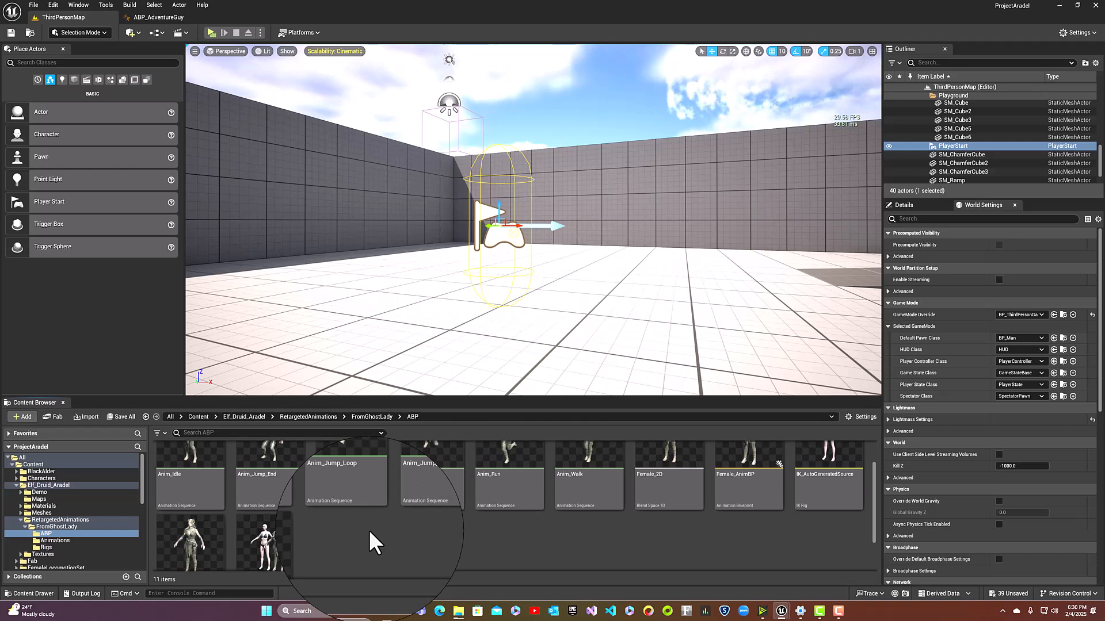
pyautogui.scroll(2, 369, 529)
pyautogui.click(744, 500)
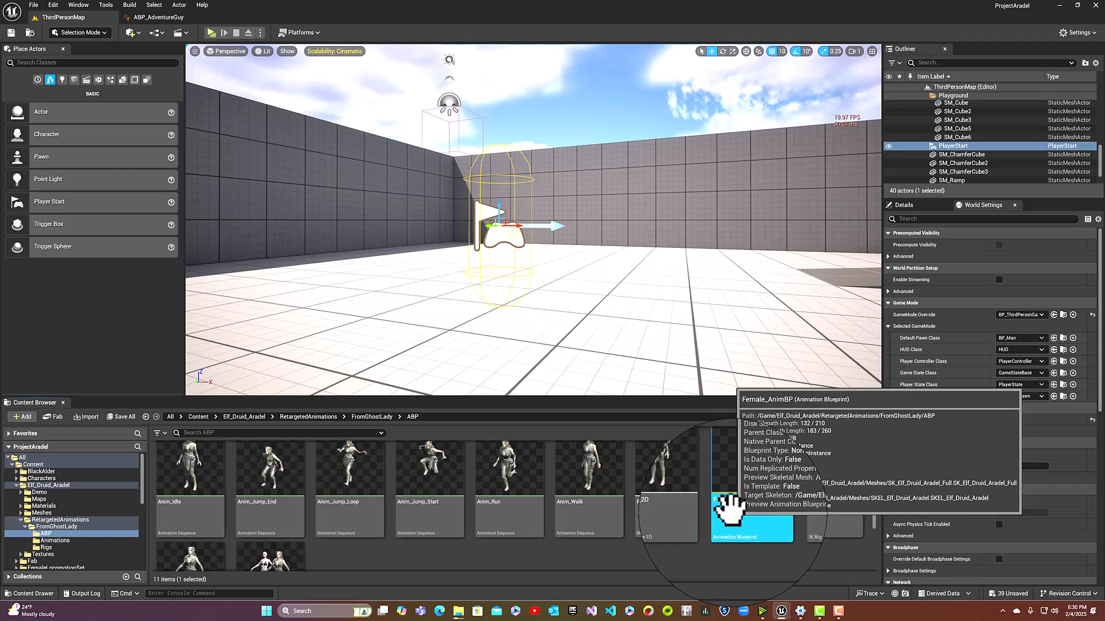
pyautogui.rightClick(737, 505)
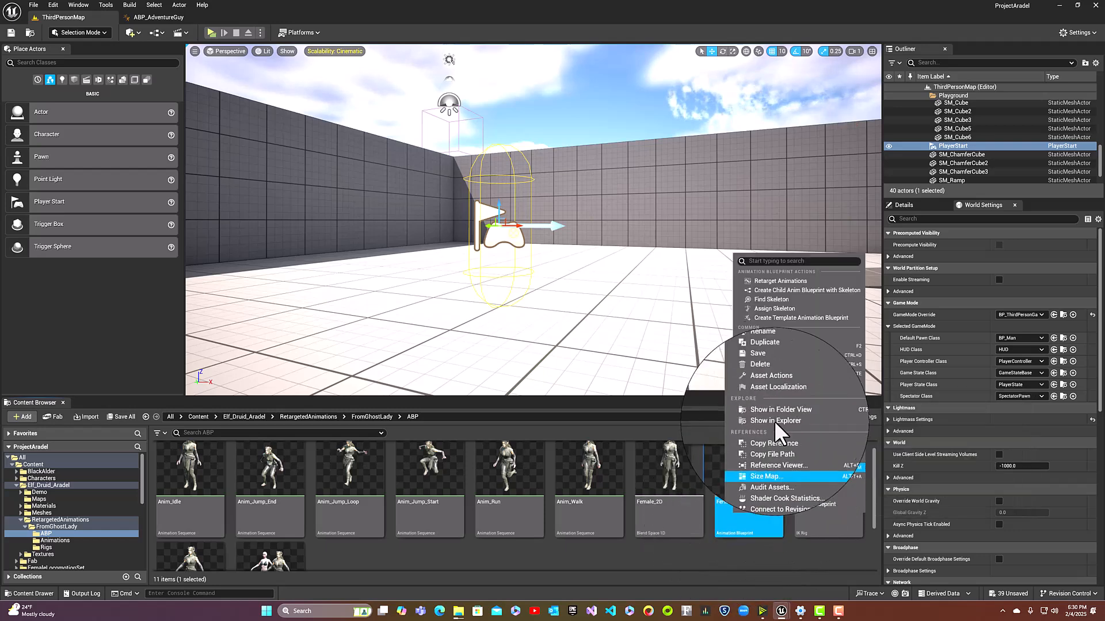
pyautogui.click(769, 345)
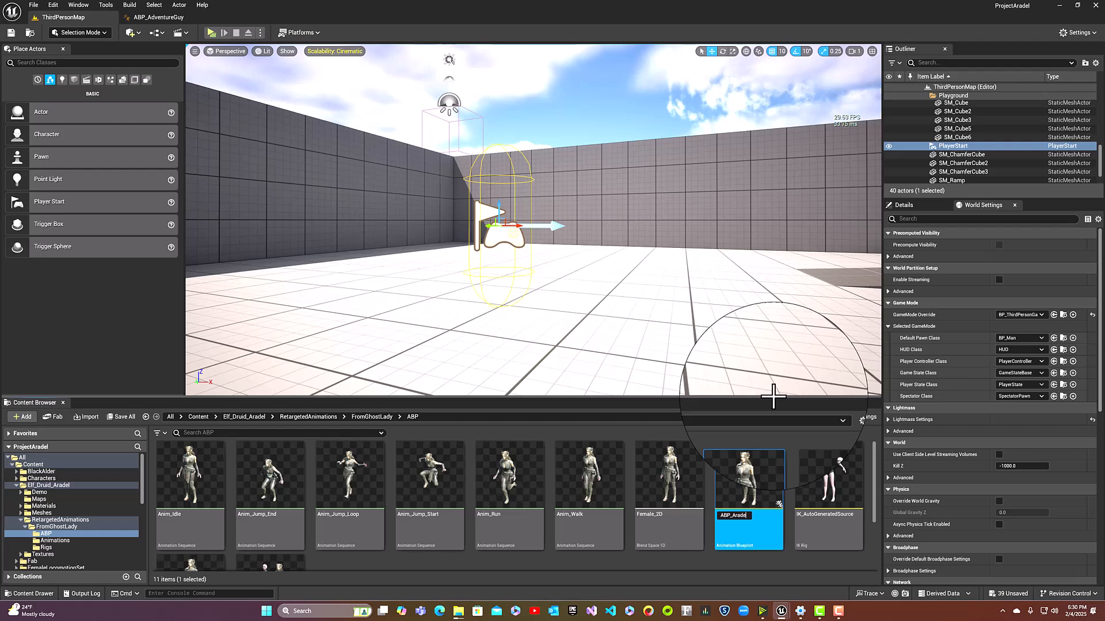
pyautogui.press('Return')
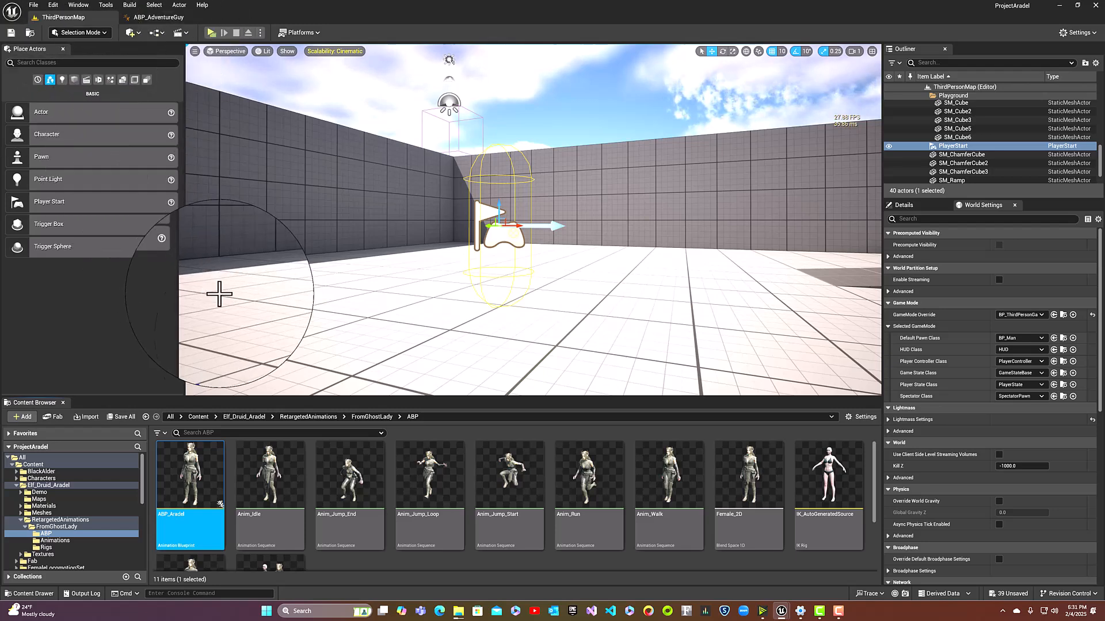
# Open BP_Aradel from the ThirdPerson/Blueprints folder, dock its editor in the main window and display its 3D viewport
pyautogui.click(200, 417)
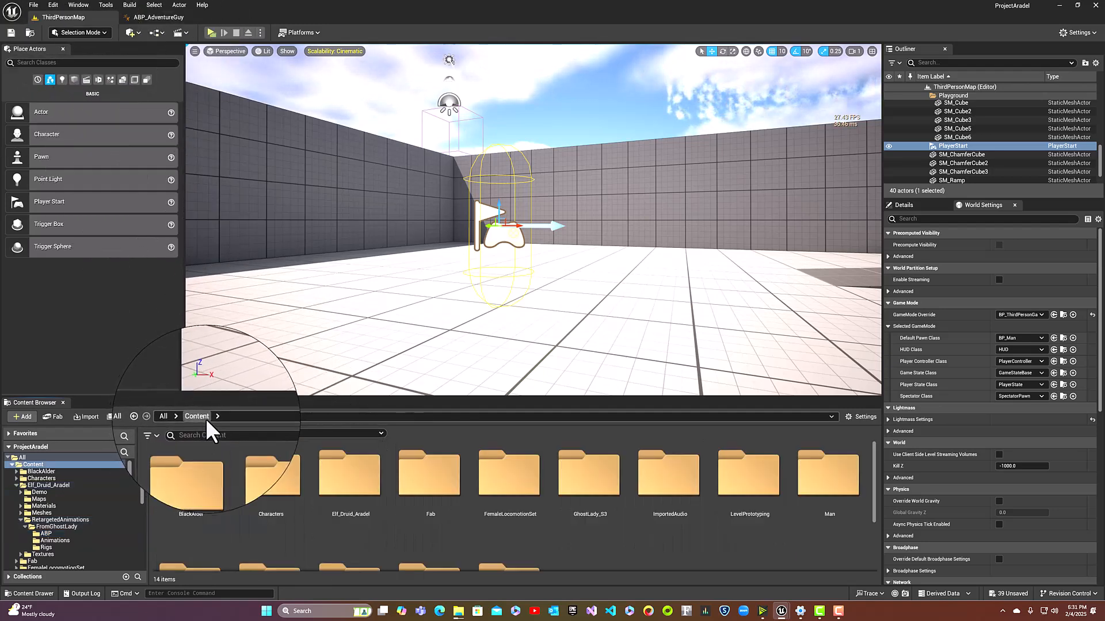
pyautogui.scroll(-2, 584, 546)
pyautogui.doubleClick(506, 512)
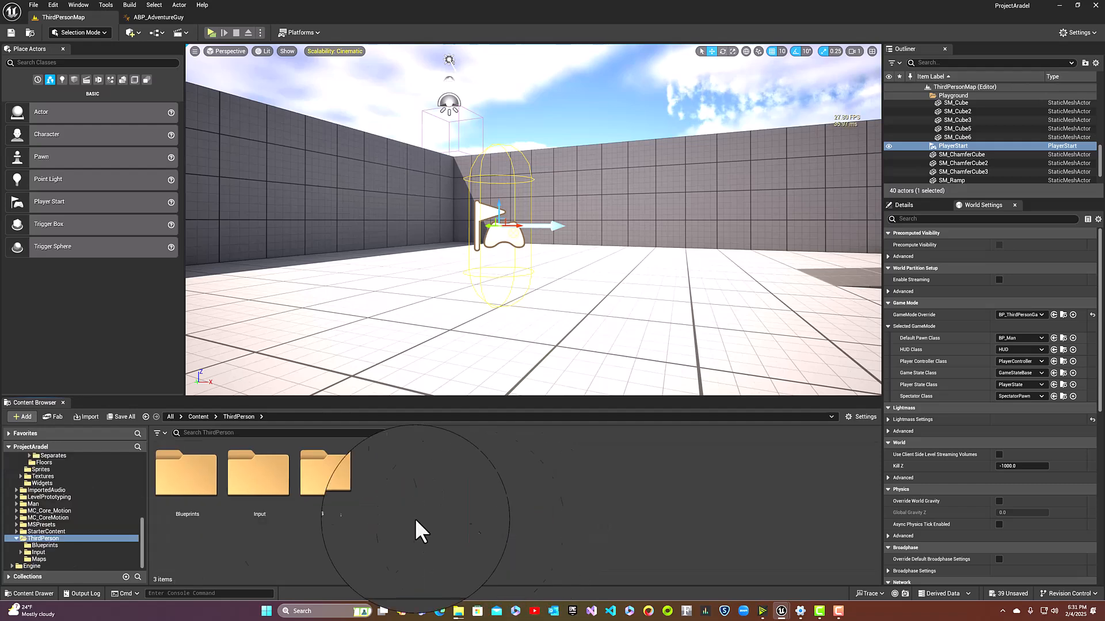
pyautogui.doubleClick(190, 509)
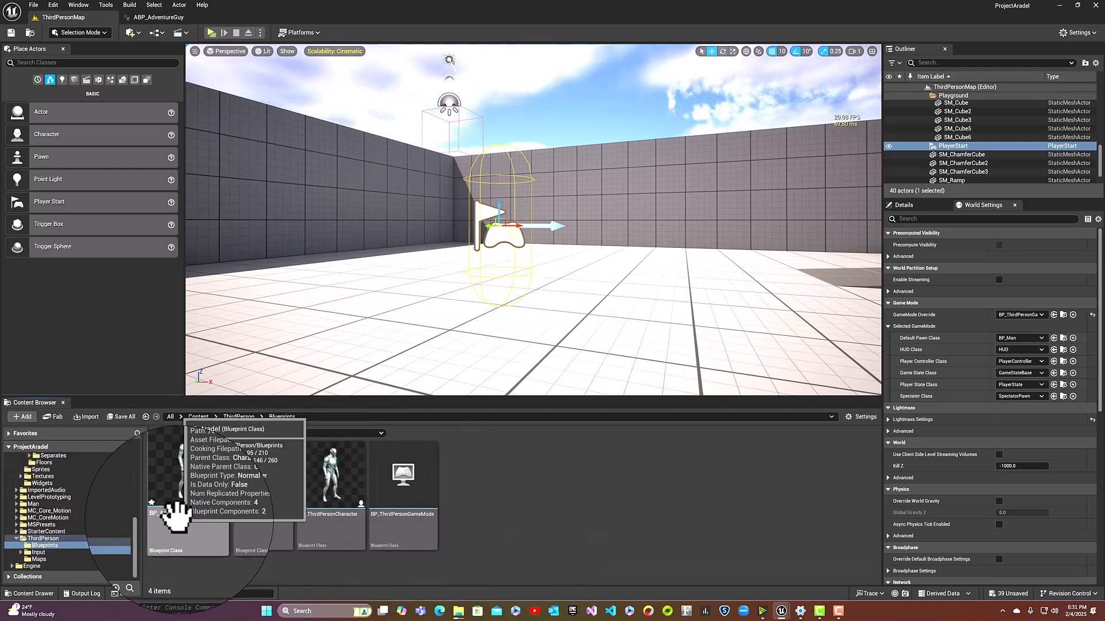
pyautogui.doubleClick(175, 515)
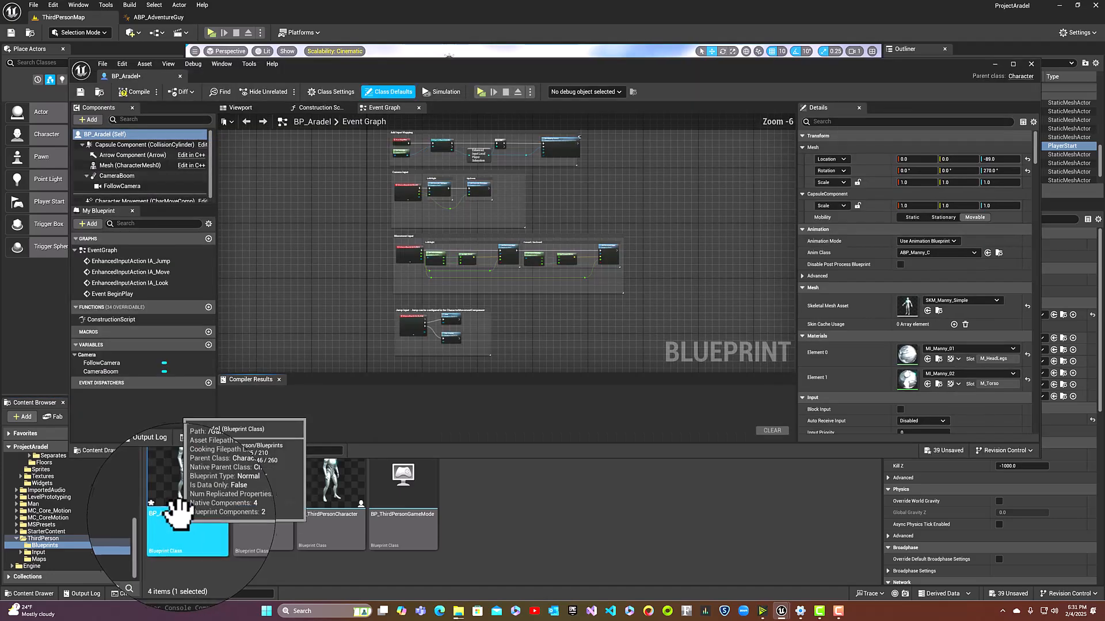
pyautogui.moveTo(133, 75); pyautogui.dragTo(259, 19)
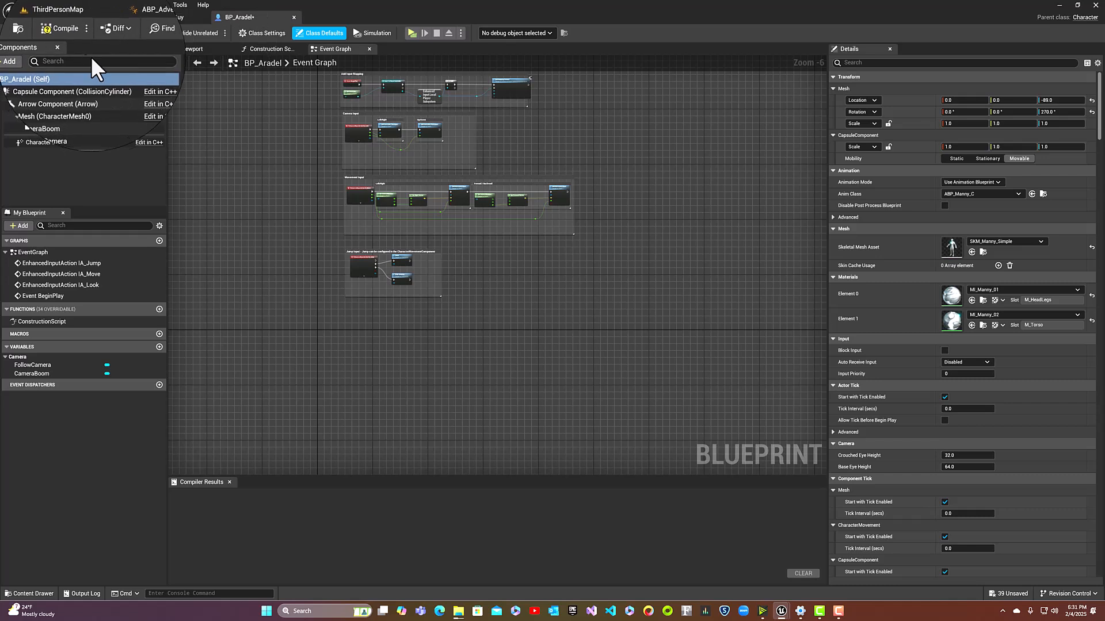
pyautogui.click(191, 49)
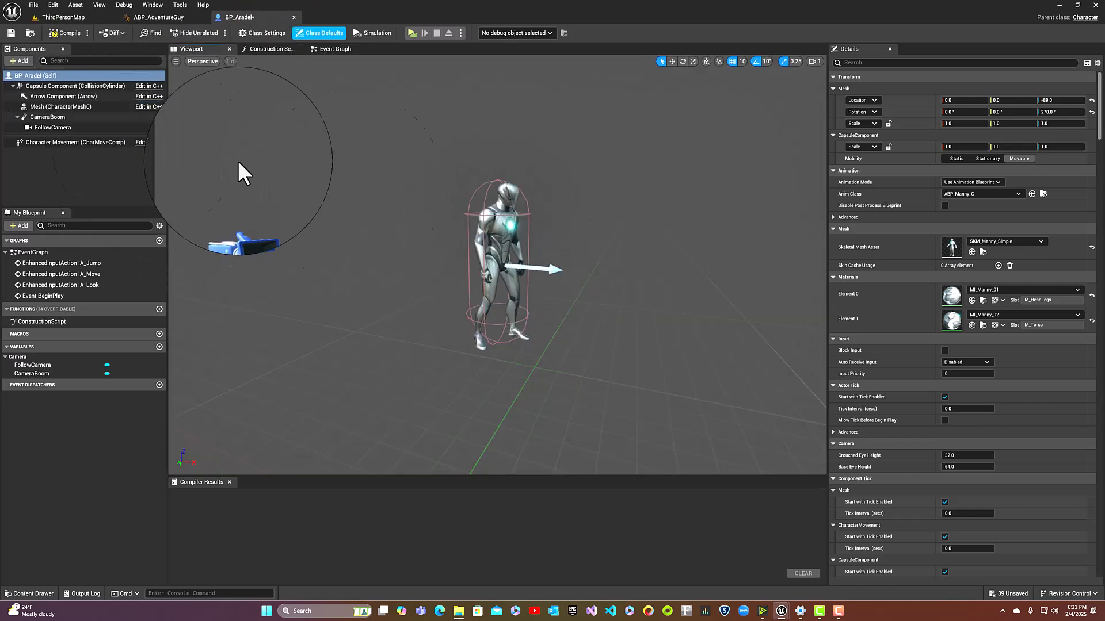
# Search the skeletal meshes for Aradel and assign SK_Elf_Druid_Aradel_Full to BP_Aradel's Mesh component
pyautogui.click(39, 107)
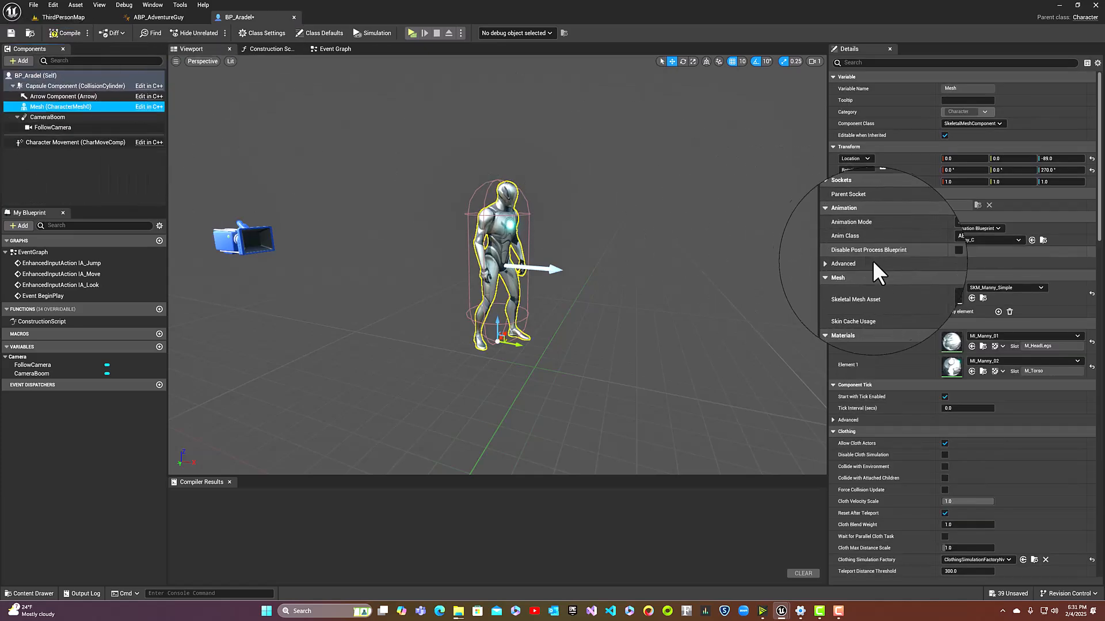
pyautogui.click(992, 288)
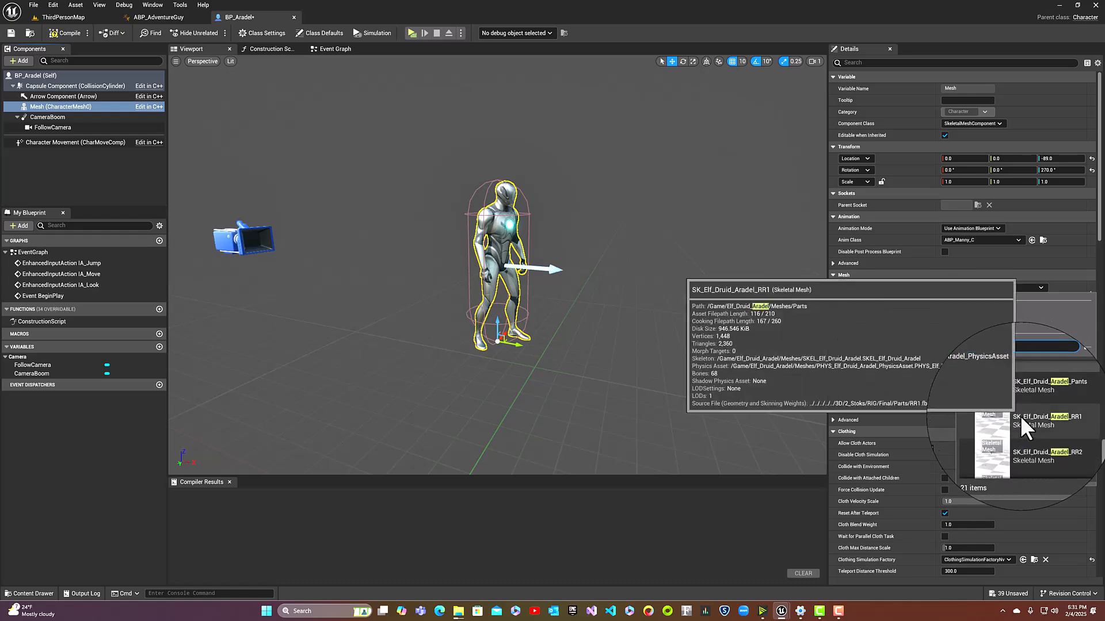
pyautogui.scroll(3, 1020, 415)
pyautogui.scroll(2, 1017, 411)
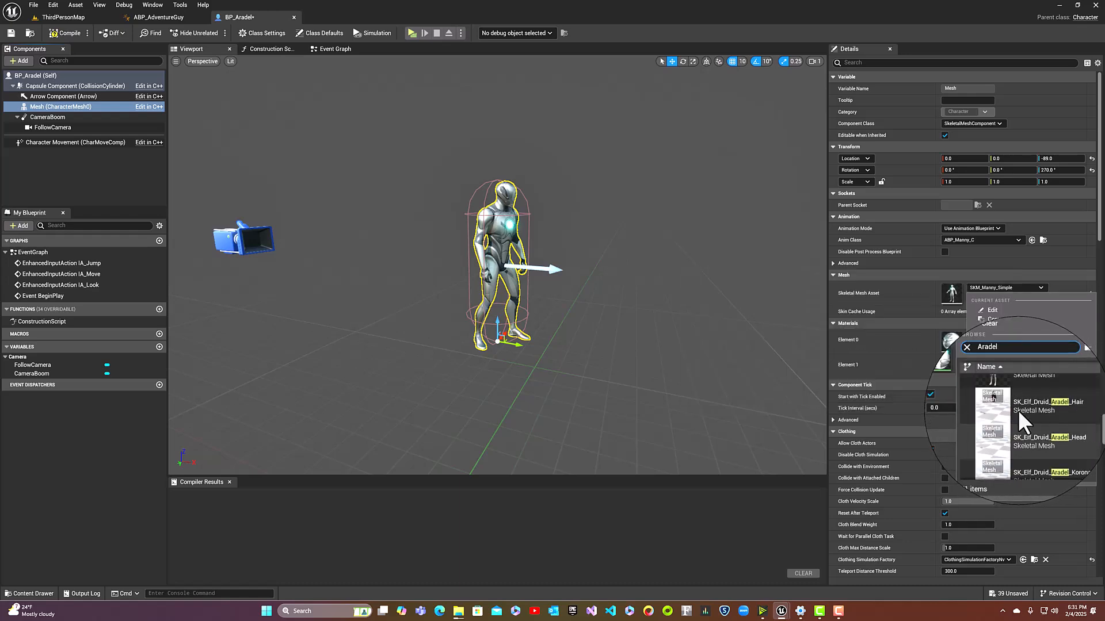
pyautogui.click(975, 410)
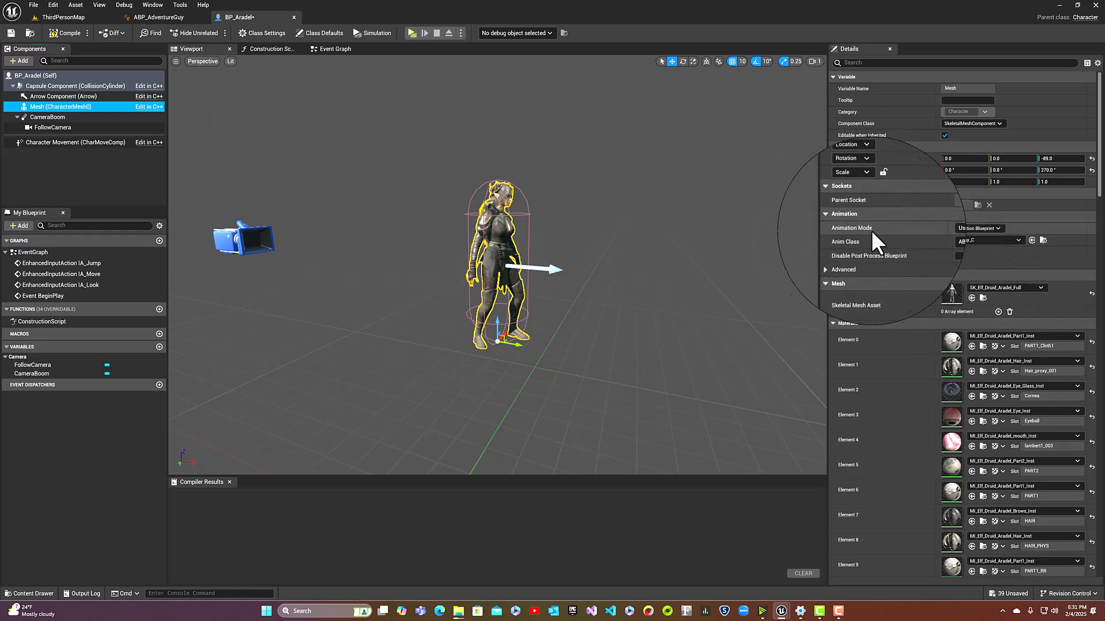
# Set the Mesh component's Anim Class to ABP_Aradel, and compile and save the BP_Aradel blueprint
pyautogui.click(975, 240)
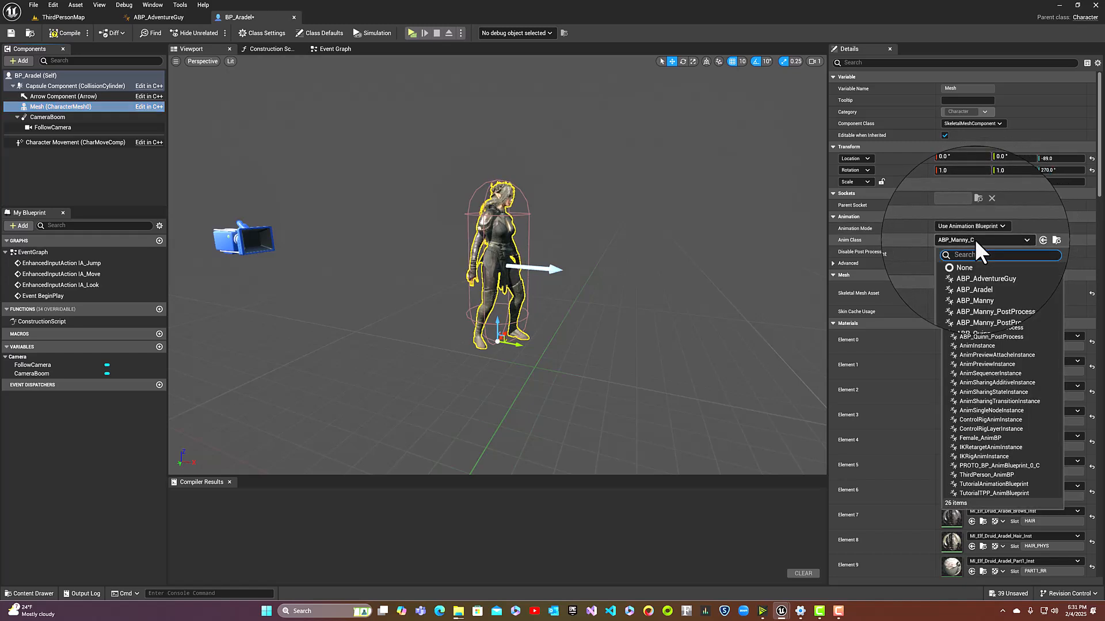
pyautogui.click(982, 282)
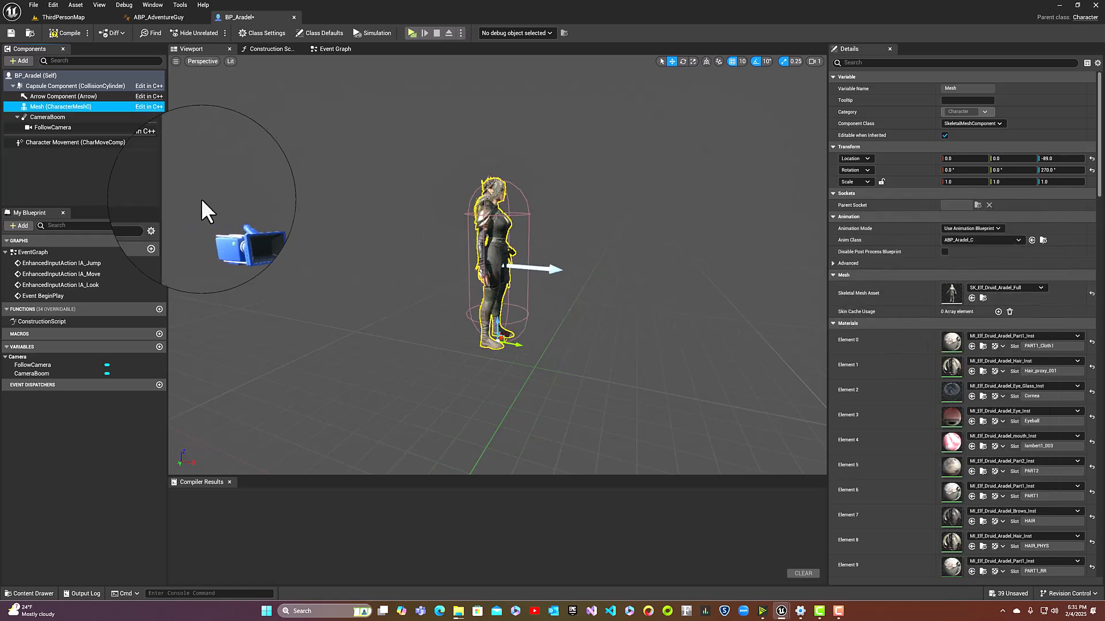
pyautogui.click(63, 34)
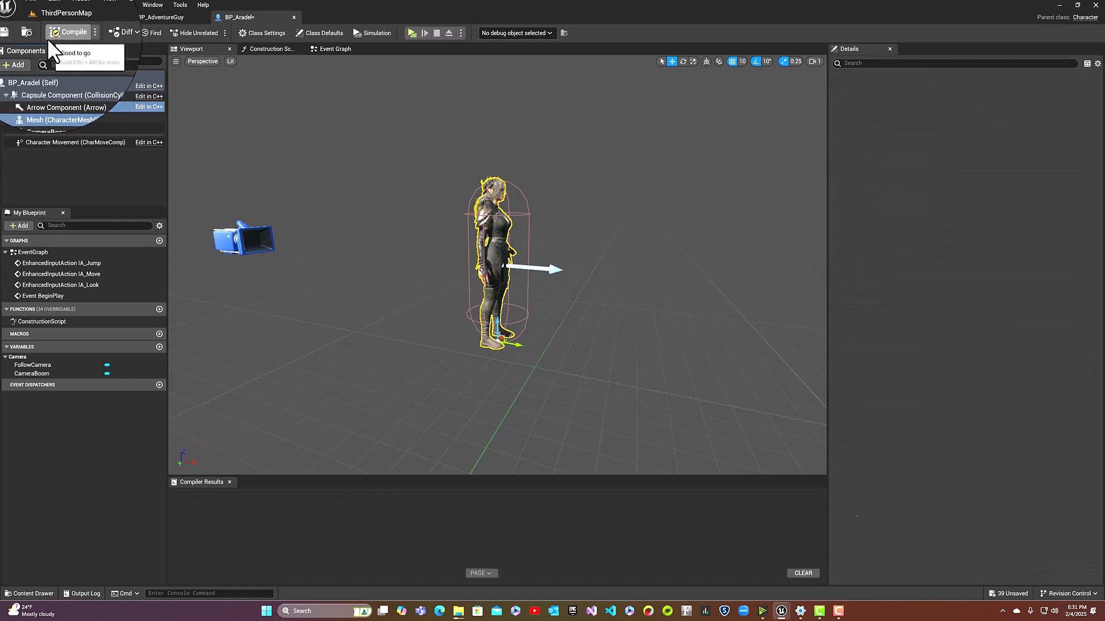
pyautogui.click(9, 33)
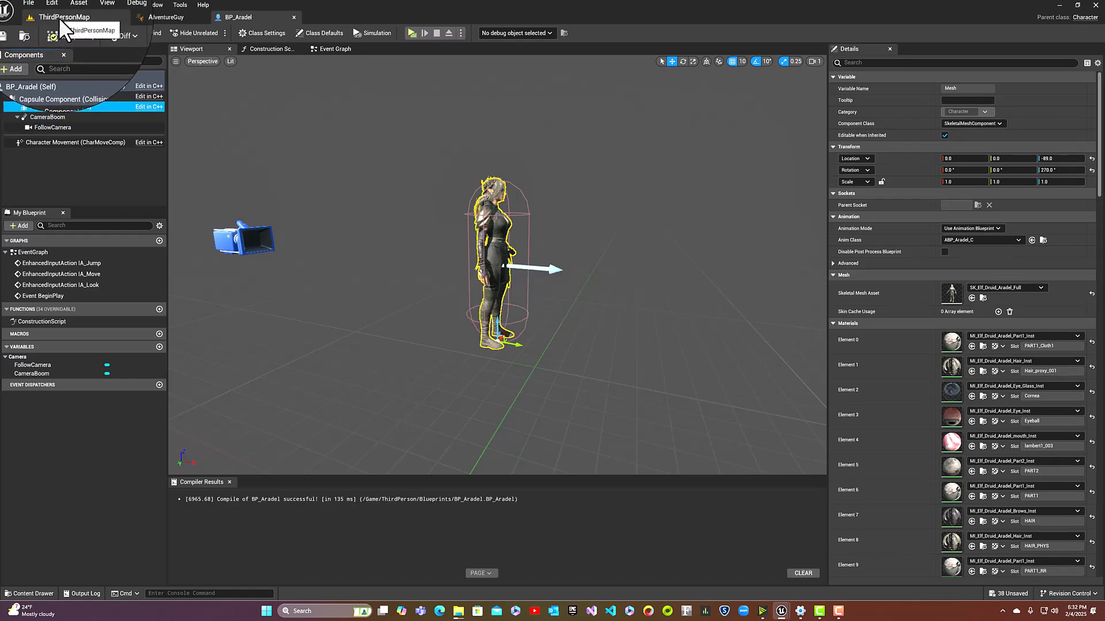
# Set the ThirdPersonMap game mode's Default Pawn Class to BP_Aradel and play-test the character's movement in a standalone preview
pyautogui.click(64, 17)
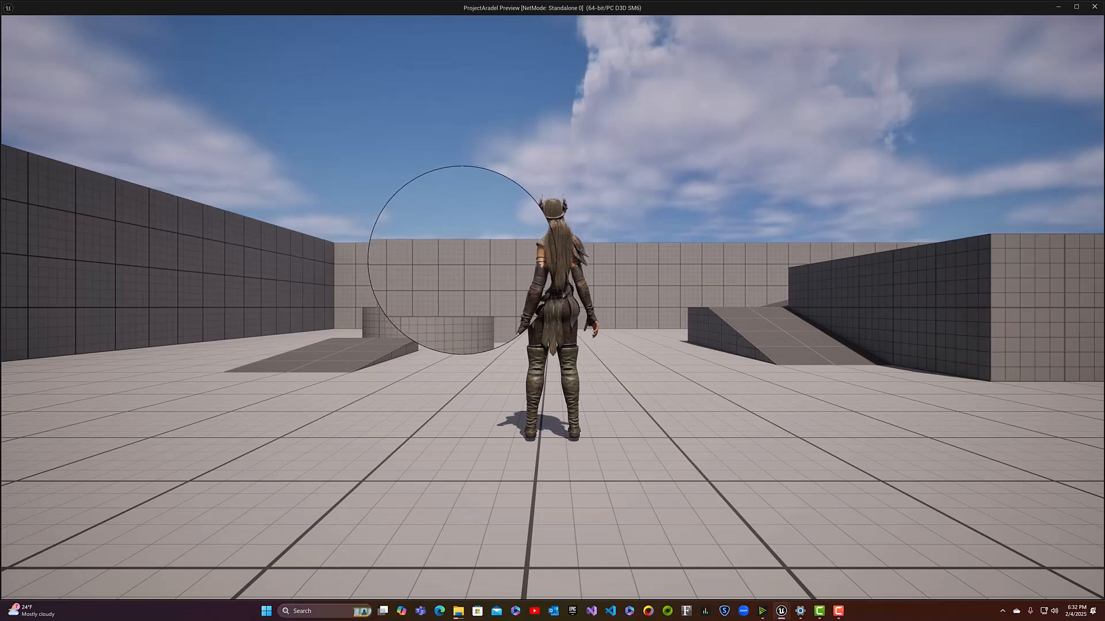
pyautogui.click(388, 272)
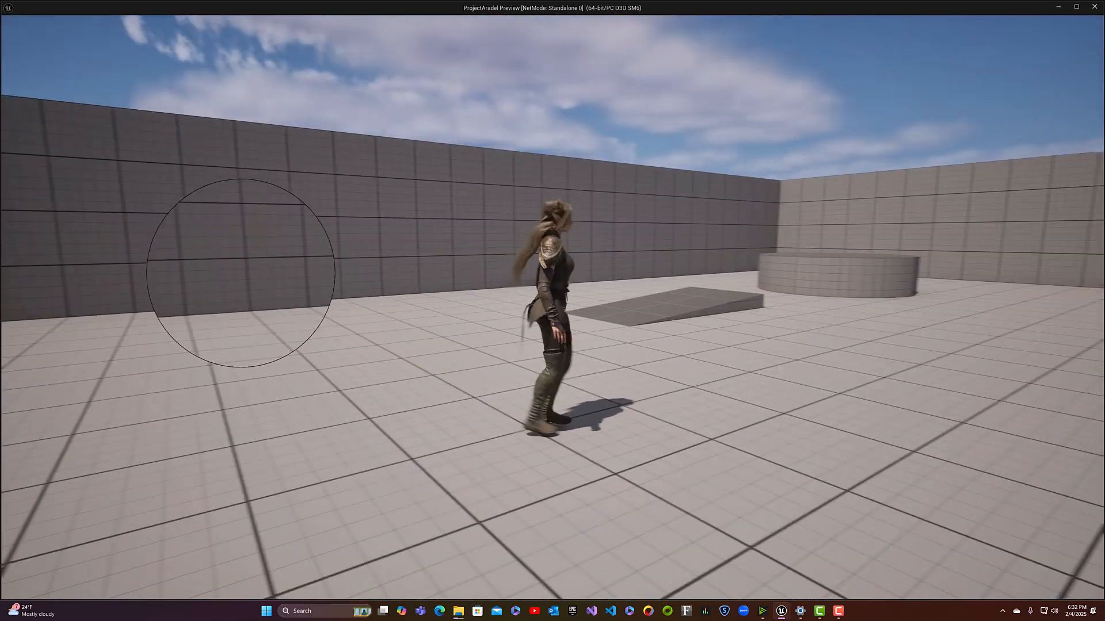
pyautogui.press('d')
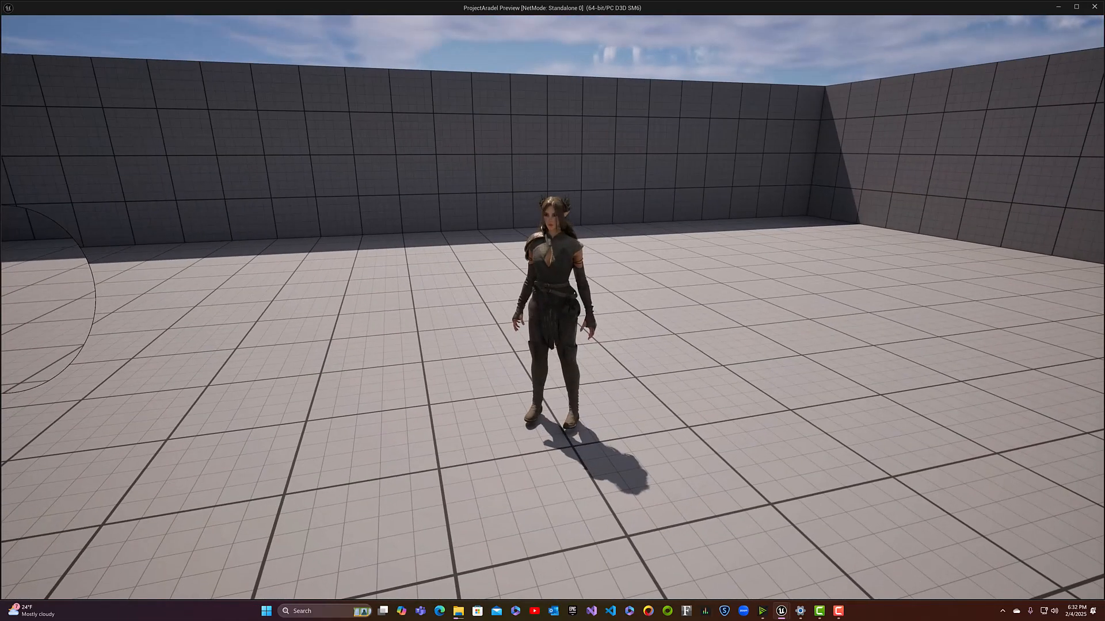
pyautogui.press('w')
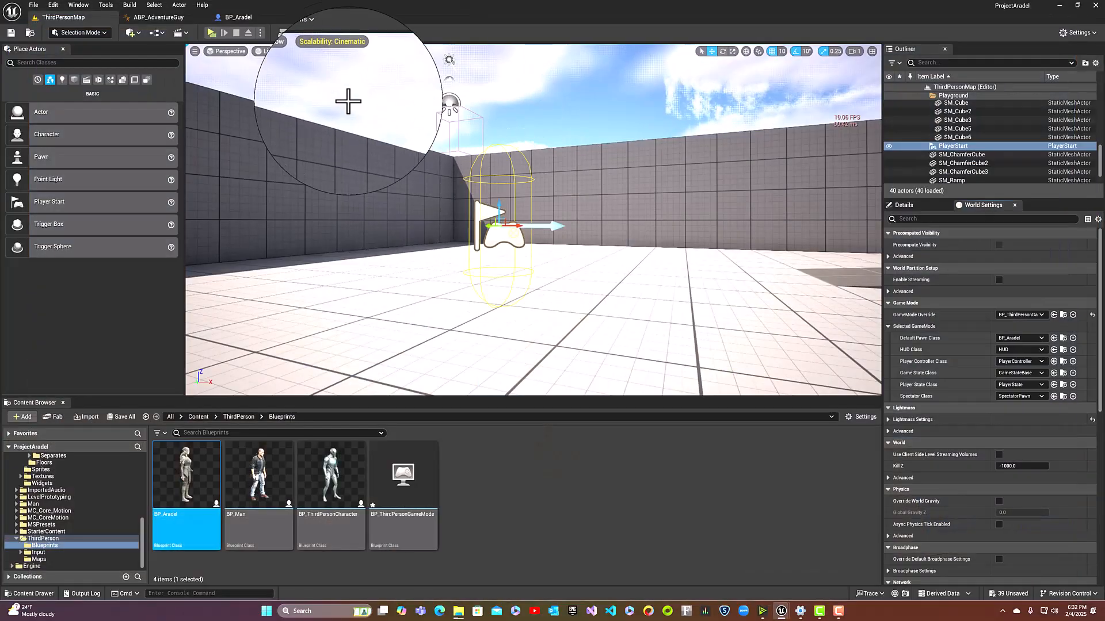
# Return to the BP_Aradel blueprint and turn off scale snapping in its viewport
pyautogui.click(245, 19)
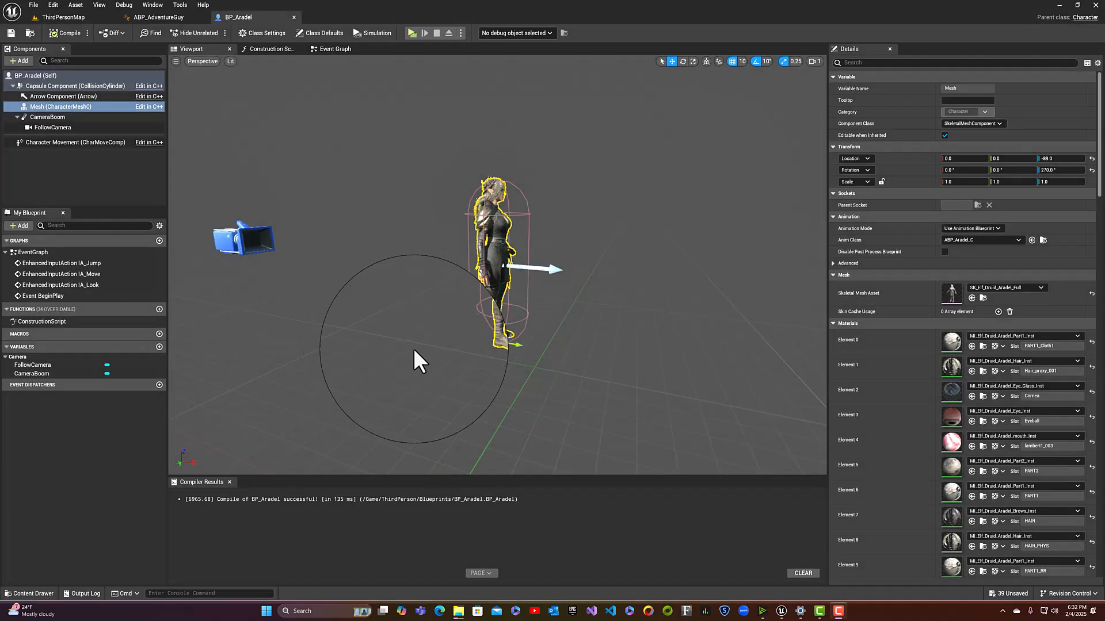
pyautogui.click(782, 61)
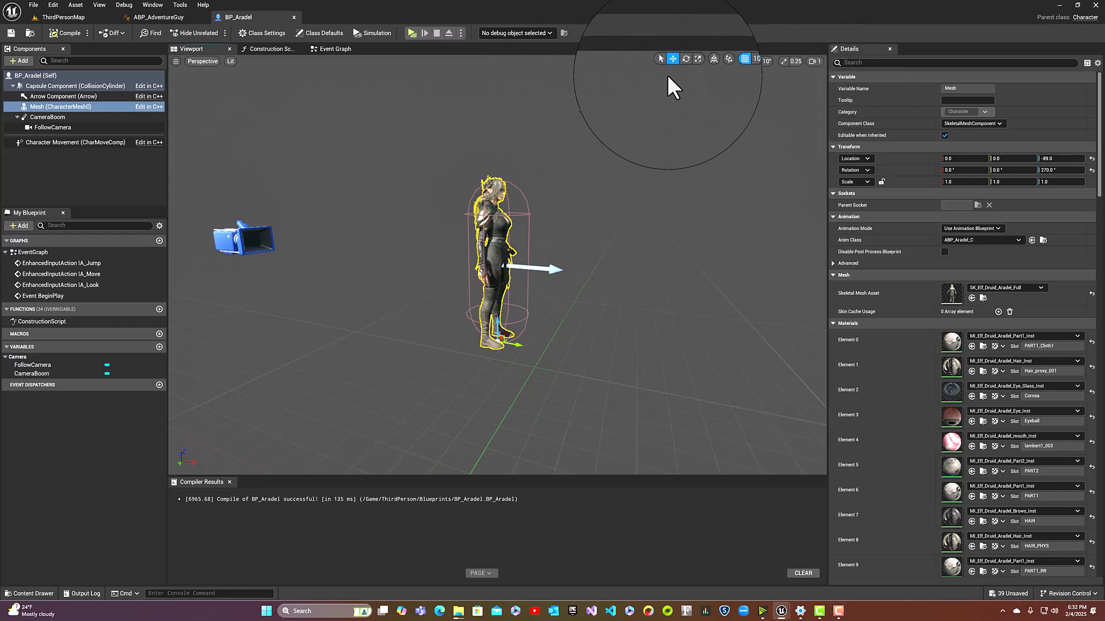
# Turn off grid snapping in the viewport, set the Mesh component's Z location to -92, and compile and save BP_Aradel
pyautogui.click(729, 59)
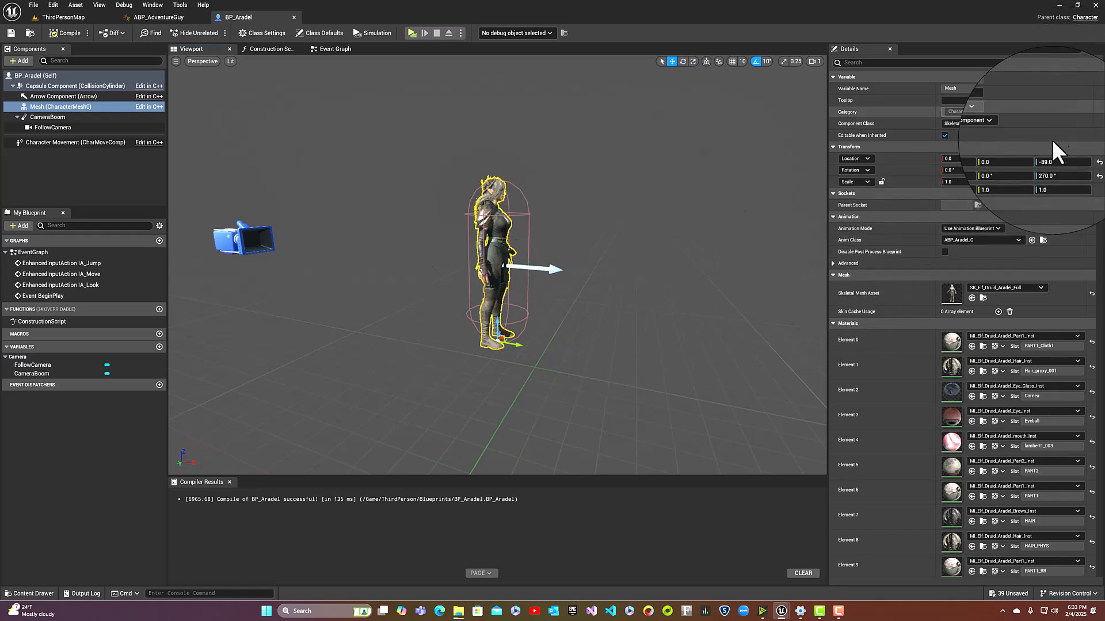
pyautogui.click(1055, 158)
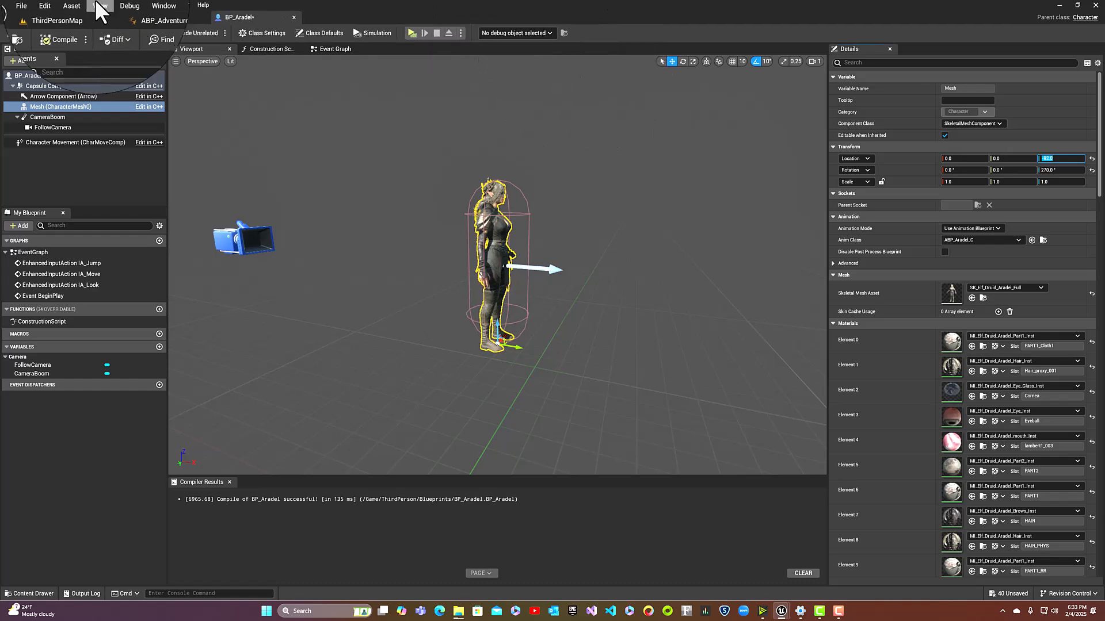
pyautogui.click(63, 32)
pyautogui.click(7, 32)
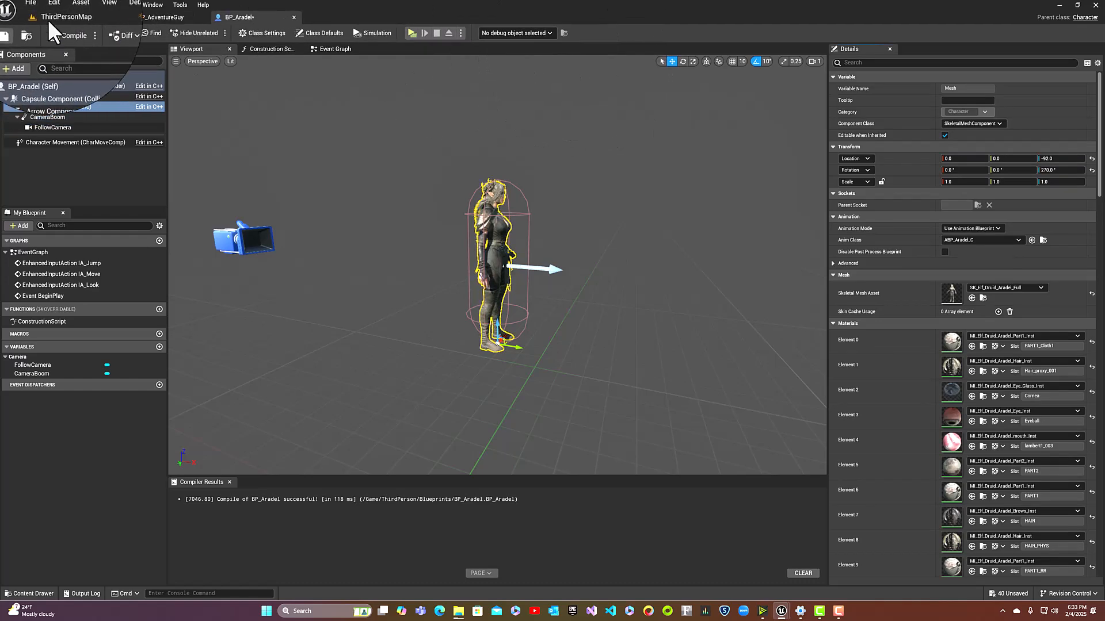
# Play-test ThirdPersonMap in a standalone preview to check how the character's feet meet the floor, and end the session
pyautogui.click(55, 17)
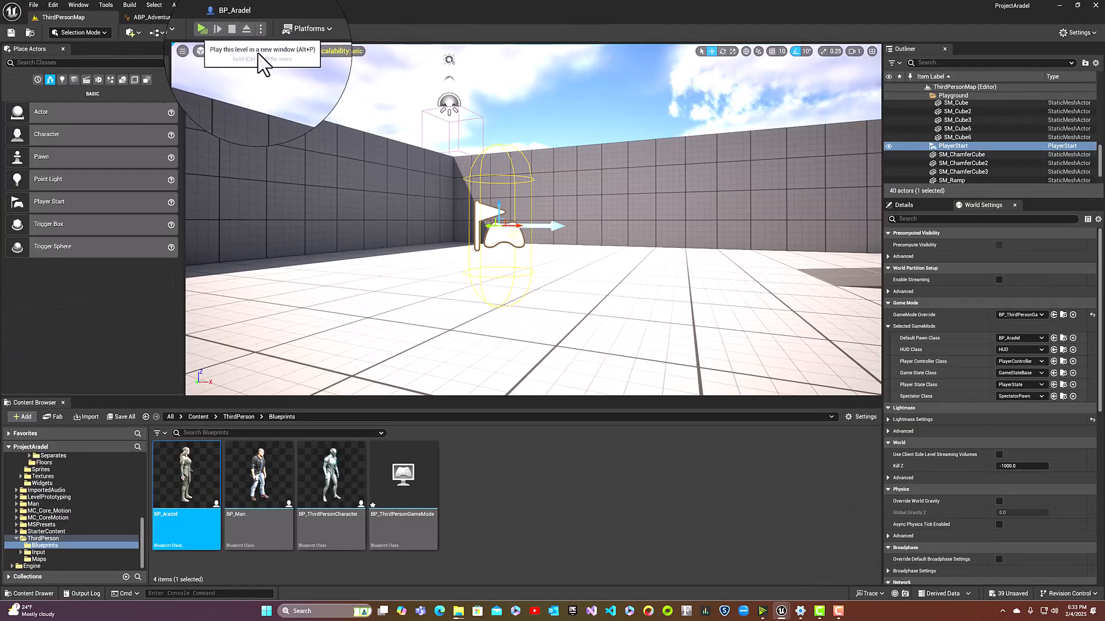
pyautogui.click(213, 32)
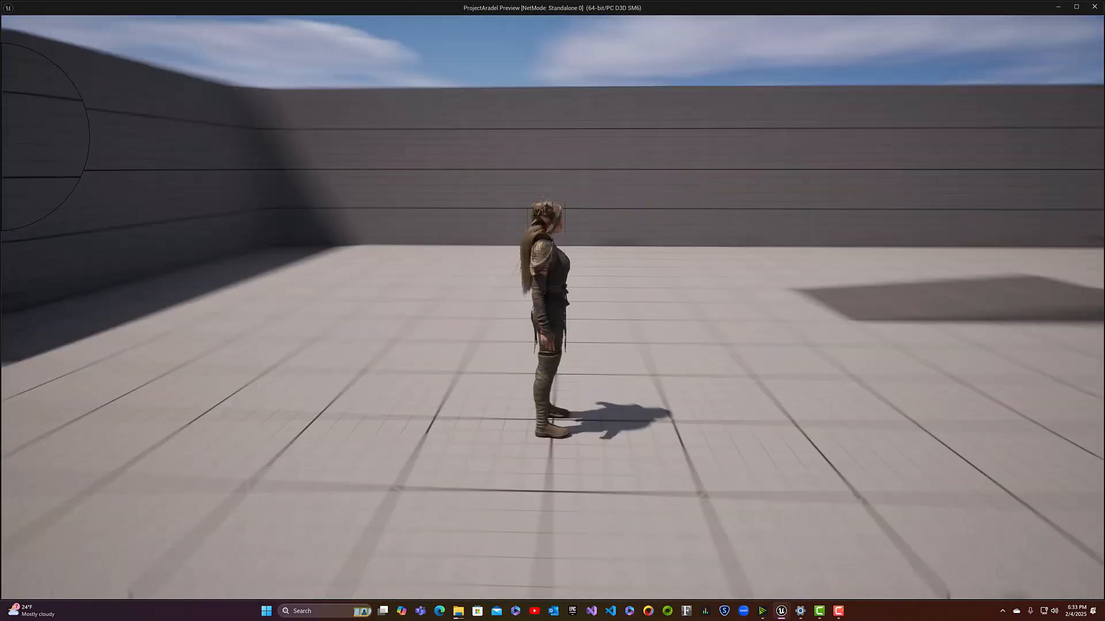
pyautogui.press('Escape')
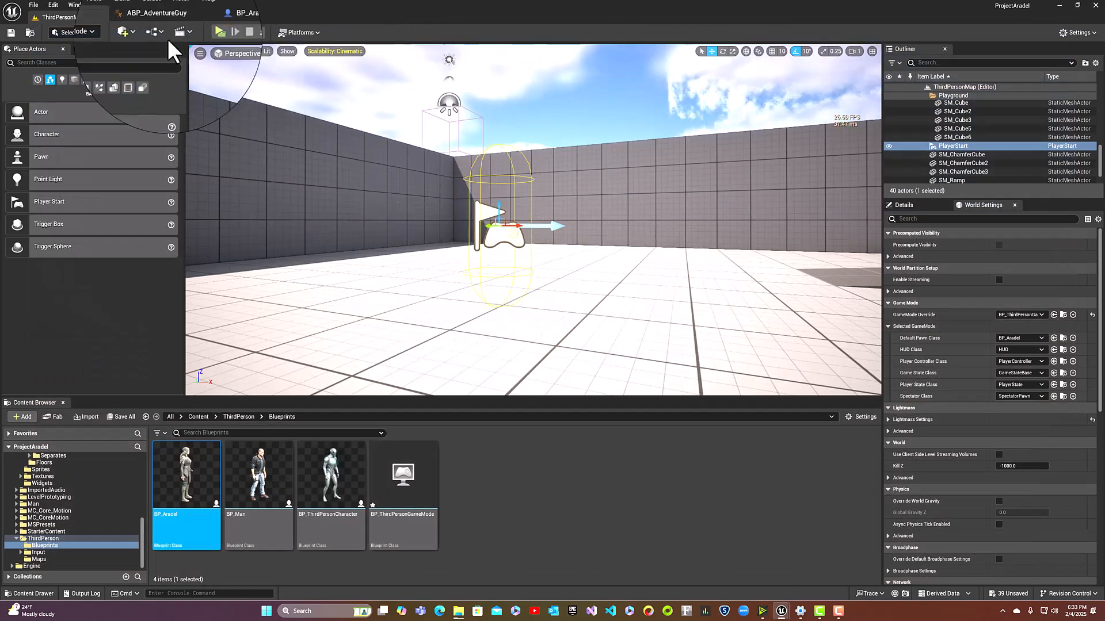
# Return to the BP_Aradel blueprint and set the CameraBoom's Target Arm Length to 200
pyautogui.click(240, 16)
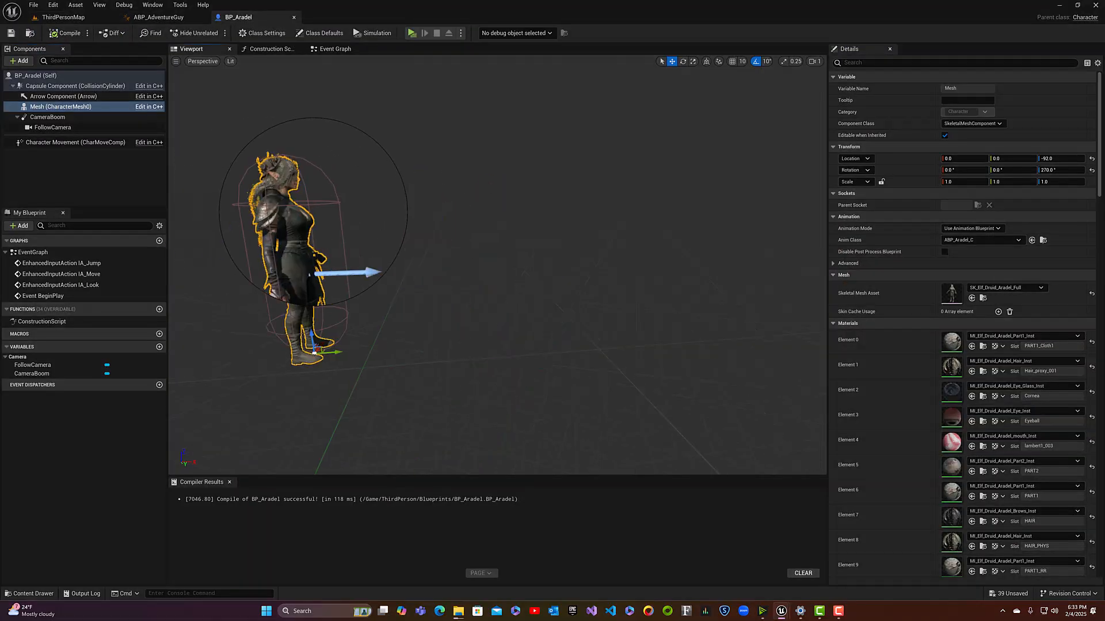
pyautogui.moveTo(313, 212); pyautogui.dragTo(190, 221, button='right')
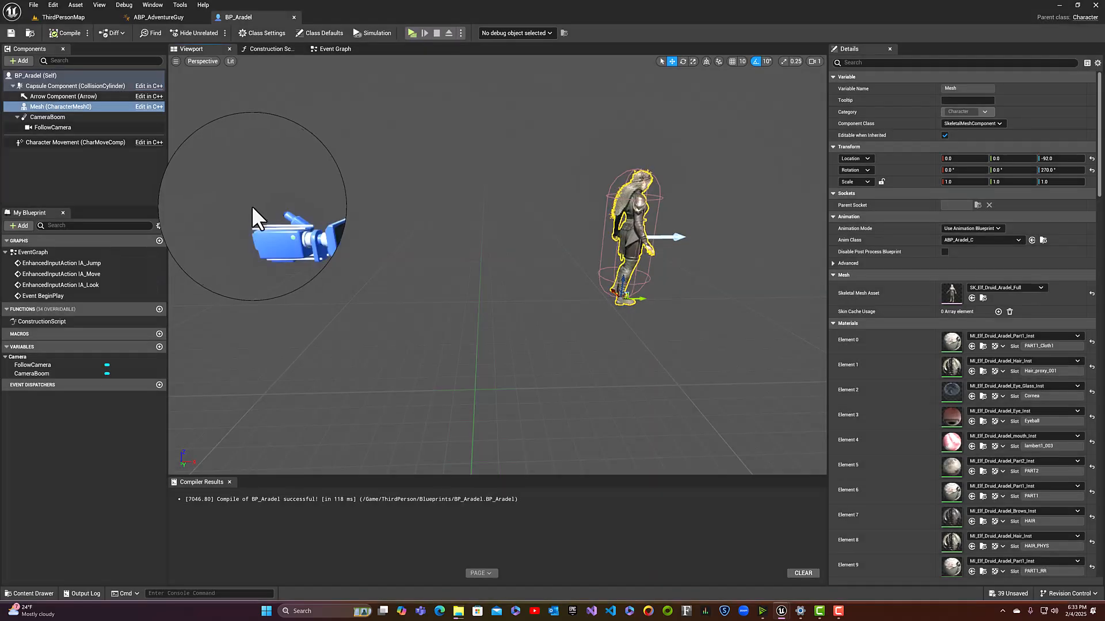
pyautogui.click(67, 118)
pyautogui.click(67, 126)
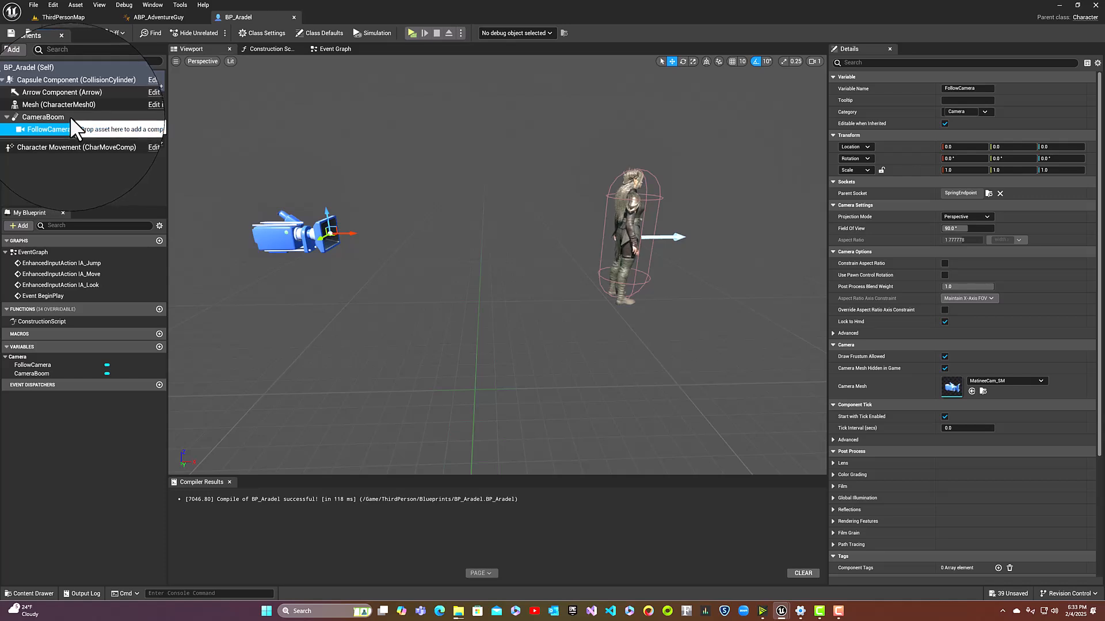
pyautogui.click(70, 117)
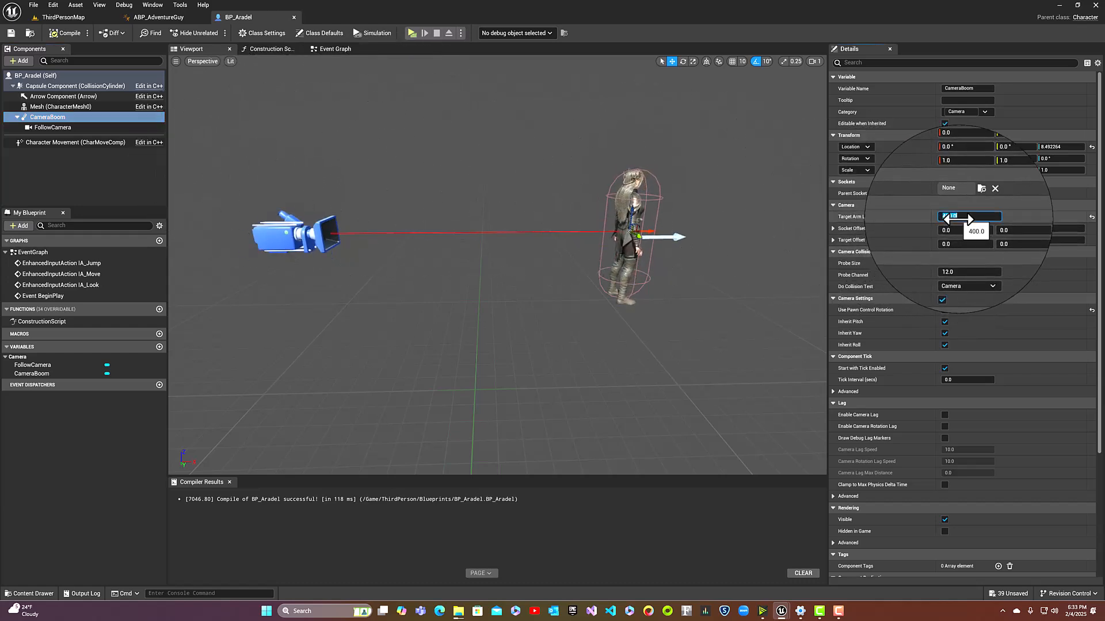
pyautogui.write('200')
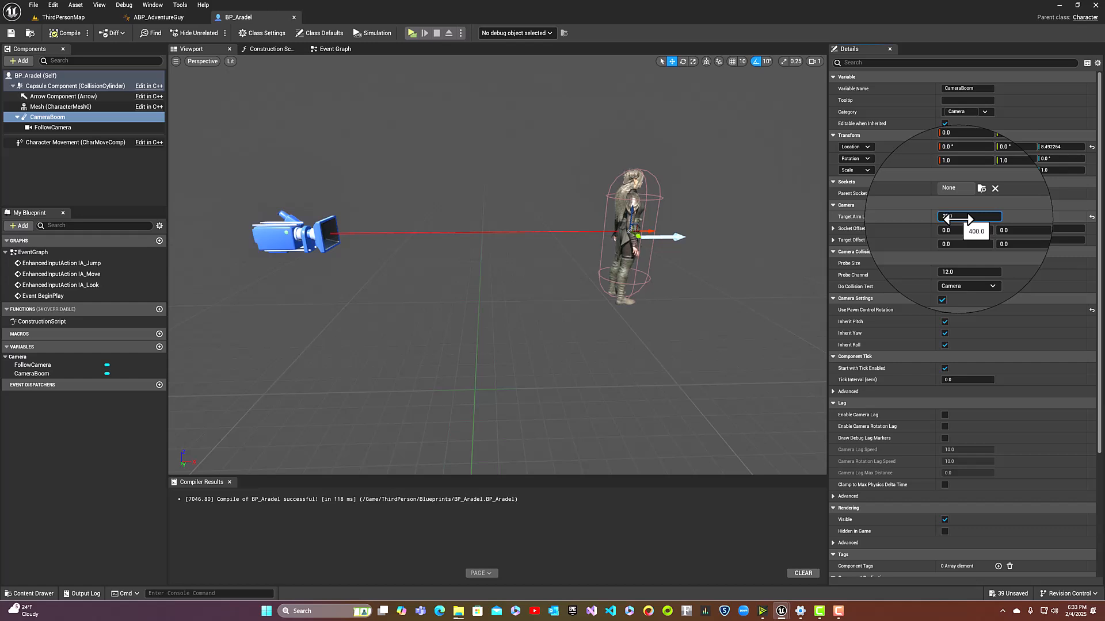
pyautogui.press('Return')
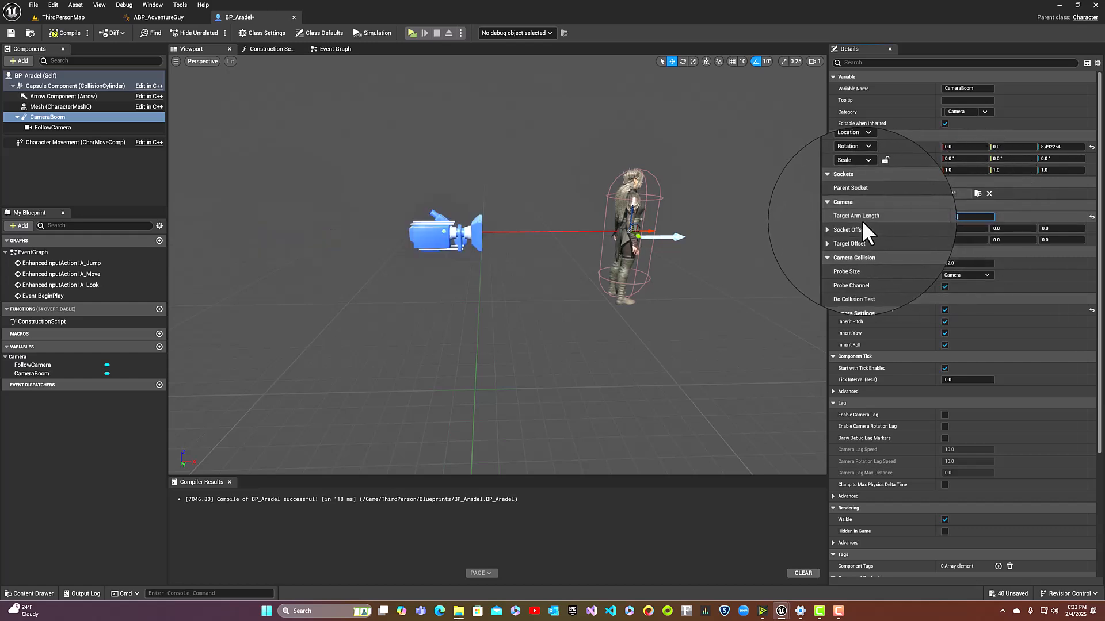
# Set the CameraBoom's Socket Offset to 50 on Y and 15 on Z, and compile and save the blueprint
pyautogui.moveTo(498, 326); pyautogui.dragTo(671, 309, button='right')
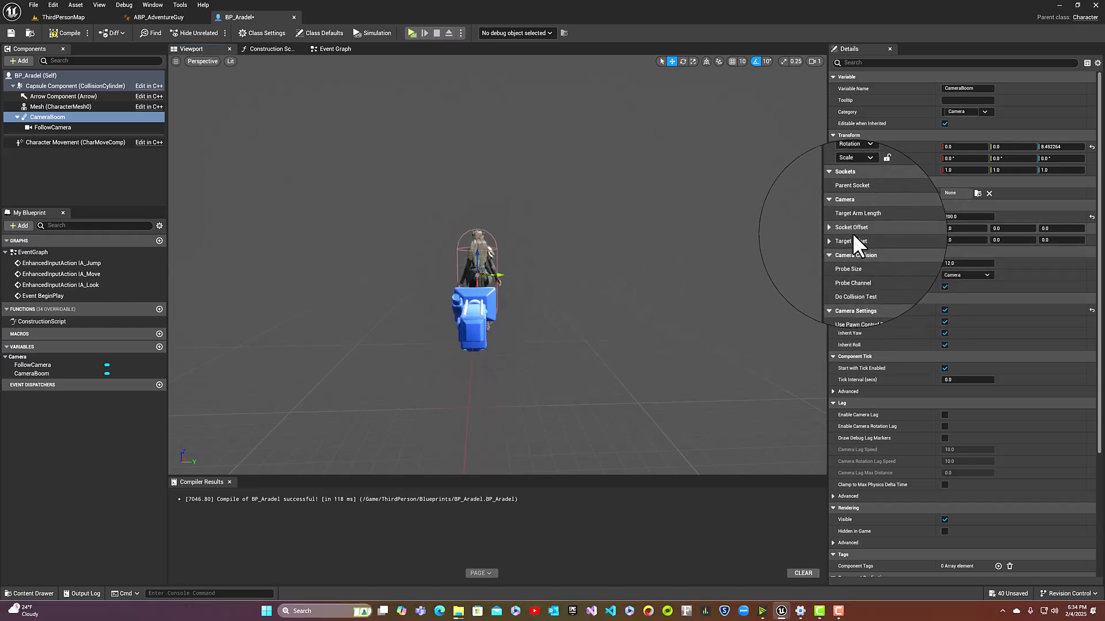
pyautogui.click(999, 230)
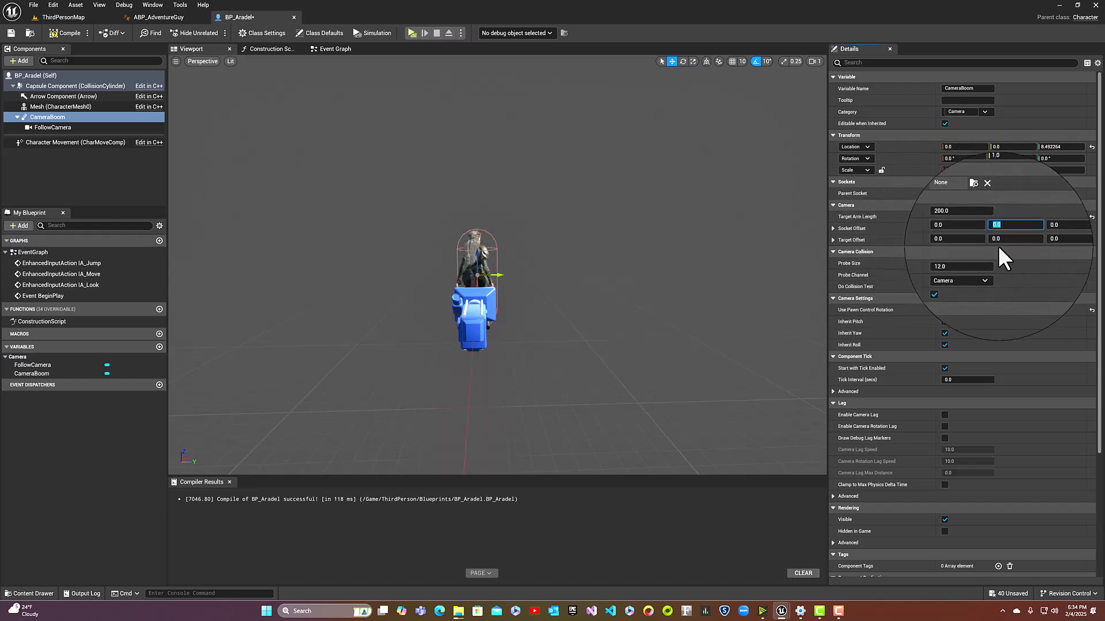
pyautogui.write('5')
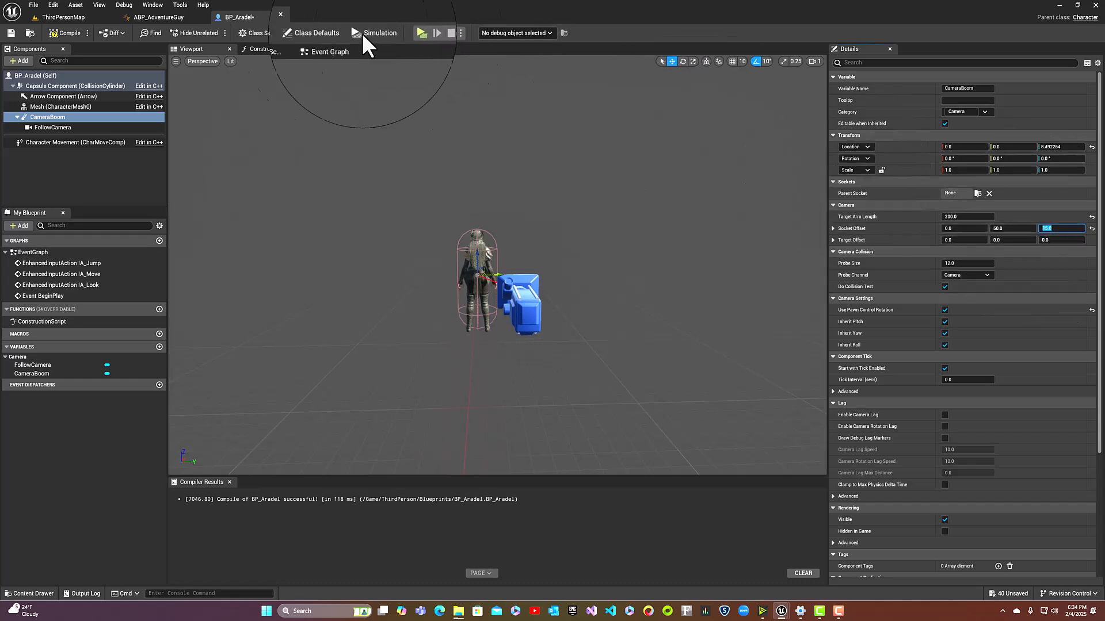
pyautogui.click(10, 34)
# Play-test ThirdPersonMap in a standalone preview, running and jumping with the character to check the over-the-shoulder camera, and end the session
pyautogui.click(66, 16)
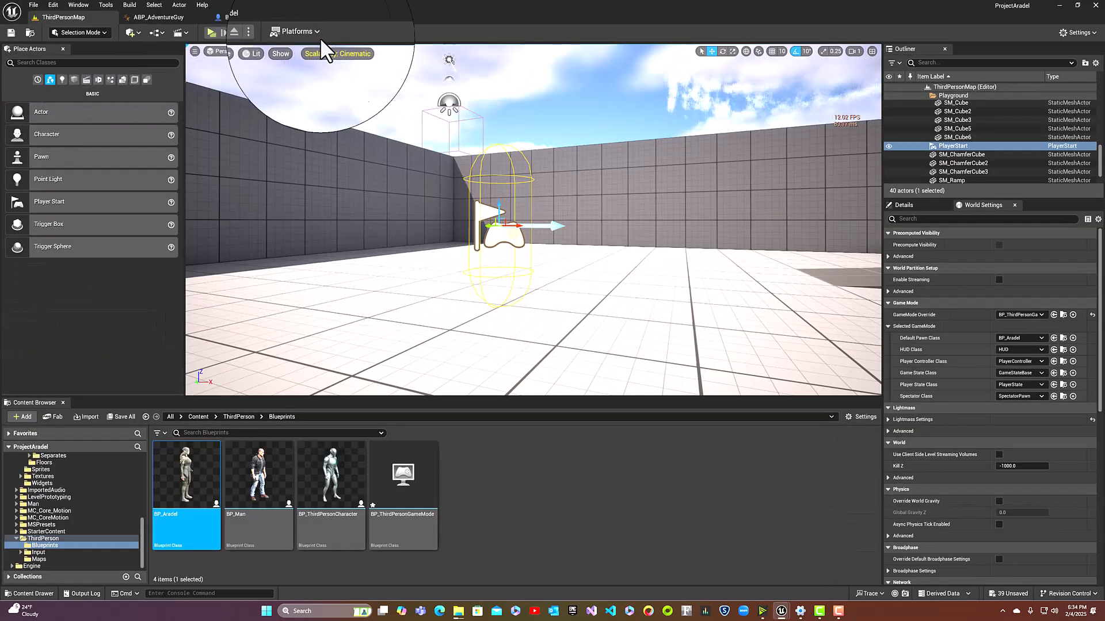
pyautogui.click(210, 34)
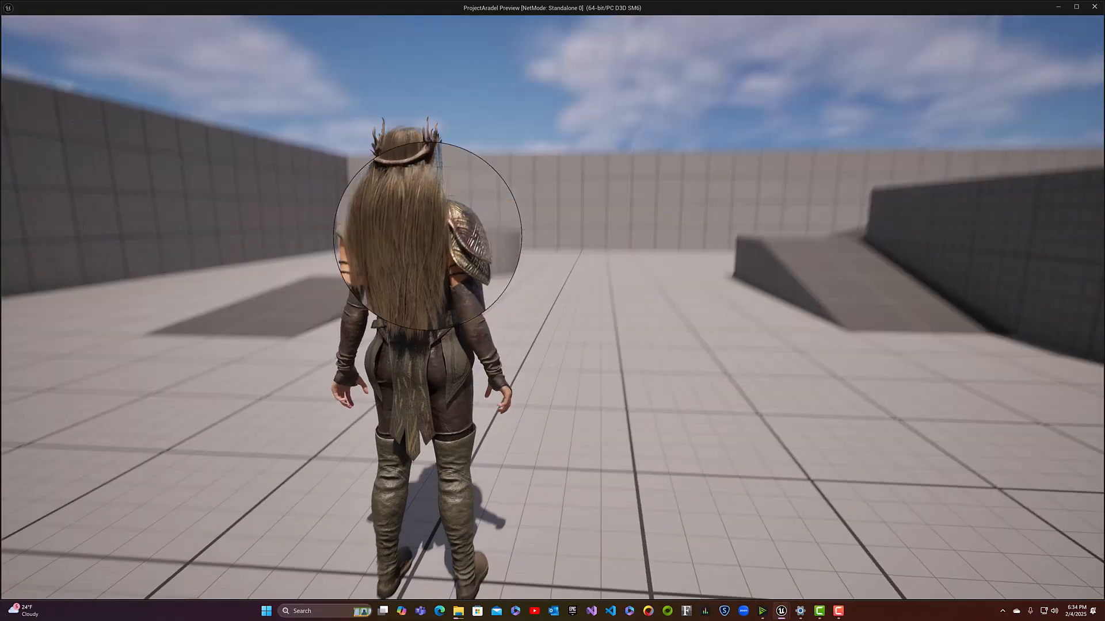
pyautogui.press('w')
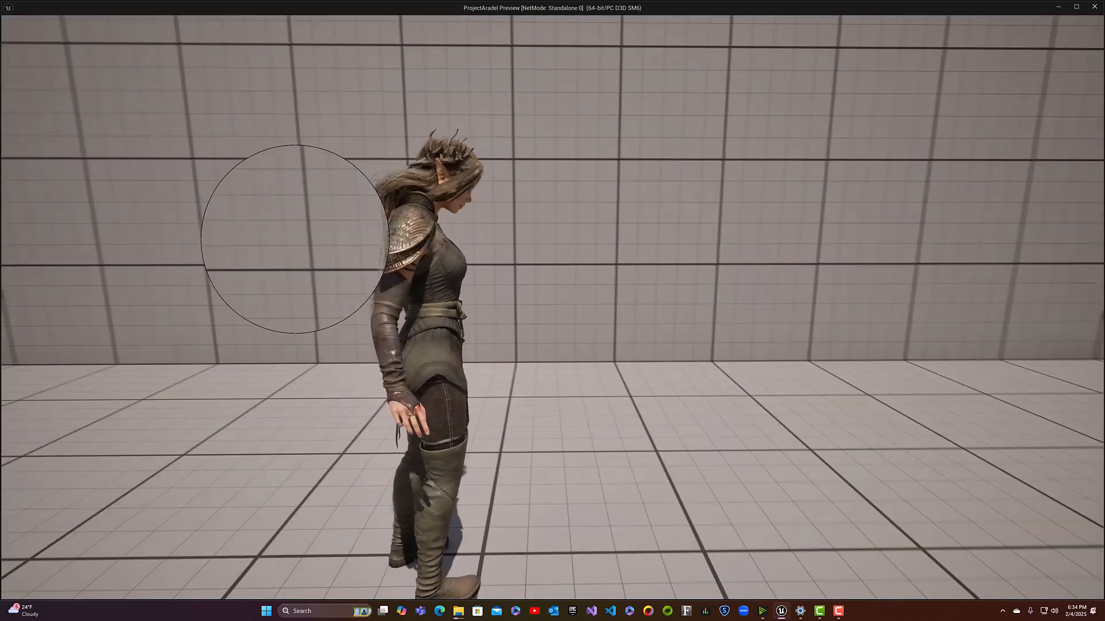
pyautogui.press('w')
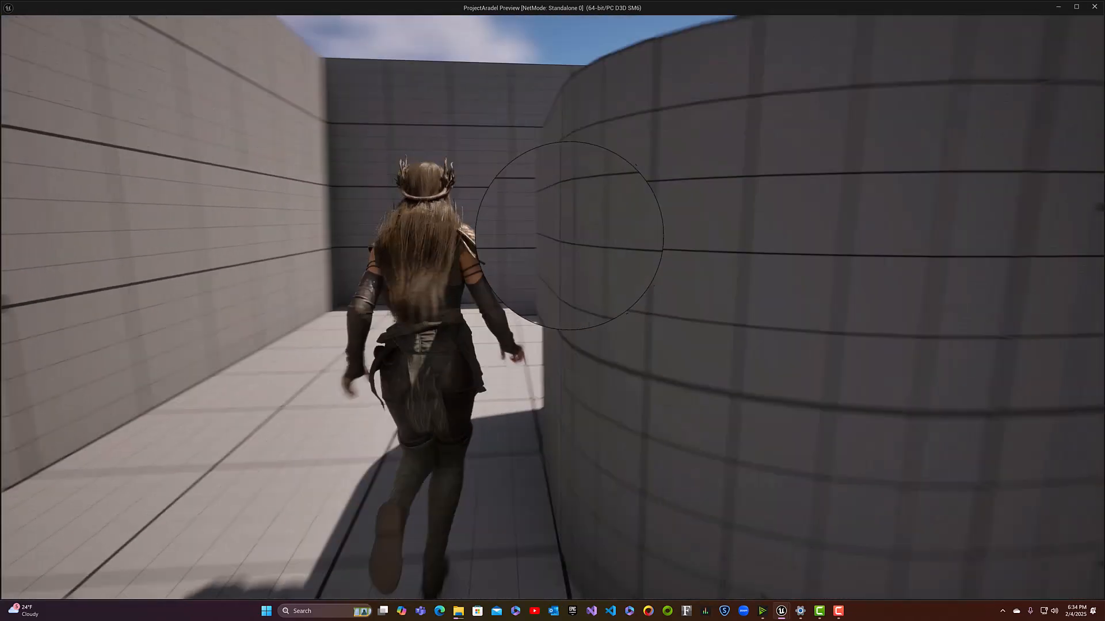
pyautogui.press('space')
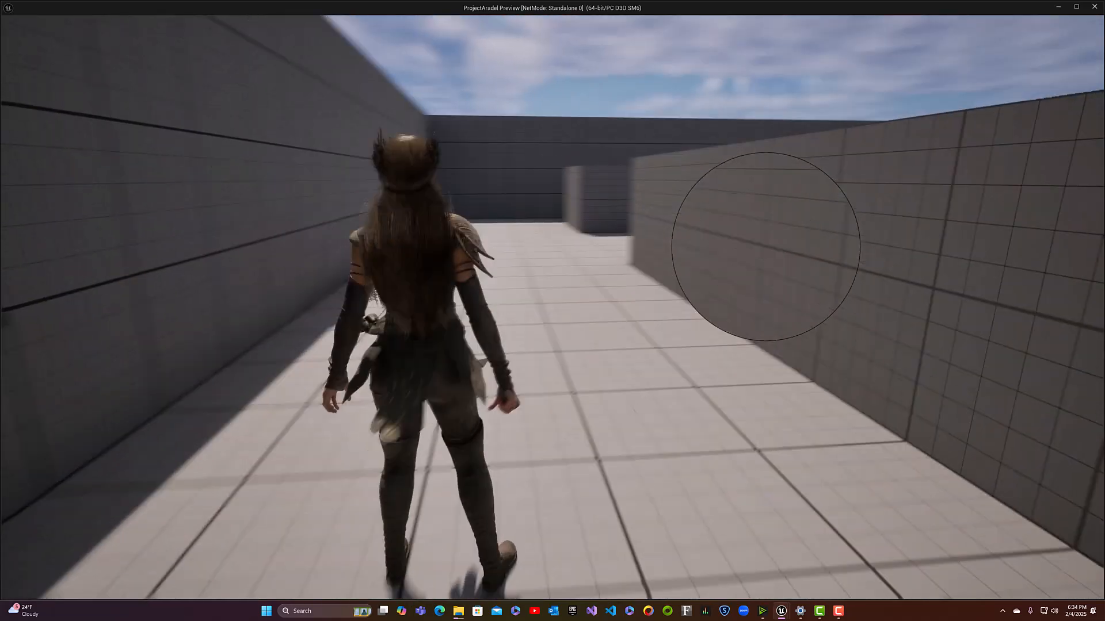
pyautogui.press('Escape')
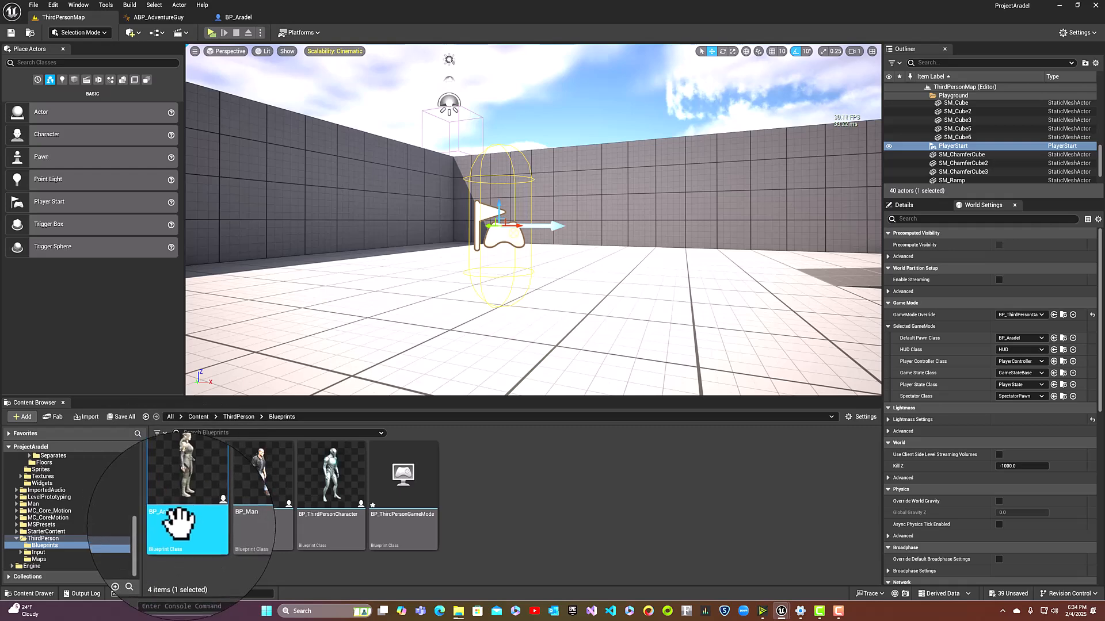
# Open the BP_Man blueprint to view its Left Shift walk-speed logic, revisit BP_Aradel, and return to the ThirdPersonMap level
pyautogui.doubleClick(238, 514)
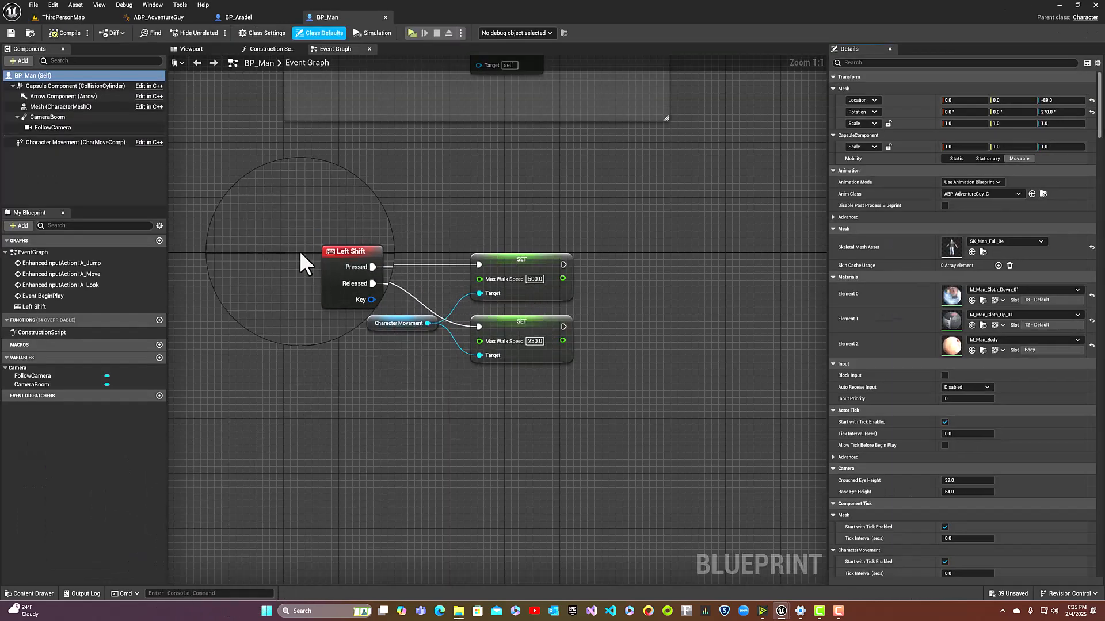
pyautogui.click(40, 15)
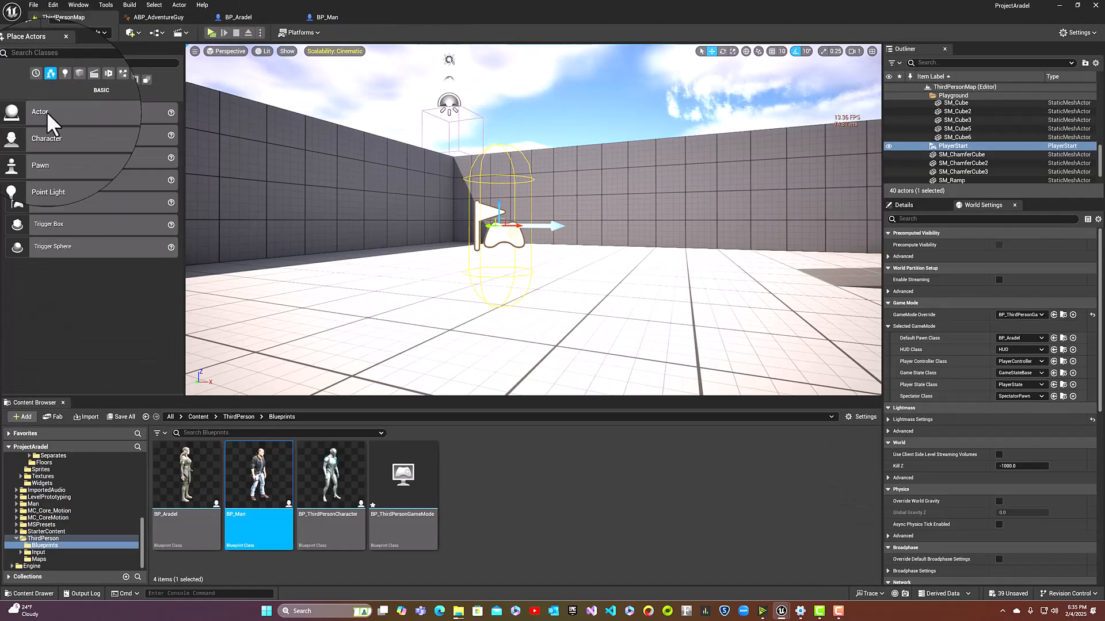
pyautogui.doubleClick(178, 521)
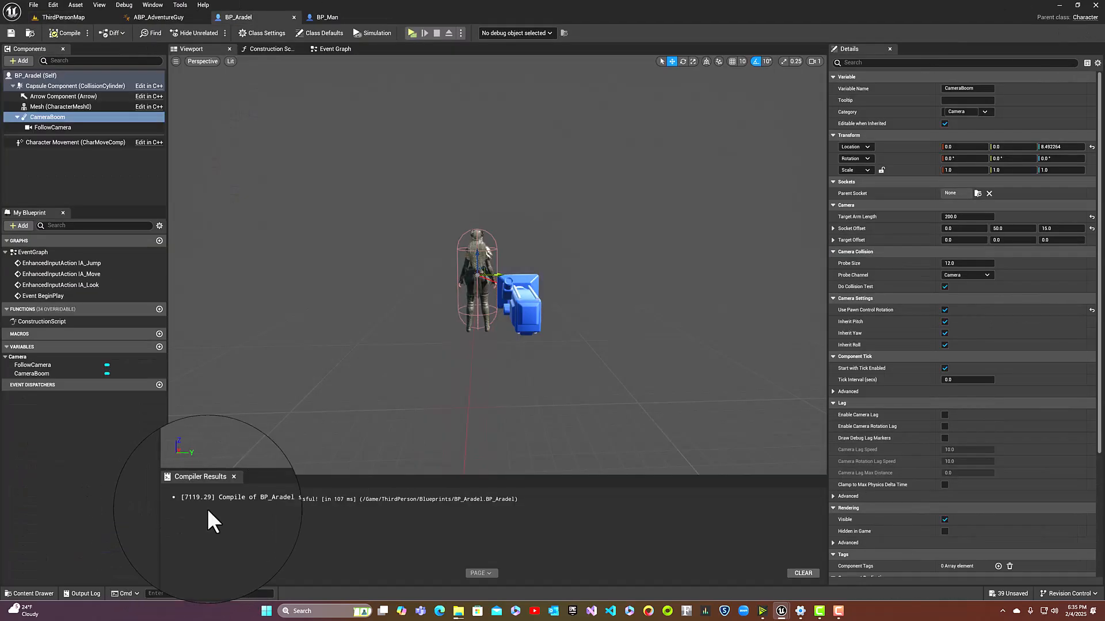
pyautogui.click(58, 16)
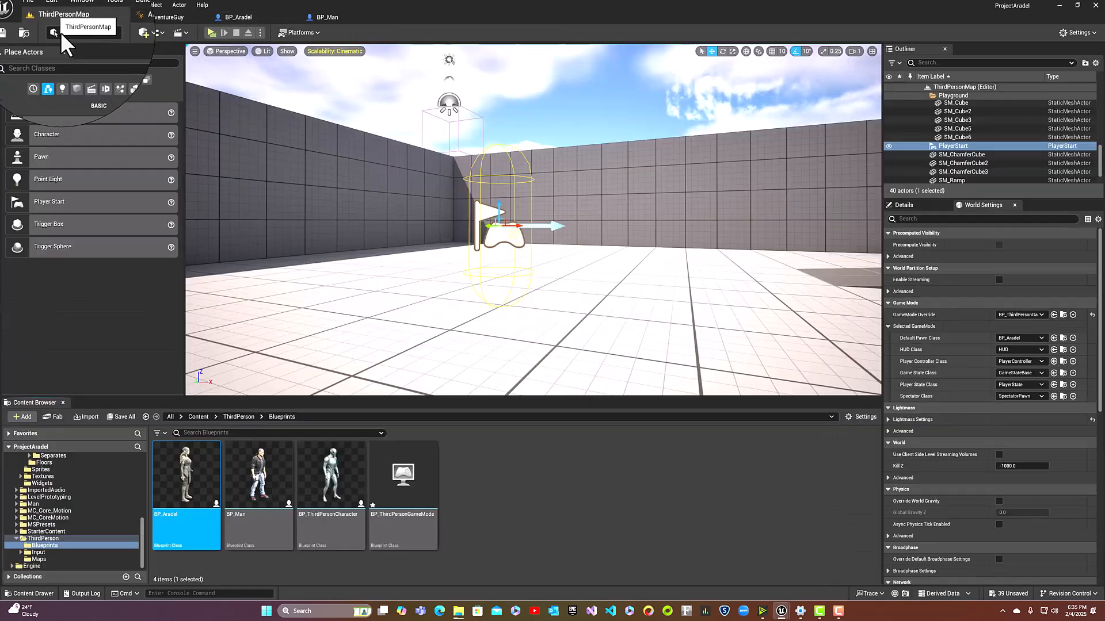
# Browse to Content/Elf_Druid_Aradel/RetargetedAnimations/FromGhostLady/Animations and examine the retargeted animation sequences
pyautogui.click(236, 419)
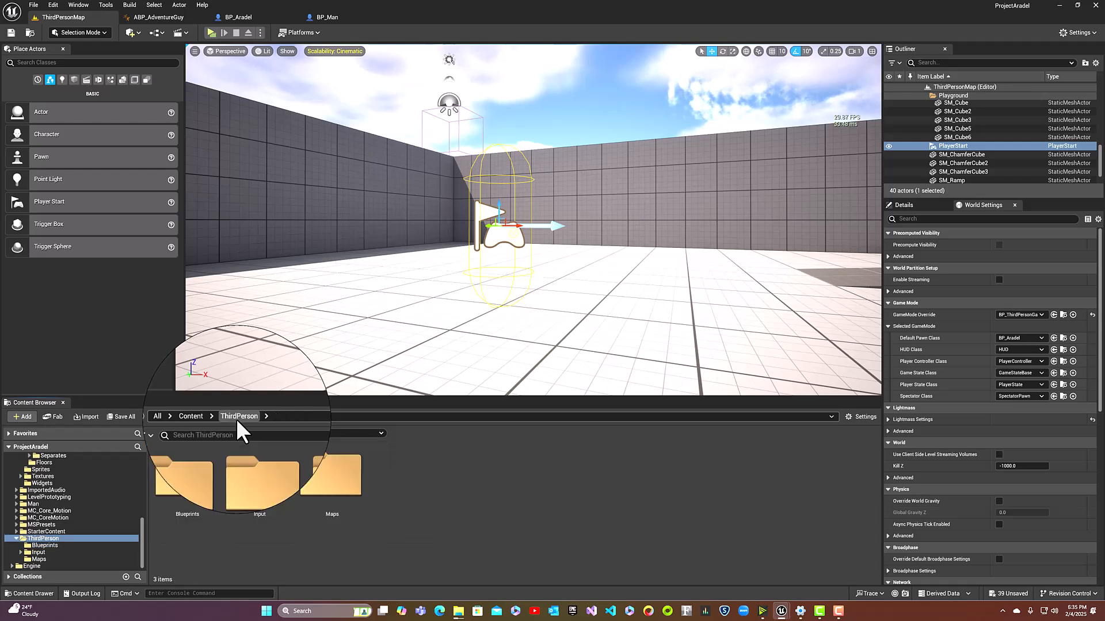
pyautogui.click(198, 417)
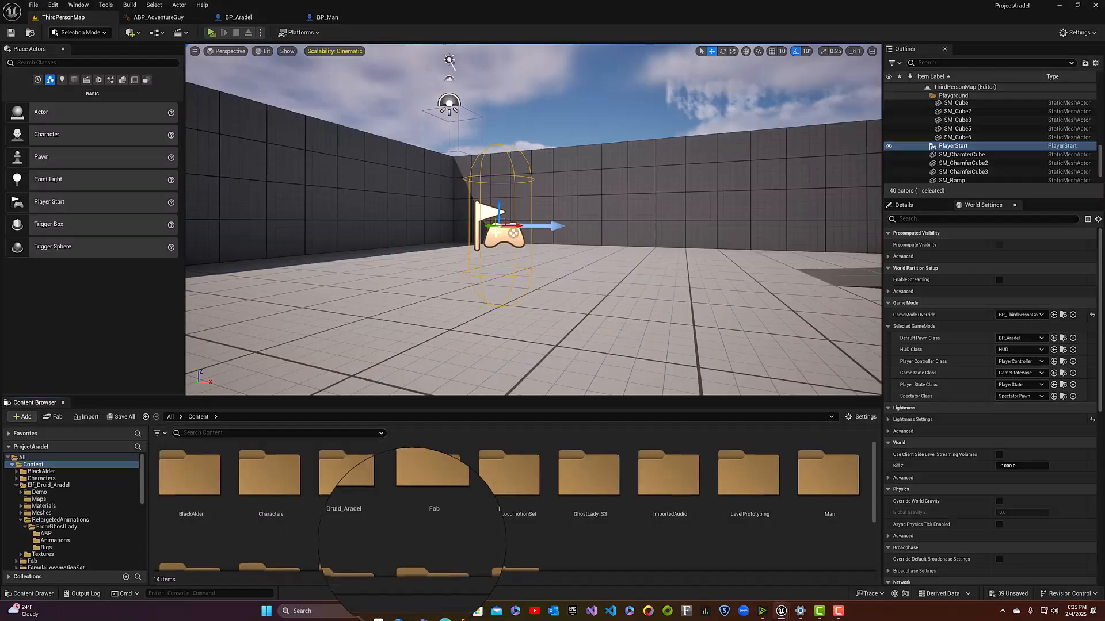
pyautogui.moveTo(412, 542); pyautogui.dragTo(387, 526, button='right')
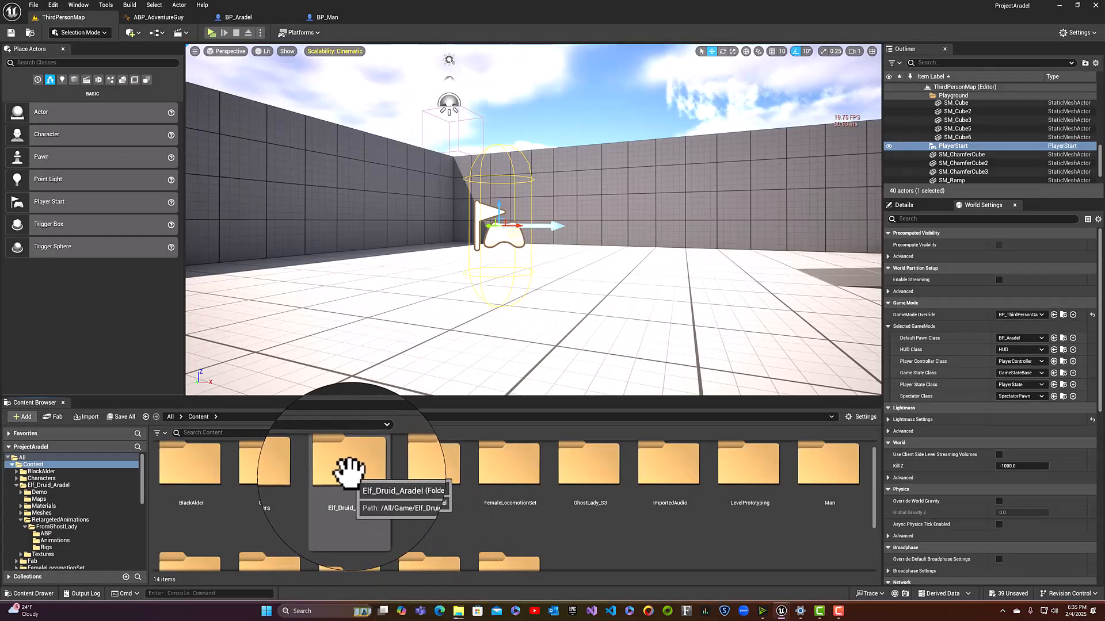
pyautogui.doubleClick(349, 469)
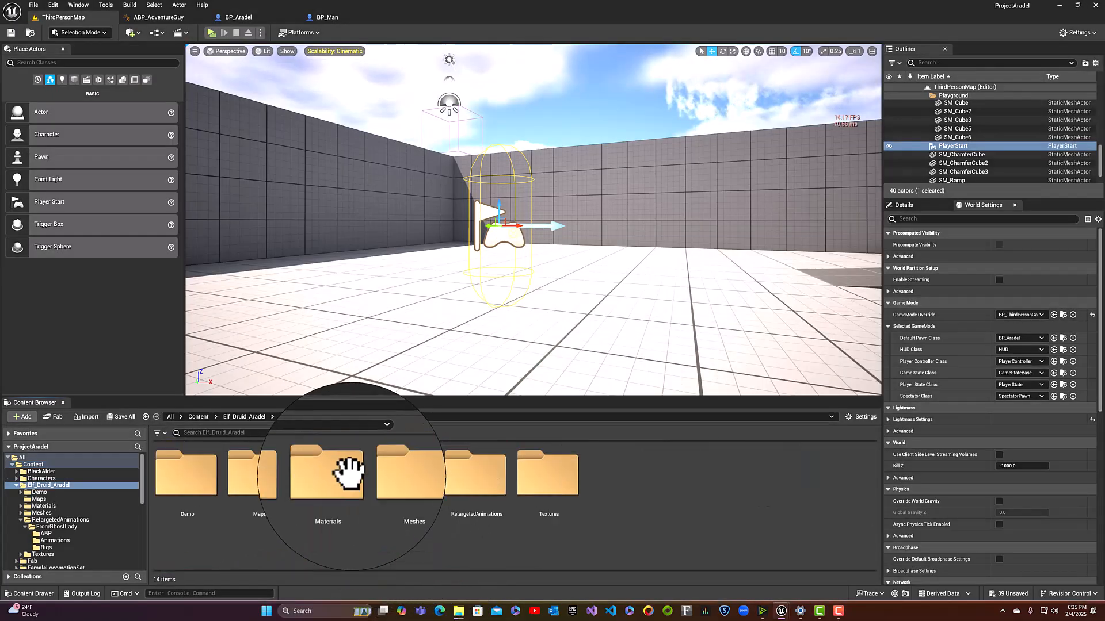
pyautogui.doubleClick(453, 482)
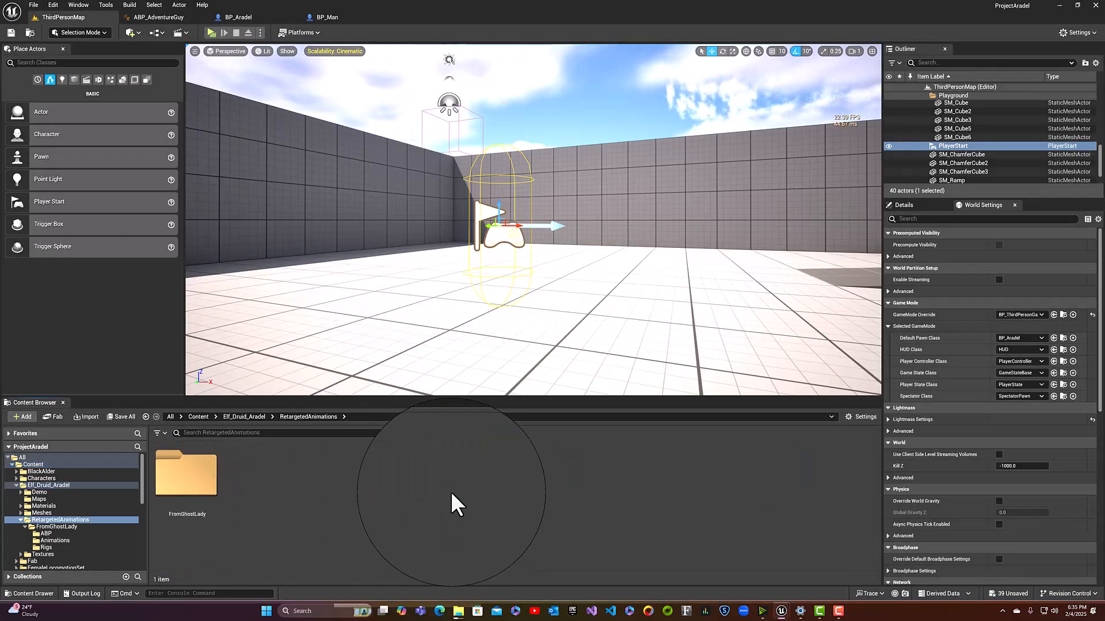
pyautogui.doubleClick(199, 476)
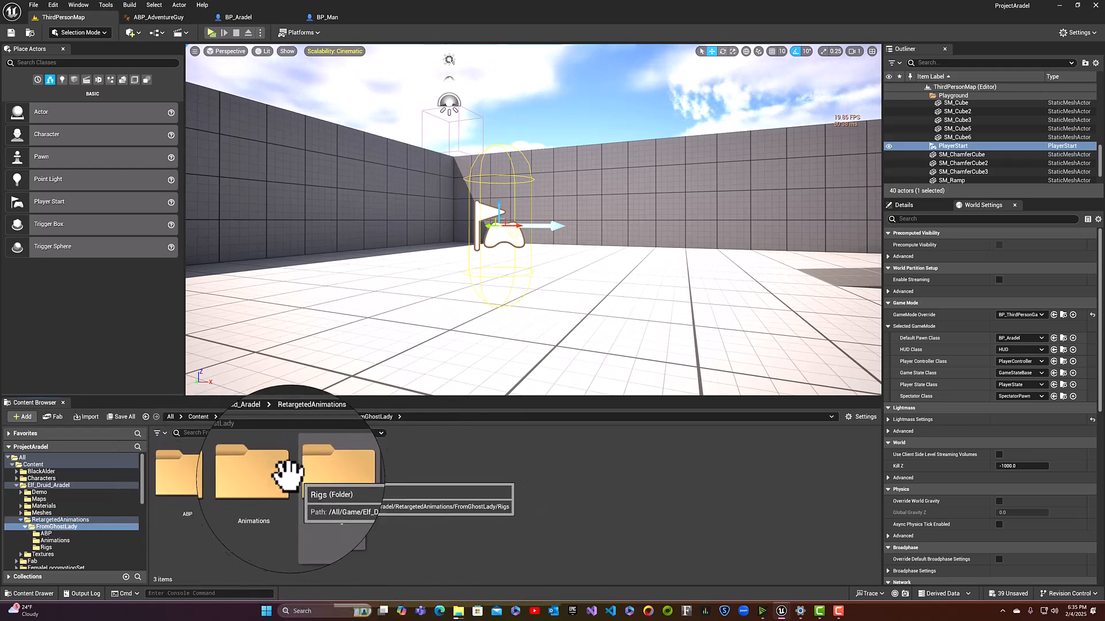
pyautogui.doubleClick(259, 469)
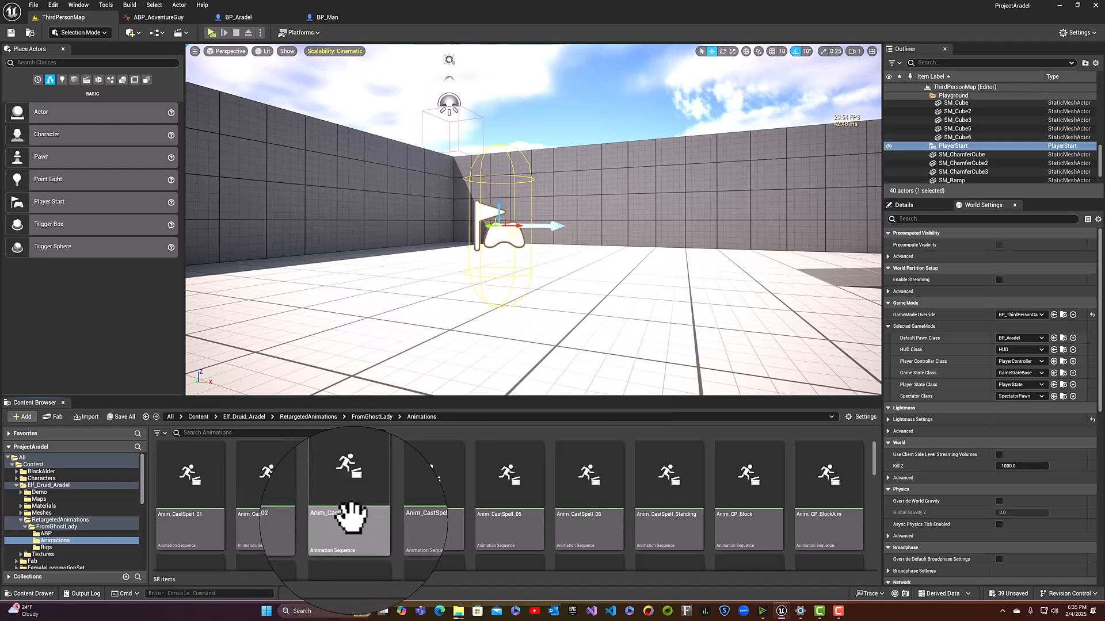
pyautogui.scroll(-1, 382, 512)
pyautogui.scroll(-2, 383, 512)
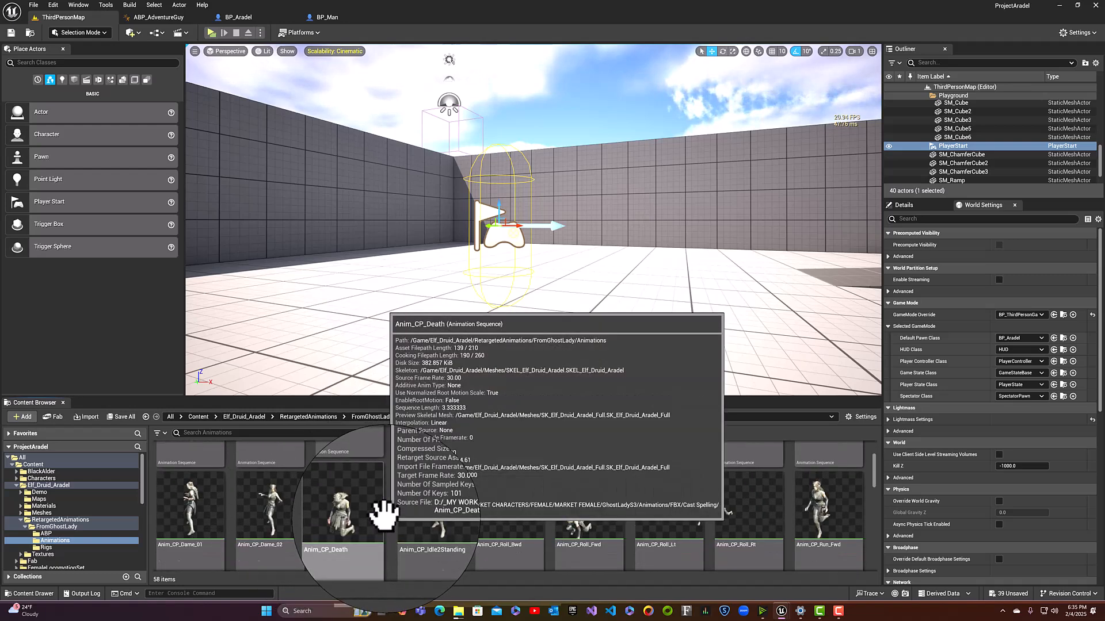
pyautogui.scroll(-2, 382, 512)
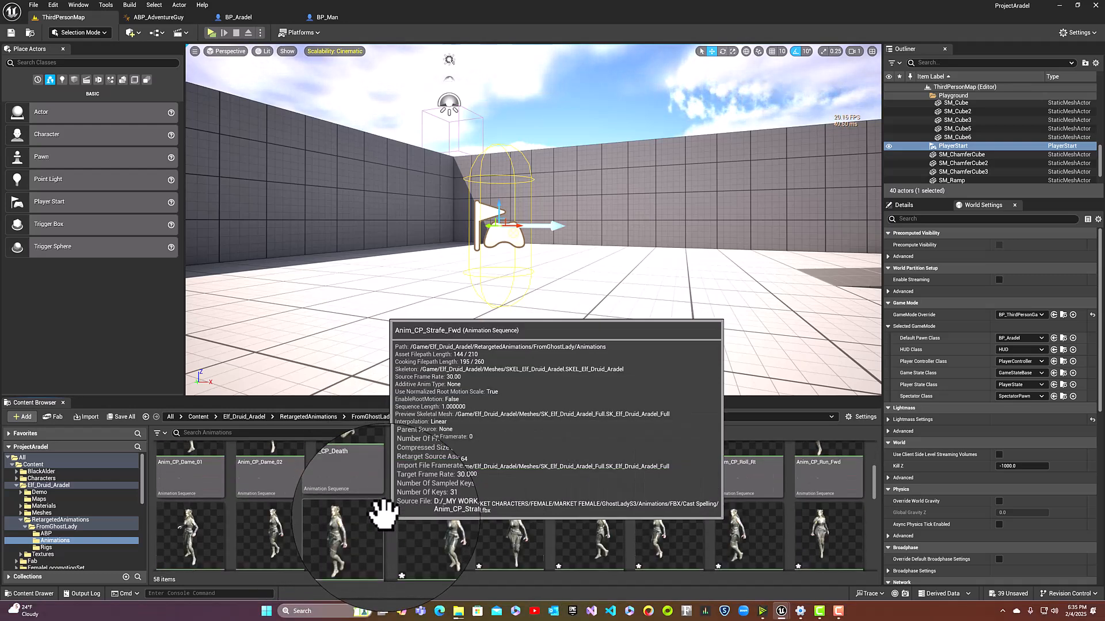
pyautogui.scroll(-1, 544, 506)
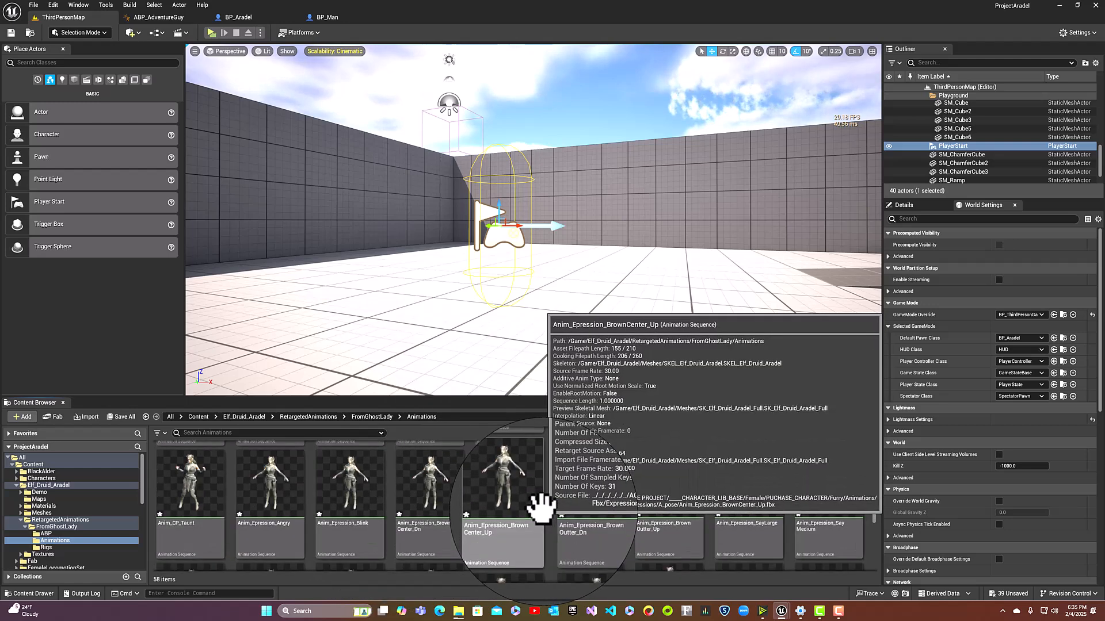
# Look through the remaining retargeted animation sequences in the FromGhostLady Animations folder, including the idle, jump, run and walk clips
pyautogui.scroll(-1, 541, 506)
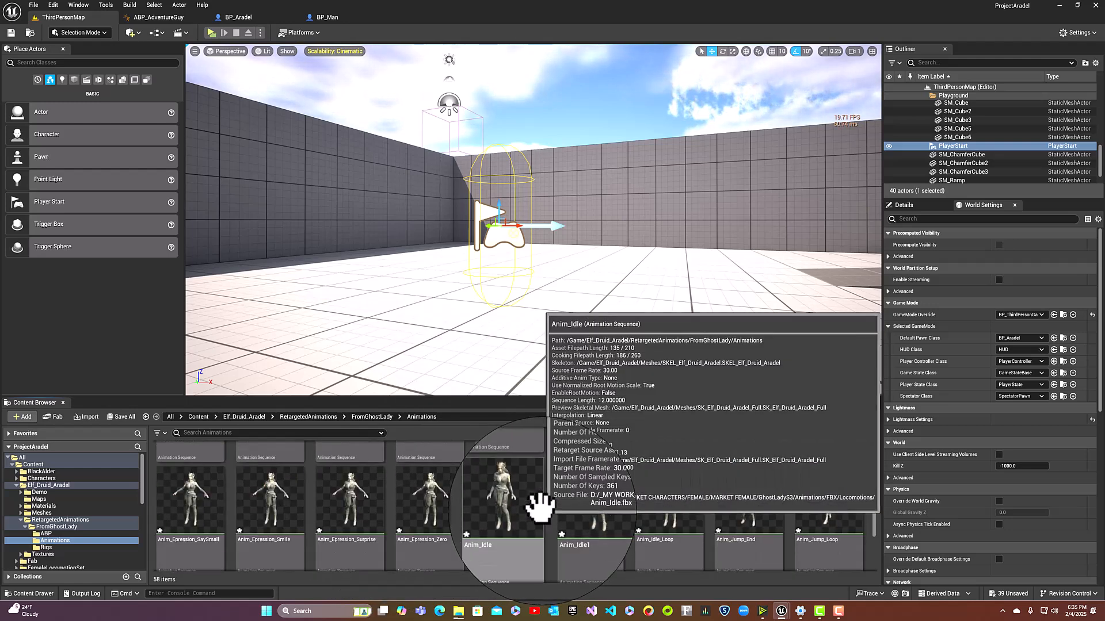
pyautogui.scroll(-1, 540, 506)
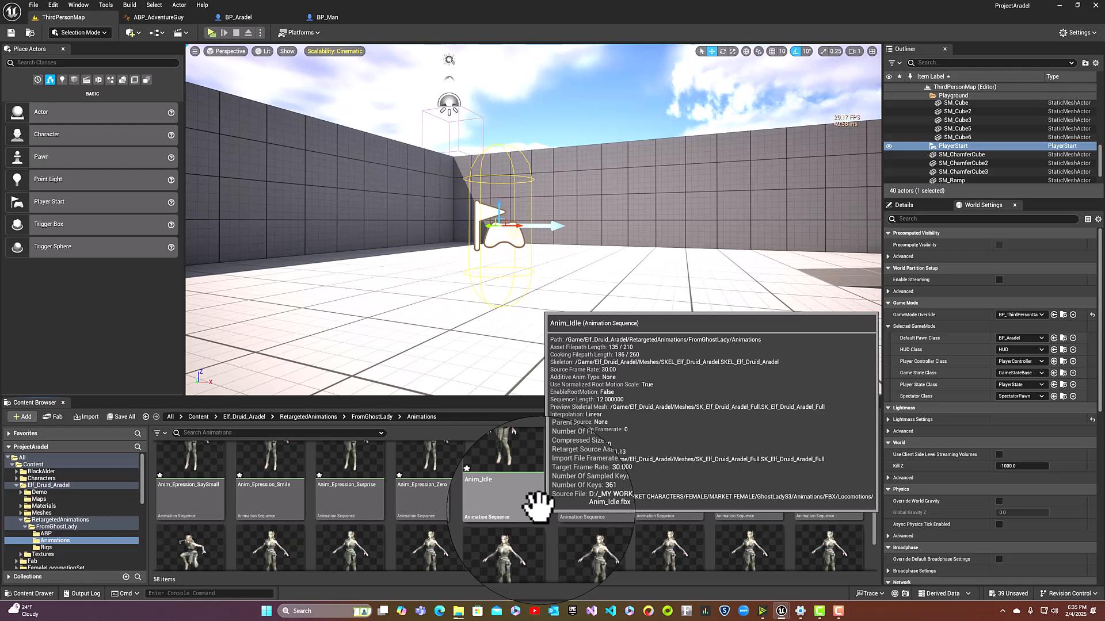
pyautogui.scroll(-1, 538, 505)
pyautogui.scroll(-1, 538, 506)
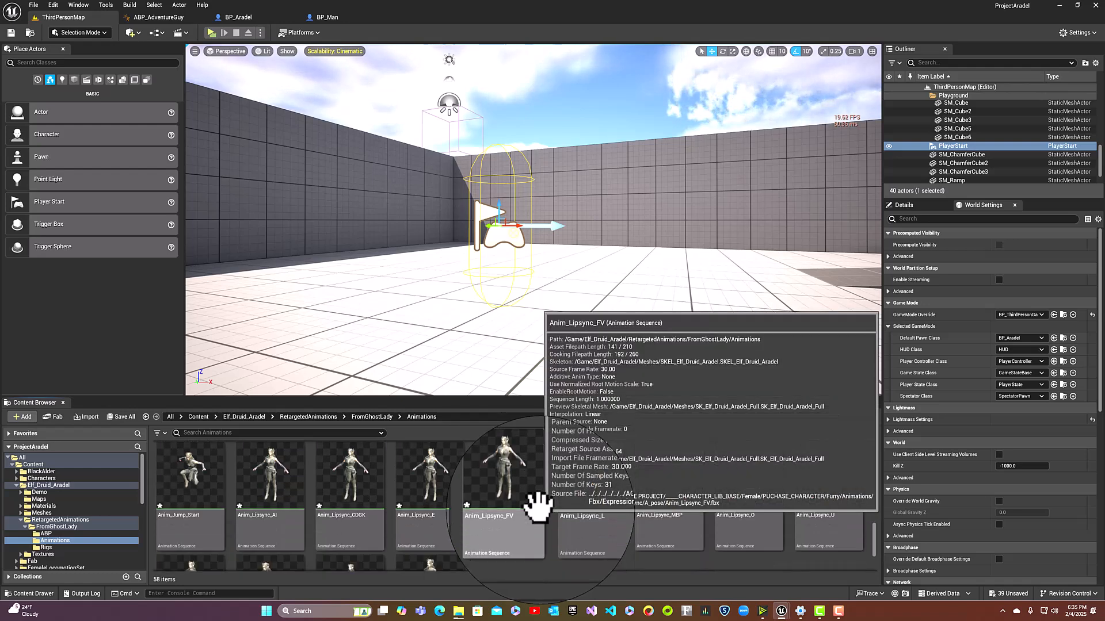
pyautogui.scroll(-2, 539, 507)
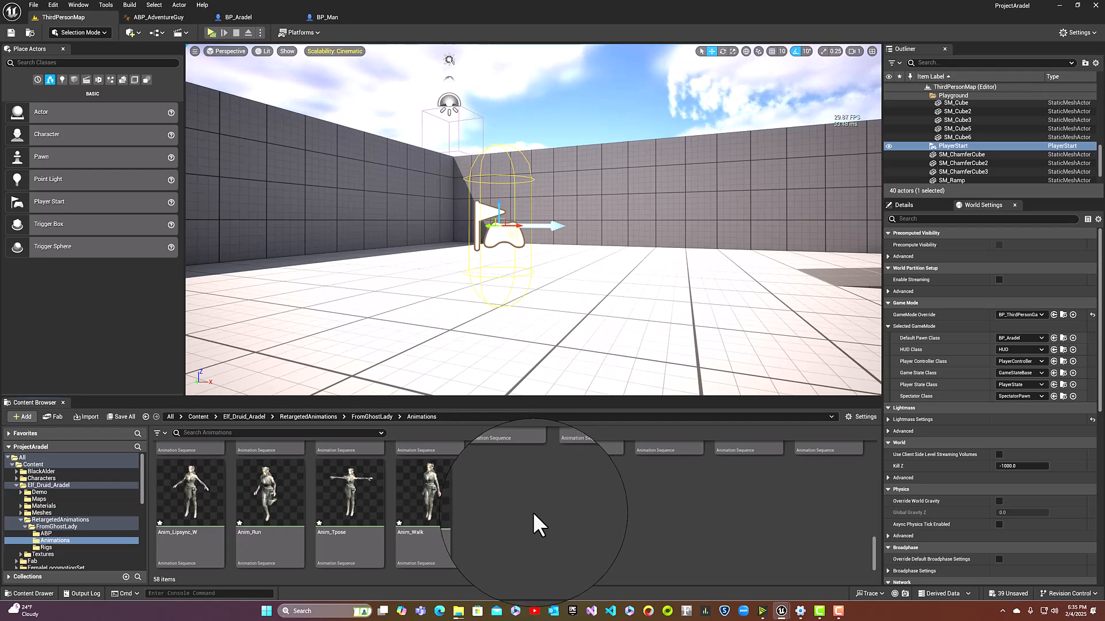
pyautogui.scroll(4, 535, 511)
pyautogui.scroll(3, 532, 506)
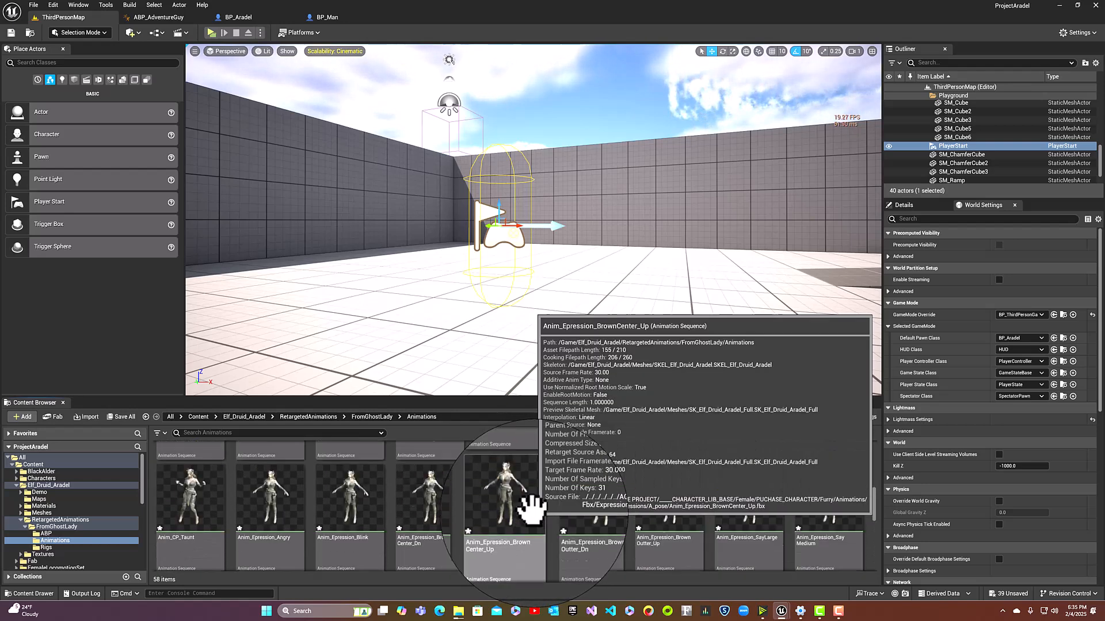
pyautogui.scroll(3, 530, 506)
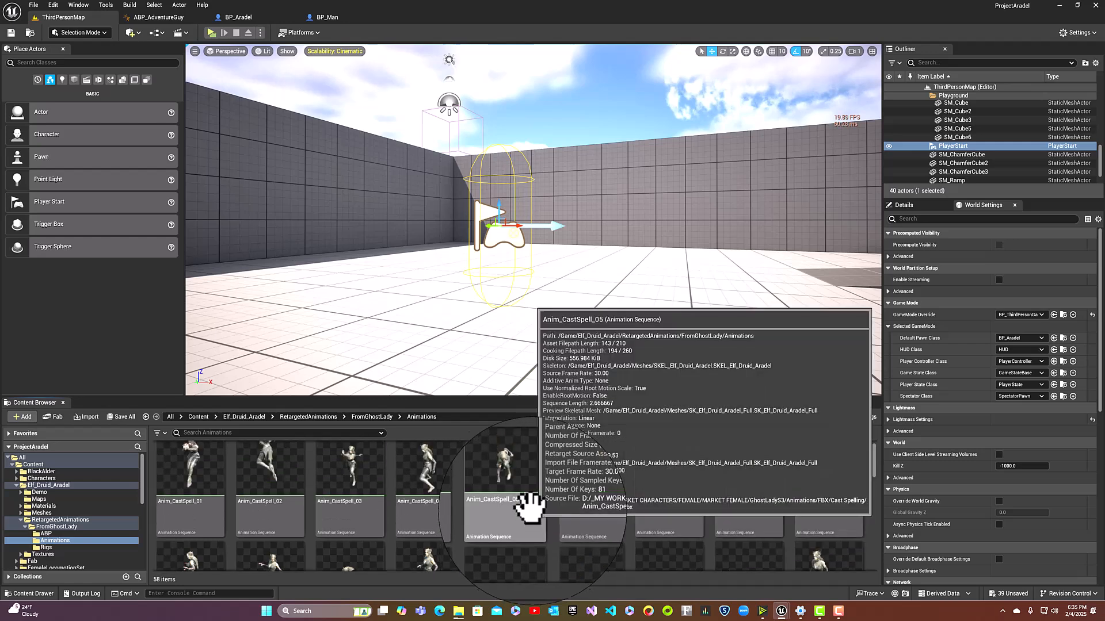
# Open the Female_2D blend space from RetargetedAnimations/FromGhostLady/ABP, examine its sample positions along the Speed axis, and close it
pyautogui.click(251, 417)
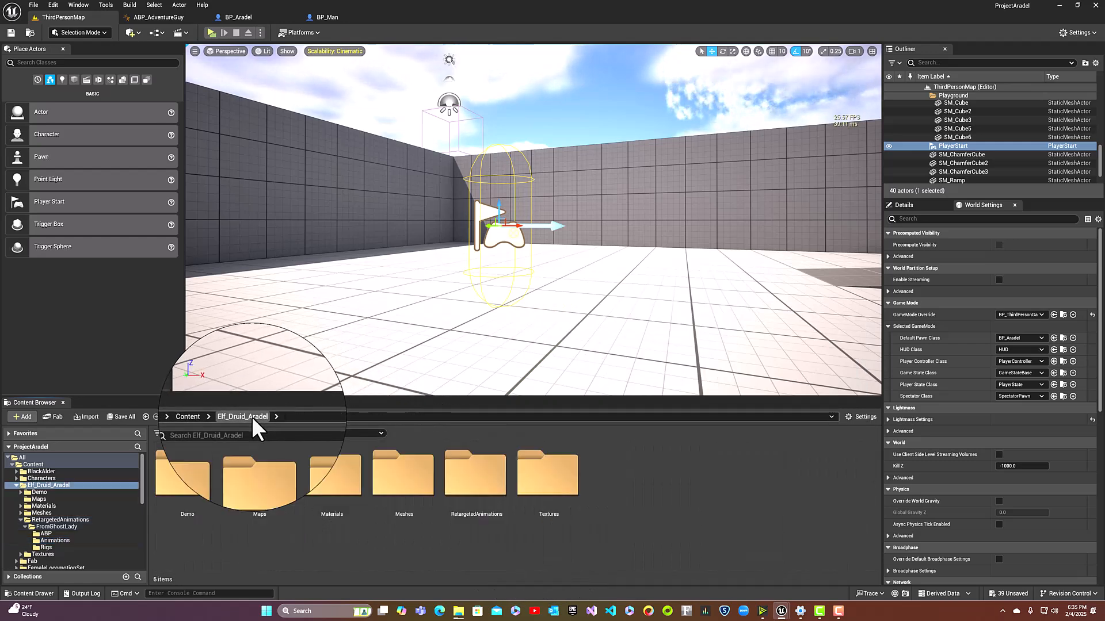
pyautogui.click(463, 480)
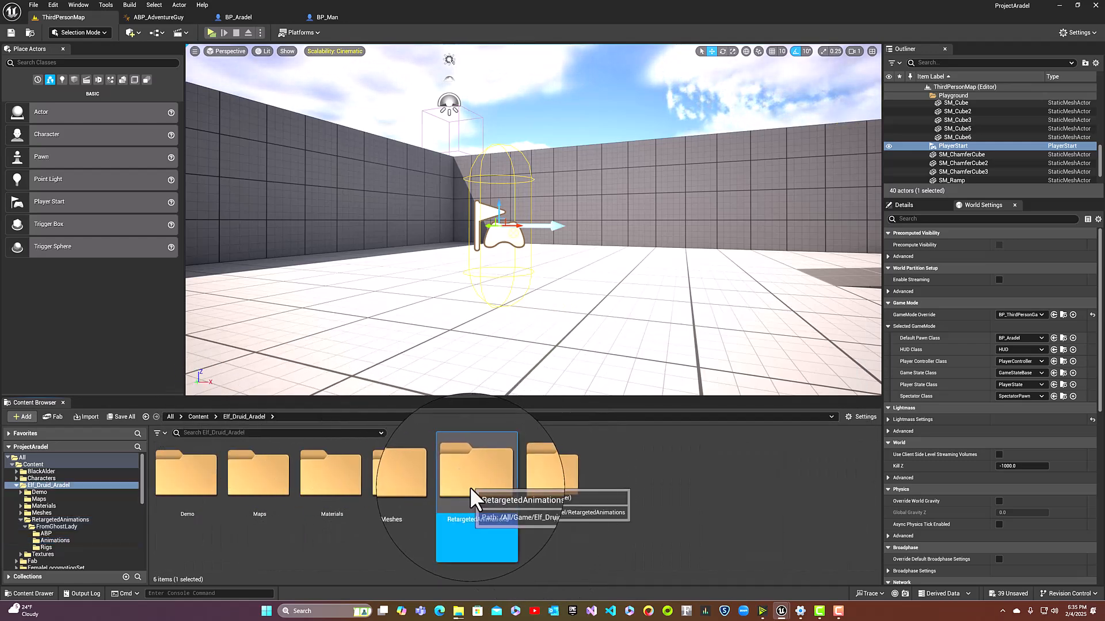
pyautogui.doubleClick(467, 480)
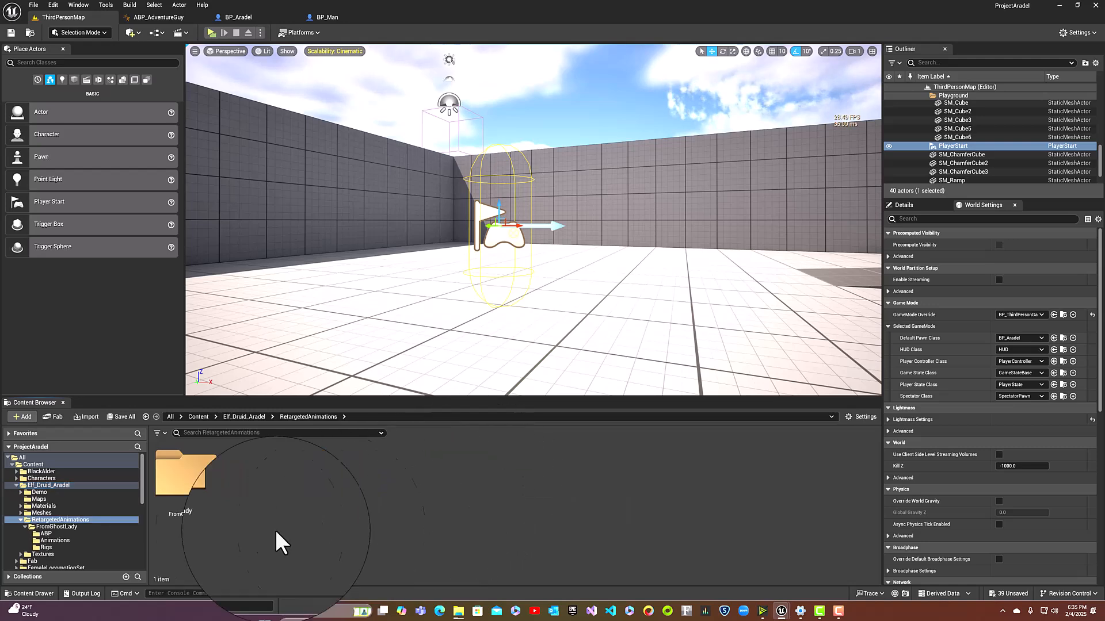
pyautogui.doubleClick(196, 476)
pyautogui.doubleClick(175, 486)
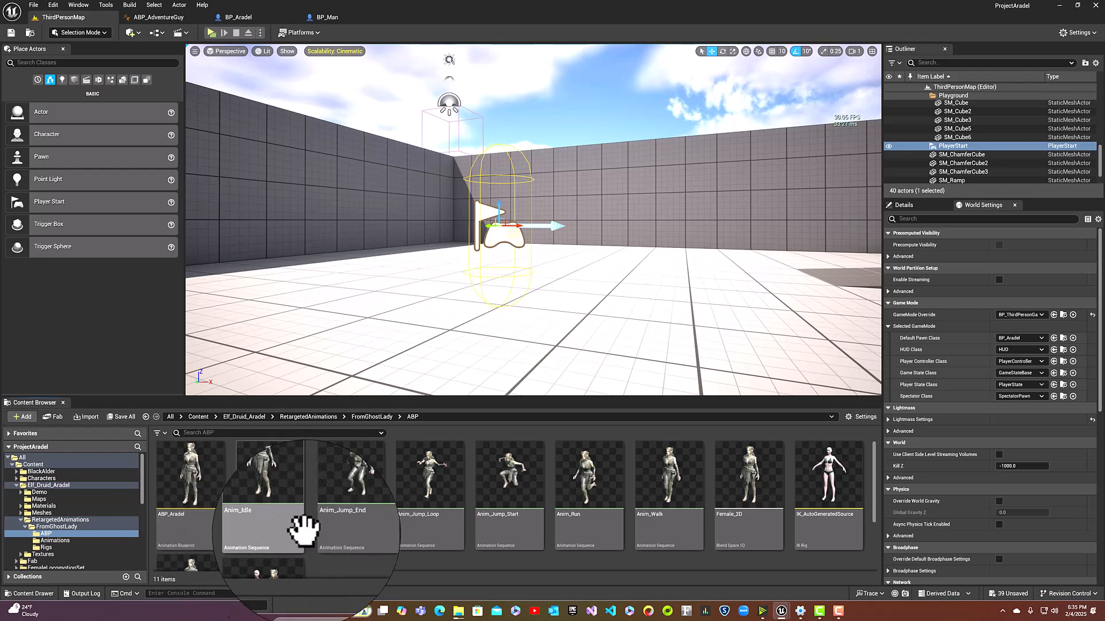
pyautogui.doubleClick(736, 521)
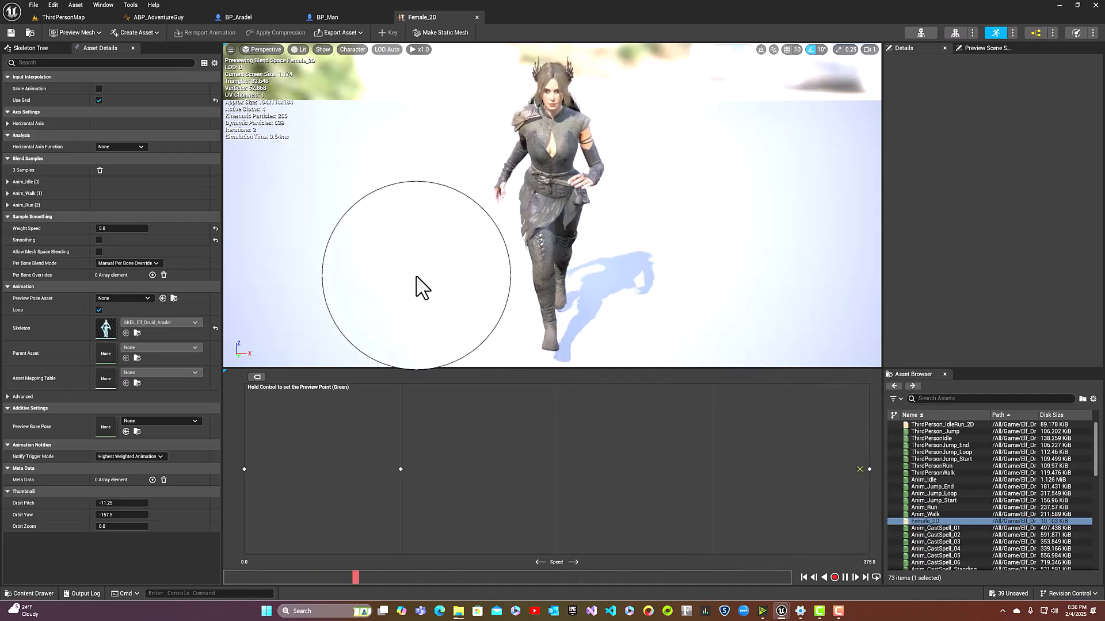
pyautogui.click(479, 19)
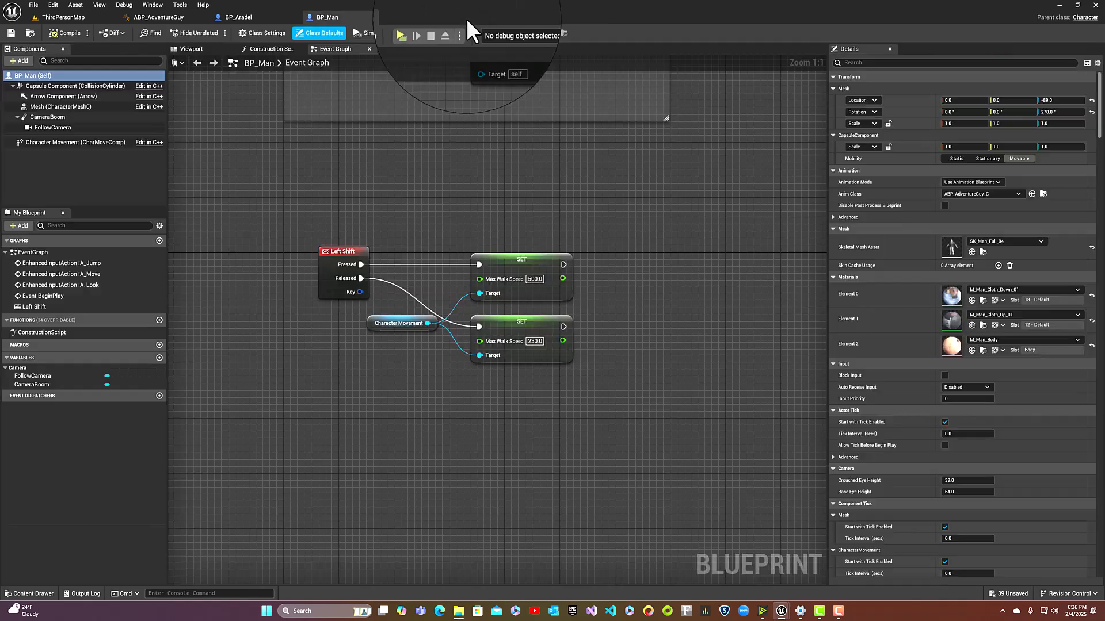
# Set the Character Movement component's Max Walk Speed to 94 cm/s in BP_Aradel, and compile and save the blueprint
pyautogui.click(233, 17)
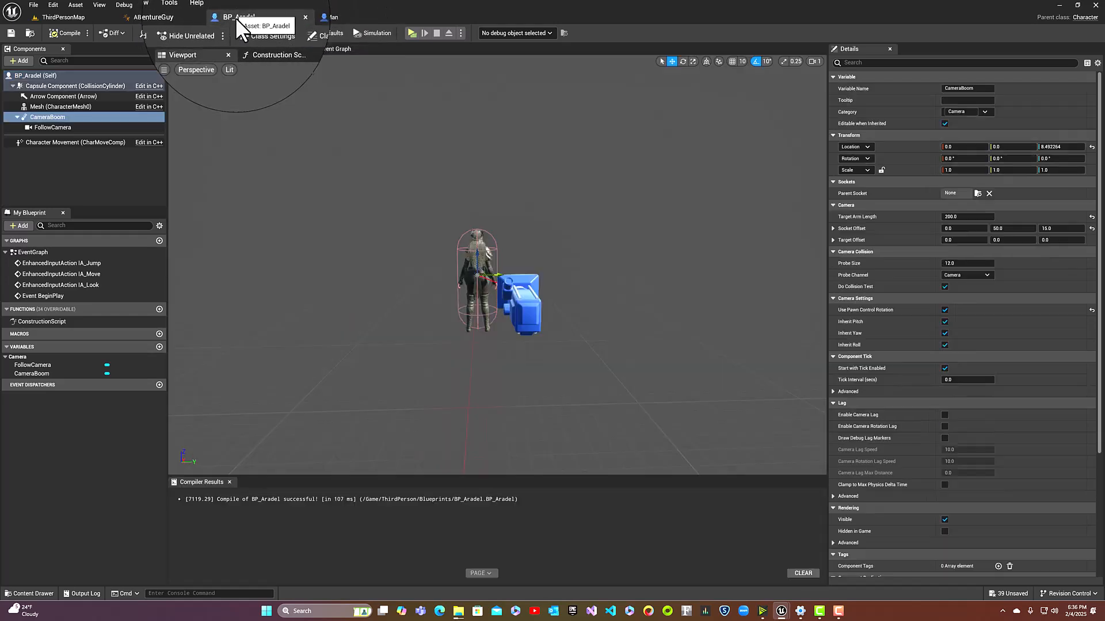
pyautogui.click(52, 143)
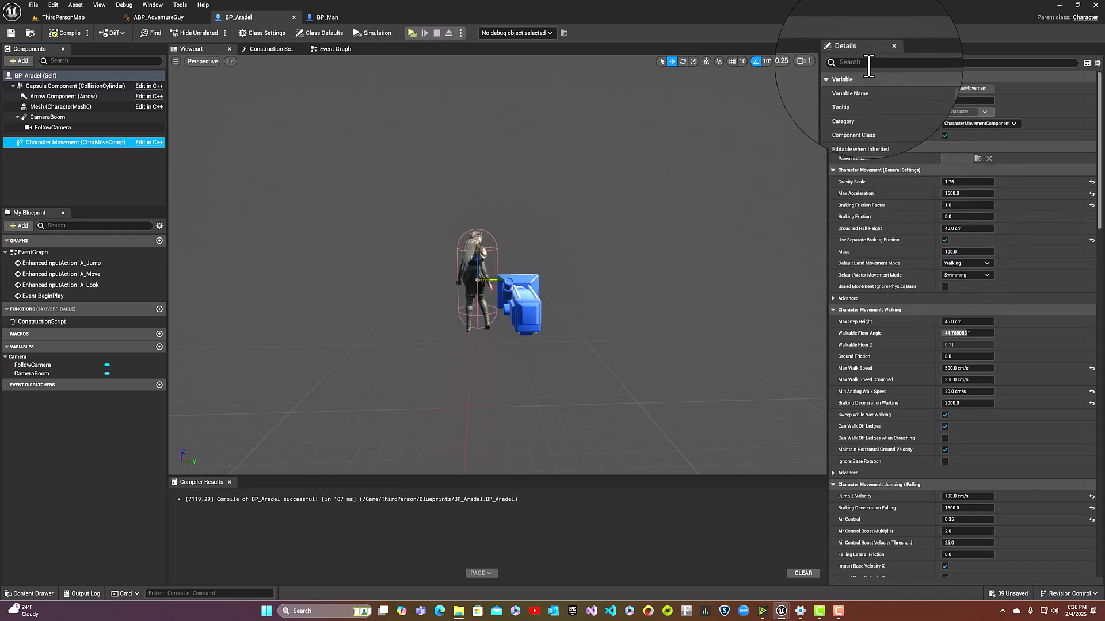
pyautogui.write('ma')
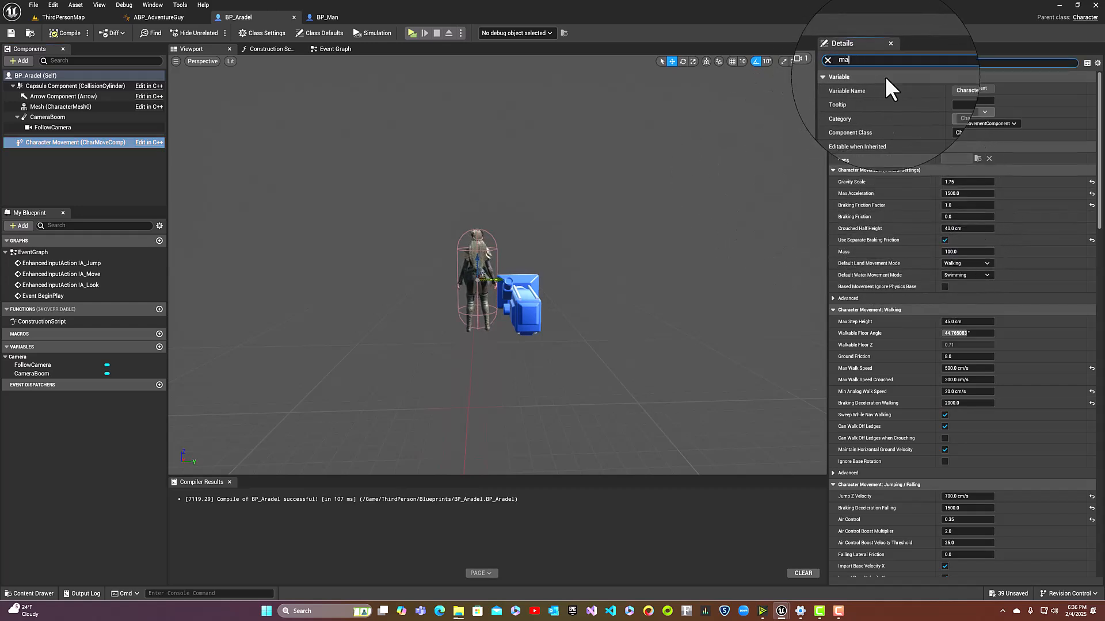
pyautogui.write('x walk')
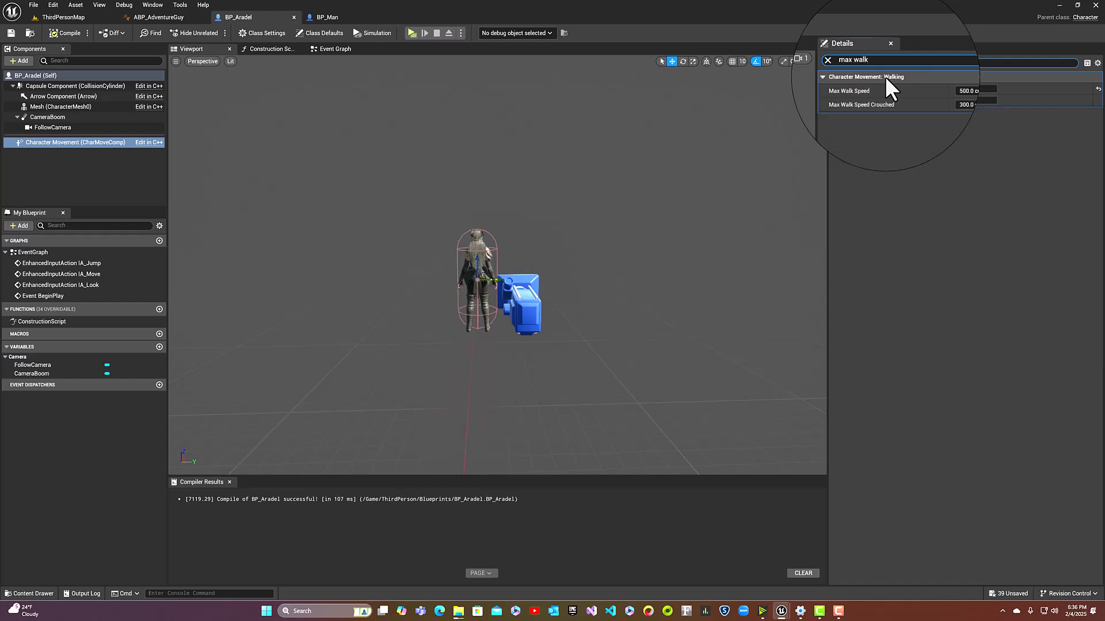
pyautogui.click(951, 89)
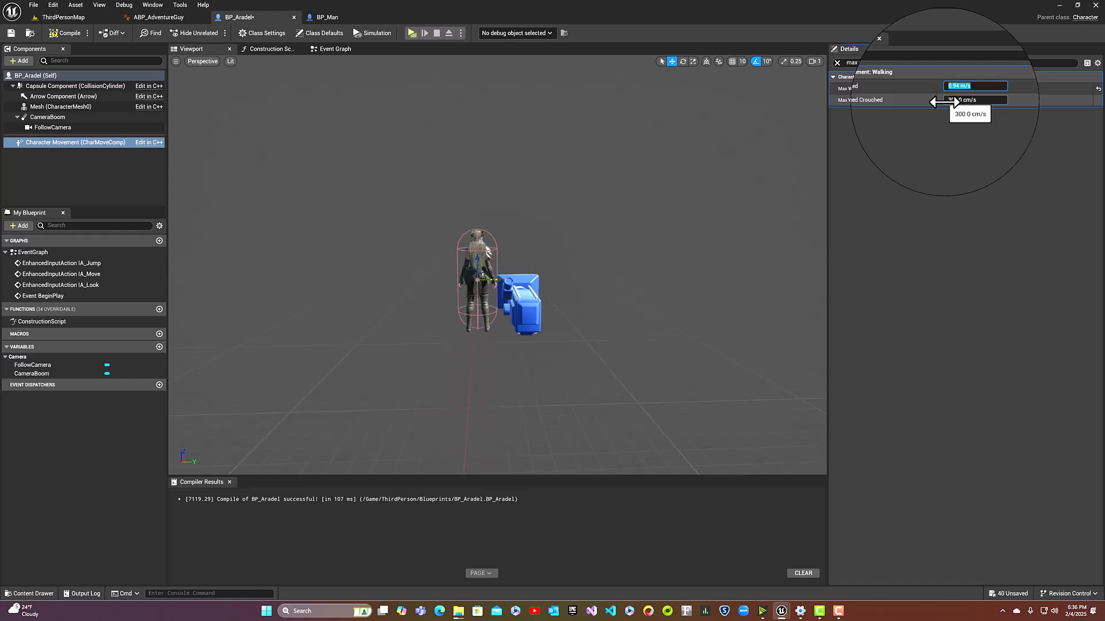
pyautogui.click(56, 33)
pyautogui.click(4, 33)
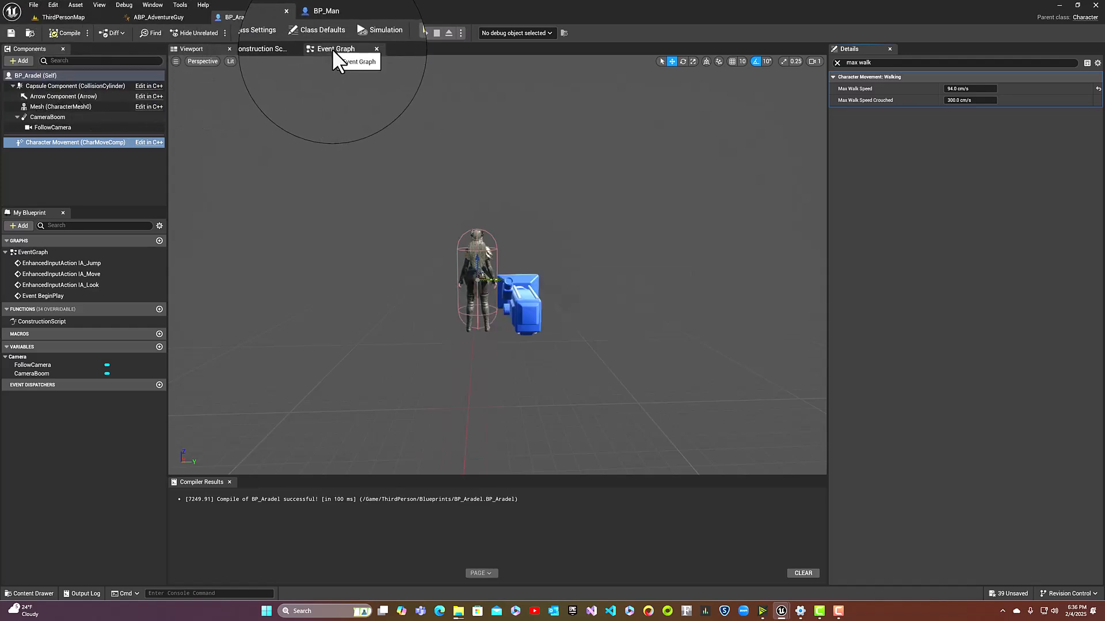
# Add a Left Shift keyboard event to BP_Aradel's Event Graph, below the Jump Input comment group
pyautogui.click(332, 48)
pyautogui.scroll(-6, 500, 327)
pyautogui.scroll(3, 572, 266)
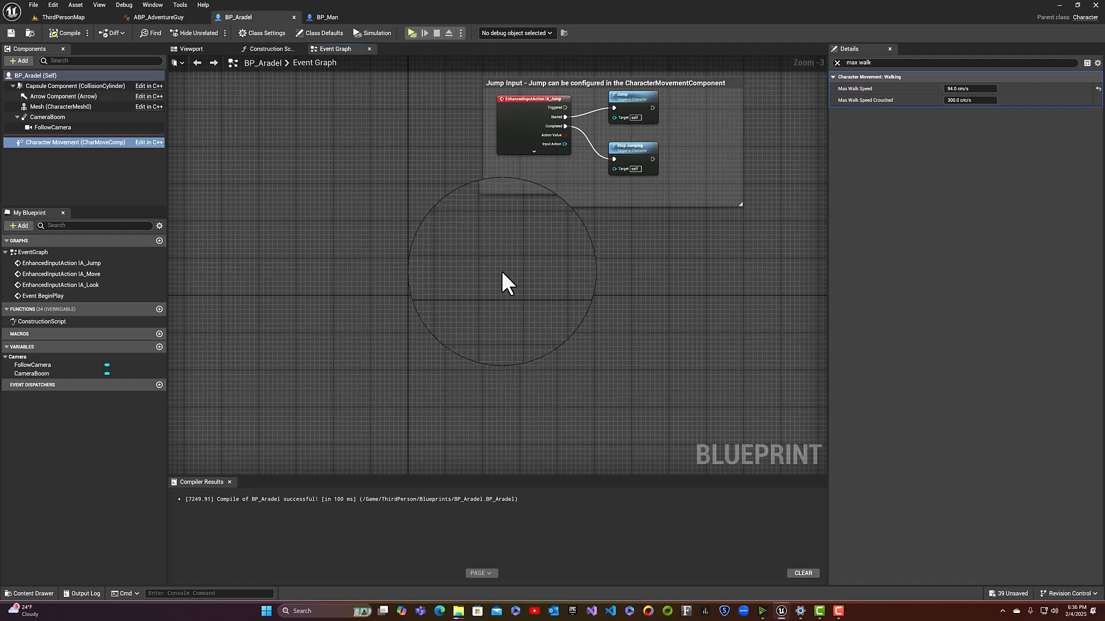
pyautogui.rightClick(502, 271)
pyautogui.write('l')
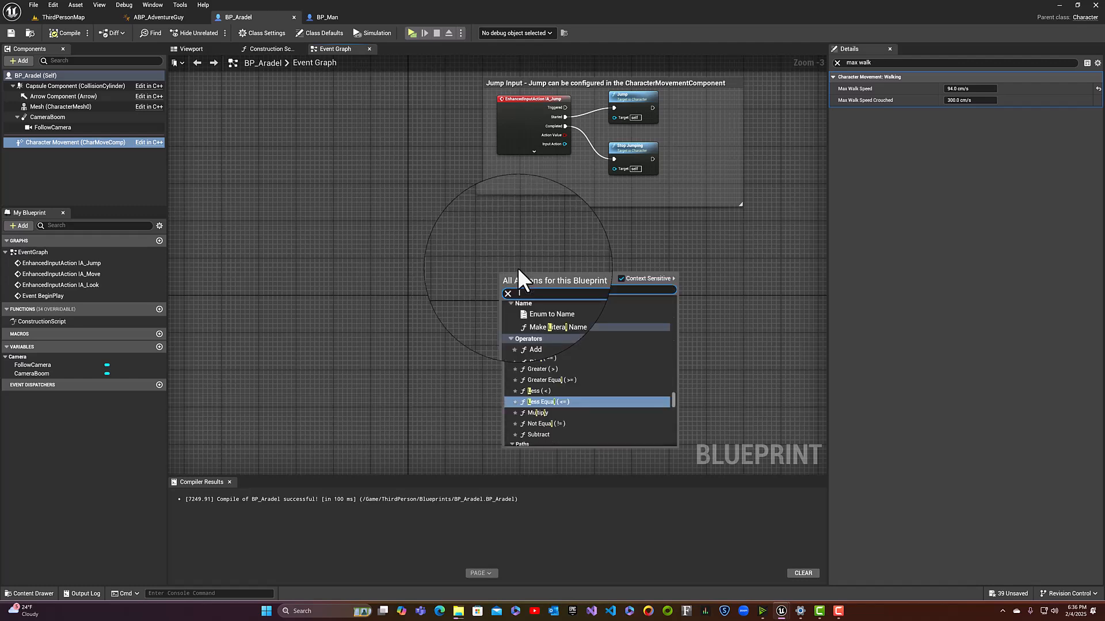
pyautogui.write('eft')
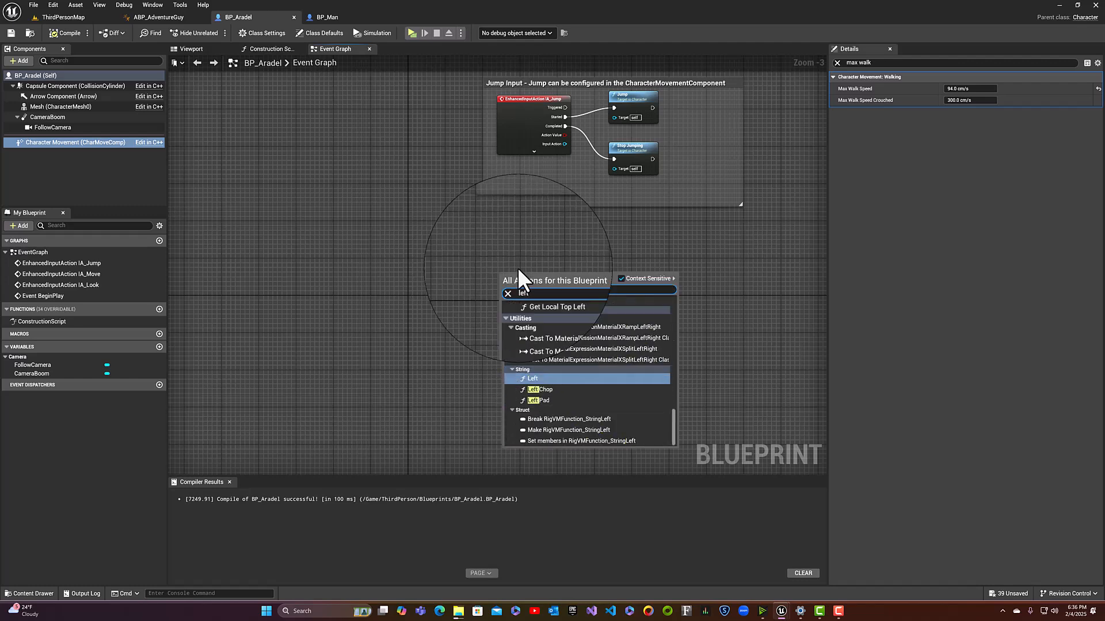
pyautogui.write(' shift')
pyautogui.press('Return')
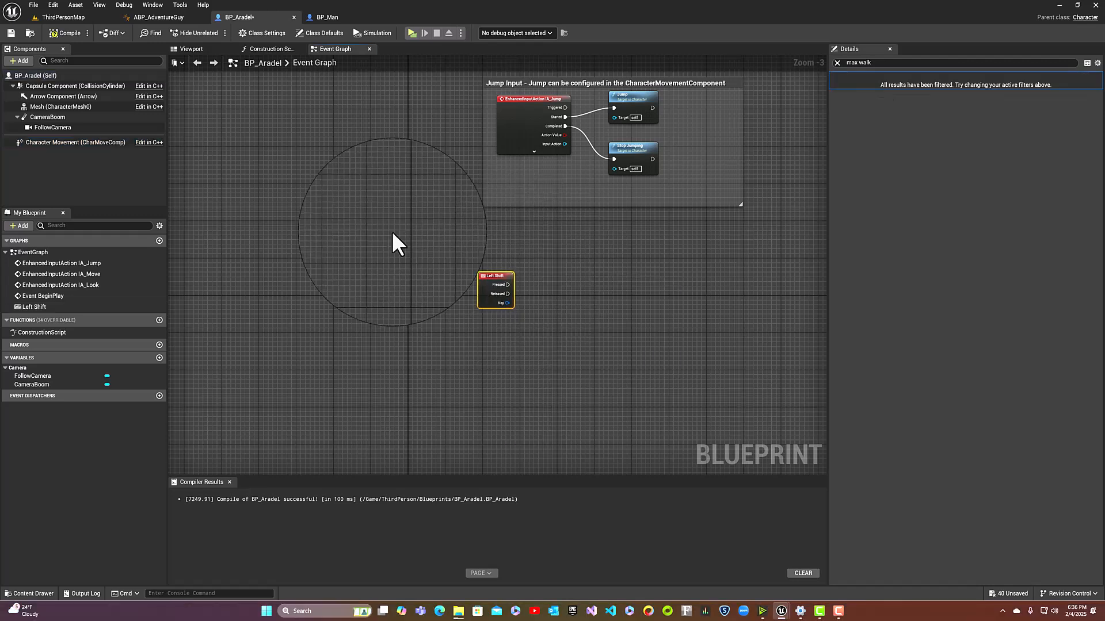
# Add a Character Movement reference beside the Left Shift event and create a Set Max Walk Speed node targeting it
pyautogui.moveTo(95, 144); pyautogui.dragTo(591, 265)
pyautogui.write('set max')
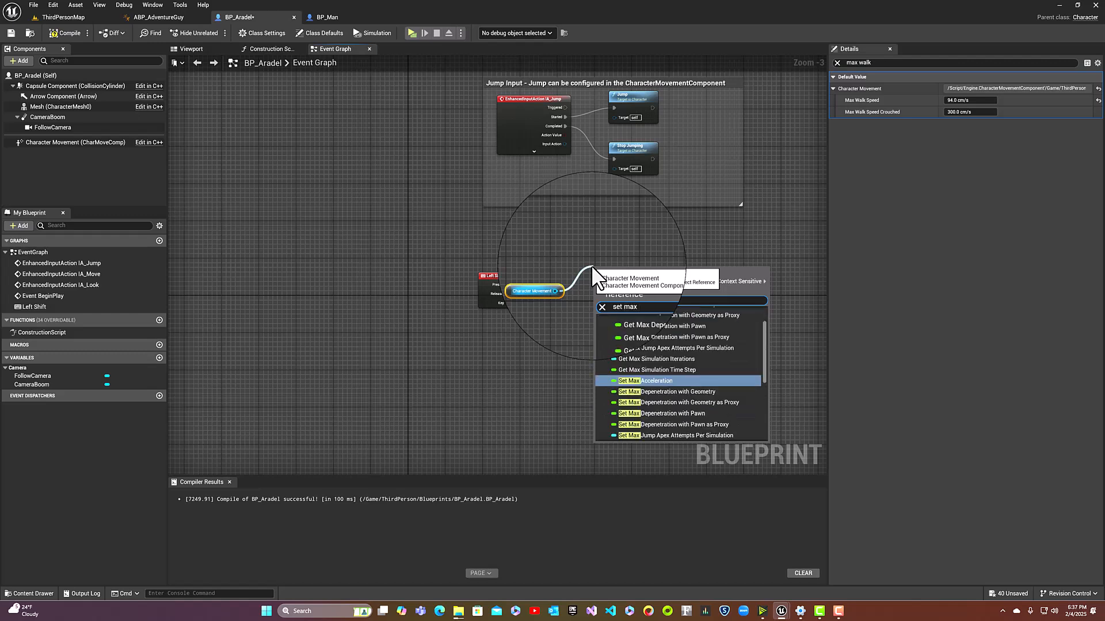
pyautogui.write(' walk speed')
pyautogui.press('Return')
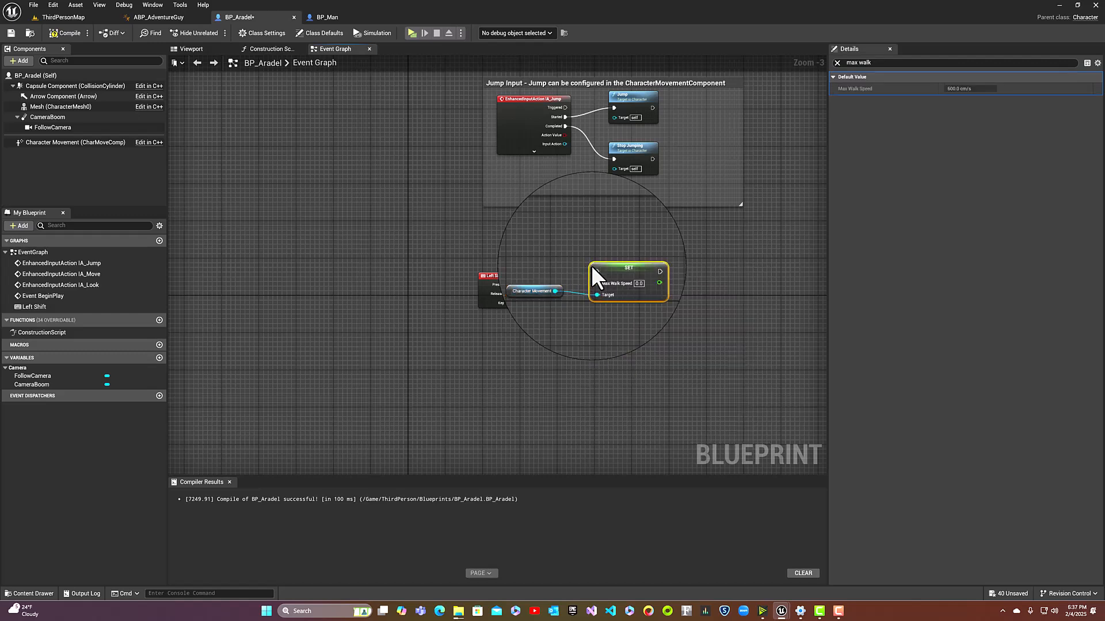
# Connect Left Shift's Pressed output to the Set Max Walk Speed node and set its speed to 375
pyautogui.click(531, 284)
pyautogui.moveTo(509, 285); pyautogui.dragTo(596, 275)
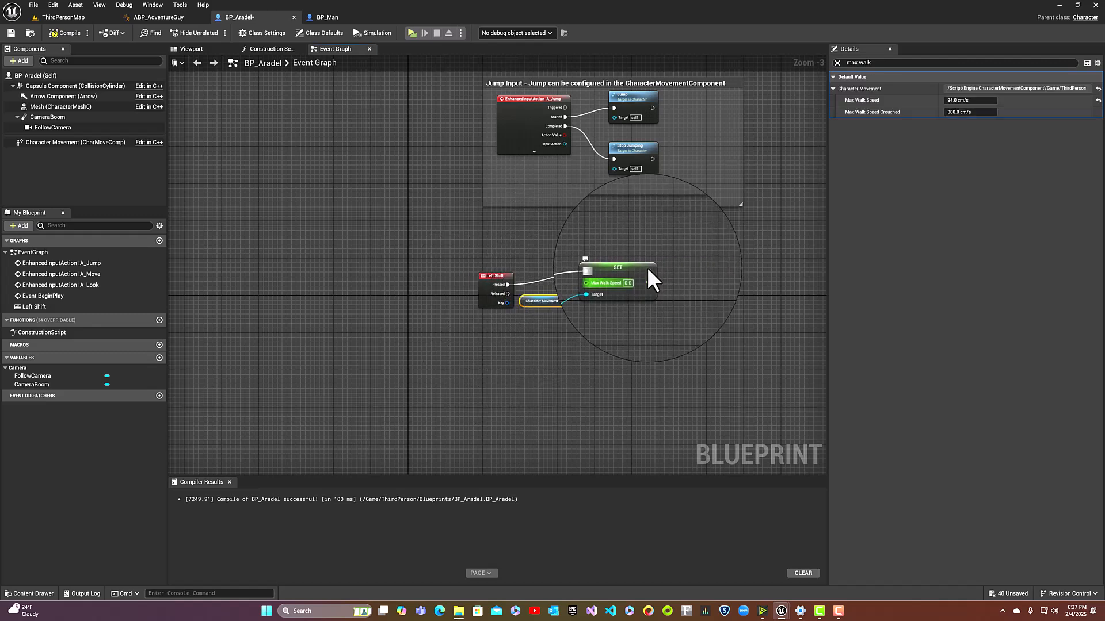
pyautogui.write('3')
pyautogui.press('Return')
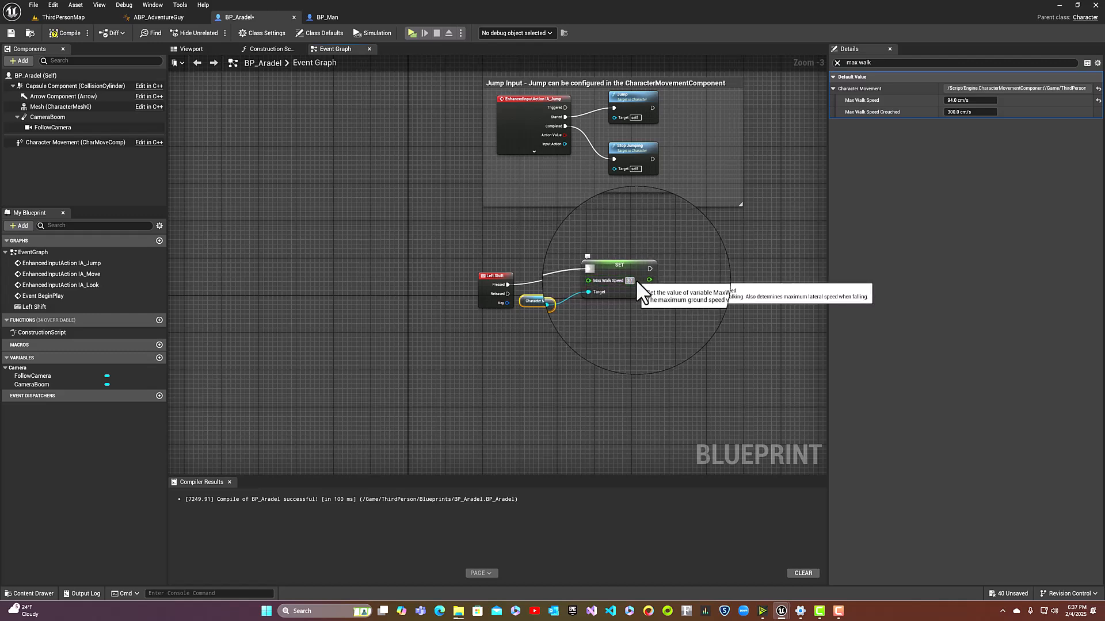
pyautogui.write('75')
pyautogui.press('Return')
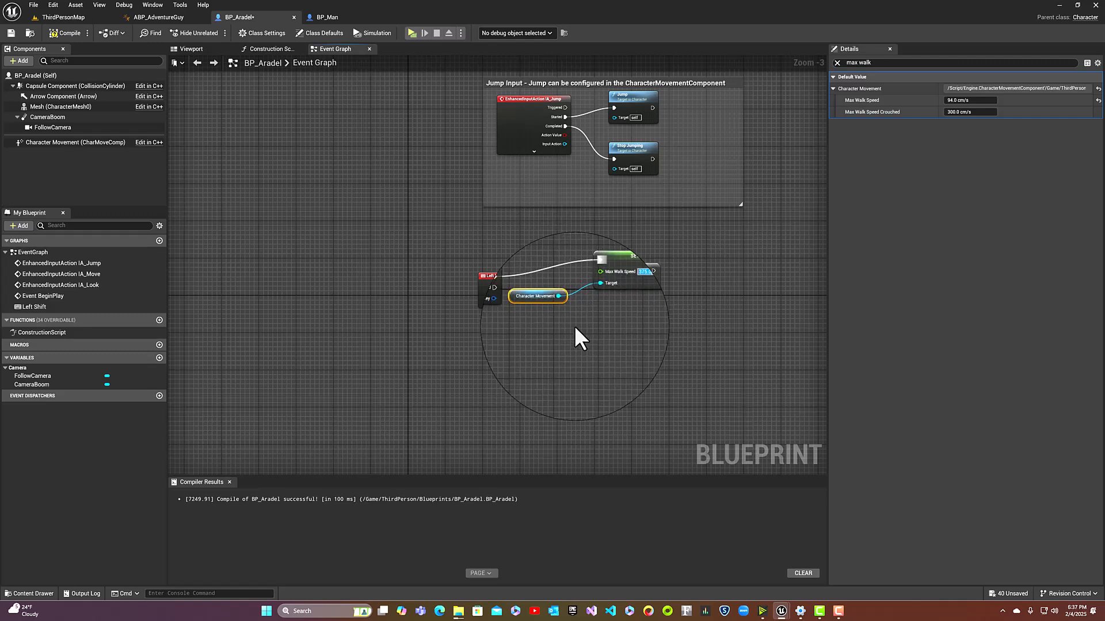
pyautogui.moveTo(558, 298); pyautogui.dragTo(552, 296)
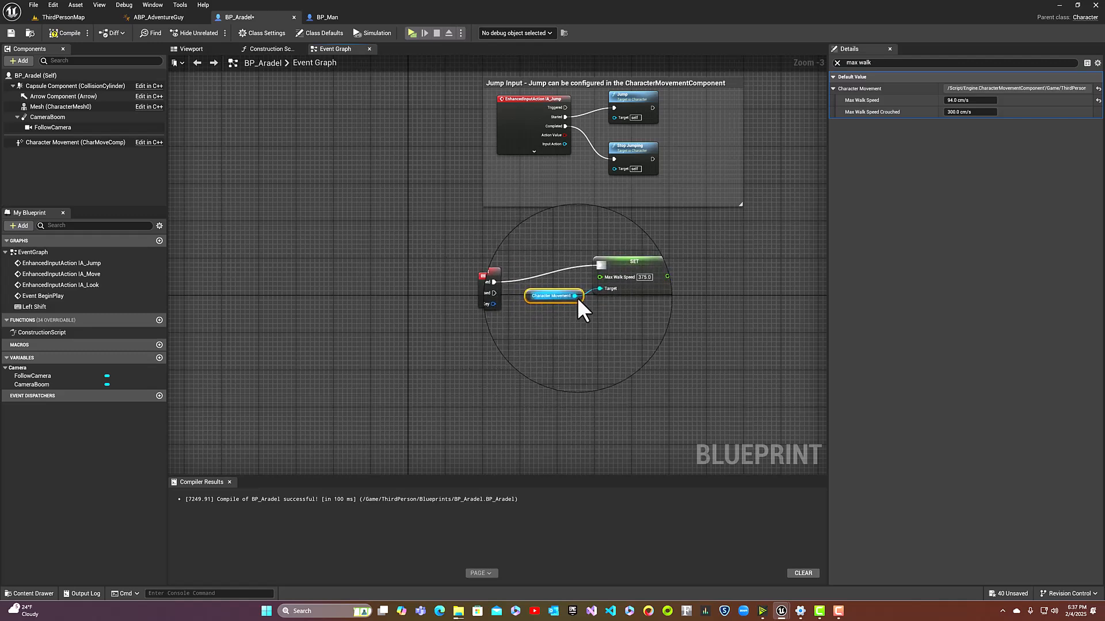
# Add a second Set Max Walk Speed node from the Character Movement reference, below the first, with a value of 94
pyautogui.moveTo(578, 295); pyautogui.dragTo(605, 319)
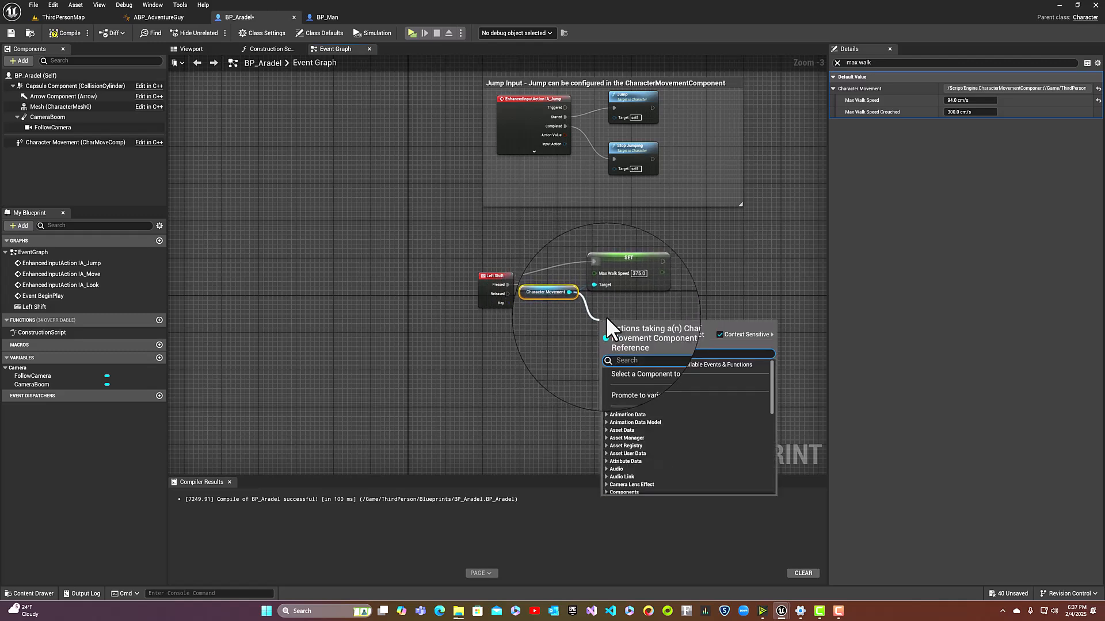
pyautogui.write('set max')
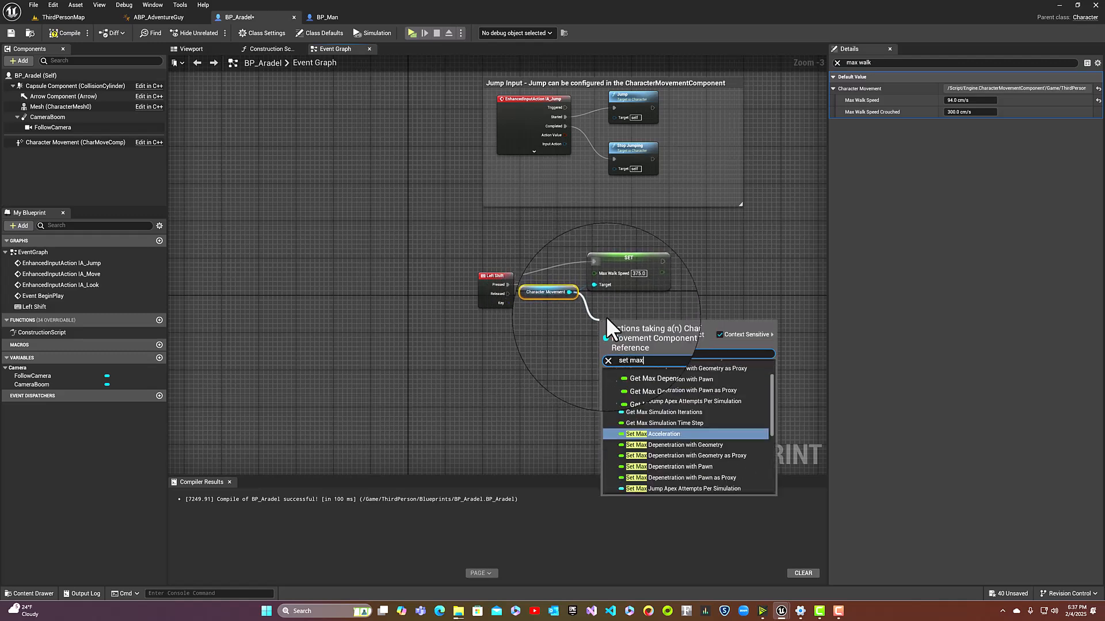
pyautogui.write(' walk')
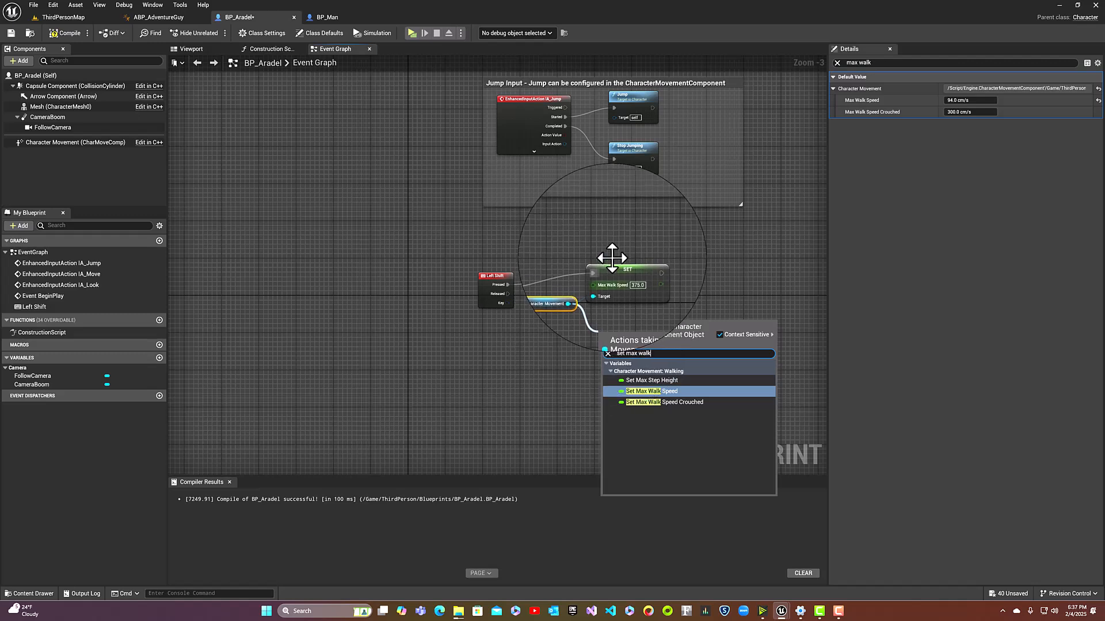
pyautogui.click(665, 390)
pyautogui.click(641, 336)
pyautogui.write('94')
pyautogui.press('Return')
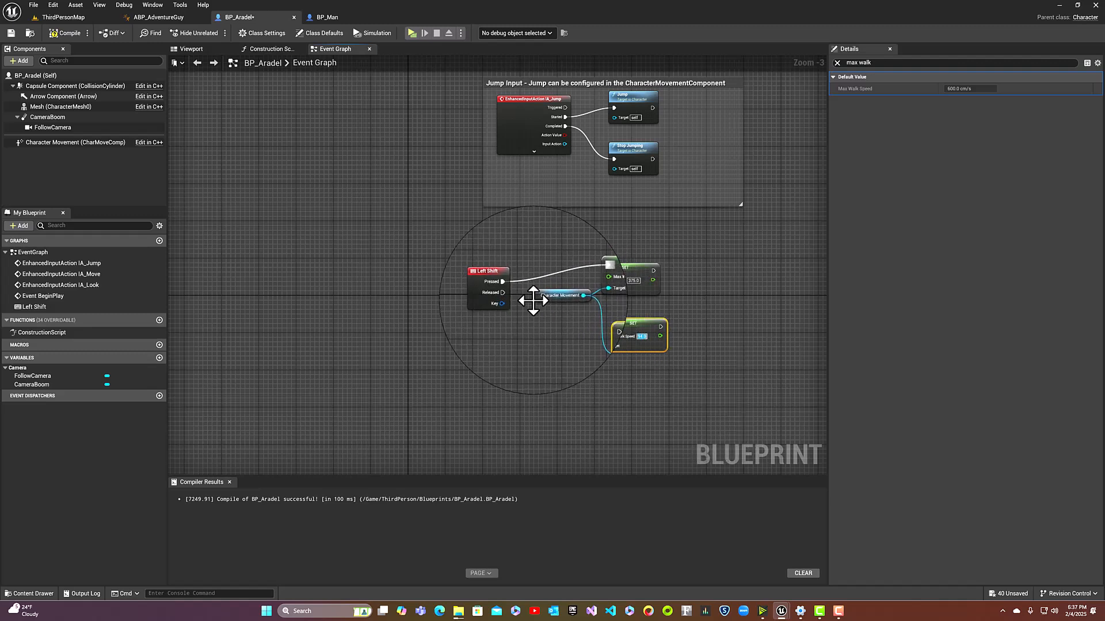
# Connect Left Shift's Released output to the second Set Max Walk Speed node, and compile and save BP_Aradel
pyautogui.moveTo(553, 316); pyautogui.dragTo(605, 329)
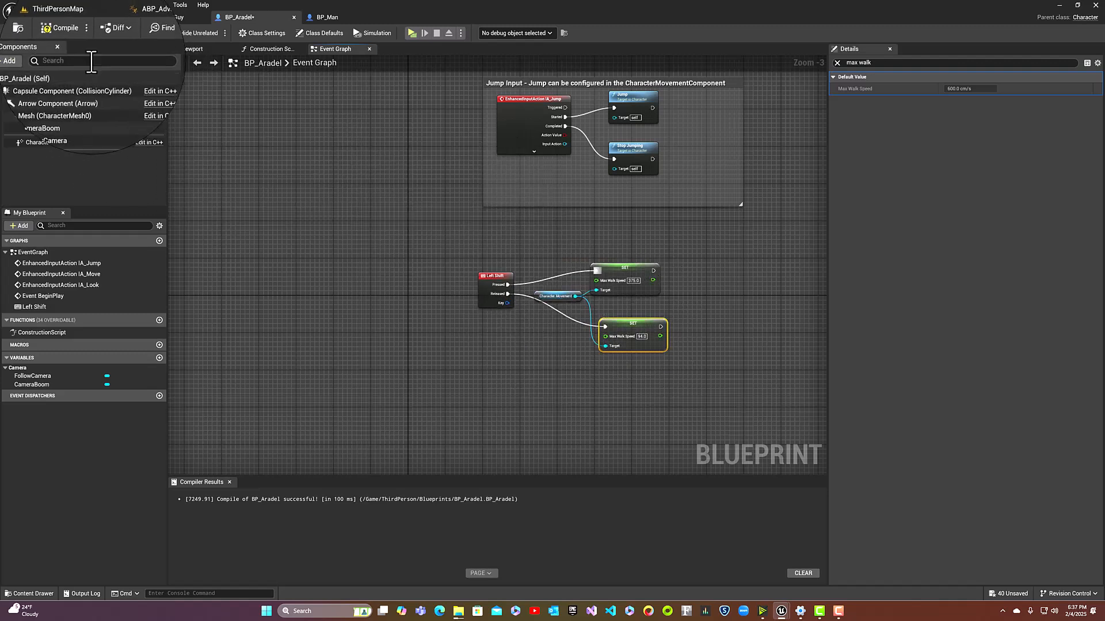
pyautogui.click(65, 35)
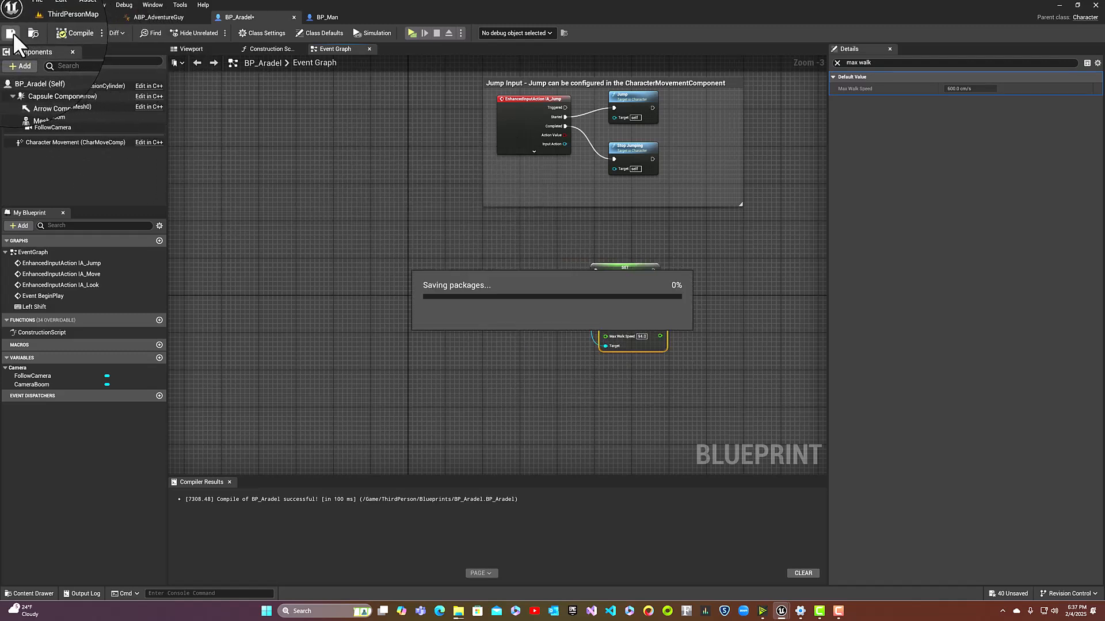
pyautogui.click(11, 32)
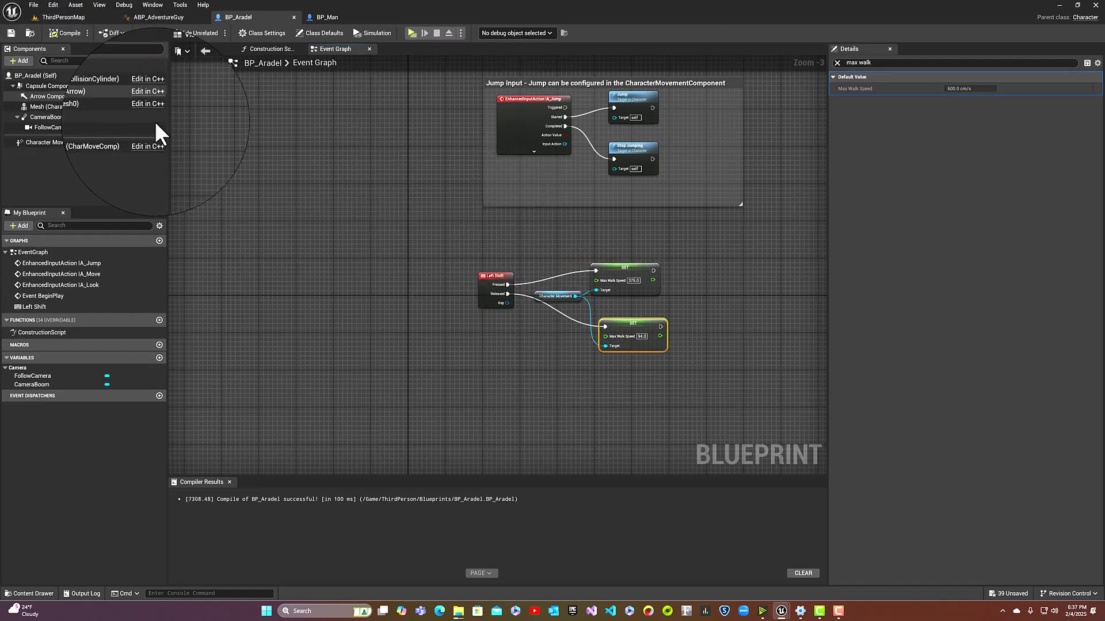
# Play-test BP_Aradel in ThirdPersonMap, trying out walking, running and jumping, and end the preview
pyautogui.click(62, 18)
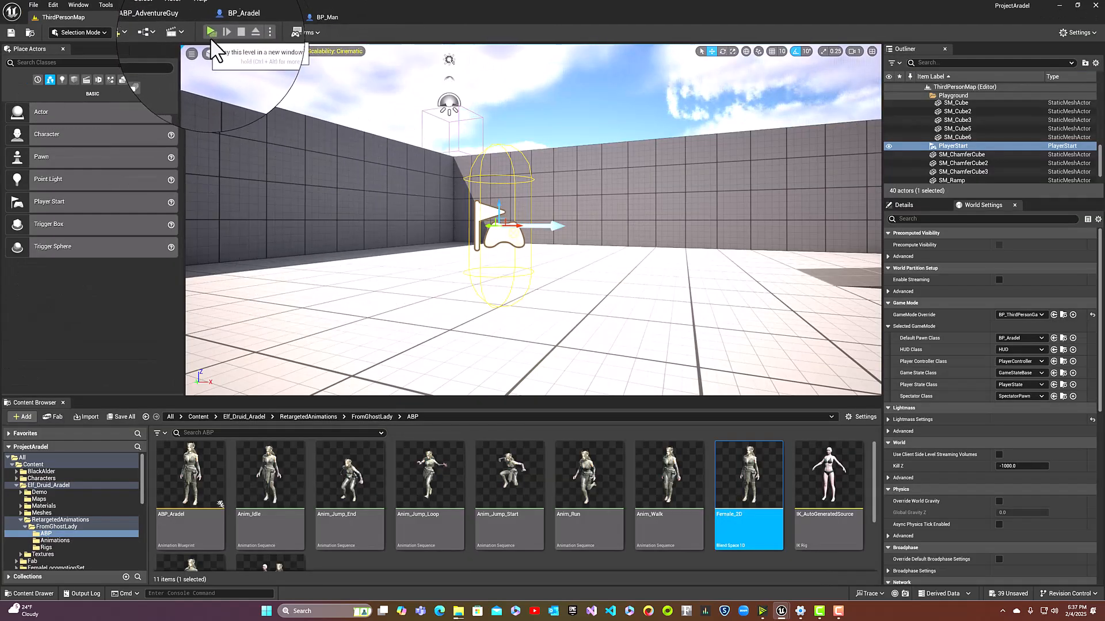
pyautogui.press('w')
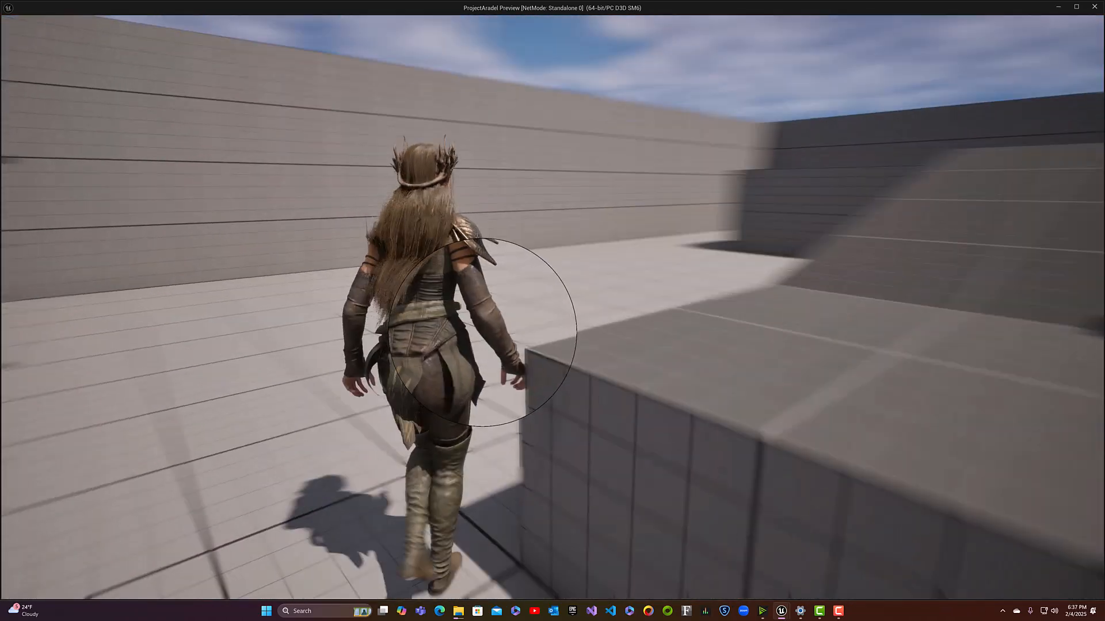
pyautogui.press('space')
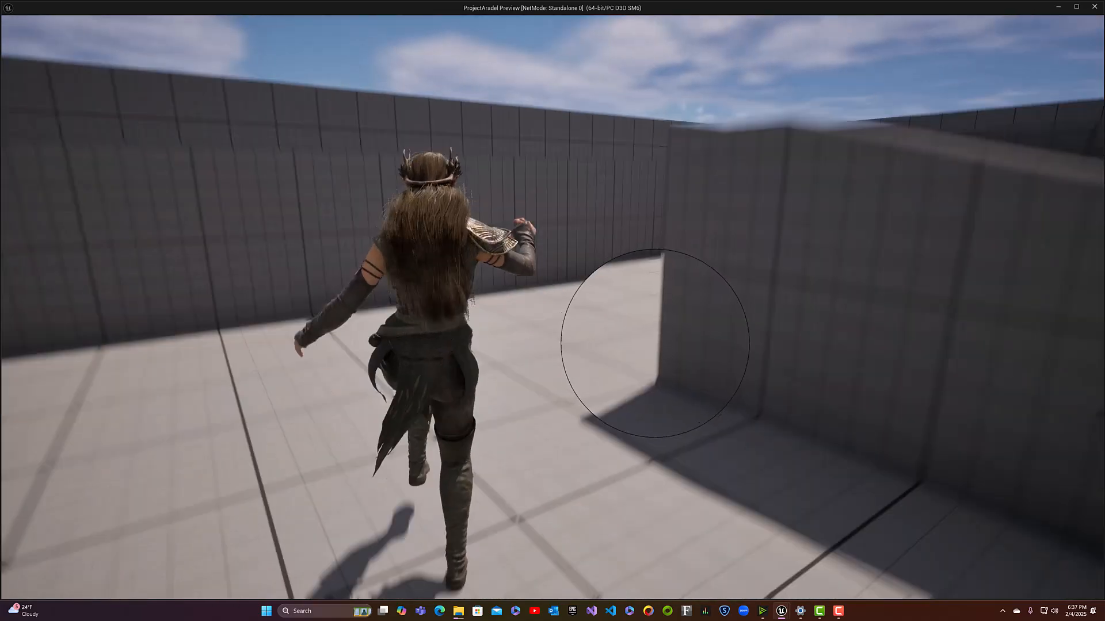
pyautogui.press('w')
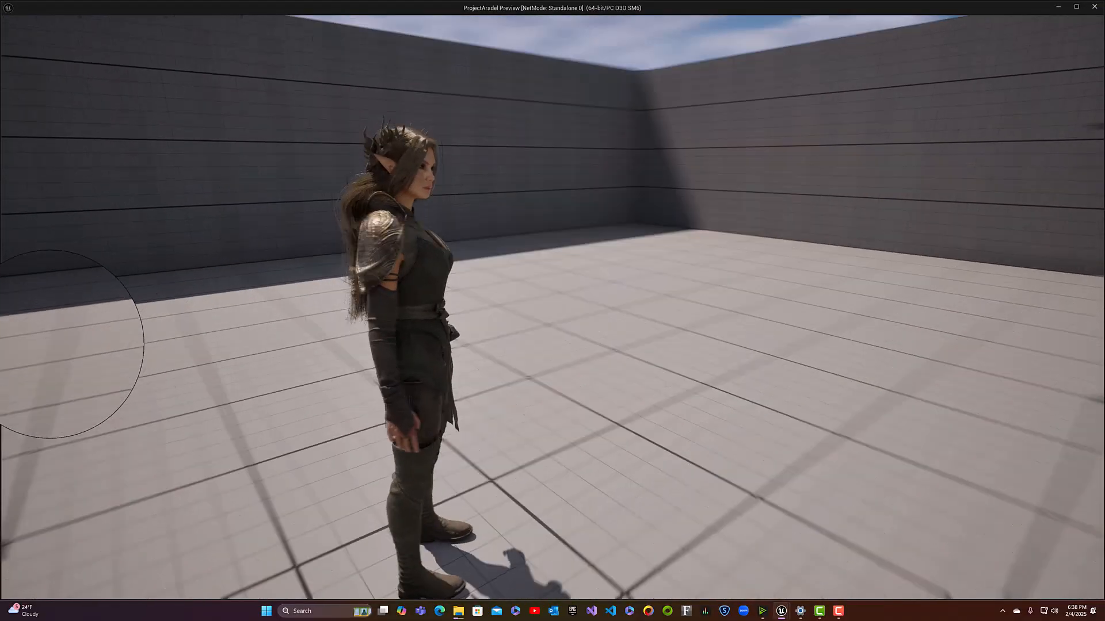
pyautogui.press('Escape')
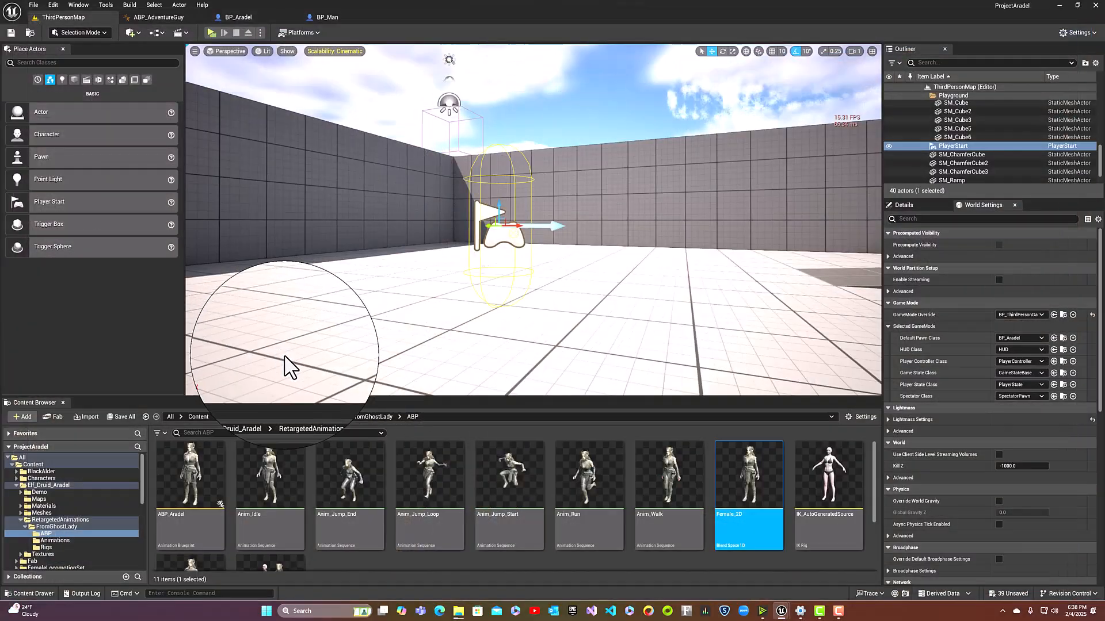
# Assign BP_Man from the ThirdPerson Blueprints folder as the game mode's Default Pawn Class
pyautogui.click(194, 418)
pyautogui.doubleClick(827, 460)
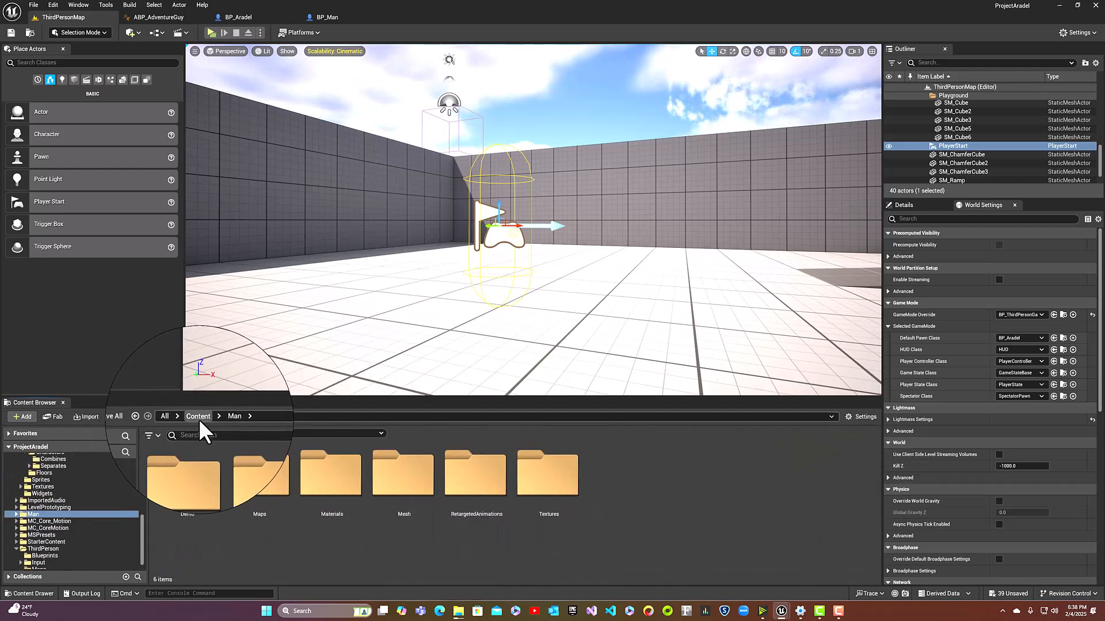
pyautogui.click(198, 417)
pyautogui.scroll(-3, 671, 548)
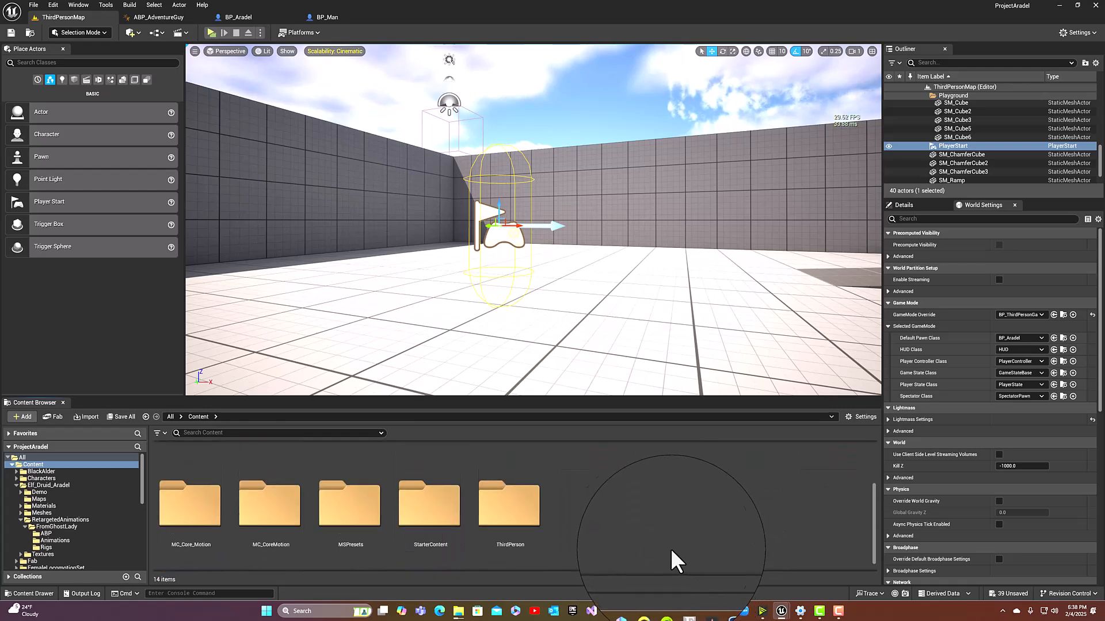
pyautogui.doubleClick(509, 497)
pyautogui.doubleClick(173, 489)
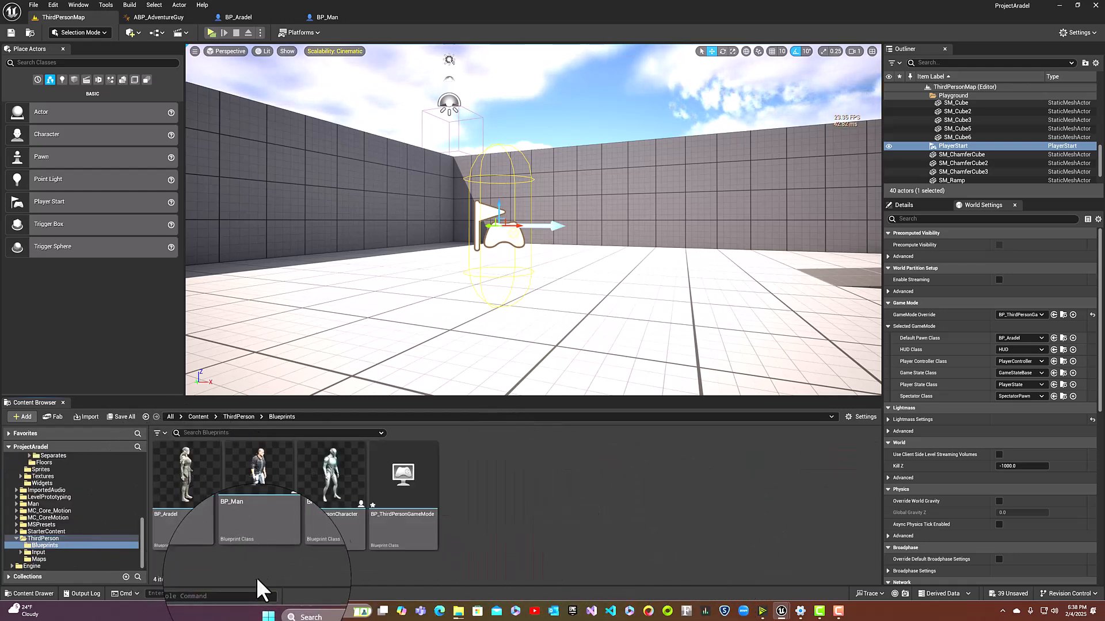
pyautogui.click(247, 527)
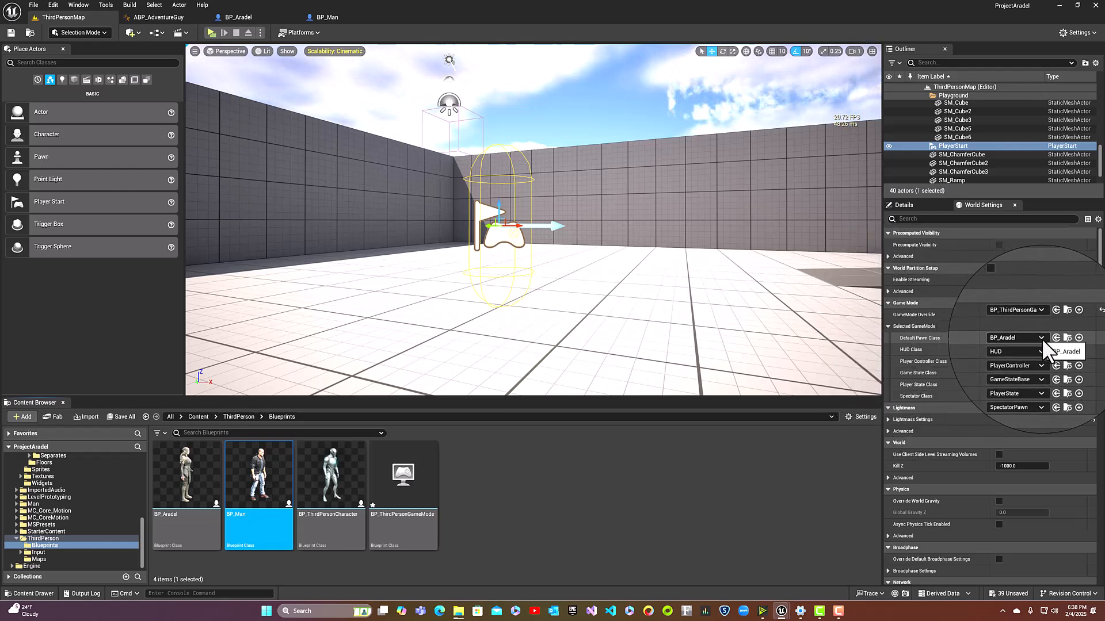
pyautogui.click(1055, 338)
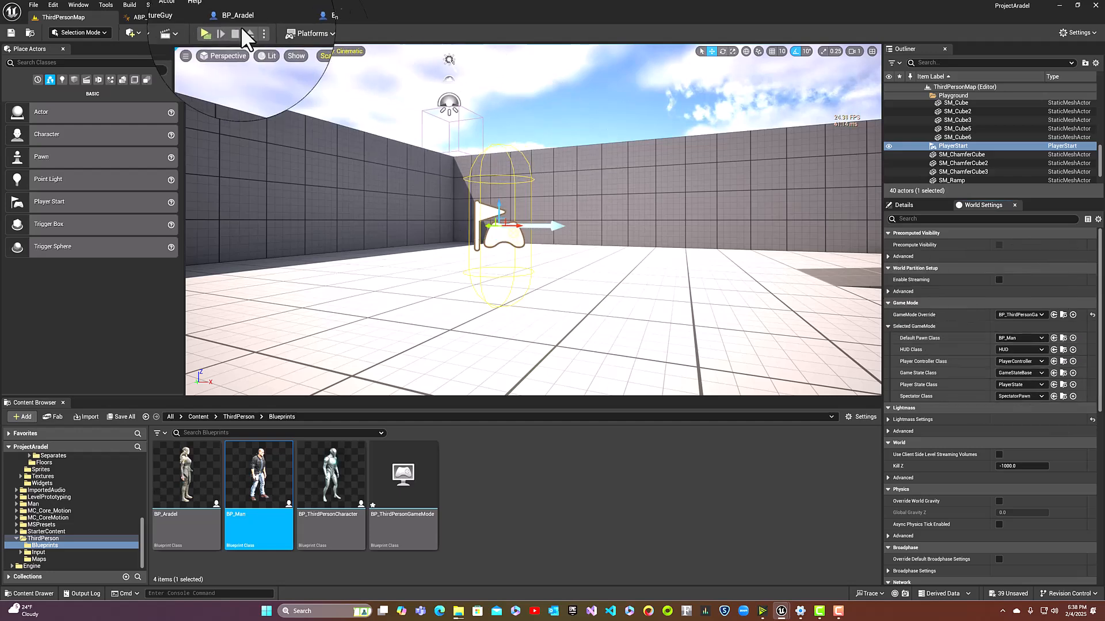
# Play-test BP_Man in the level, trying out walking, Left Shift running, jumping and turning, and end the preview
pyautogui.click(212, 33)
pyautogui.press('w')
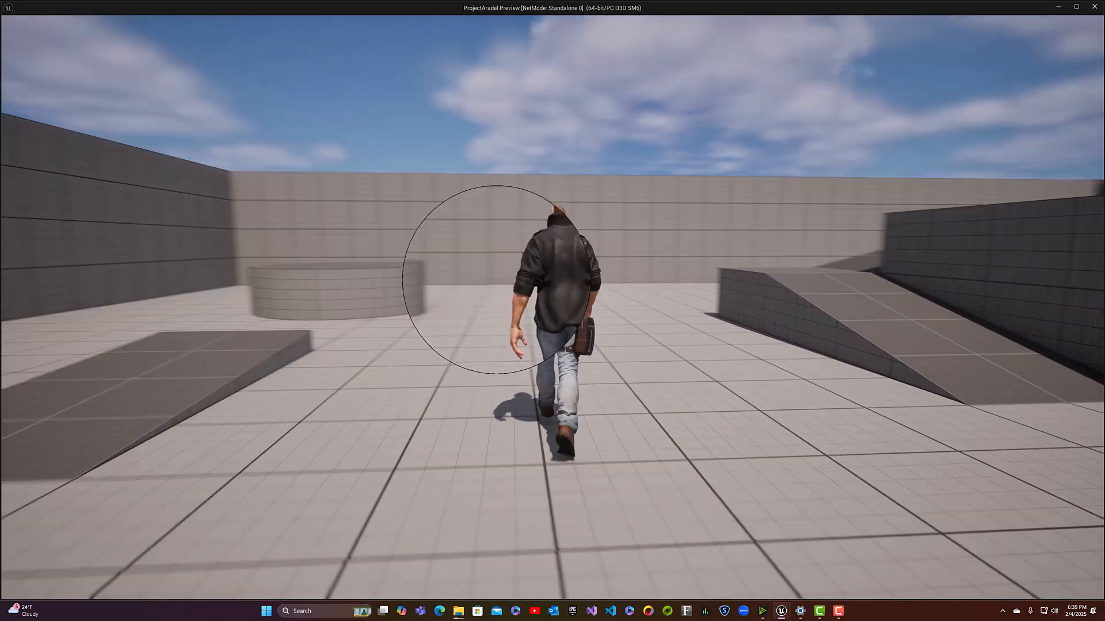
pyautogui.press('space')
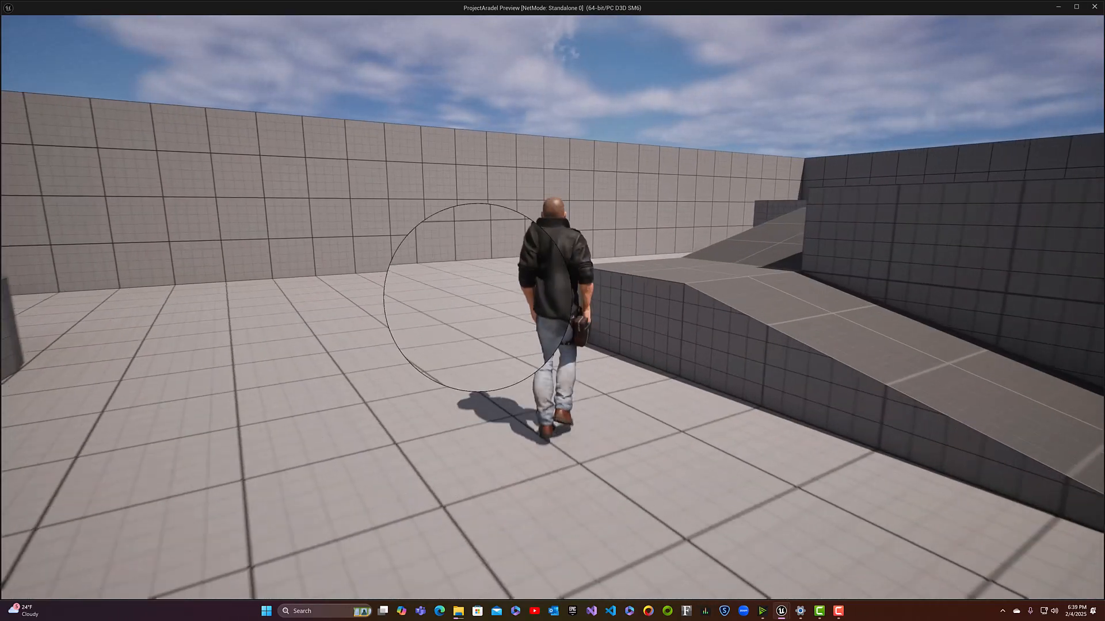
pyautogui.press('shift')
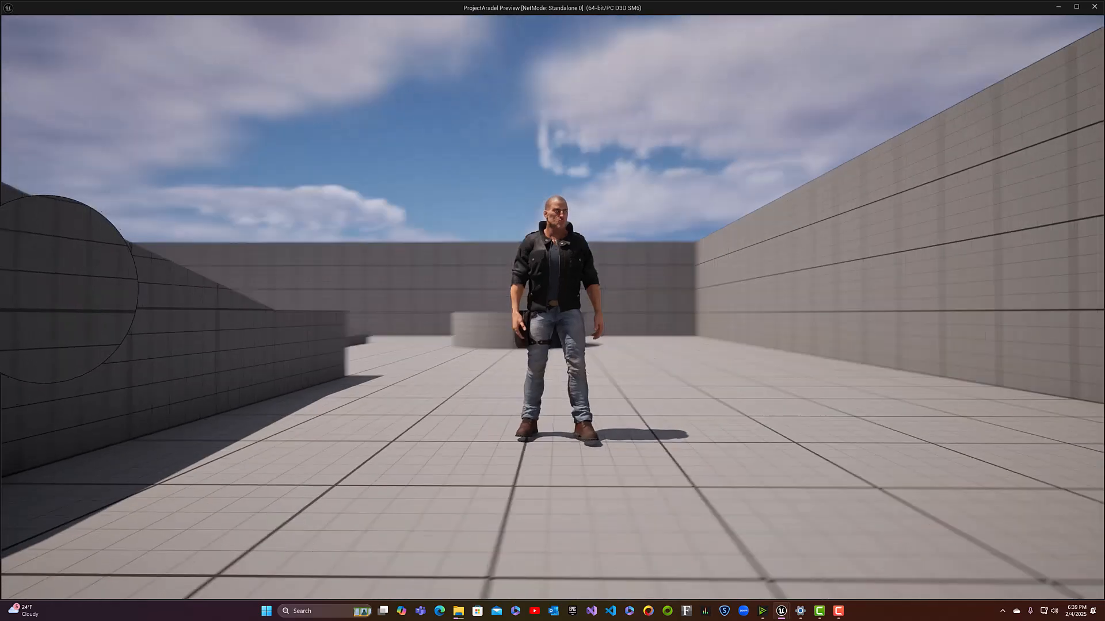
pyautogui.press('w')
pyautogui.press('shift')
pyautogui.press('space')
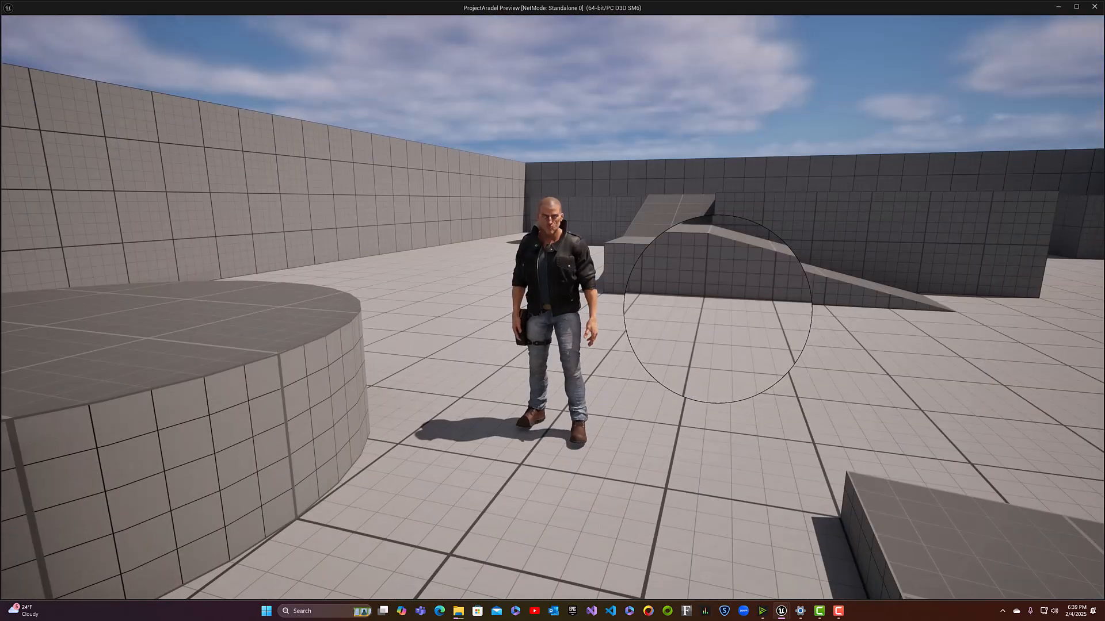
pyautogui.press('w')
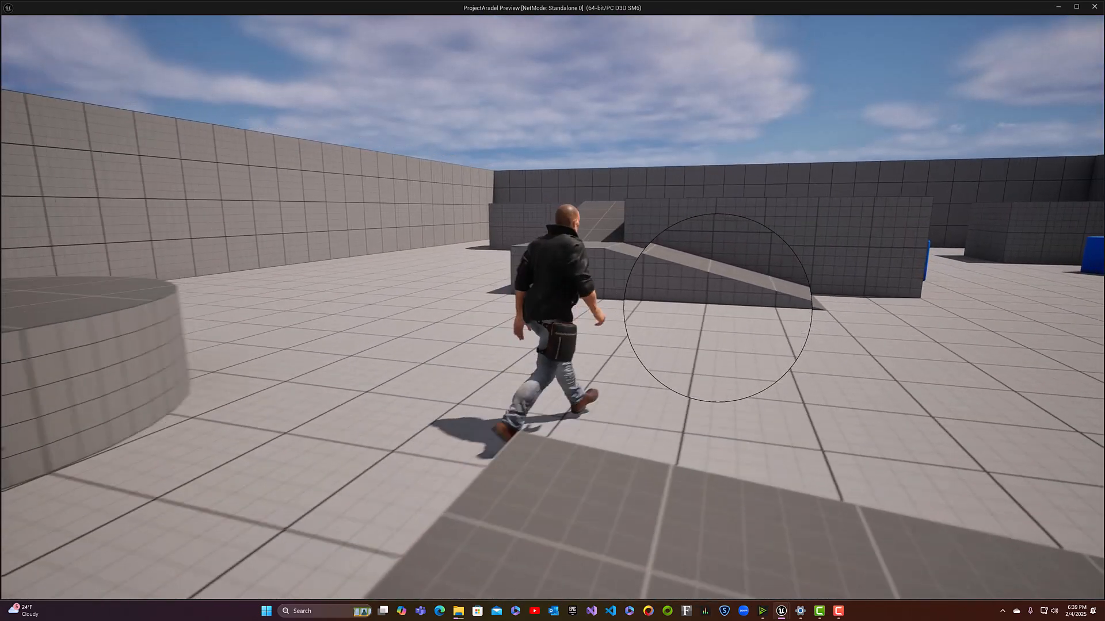
pyautogui.press('d')
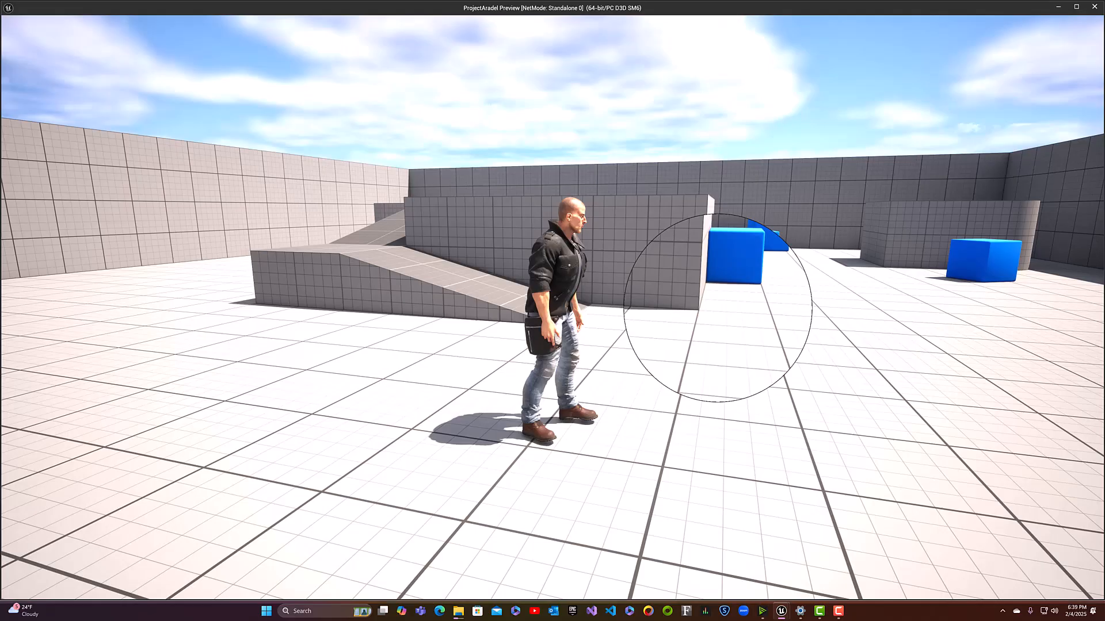
pyautogui.press('Escape')
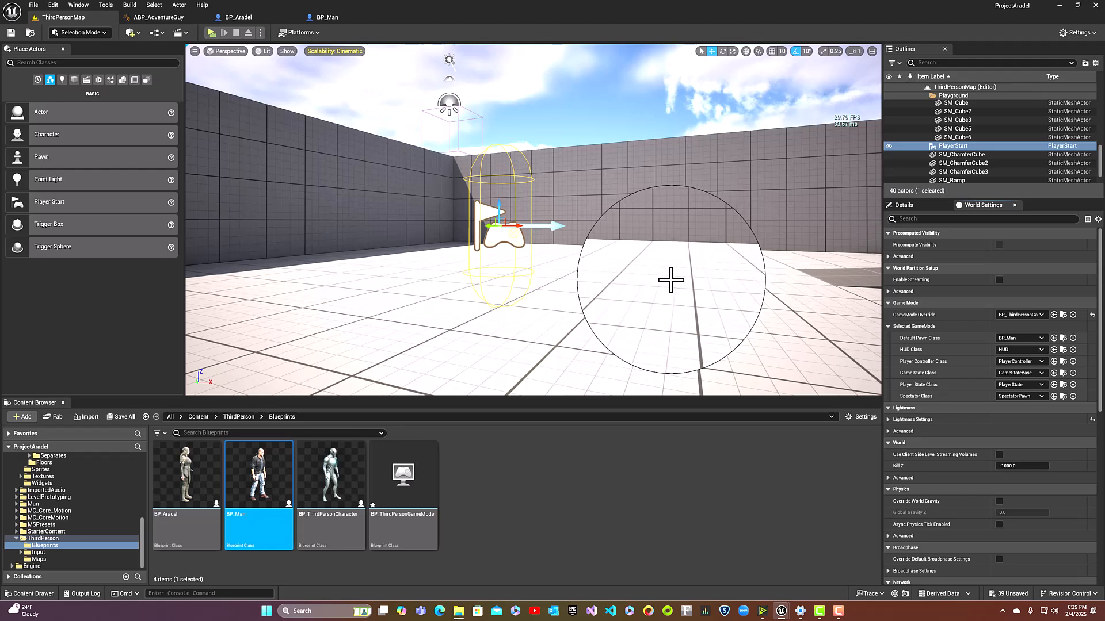